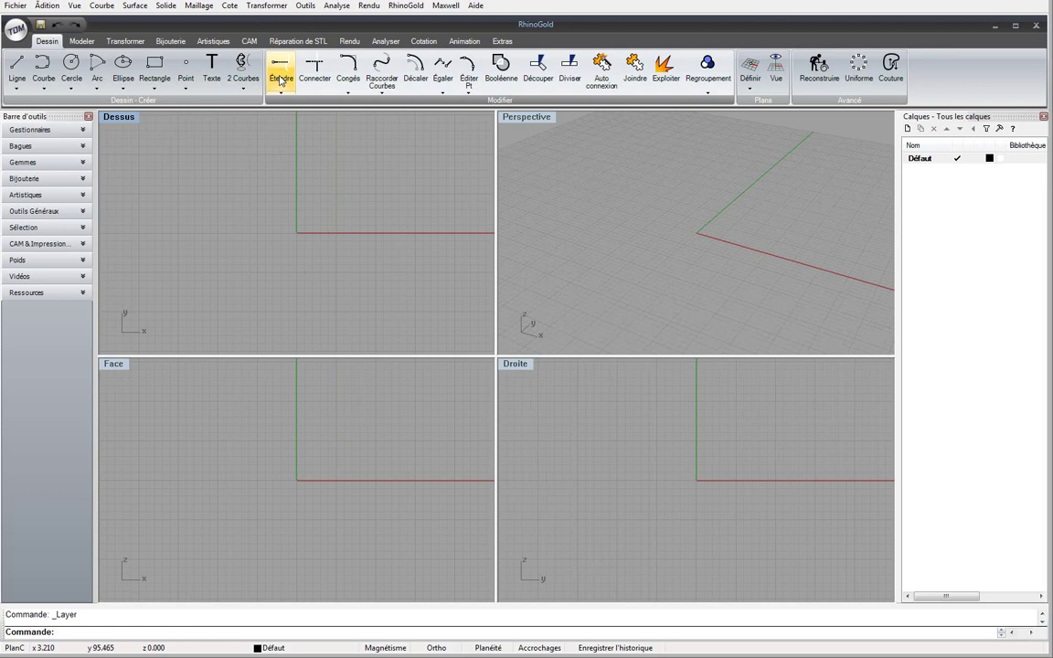
Rename the default layer as esquisses_et_emplacements
double_click(919, 159)
text(esquisses_et_em)
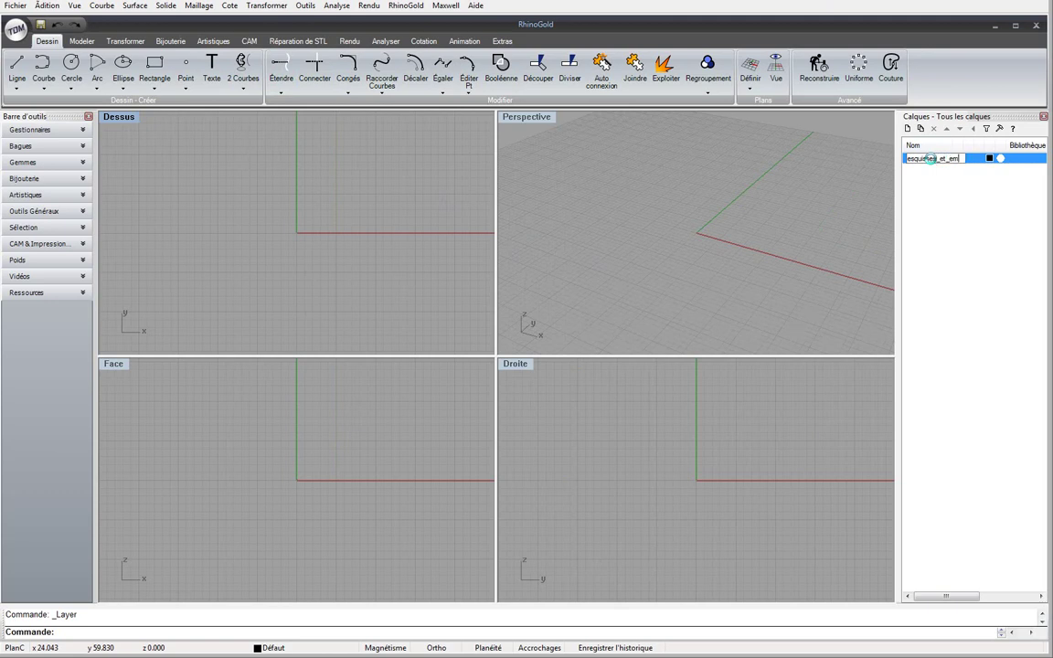
text(placements)
key(Return)
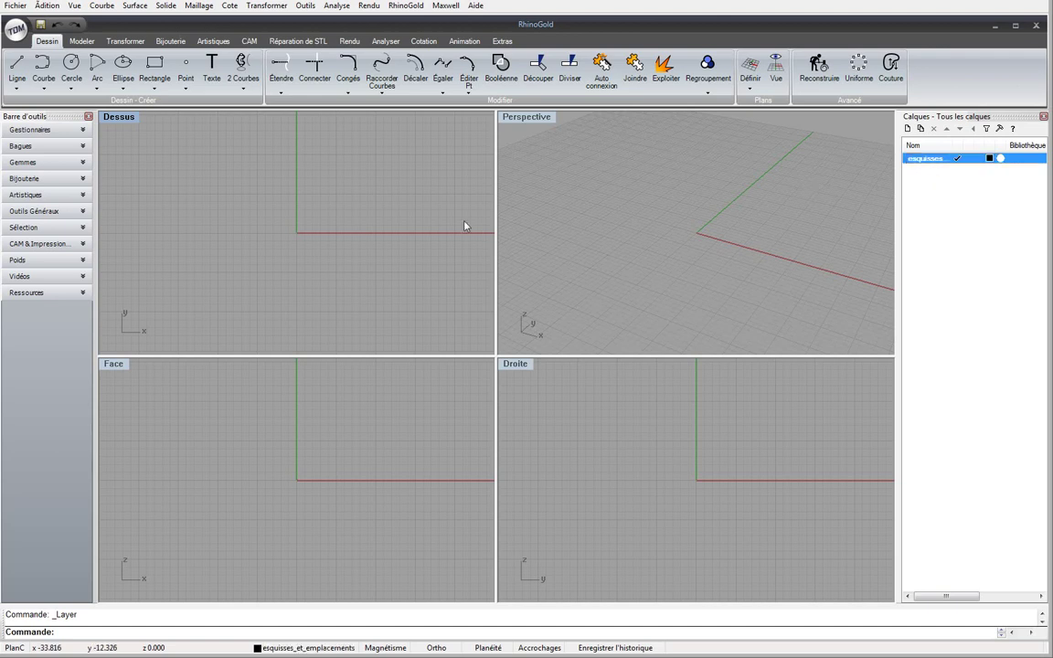
Draw a circle in the Face view centred at the origin (0) with a radius of 17.09/2
click(81, 71)
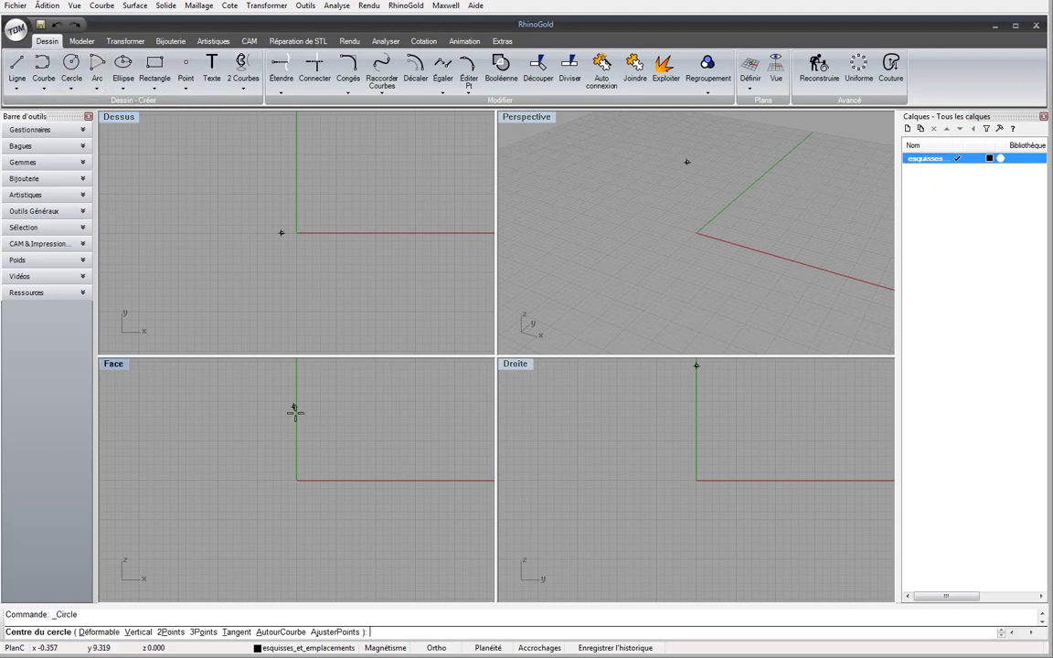
text(0)
key(Return)
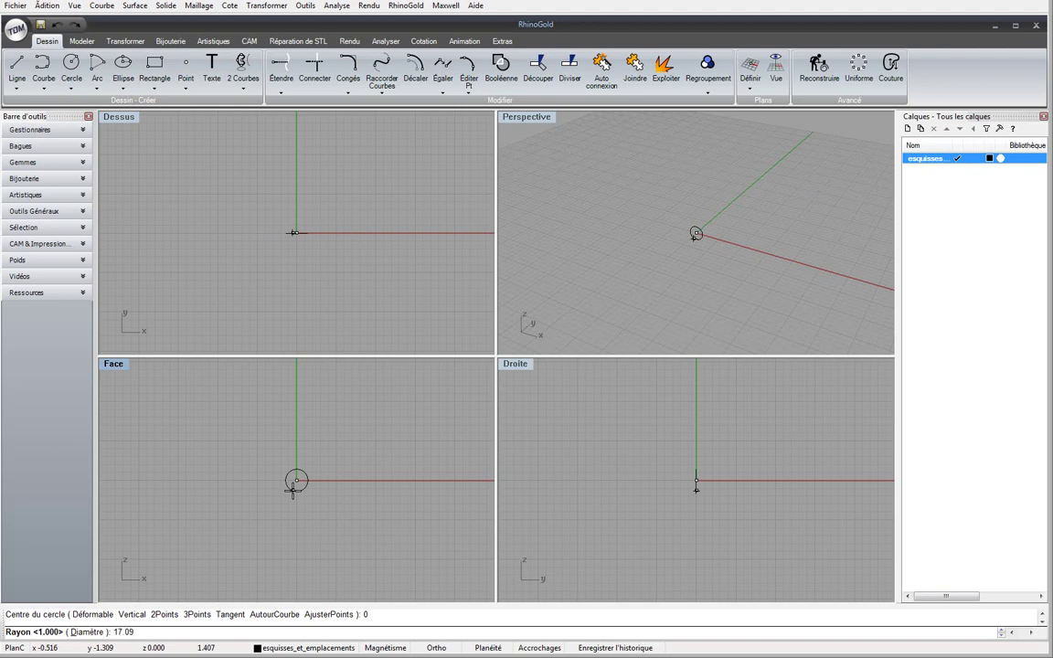
key(Return)
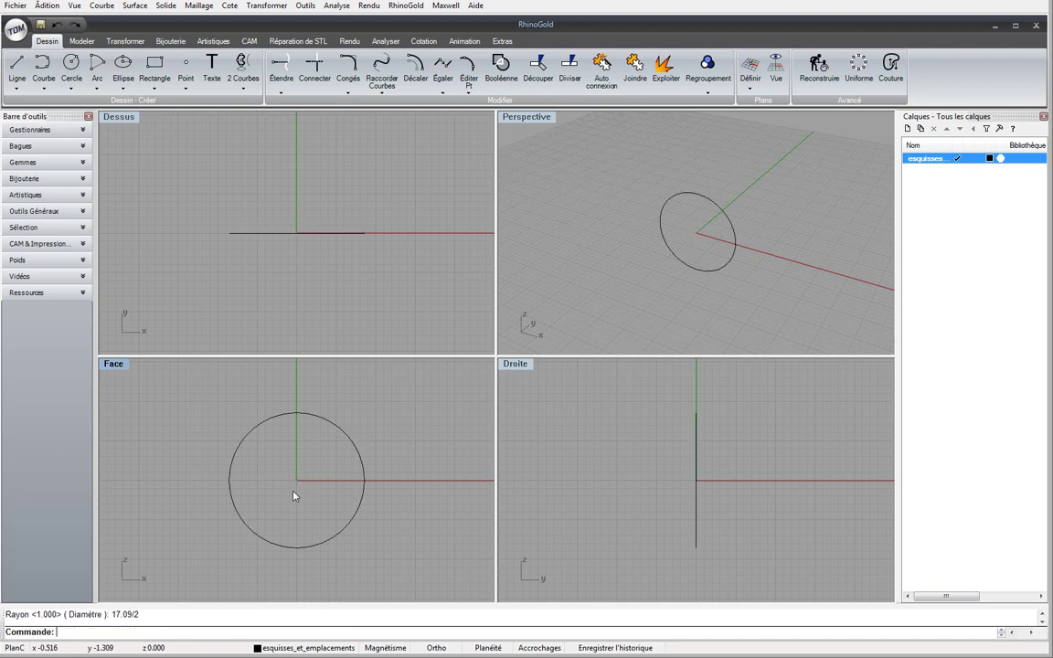
click(347, 436)
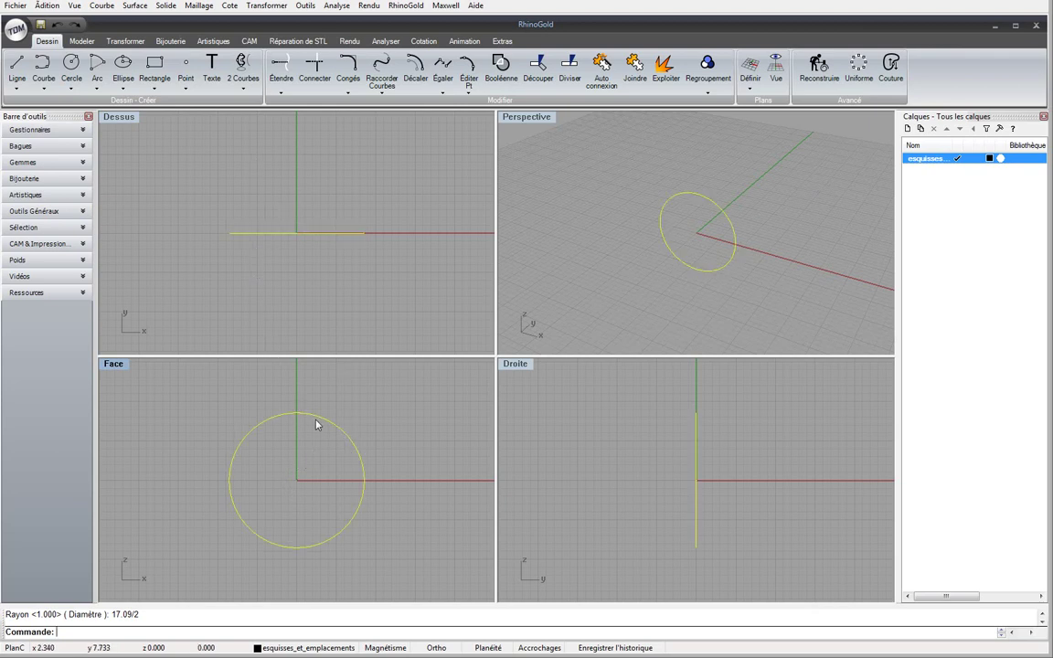
click(236, 284)
click(198, 393)
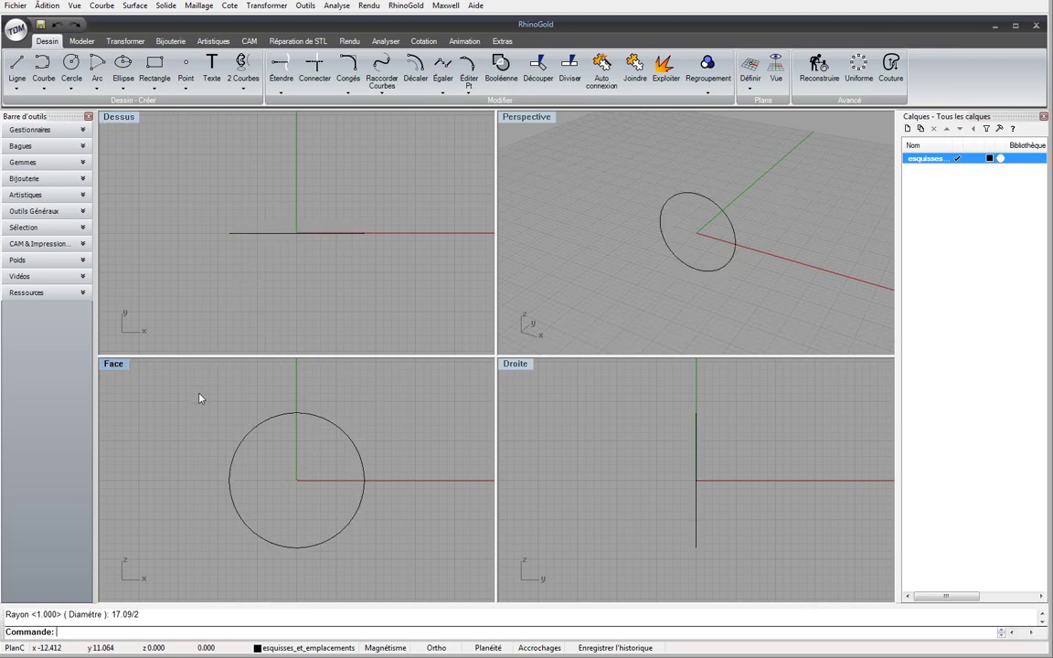
Start a new gem in GemmesStudio using the round brilliant cut
click(22, 162)
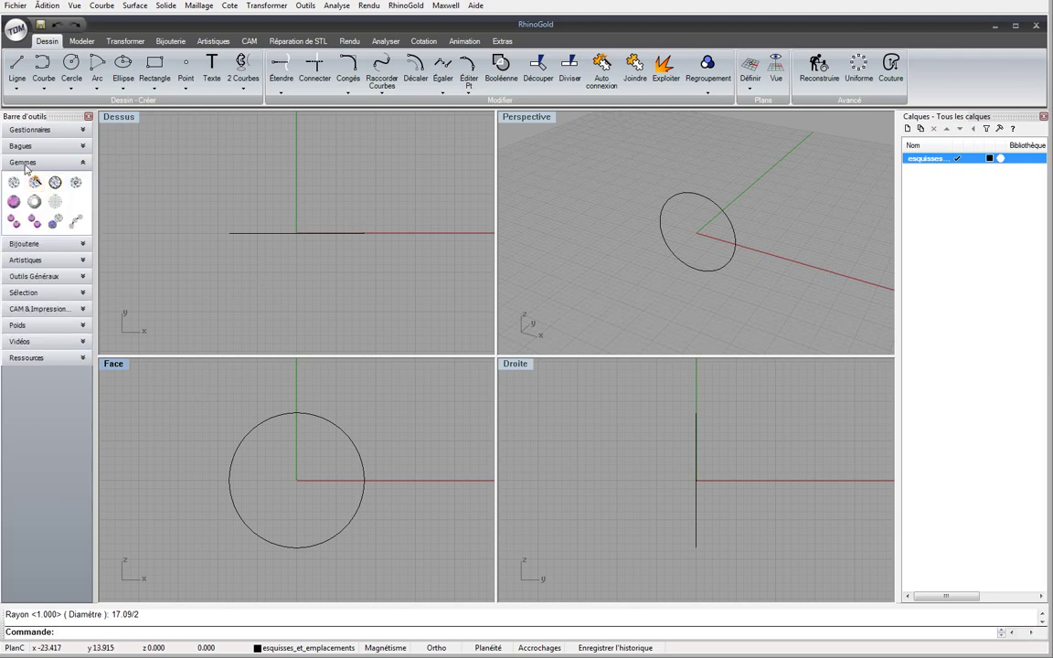
click(10, 185)
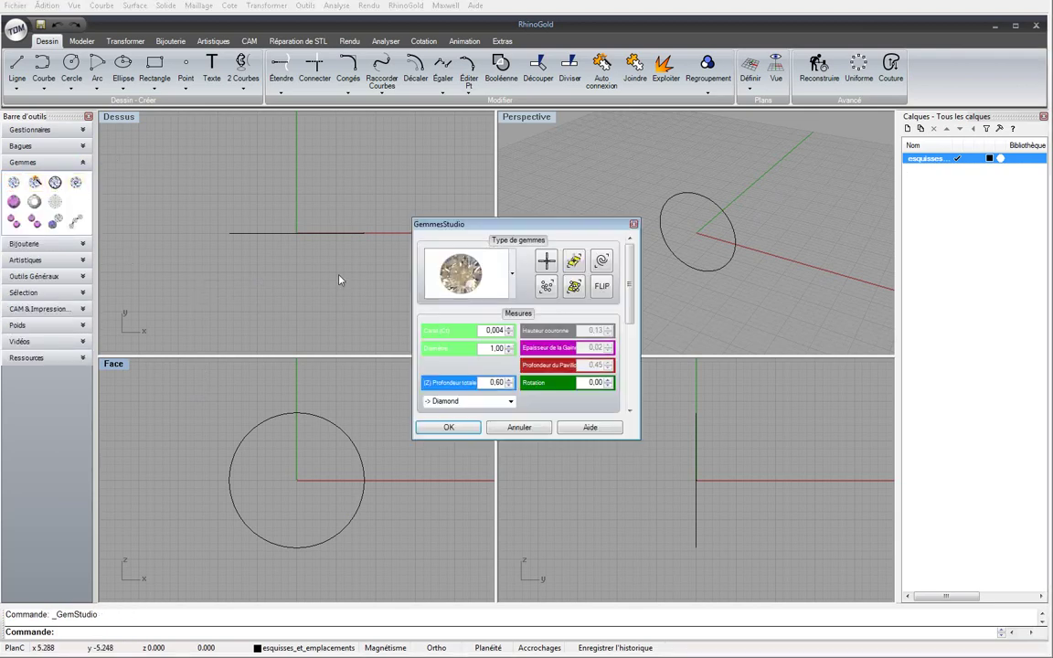
drag(404, 208, 445, 182)
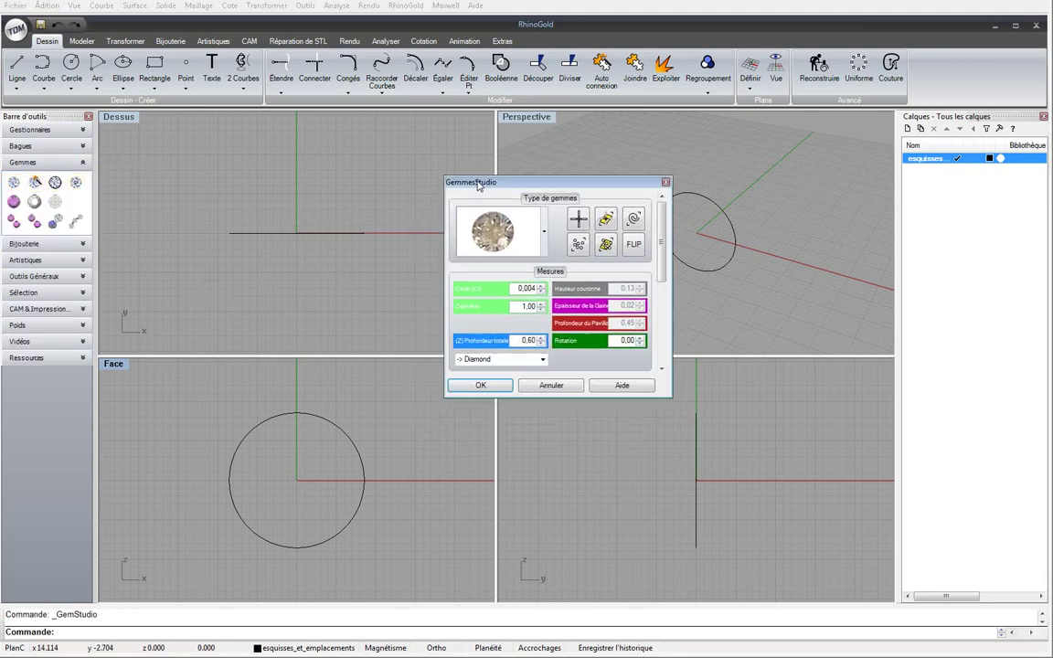
click(513, 237)
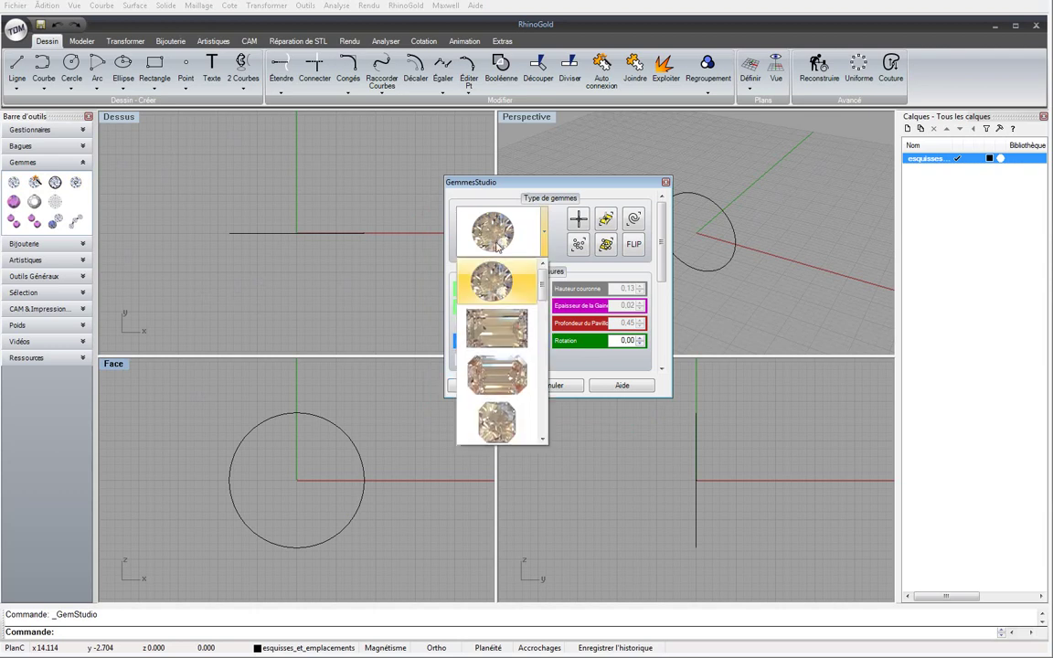
click(498, 247)
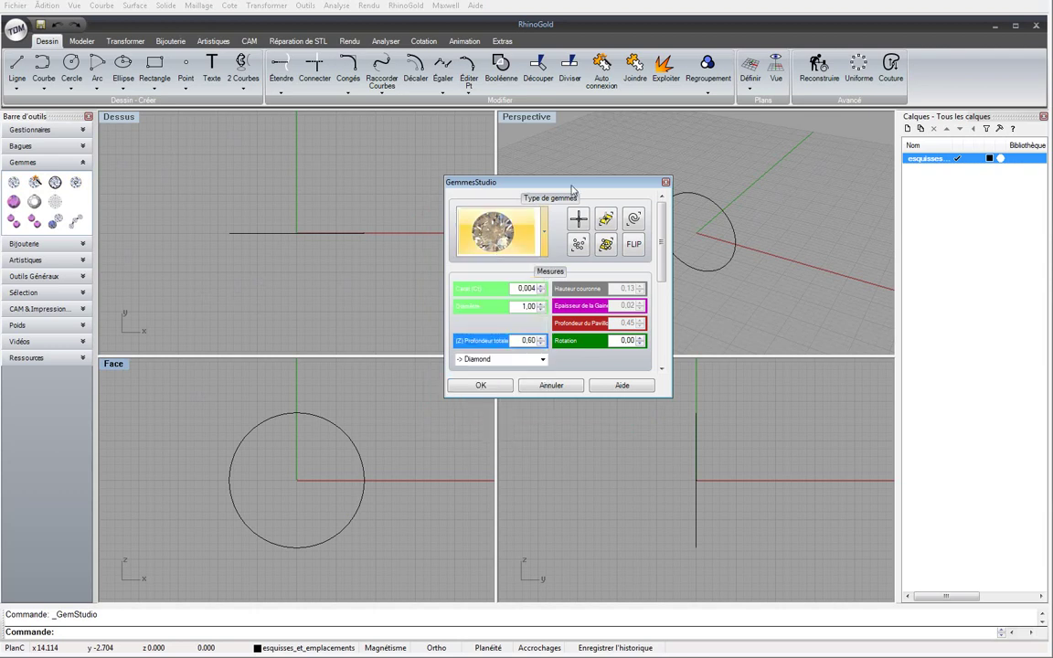
drag(571, 185, 576, 175)
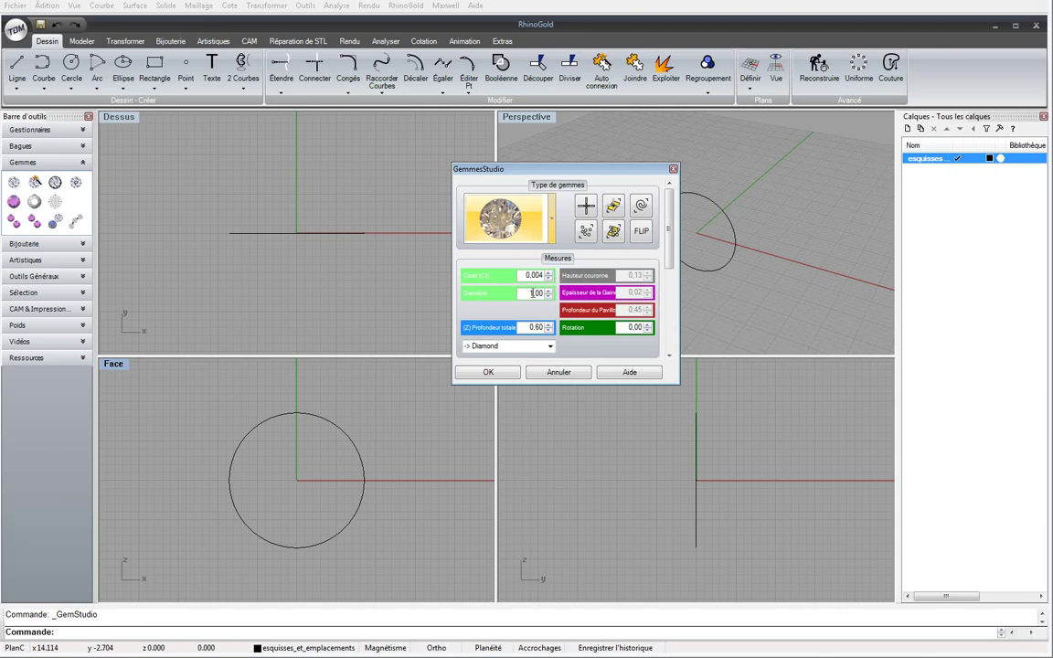
Set the gem's diameter to 3 and place a single gem at the origin (0) in the Face view
drag(528, 293, 553, 293)
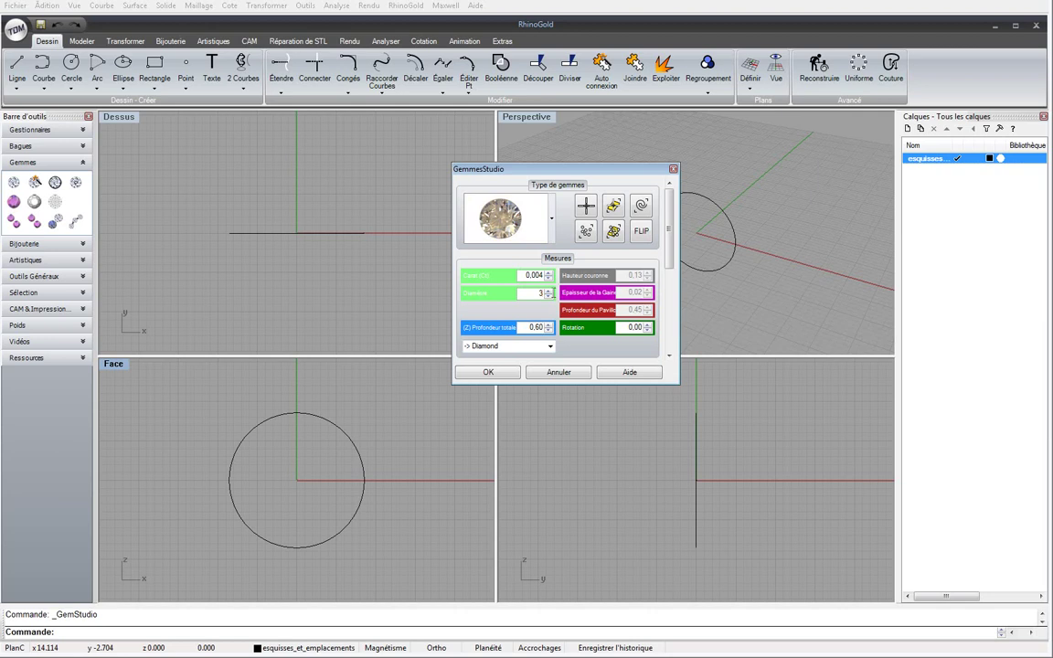
text(3)
key(Return)
click(488, 371)
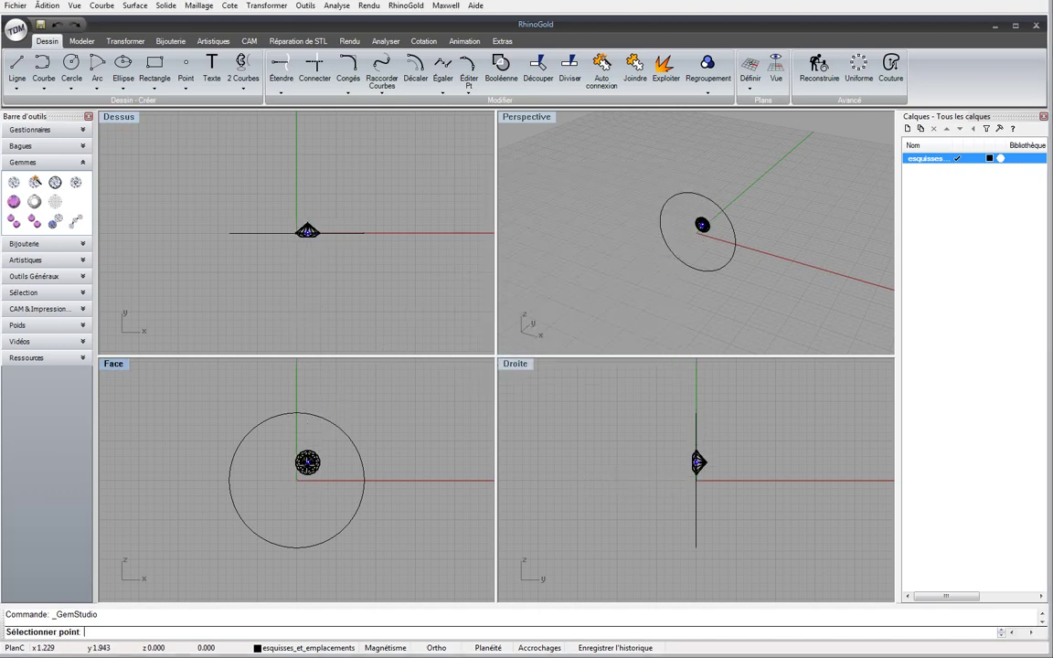
text(0)
key(Return)
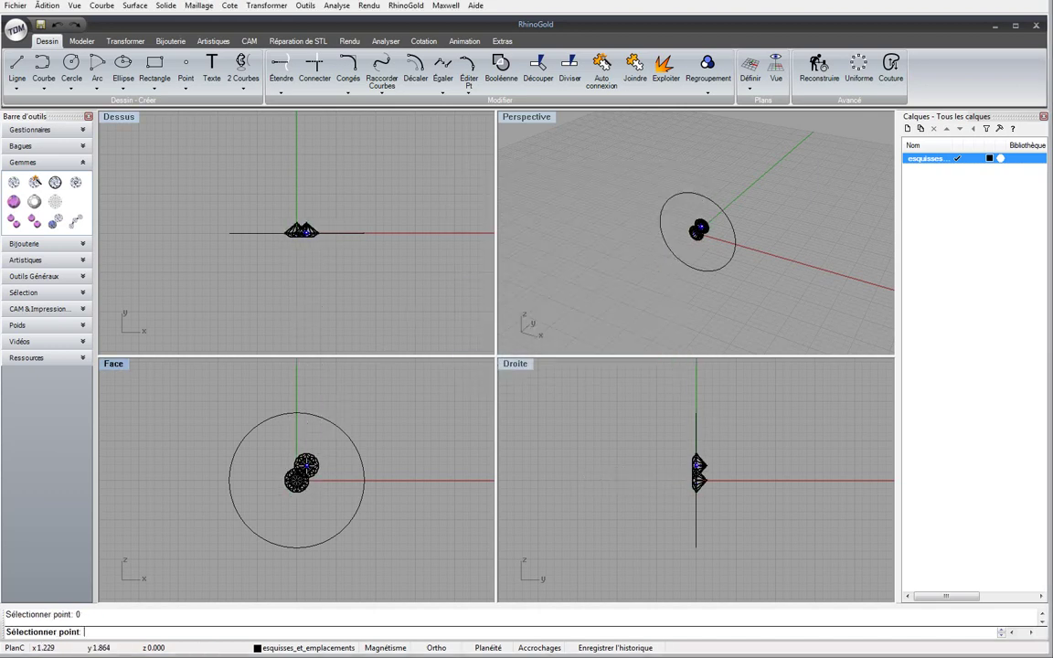
key(Return)
Select the gem and create a new layer named dts
click(516, 377)
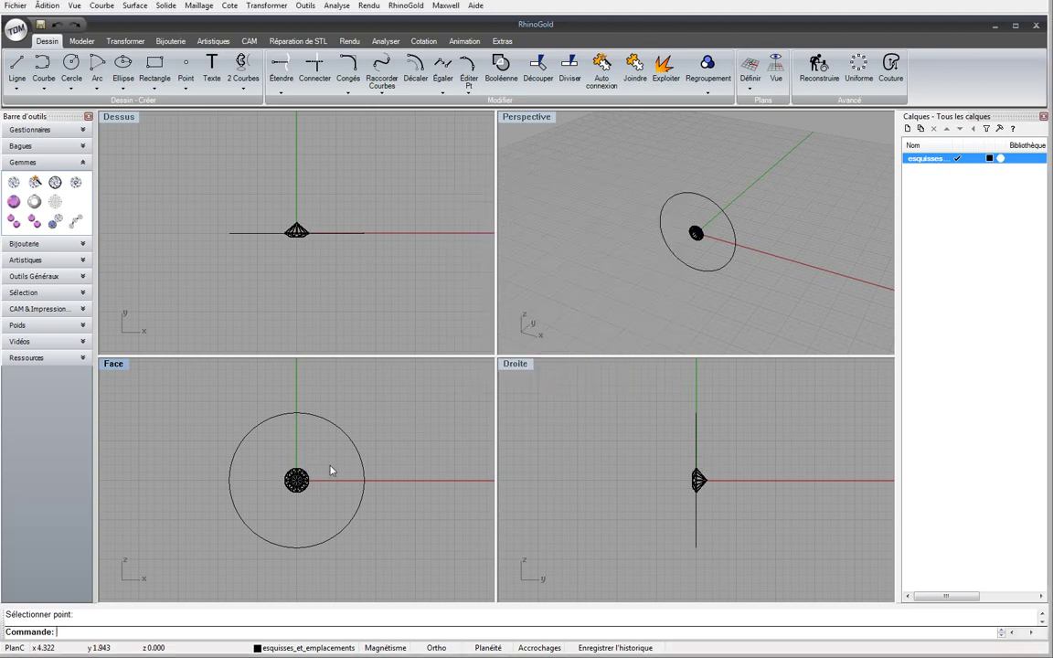
click(919, 127)
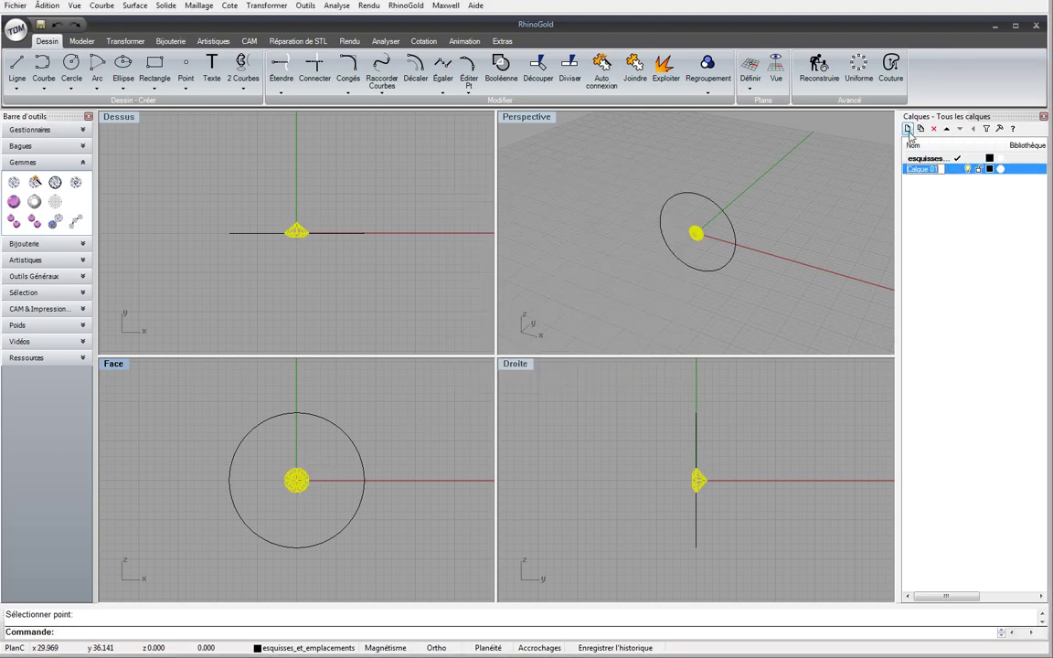
text(d)
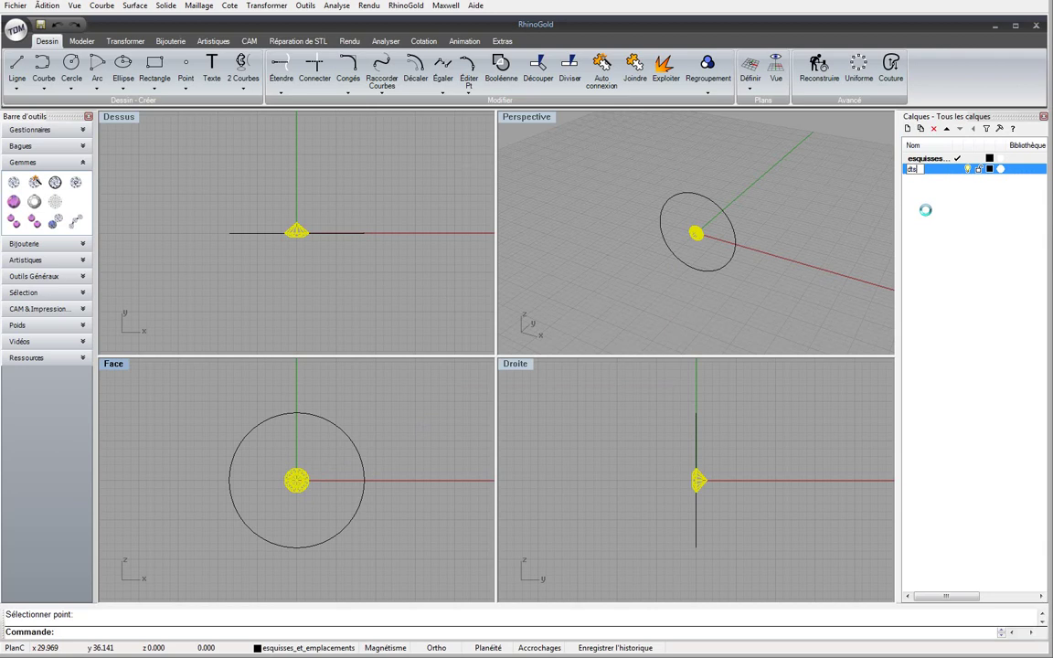
text(ts)
key(Return)
Set the dts layer's colour to light grey (223, 223, 223) and move the selected gem onto that layer
click(989, 170)
drag(565, 264, 611, 274)
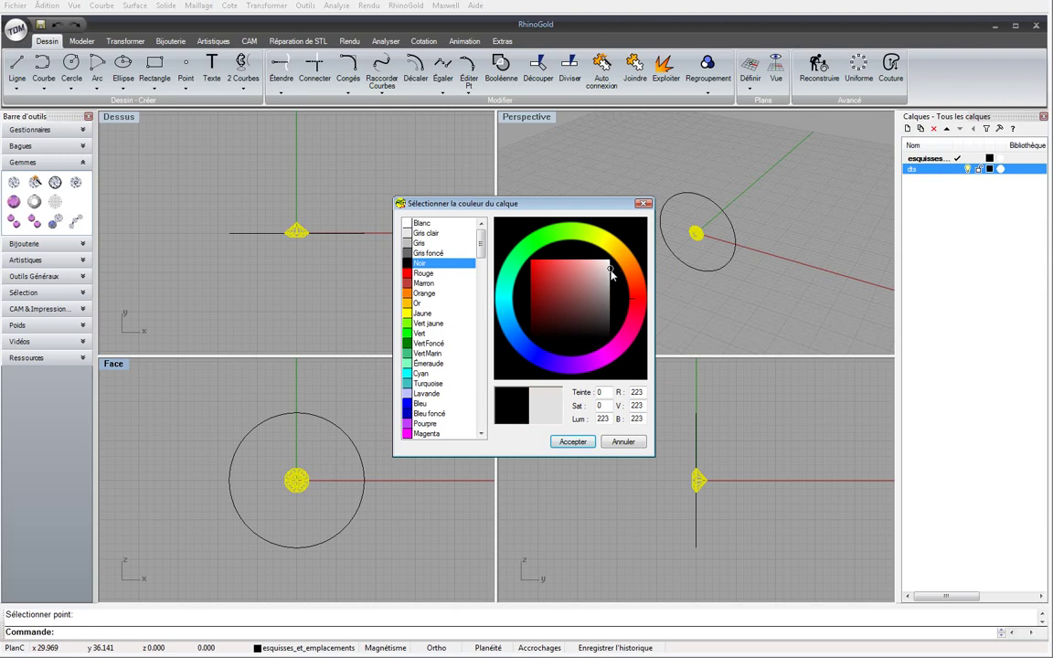
click(581, 442)
right_click(937, 171)
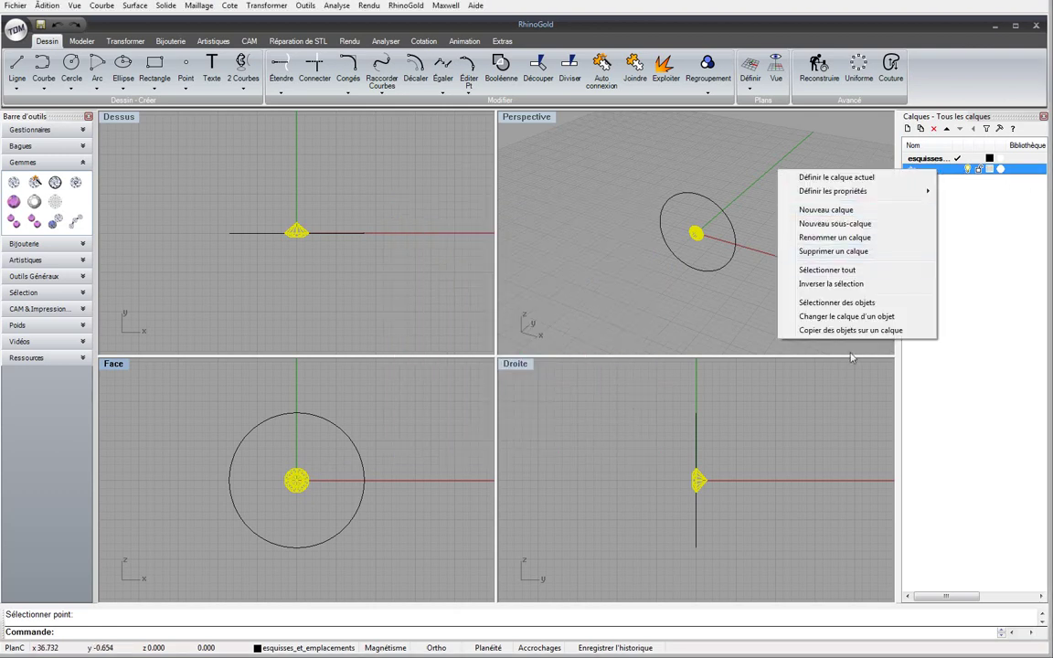
click(842, 318)
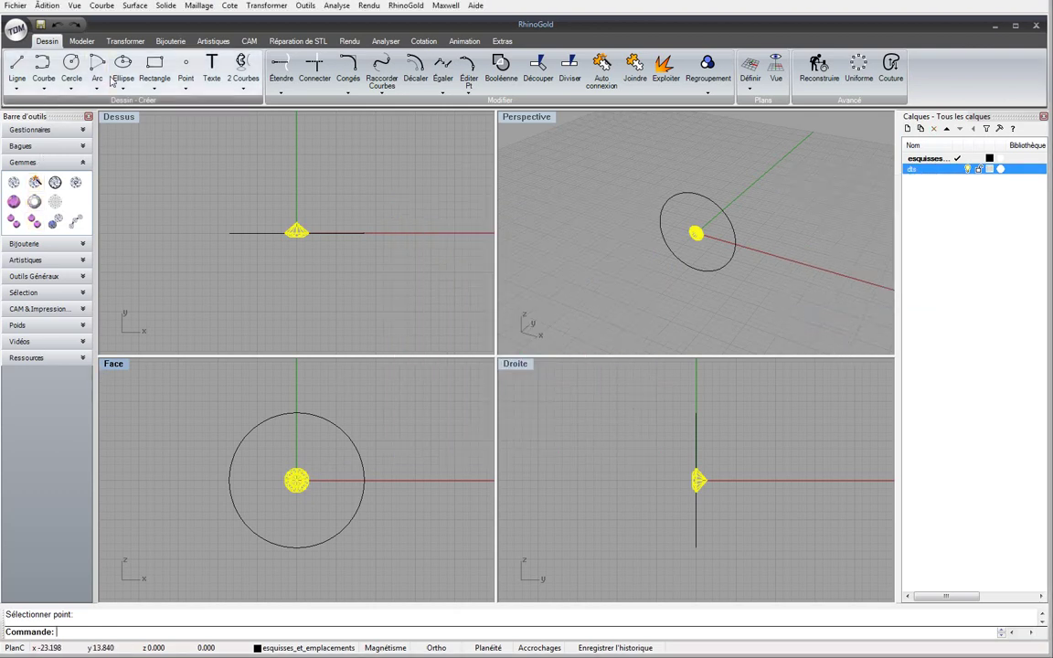
Rotate the gem 90 degrees about the origin in the Droite view so its point faces down
click(126, 41)
click(80, 72)
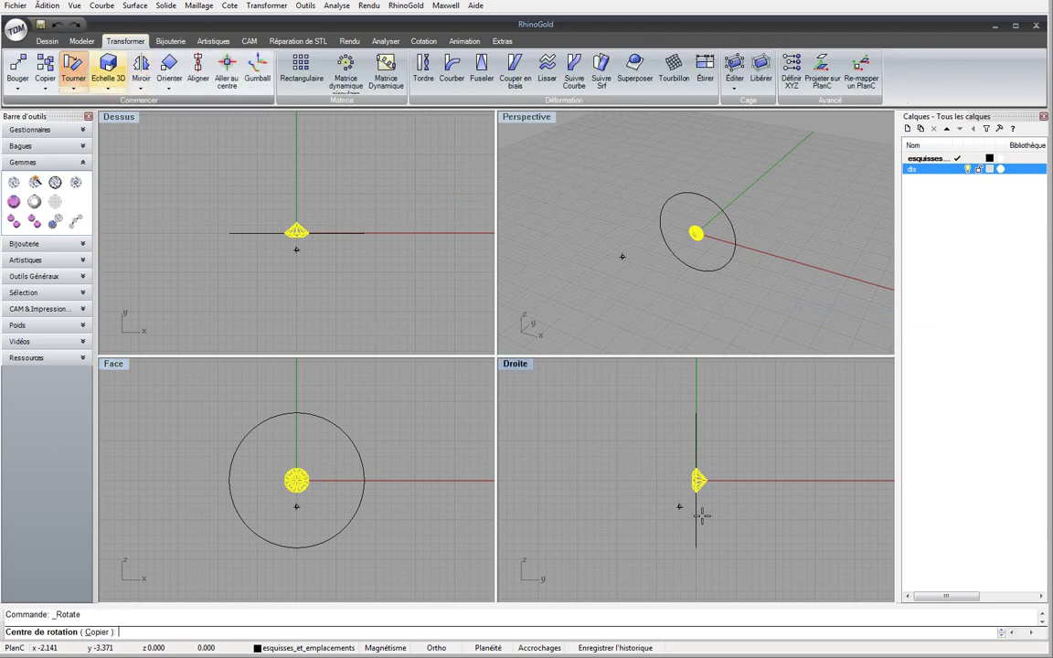
text(0)
key(Return)
shift+click(819, 479)
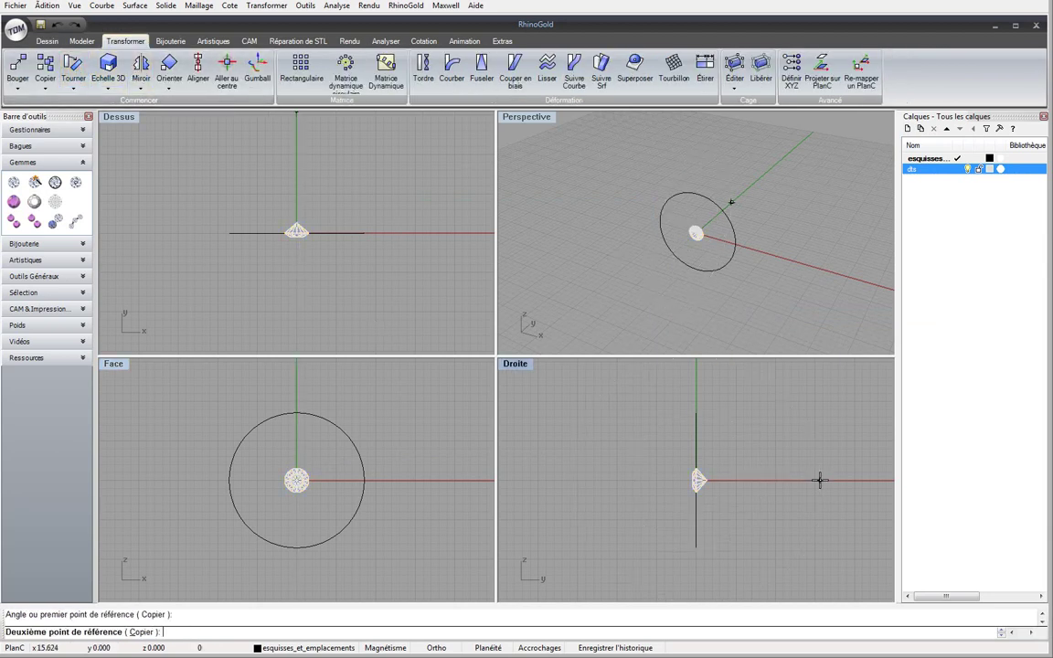
shift+click(717, 562)
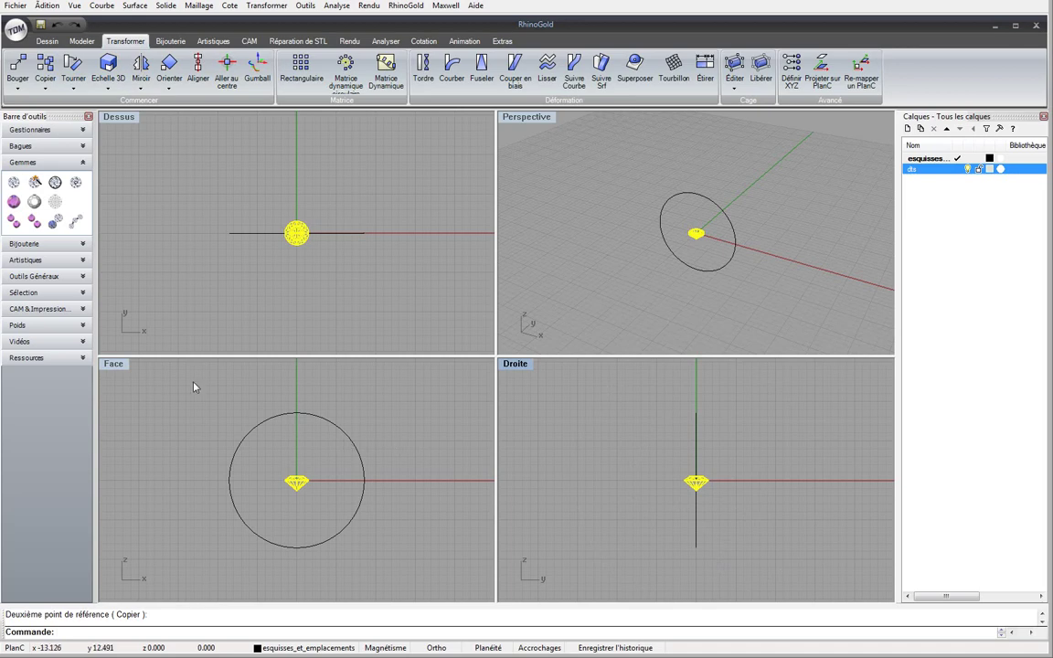
Maximize the Face view and, while moving the gem, dock the object snap options in one row above the command area
double_click(114, 363)
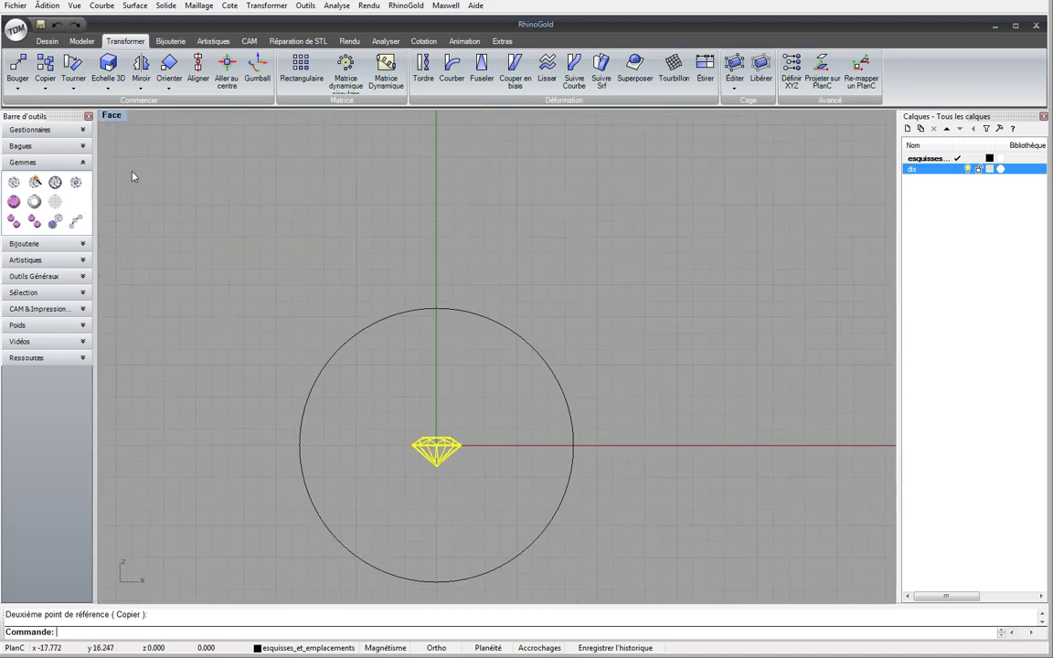
click(18, 72)
scroll(448, 430, up, 3)
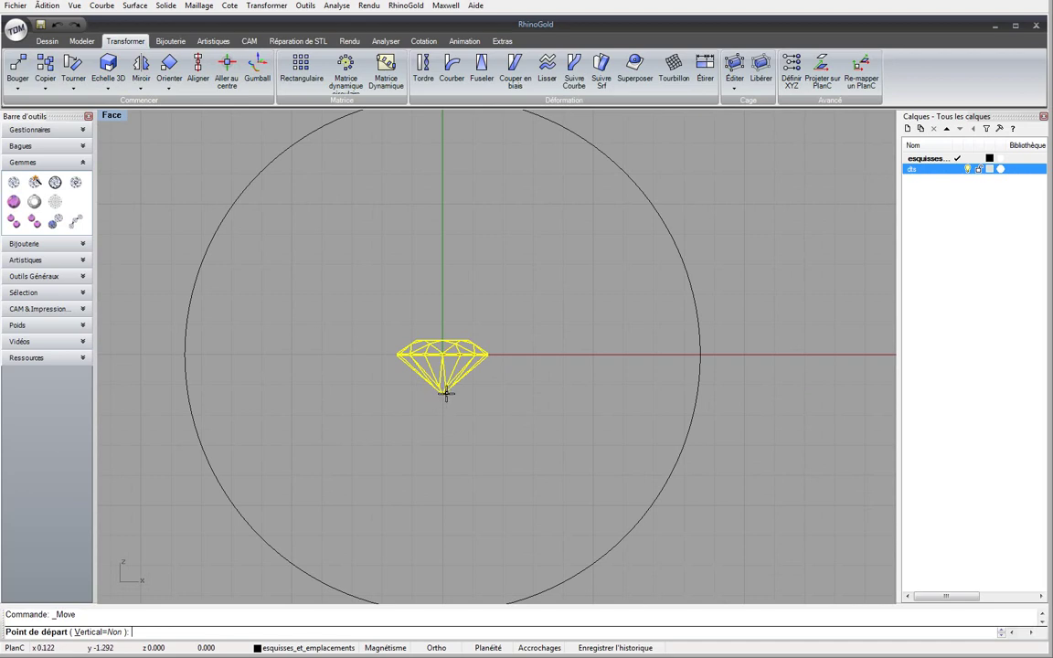
click(539, 648)
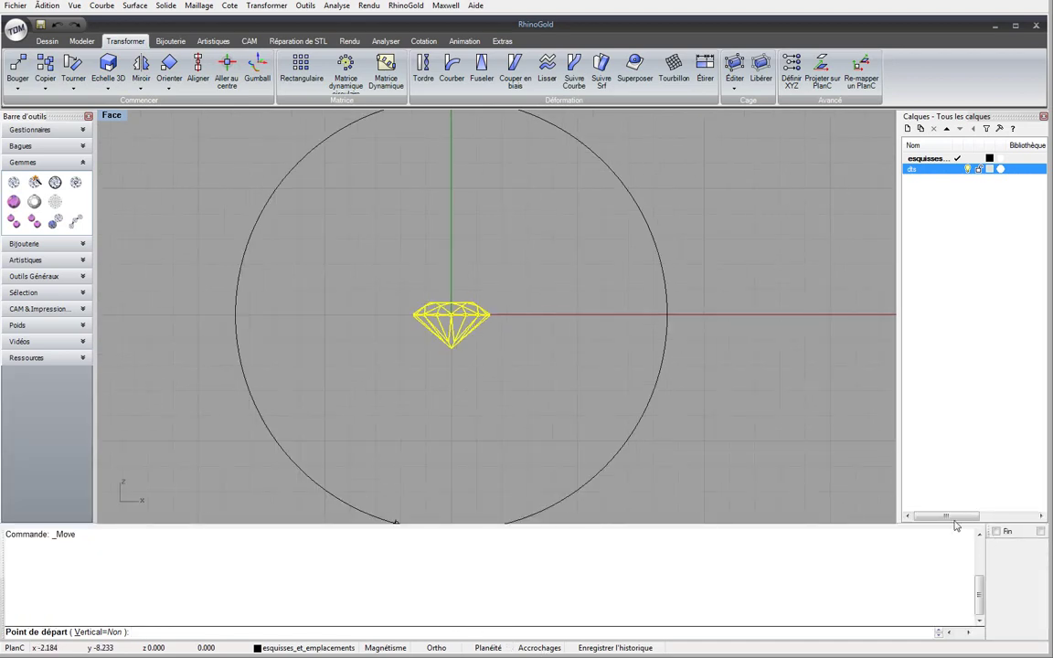
drag(954, 522, 76, 550)
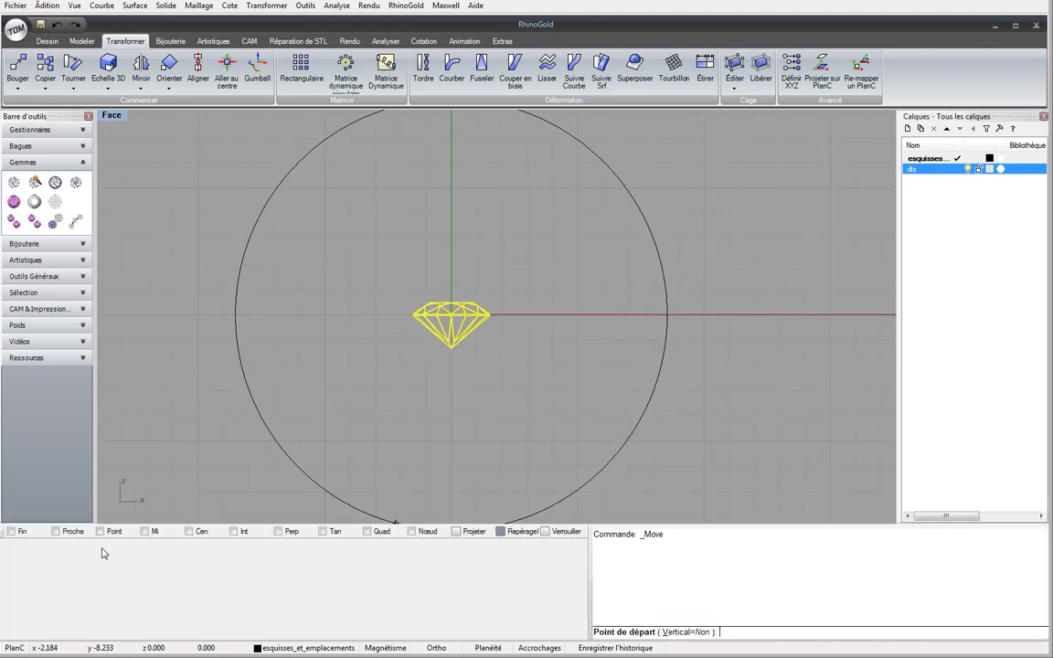
drag(589, 557, 502, 612)
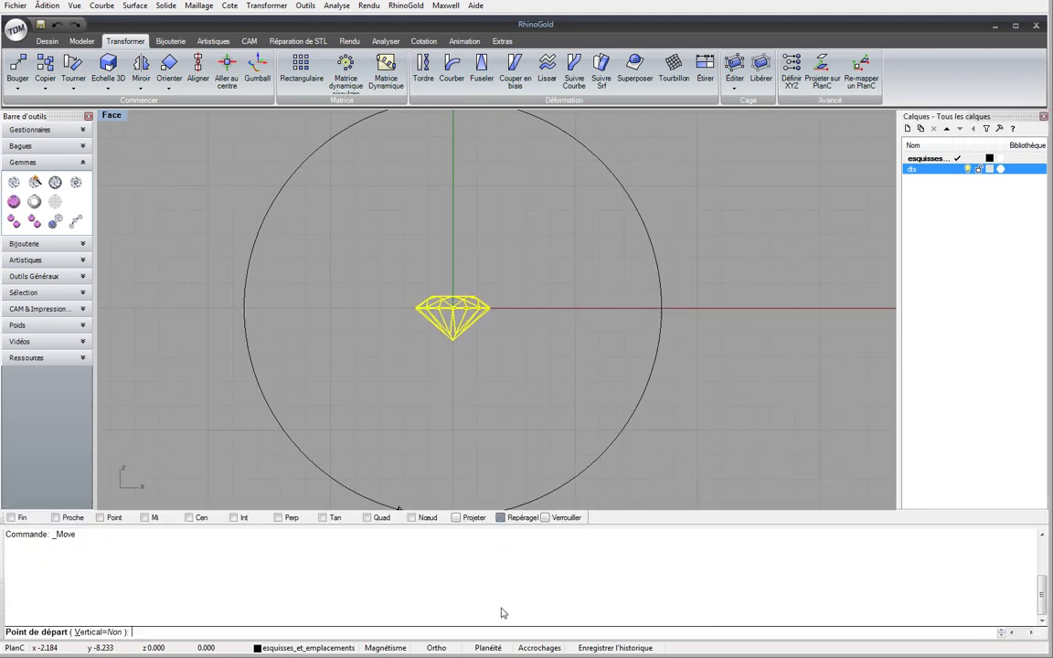
drag(42, 525, 48, 609)
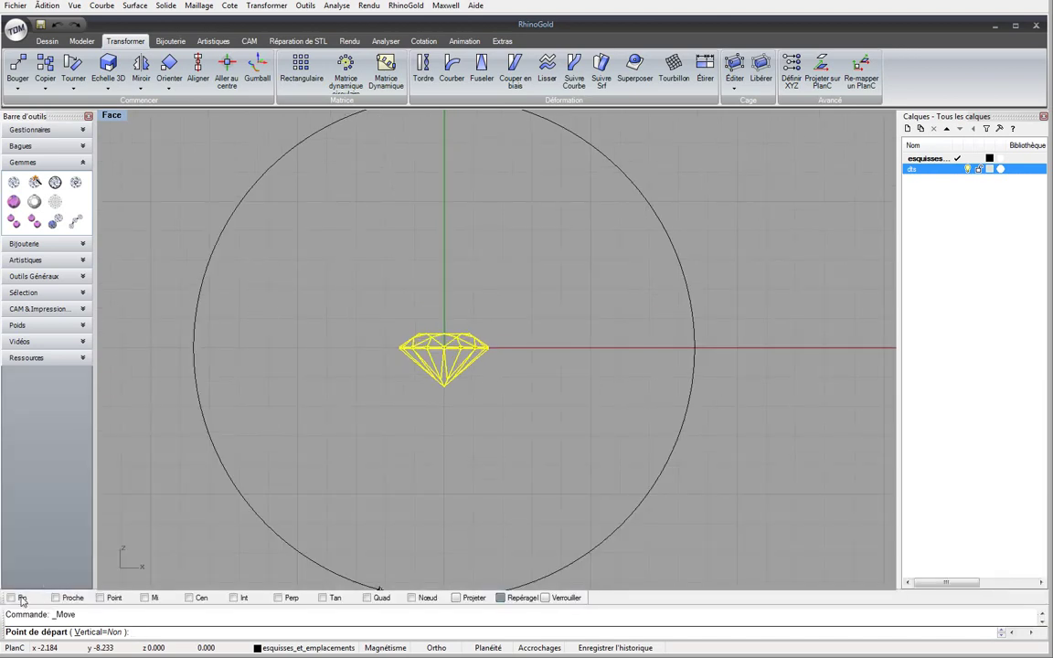
Enable the Fin, Proche, Point, Mi, Cen, Int, Perp, Tan, Quad and Nœud object snaps
click(20, 598)
click(66, 598)
click(110, 599)
click(150, 598)
click(200, 598)
click(235, 599)
click(279, 598)
click(324, 598)
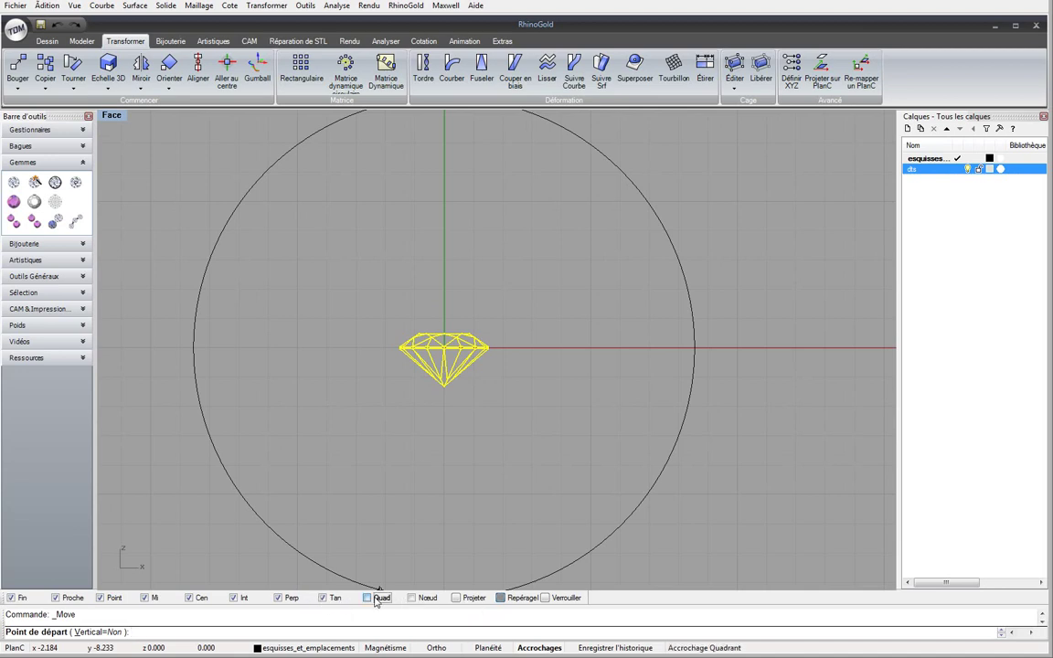
click(375, 598)
click(411, 599)
Move the gem straight up from its bottom point to the top quadrant of the finger-size circle
right_drag(501, 519, 502, 407)
right_drag(489, 366, 489, 423)
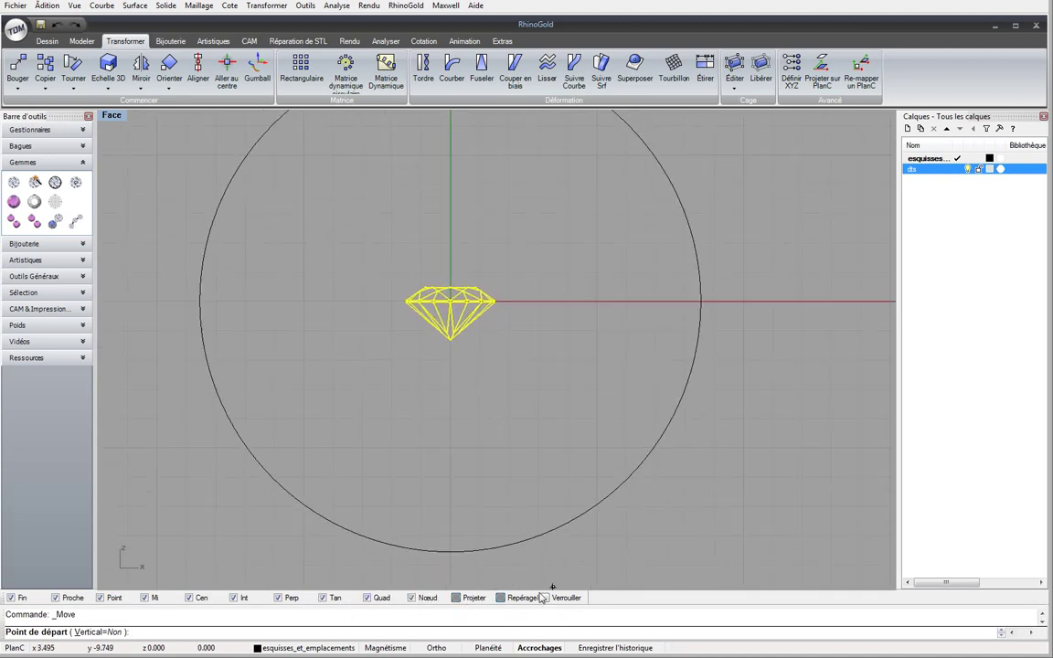
click(449, 339)
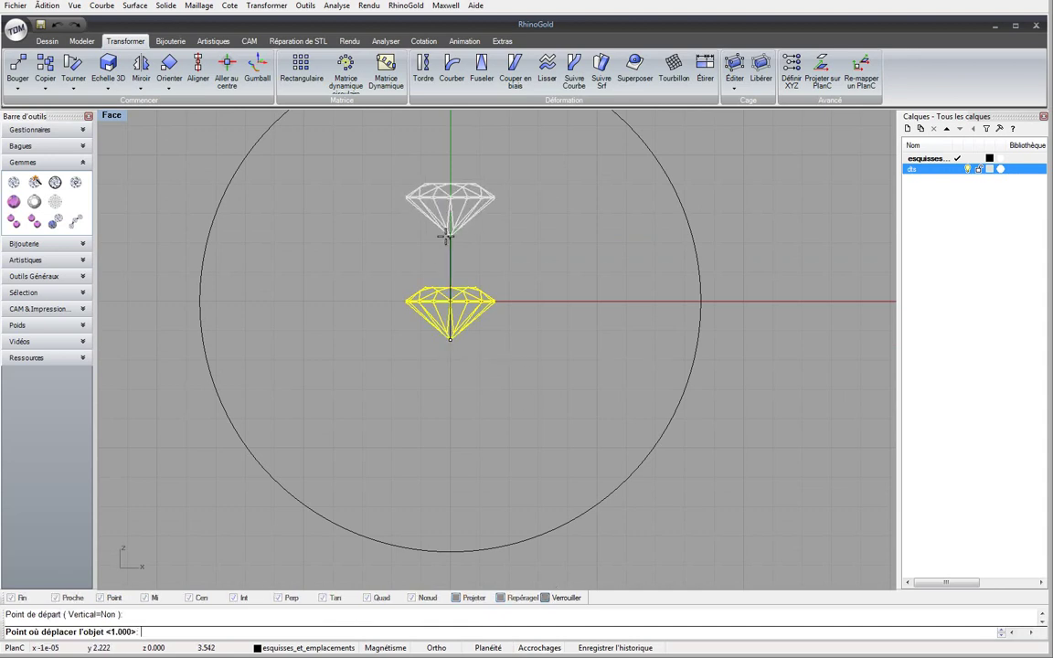
right_drag(445, 236, 431, 420)
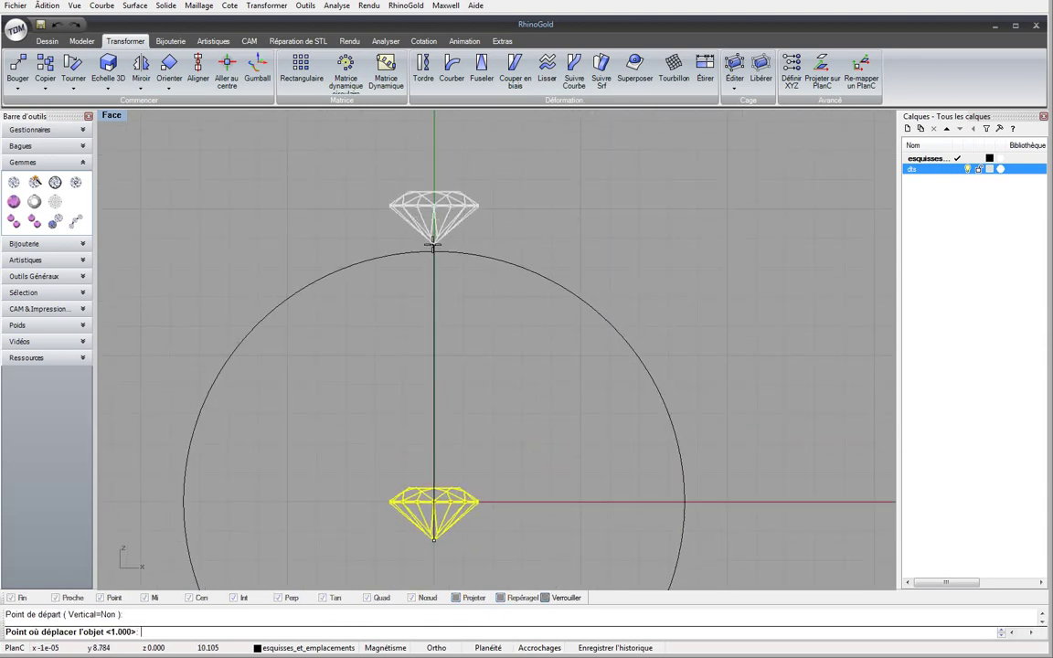
click(433, 246)
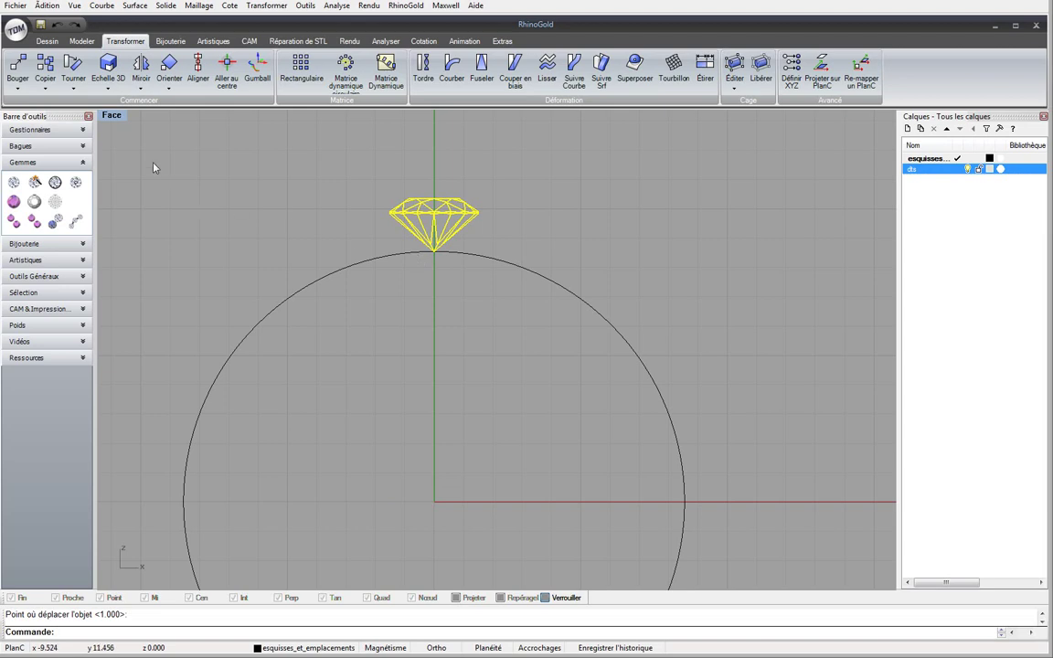
Move the gem a further 0.5 mm straight up, away from the circle
click(17, 64)
click(452, 411)
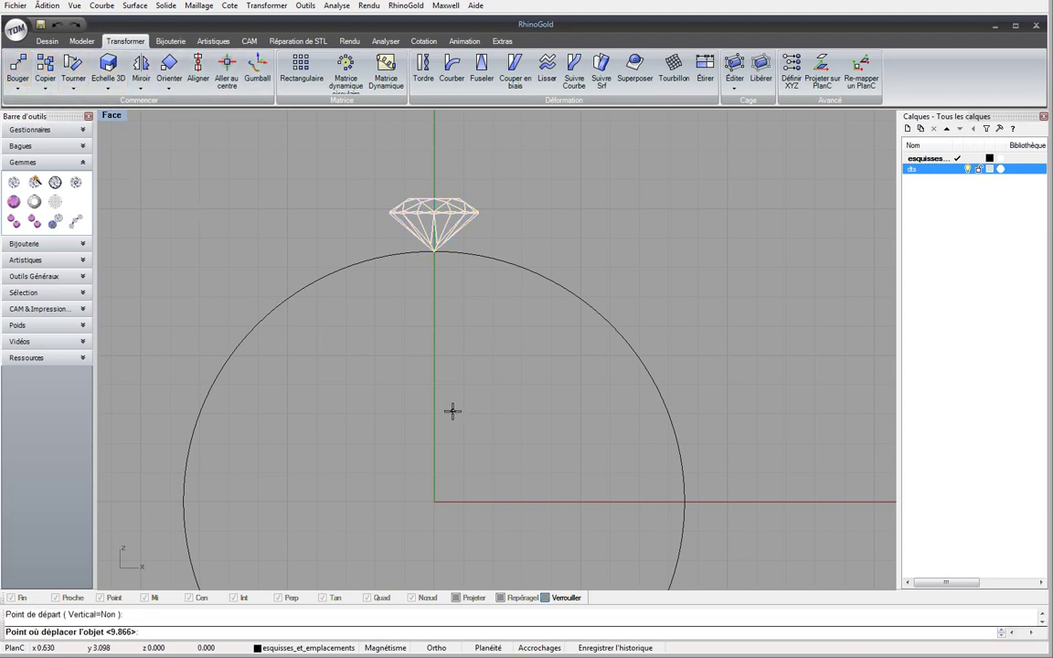
text(0.5)
key(Return)
click(457, 311)
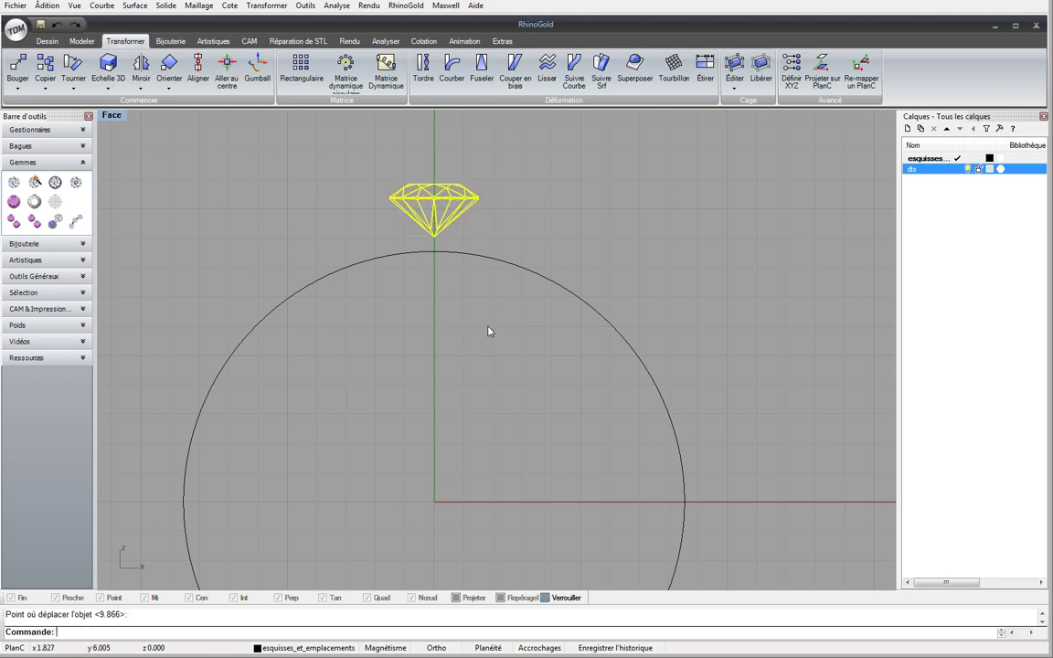
Draw a line from the origin to the left edge of the gem's girdle
scroll(484, 302, down, 3)
click(487, 236)
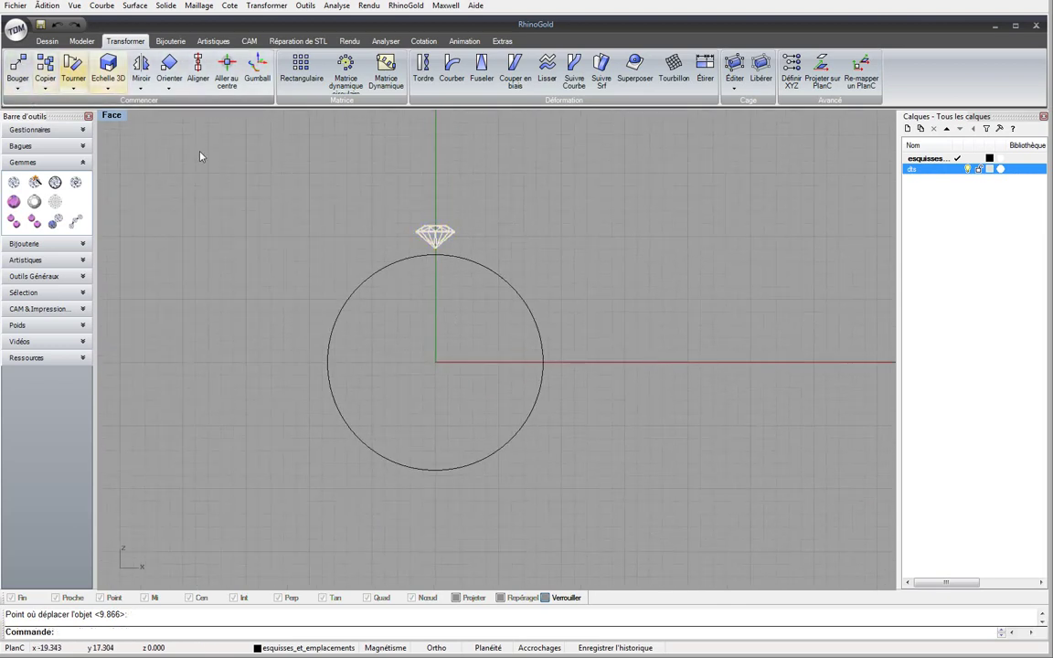
right_drag(175, 161, 172, 211)
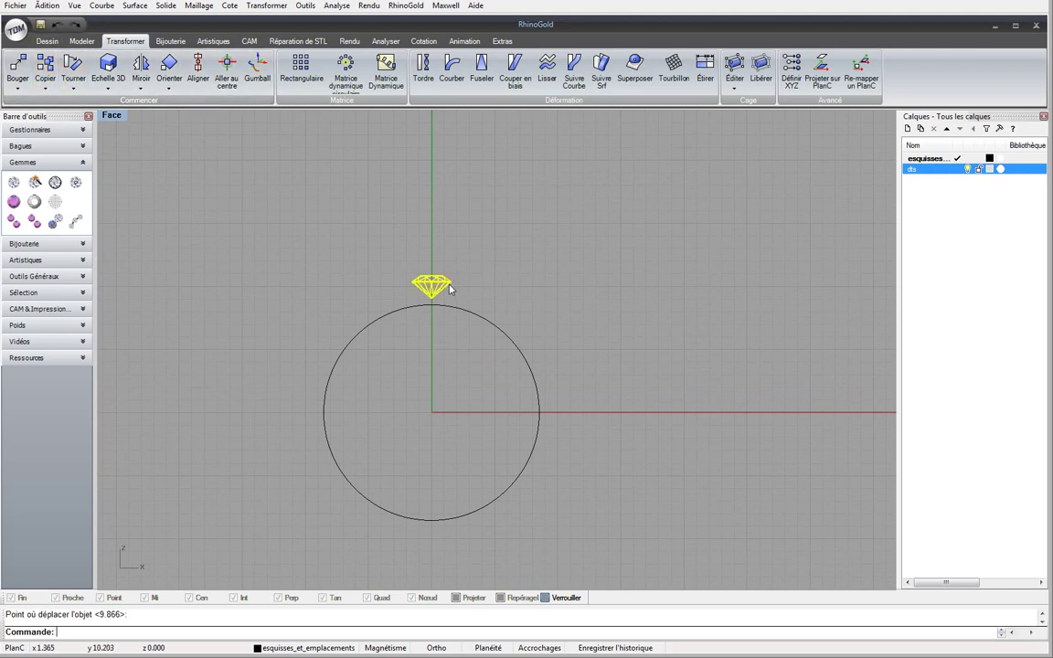
click(46, 41)
click(18, 66)
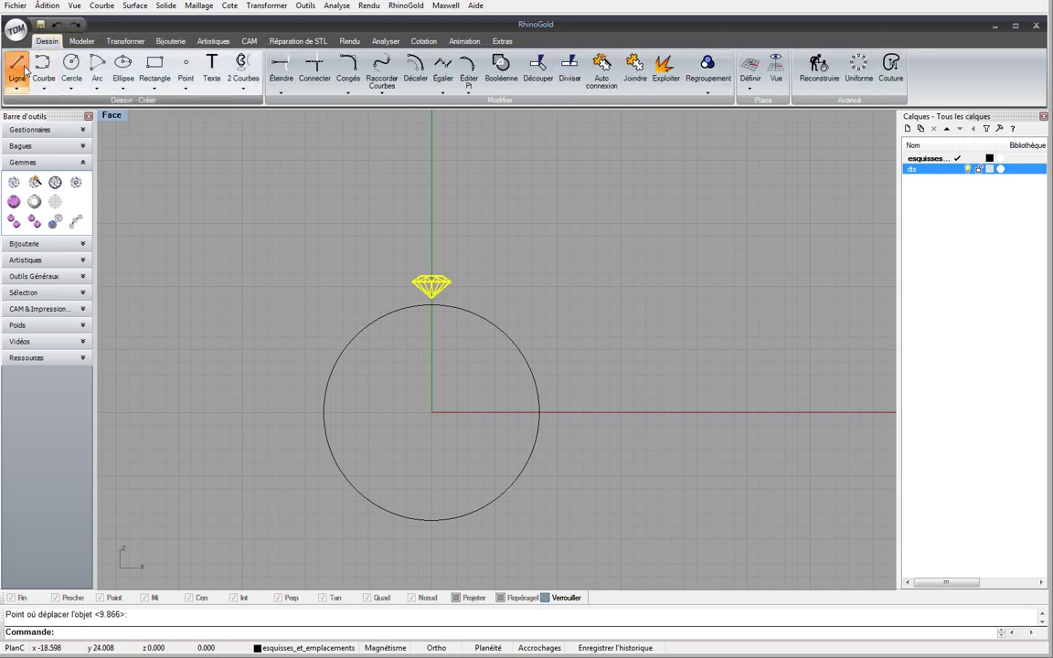
text(0)
key(Return)
scroll(429, 293, up, 10)
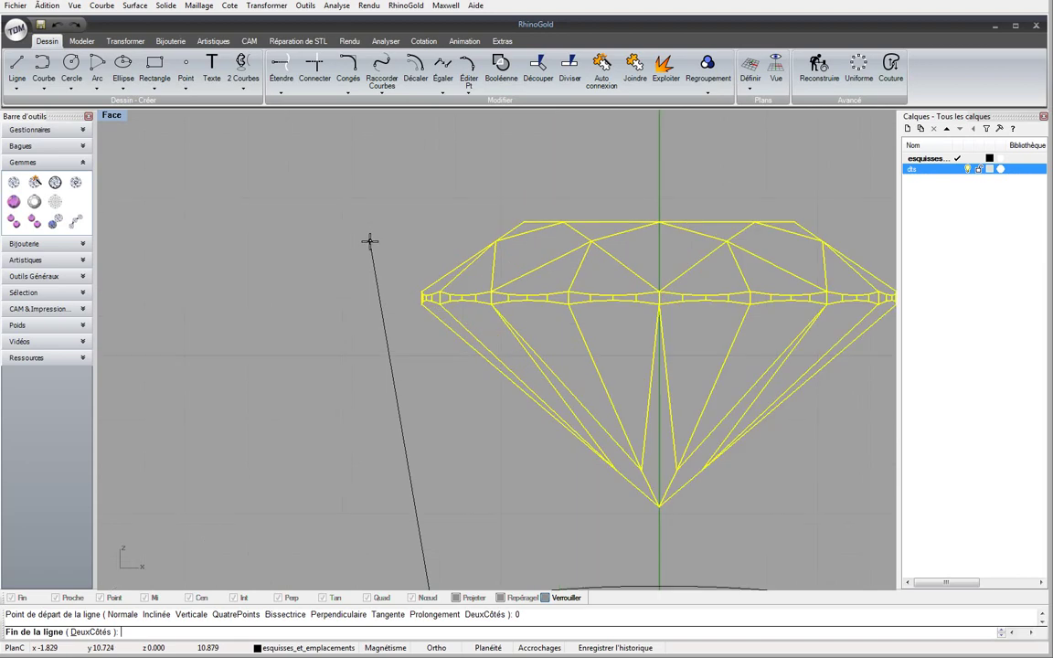
click(419, 302)
Mirror a copy of the slanted line across the vertical axis through the origin
scroll(417, 313, down, 5)
click(423, 336)
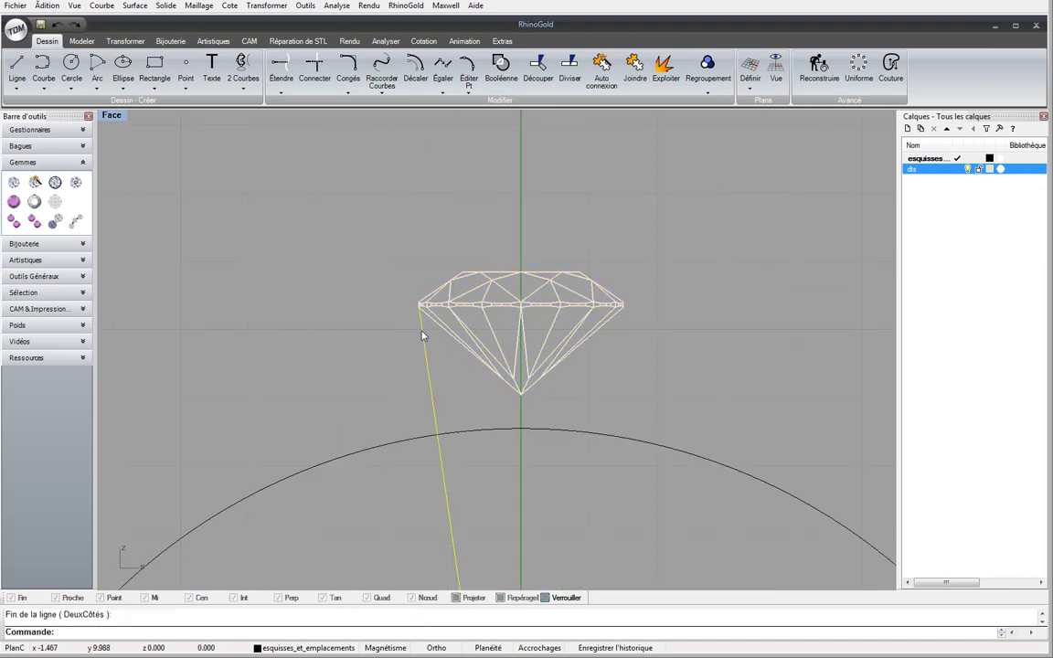
text(Mirror)
key(Return)
text(0)
key(Return)
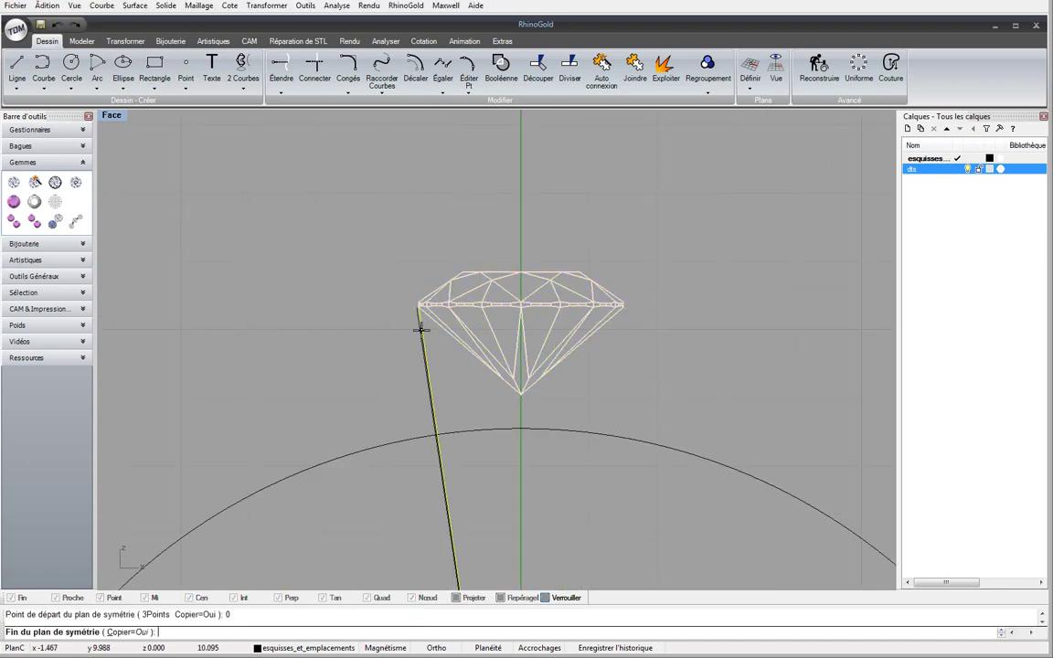
click(521, 244)
scroll(596, 346, down, 3)
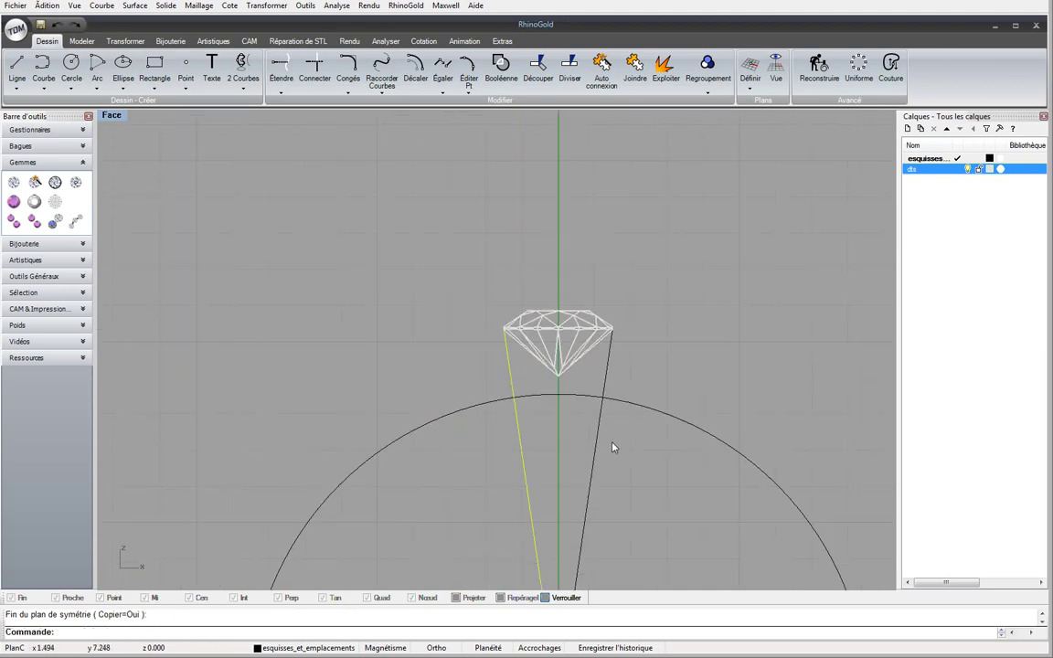
Add an angle dimension between the two slanted lines and place it above the gem
right_drag(613, 444, 514, 320)
scroll(515, 320, down, 8)
drag(532, 339, 409, 422)
right_drag(344, 151, 287, 206)
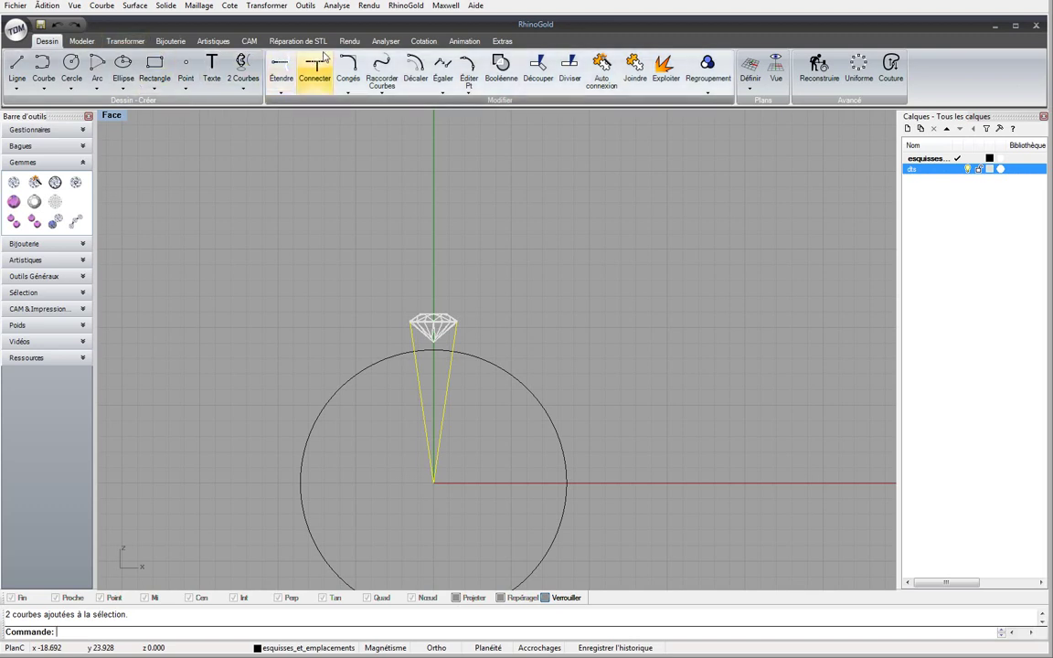
click(423, 41)
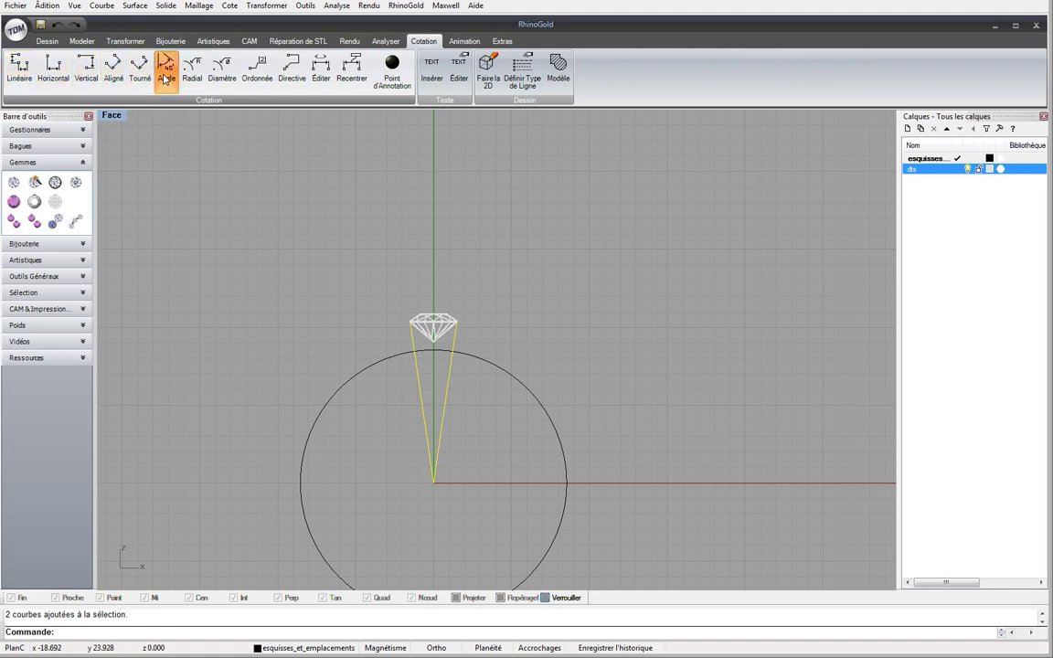
click(166, 80)
click(417, 386)
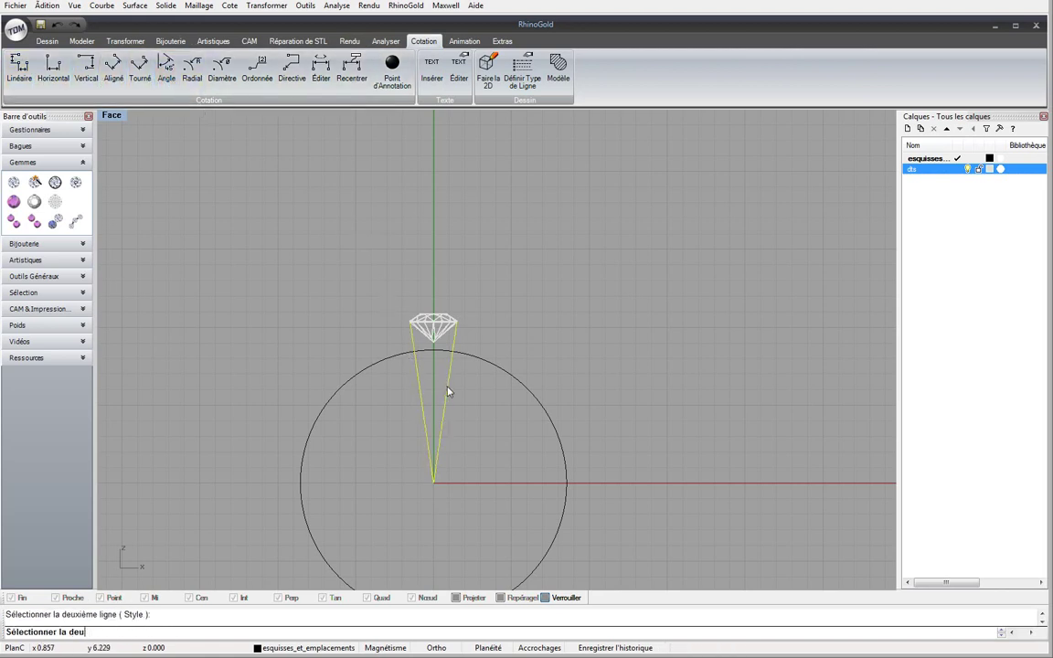
click(448, 391)
click(434, 248)
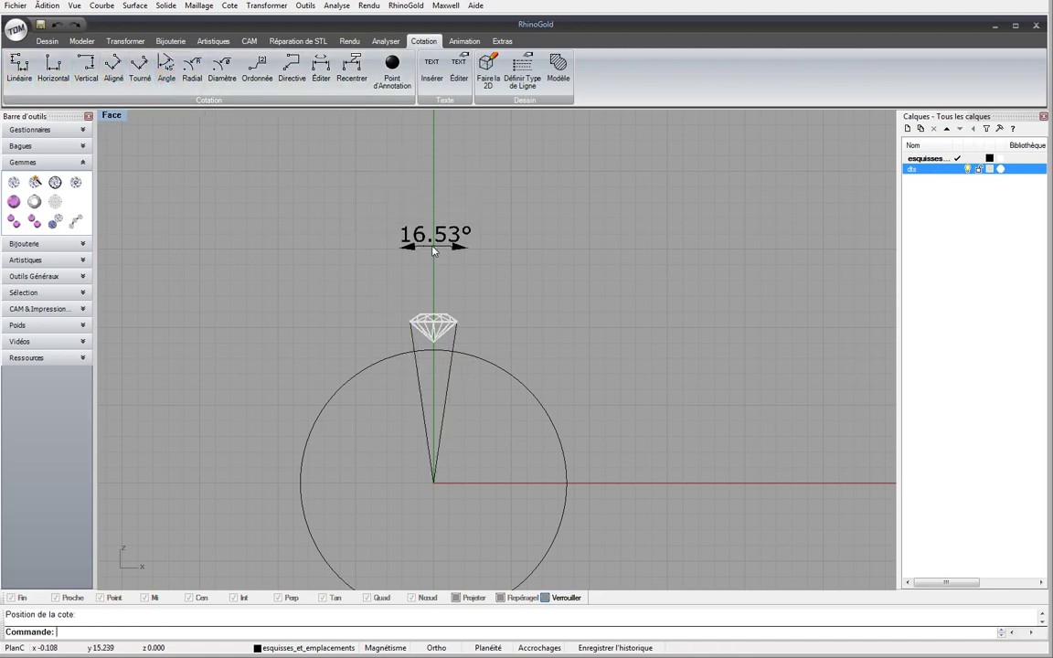
Try to calculate 360/16.53 at the command prompt
right_drag(487, 315, 478, 281)
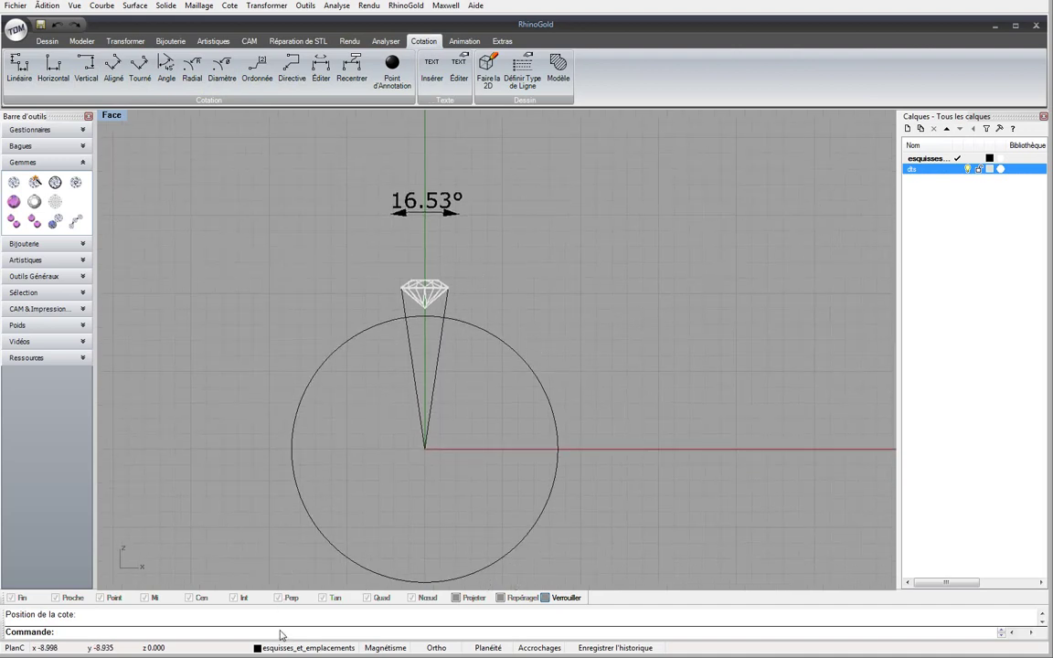
text(360/16.53)
key(Return)
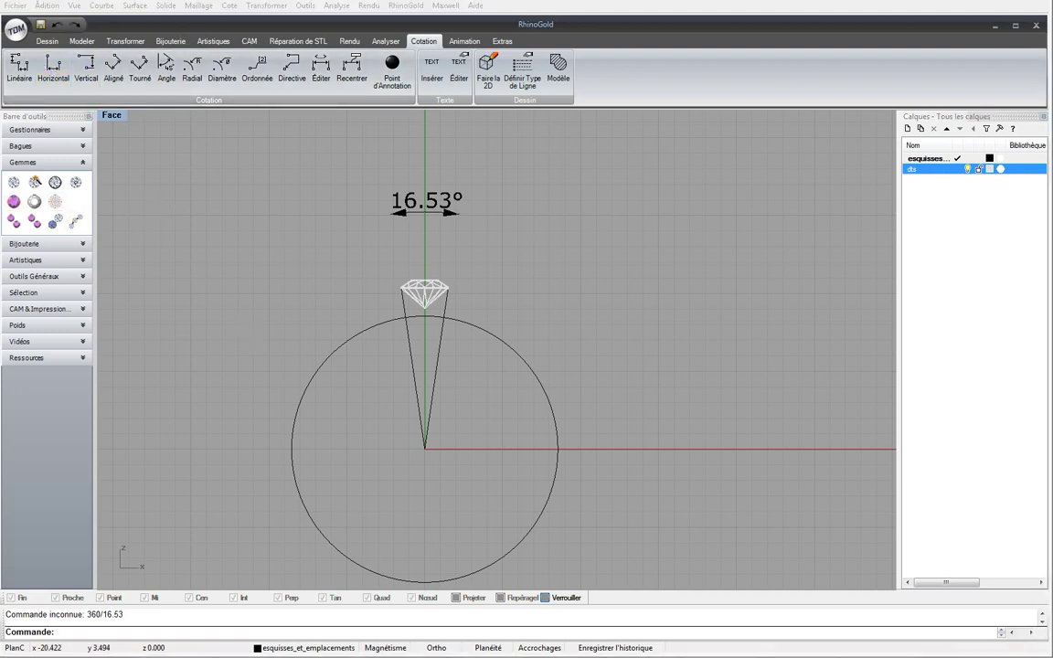
Open the Windows Calculator and place it beside the ring drawing
click(18, 648)
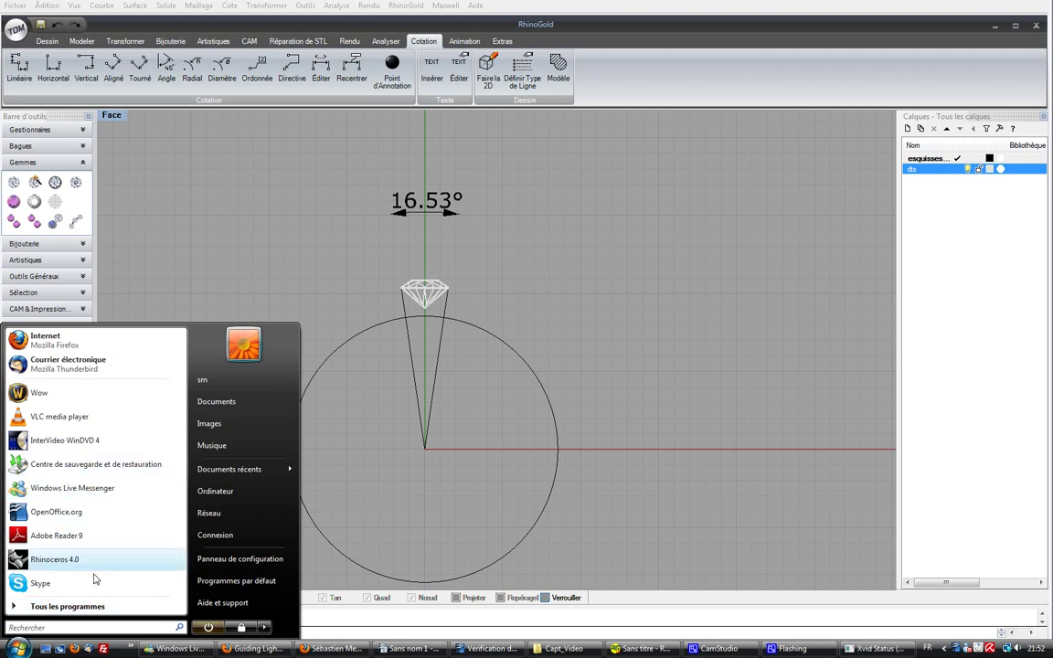
click(95, 605)
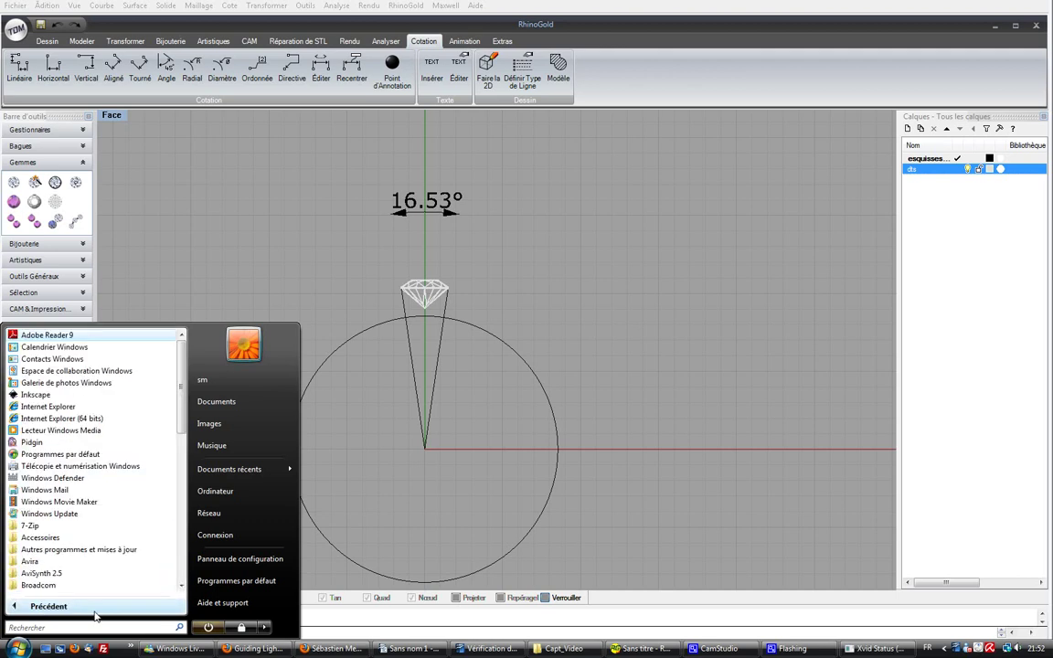
click(103, 539)
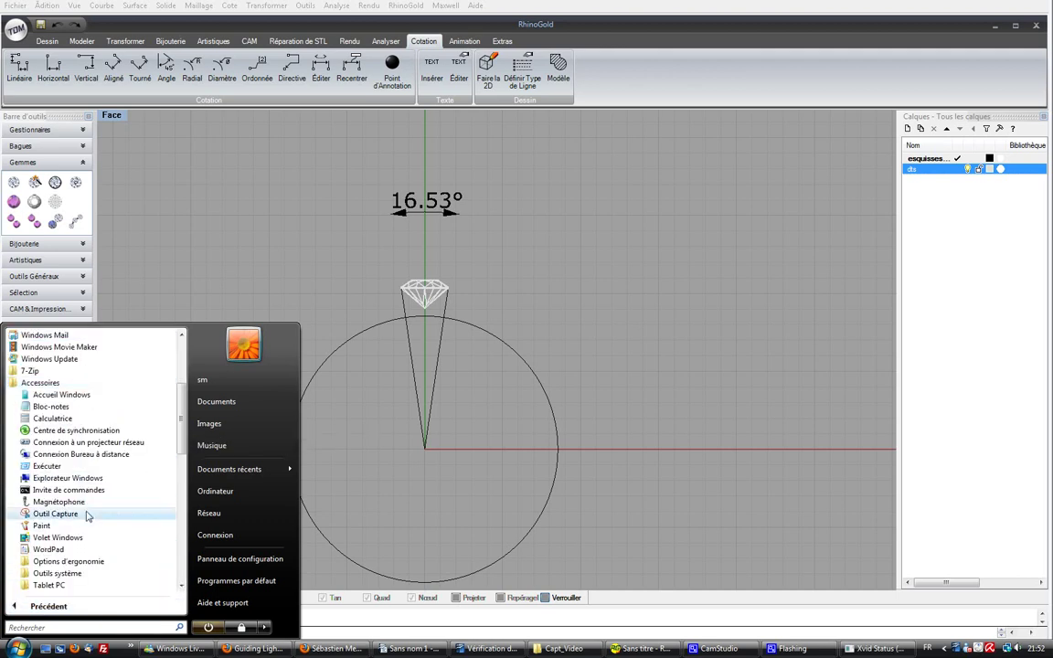
click(69, 417)
drag(99, 23, 658, 144)
Calculate 360 divided by 16.53 and close the calculator
click(673, 259)
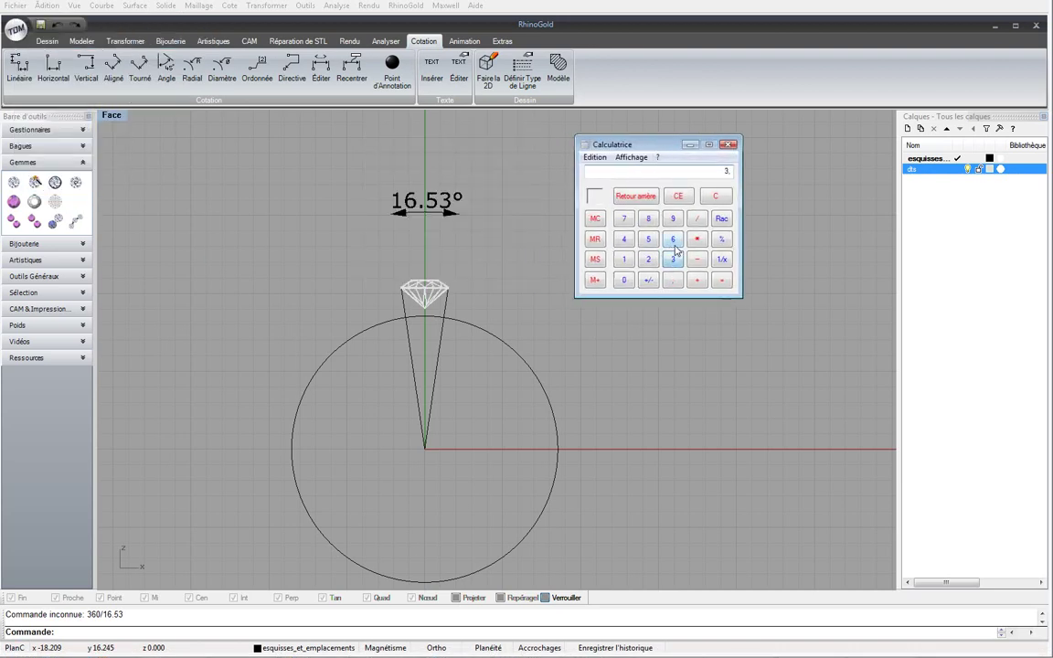
click(672, 239)
click(623, 280)
click(697, 220)
click(624, 260)
click(673, 239)
click(673, 279)
click(672, 259)
click(714, 282)
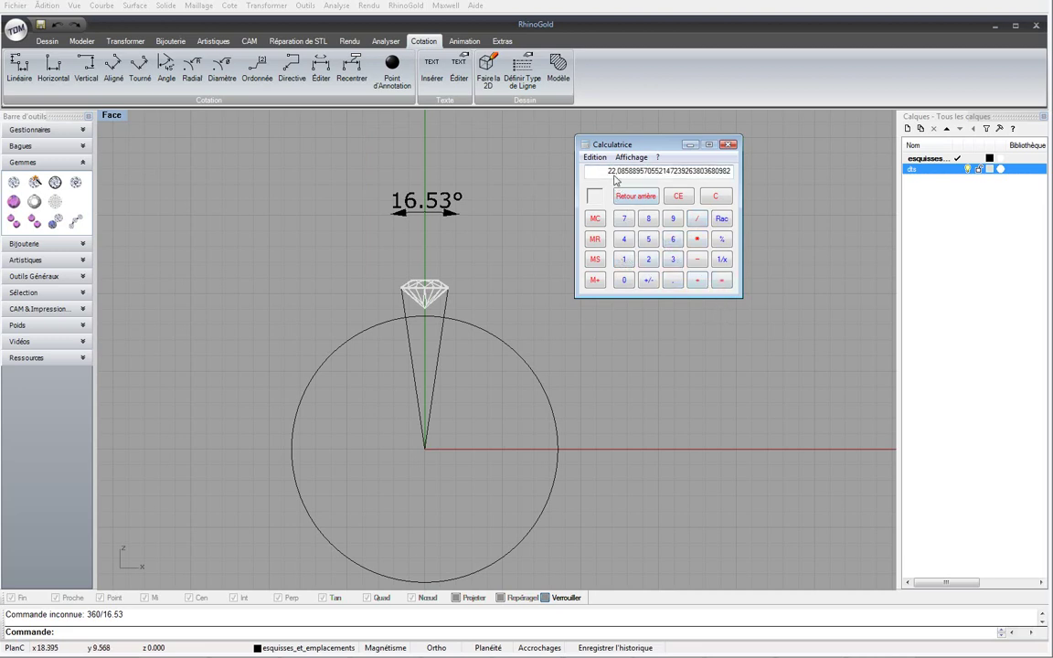
click(729, 144)
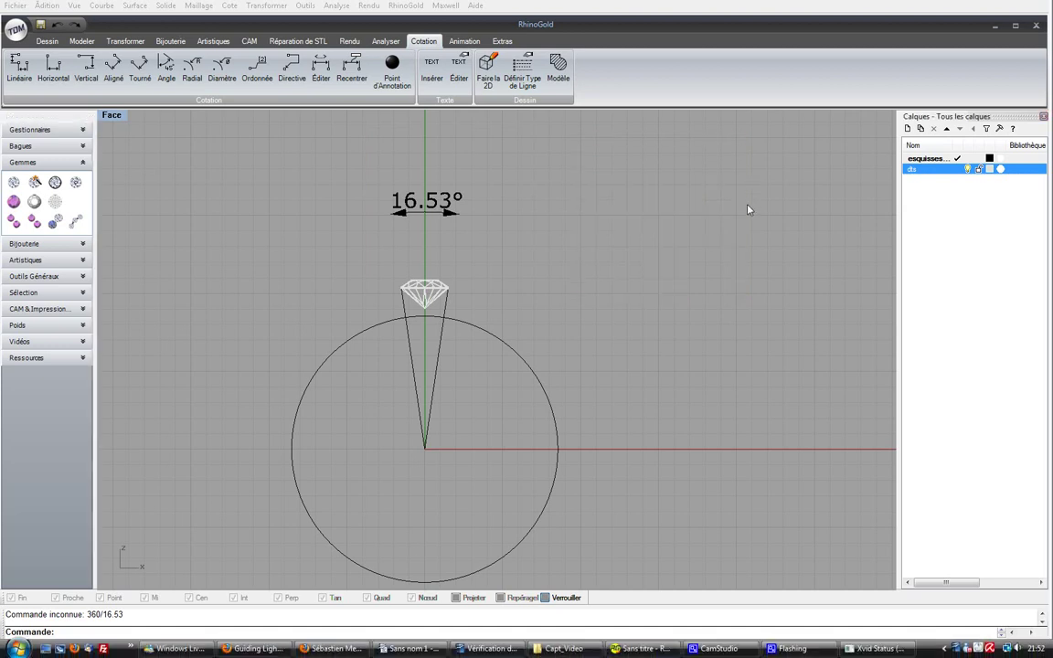
Try deleting the two slanted lines between the origin and the gem, and undo the deletion
click(442, 295)
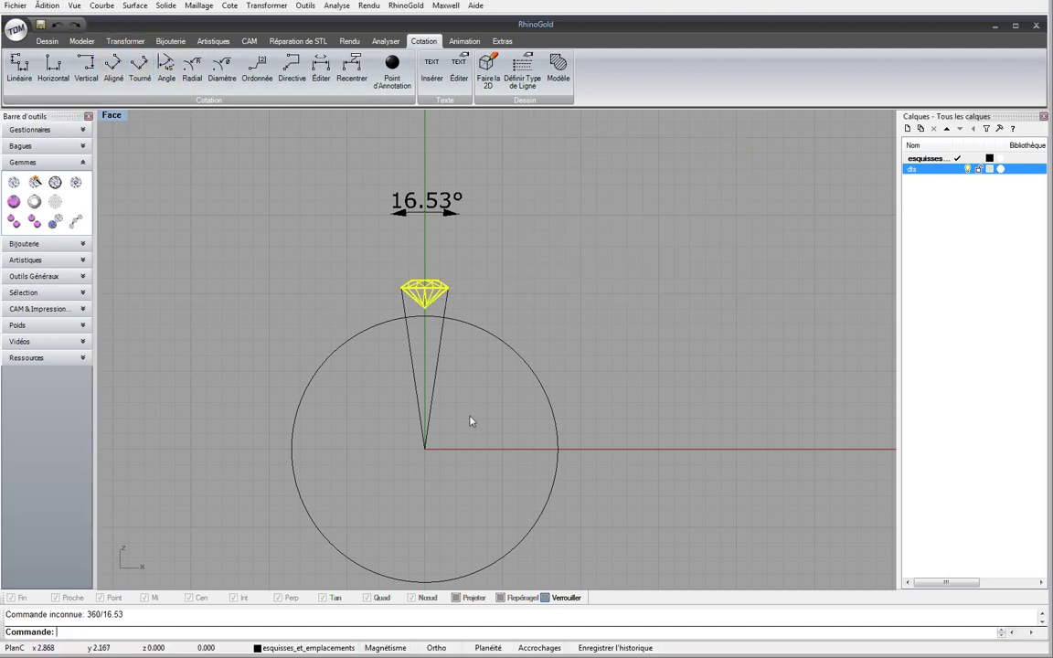
drag(470, 421, 395, 419)
key(Delete)
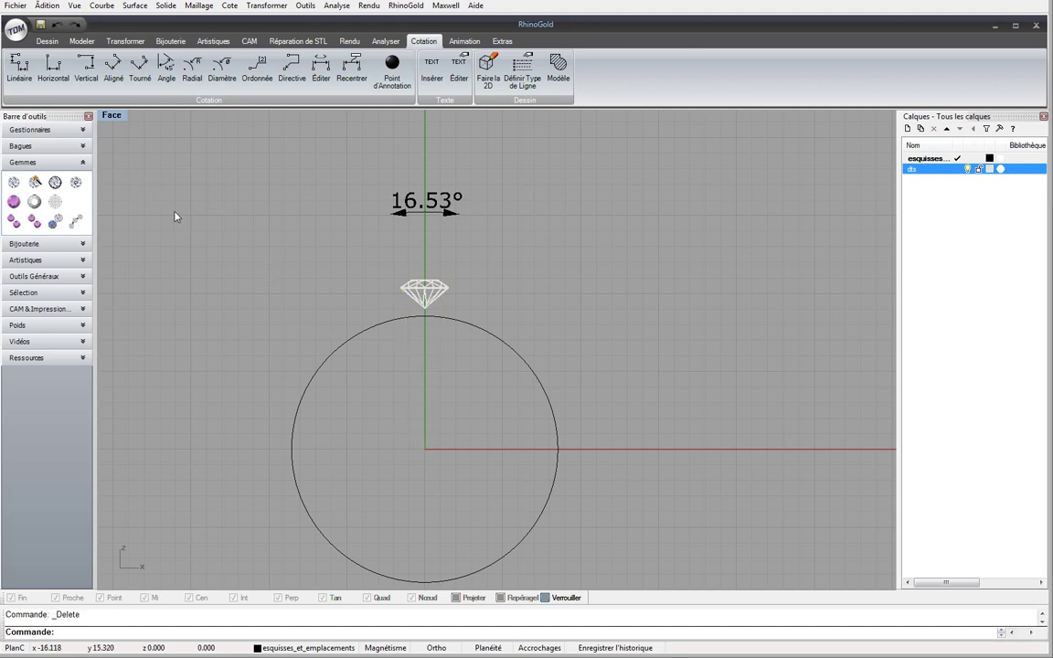
click(505, 252)
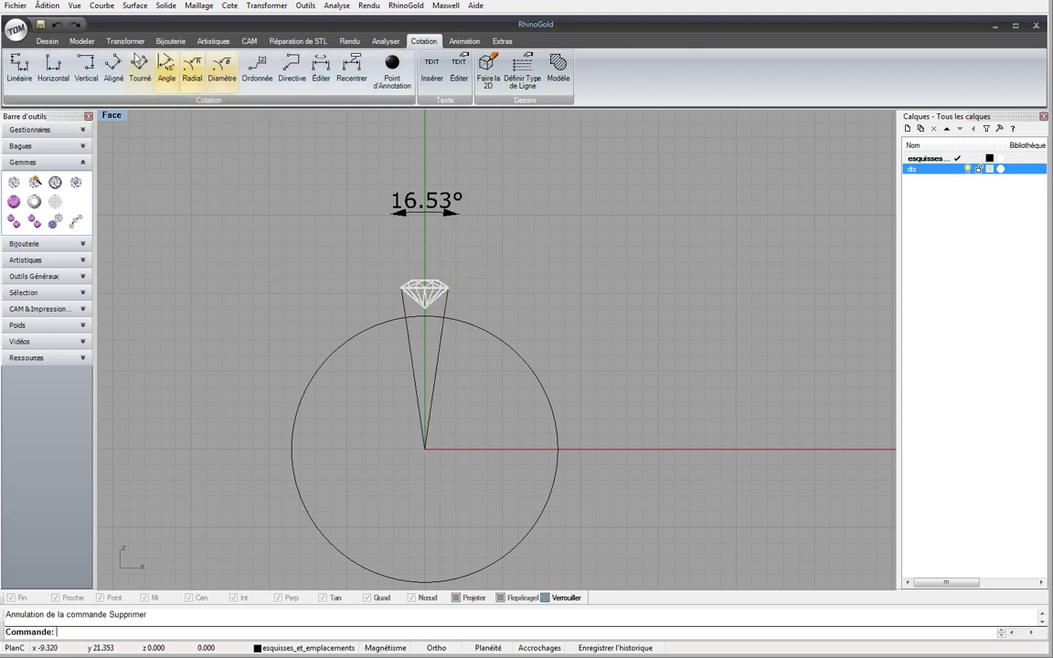
Draw a vertical line about 12.5 mm long from the origin to just above the gem
click(81, 41)
click(51, 42)
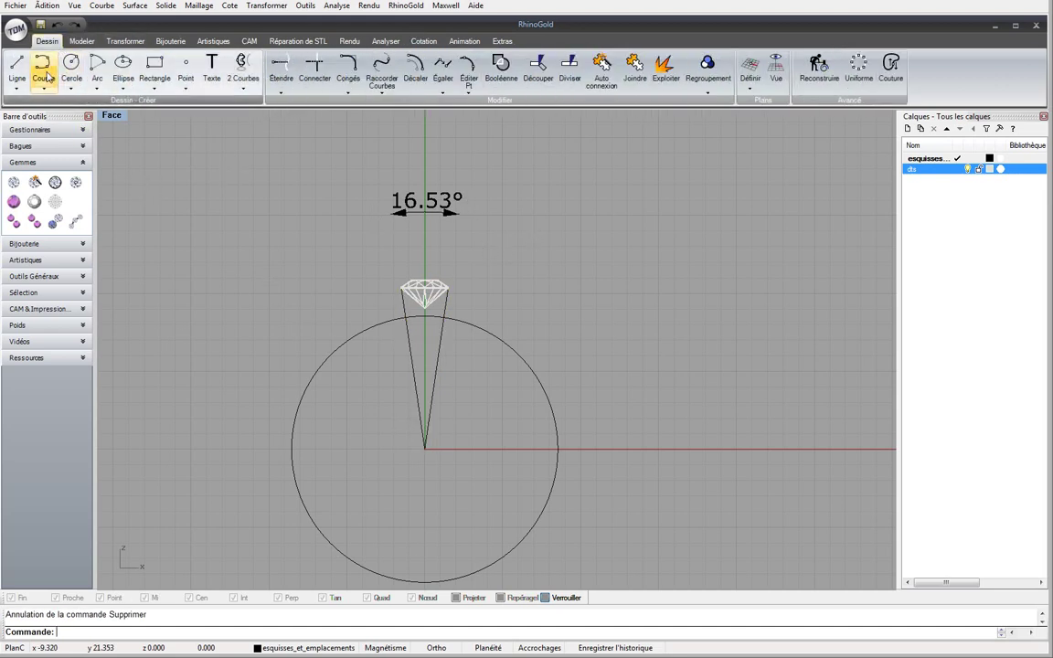
click(17, 65)
text(0)
key(Return)
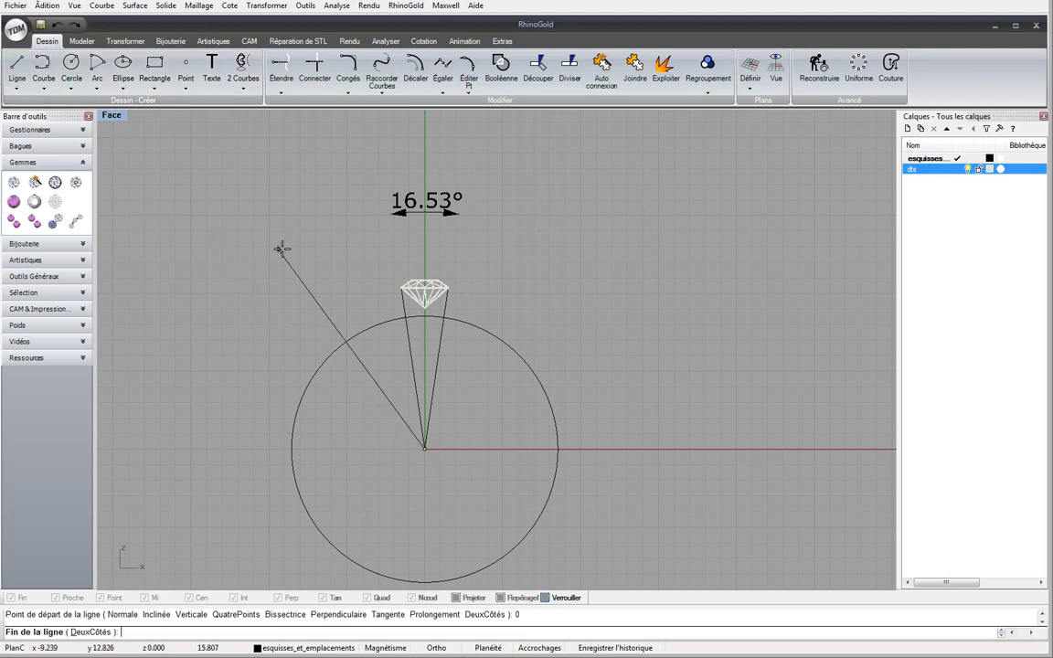
click(430, 256)
Finish the vertical line above the gem and polar-array it around the origin as 22 elements over 360°
click(430, 262)
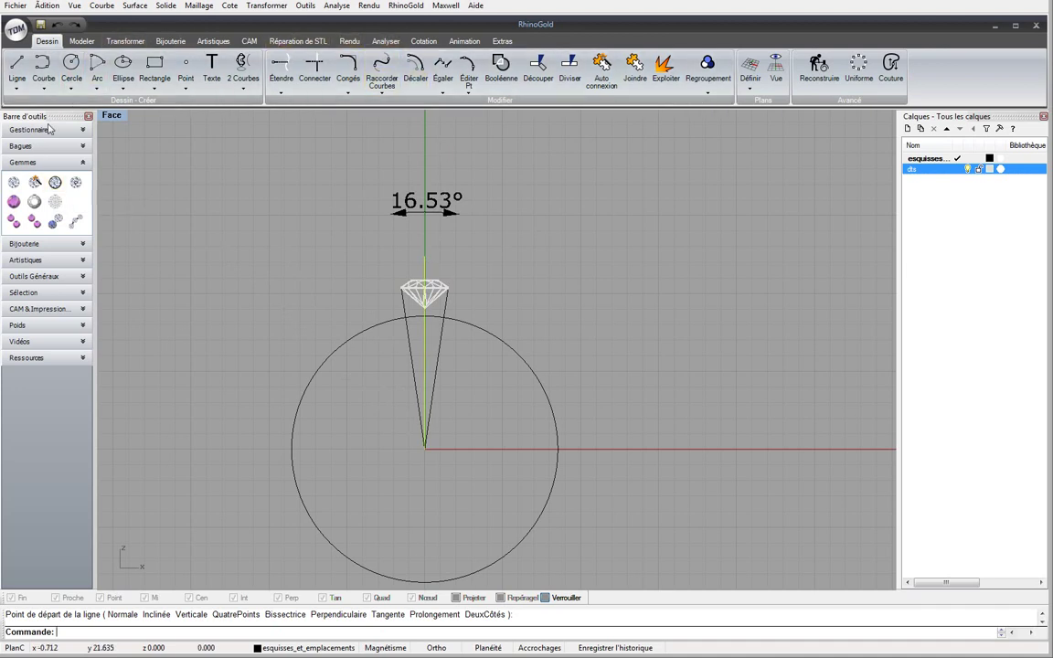
scroll(60, 79, down, 2)
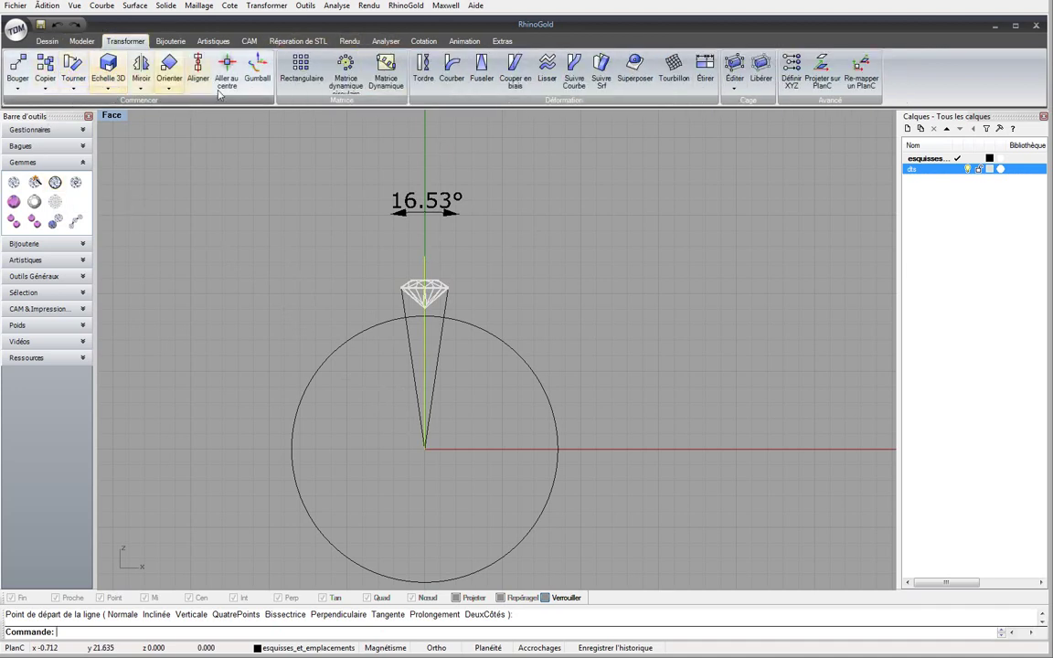
click(347, 95)
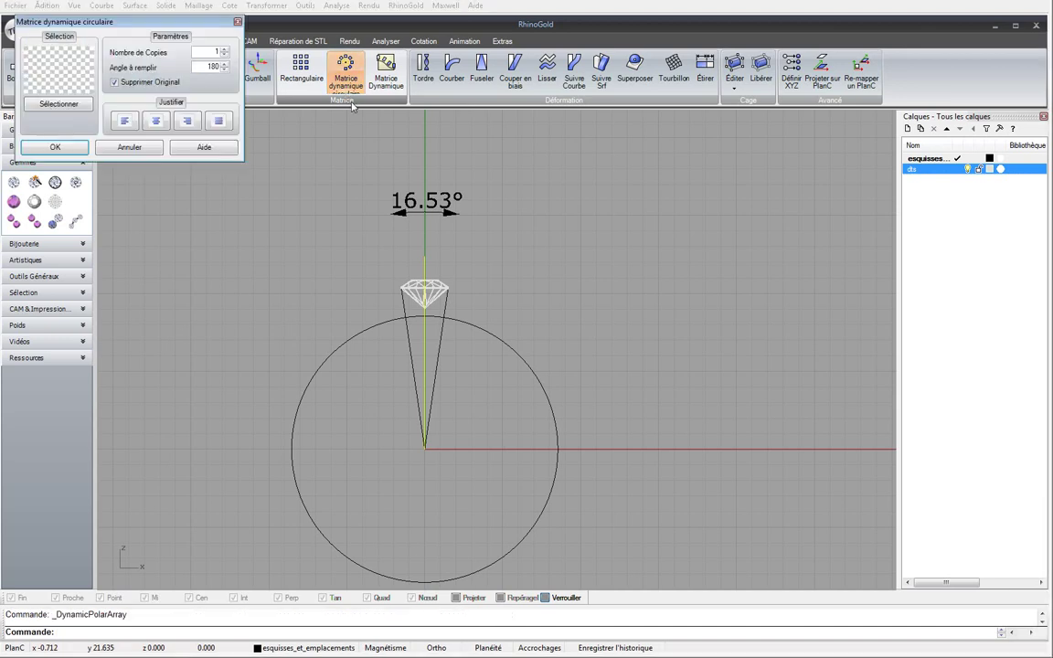
click(130, 147)
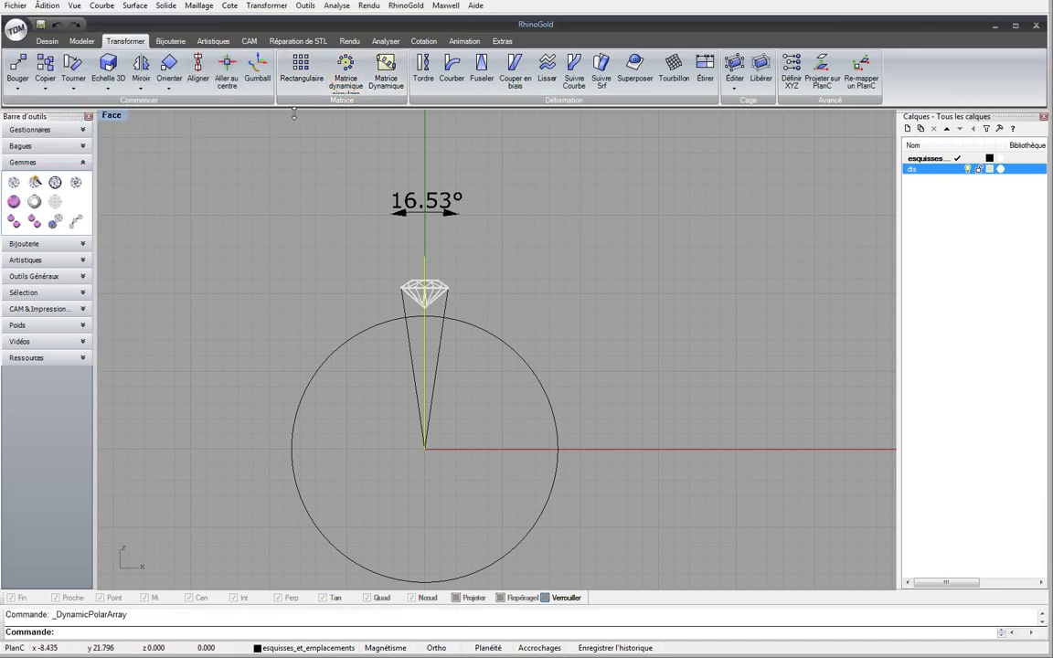
click(343, 106)
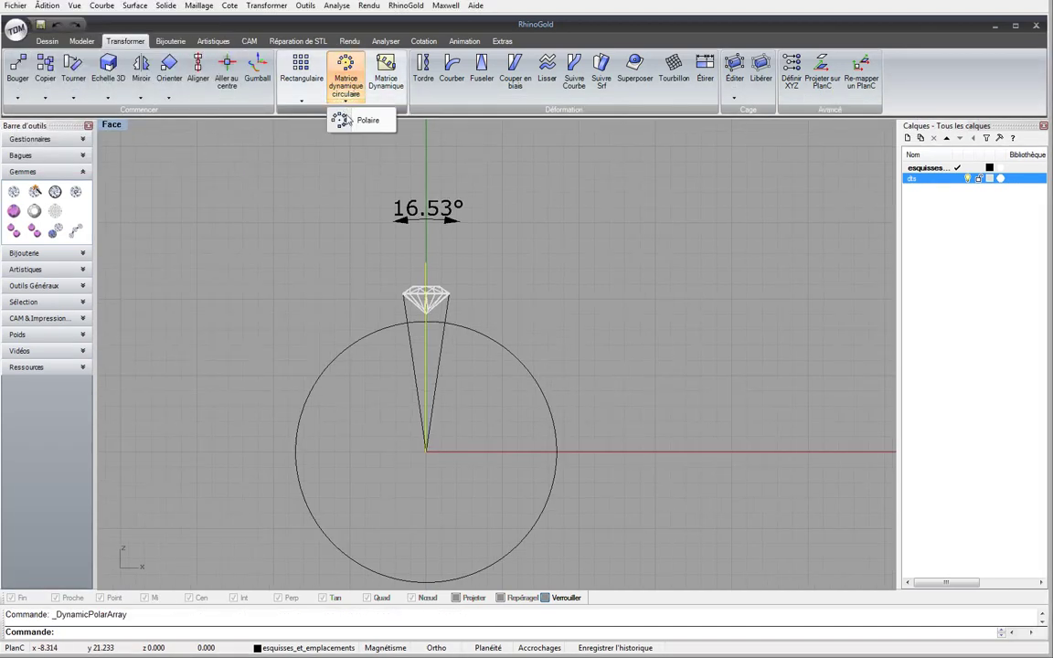
click(346, 121)
text(0)
key(Return)
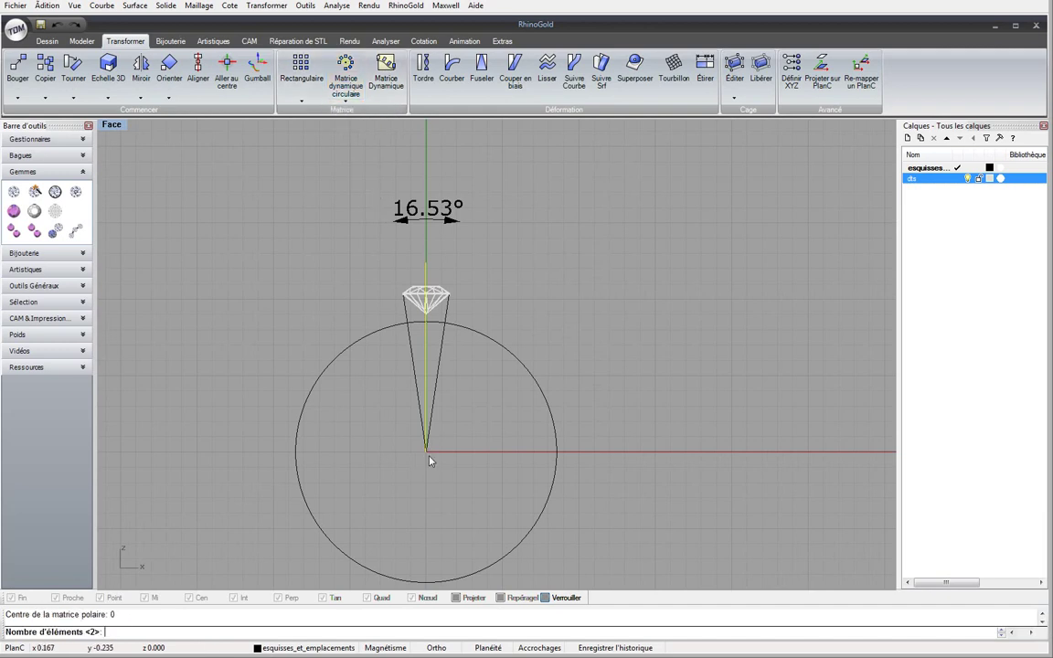
text(22)
key(Return)
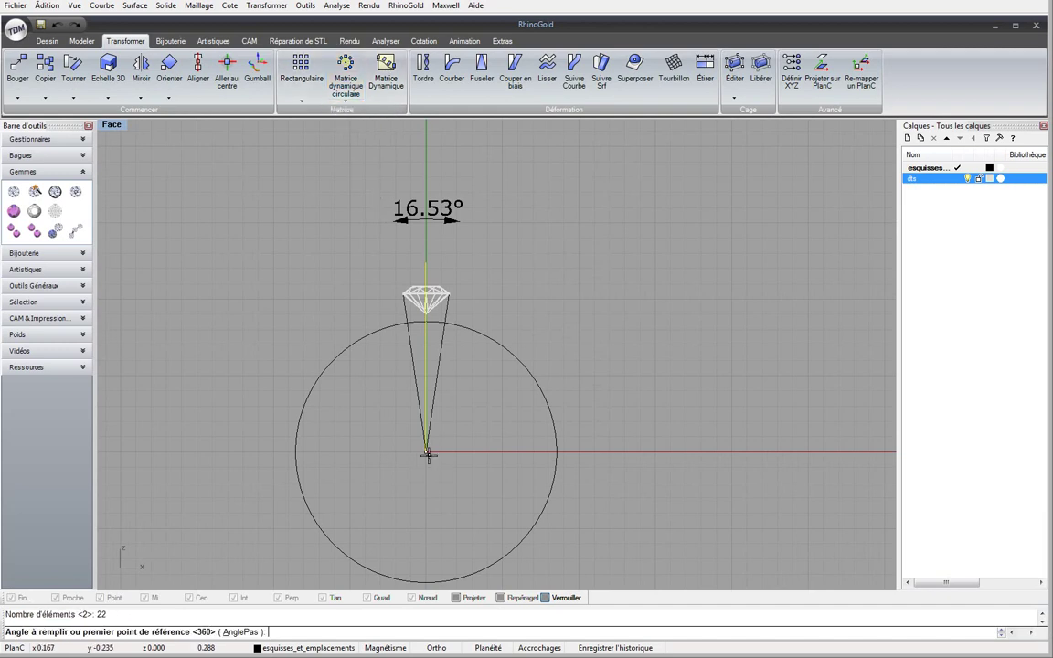
key(Return)
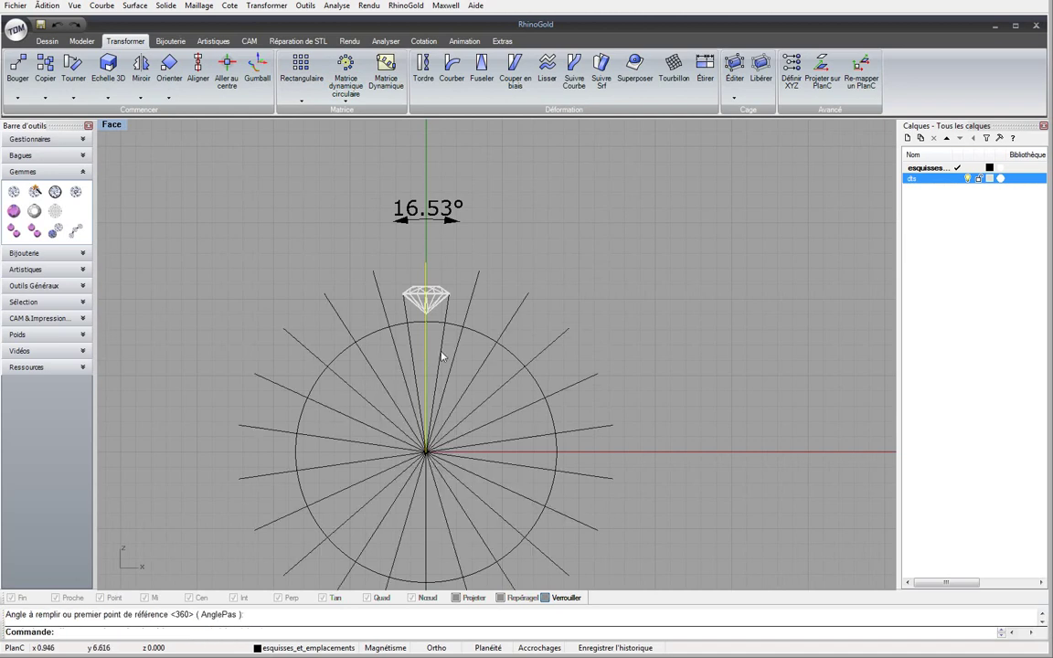
Group the two slanted lines running from the origin to the gem's edges and hide them
right_drag(463, 395, 419, 332)
scroll(416, 315, down, 2)
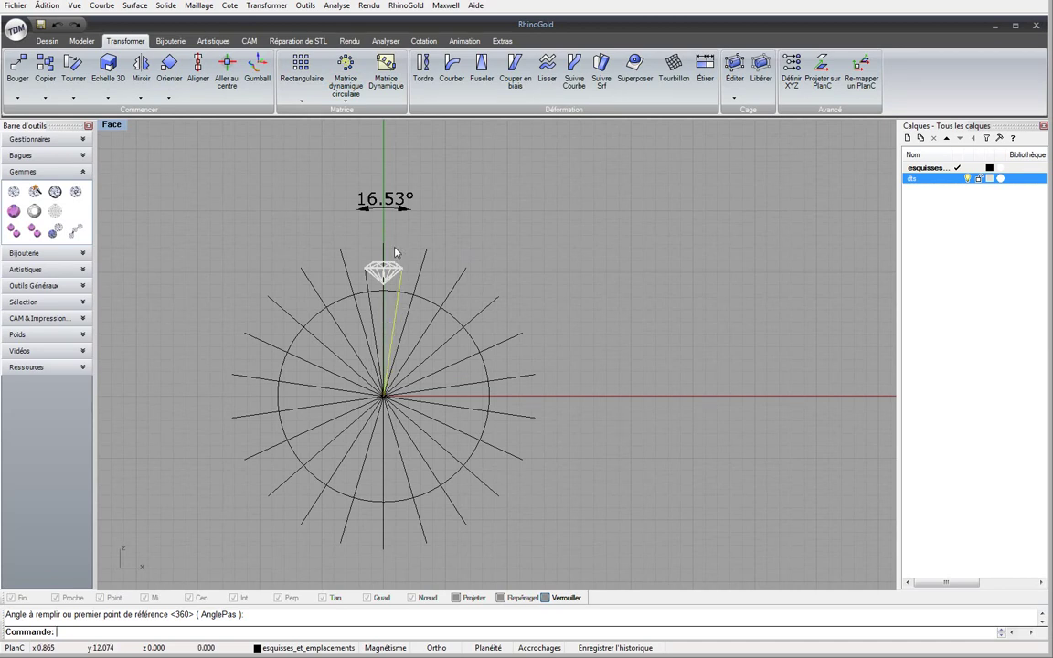
key(ctrl+g)
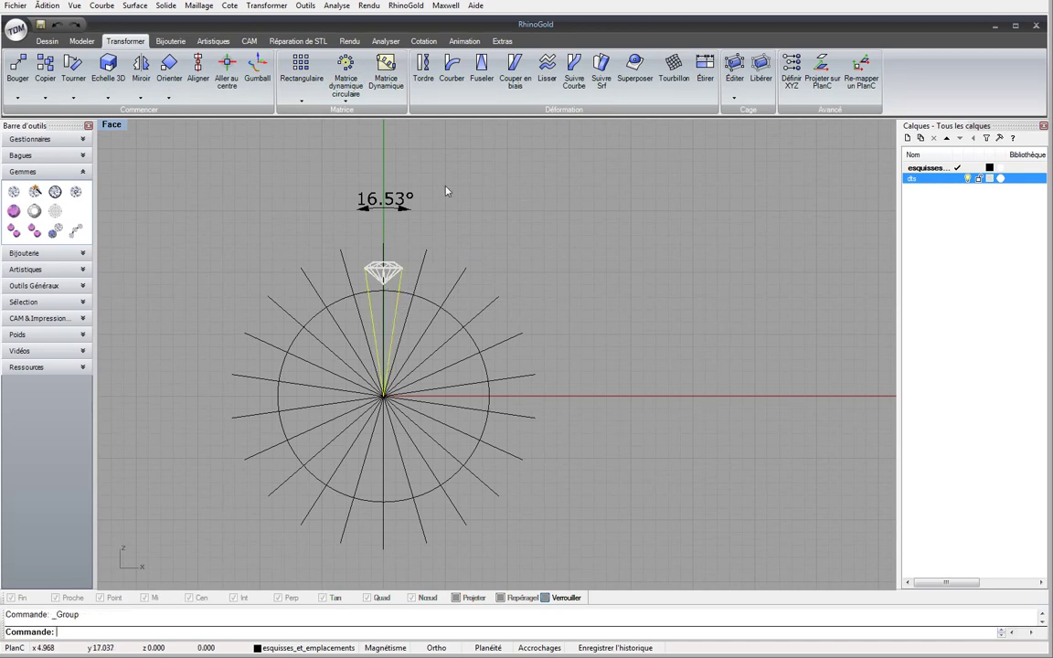
click(403, 59)
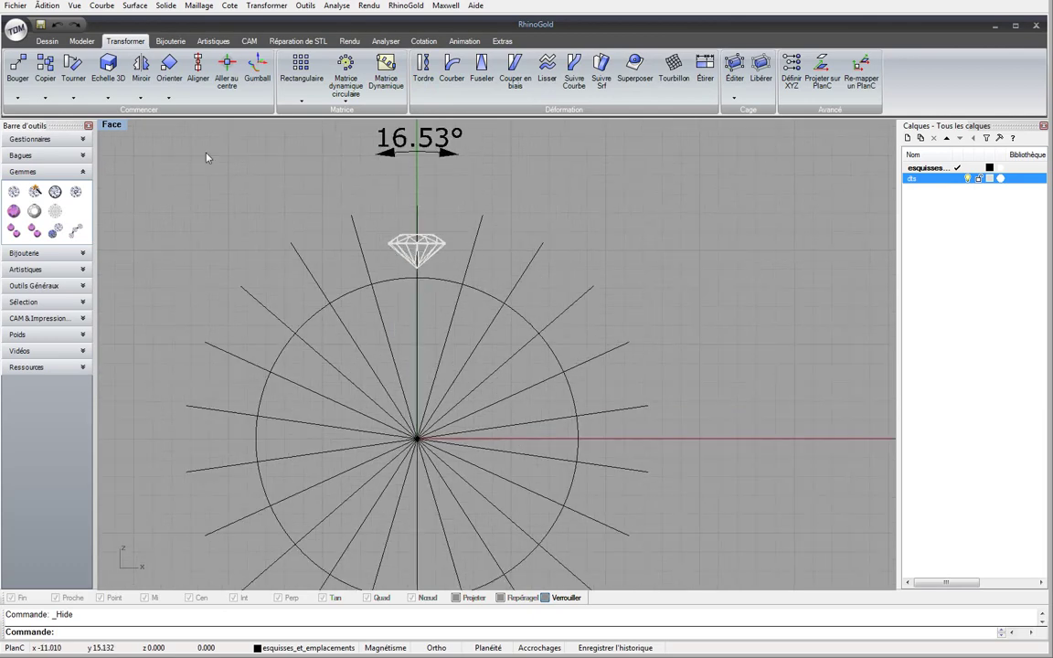
Maximize the Perspective view and set its display mode to Rendu
double_click(110, 126)
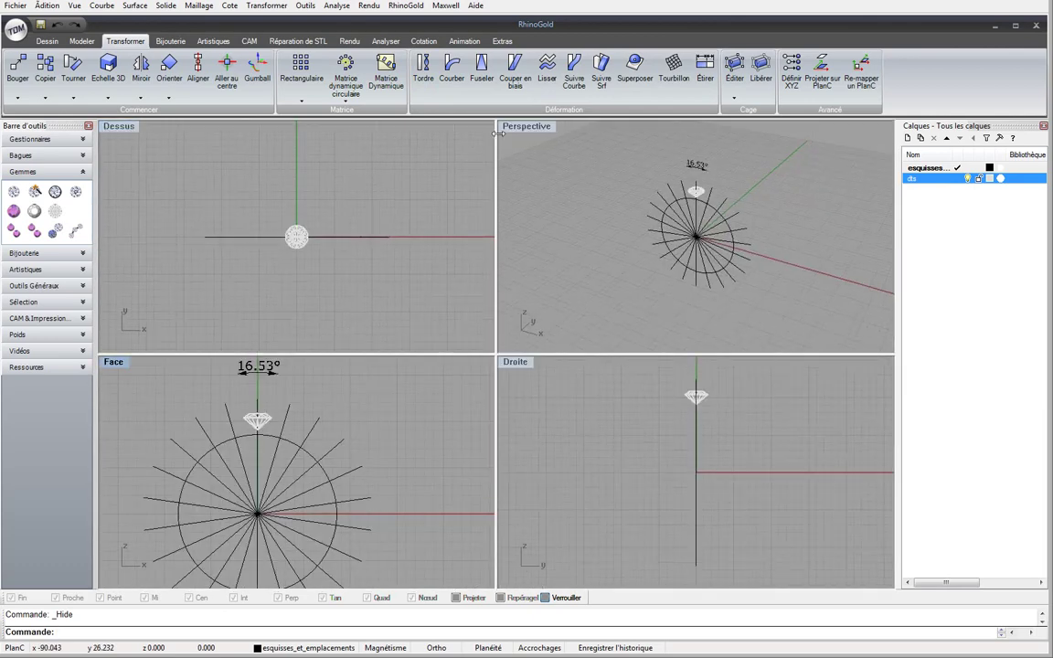
double_click(525, 126)
right_drag(525, 155, 462, 160)
click(105, 124)
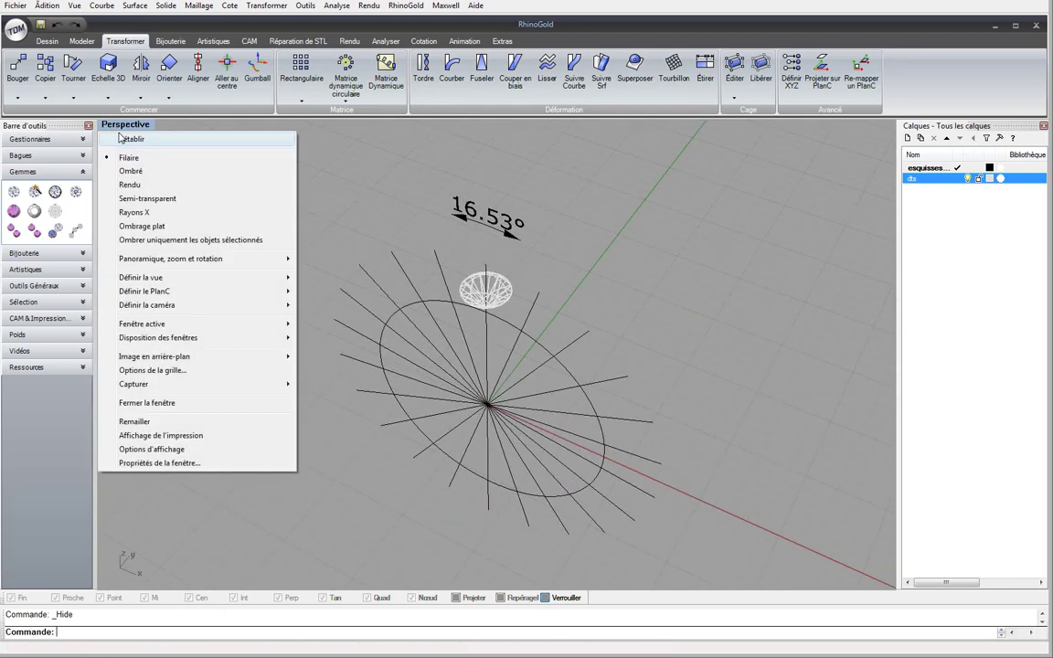
click(142, 188)
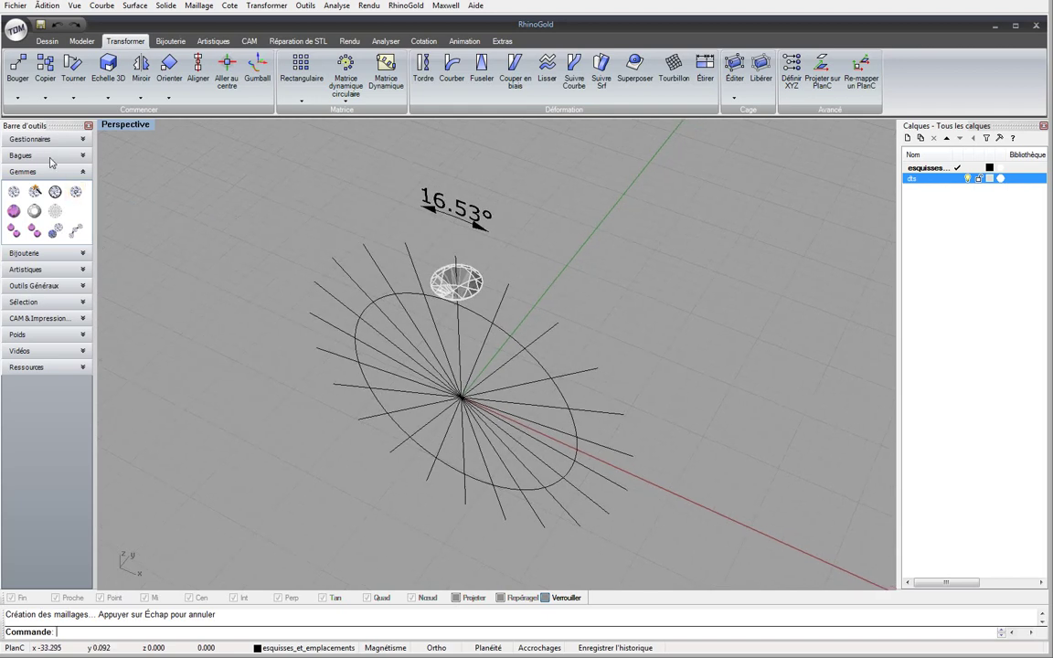
Create a prong head on the diamond with GriffesStudio and enable ghost transparency (Transparence fantôme)
click(46, 253)
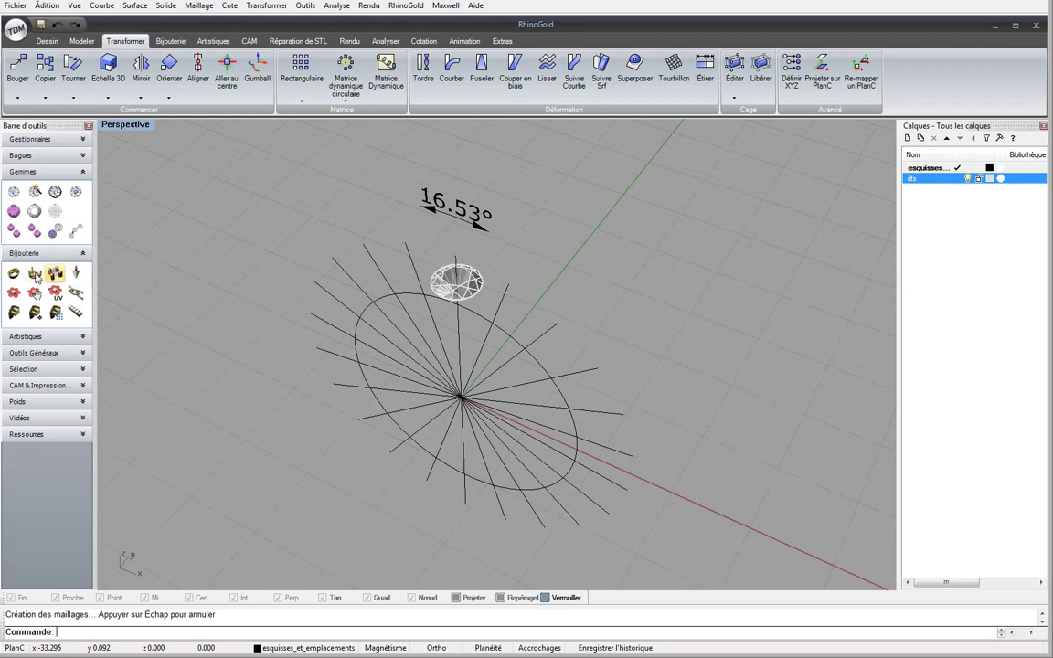
click(35, 274)
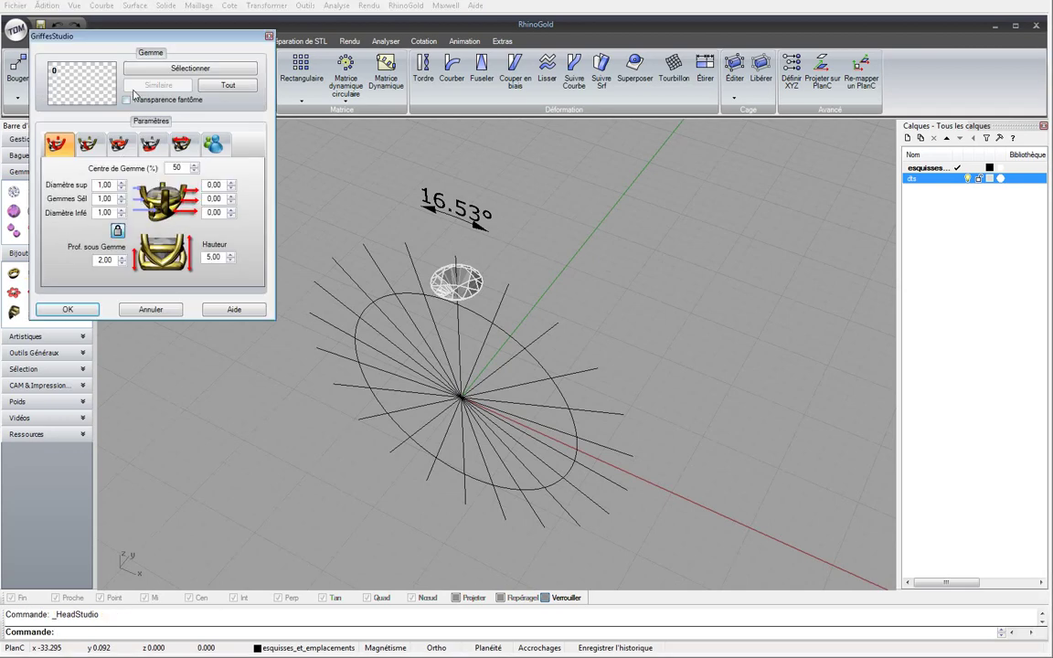
click(431, 271)
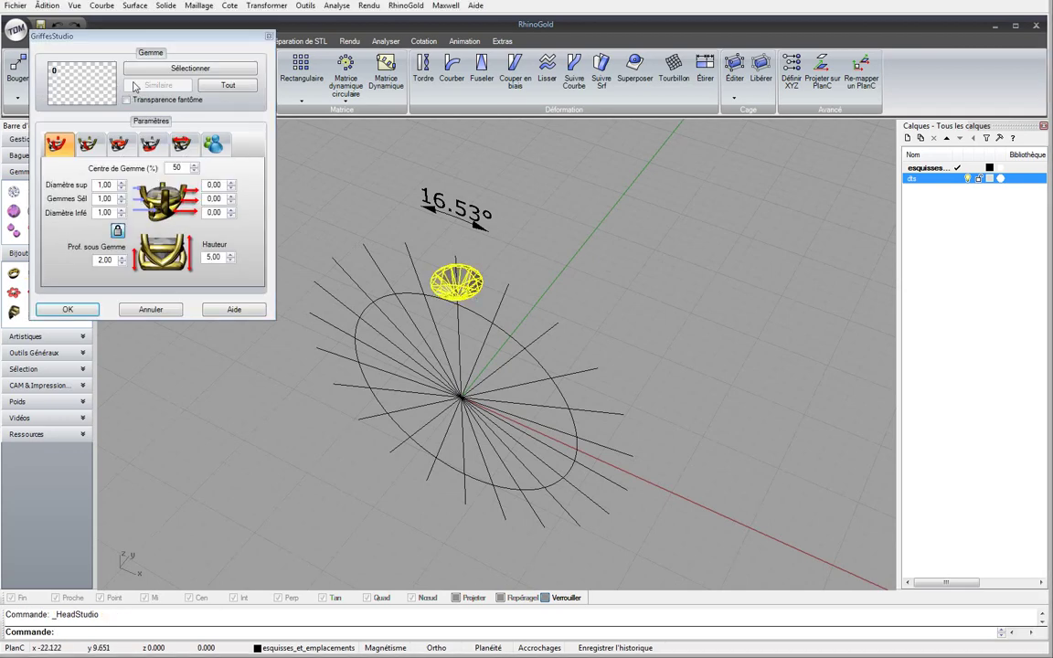
click(143, 73)
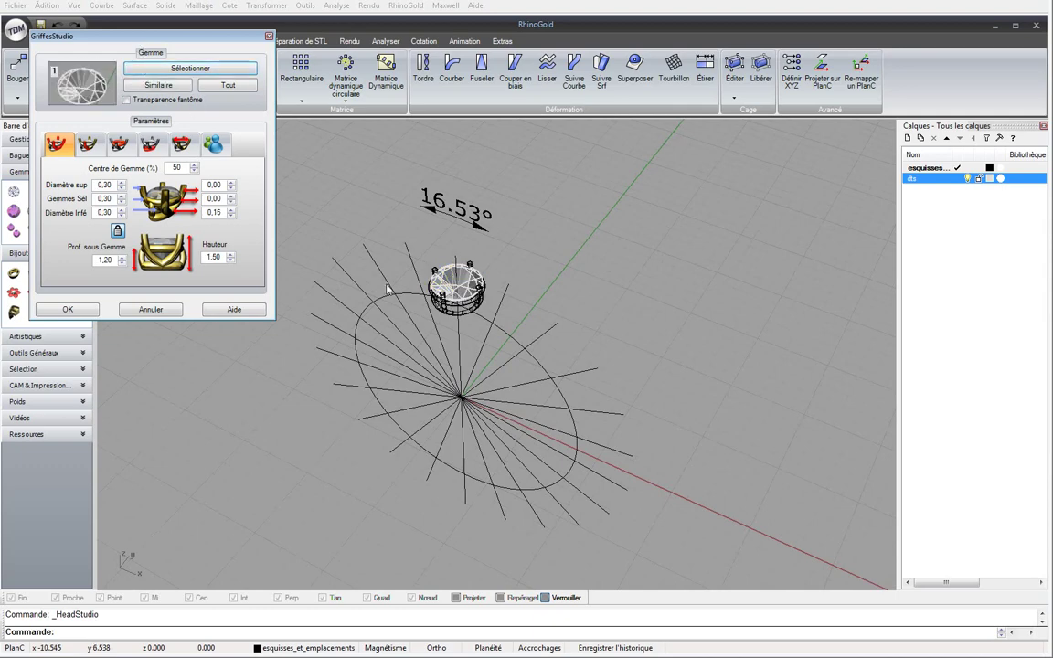
right_drag(412, 246, 515, 193)
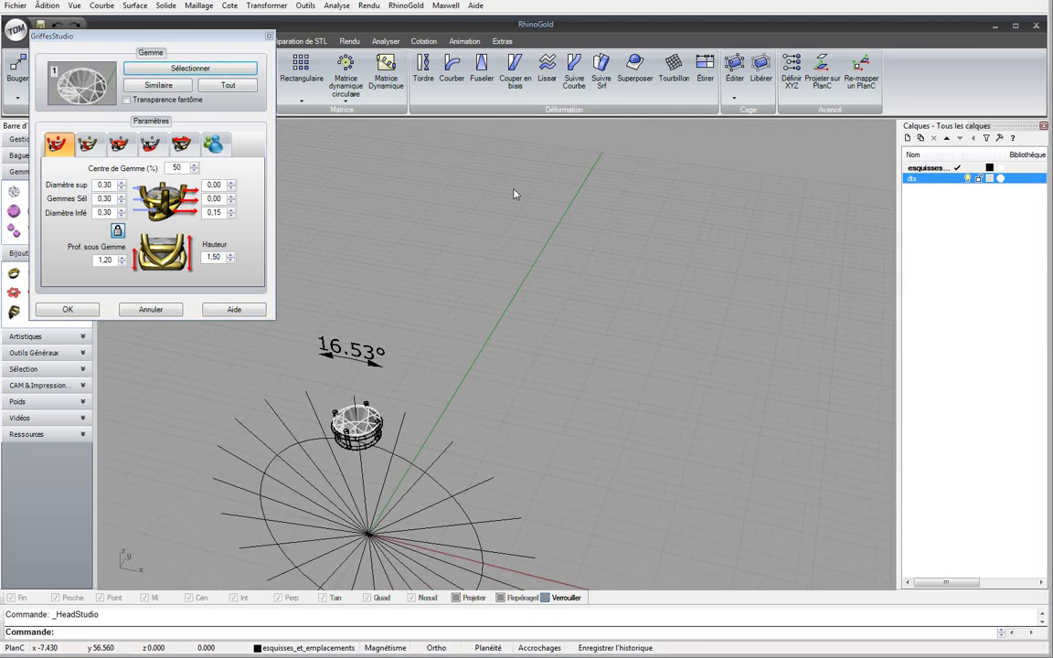
click(143, 98)
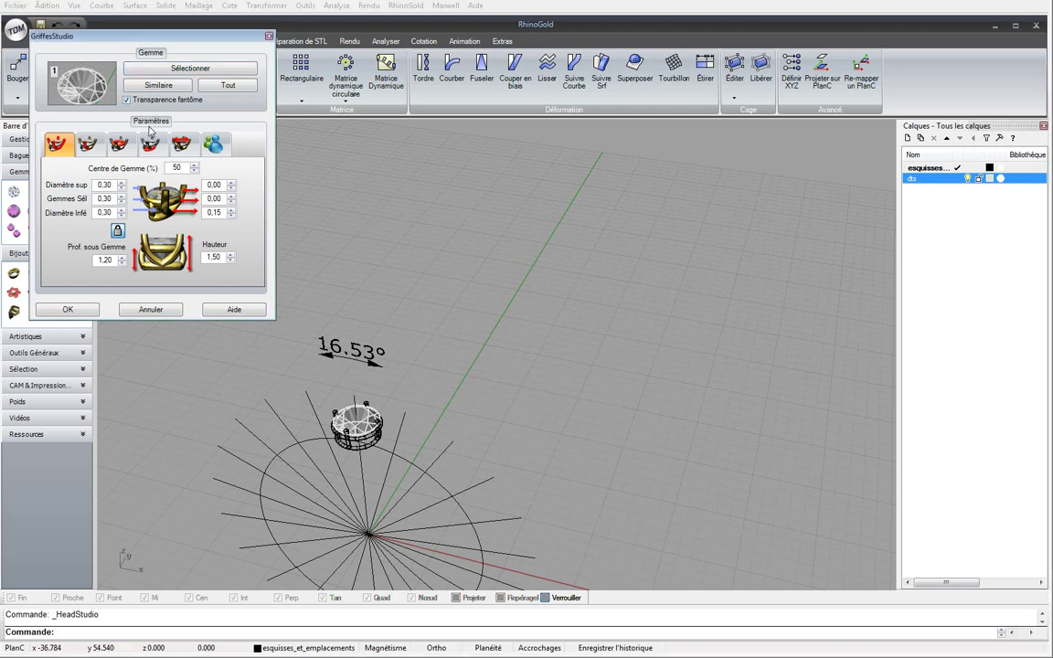
Shift the four prongs around the gem to the diagonal positions, checking them in the maximized Dessus view
click(182, 143)
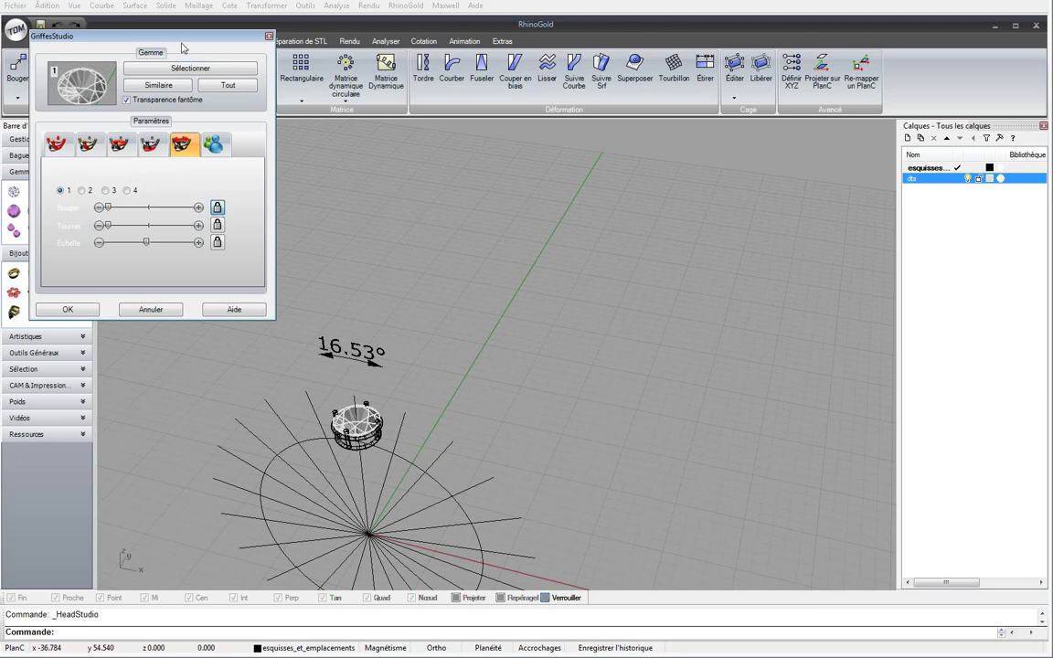
drag(182, 44, 679, 85)
double_click(121, 128)
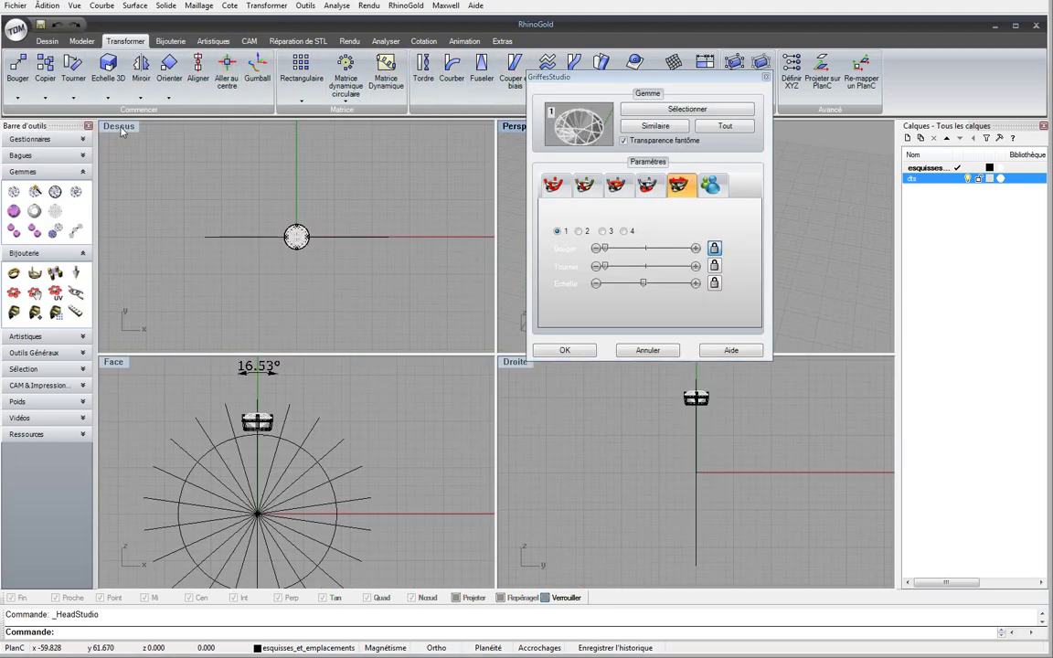
double_click(119, 127)
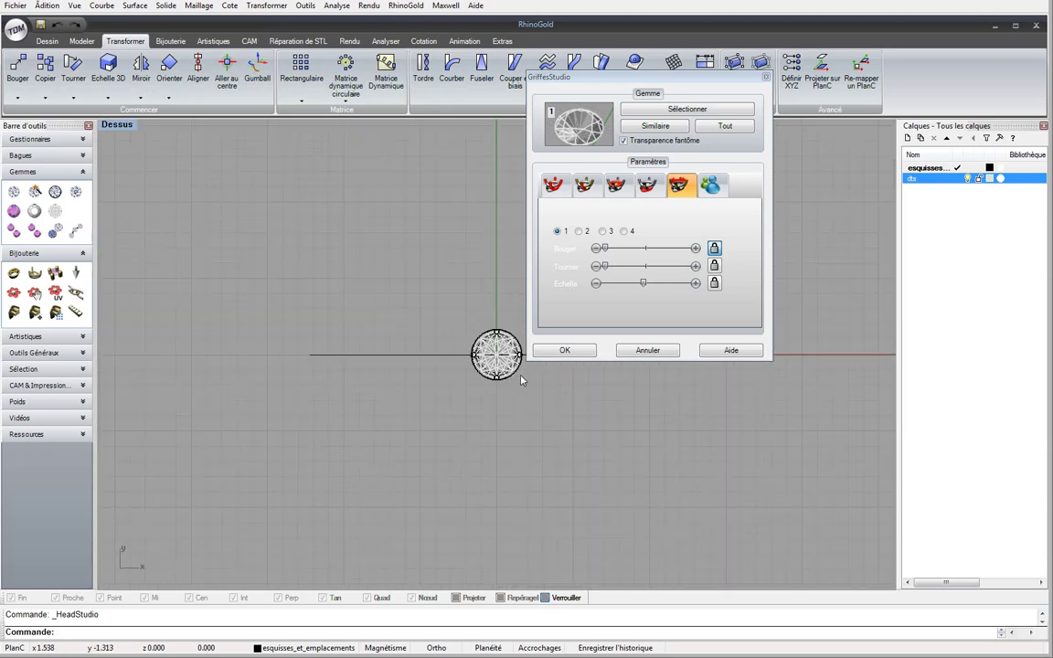
scroll(480, 342, up, 3)
scroll(491, 347, up, 4)
right_drag(462, 316, 331, 329)
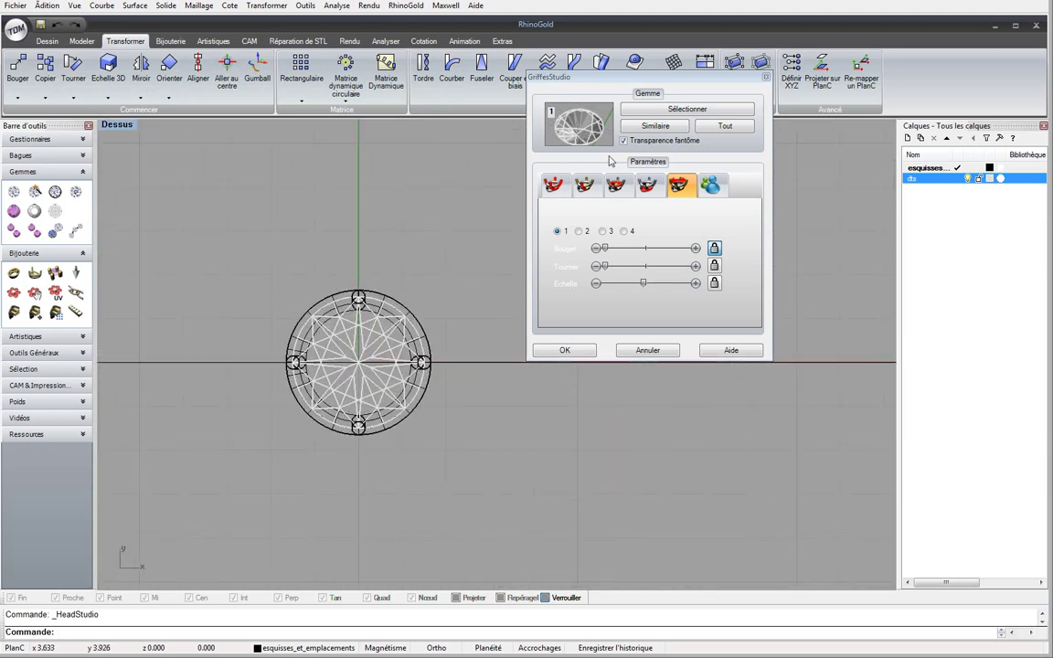
mouse_move(606, 249)
mouse_down()
mouse_move(627, 252)
mouse_move(616, 248)
mouse_up()
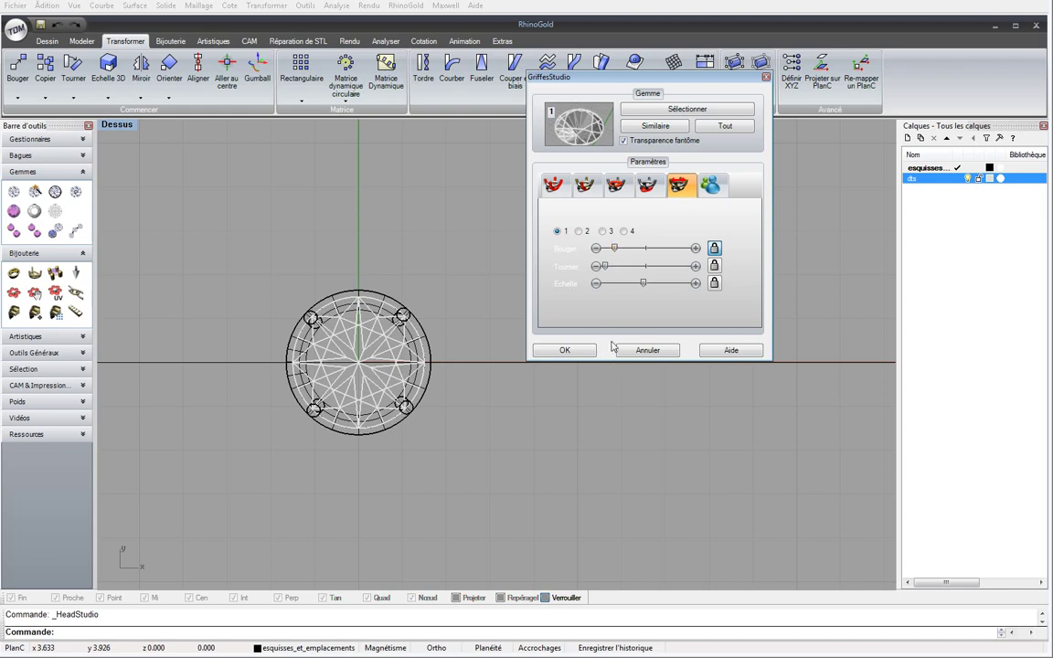
Set the prongs' upper, gem-level and lower diameters to 0.70
click(554, 186)
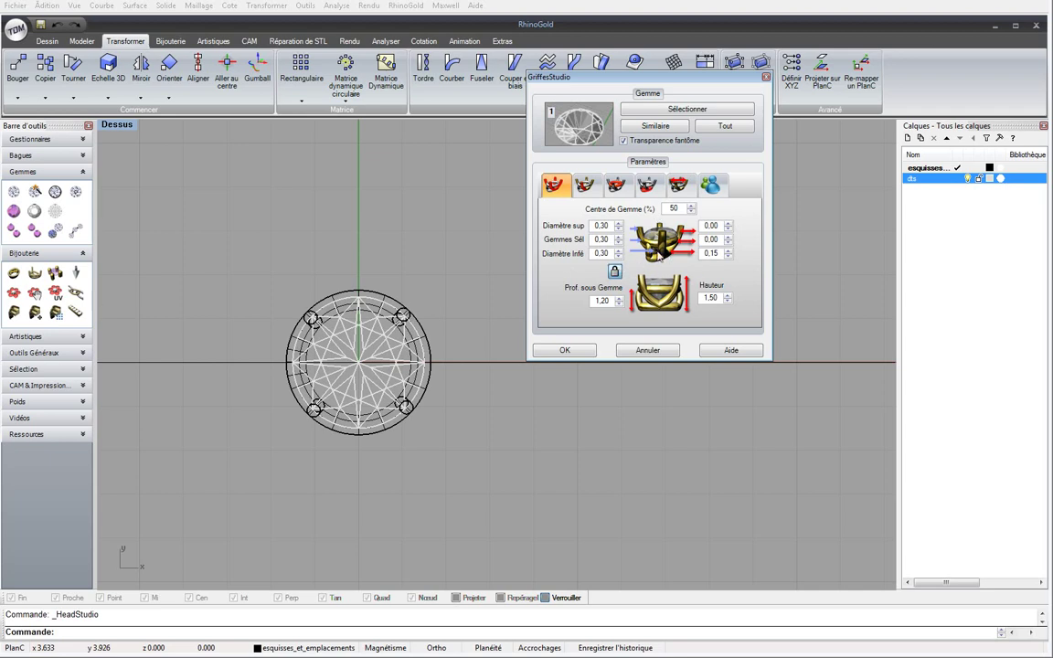
click(618, 224)
click(618, 223)
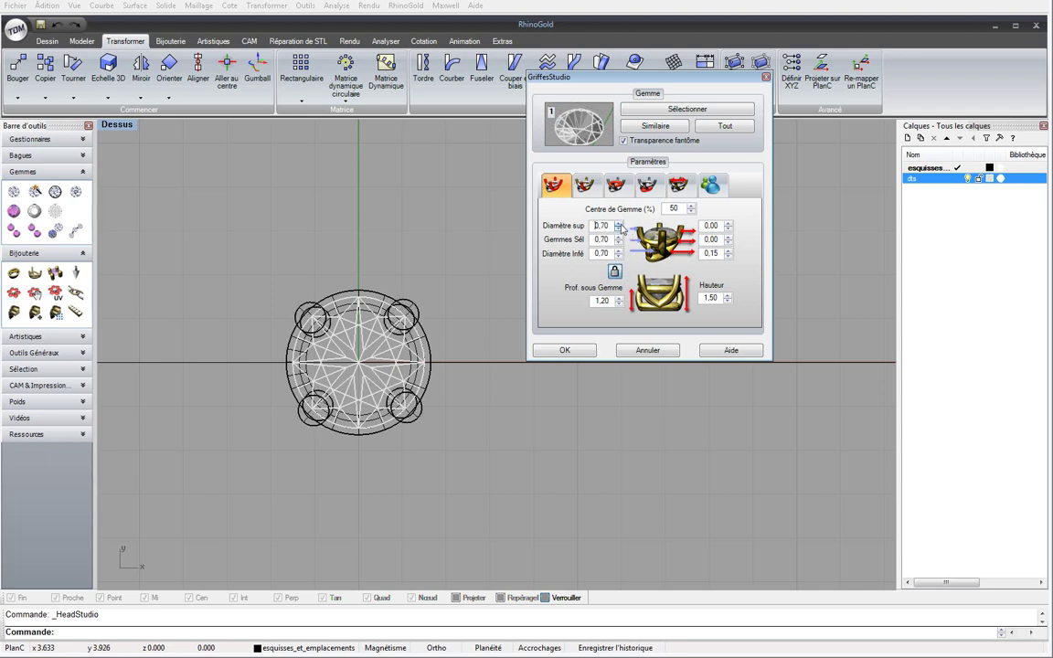
click(618, 224)
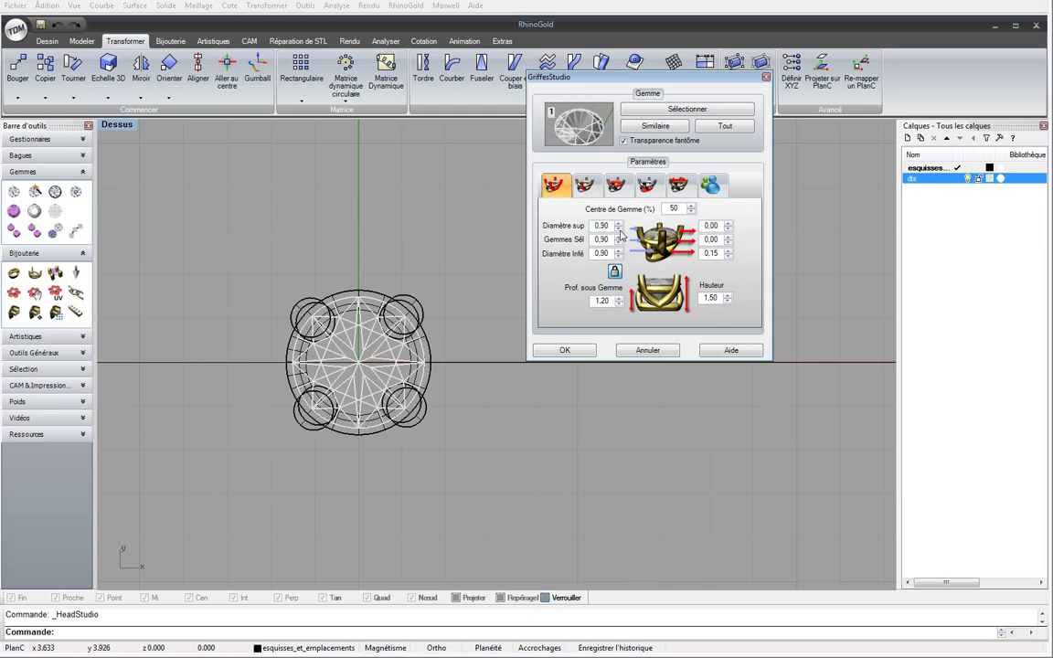
click(617, 229)
Set the height (Hauteur) of the prong head's upper rail to 0.50
double_click(117, 125)
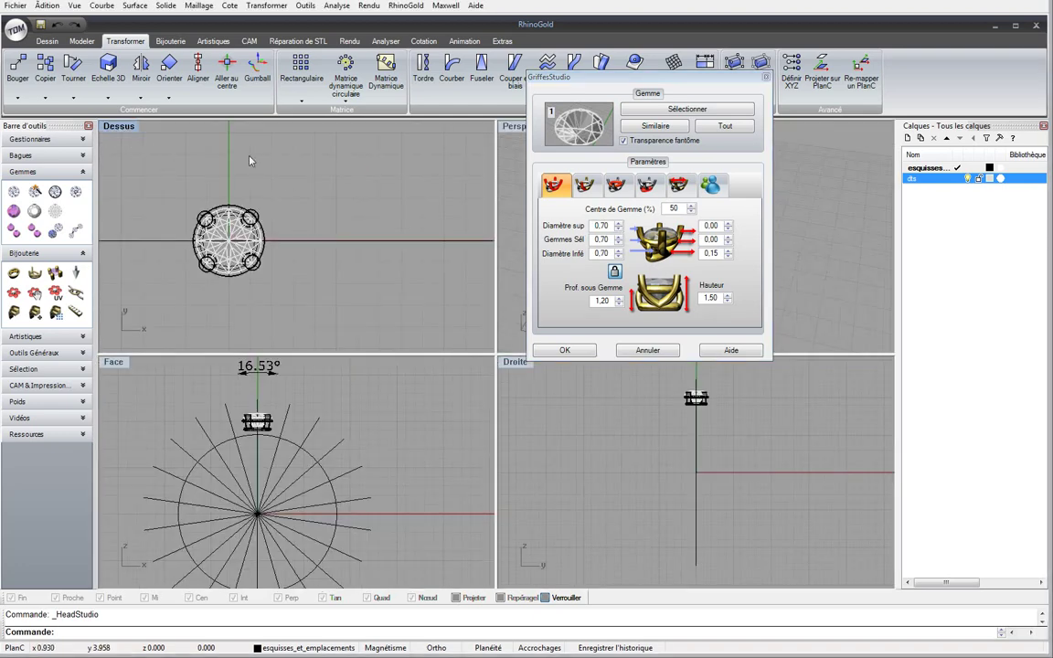
drag(548, 77, 633, 228)
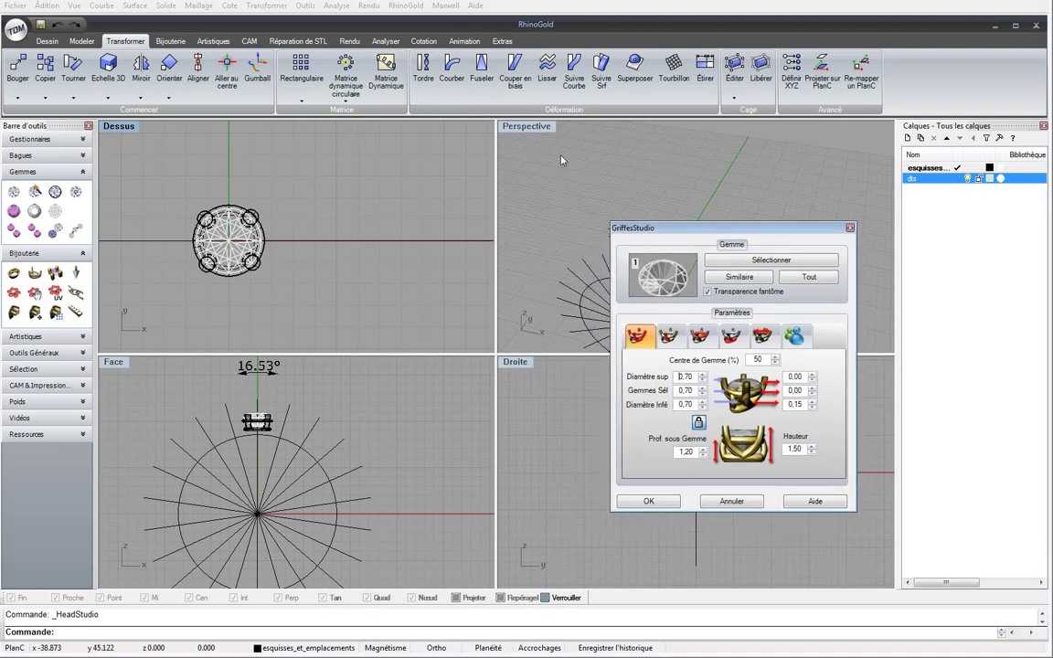
double_click(539, 127)
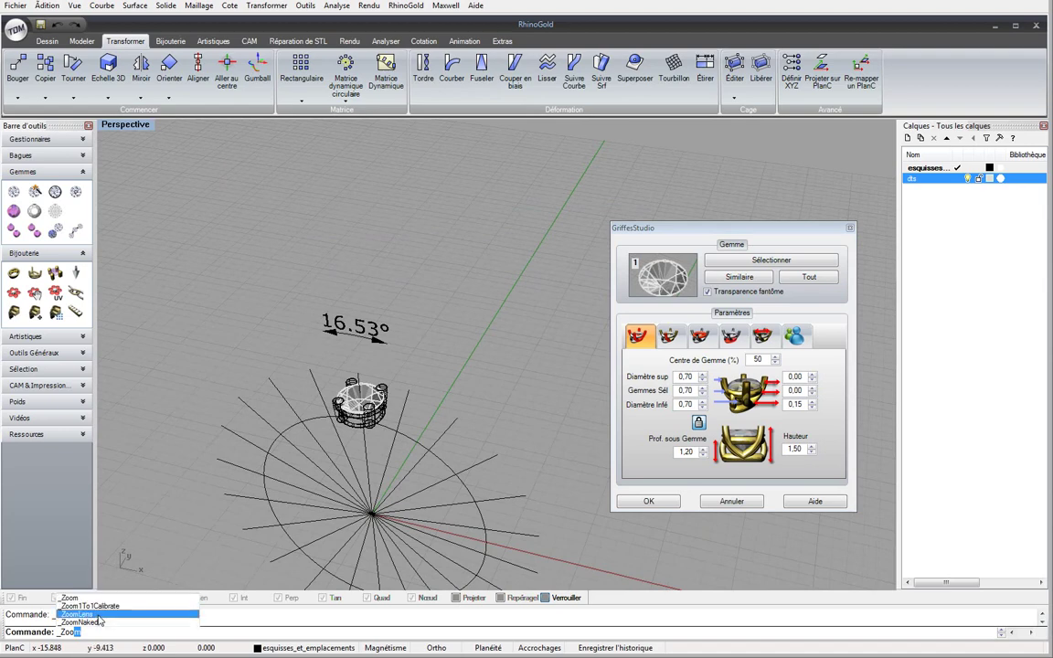
click(92, 614)
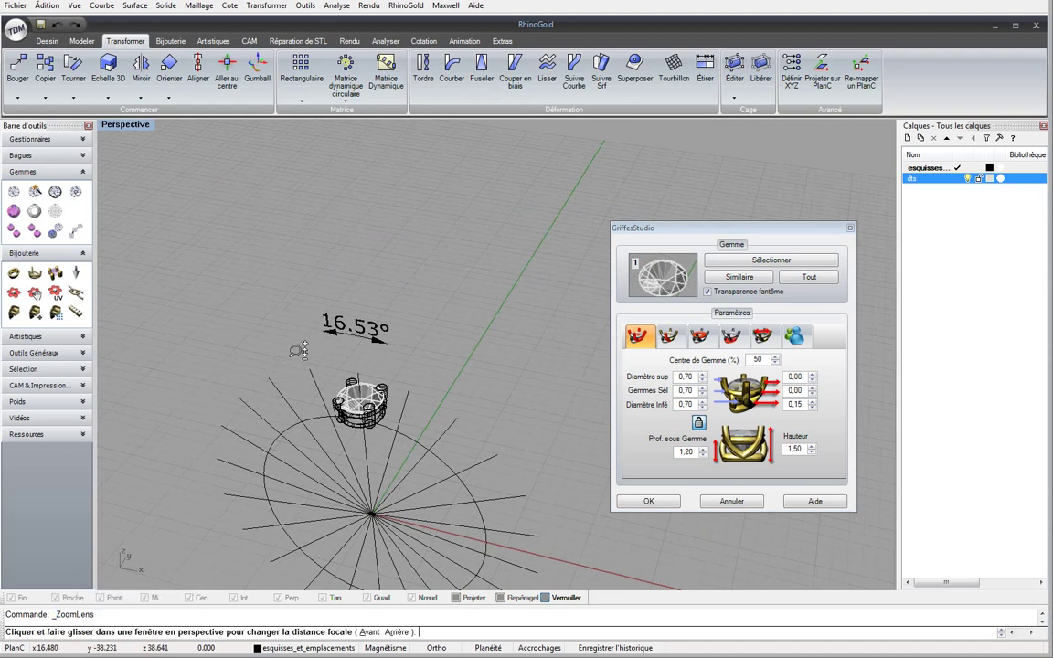
drag(323, 392, 364, 389)
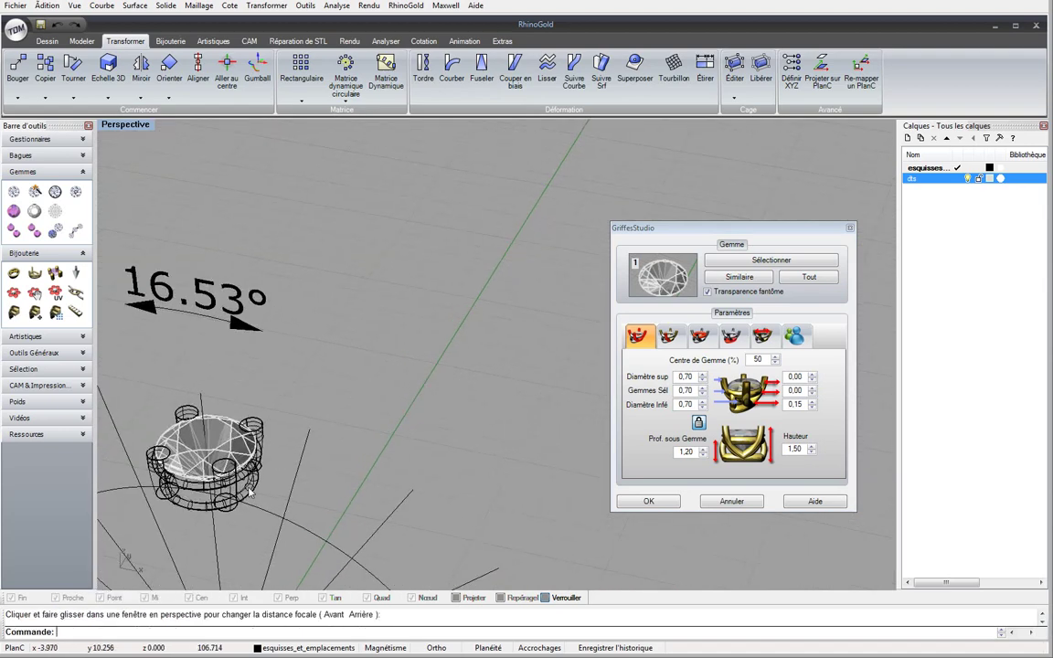
shift+right_drag(310, 429, 490, 314)
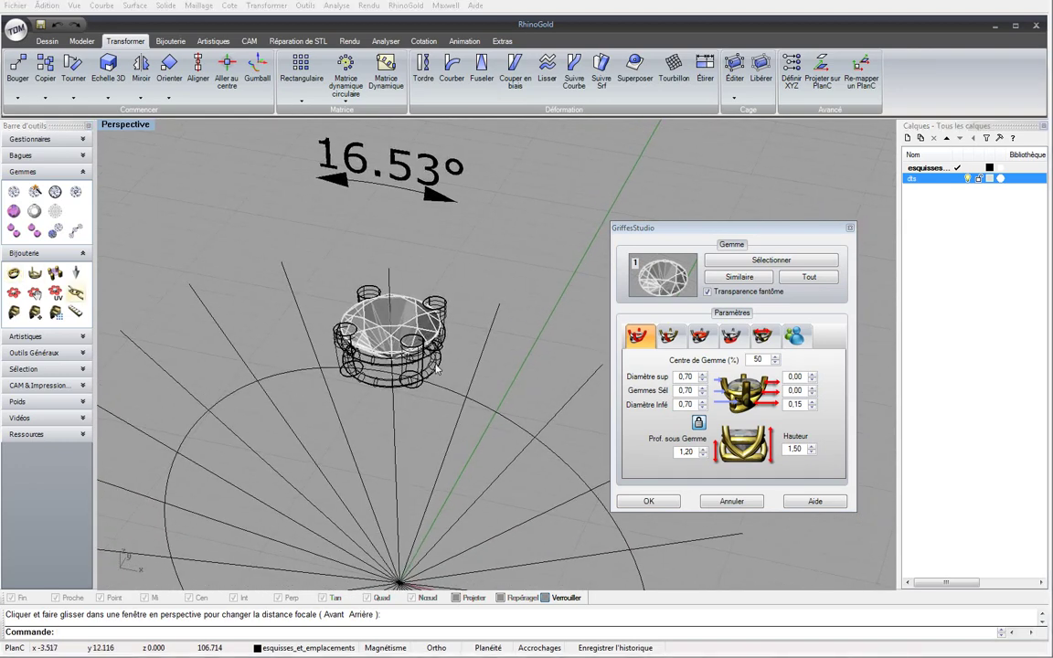
click(700, 336)
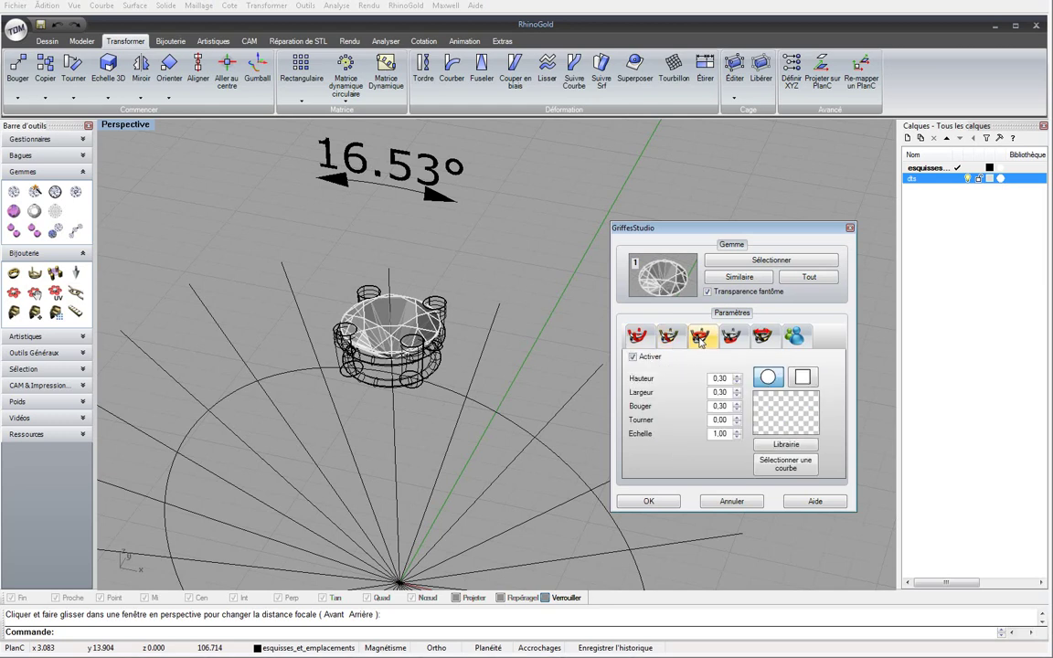
click(737, 377)
click(737, 377)
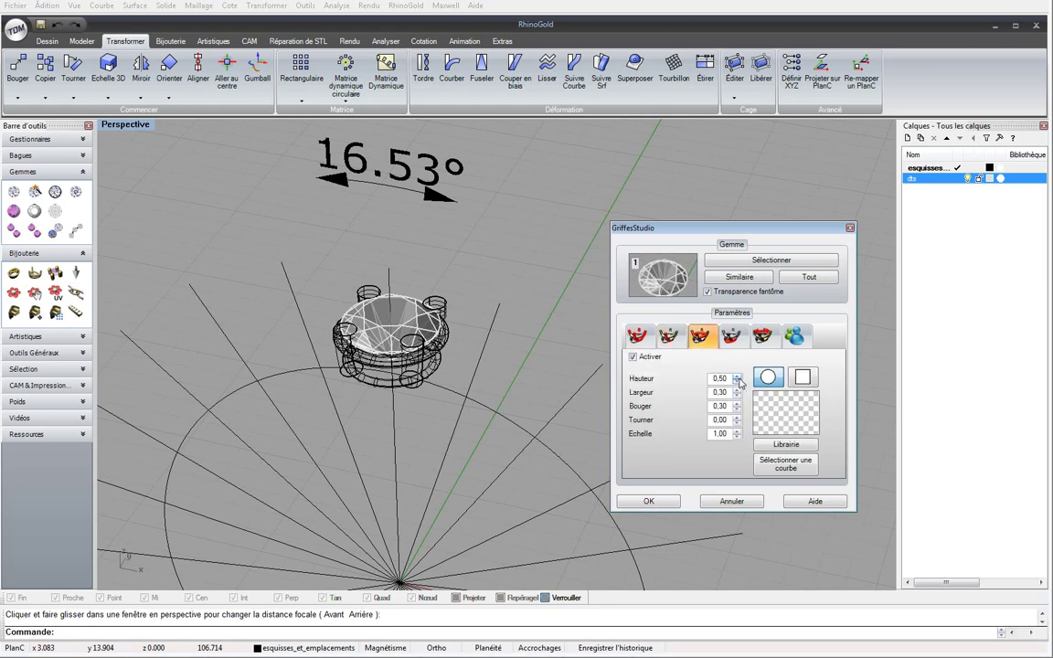
Set the upper rail's offset (Bouger) to 0.40 and give it a square profile
right_drag(516, 348, 395, 294)
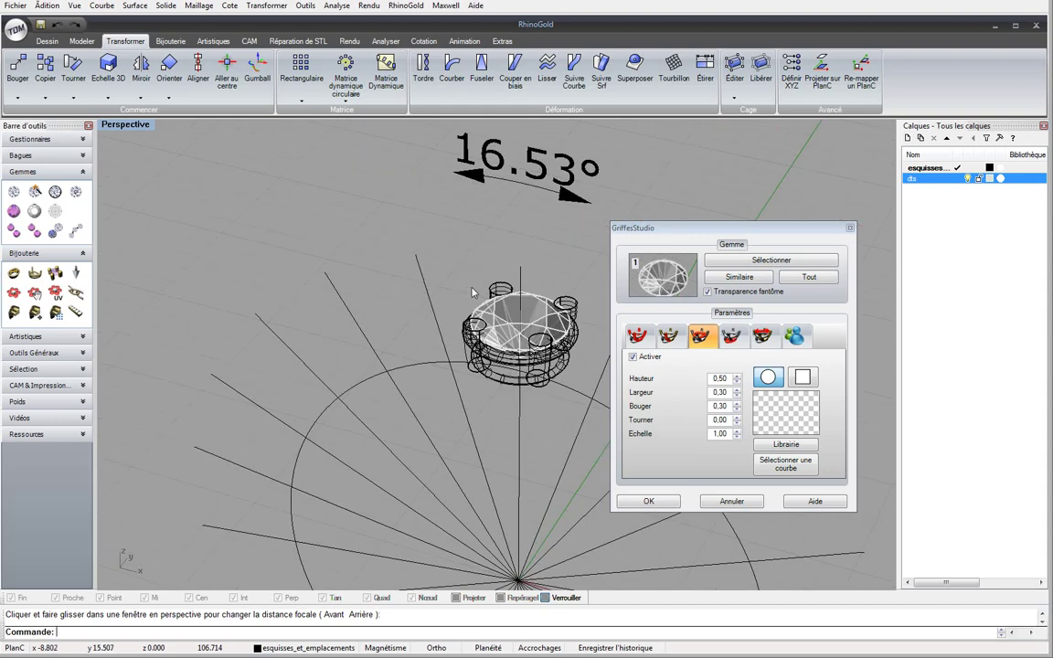
shift+right_drag(474, 290, 447, 299)
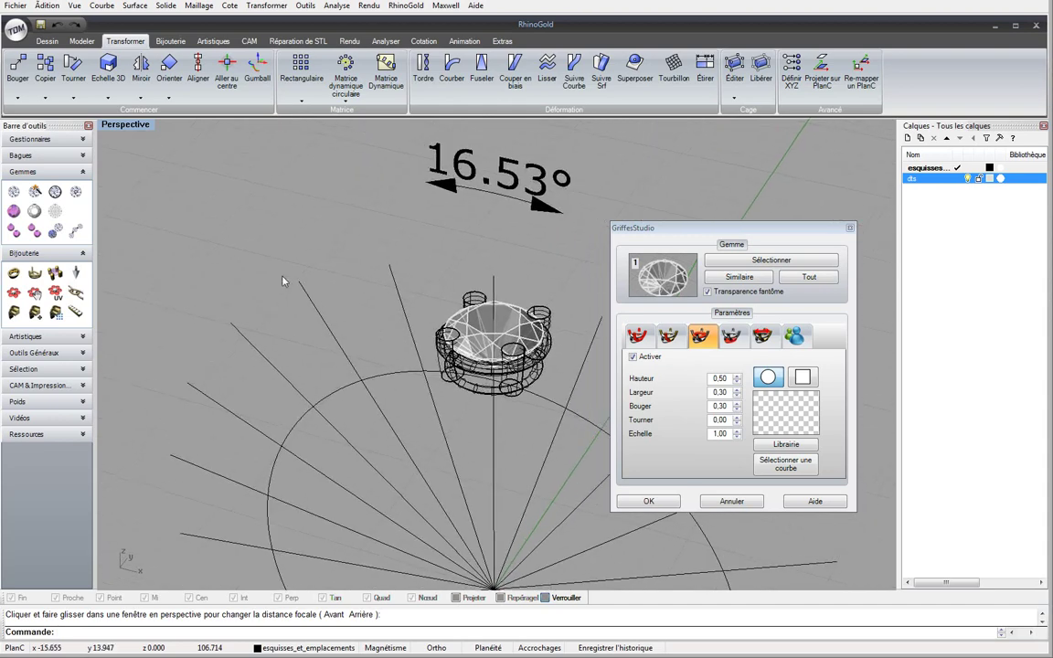
double_click(134, 134)
double_click(117, 125)
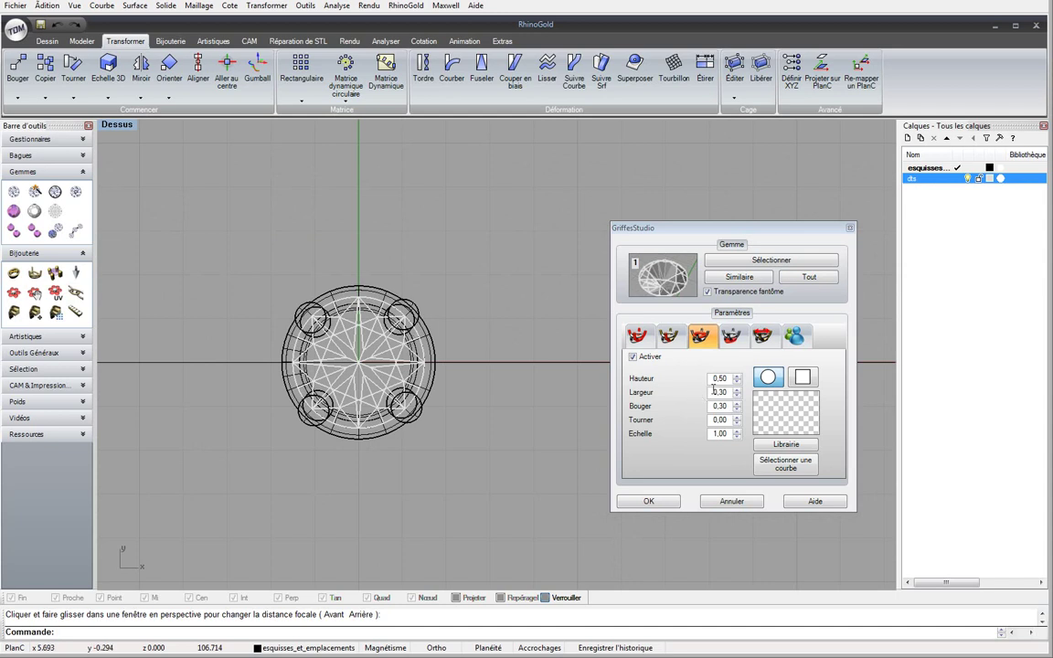
click(736, 407)
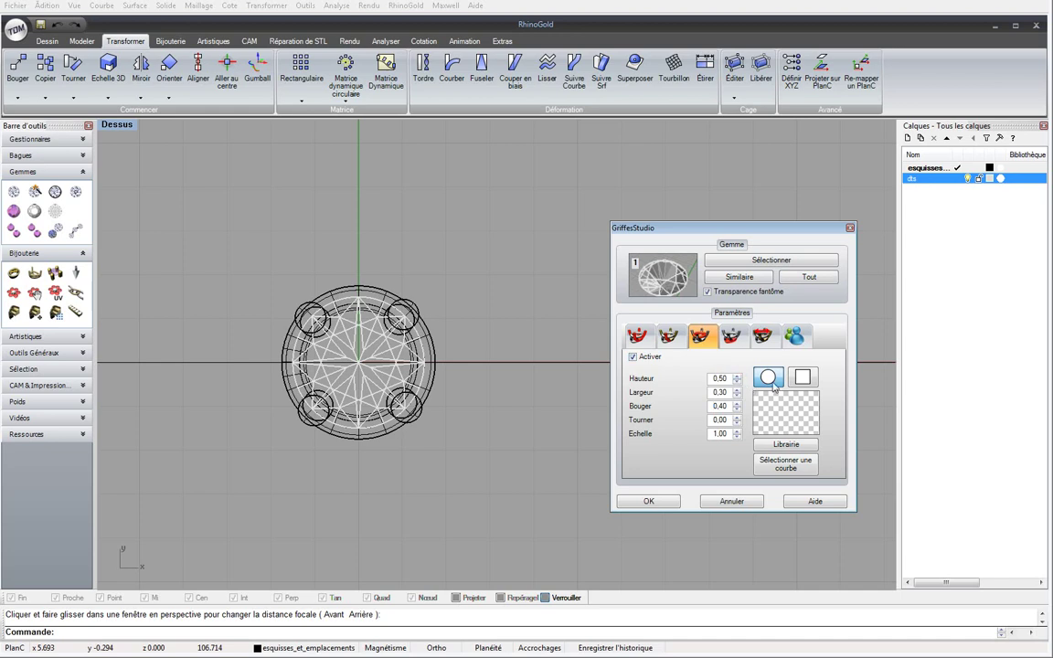
click(805, 384)
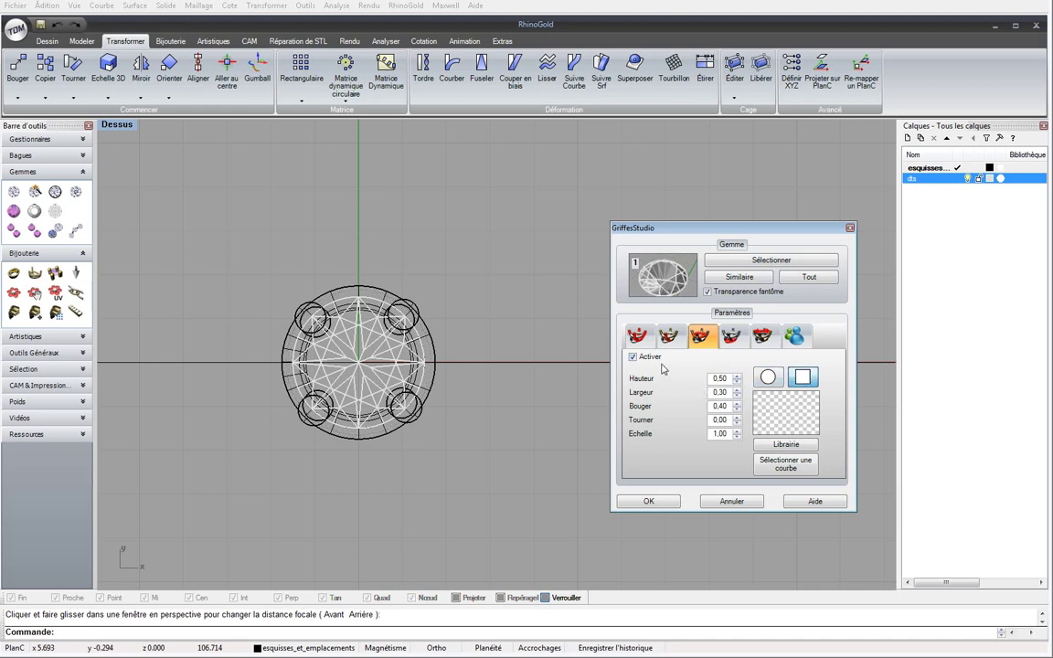
Deactivate the upper rail, review the head in Perspective, and generate it from GriffesStudio
click(633, 357)
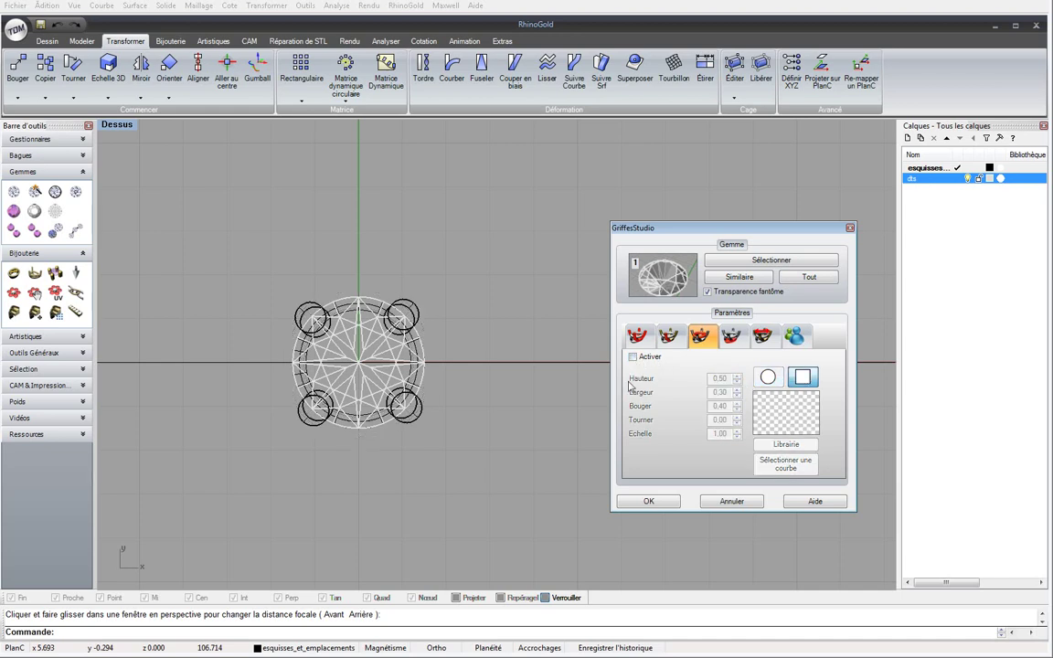
double_click(121, 126)
double_click(527, 127)
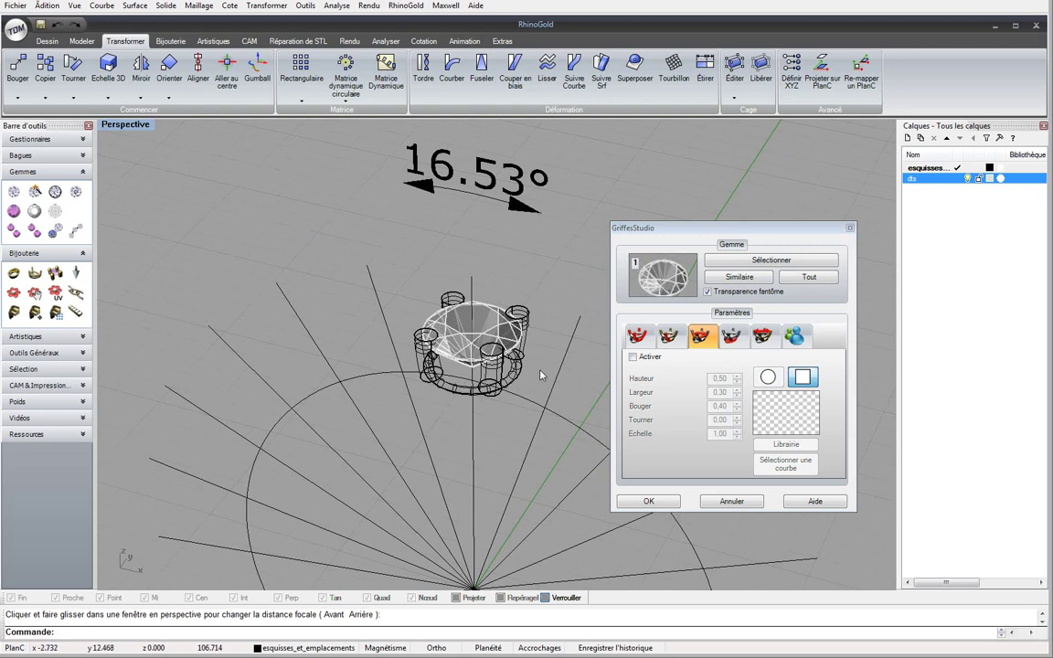
click(732, 336)
click(762, 337)
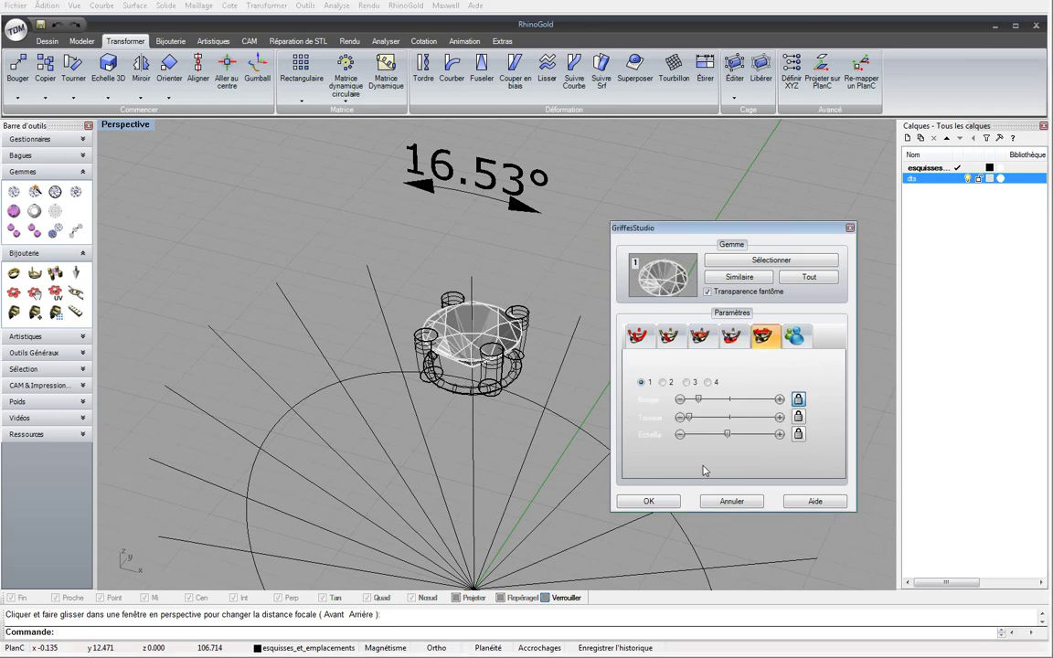
click(648, 501)
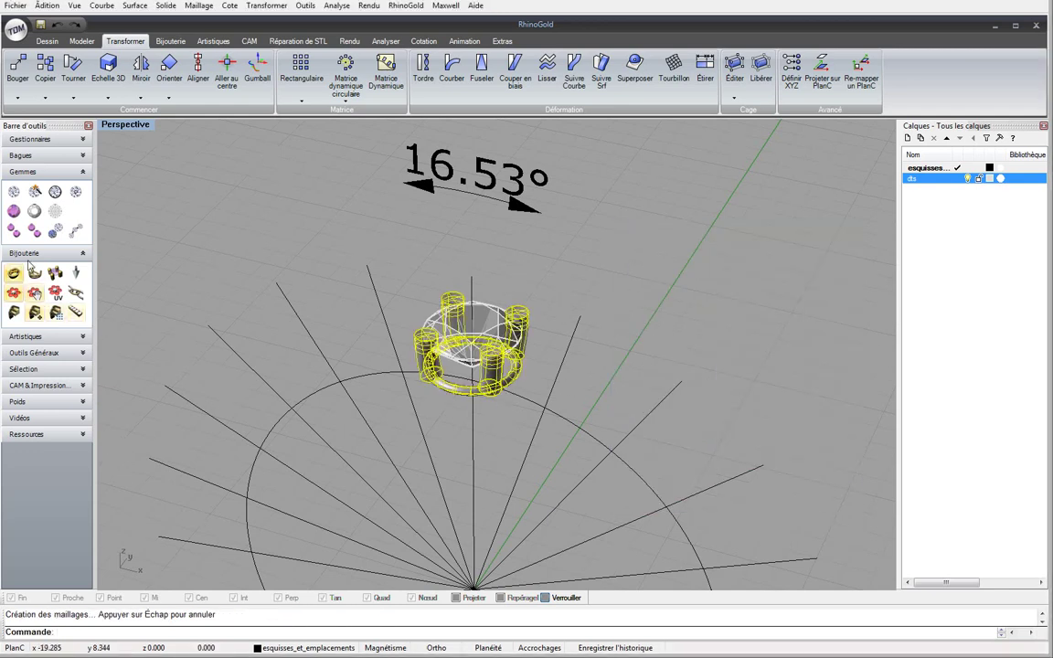
Explode the generated prong head and ungroup its parts
text(_Explode)
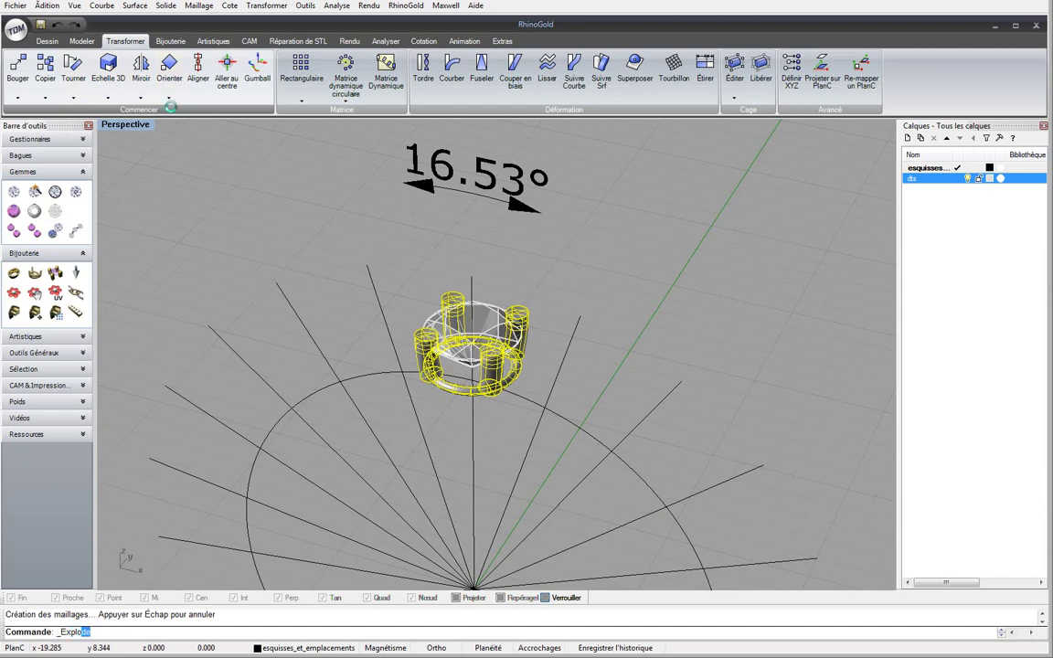
key(Return)
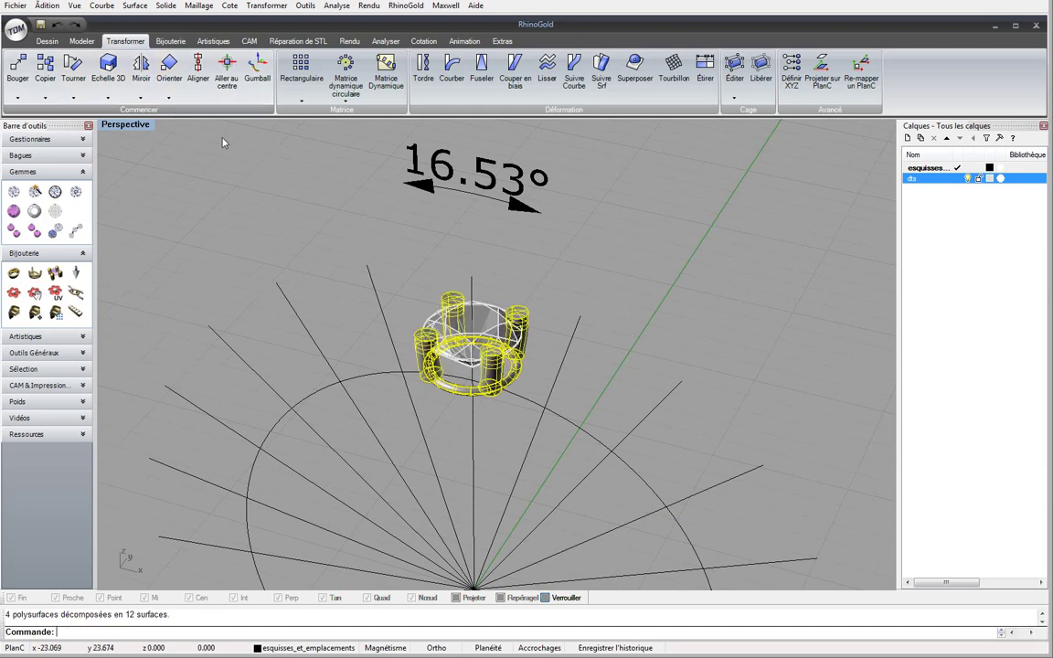
click(462, 424)
click(457, 390)
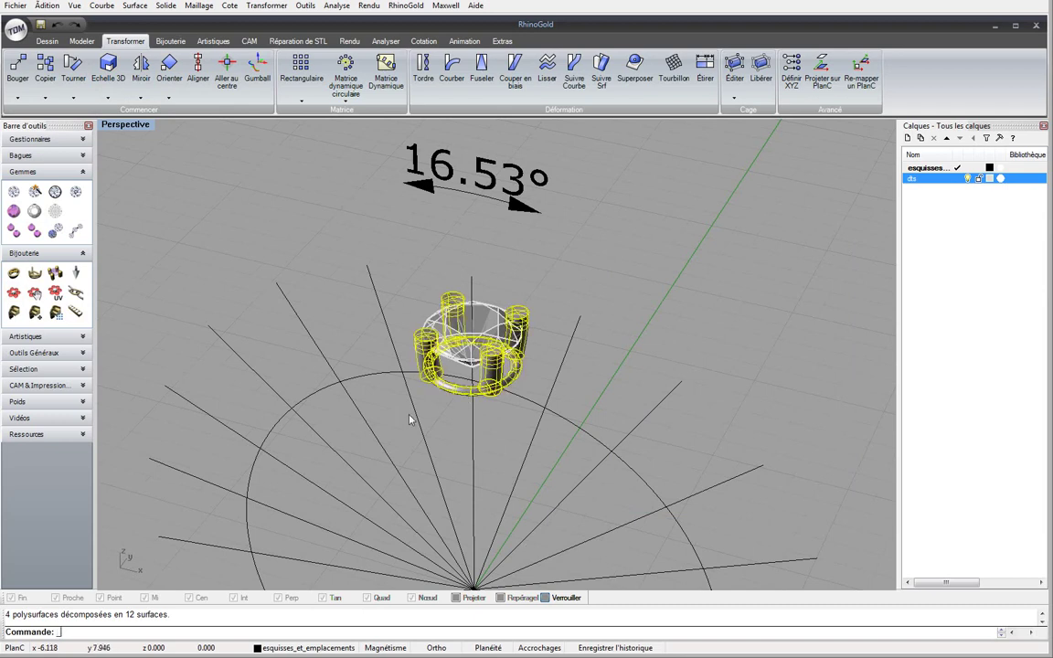
key(Return)
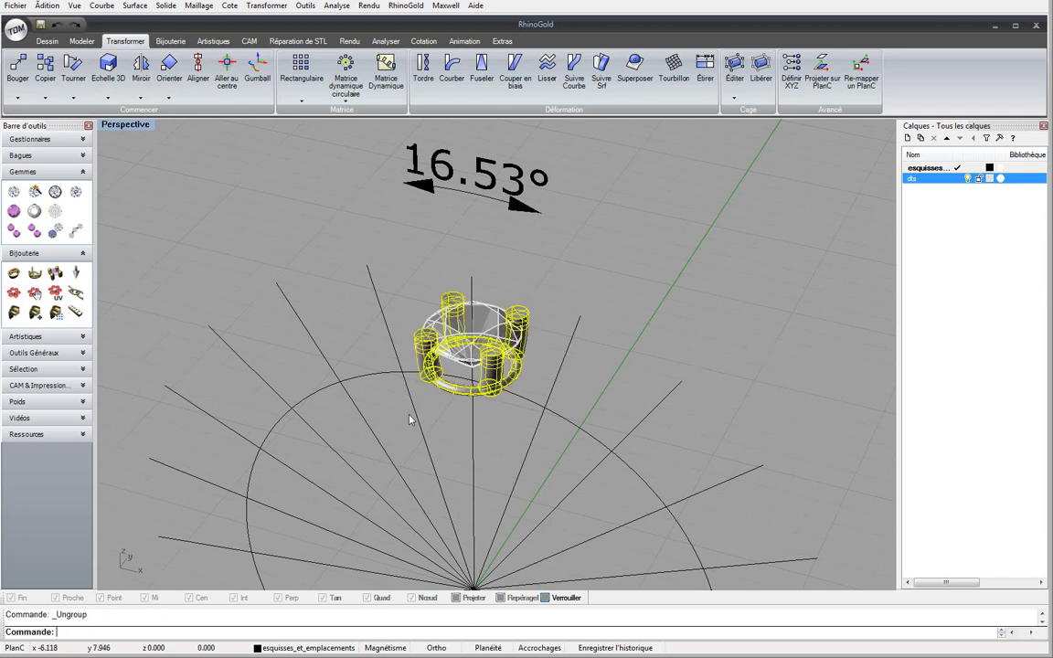
Delete the ring at the base of the prong head
click(462, 396)
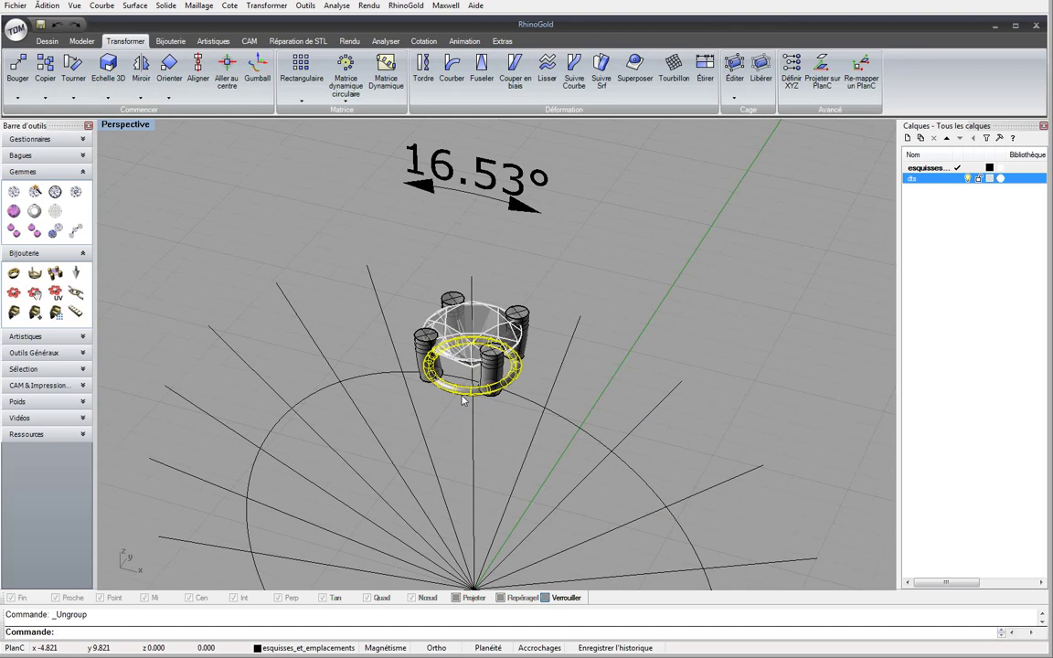
key(Delete)
right_drag(469, 369, 423, 347)
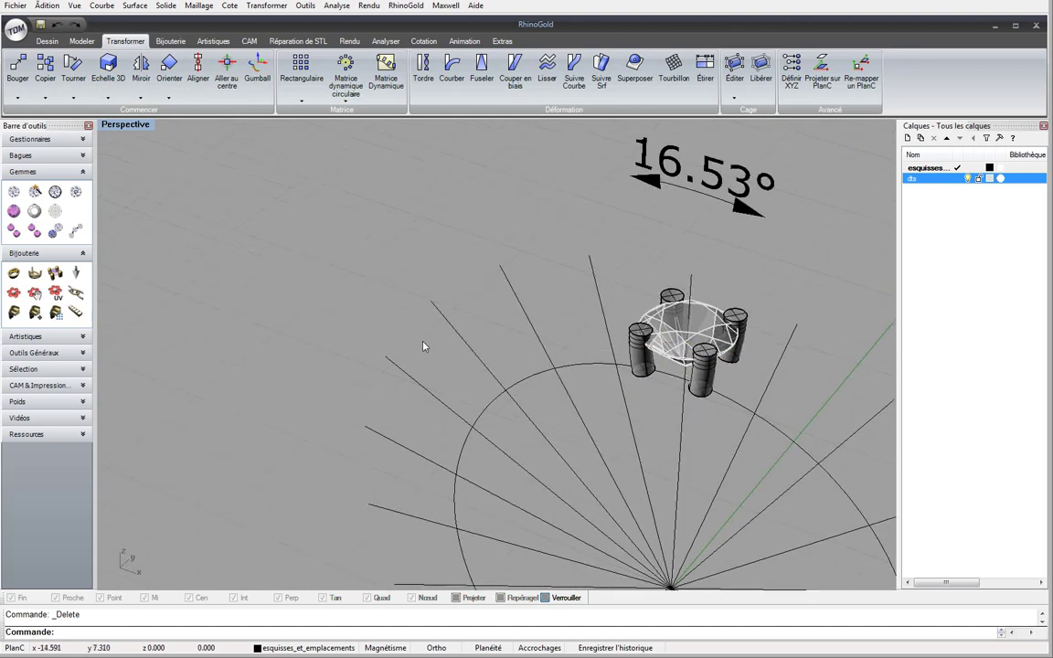
Examine the four prongs around the diamond from several angles in the maximized Perspective view
double_click(120, 126)
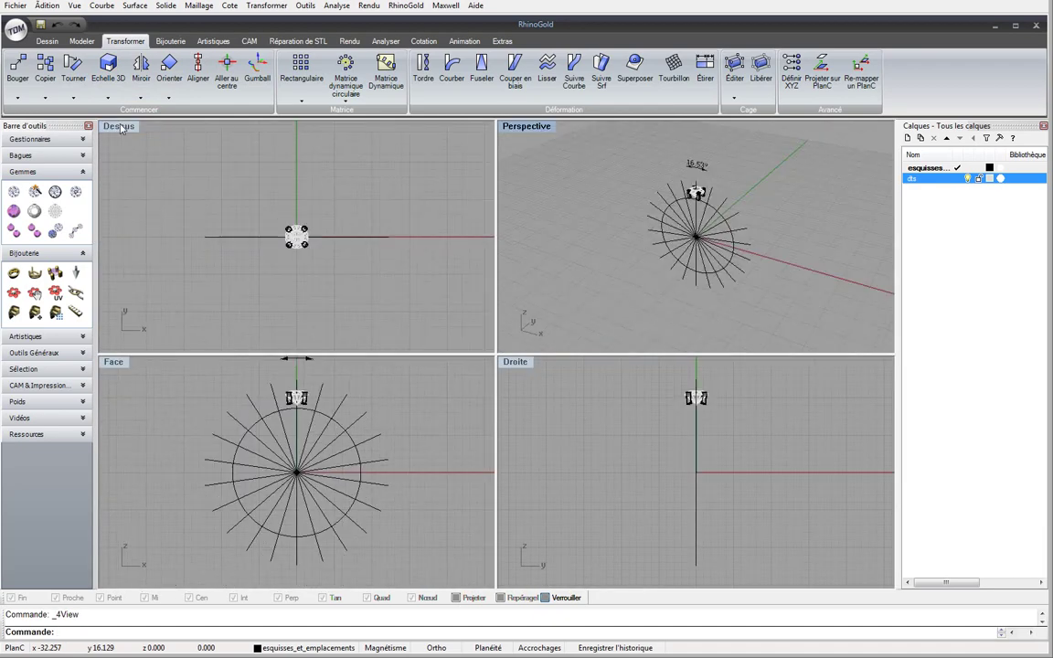
double_click(526, 127)
mouse_move(534, 310)
right_down()
mouse_move(407, 276)
mouse_move(364, 246)
mouse_move(377, 271)
mouse_move(486, 290)
mouse_move(478, 300)
mouse_move(425, 283)
mouse_move(517, 298)
right_up()
scroll(493, 280, up, 10)
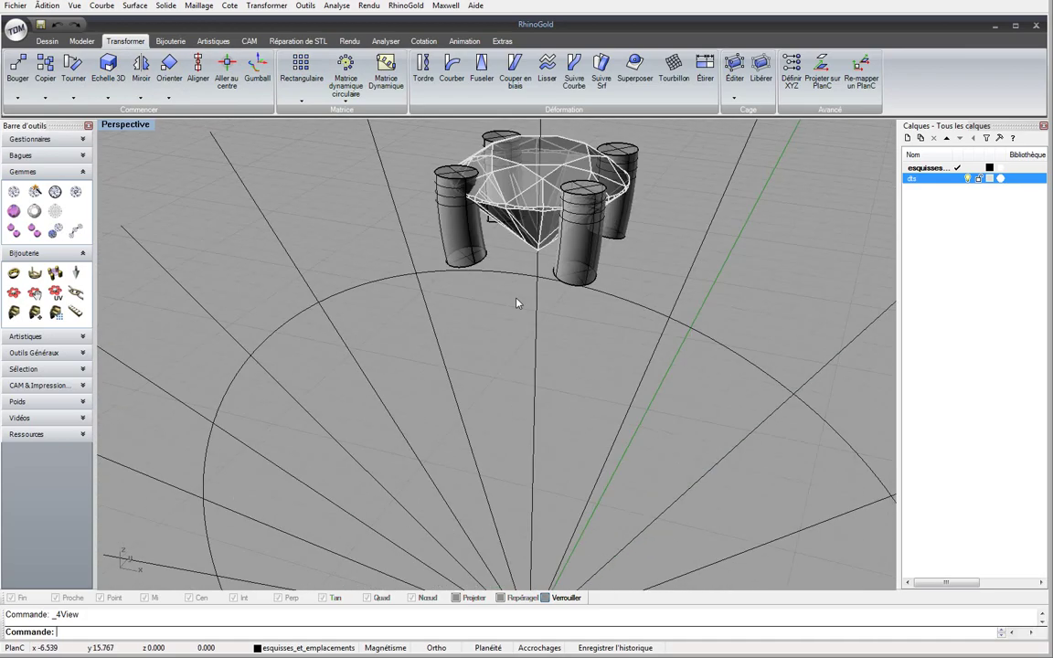
scroll(517, 299, down, 10)
right_drag(376, 272, 565, 279)
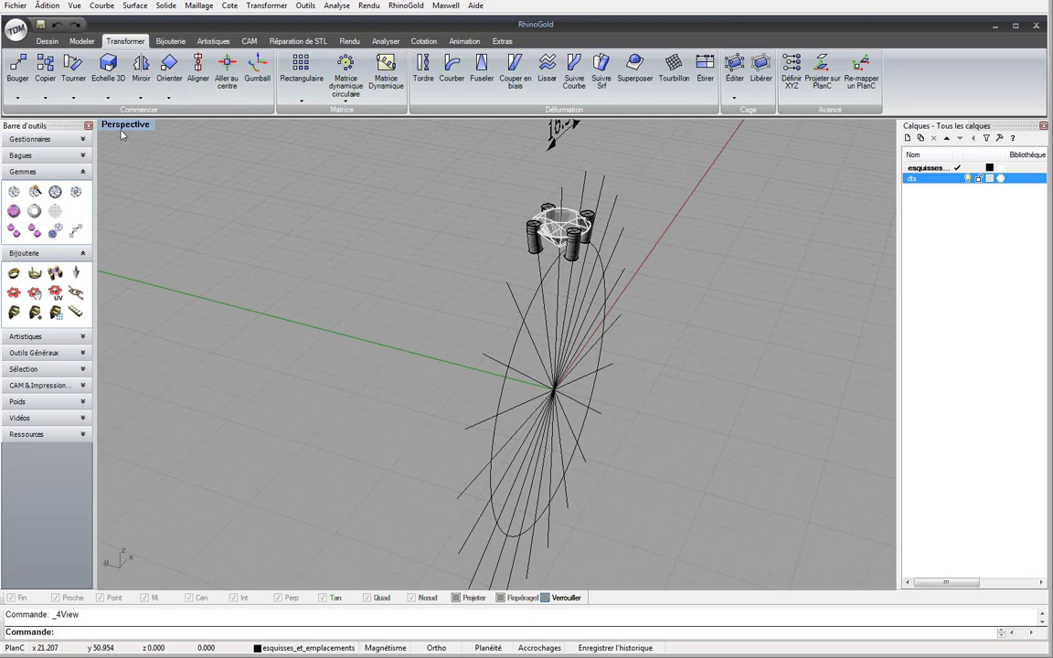
right_drag(372, 281, 329, 233)
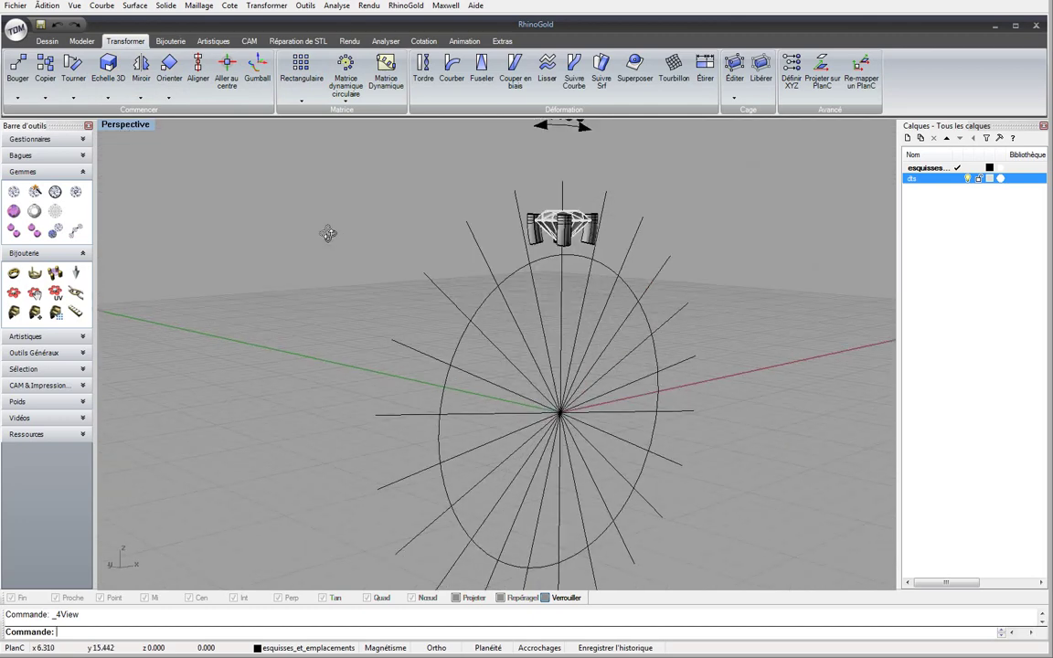
double_click(142, 126)
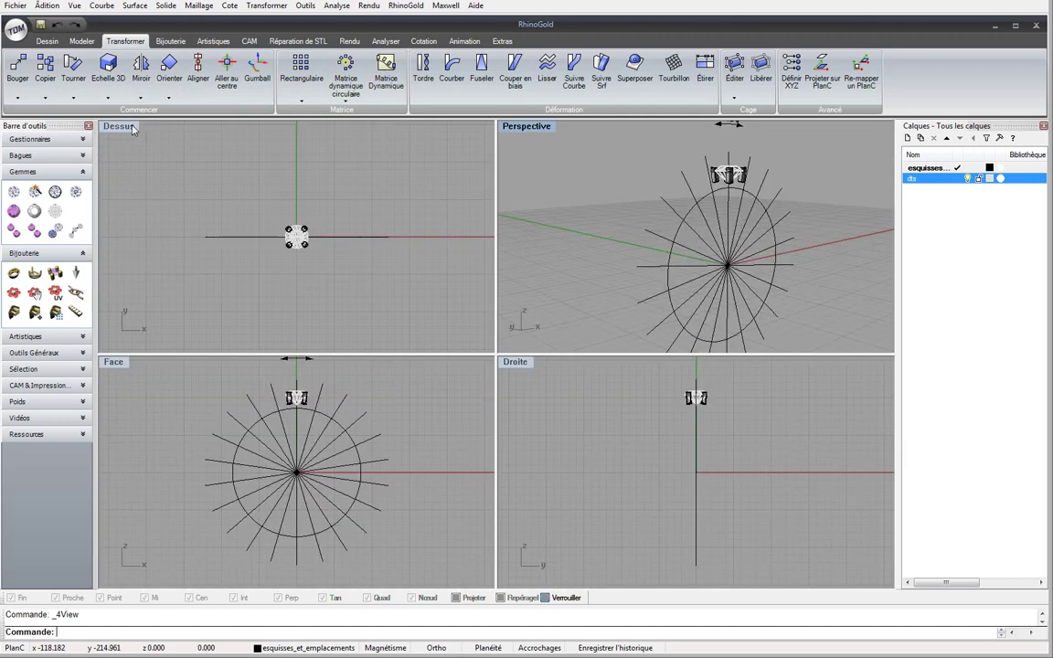
Maximize the Dessus view on the diamond and add a new layer
double_click(136, 126)
scroll(540, 323, up, 4)
right_drag(540, 323, 600, 336)
scroll(599, 337, up, 4)
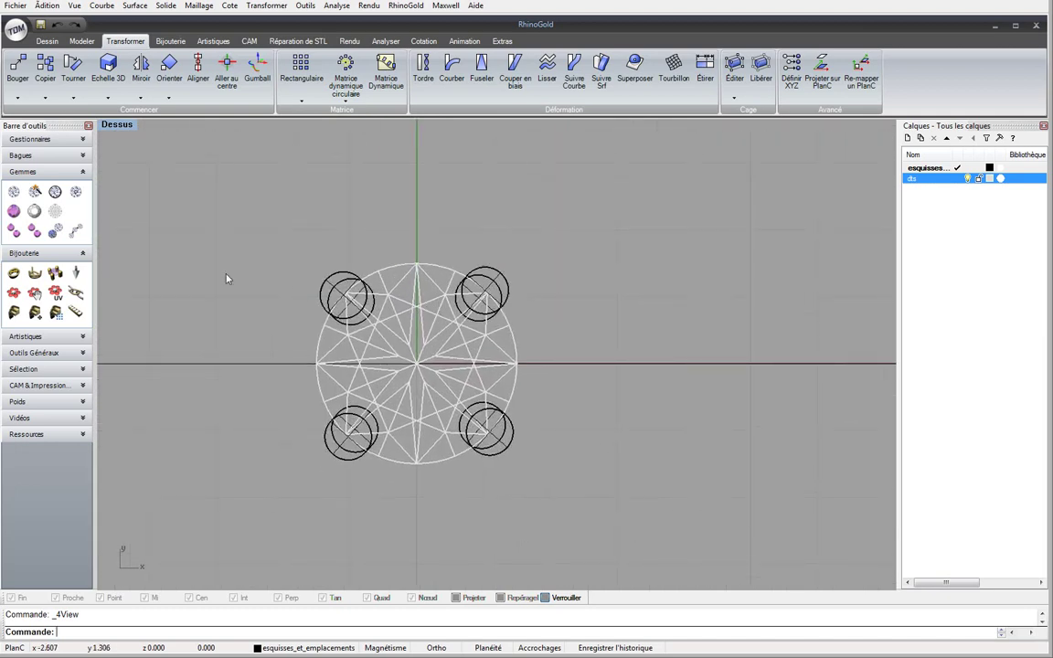
click(48, 41)
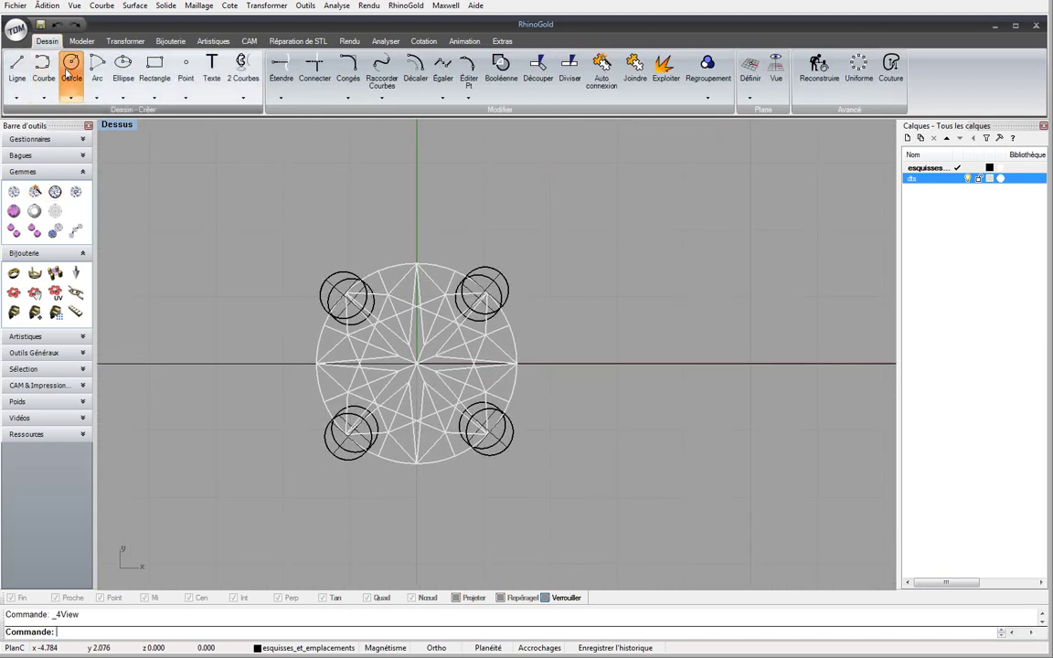
click(71, 68)
click(907, 138)
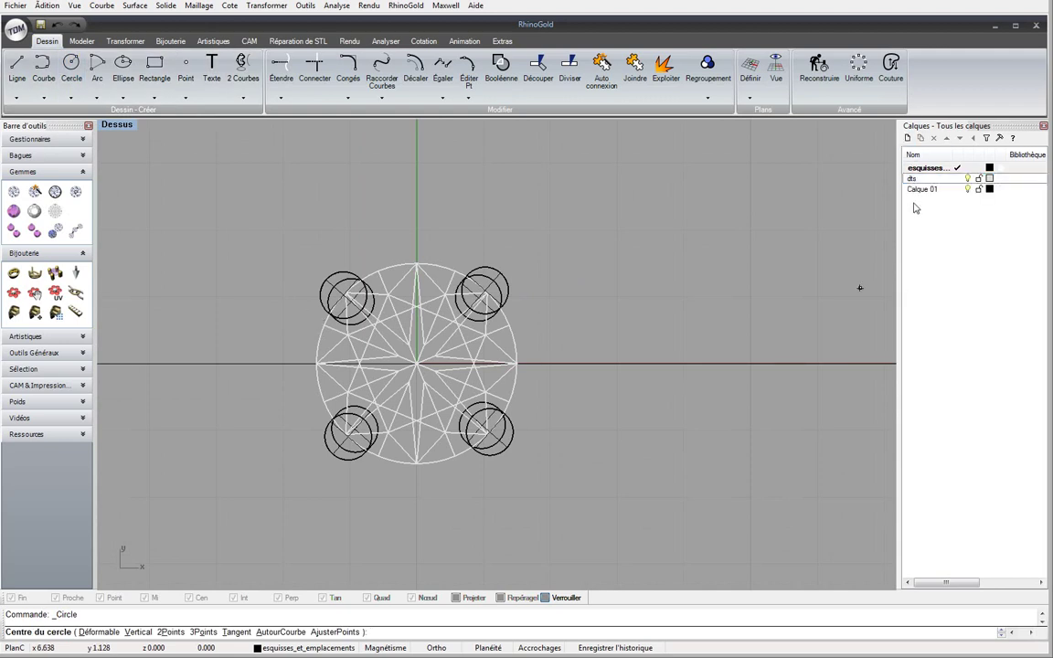
key(Escape)
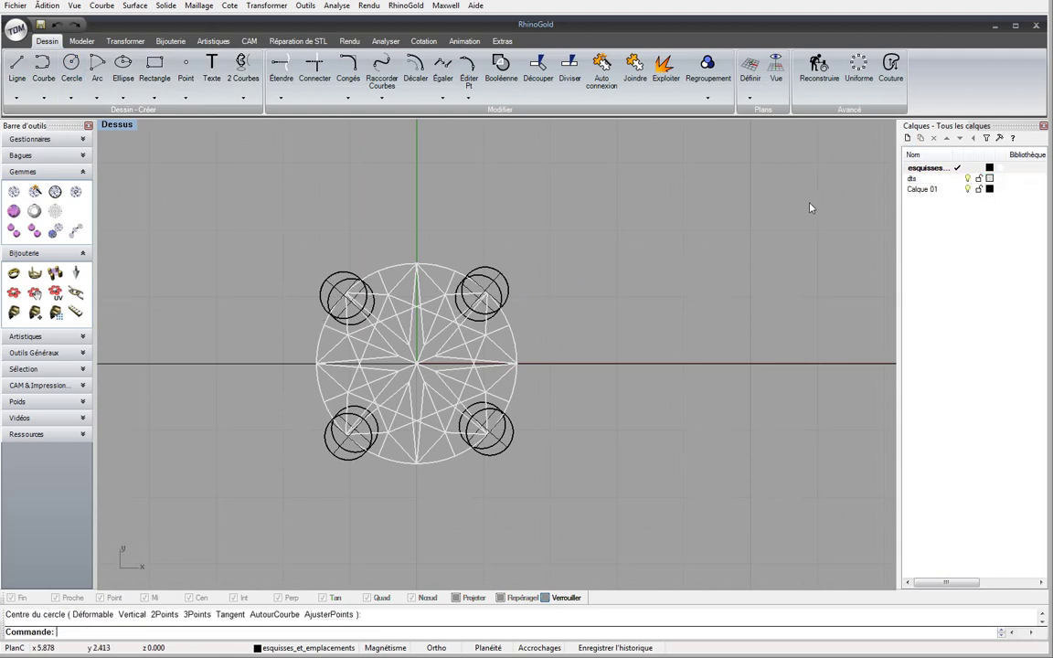
Make the new layer current and rename it serti
click(921, 189)
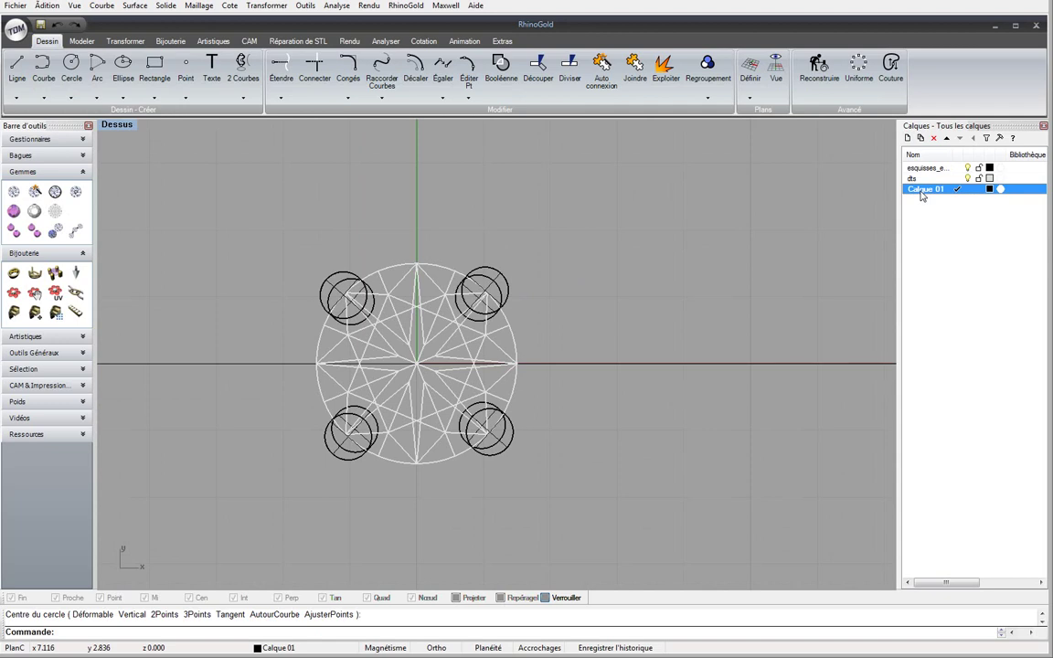
click(921, 190)
double_click(920, 192)
text(serti)
key(Return)
Set the serti layer's colour to dark red (R 101, V 19, B 19)
click(989, 188)
drag(580, 292, 545, 307)
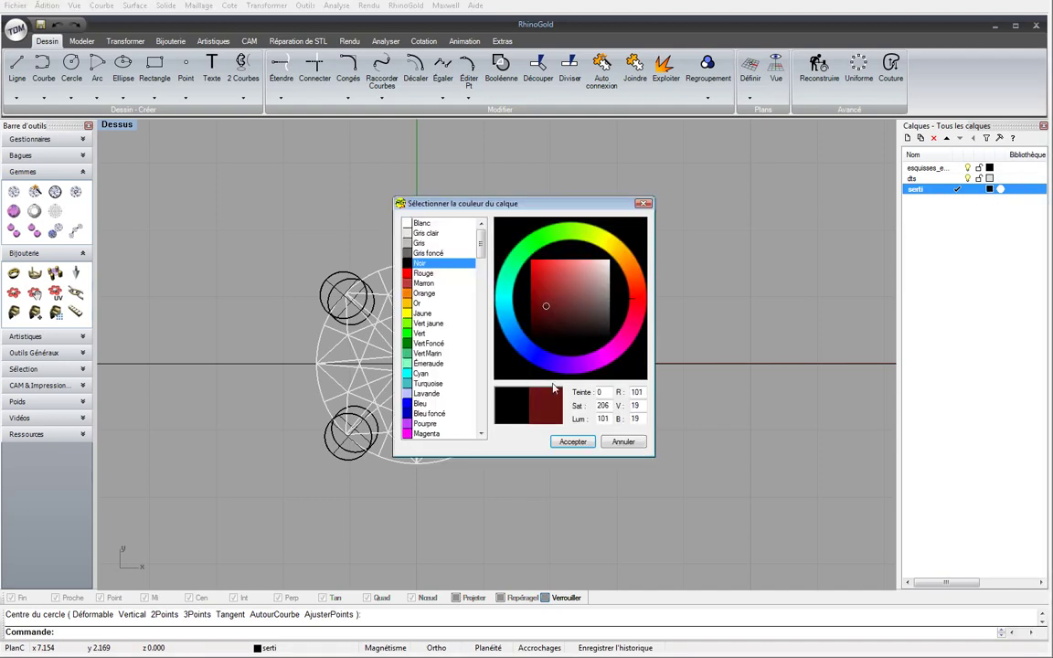
click(572, 441)
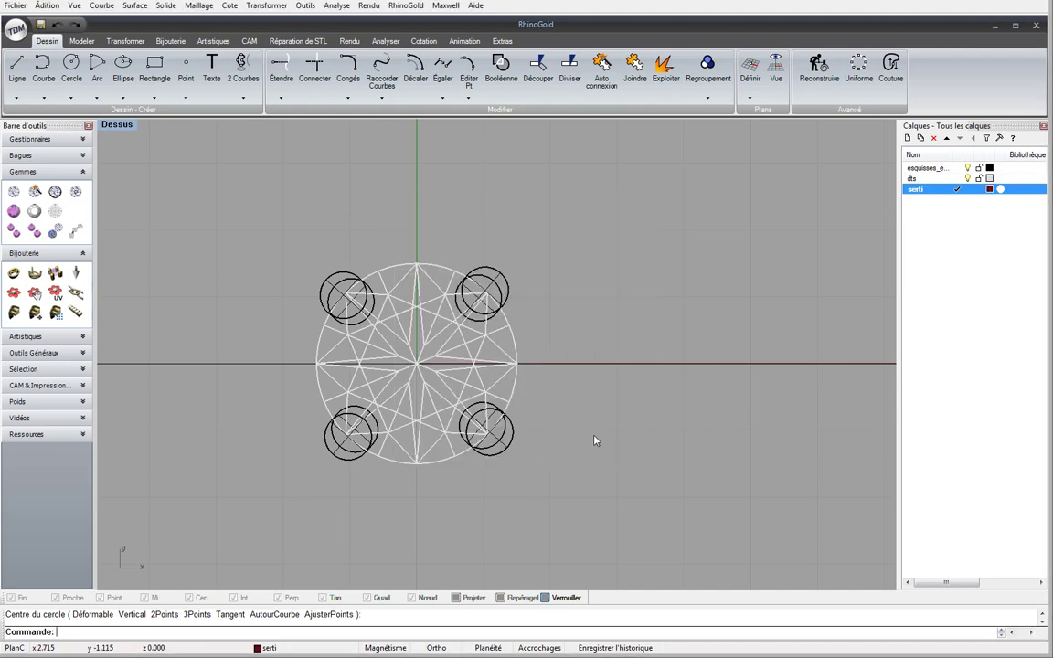
Draw a circle centred on the origin (0), with its radius reaching the outer edge of the diamond
click(71, 69)
text(0)
key(Return)
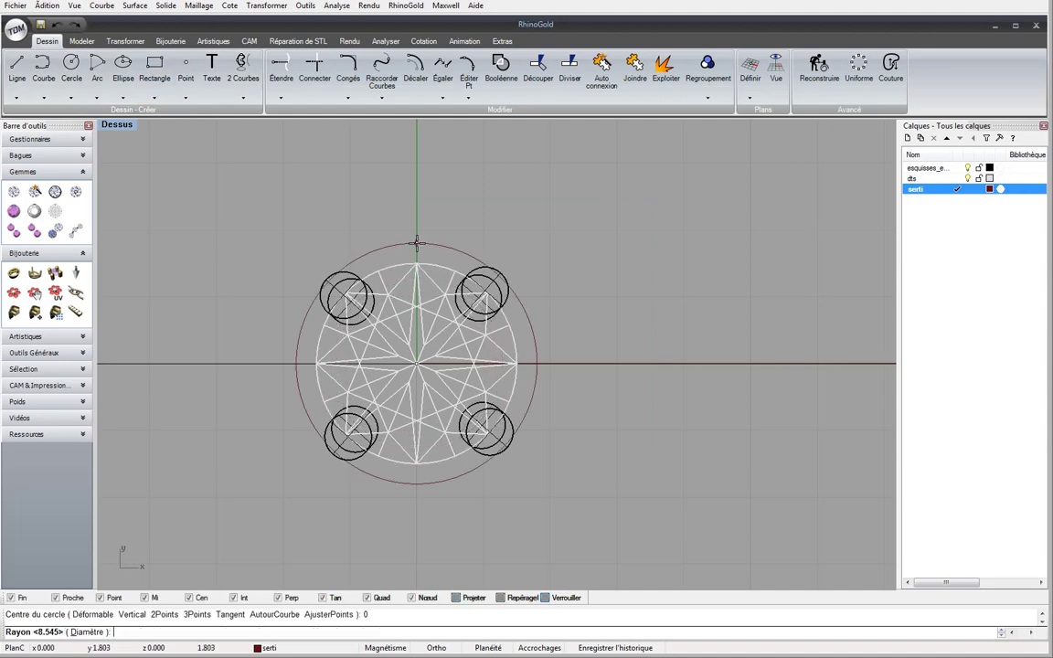
click(417, 262)
click(436, 275)
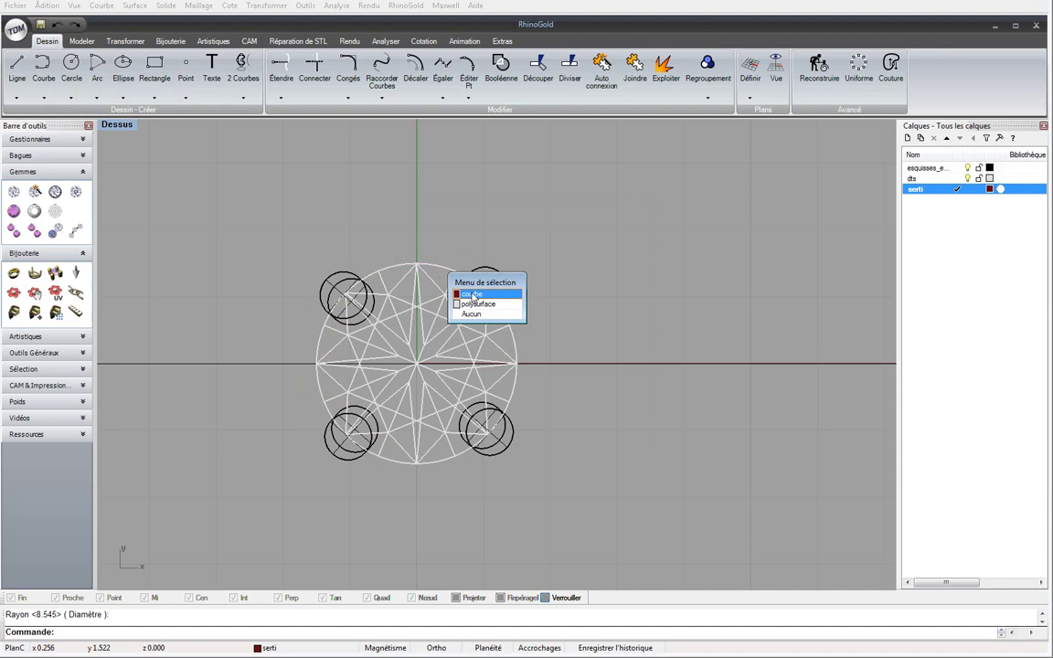
click(471, 295)
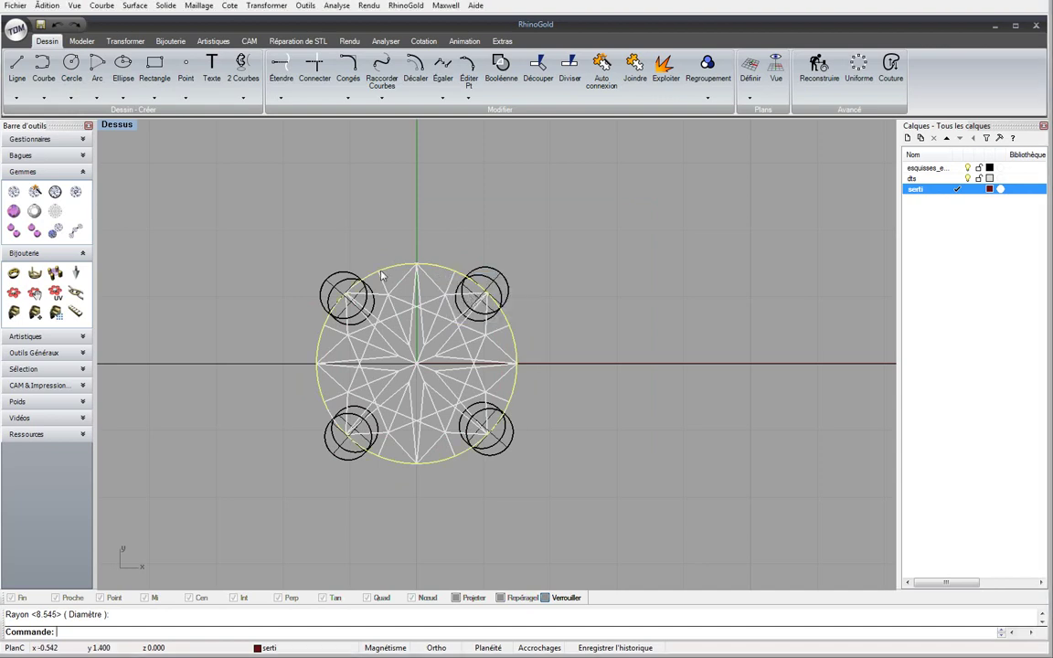
click(97, 81)
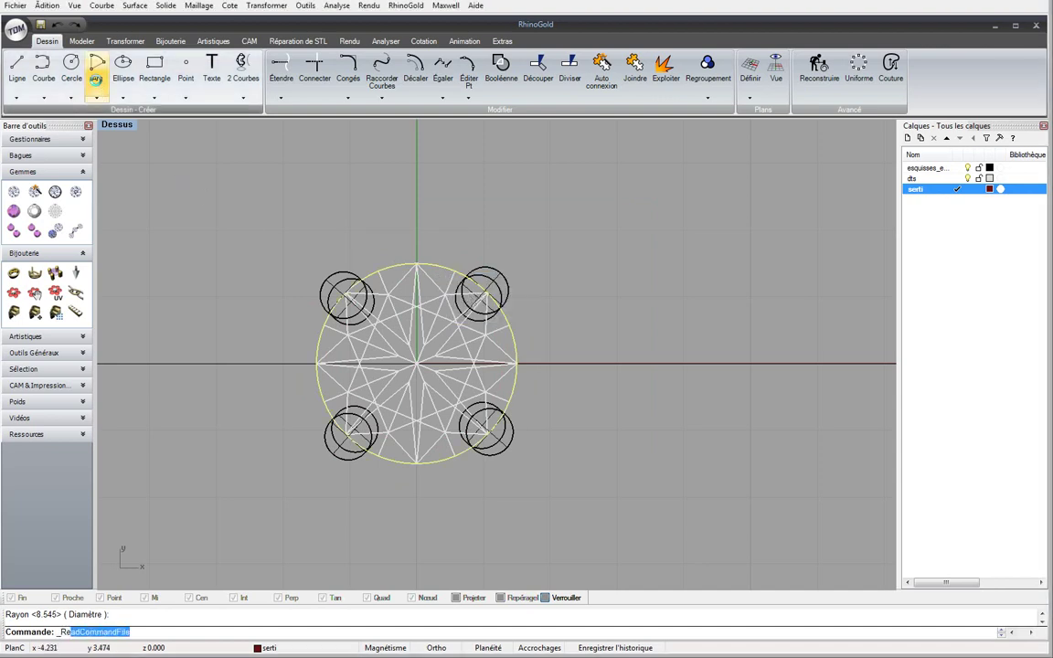
click(125, 41)
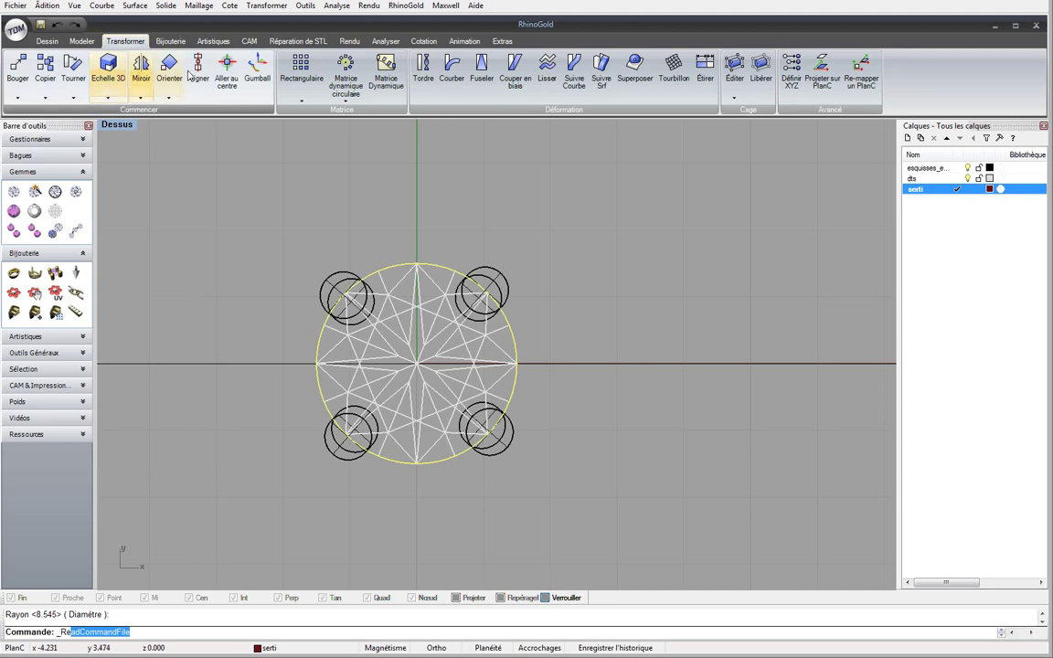
click(81, 42)
click(48, 42)
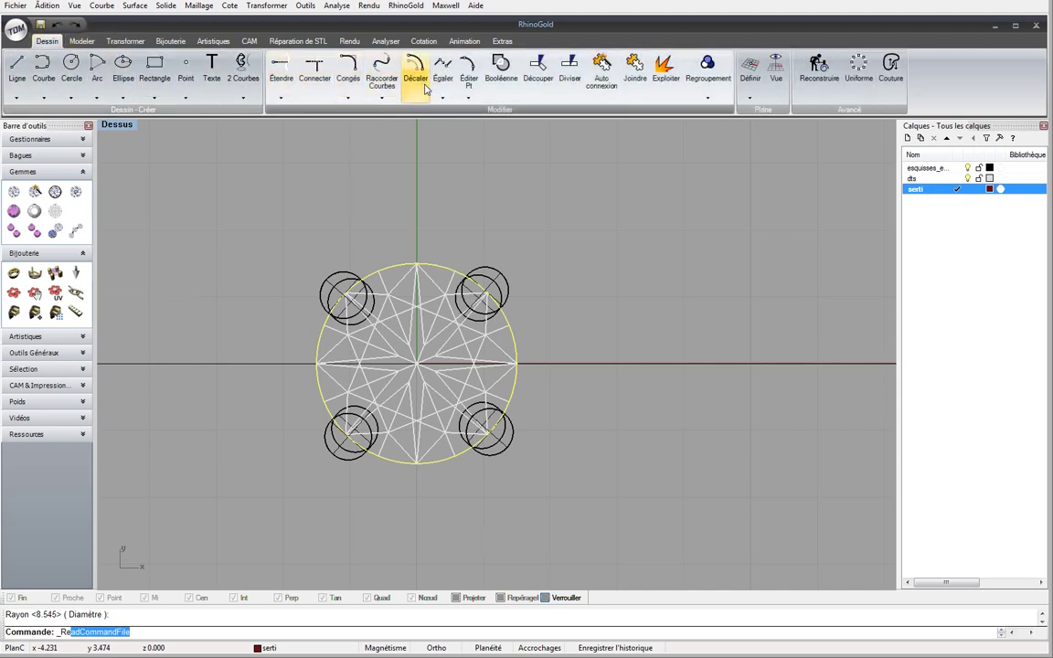
click(471, 81)
click(472, 94)
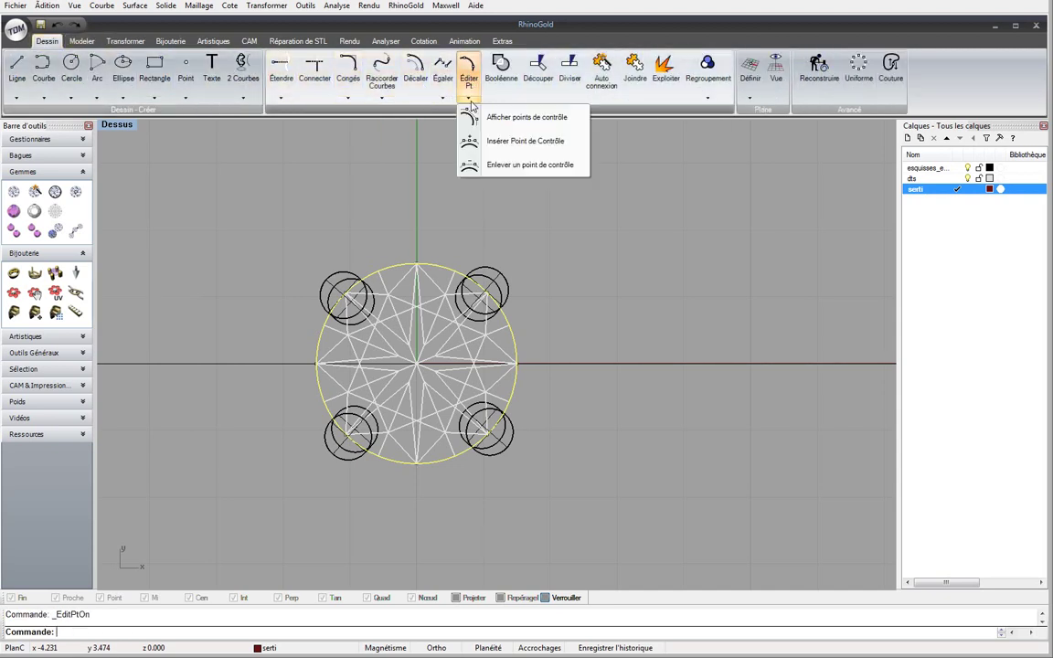
click(480, 107)
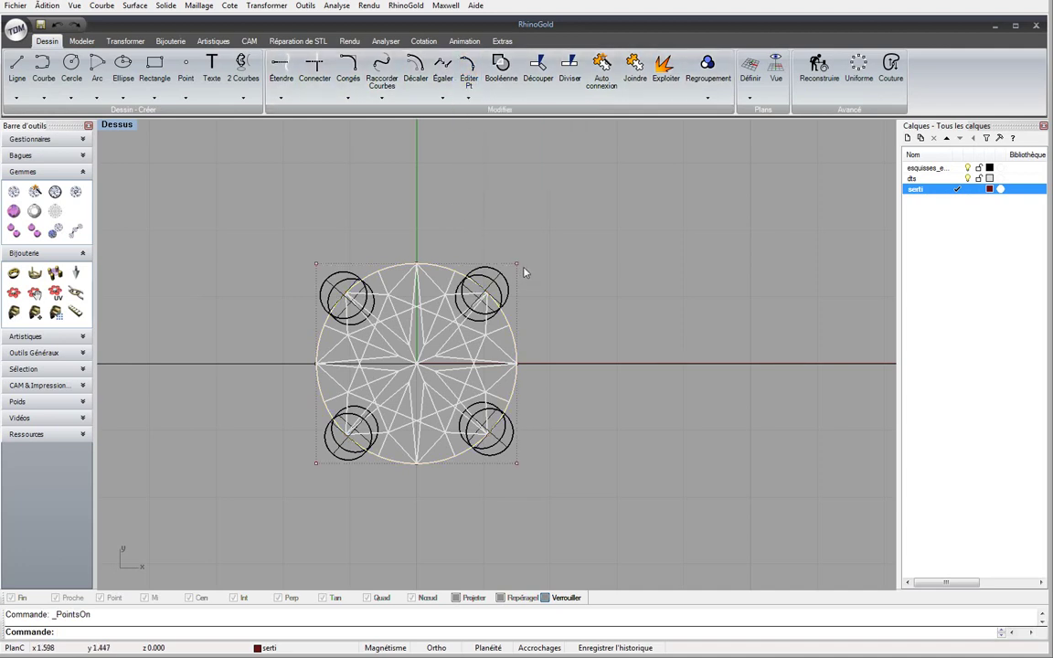
drag(517, 266, 564, 229)
key(Escape)
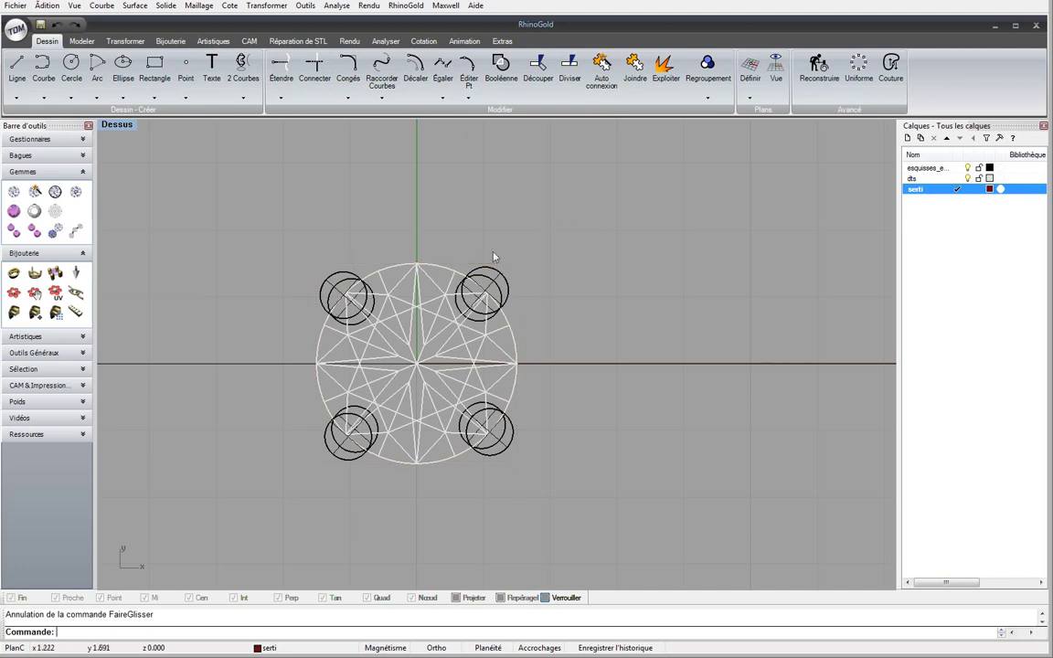
Rebuild the circle around the diamond with 8 points and degree 3, replacing the original curve
click(444, 270)
click(492, 296)
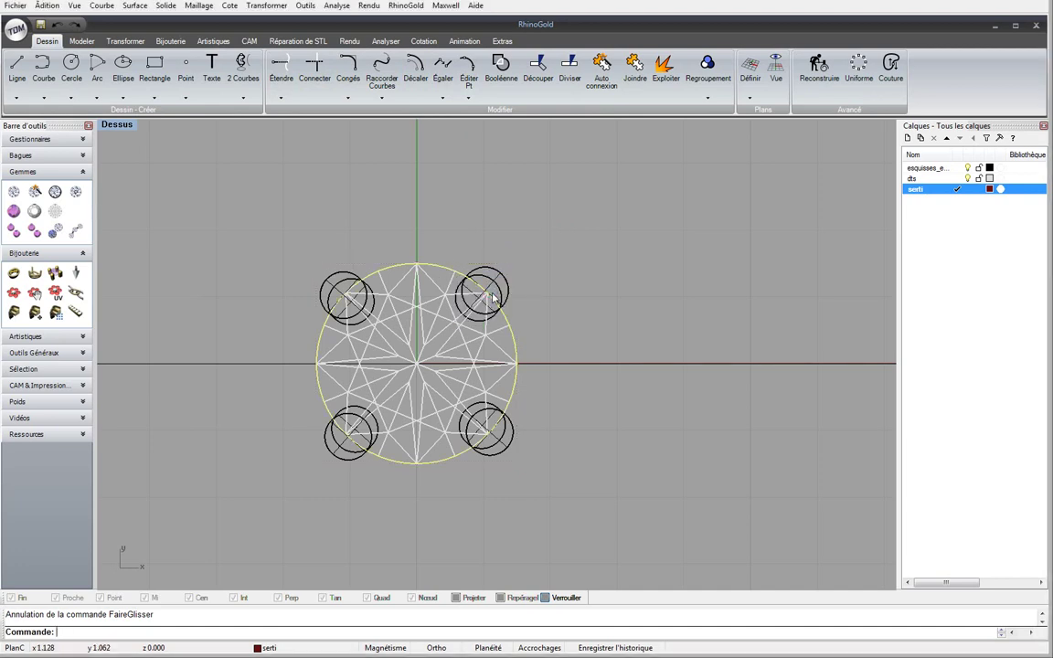
text(Rebuild)
key(Return)
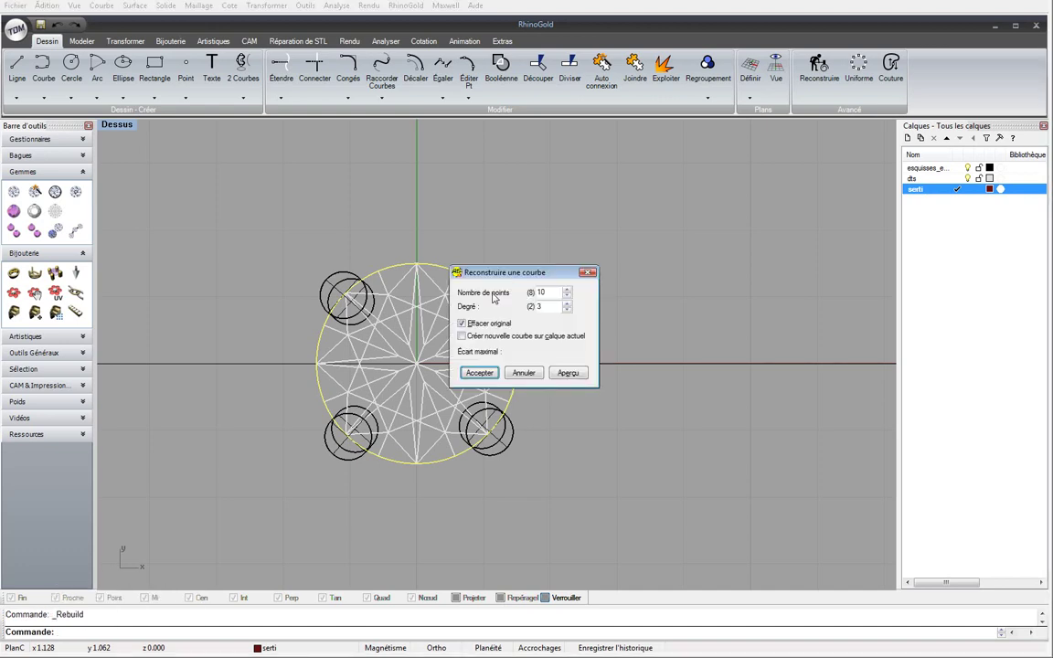
double_click(555, 291)
key(Return)
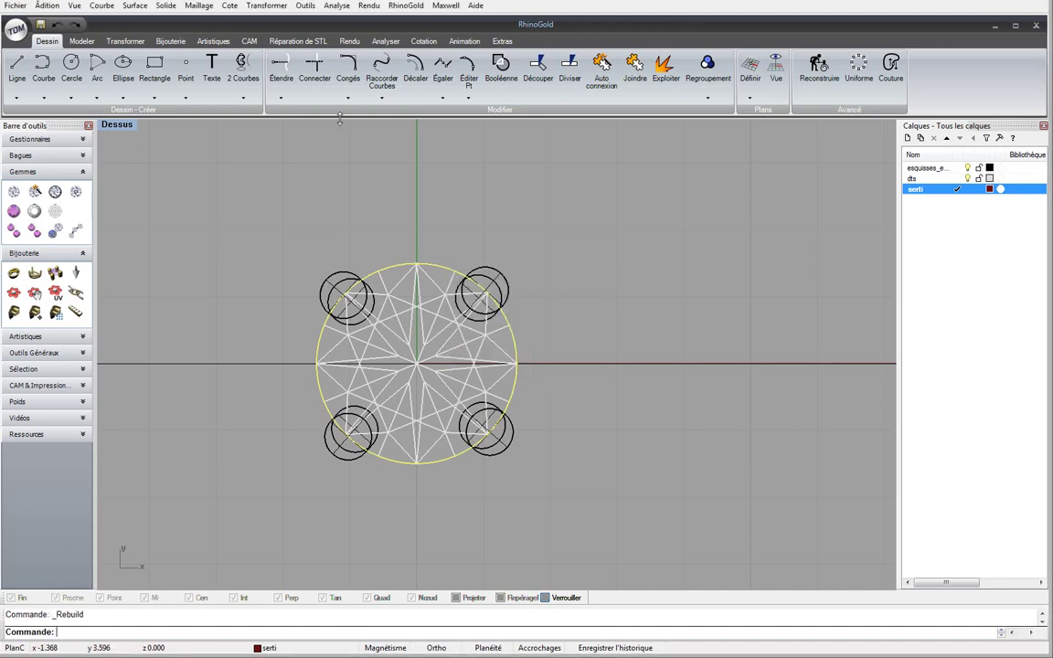
Flatten the circle into an oval by scaling its three upper and three lower control points vertically from 0 to about three-quarters
click(470, 99)
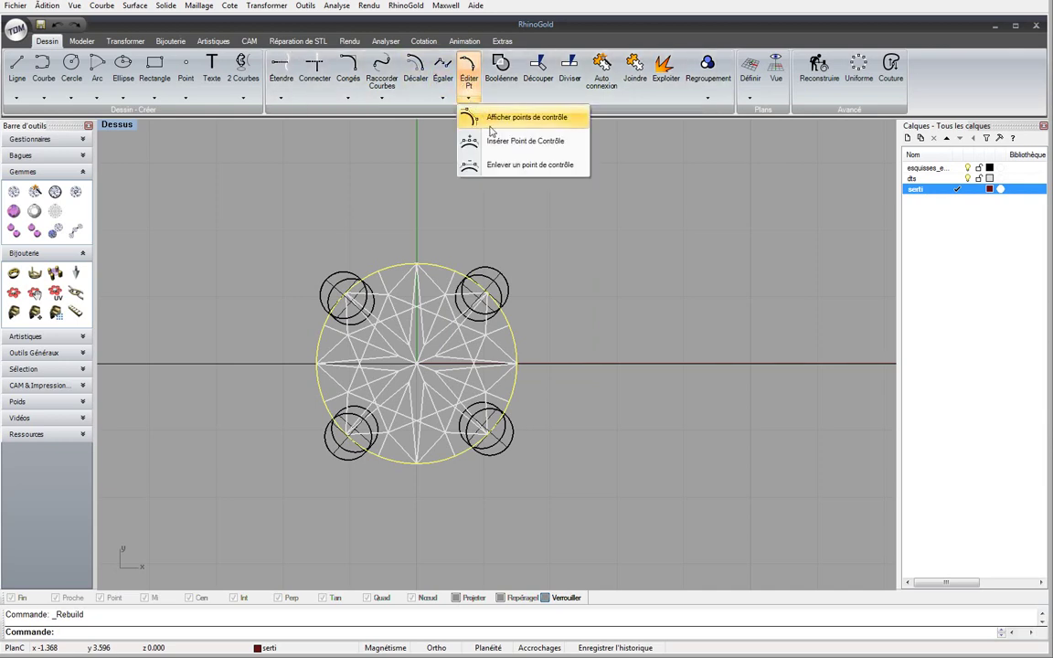
click(473, 117)
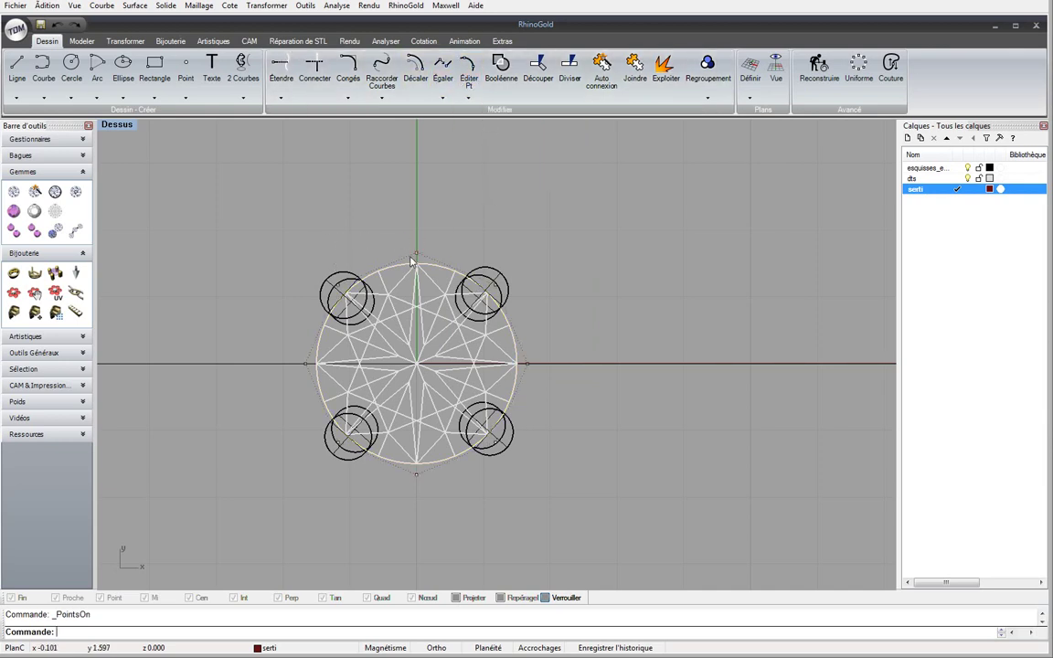
drag(274, 223, 530, 299)
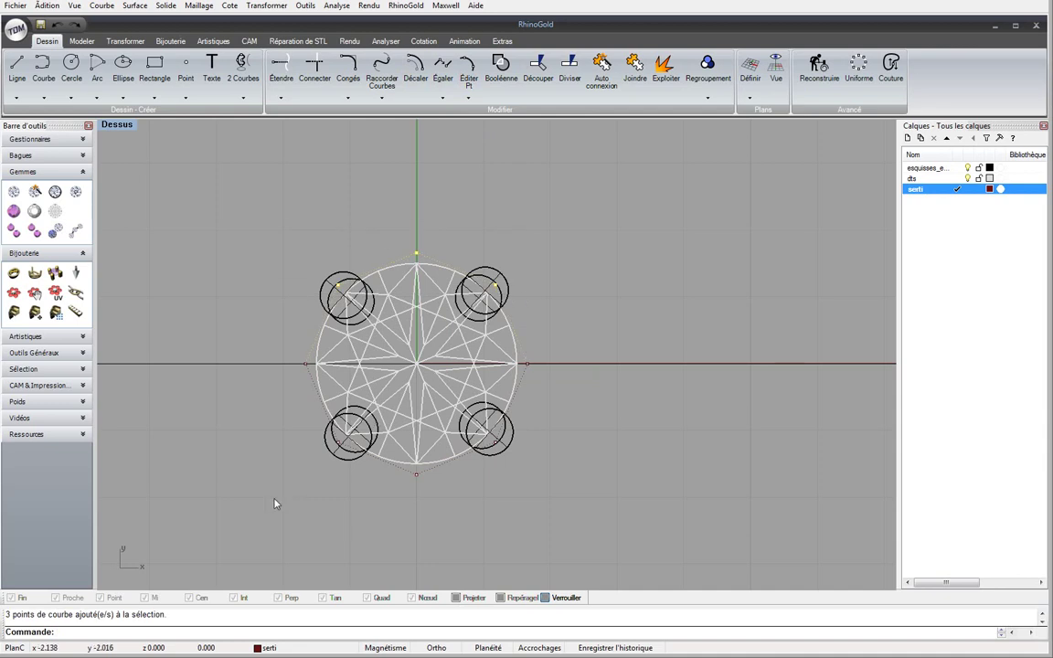
drag(274, 503, 548, 426)
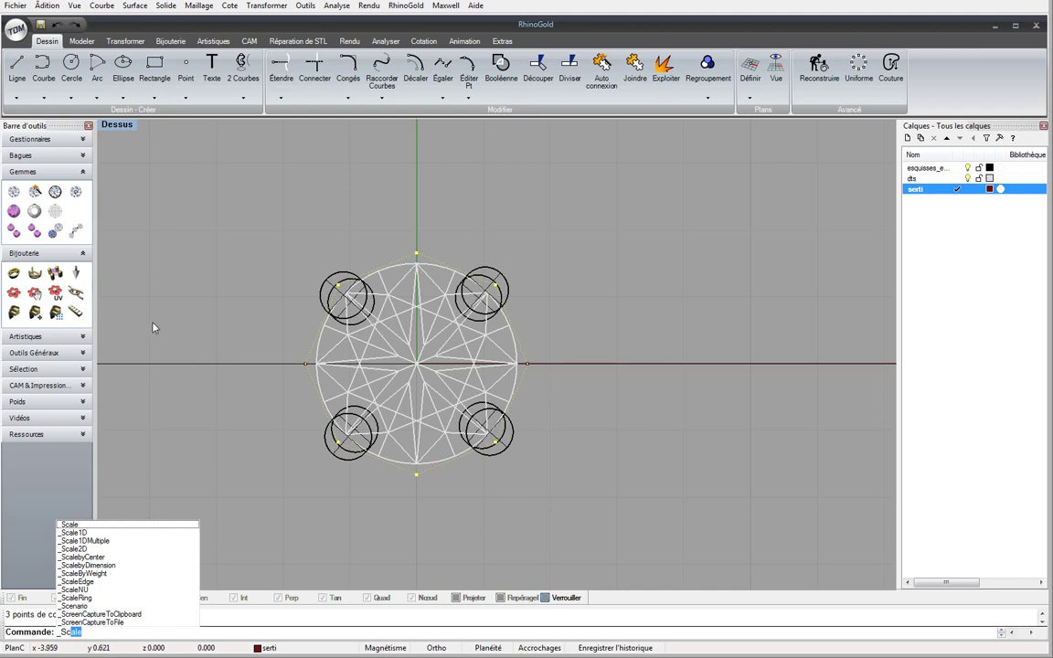
click(108, 534)
text(0)
key(Return)
key(Return)
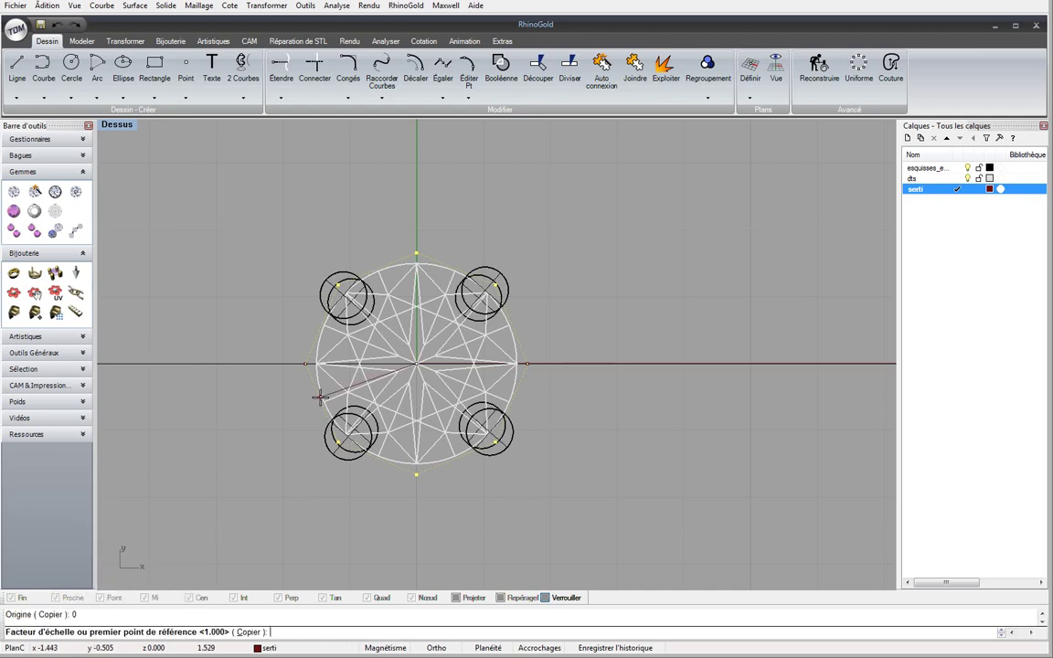
click(429, 191)
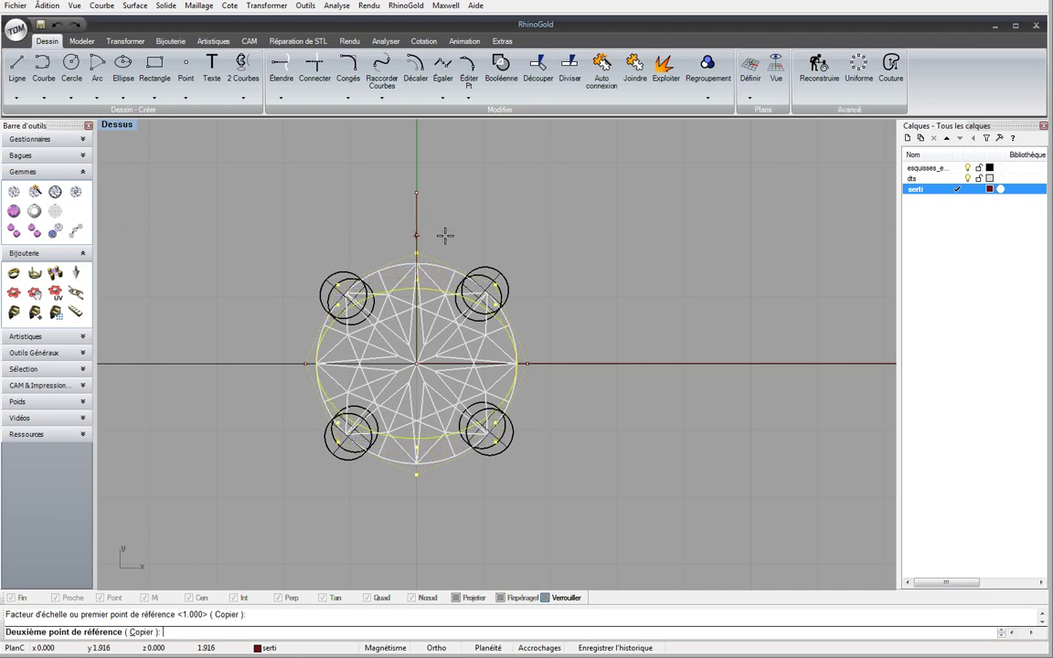
click(445, 236)
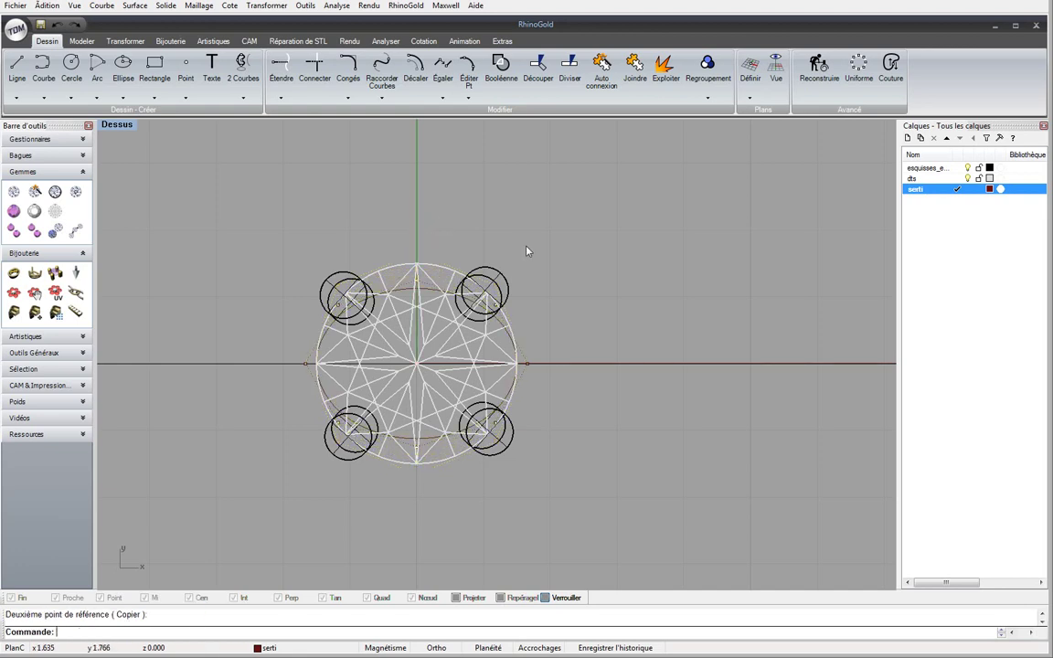
Restore the four-view layout and offset the large ring circle outward by 0.6
double_click(128, 128)
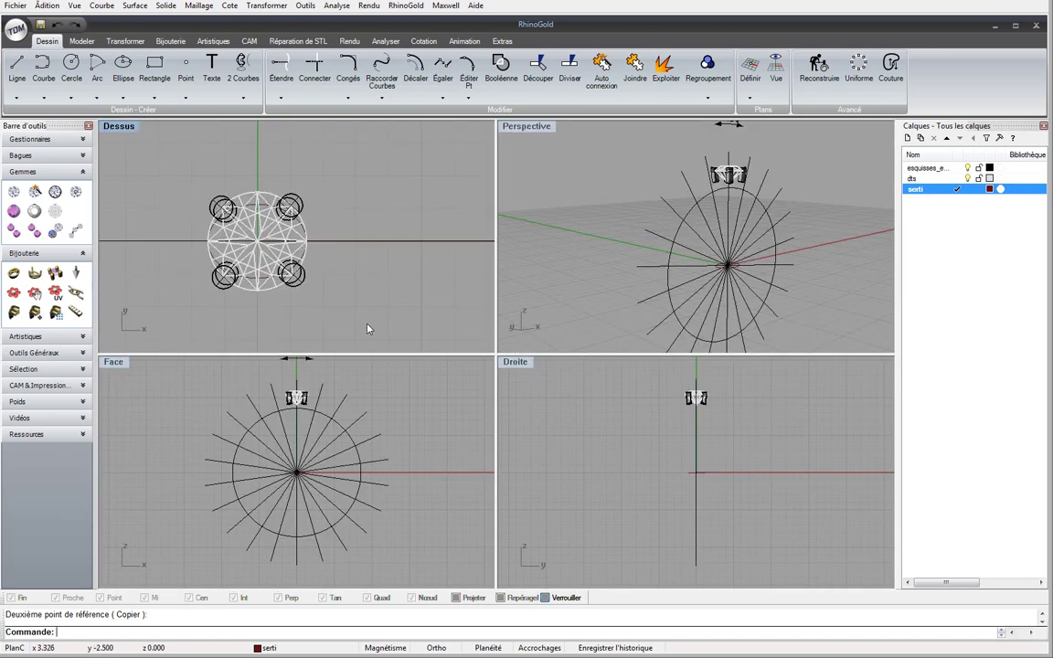
right_drag(764, 211, 759, 265)
right_drag(717, 170, 707, 205)
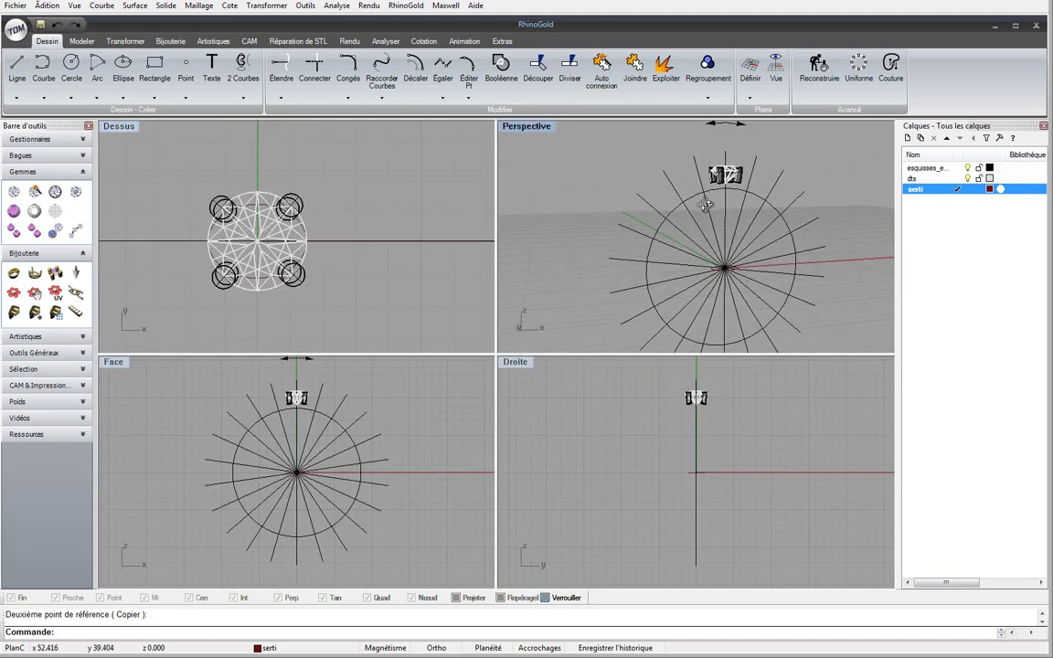
click(699, 196)
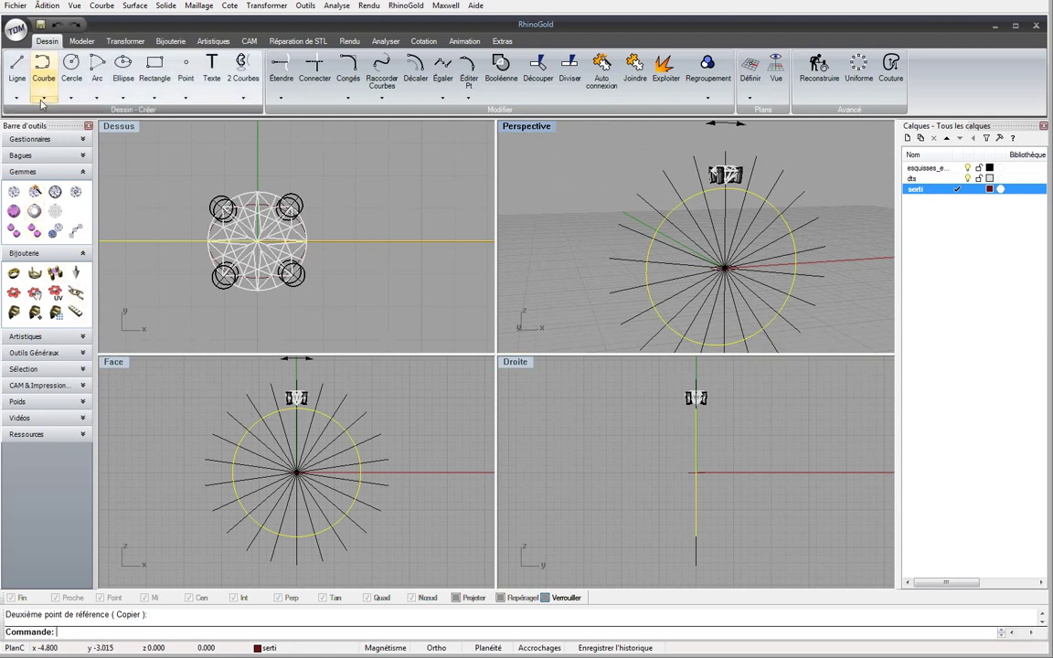
click(125, 41)
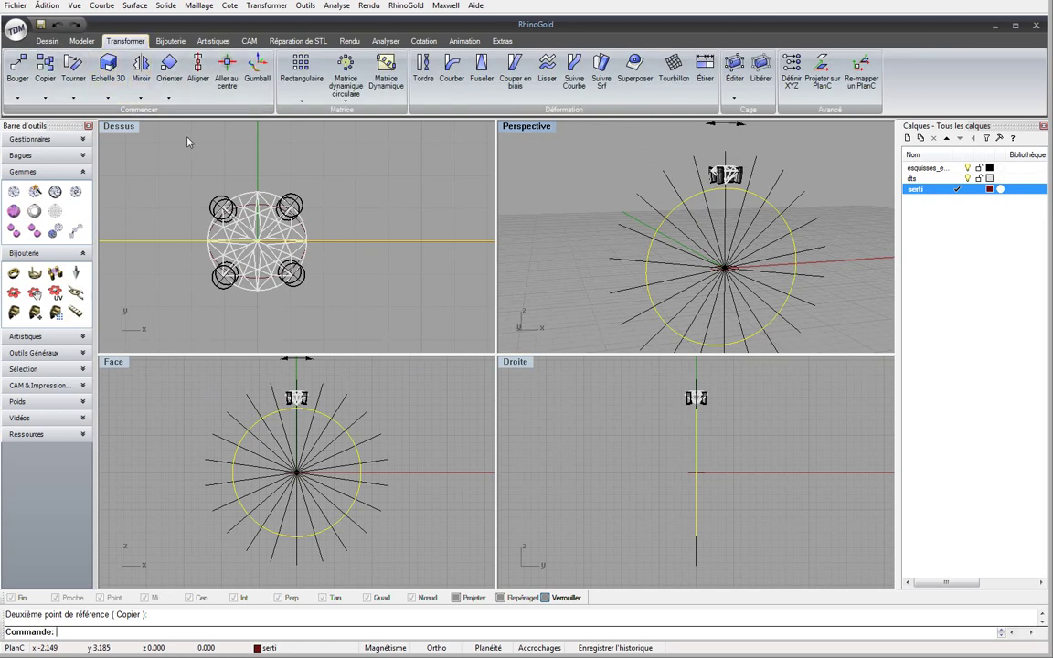
key(Return)
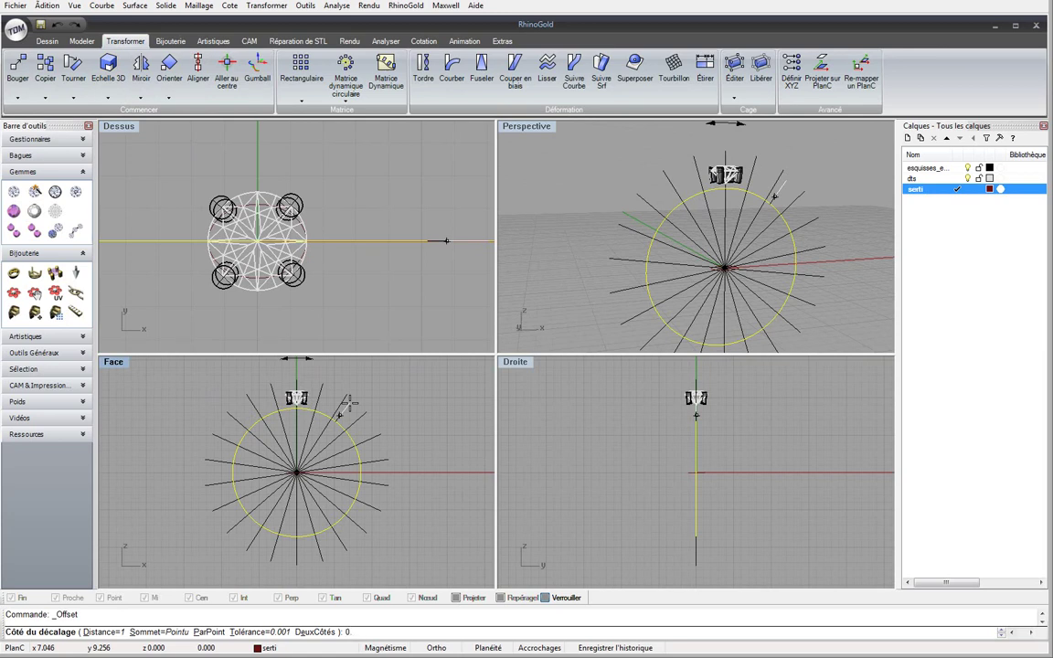
key(Return)
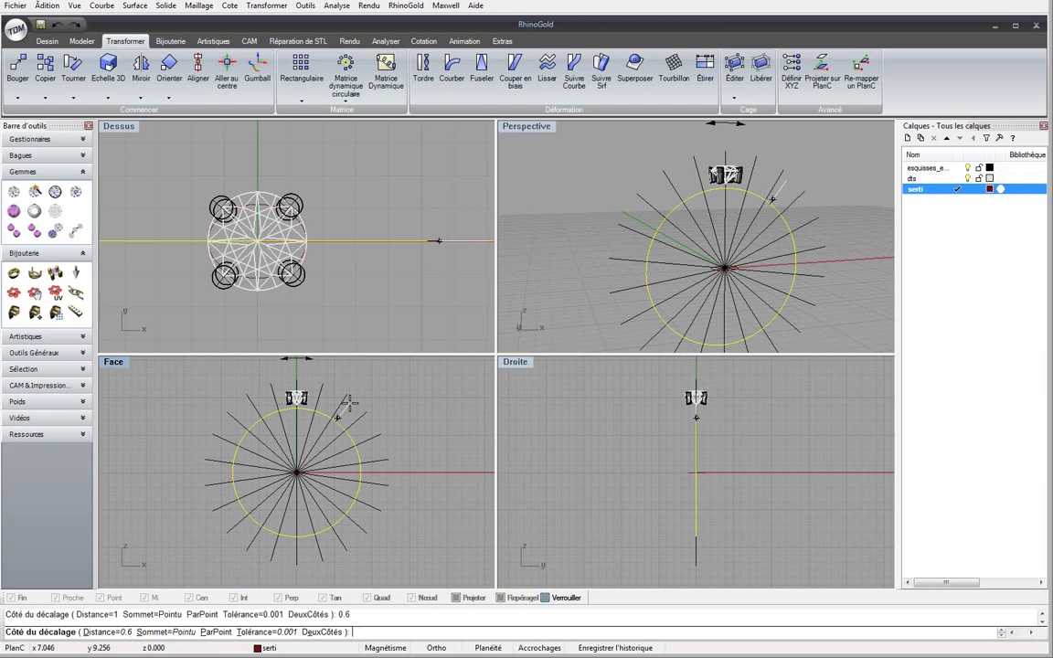
click(350, 402)
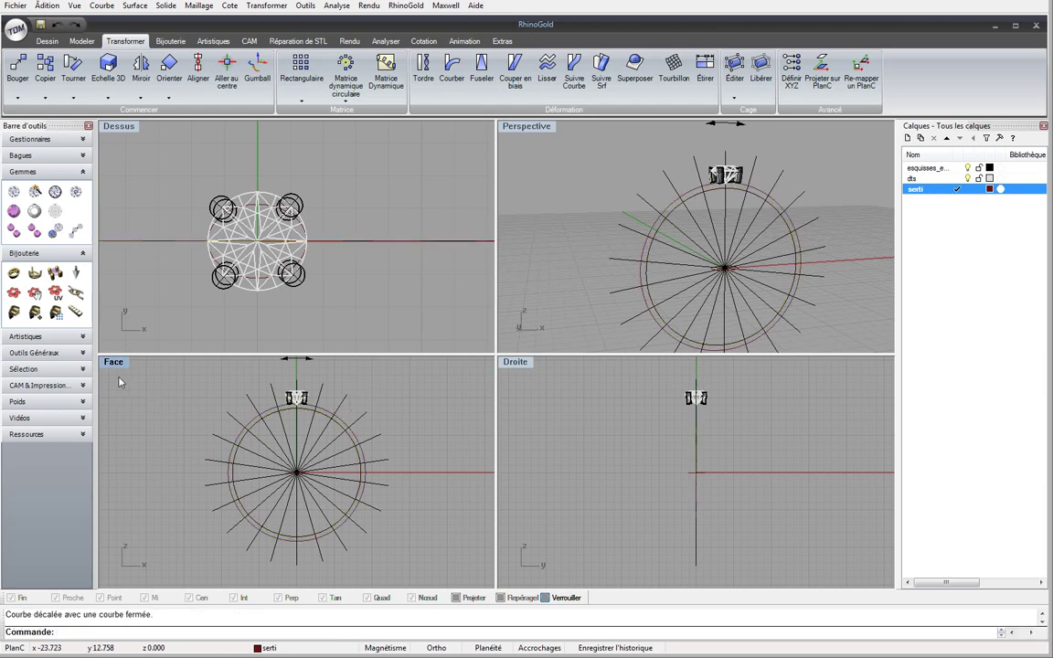
Offset the oval inward by 0.6 in the Dessus view
click(251, 278)
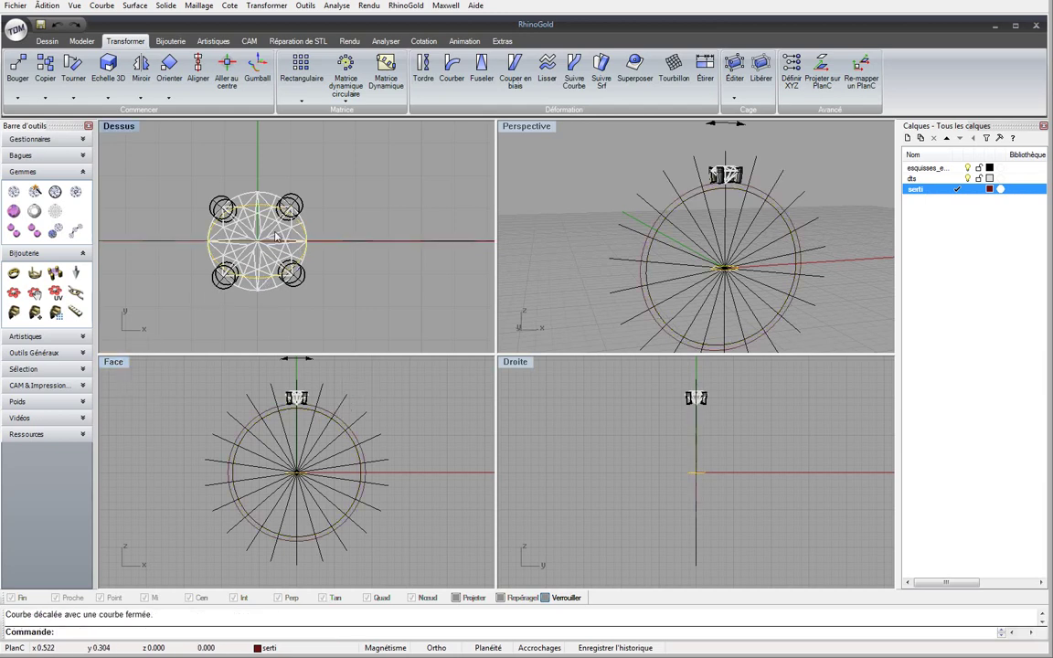
right_drag(273, 232, 287, 264)
right_click(286, 263)
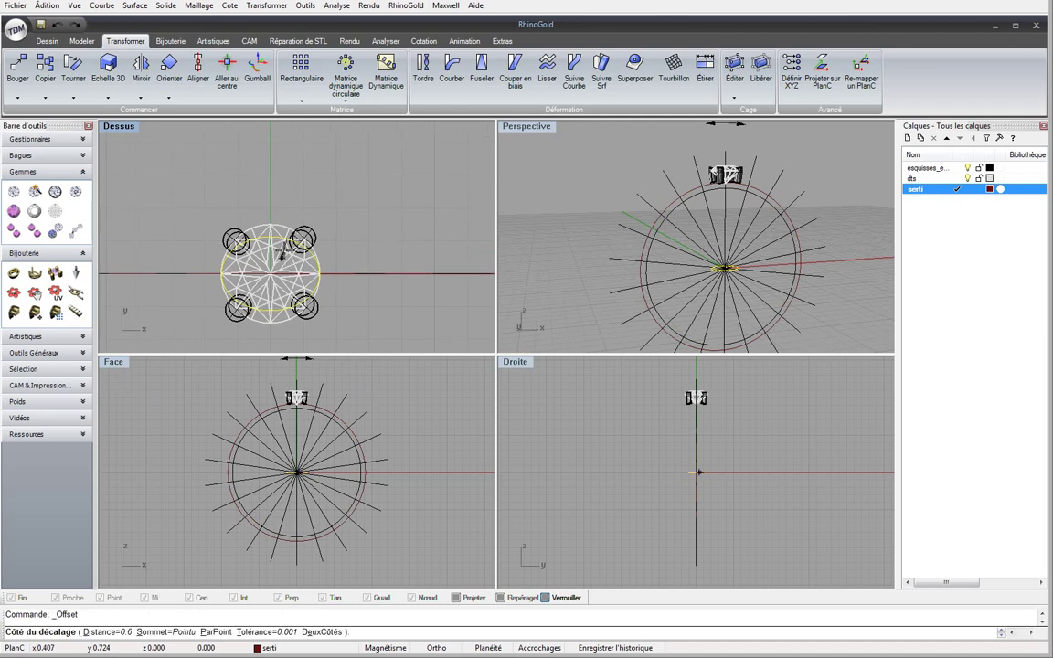
click(348, 254)
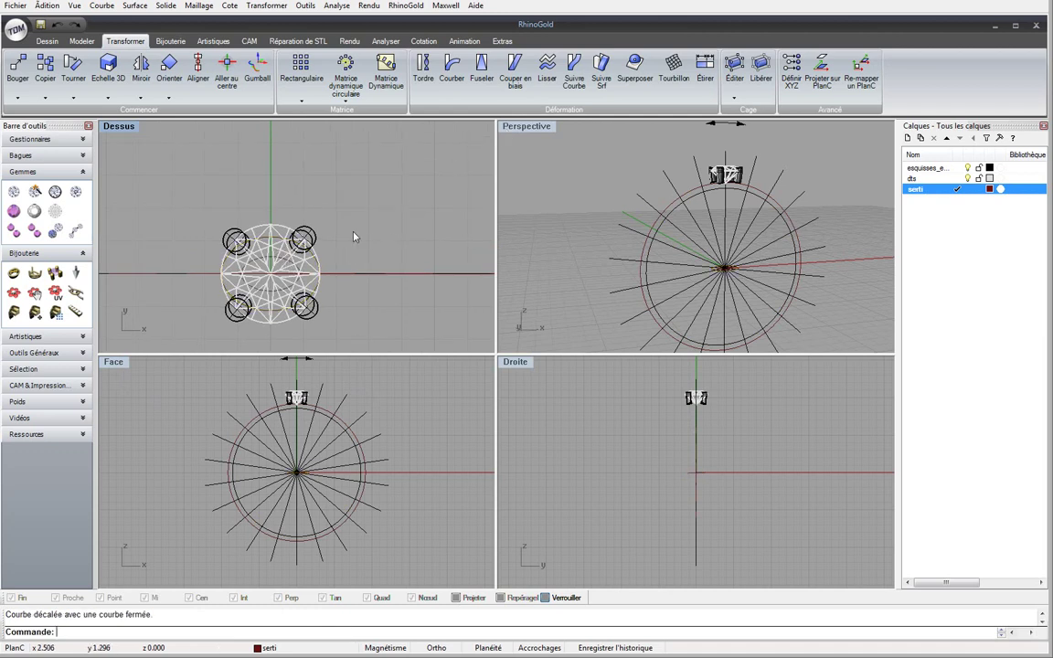
Create a curve from two views, using the offset ring circle and the outer oval
double_click(526, 126)
right_drag(543, 291, 487, 285)
click(485, 282)
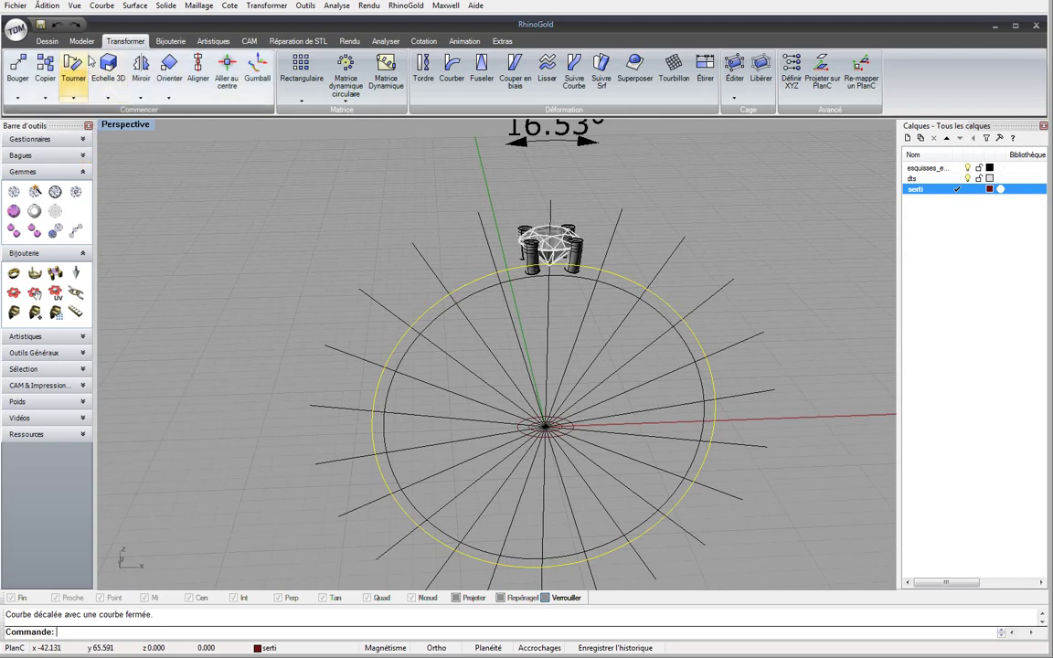
click(103, 6)
click(209, 359)
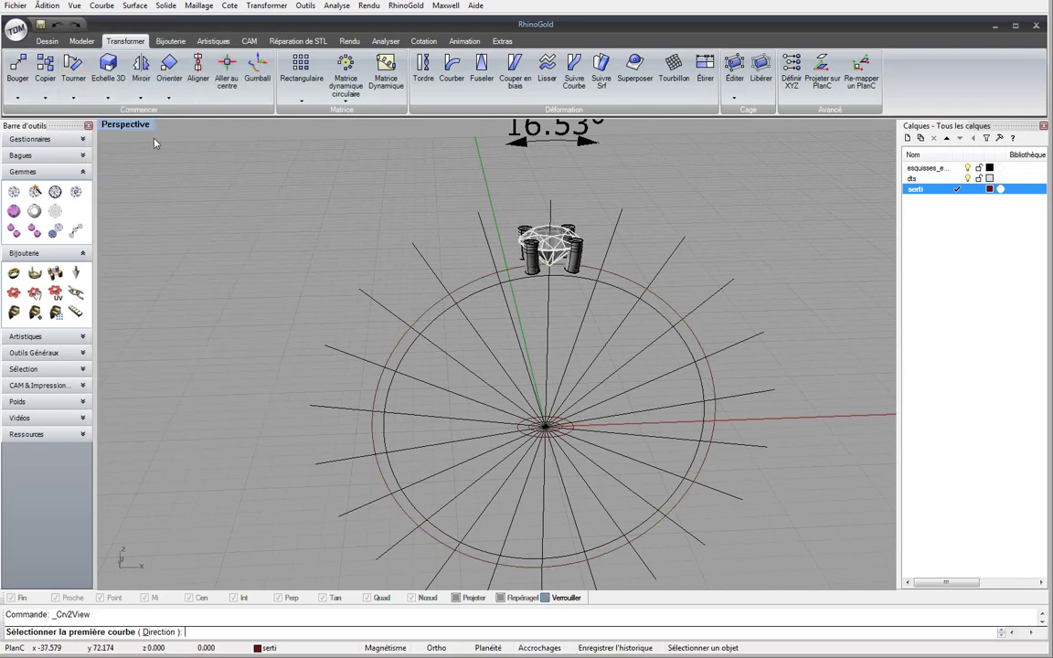
double_click(141, 128)
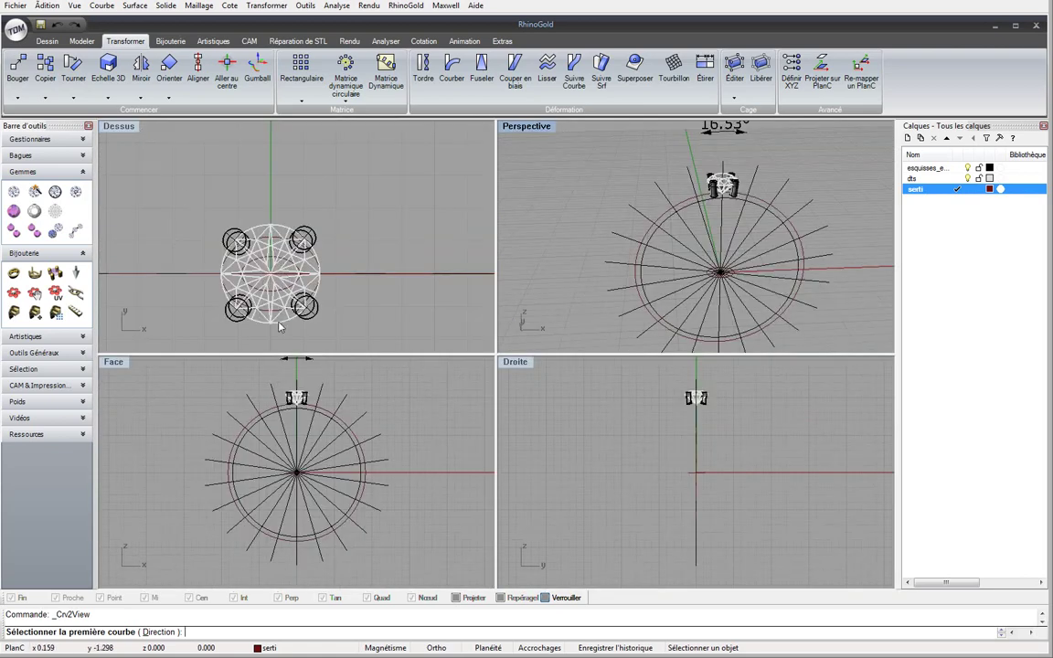
click(333, 413)
scroll(248, 220, up, 2)
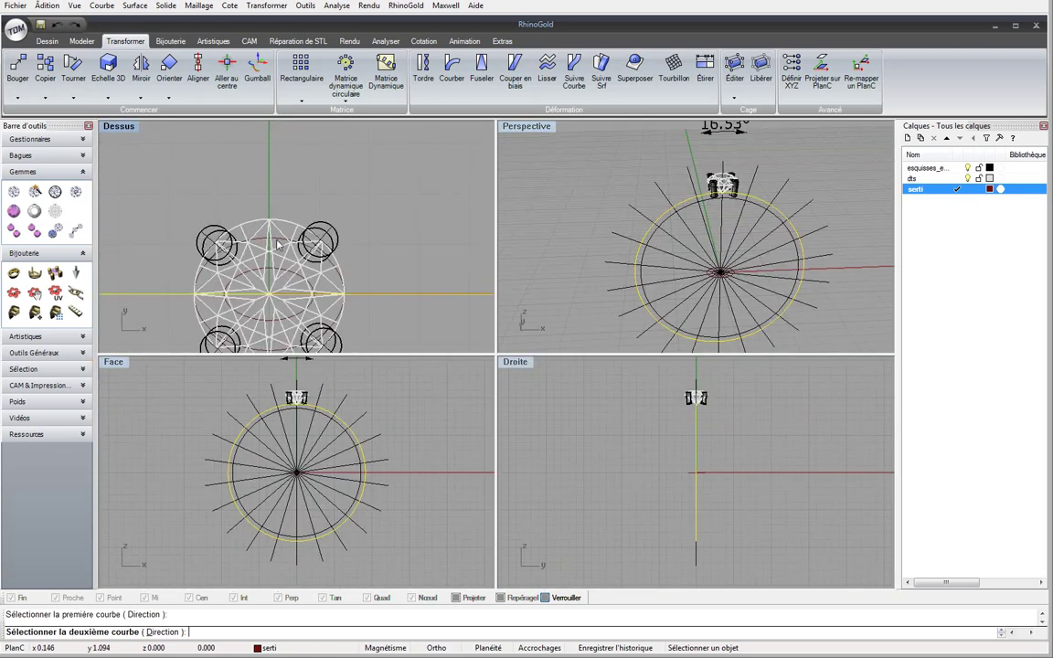
click(278, 244)
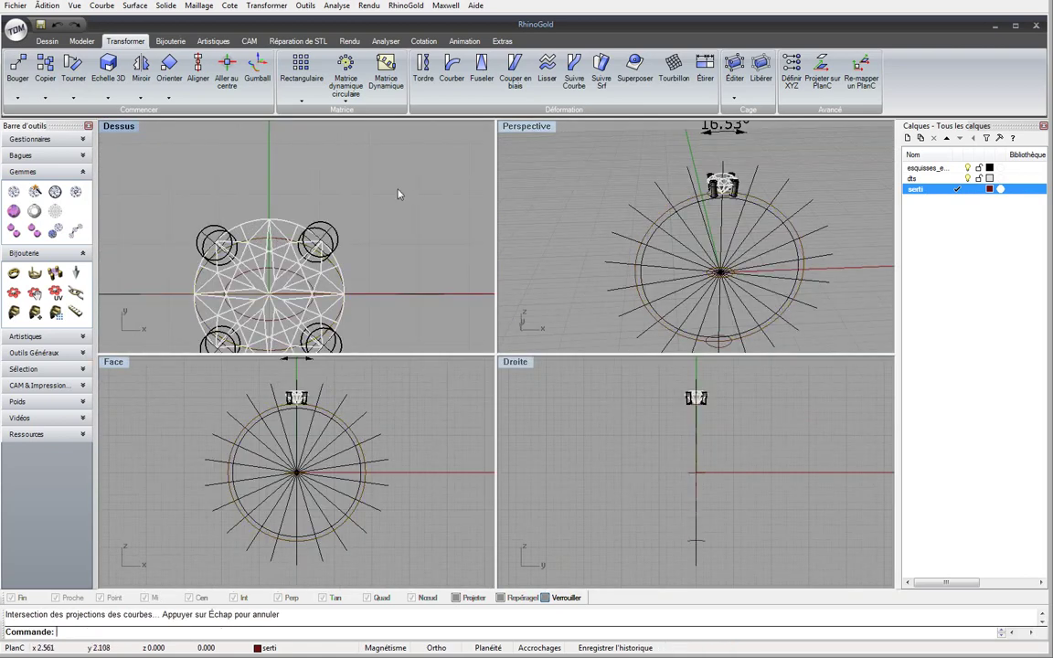
Delete the extra two-view curve at the base of the ring, keeping the one beneath the diamond
double_click(527, 126)
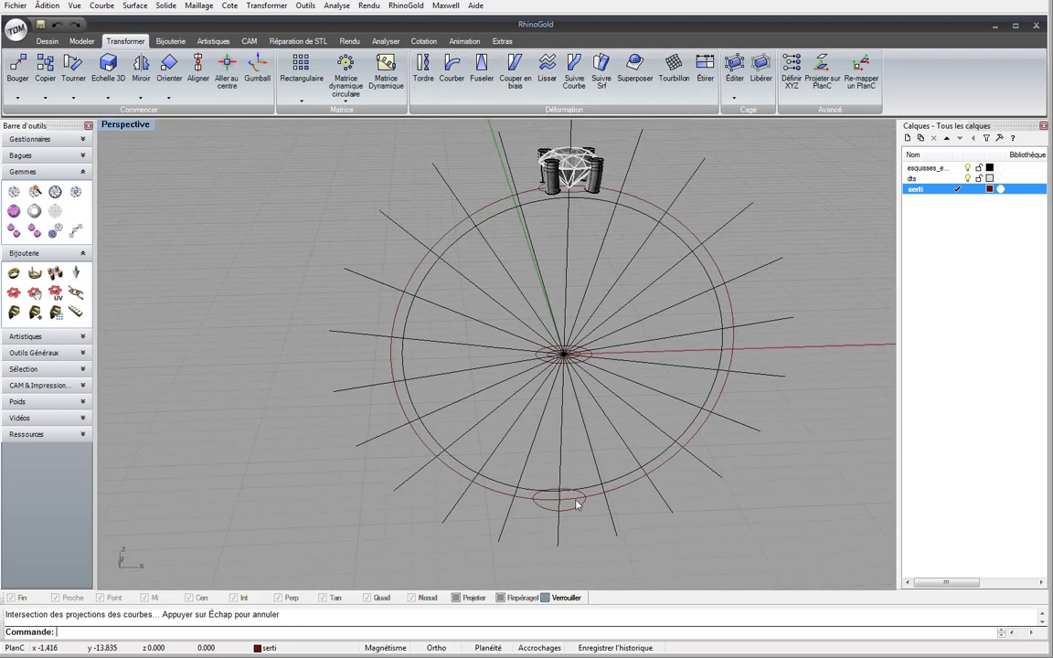
key(Delete)
right_drag(589, 314, 631, 207)
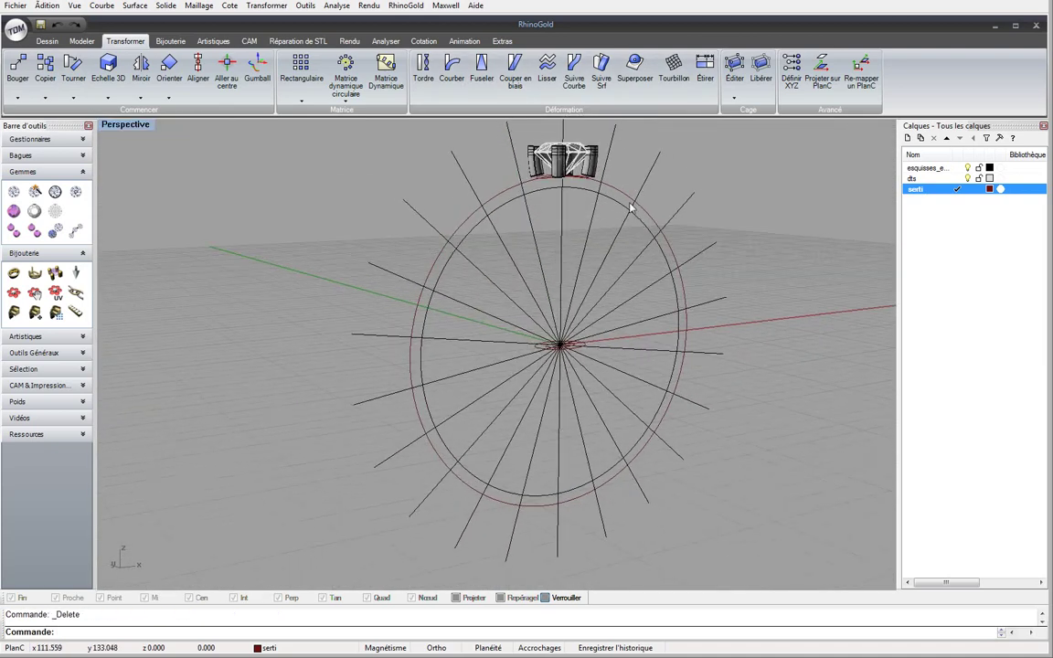
Create a closed pipe of radius 0.6 along the oval two-view curve beneath the diamond
scroll(582, 159, up, 6)
right_drag(581, 157, 547, 228)
click(564, 224)
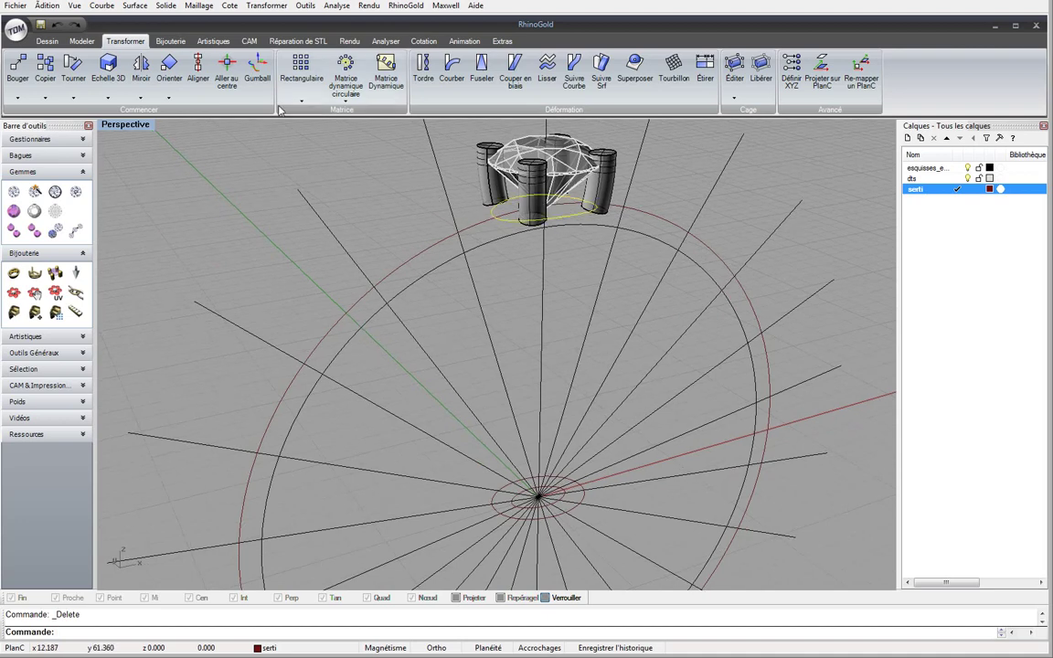
click(189, 44)
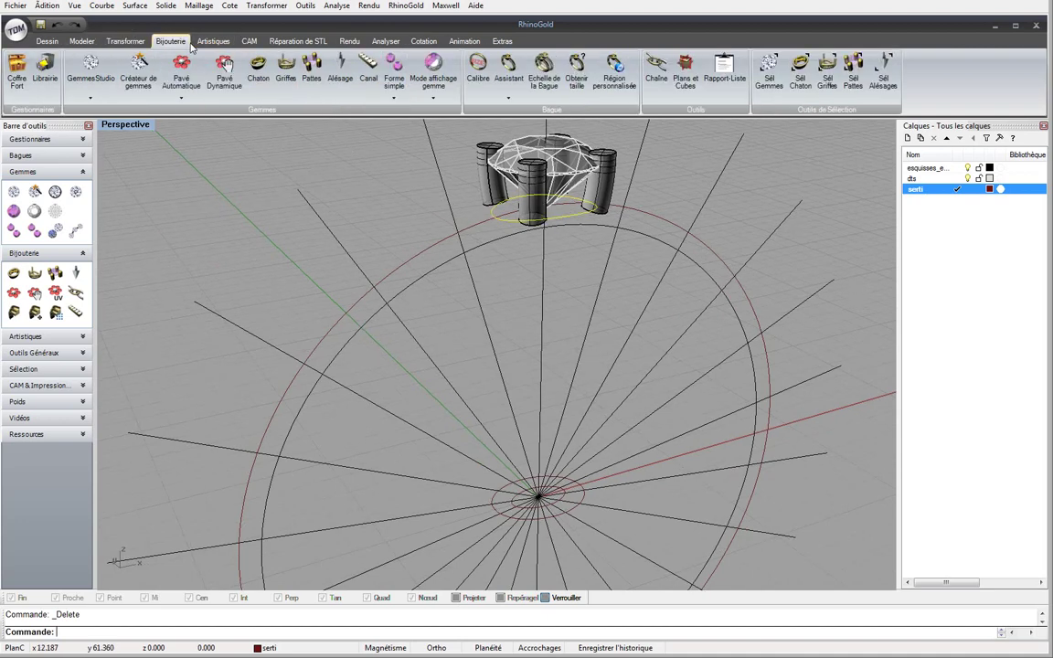
scroll(187, 46, down, 1)
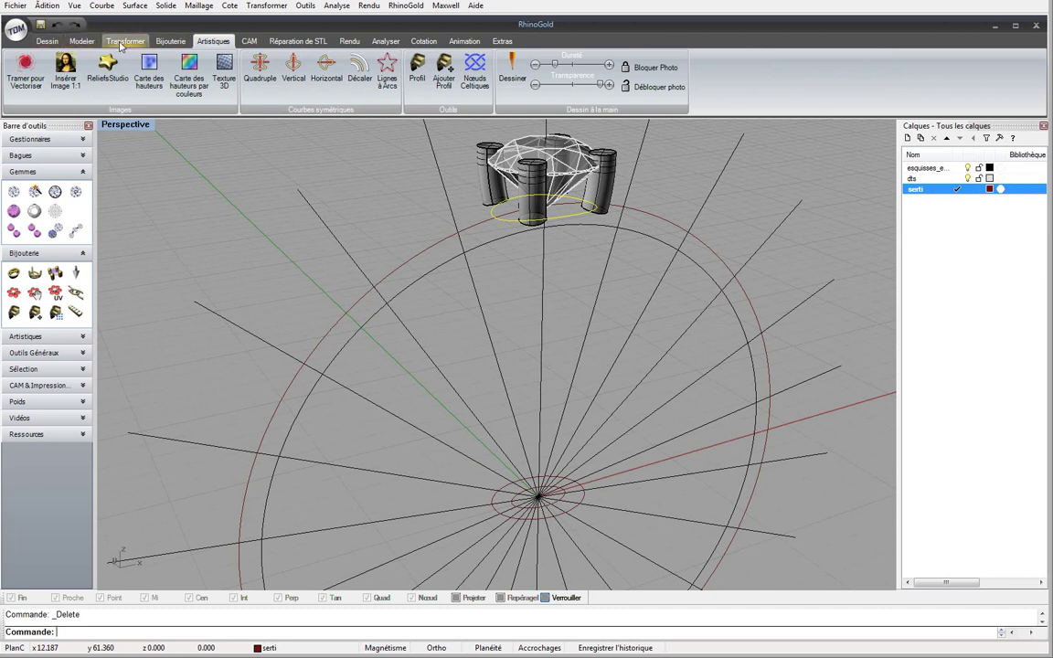
click(83, 42)
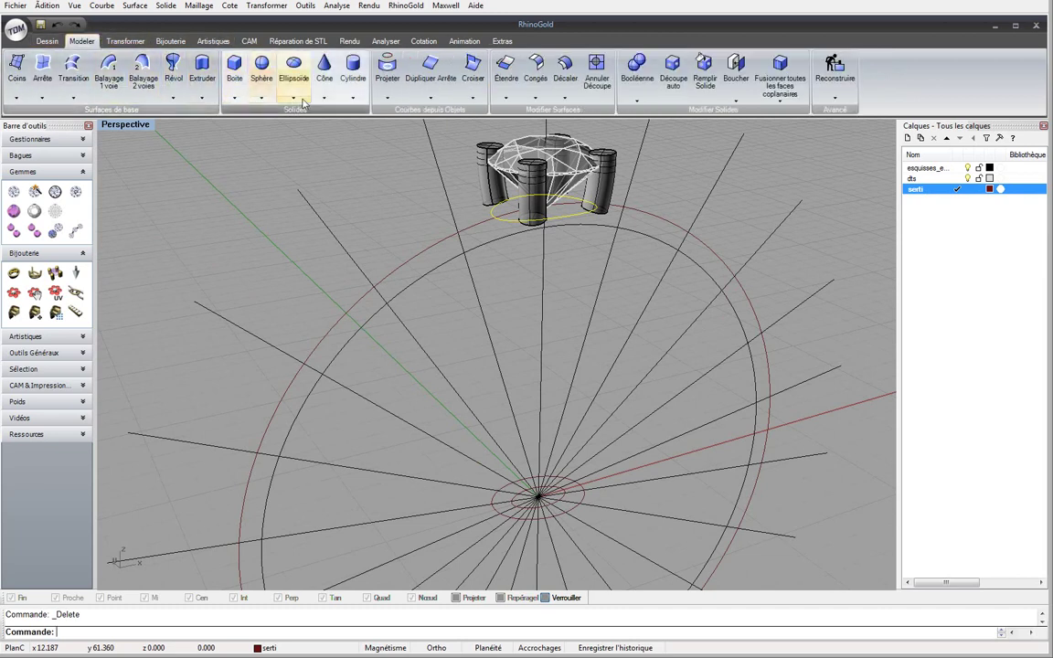
click(352, 98)
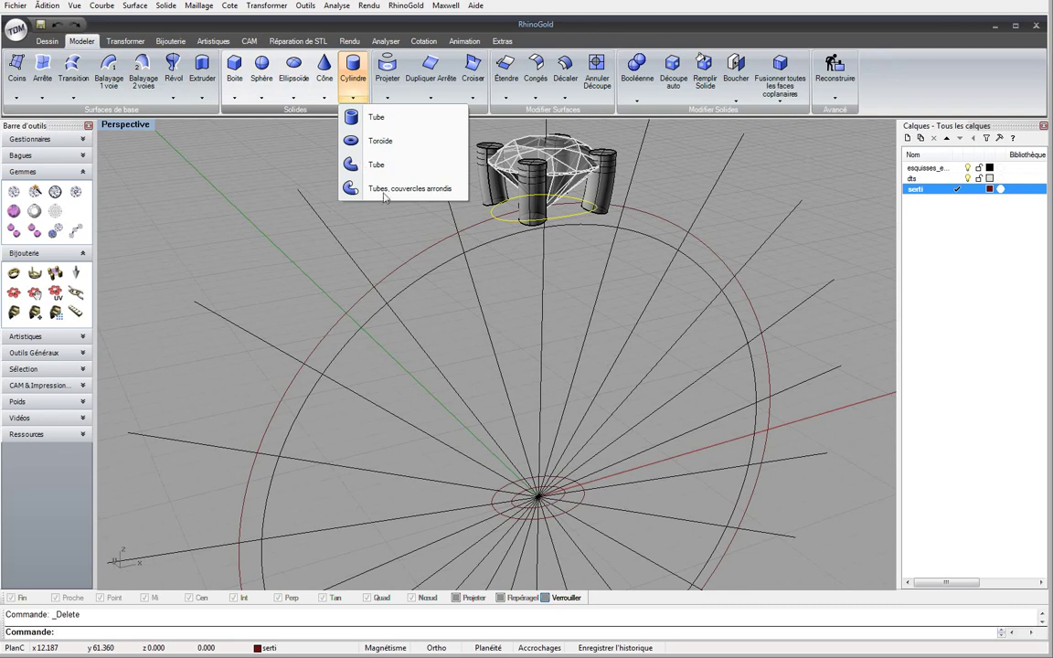
click(370, 164)
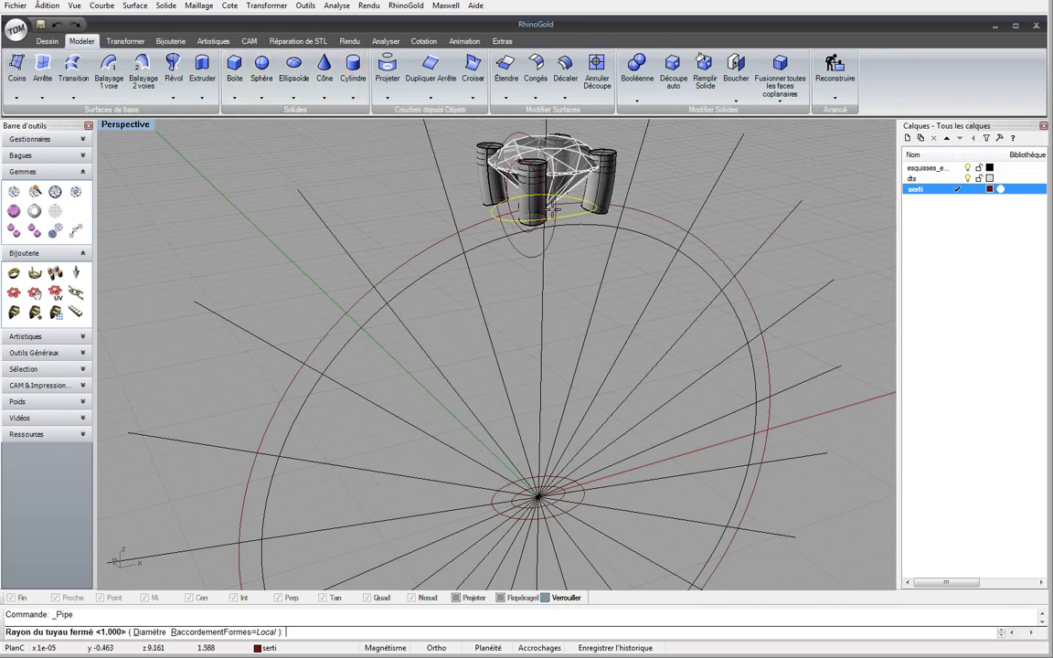
right_drag(553, 209, 596, 212)
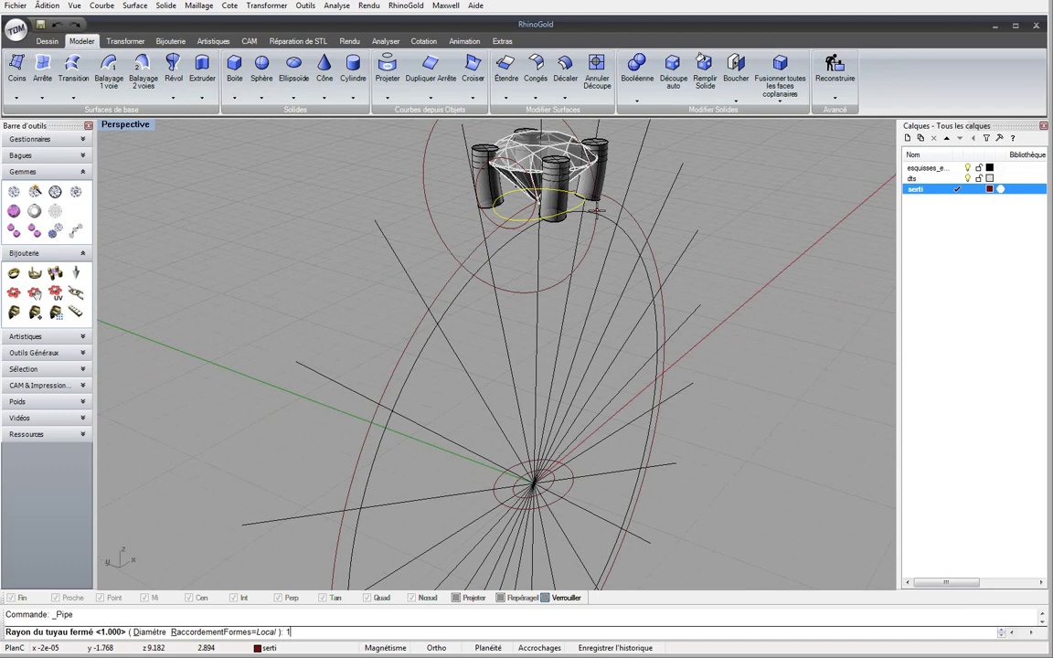
text(0.6)
key(Return)
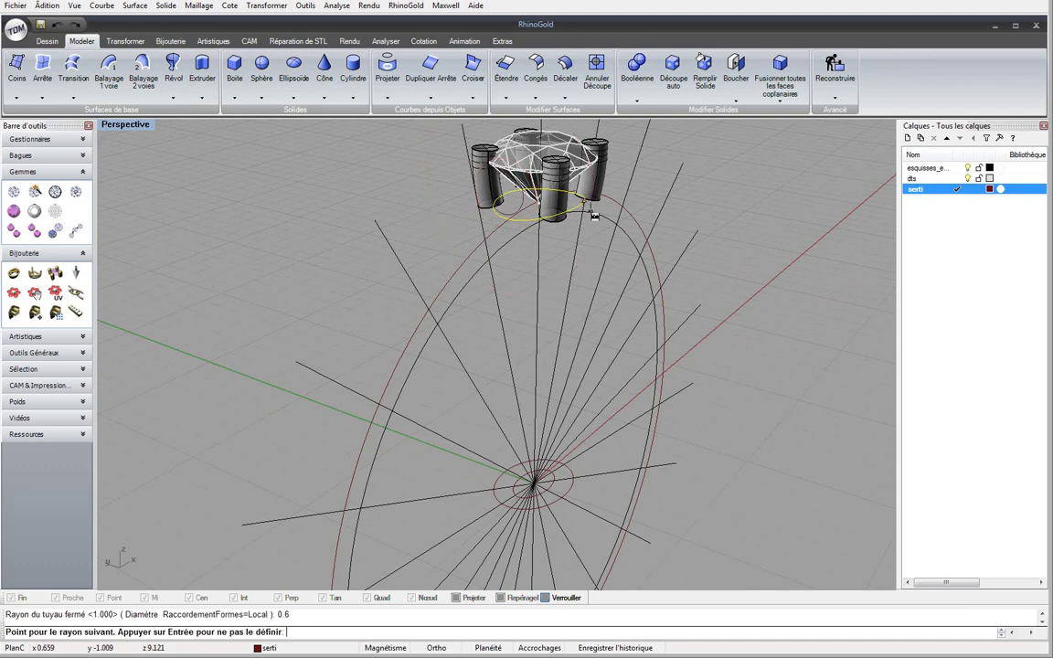
key(Return)
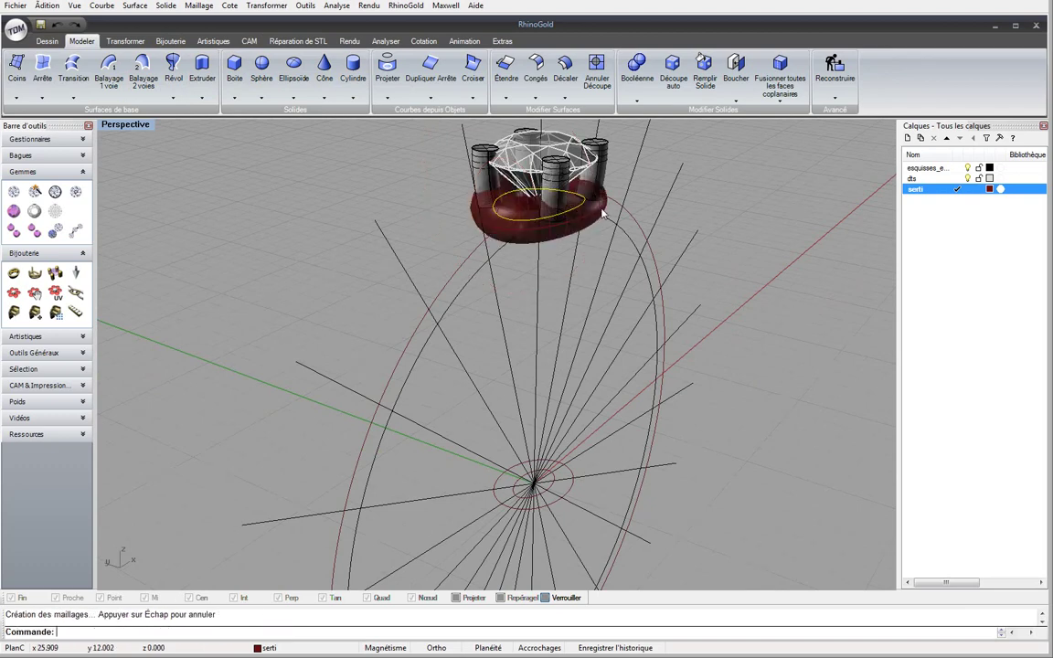
Draw two lines in the Face view joining the outer ends of the vertical radial line and the two neighbouring ones on its left
right_drag(598, 215, 153, 139)
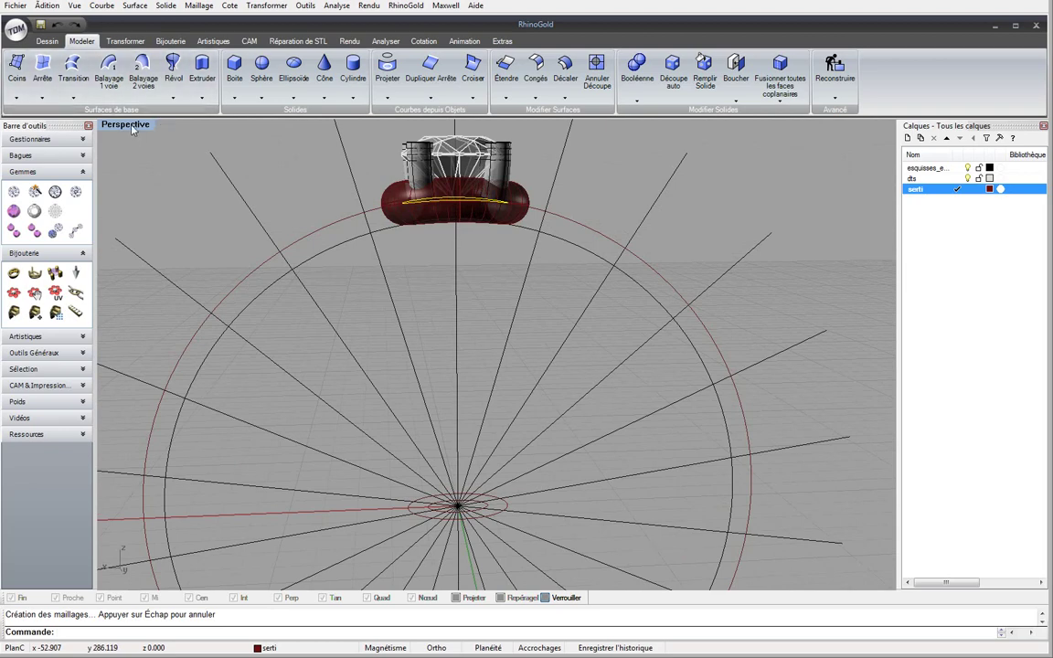
double_click(124, 124)
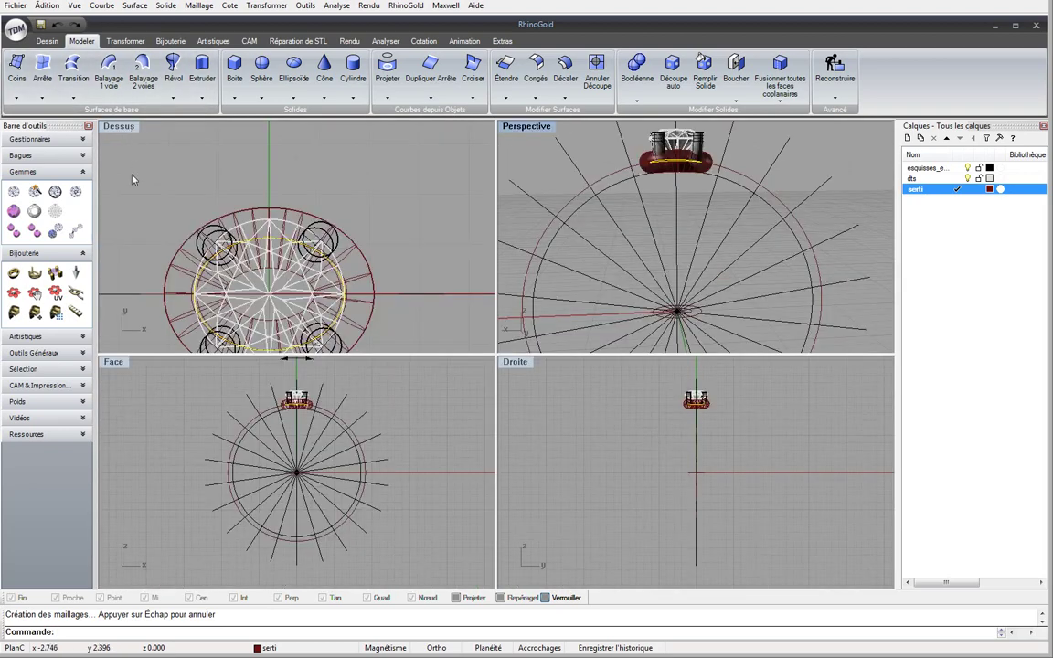
double_click(113, 361)
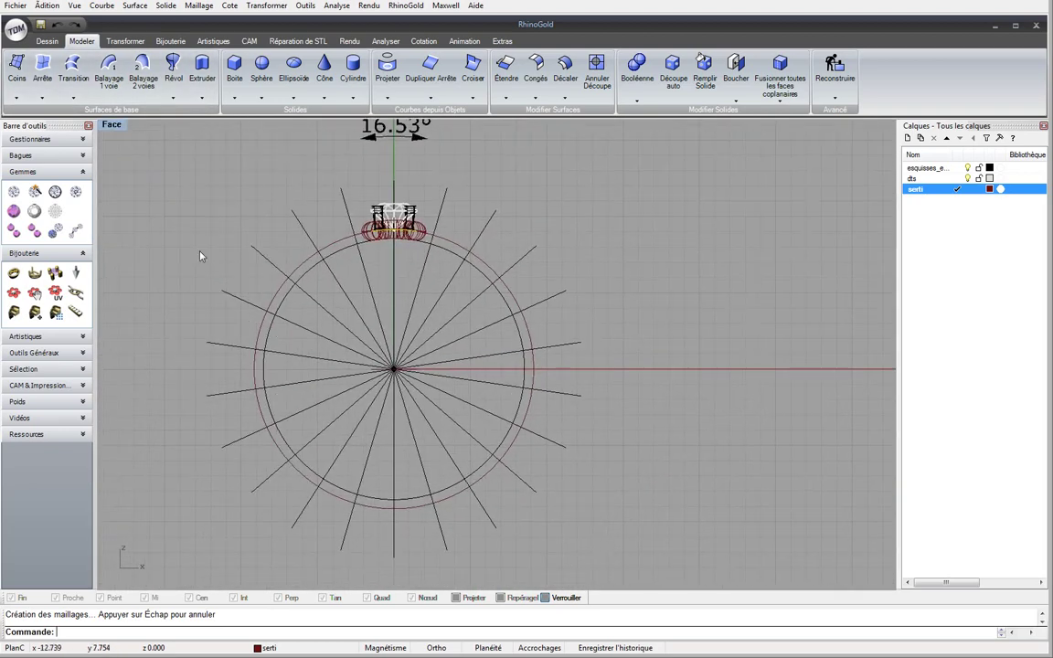
click(47, 41)
click(16, 66)
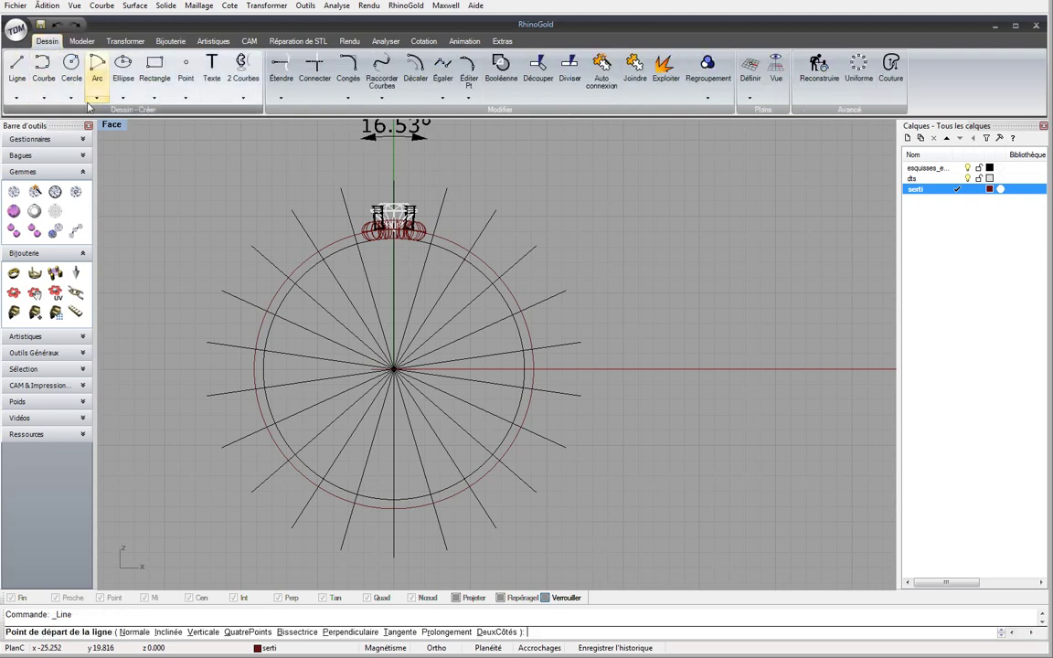
scroll(379, 192, up, 2)
click(320, 165)
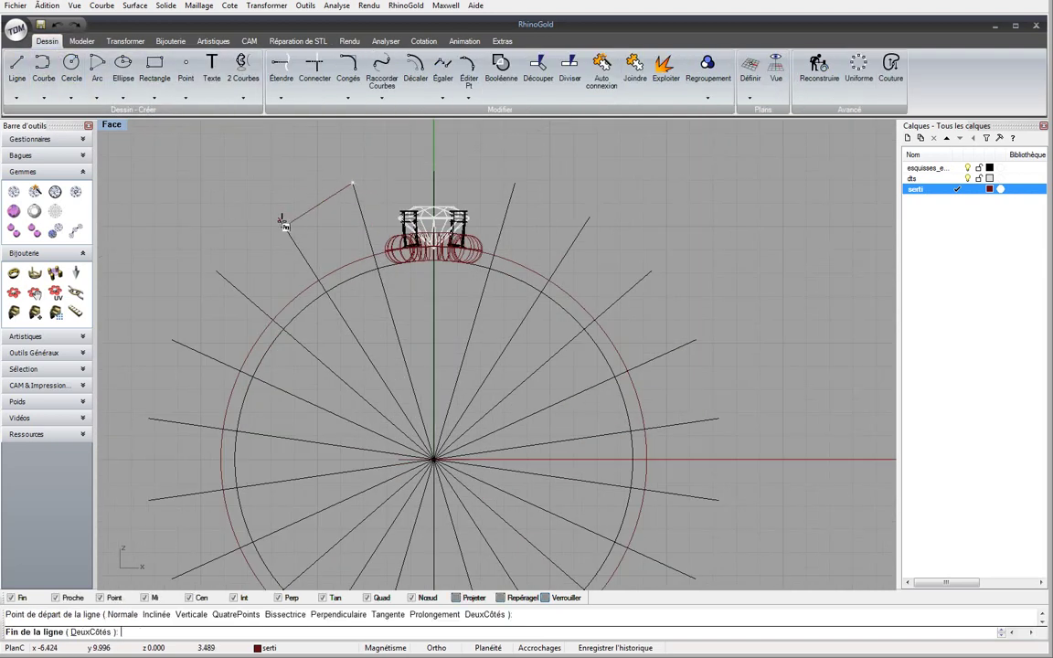
click(279, 218)
click(399, 256)
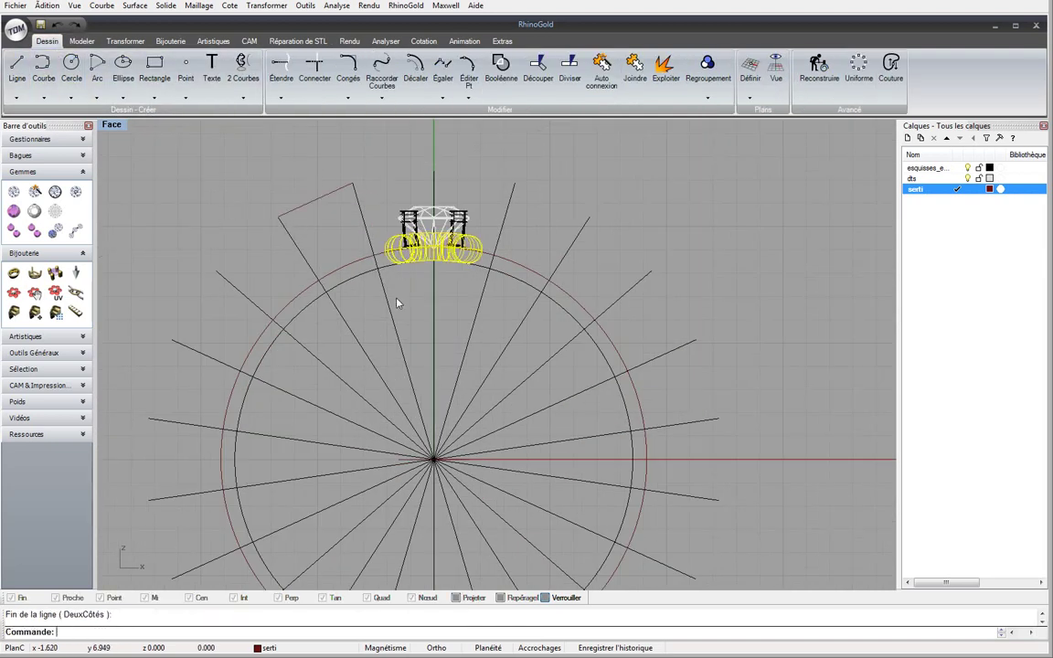
key(Return)
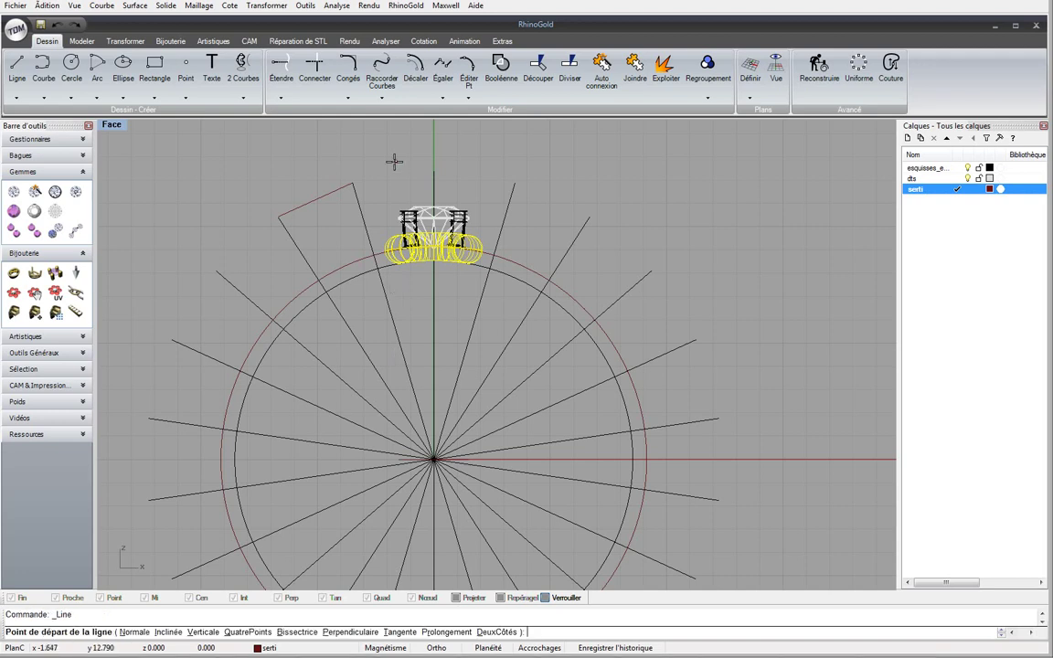
click(352, 184)
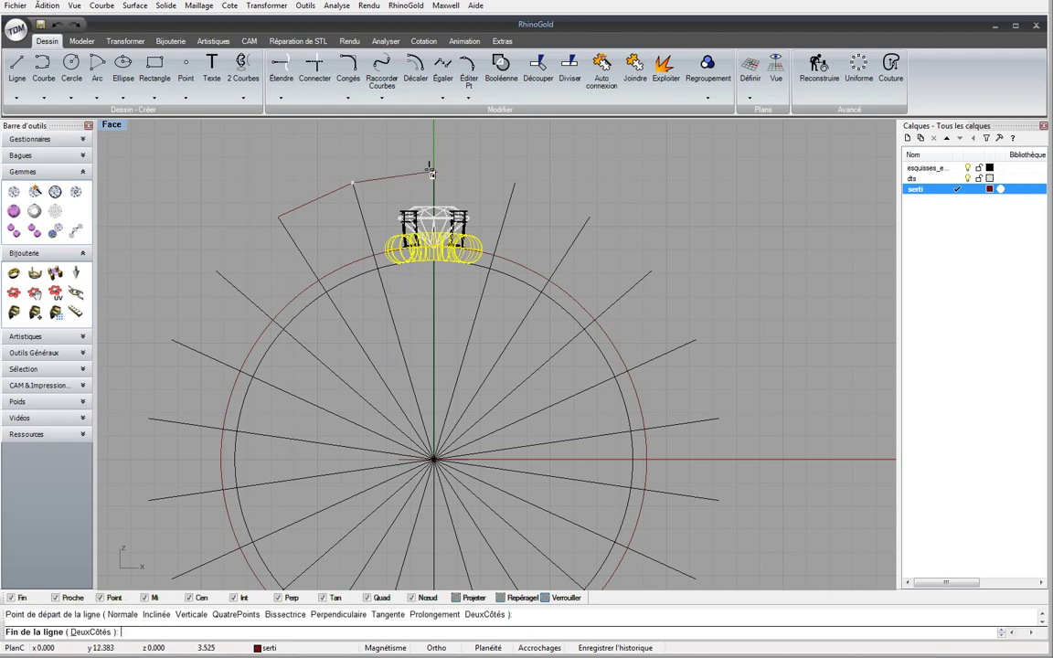
click(433, 171)
Mirror a copy of the pipe across the axis from origin 0 to the middle of the guide line, and inspect the overlap in Perspective
text(miroir)
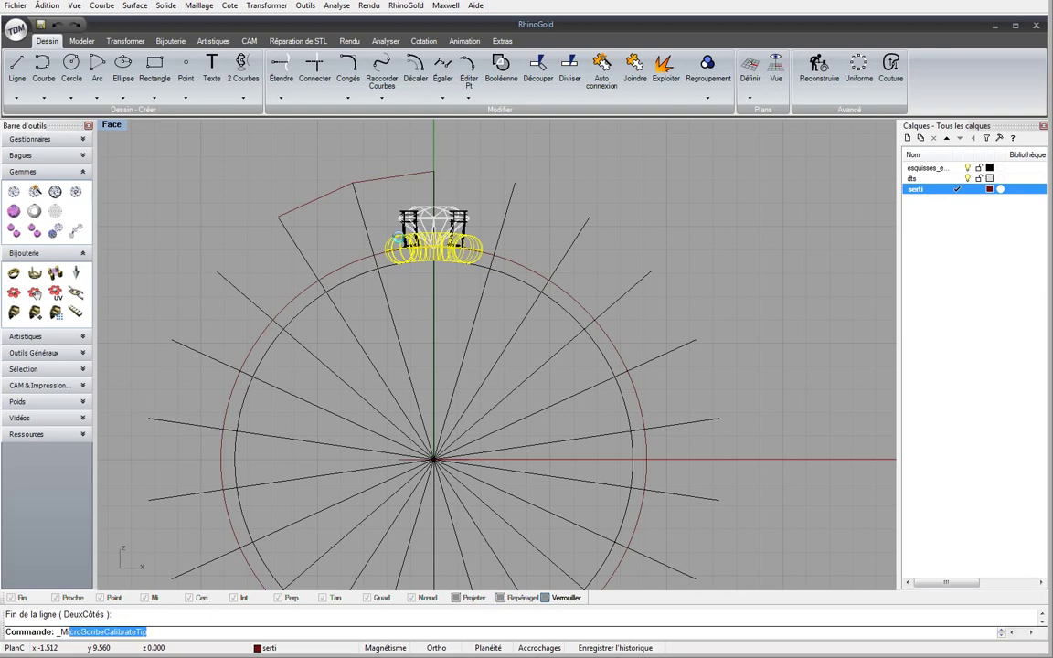
key(Return)
text(0)
key(Return)
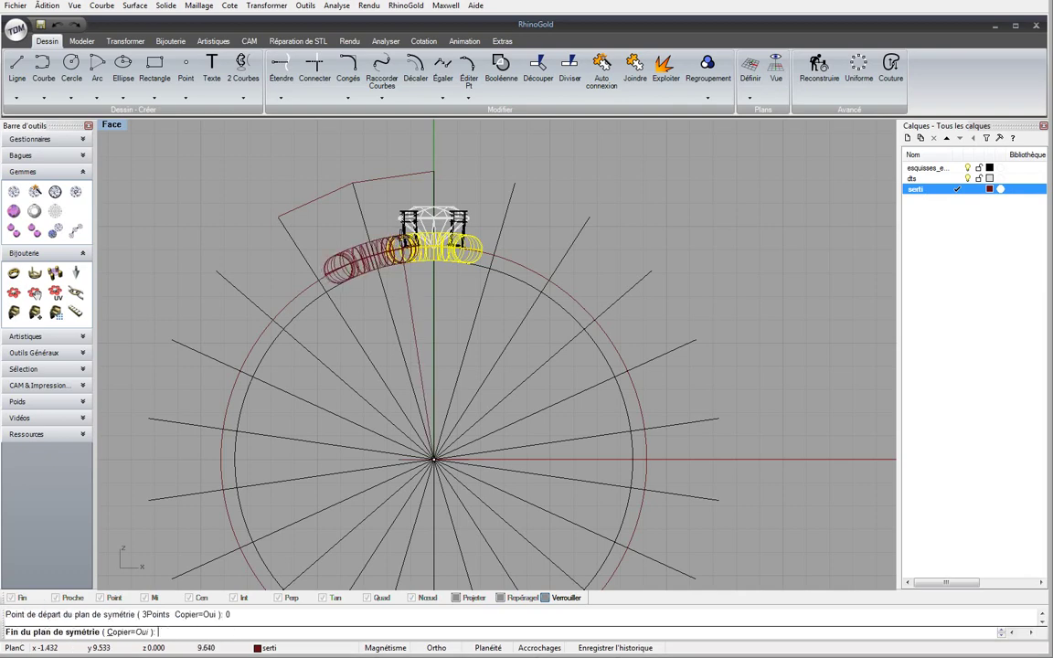
click(389, 182)
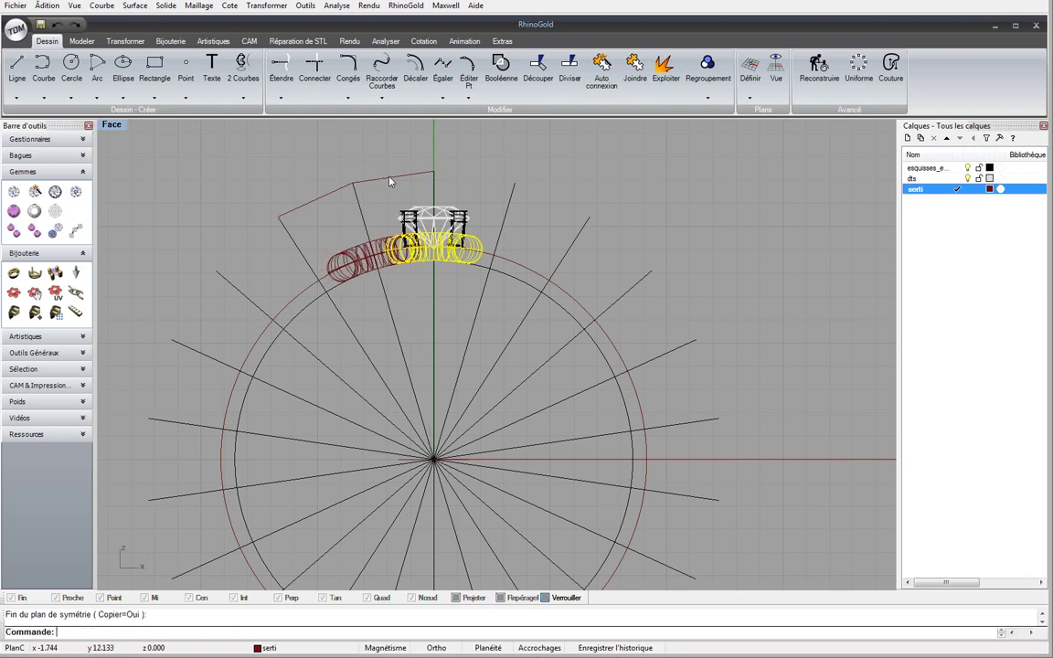
double_click(117, 130)
click(555, 135)
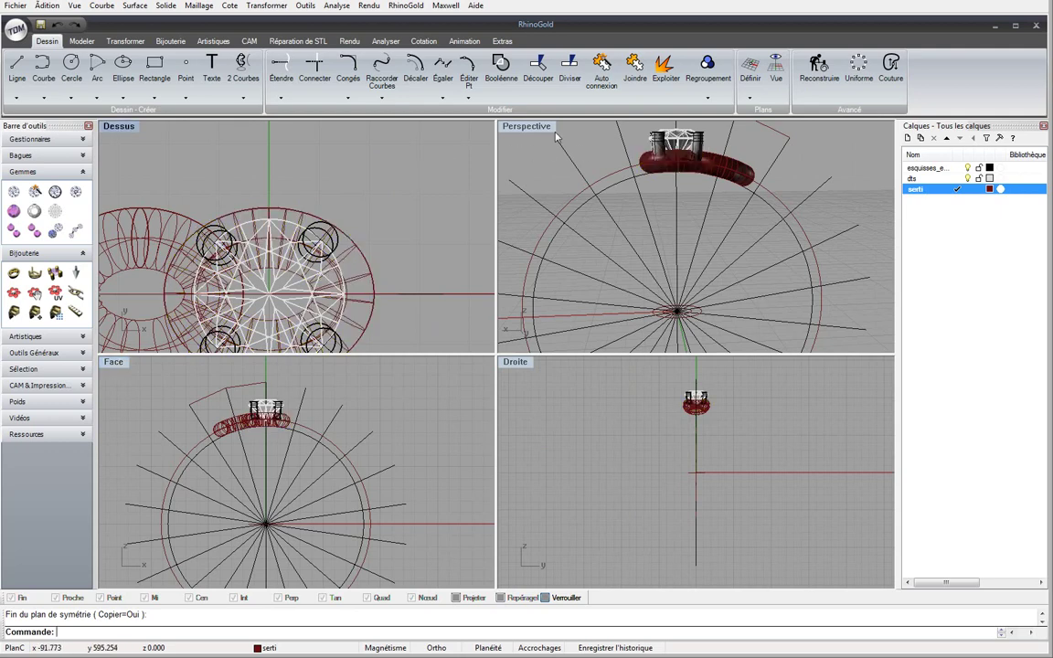
double_click(540, 129)
right_drag(628, 247, 235, 273)
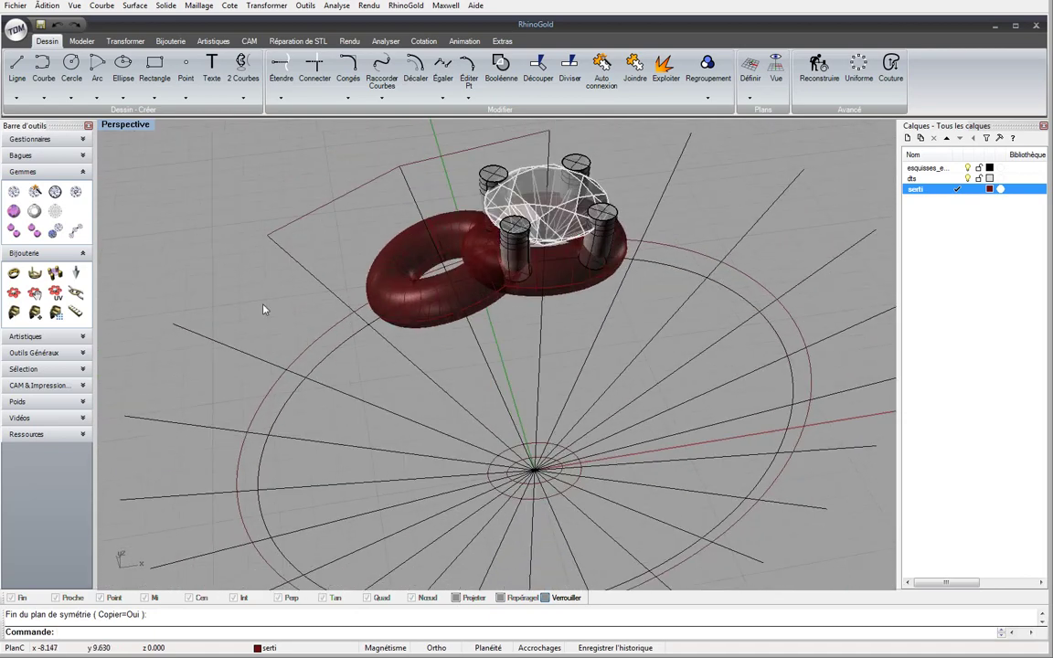
Undo the mirrored copy, guide lines, pipe, two-view curve and 0.6 offsets
double_click(140, 129)
key(Escape)
key(Escape)
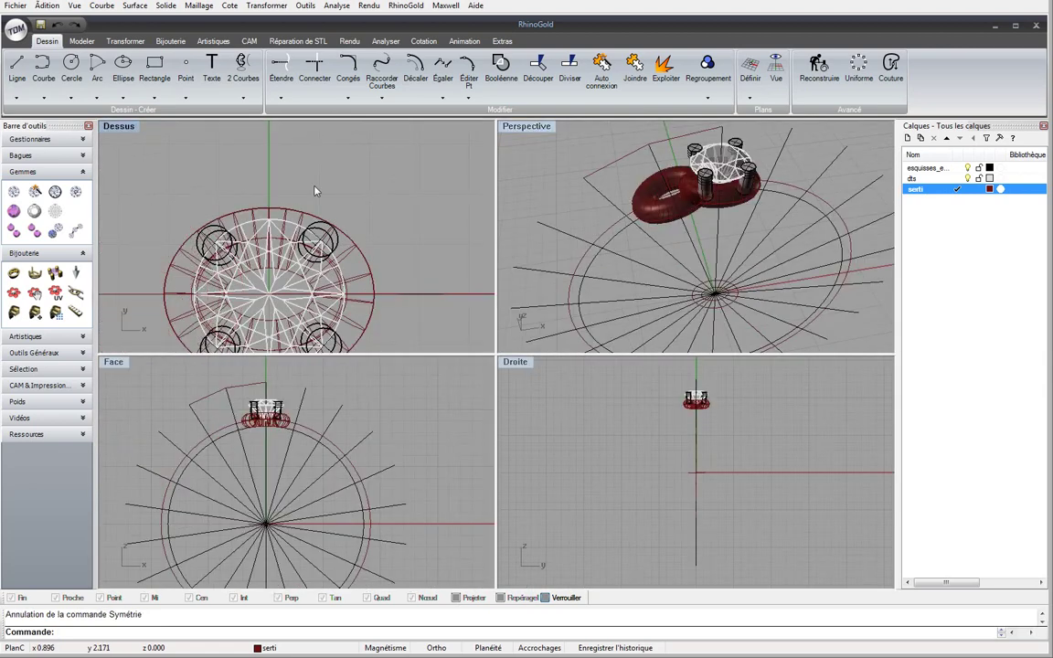
key(Delete)
scroll(315, 191, down, 3)
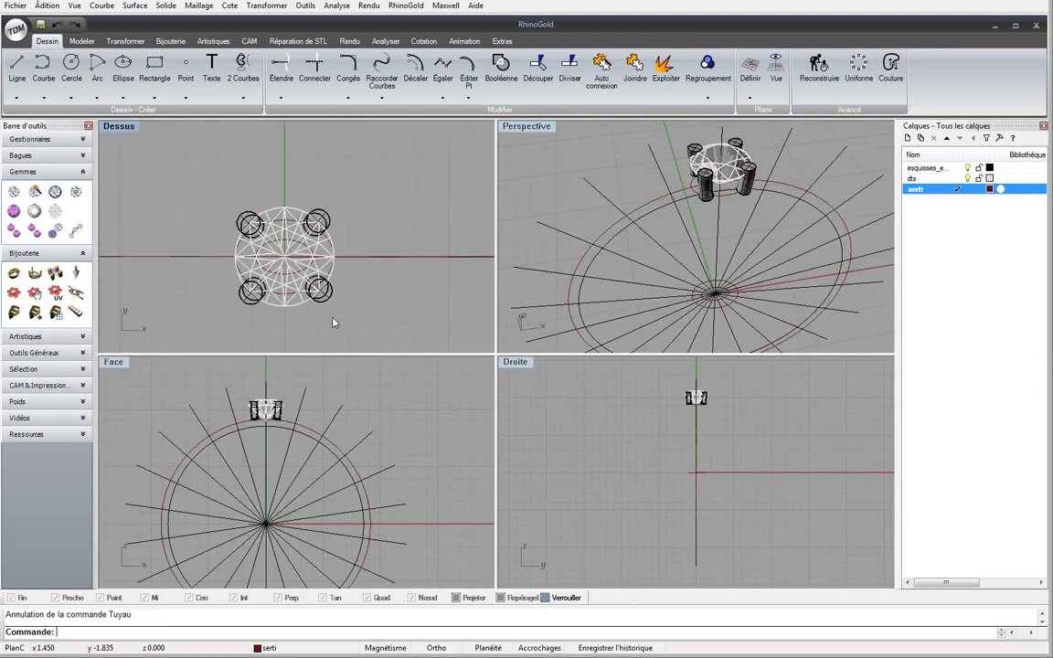
key(ctrl+z)
key(ctrl+z)
key(ctrl+z)
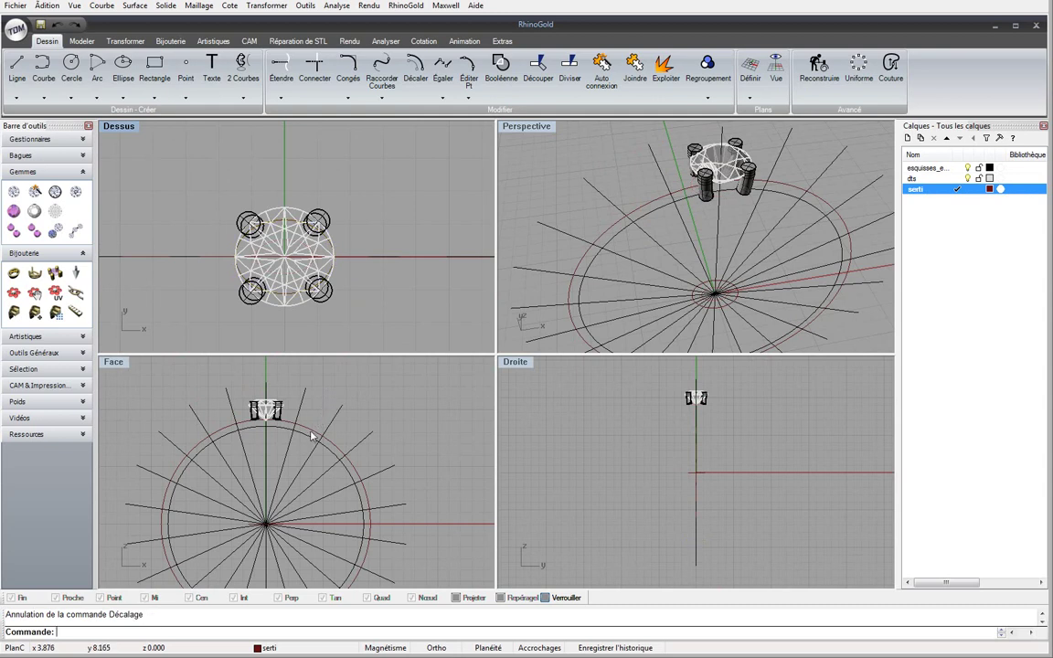
Offset the ring circle outward by 0.35 in the Face view
click(307, 435)
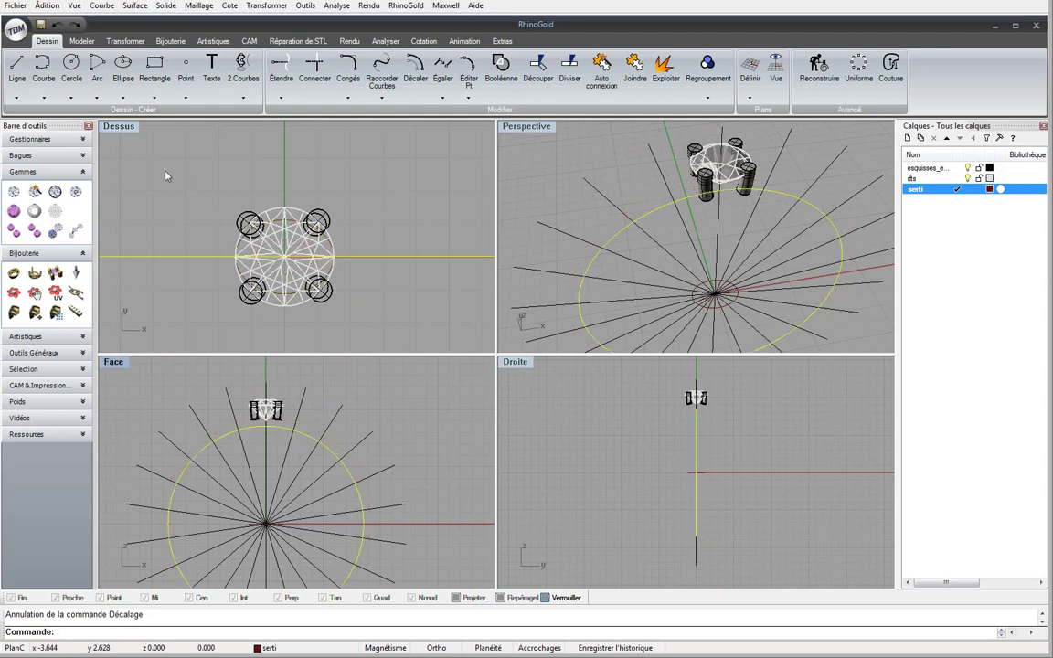
key(Return)
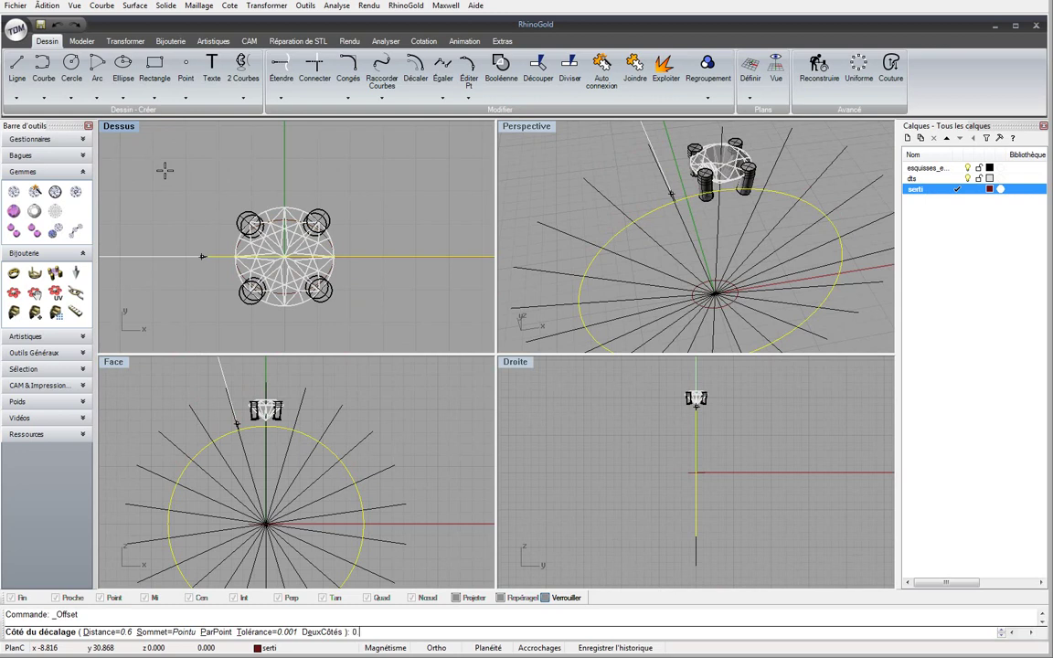
key(Return)
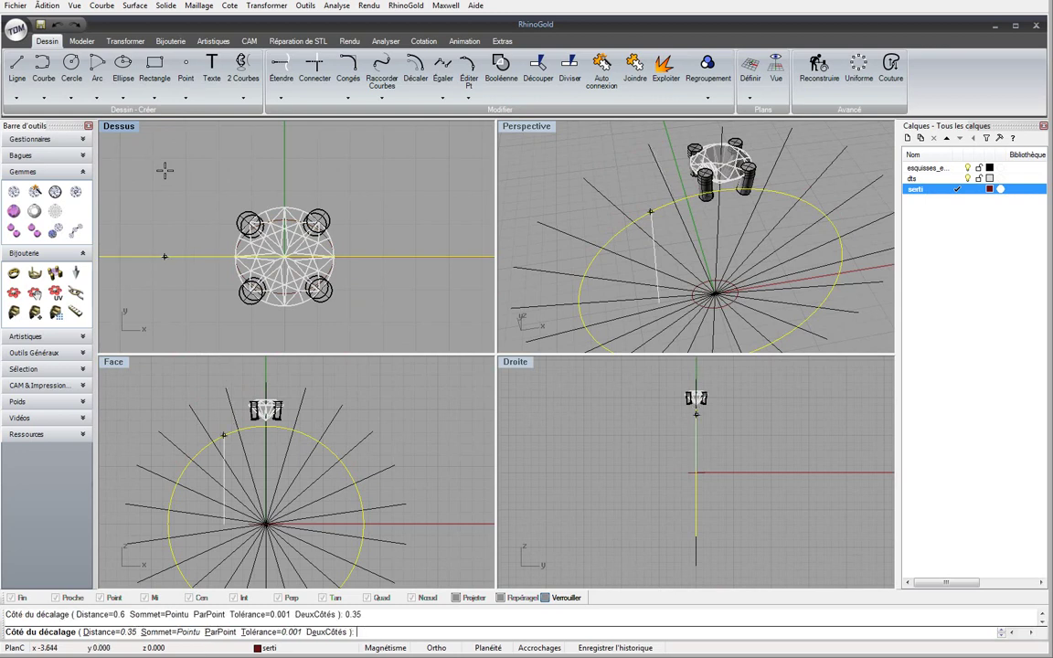
click(341, 381)
scroll(307, 286, up, 2)
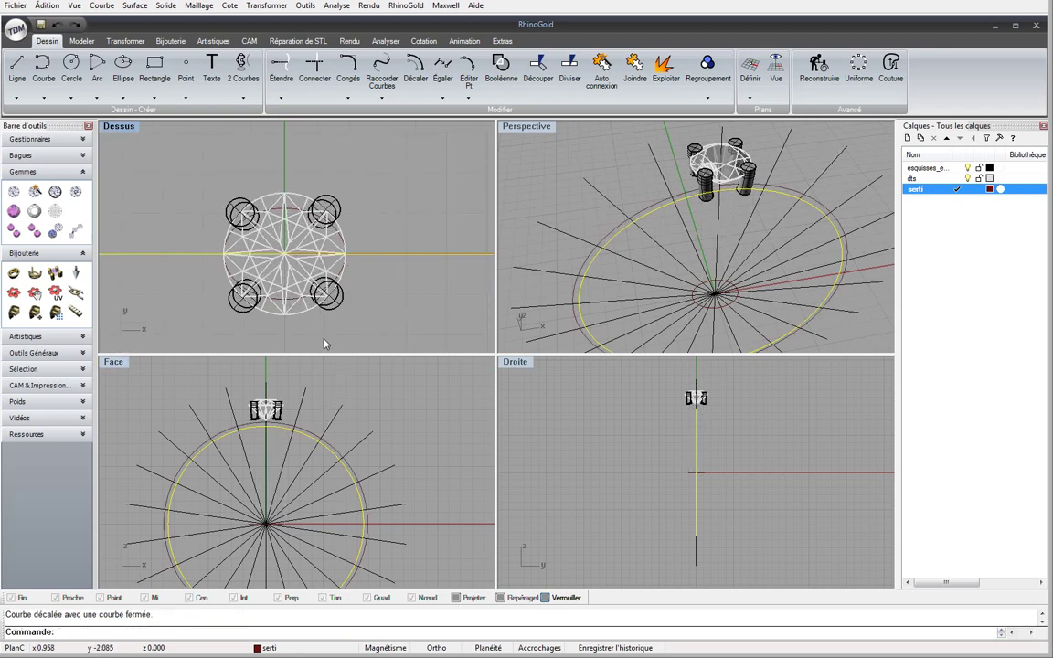
key(Escape)
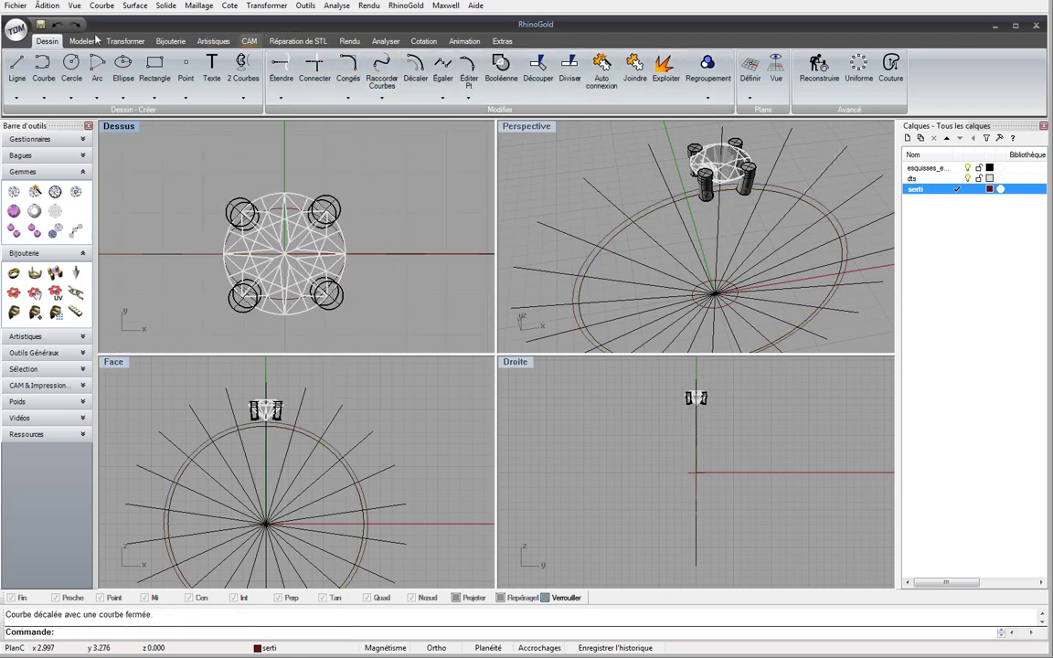
Create a curve from two views, using the oval in Dessus and the offset ring circle in Face
click(129, 42)
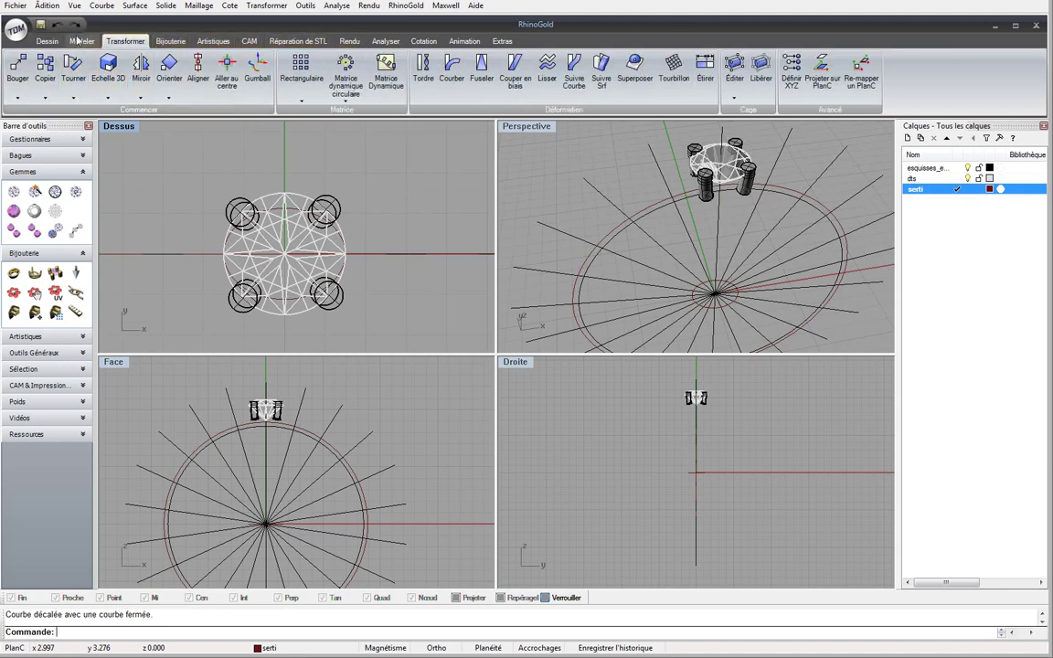
click(47, 41)
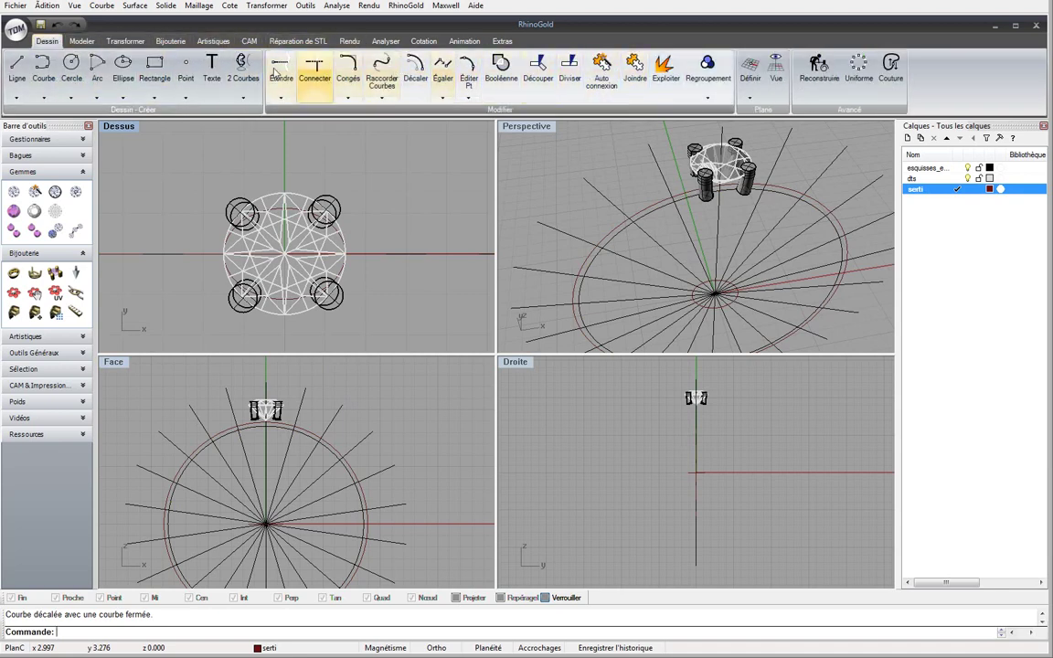
click(243, 70)
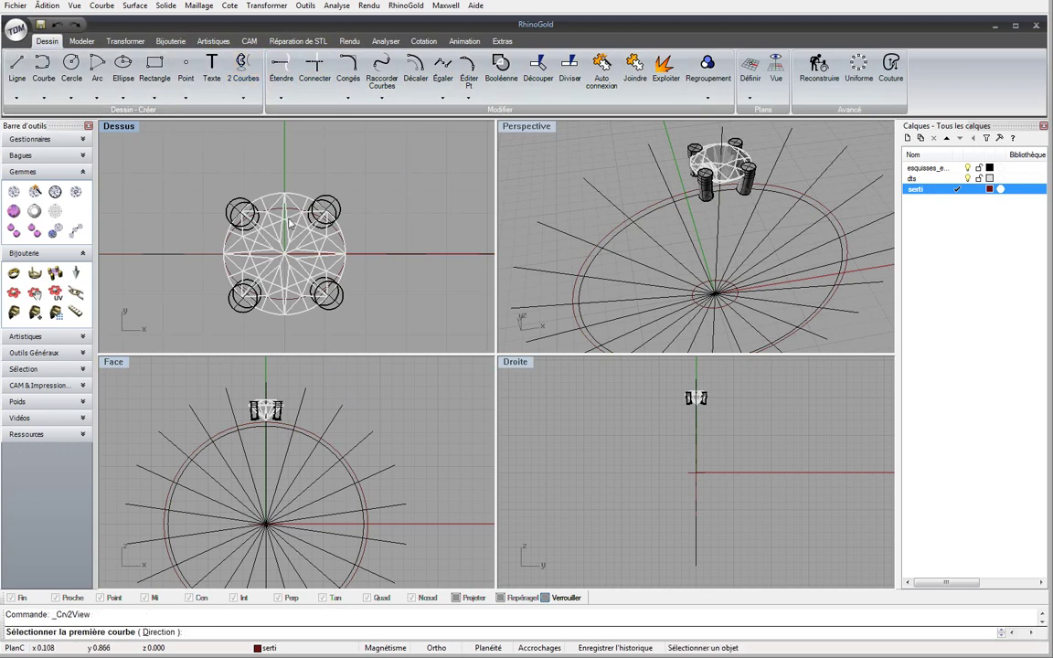
click(282, 314)
click(224, 428)
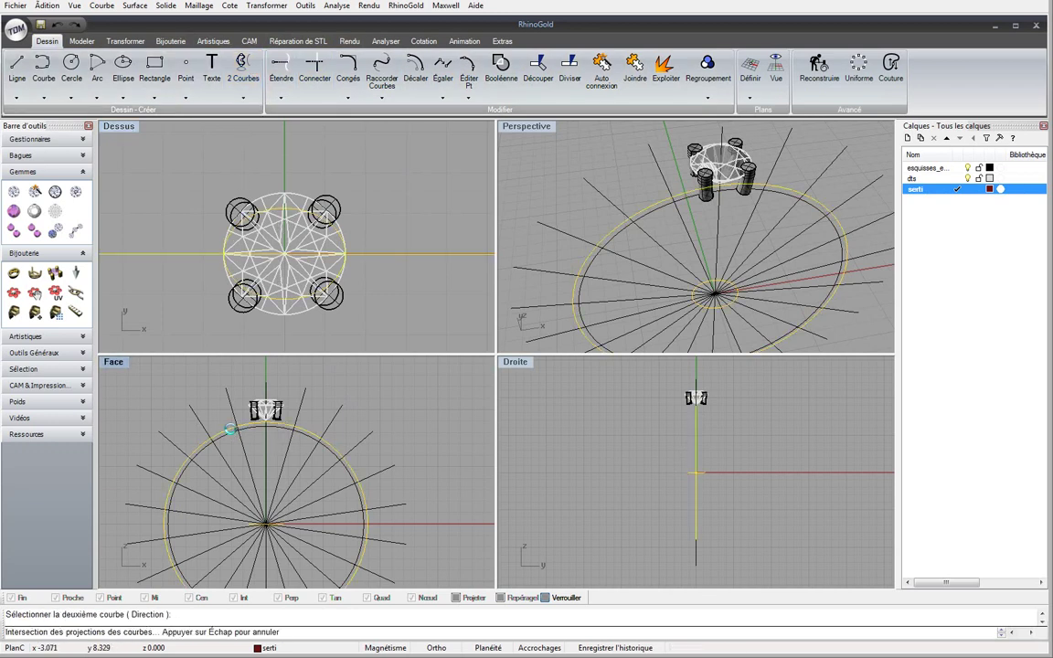
Pipe the new two-view oval curve with a 0.35 radius and check the resulting ring under the prongs in Perspective
click(725, 201)
right_click(639, 610)
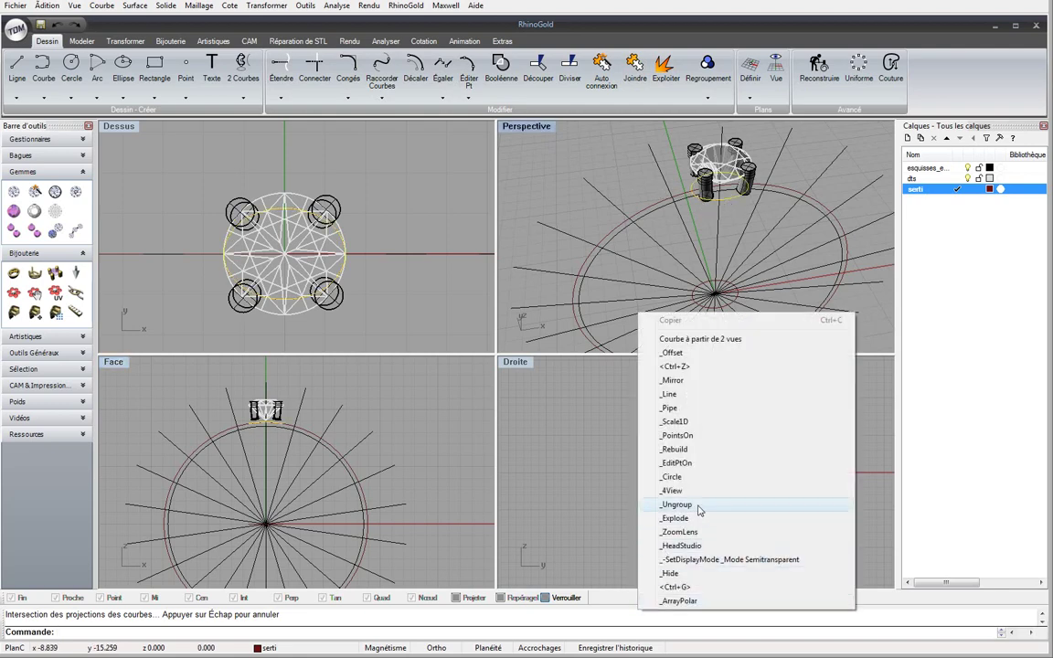
click(701, 408)
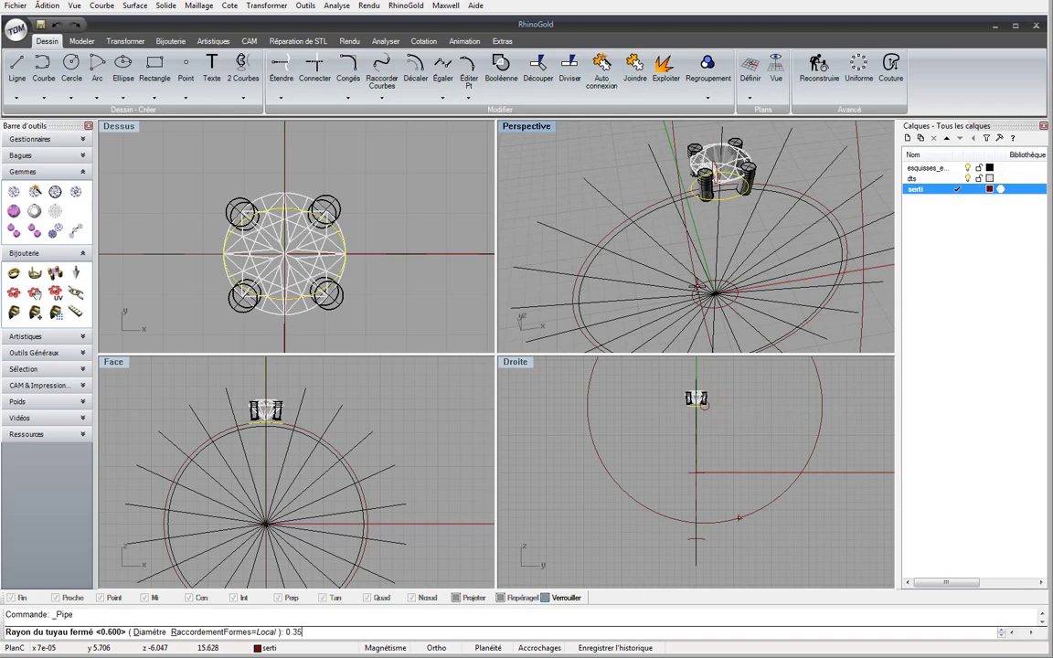
text(0.35)
key(Return)
key(Return)
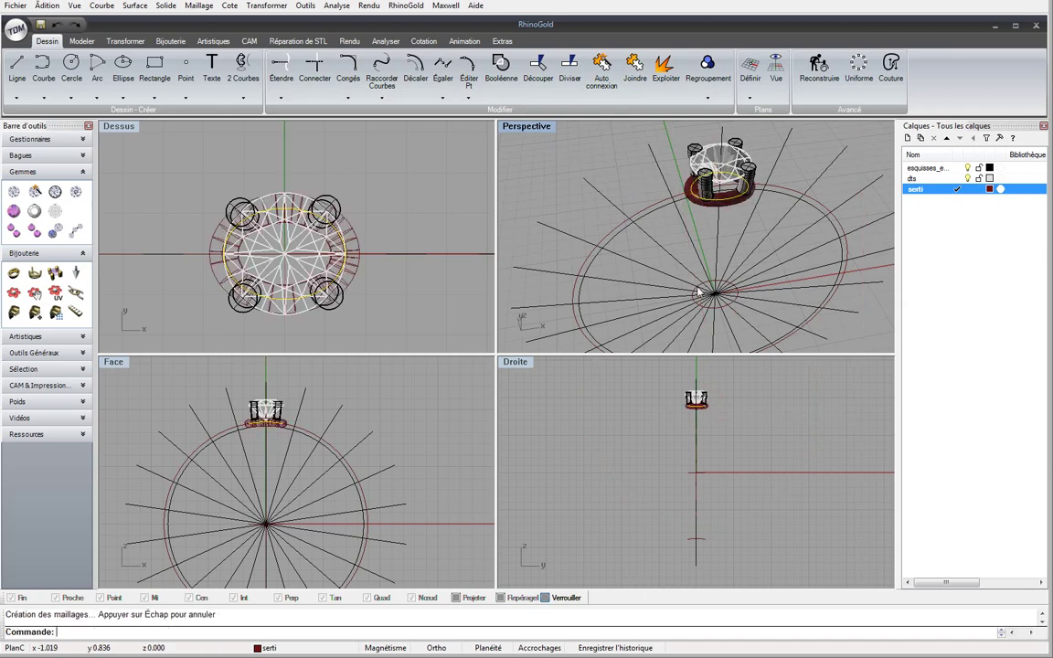
right_drag(541, 137, 696, 192)
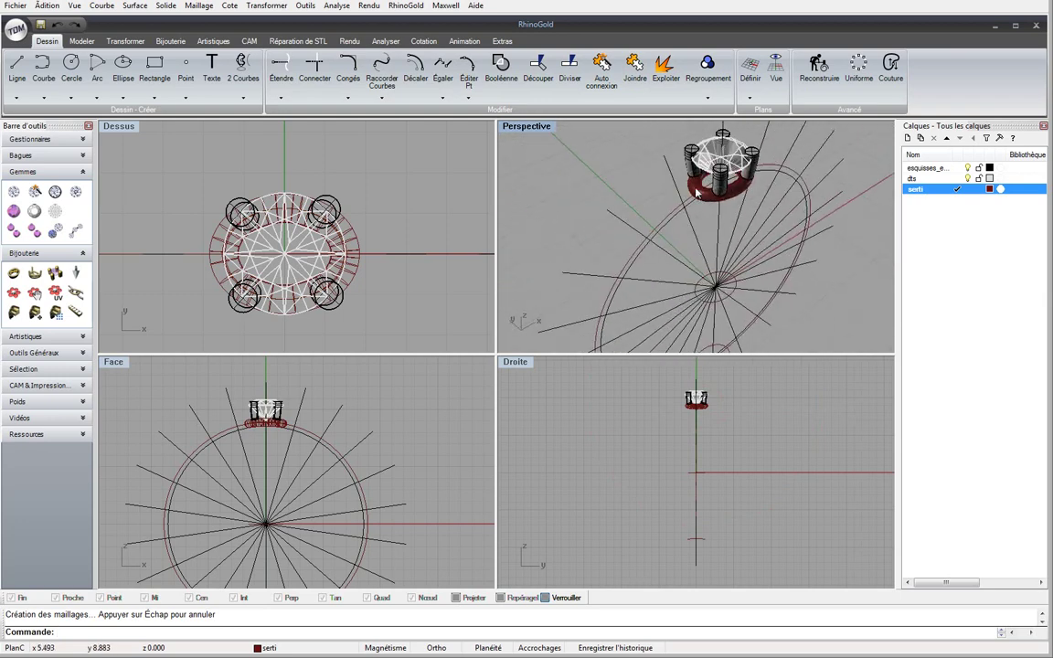
double_click(539, 128)
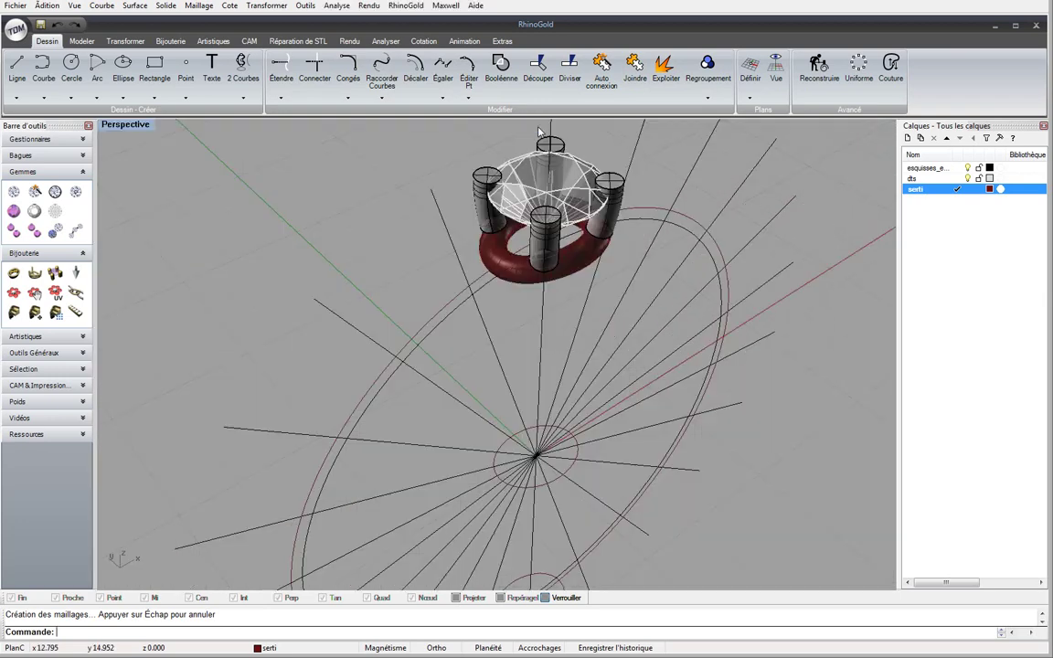
double_click(141, 127)
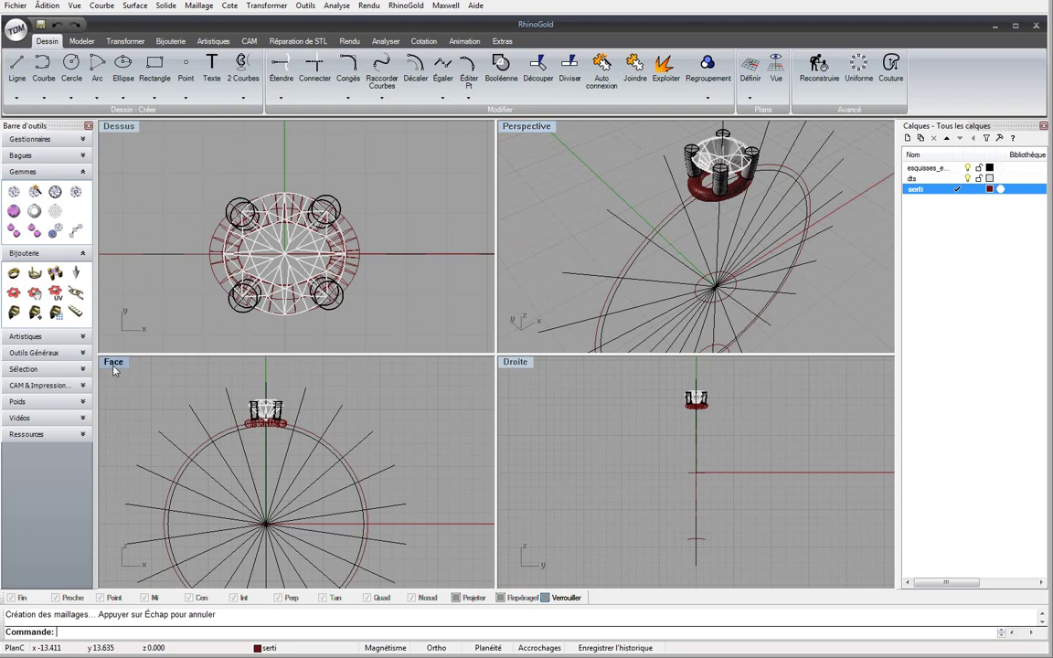
In the Face view, draw a line joining the outer end of the first left radial line to the top of the vertical line
double_click(113, 363)
scroll(301, 263, up, 5)
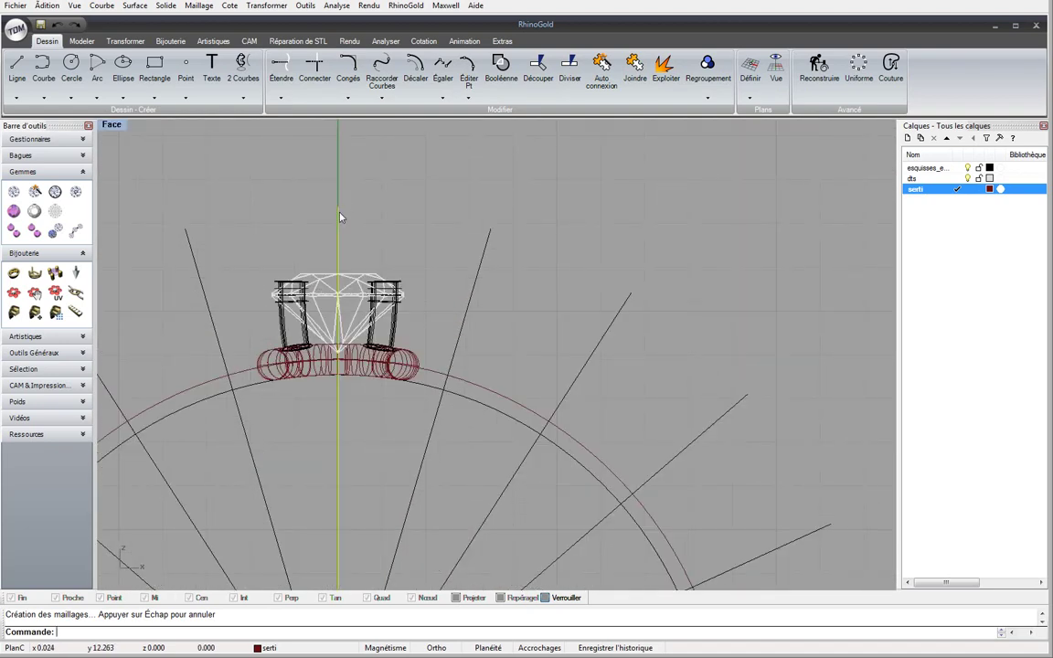
scroll(341, 216, down, 5)
click(16, 66)
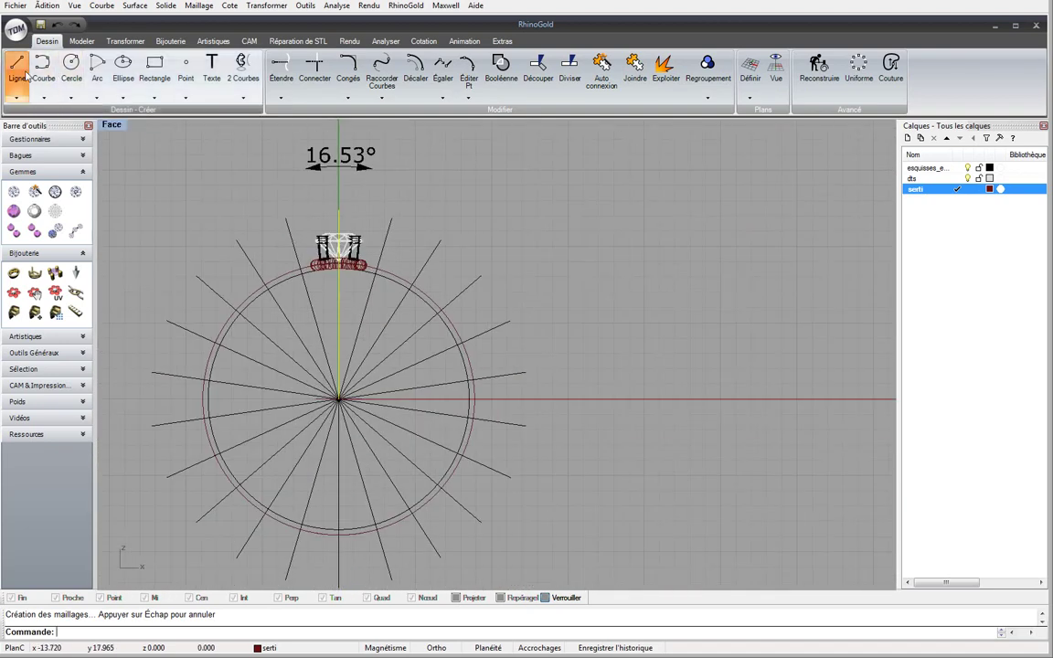
scroll(277, 183, up, 3)
click(292, 228)
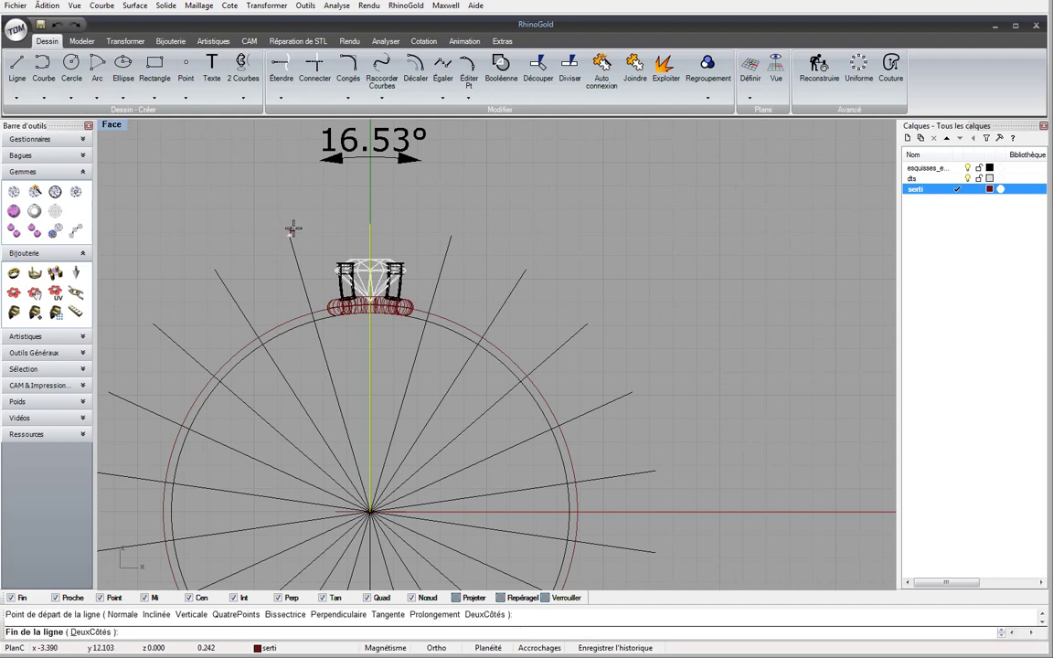
click(370, 225)
Draw a guide line from origin 0 to the midpoint of the short connecting line
right_click(273, 189)
click(305, 215)
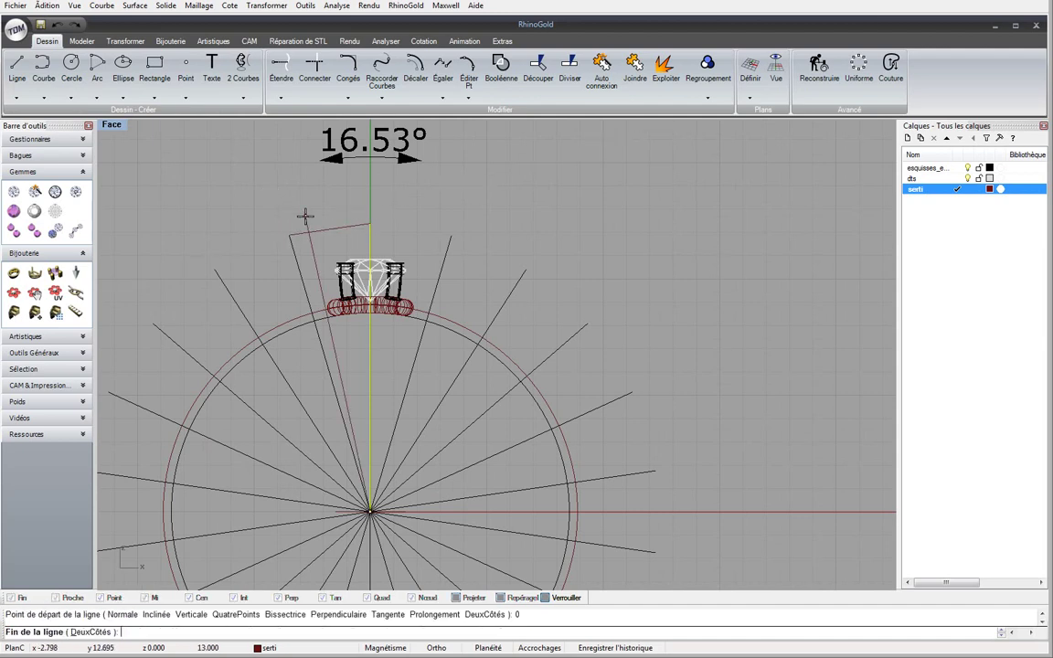
click(323, 236)
Mirror a copy of the guide line across the vertical axis, starting the mirror plane at origin 0
scroll(366, 269, up, 2)
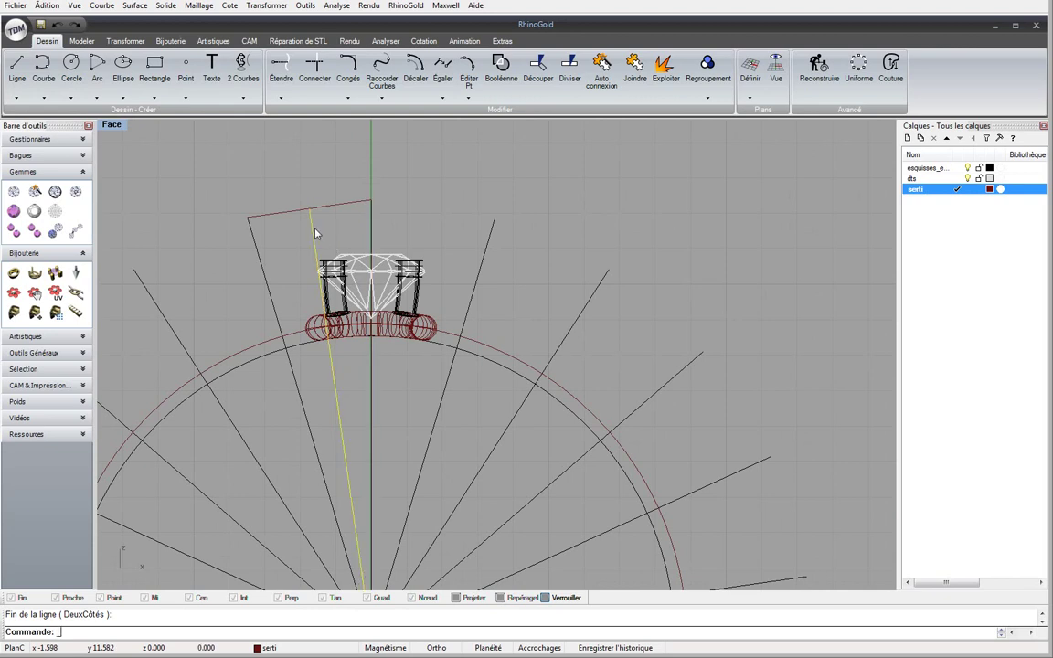
key(Return)
text(0)
key(Return)
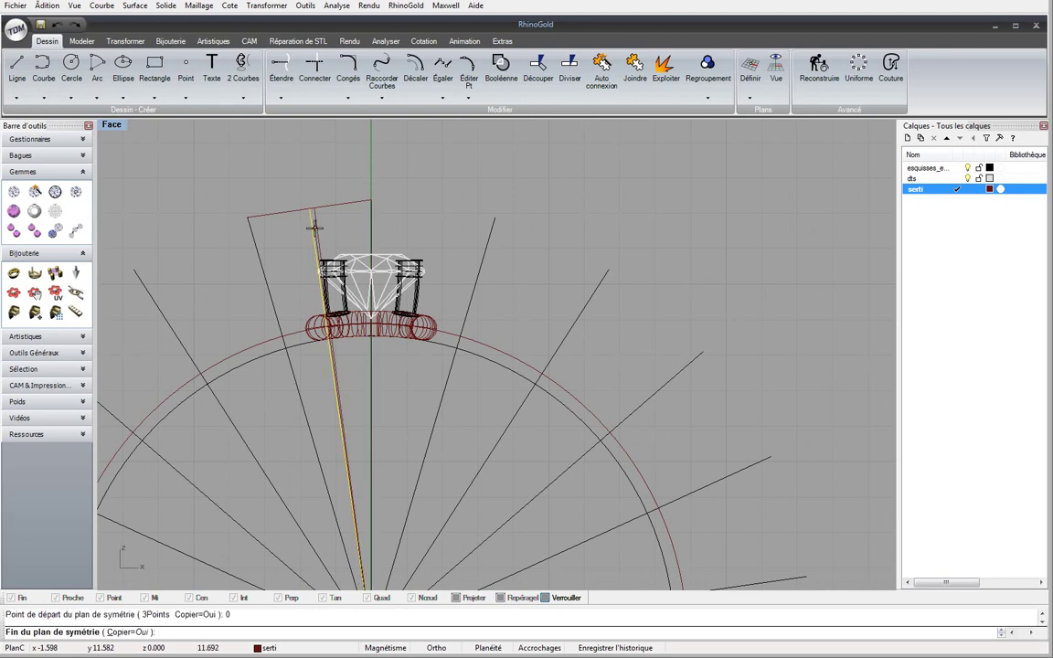
click(370, 173)
shift+click(429, 220)
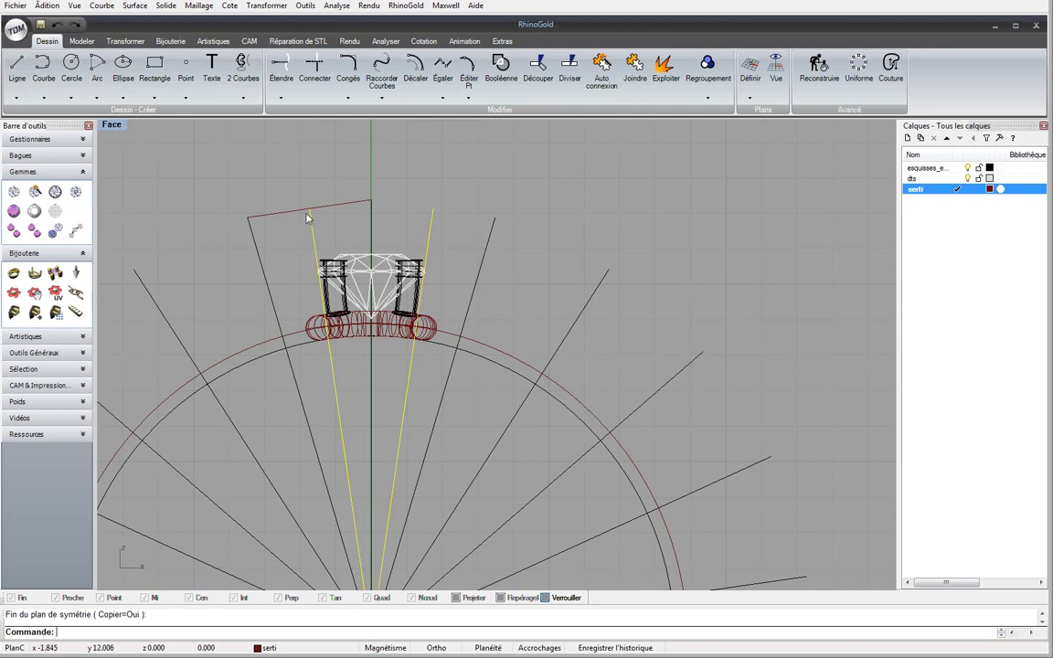
Compare the diamond's girdle with the guide lines and polar-array the diamond around origin 0 with 22 elements over 360 degrees
click(356, 259)
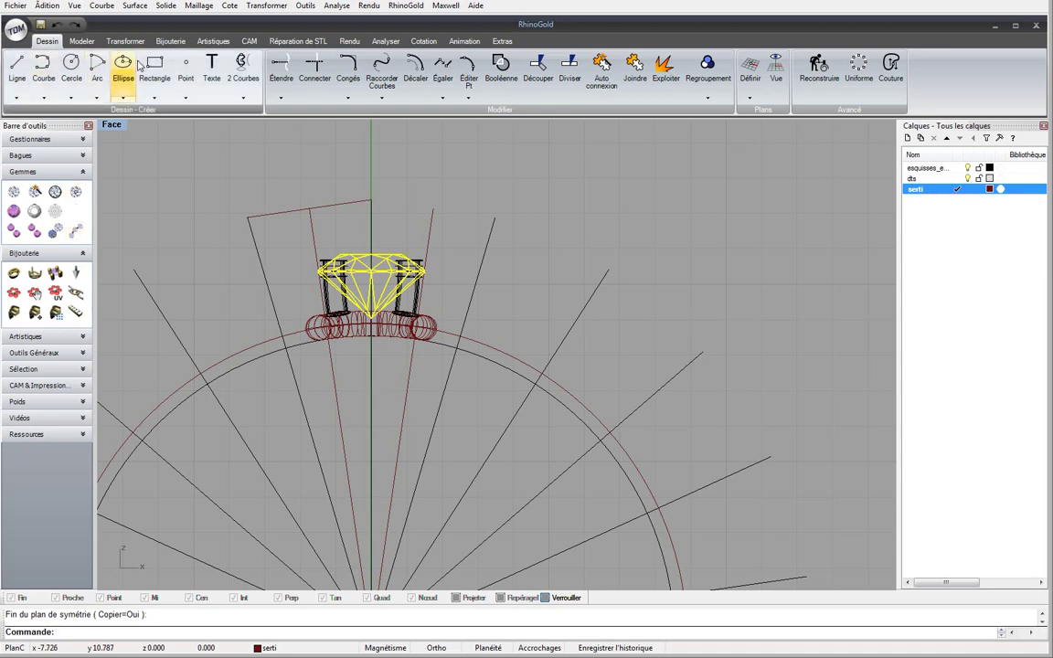
scroll(420, 290, up, 5)
scroll(448, 252, up, 5)
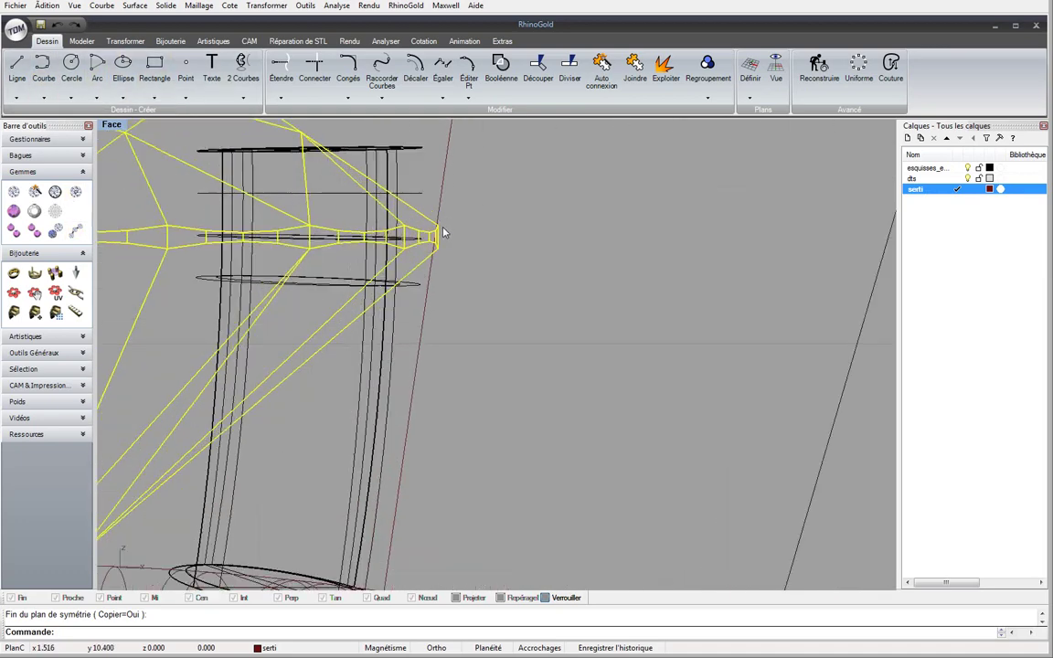
scroll(433, 240, down, 5)
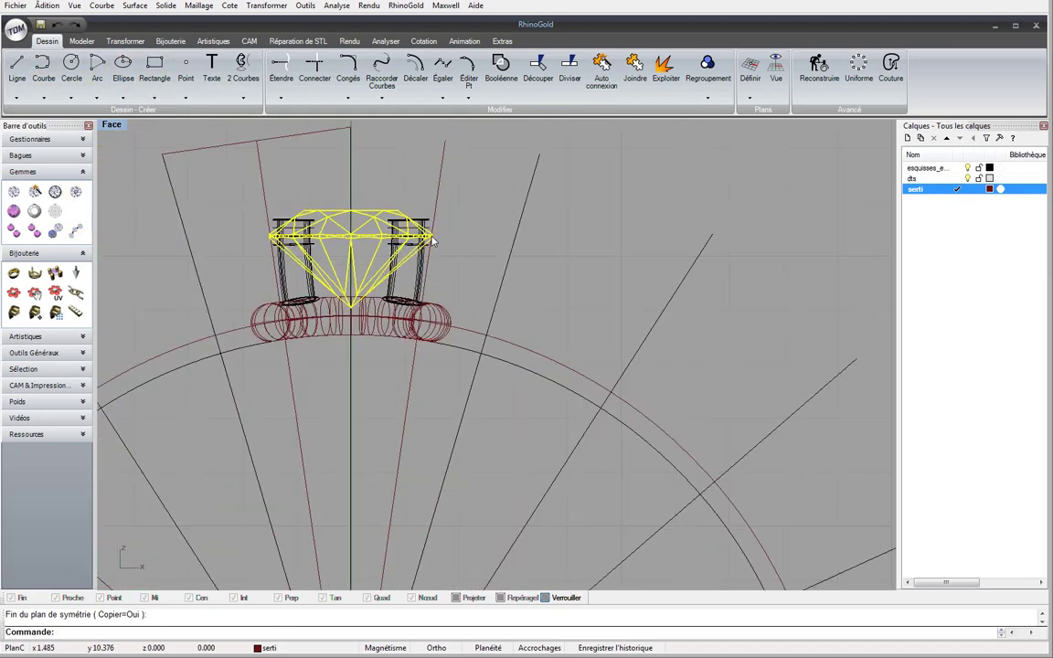
scroll(389, 245, down, 8)
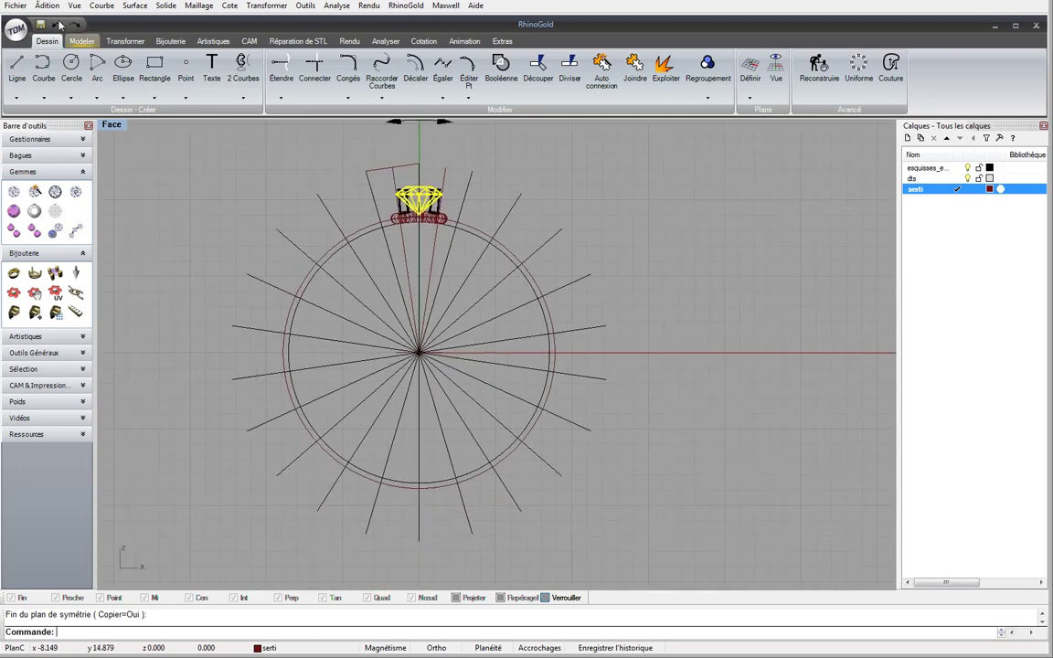
click(80, 41)
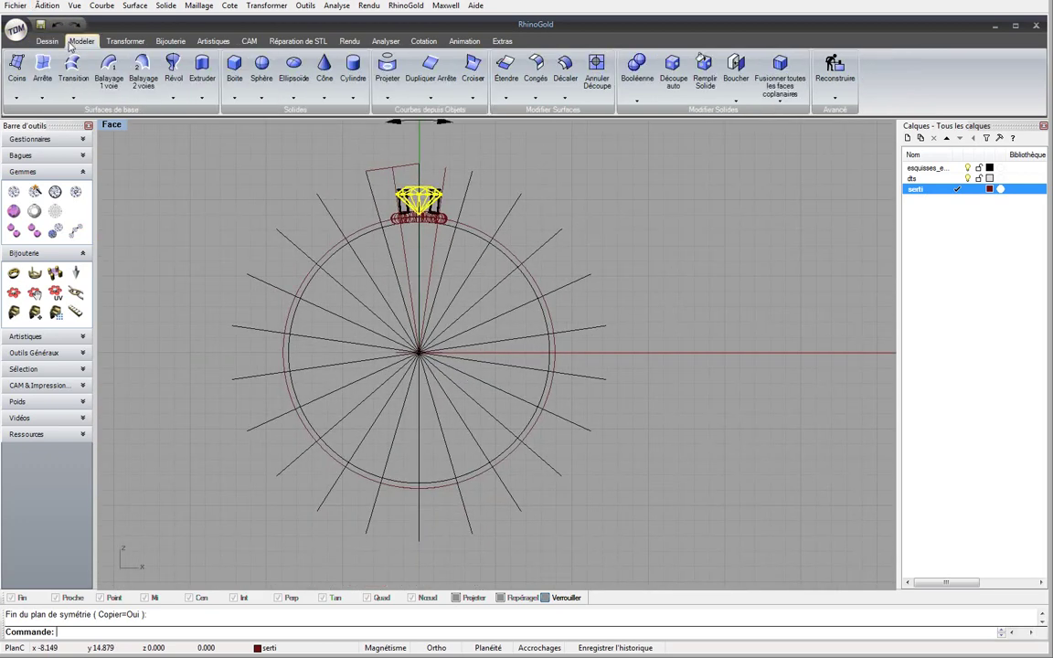
click(125, 41)
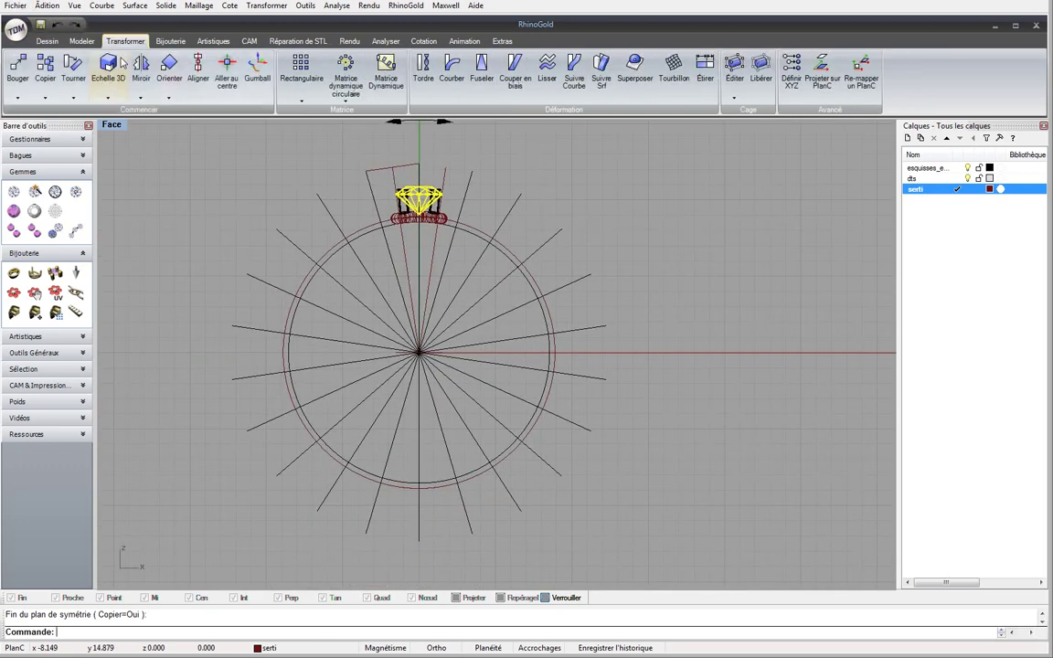
click(347, 91)
text(0)
key(Return)
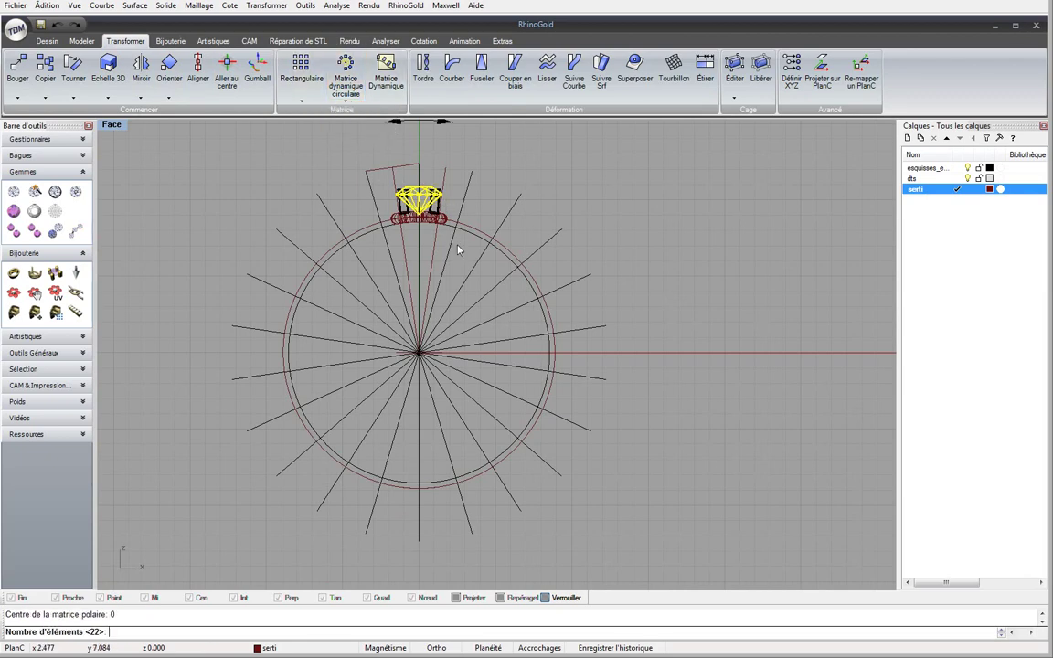
text(22)
key(Return)
key(Return)
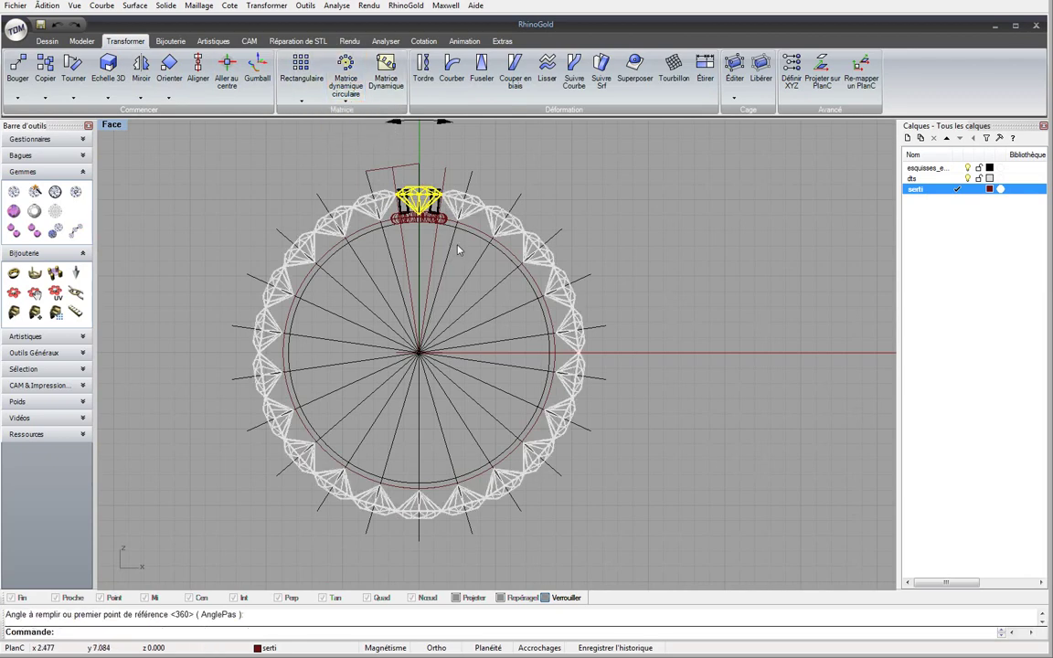
Check the overlap between neighbouring diamonds and move the original diamond slightly upward along the vertical axis
scroll(411, 219, up, 10)
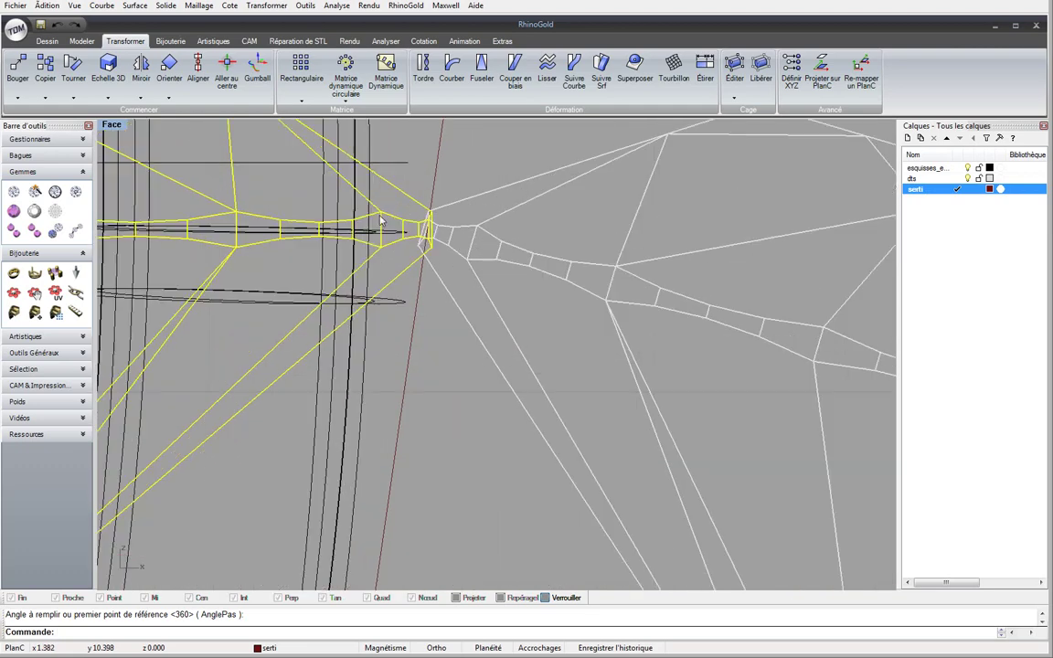
scroll(382, 221, down, 6)
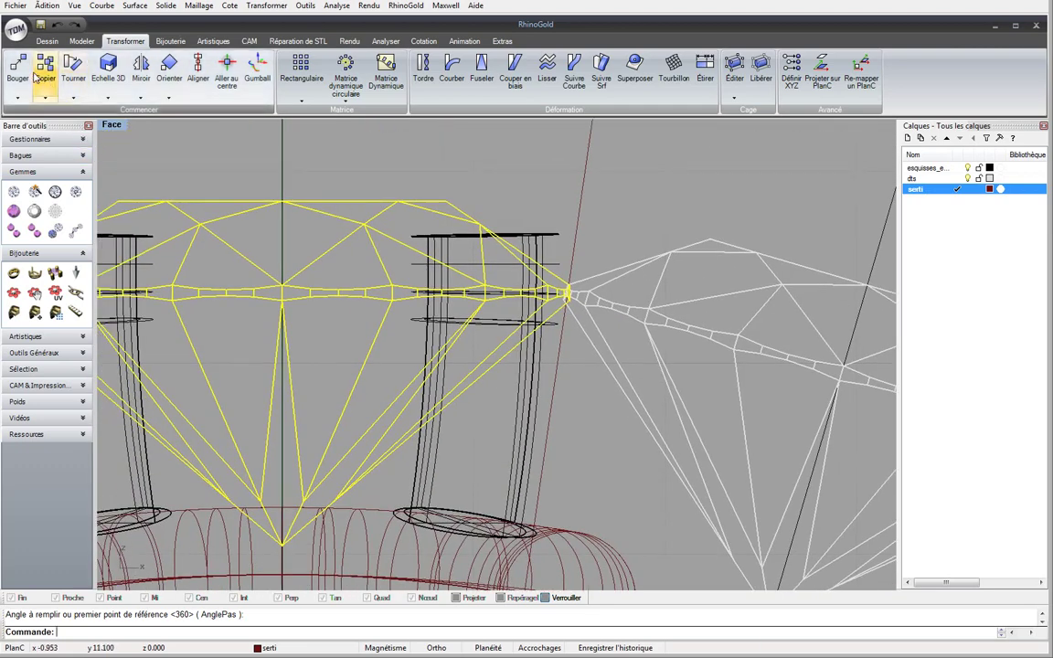
click(35, 78)
click(329, 183)
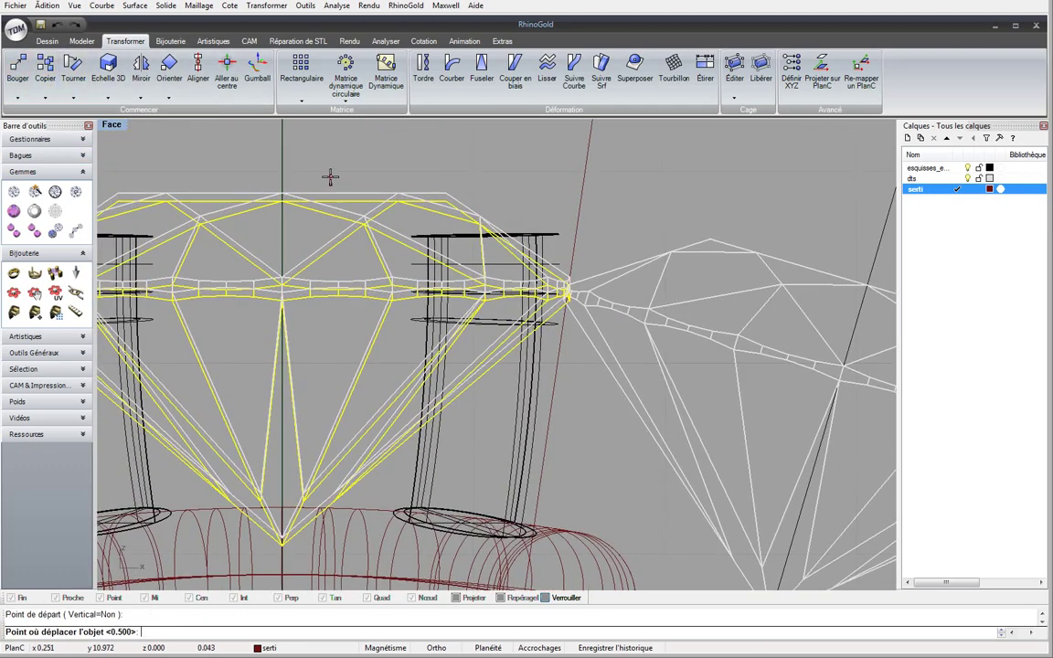
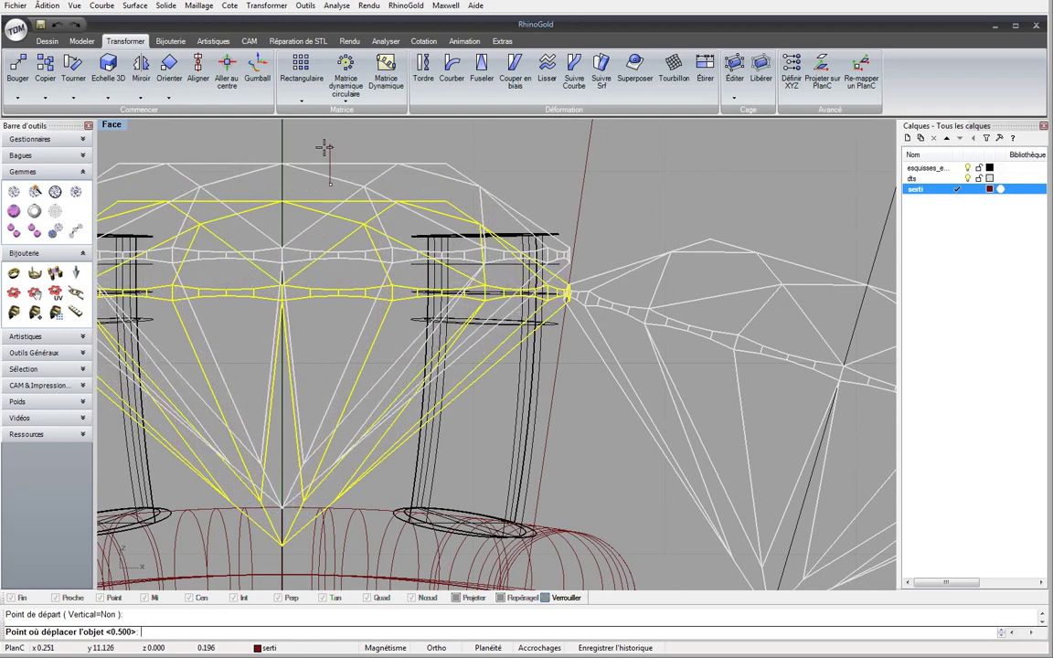
Undo the original diamond's upward move and its polar array, and set history to always record
click(323, 150)
scroll(323, 151, down, 5)
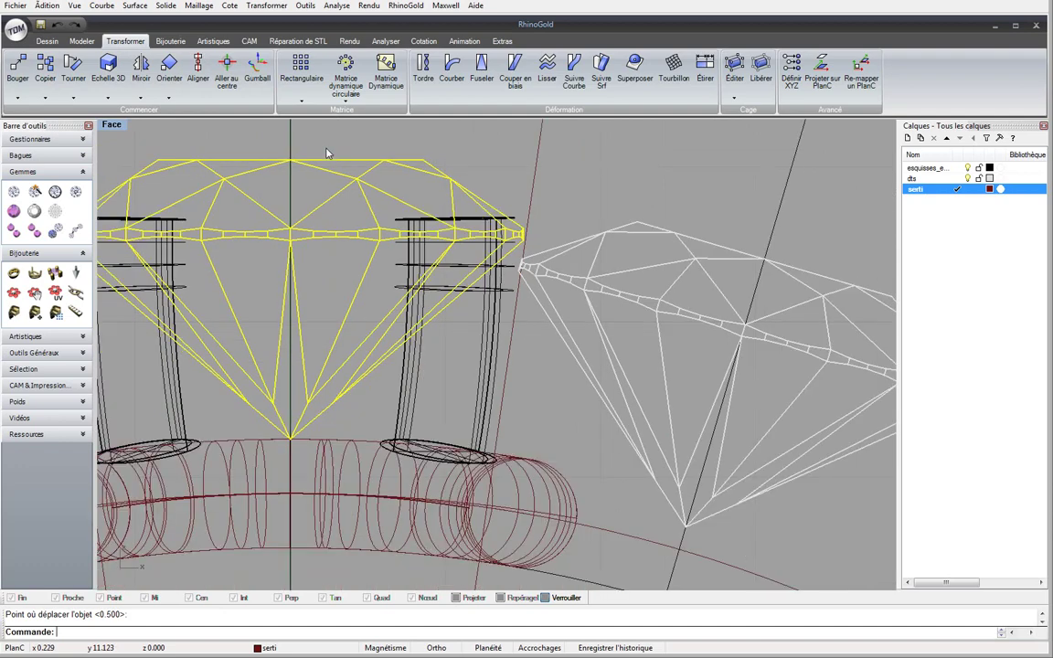
key(Escape)
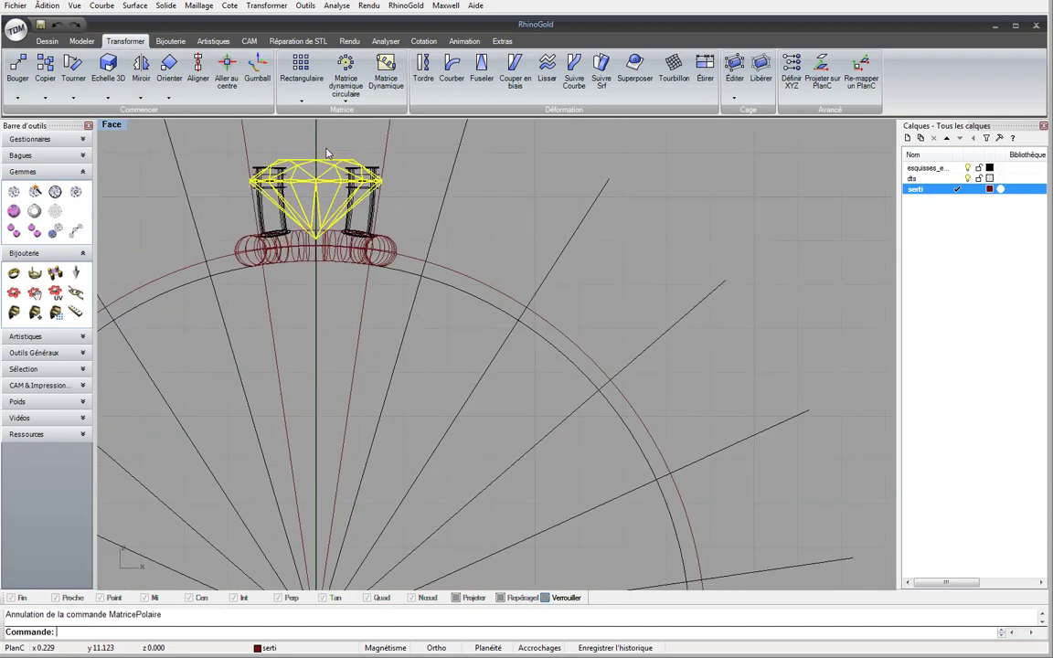
right_click(608, 648)
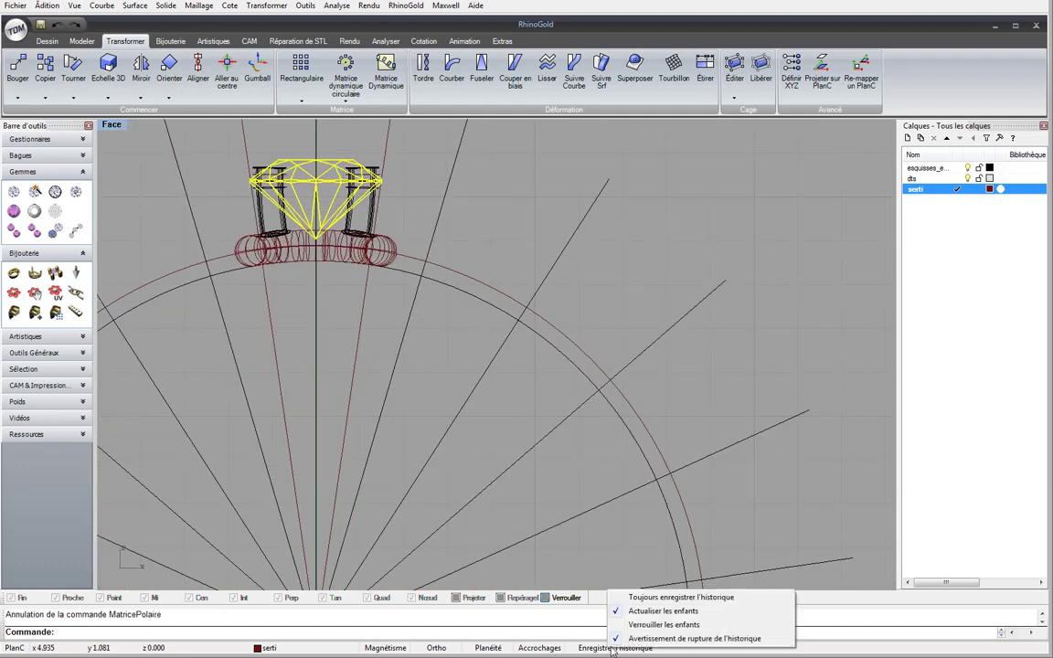
click(640, 597)
Polar-array the top diamond around origin 0 with 22 elements over 360 degrees
right_drag(352, 207, 426, 262)
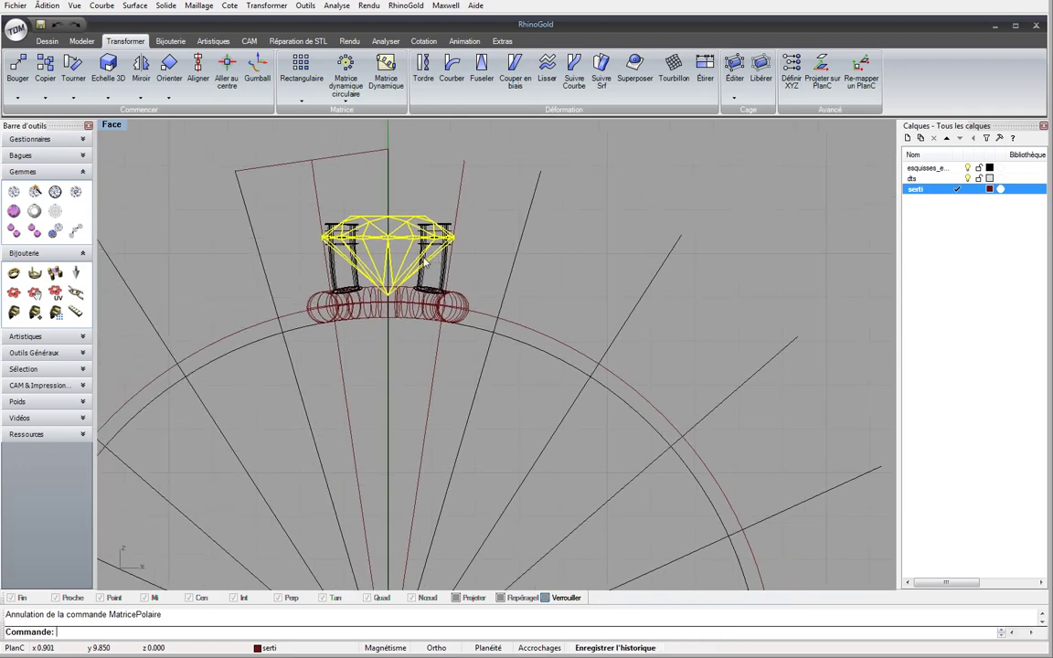
click(415, 245)
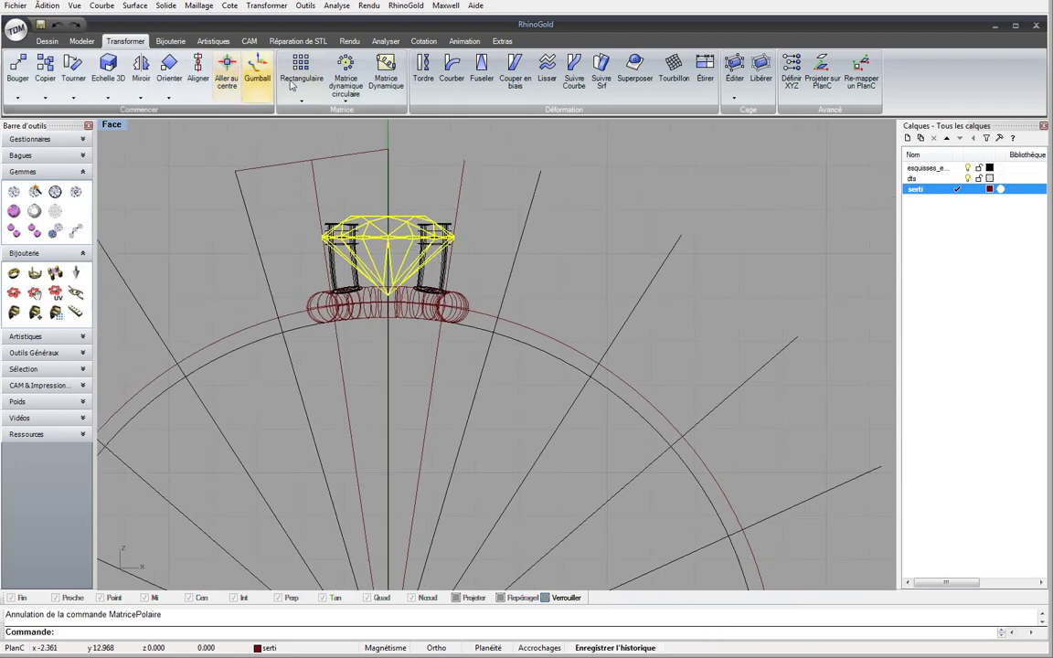
right_click(428, 276)
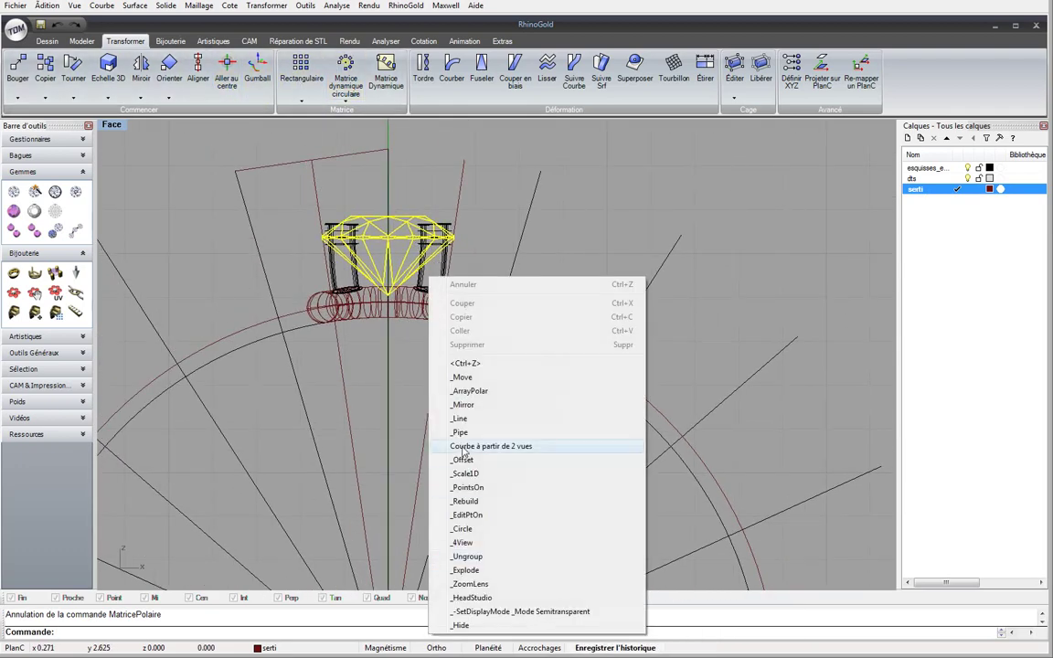
click(470, 391)
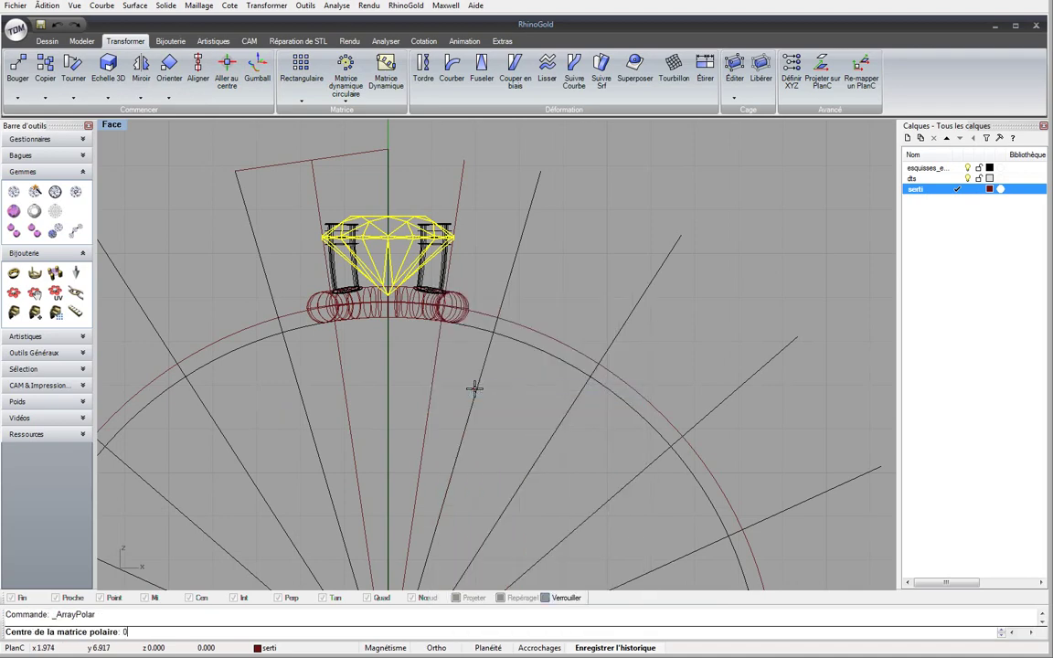
text(0)
key(Return)
key(Return)
key(Return)
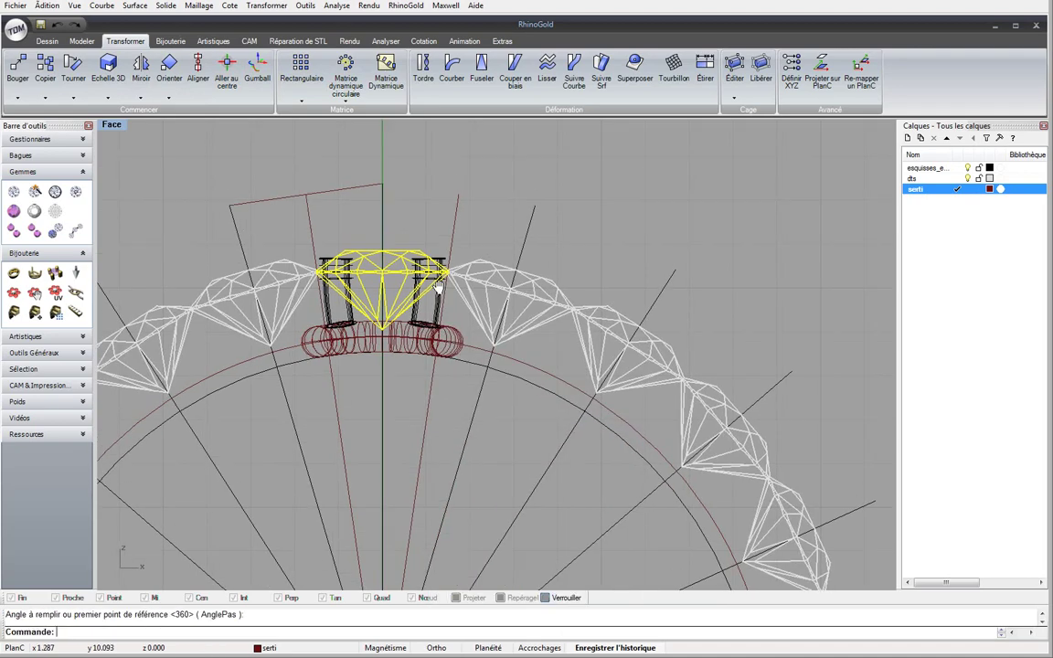
Move the original diamond straight up about 0.25 mm, then check the spacing between the stones and the prongs
scroll(438, 288, up, 5)
click(17, 73)
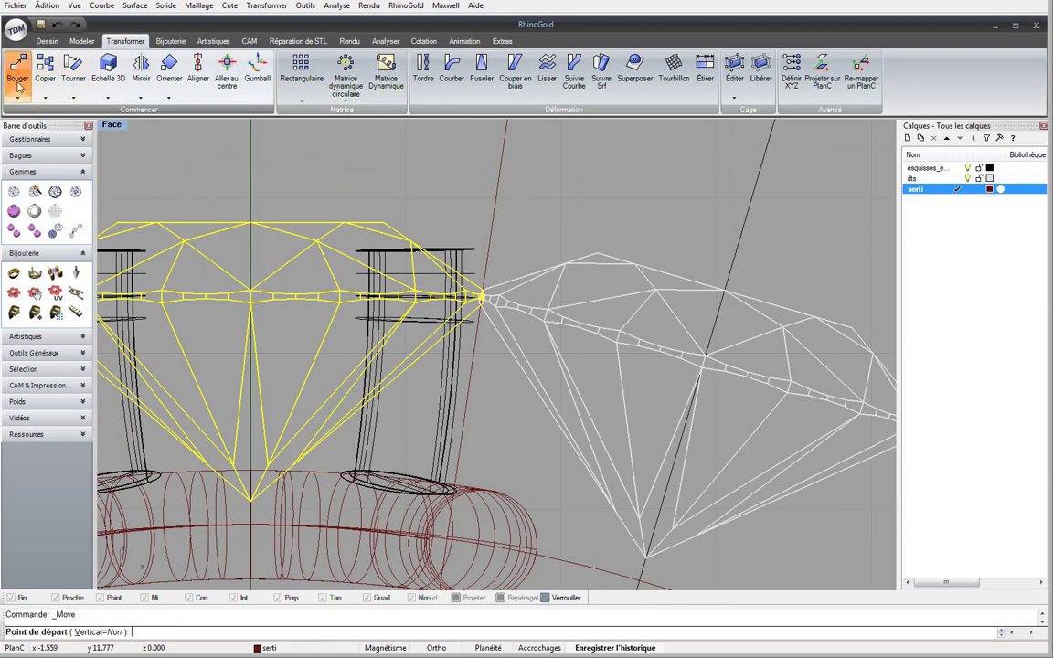
click(366, 245)
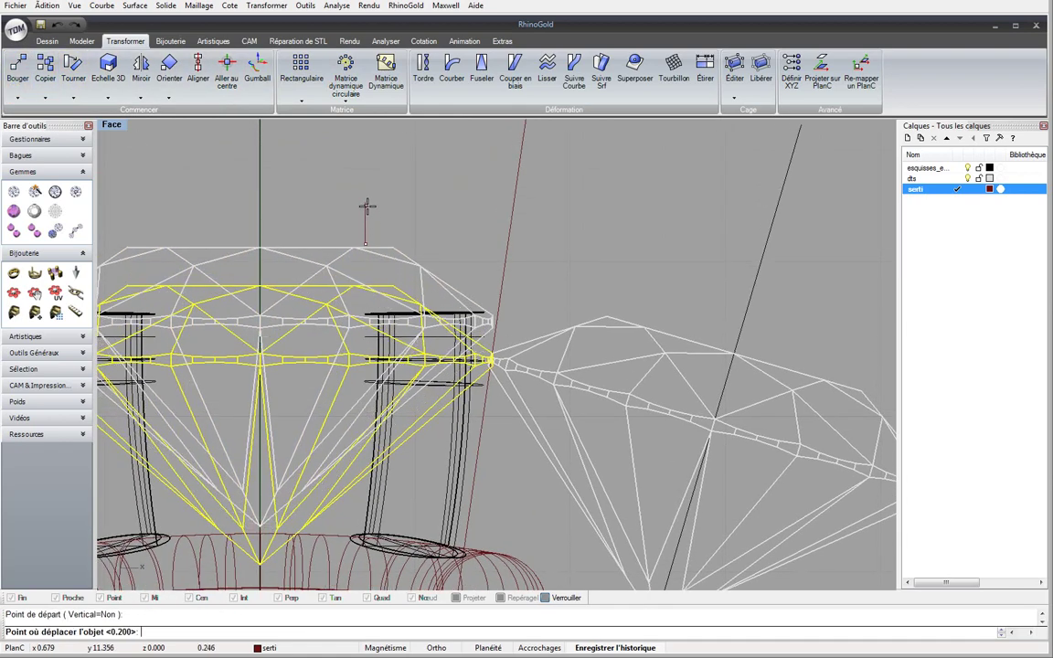
click(366, 207)
scroll(415, 246, down, 8)
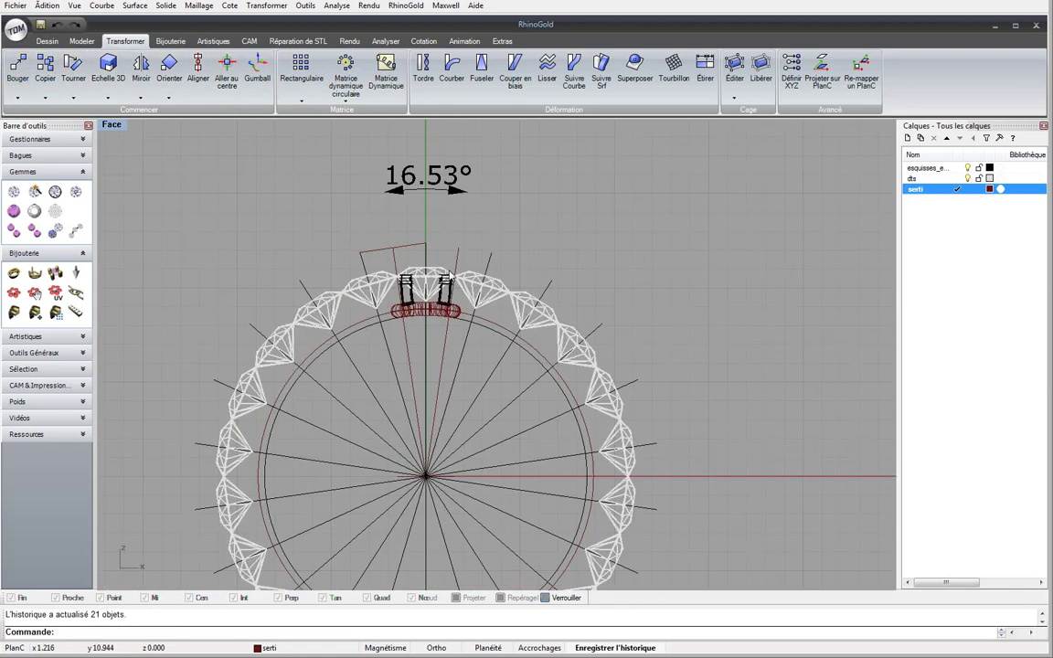
double_click(113, 128)
double_click(551, 194)
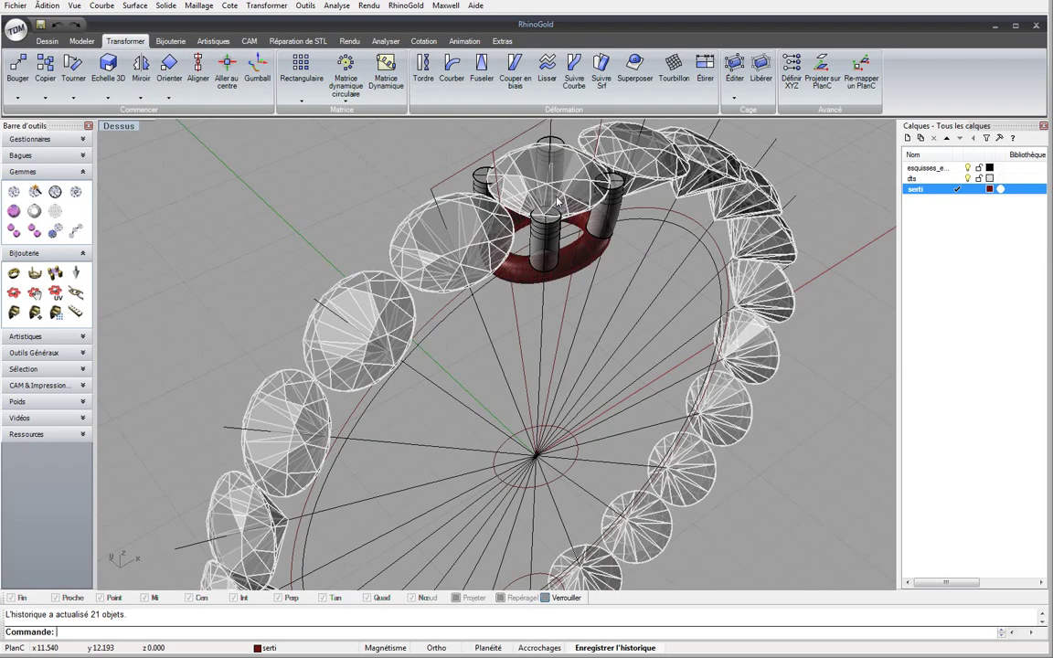
right_drag(557, 202, 461, 221)
scroll(522, 225, up, 6)
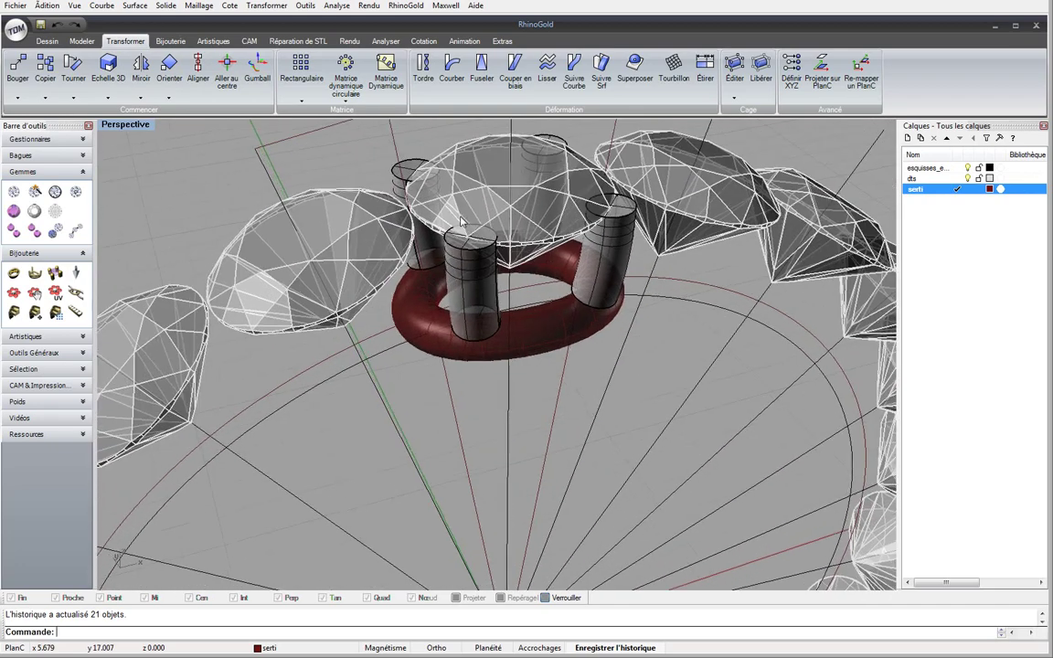
Draw a circle over the outer outline of the prong at the negative-X, positive-Y corner in the top view, centred on that outline
double_click(121, 126)
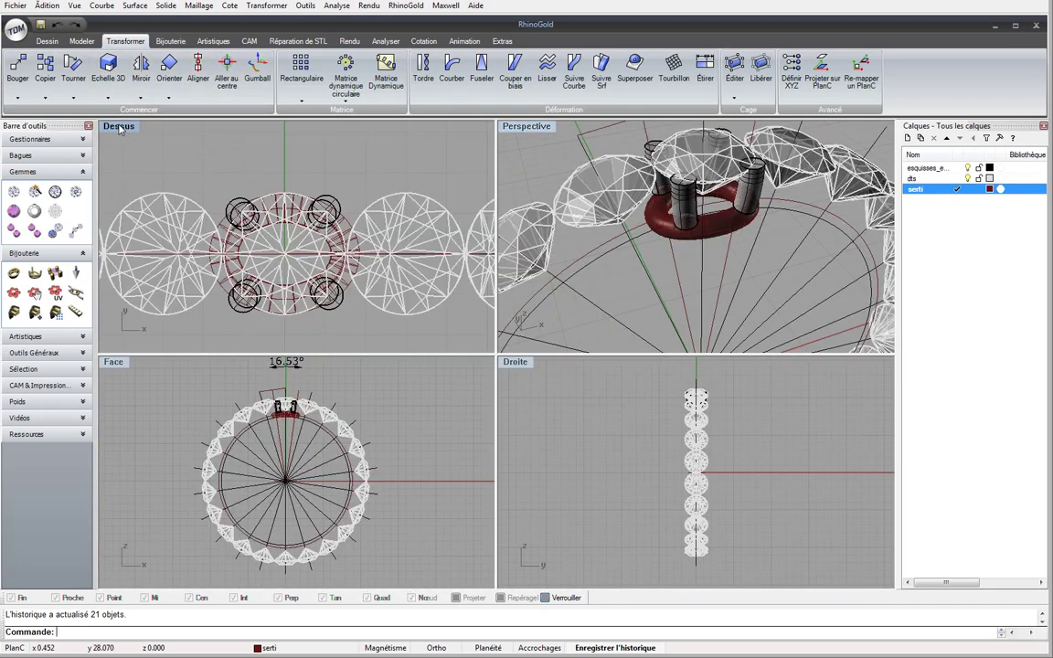
double_click(119, 127)
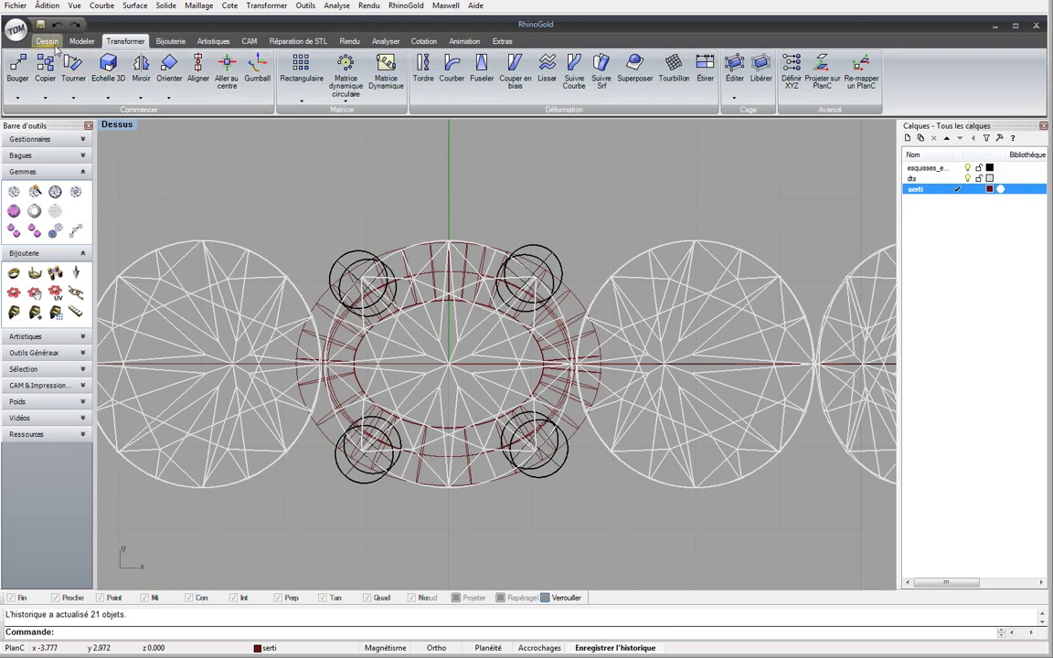
click(48, 41)
click(71, 66)
scroll(361, 272, up, 3)
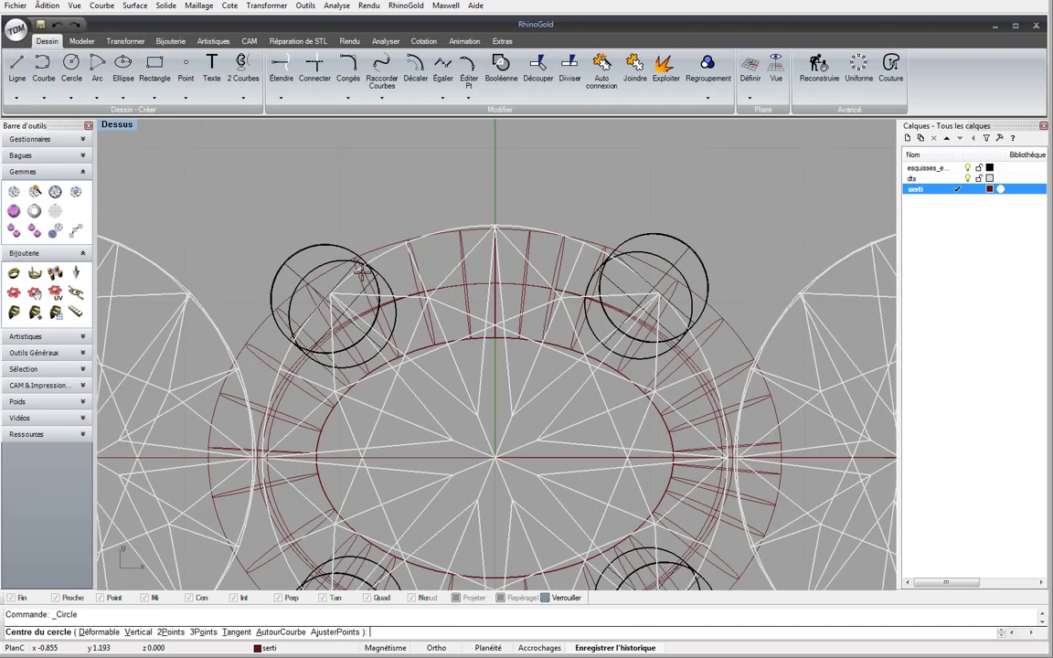
scroll(361, 271, up, 1)
click(319, 240)
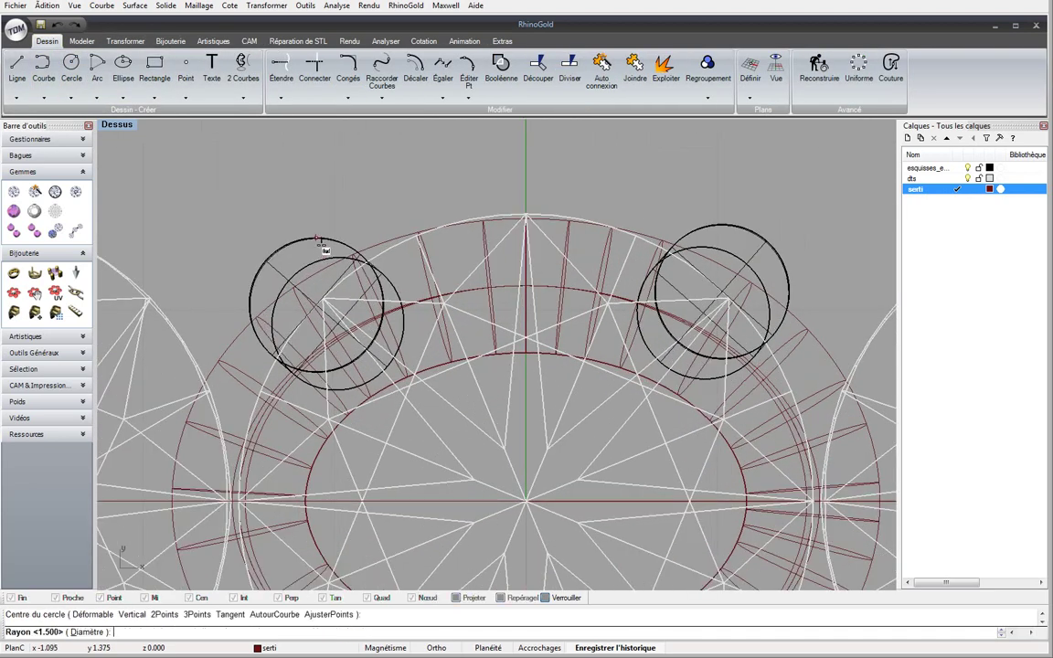
key(Escape)
right_click(324, 245)
click(326, 242)
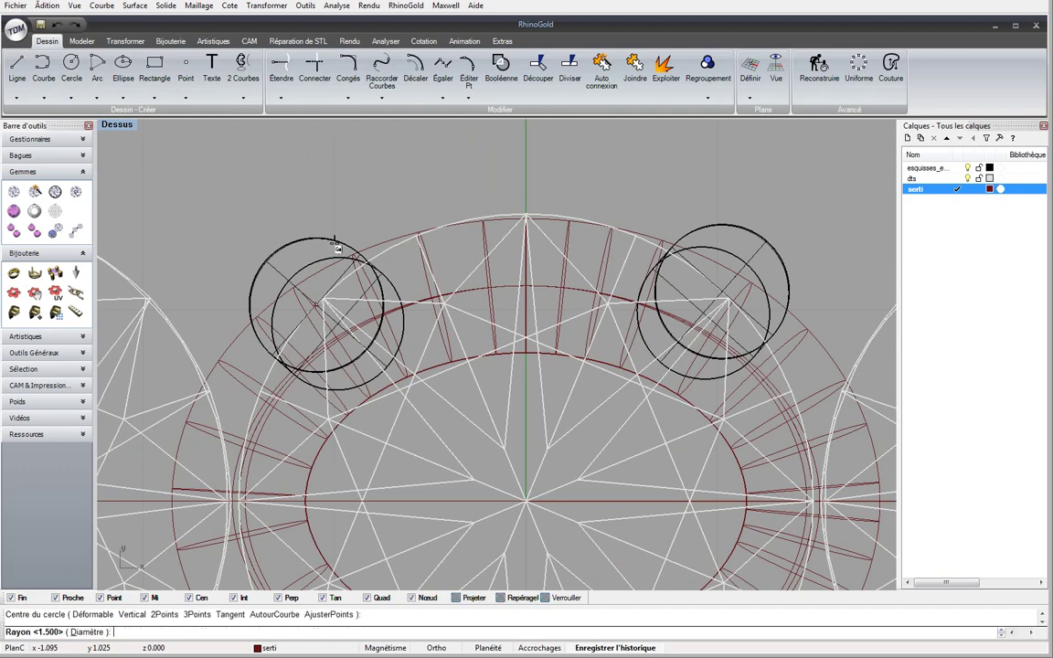
key(Escape)
Make the esquisses_et_emplacements layer current and lock the serti layer
click(341, 274)
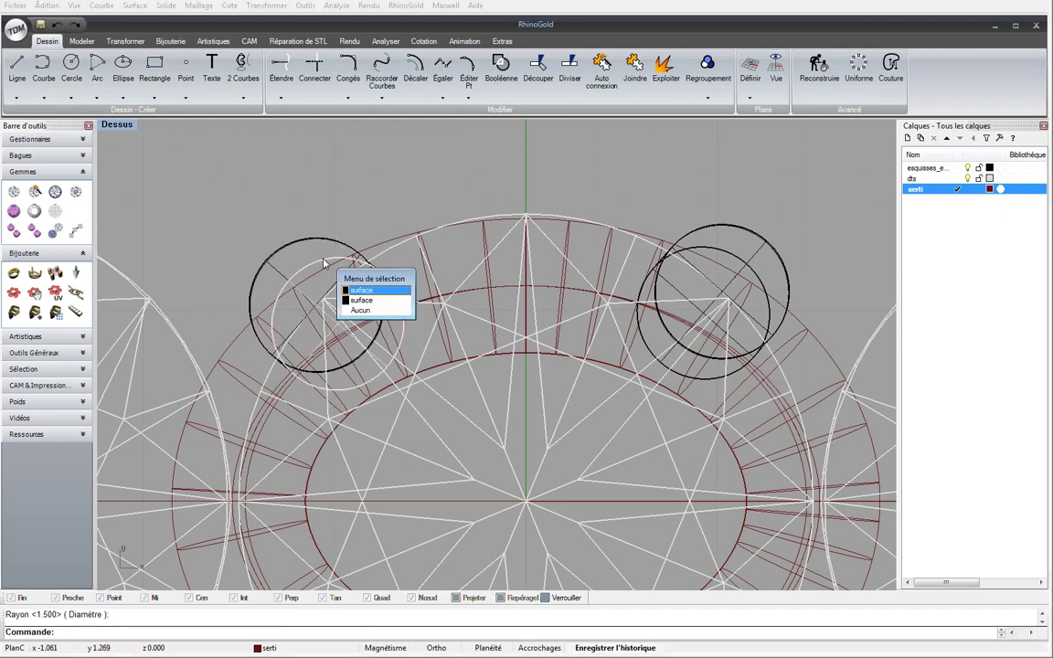
key(Escape)
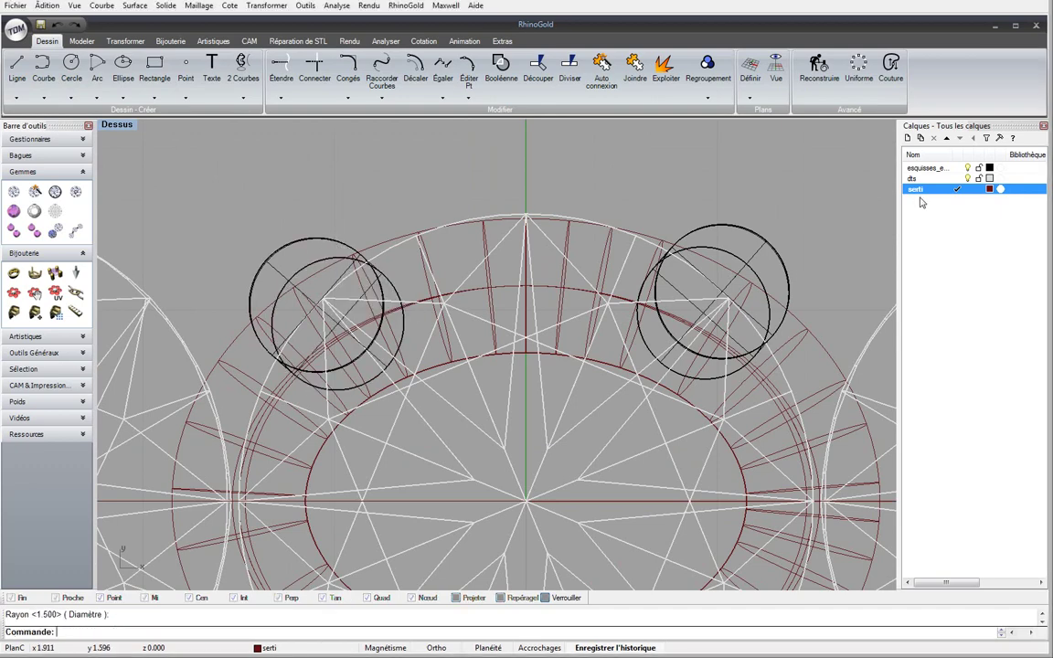
right_click(921, 169)
click(550, 172)
scroll(558, 181, down, 6)
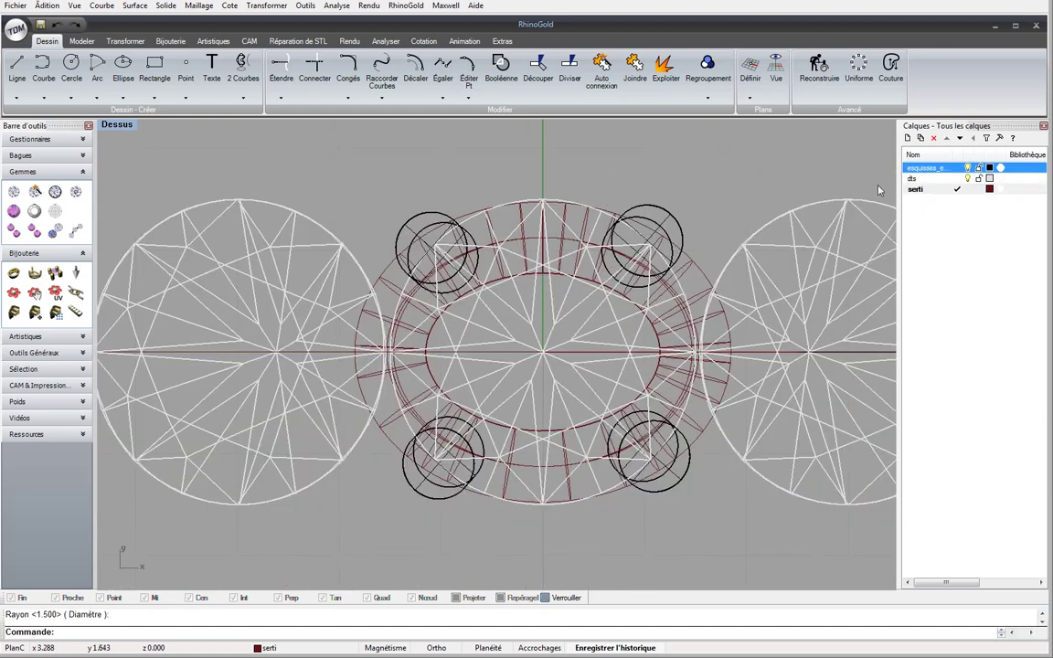
click(957, 168)
click(932, 188)
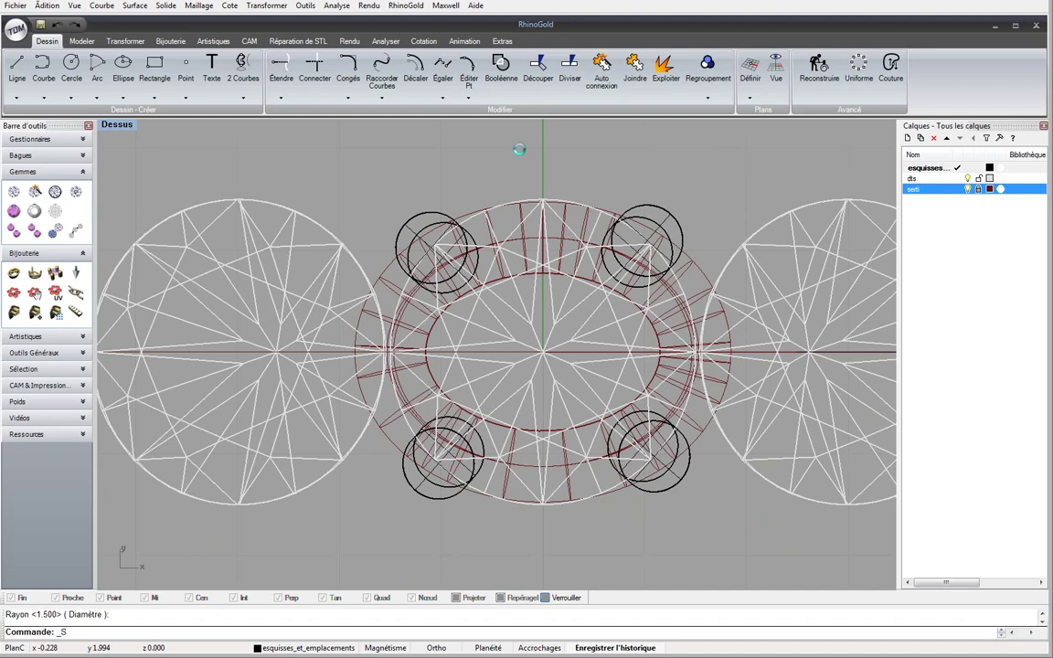
Select all unlocked surfaces with SelSrf, delete these prongs, and make the serti layer current
text(lAll)
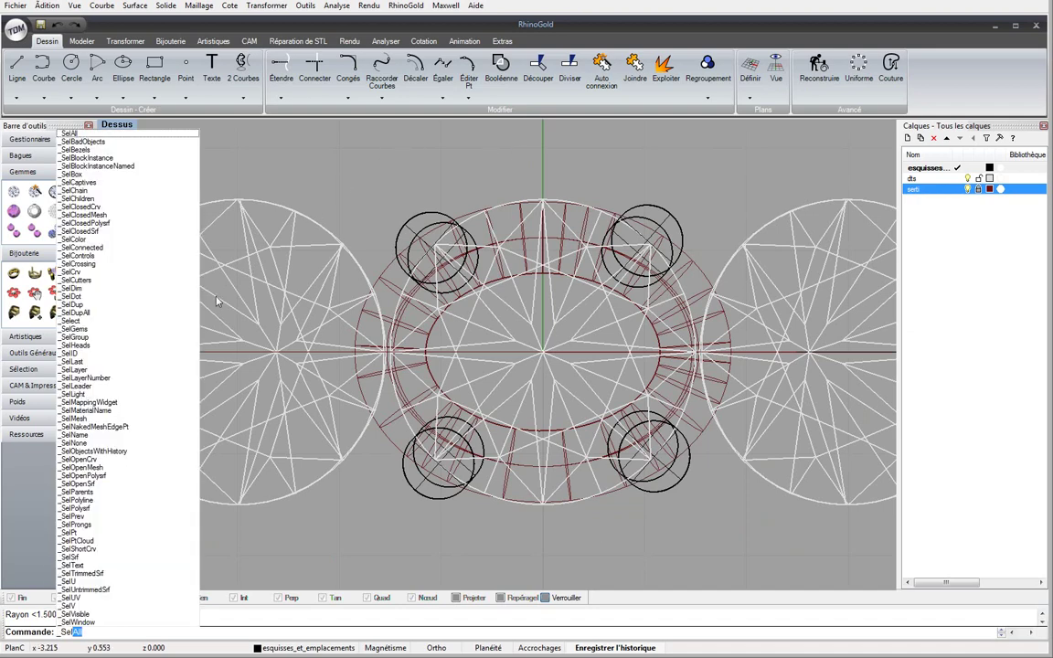
click(91, 557)
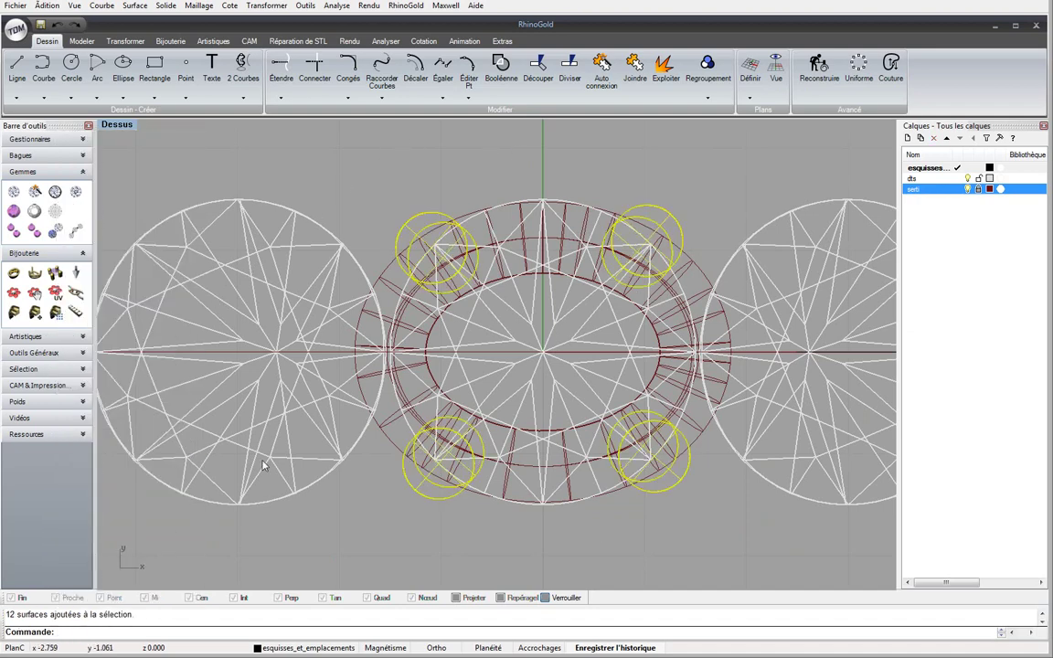
key(Delete)
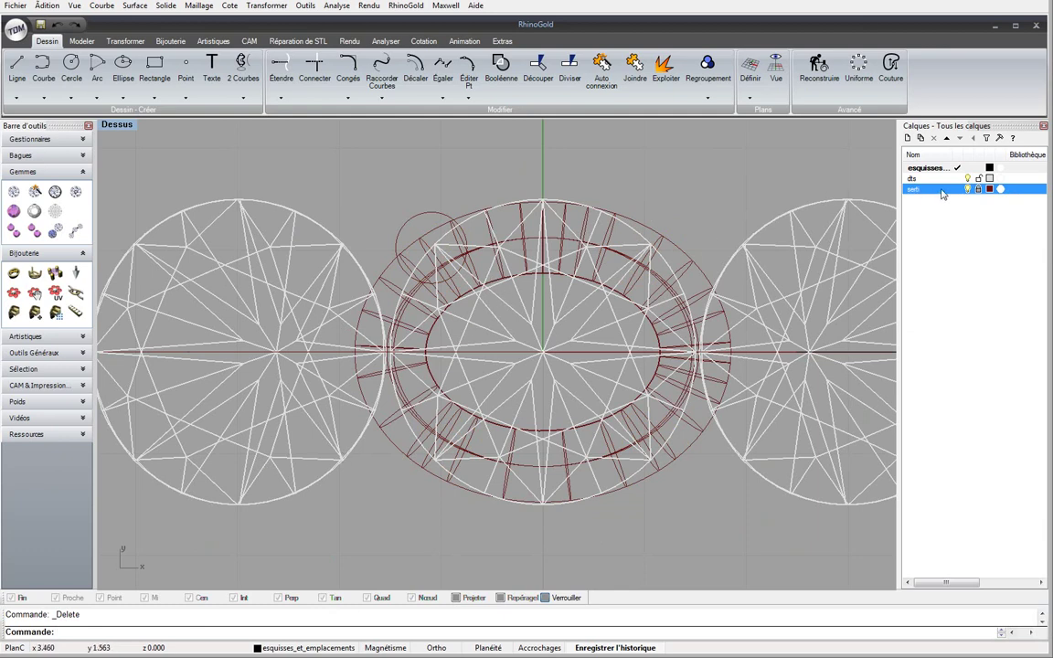
click(958, 190)
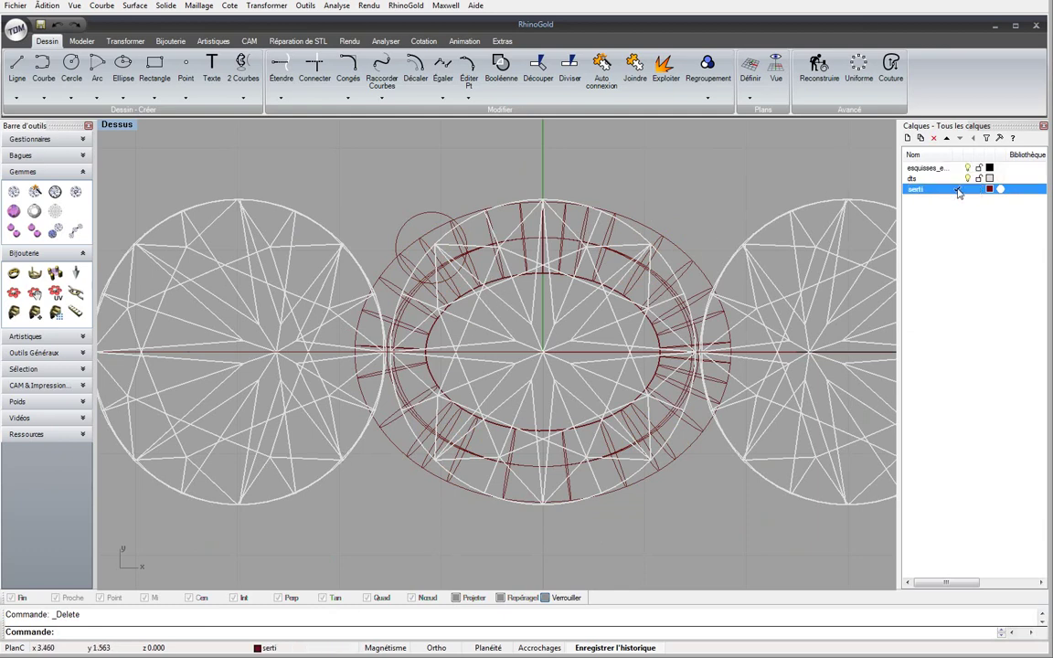
Move the prong circle in the front view from origin 0 to the point where the vertical axis meets the top diamond's table
click(433, 214)
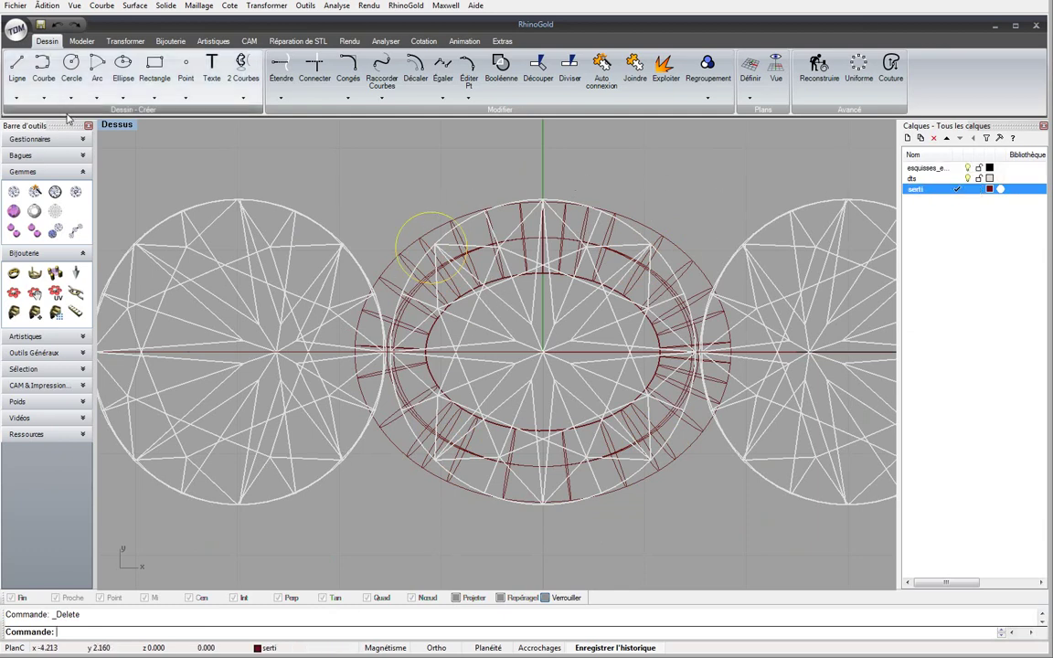
double_click(118, 126)
click(83, 43)
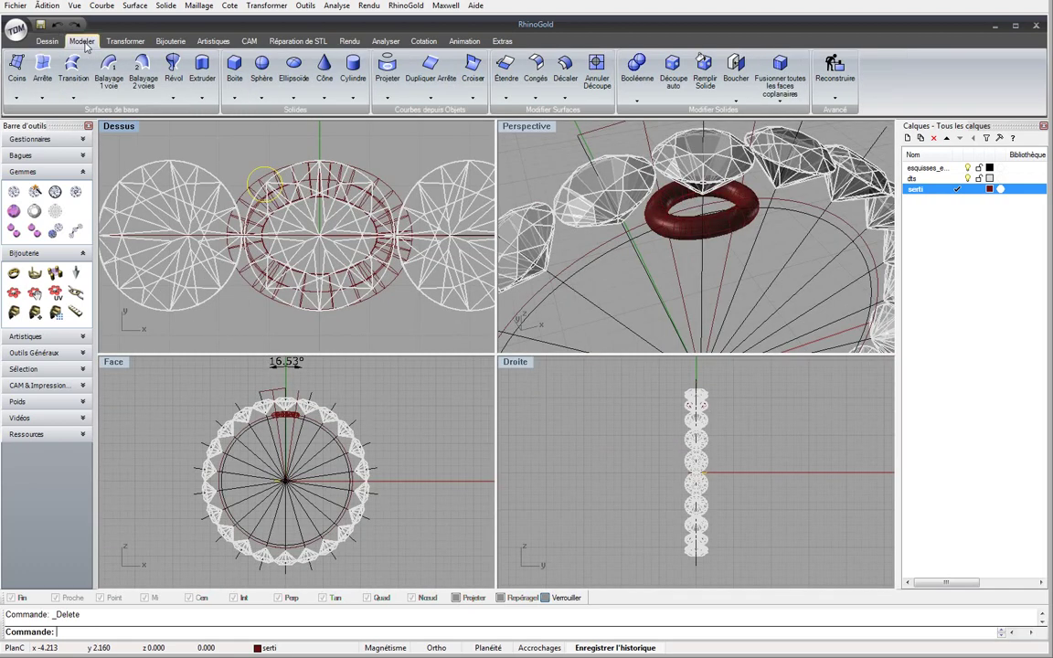
double_click(114, 362)
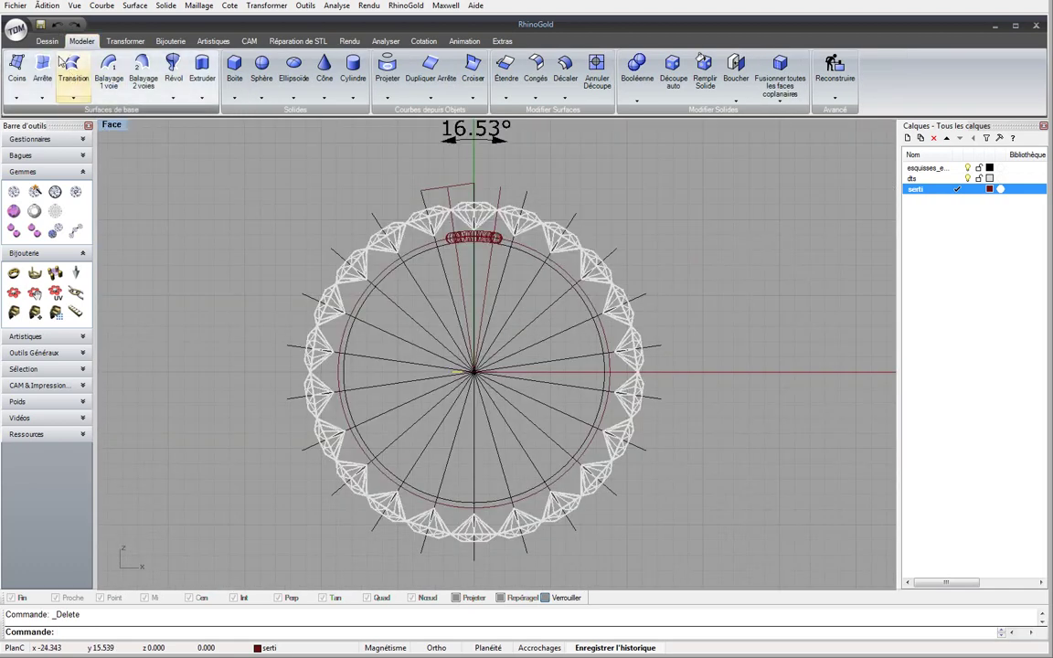
click(48, 42)
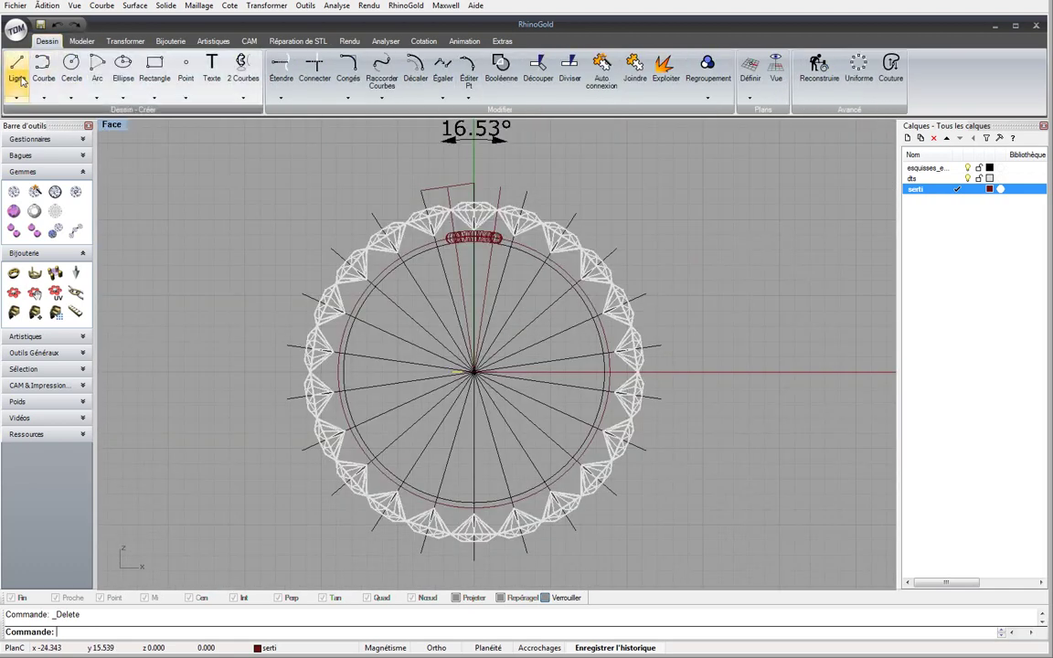
click(125, 41)
click(18, 66)
text(0)
key(Return)
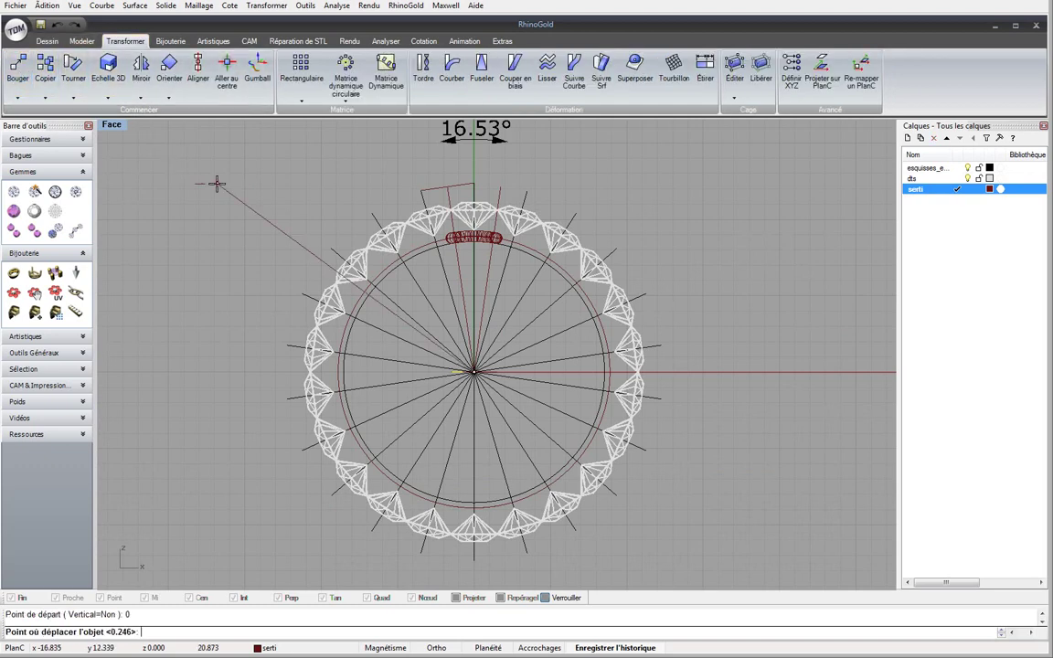
scroll(480, 201, up, 5)
scroll(457, 205, up, 5)
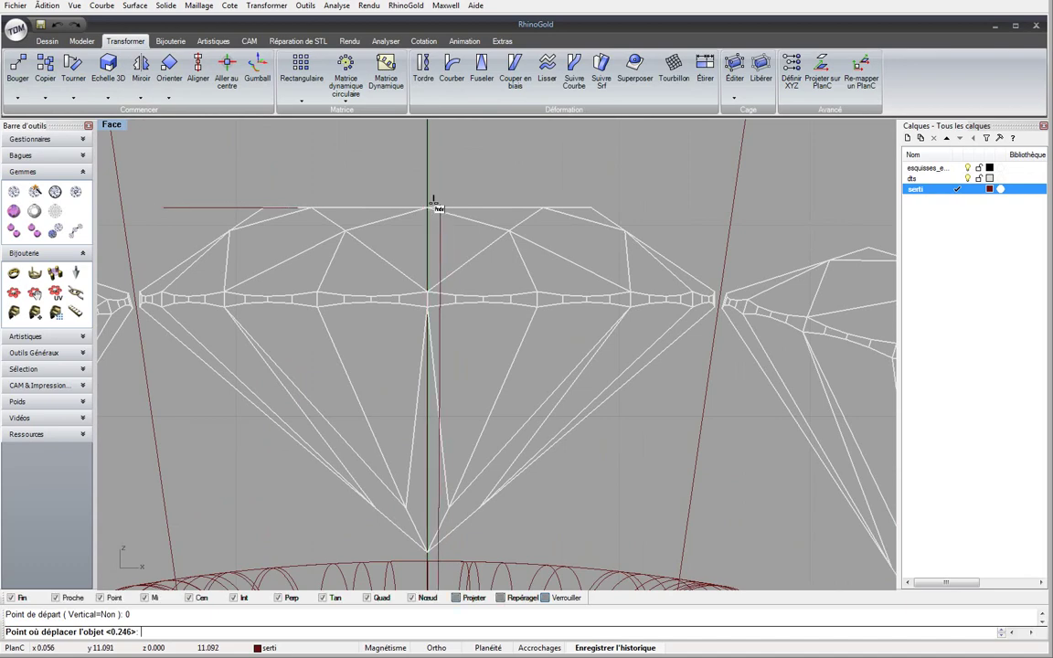
click(429, 210)
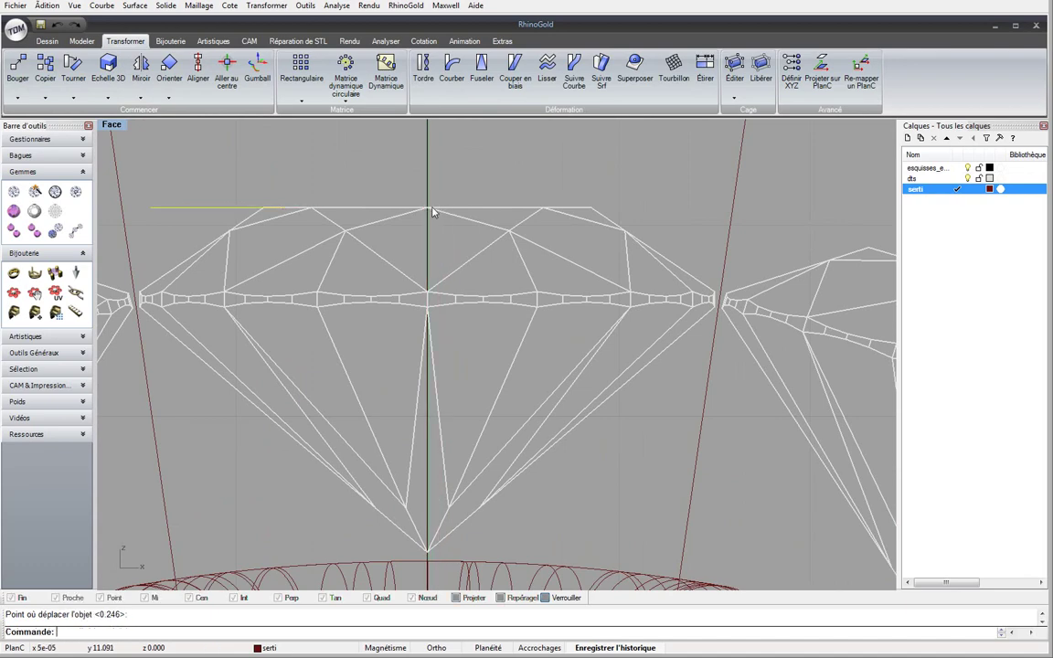
scroll(429, 214, down, 5)
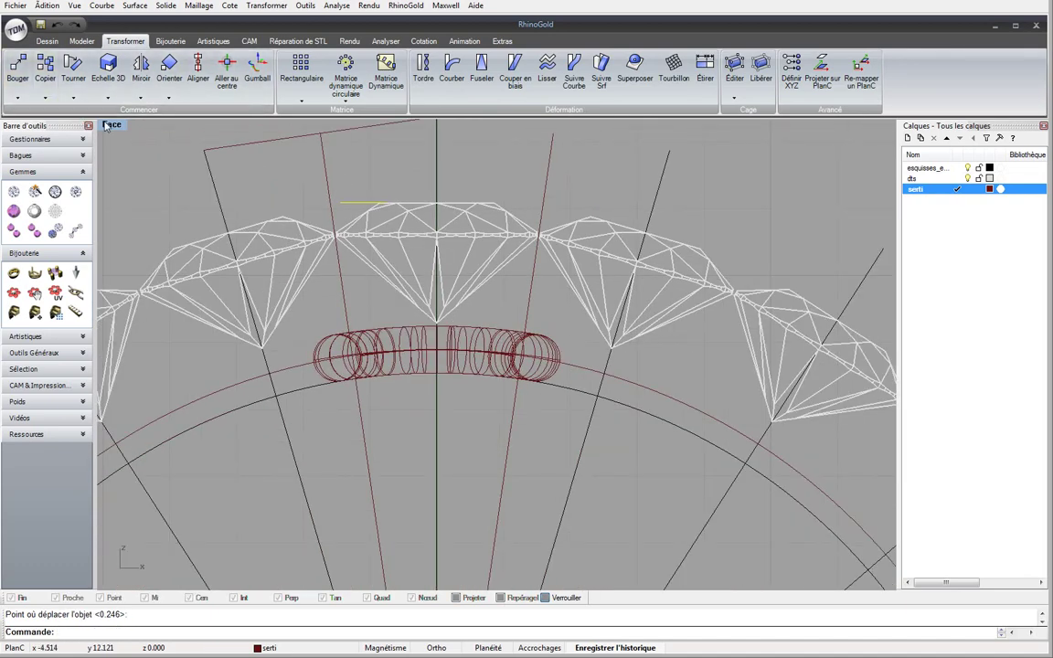
double_click(109, 125)
right_drag(537, 155, 553, 193)
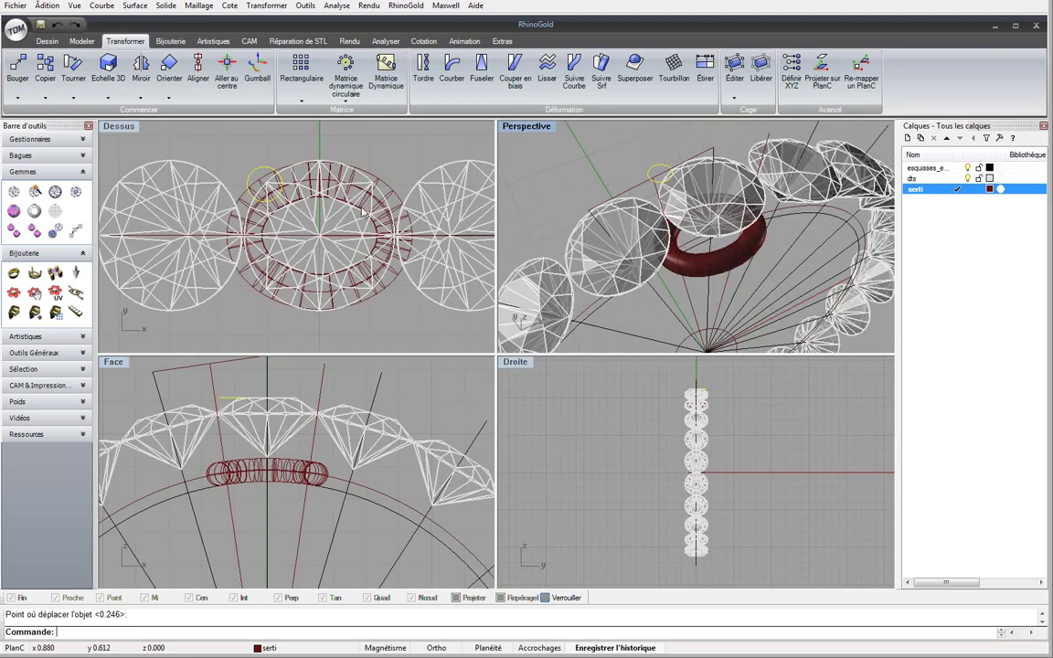
Copy the prong circle straight down twice in the front view, just below the top diamond's girdle and near its culet
click(45, 69)
scroll(244, 390, up, 3)
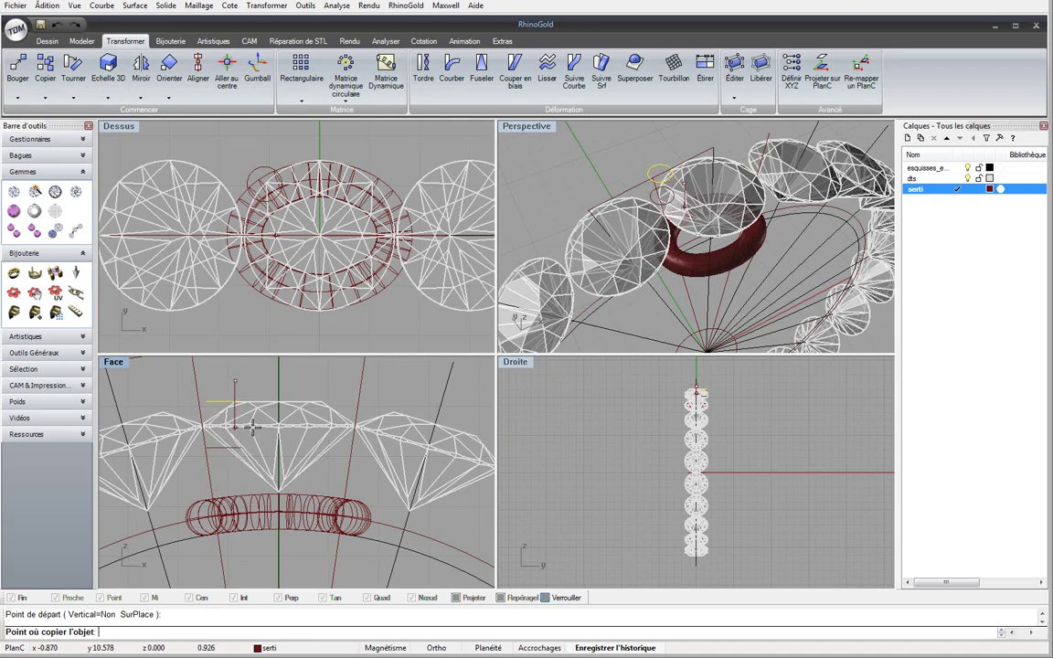
click(245, 461)
key(Return)
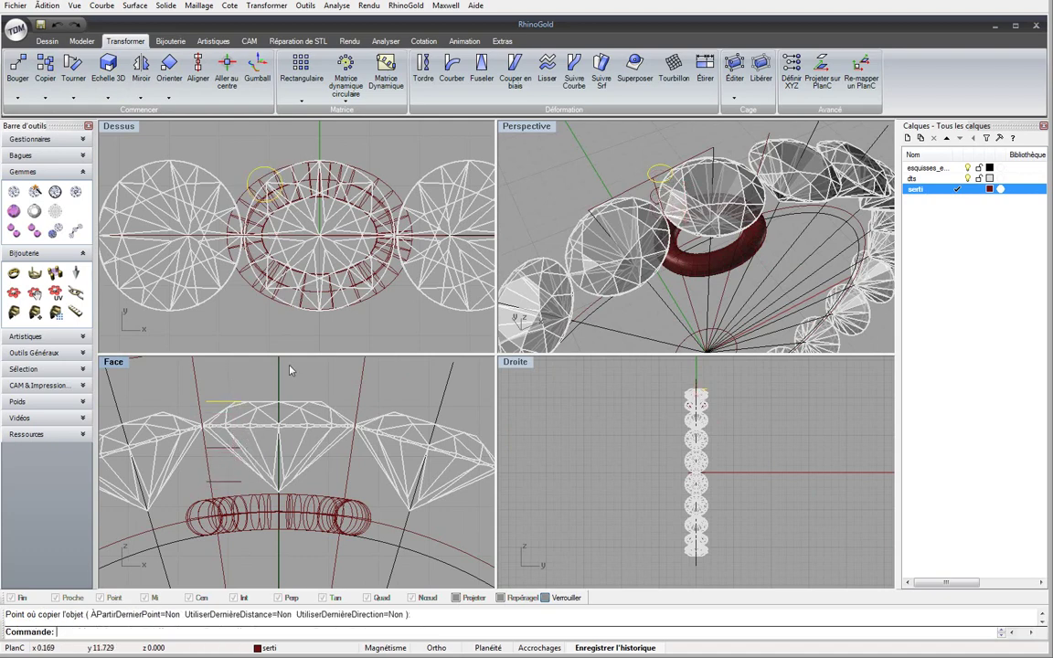
Create two new layers named griffes and soutien
double_click(523, 127)
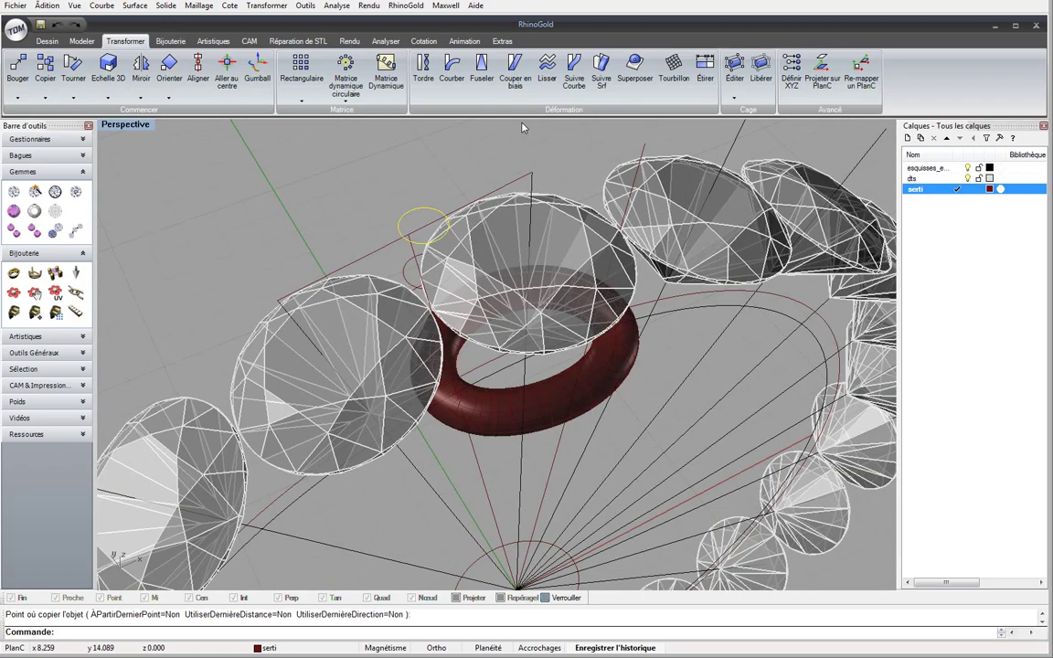
right_drag(453, 181, 694, 265)
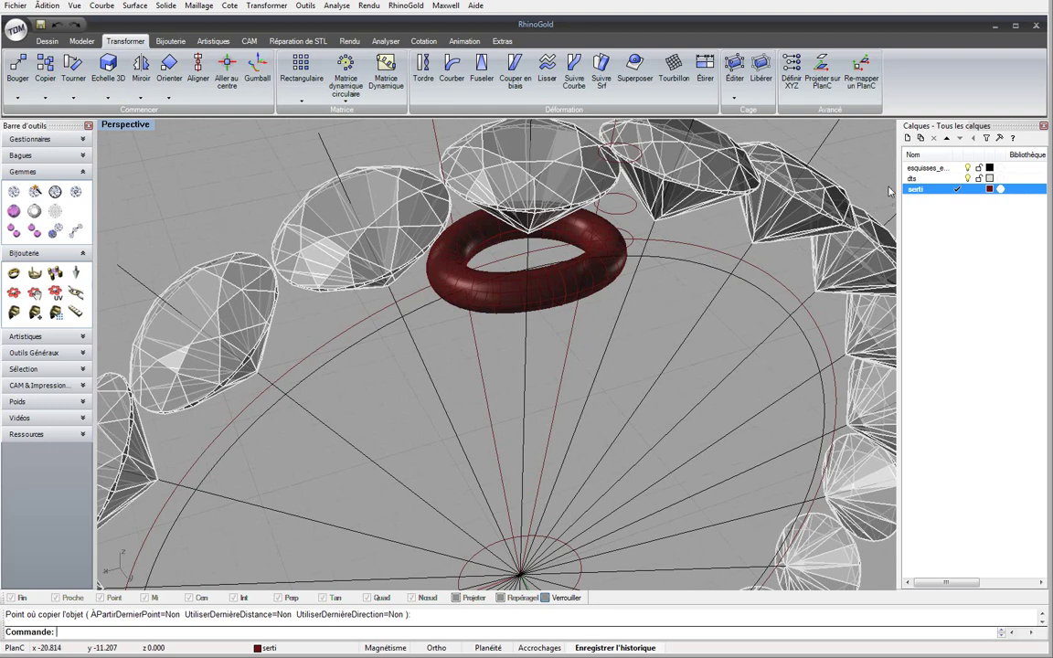
click(908, 139)
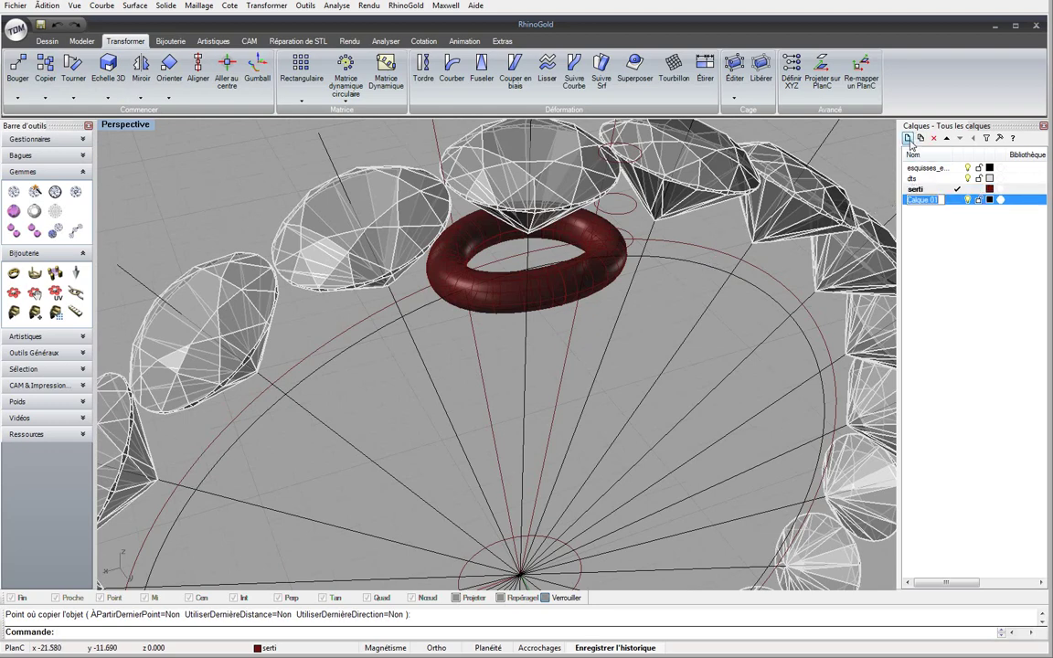
text(griffes)
click(910, 140)
text(soutien)
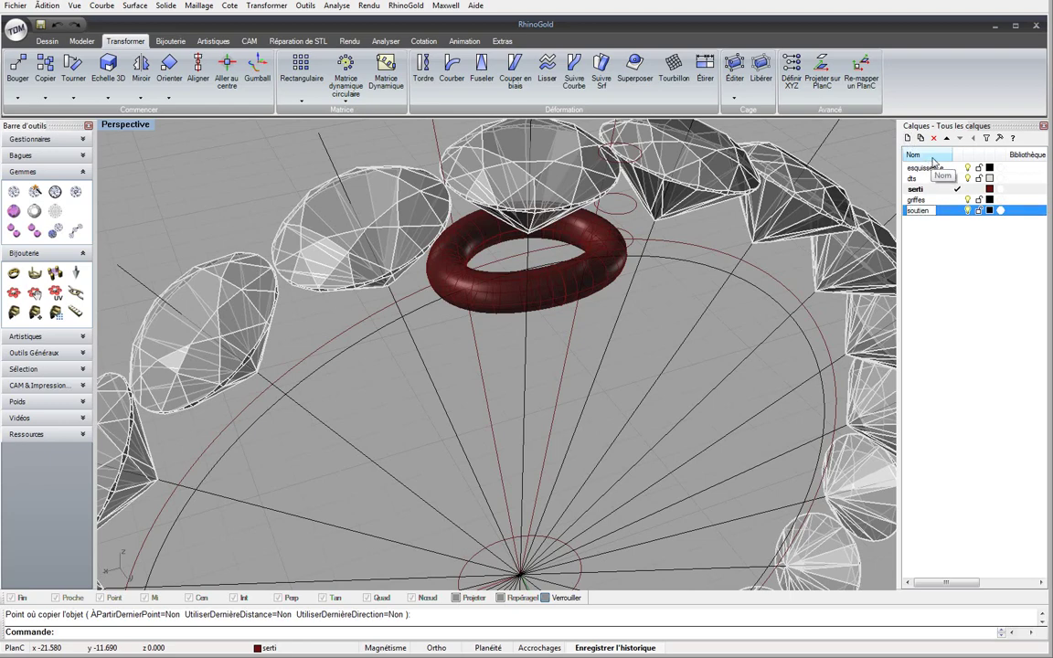
key(Return)
Set the soutien layer's colour to a very dark brown and the griffes layer's colour to brownish red (131, 62, 62)
click(988, 210)
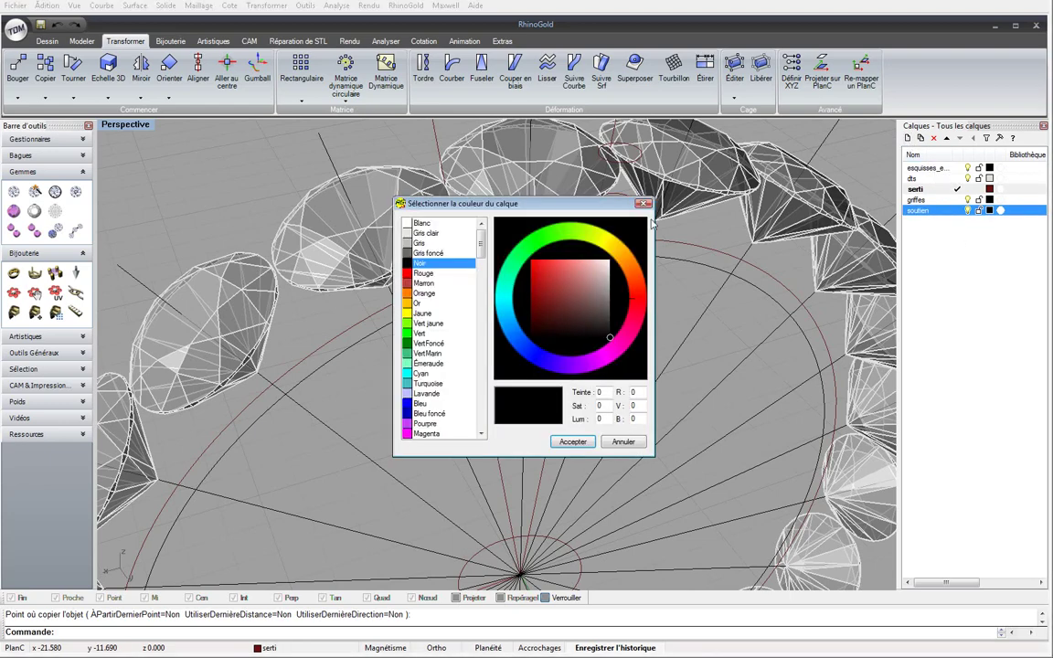
click(555, 317)
click(573, 442)
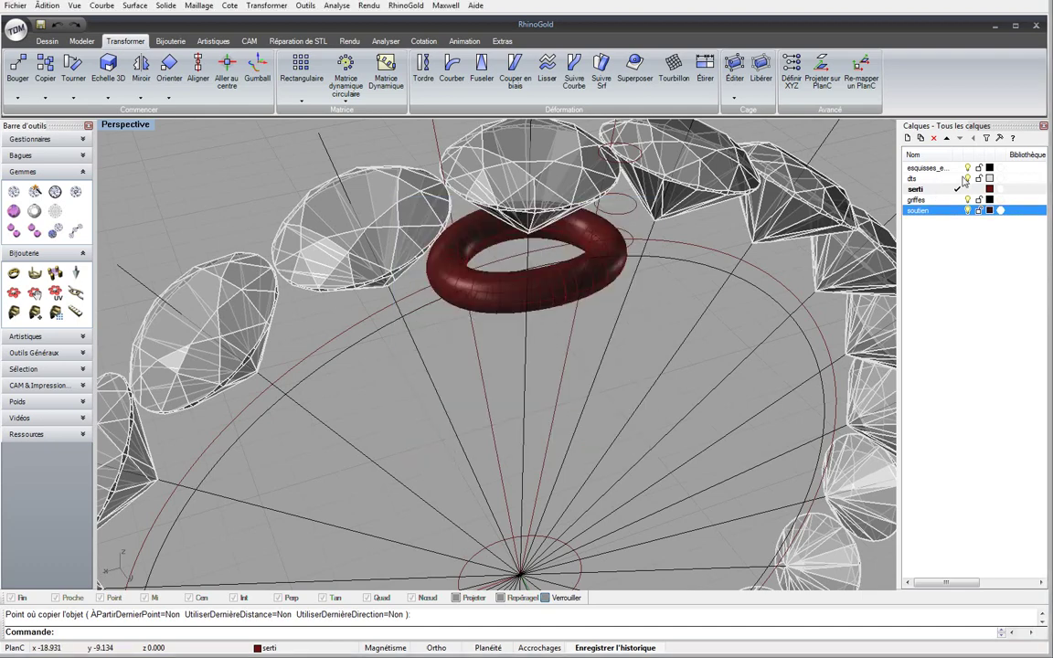
click(989, 199)
click(571, 297)
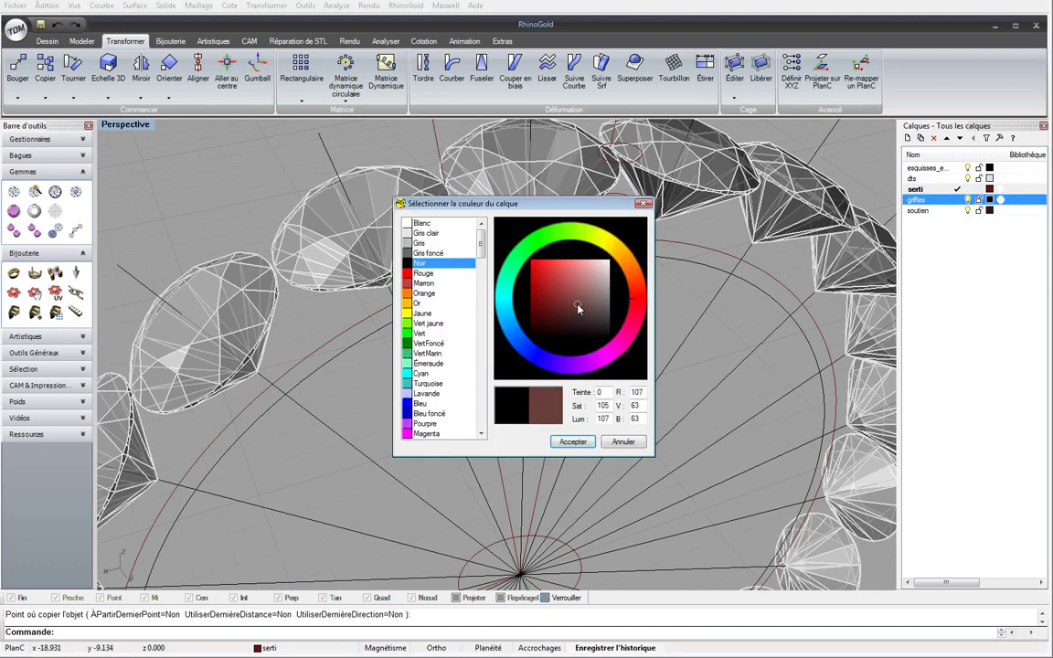
click(573, 441)
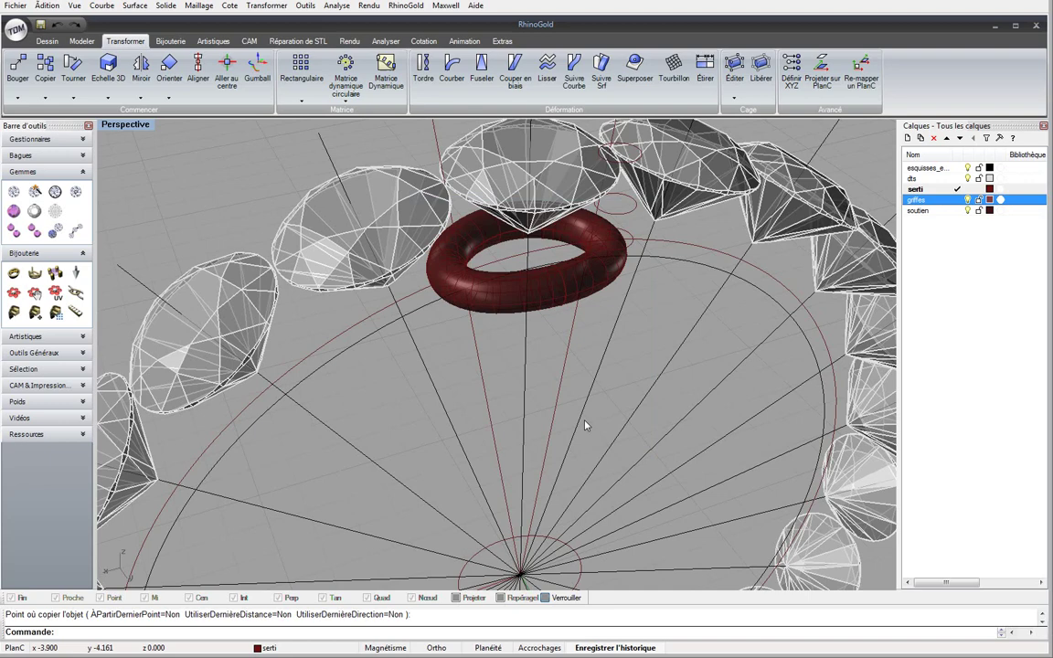
Assign the piped ring under the top diamond, together with its curve, to the soutien layer
click(574, 313)
click(579, 331)
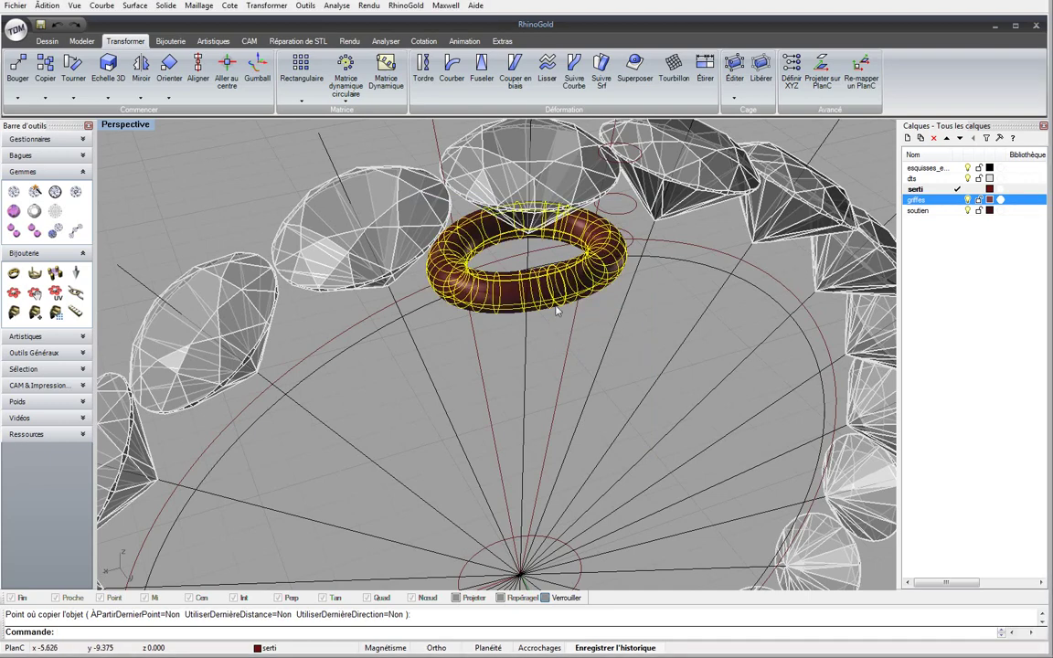
click(549, 279)
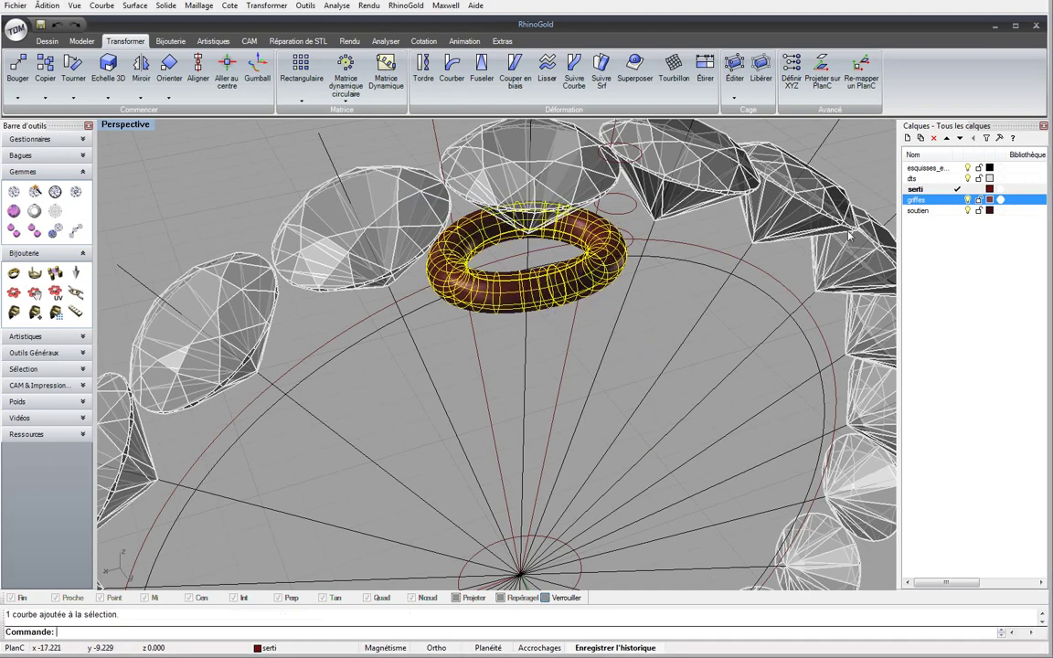
right_click(929, 208)
click(856, 352)
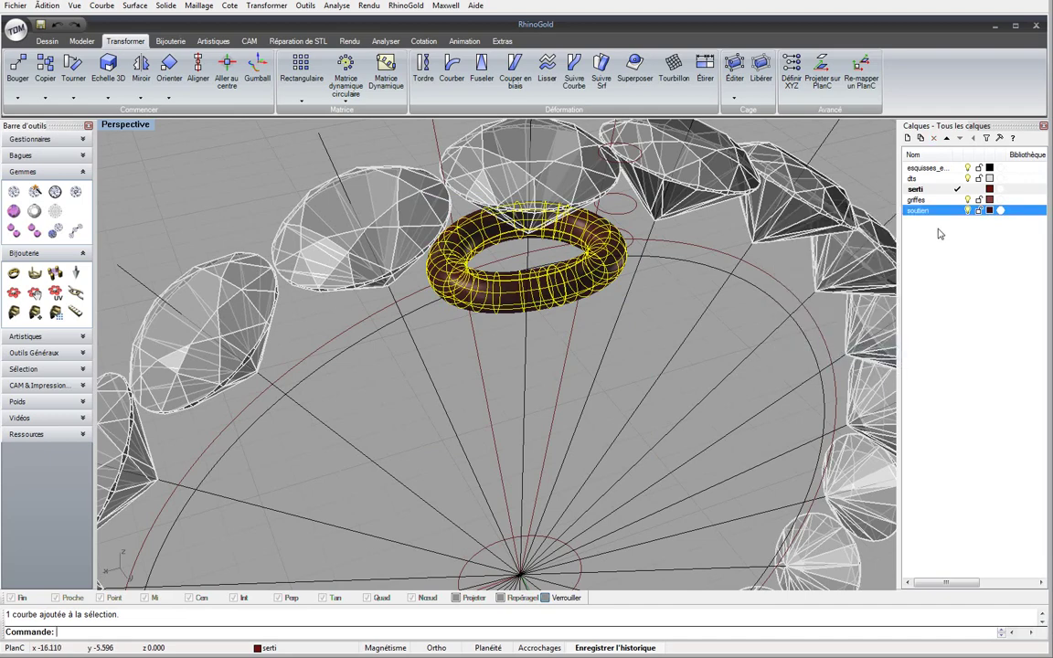
Nest the griffes and soutien layers under serti as sublayers and hide the soutien layer
shift+click(921, 200)
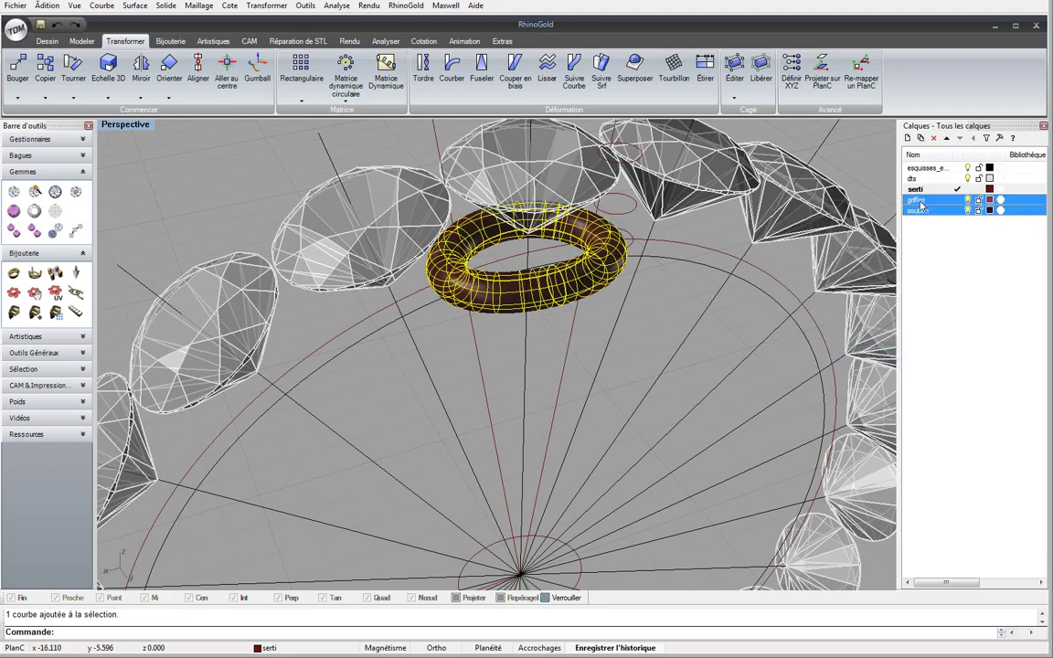
drag(921, 206, 921, 189)
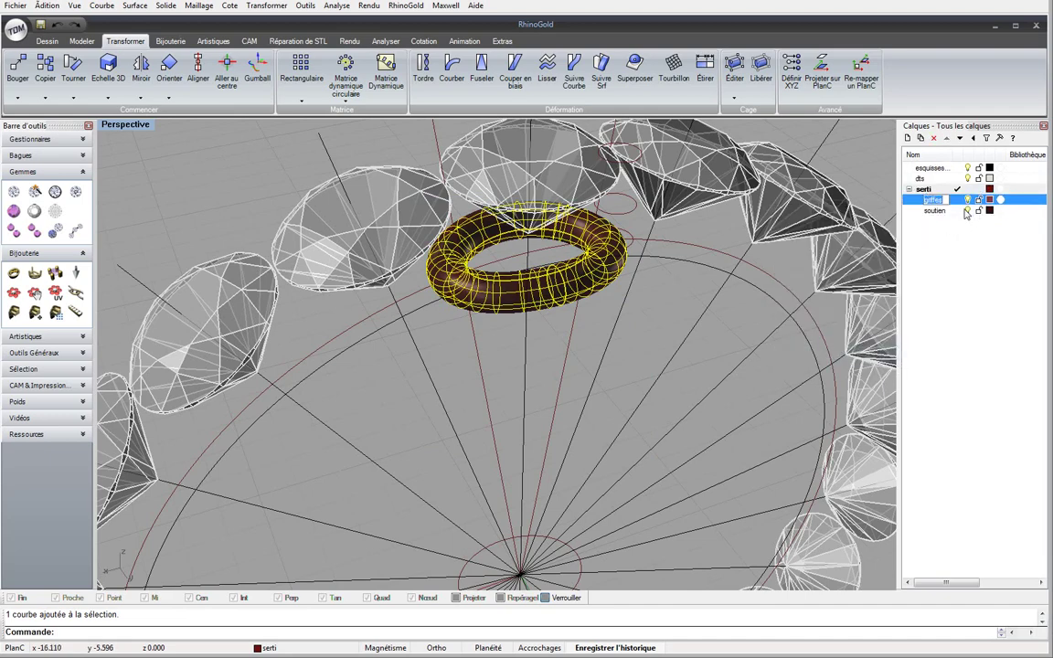
click(957, 221)
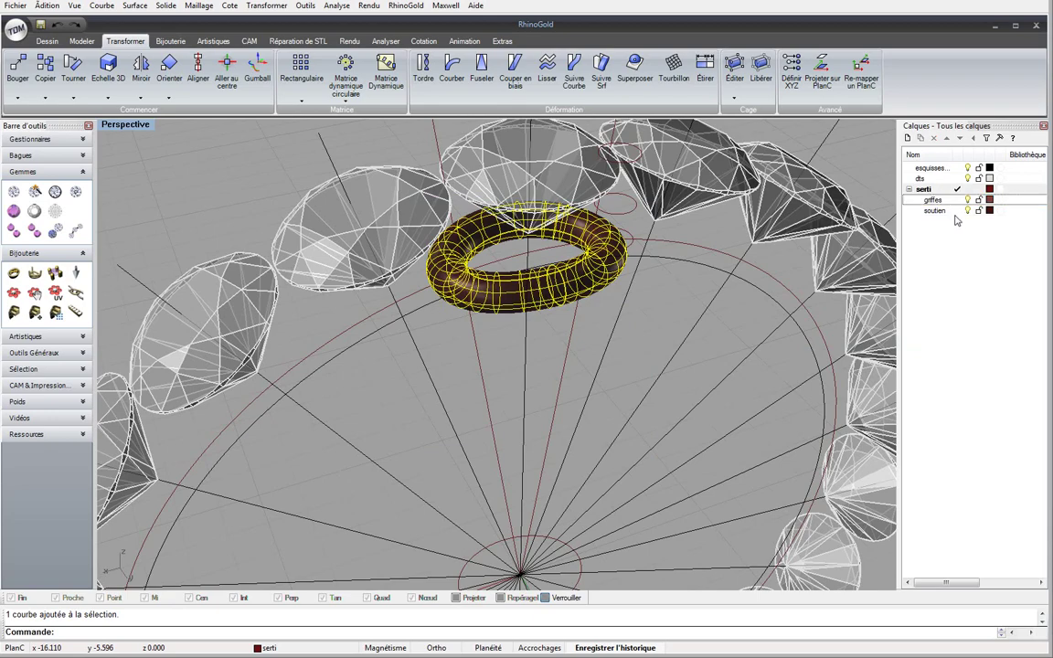
click(647, 330)
click(968, 211)
Assign the three stacked prong circles beside the top diamond to the griffes layer
right_drag(718, 219, 607, 253)
shift+right_drag(766, 225, 768, 236)
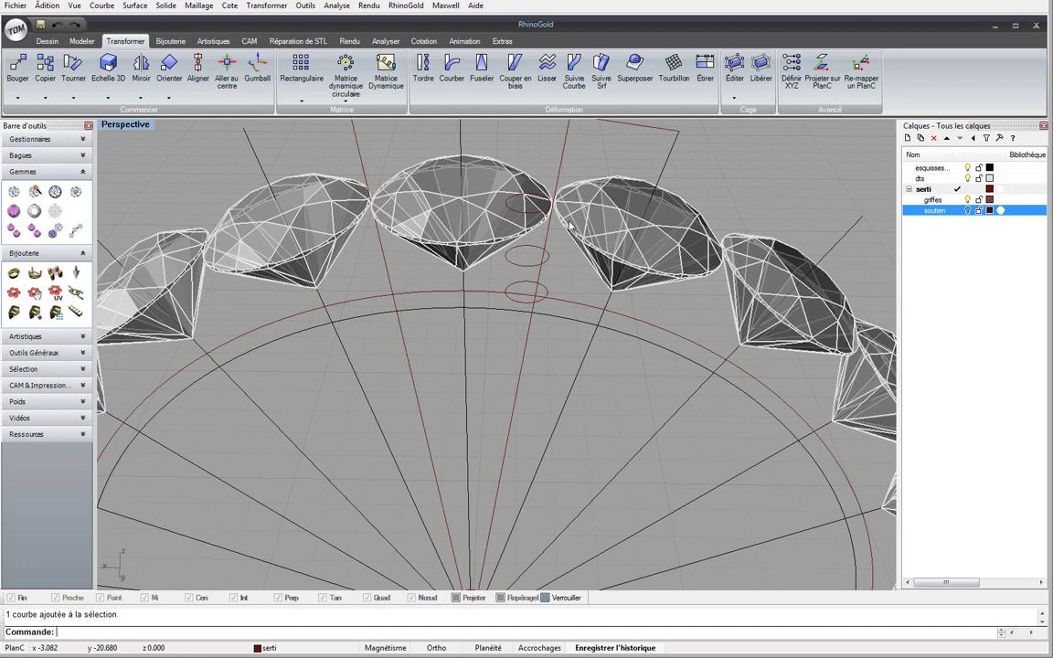
right_drag(568, 227, 520, 288)
click(577, 336)
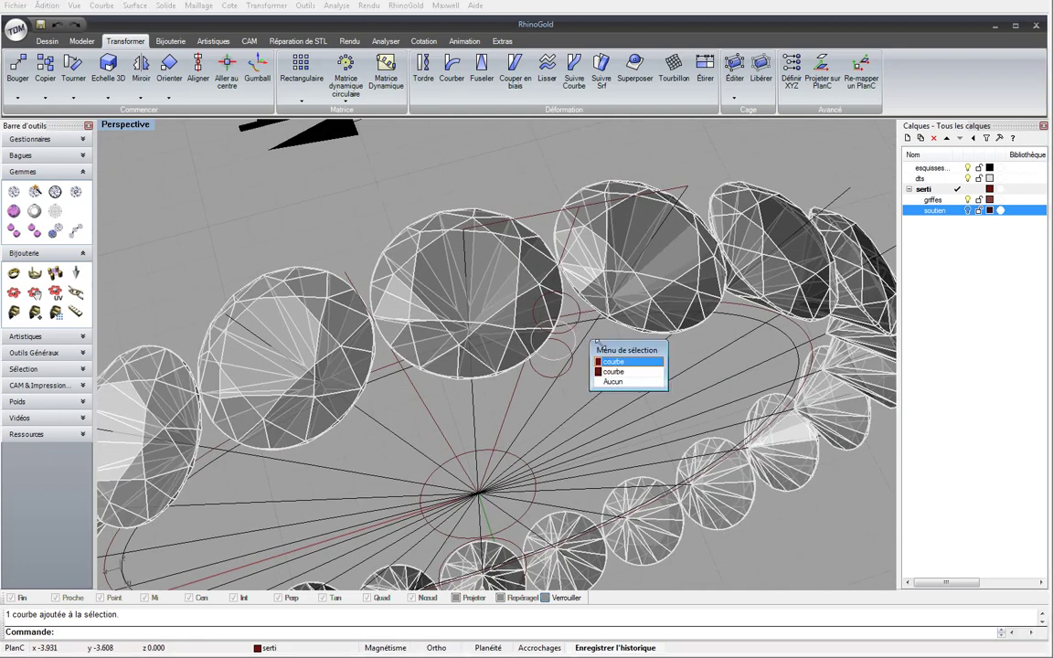
click(617, 362)
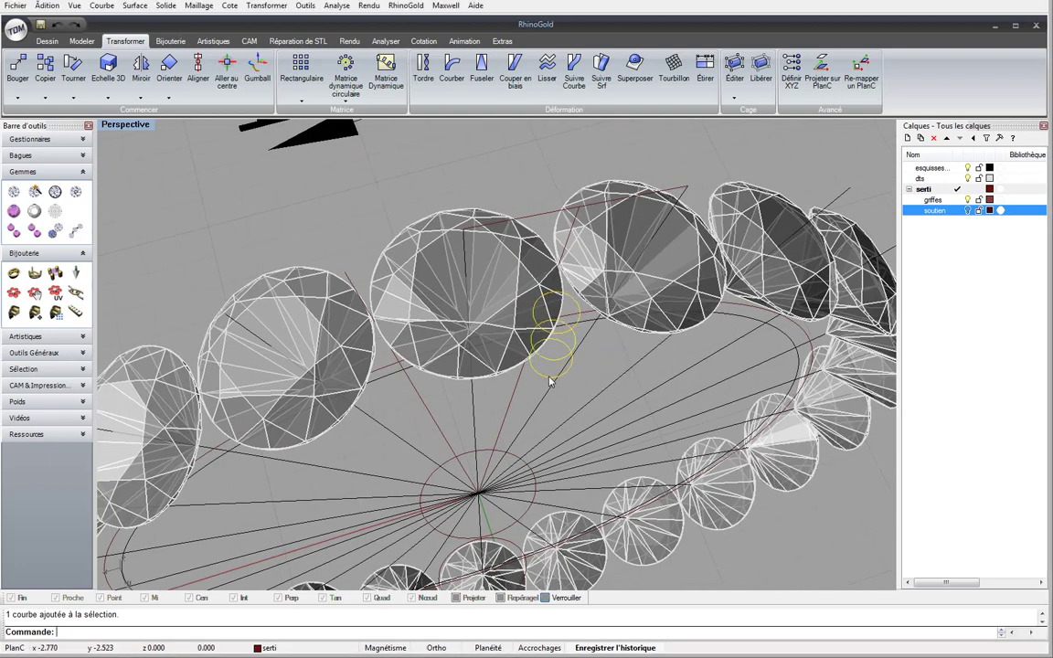
right_click(936, 199)
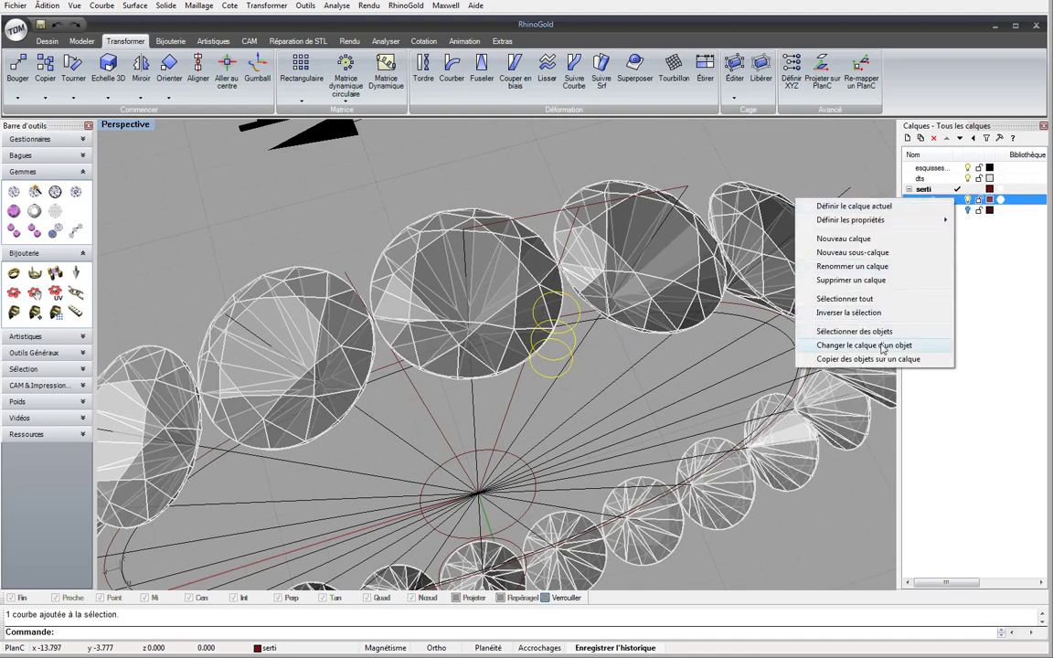
click(859, 408)
click(683, 168)
Change the griffes layer's colour to a dark blue-violet
right_drag(350, 184, 361, 162)
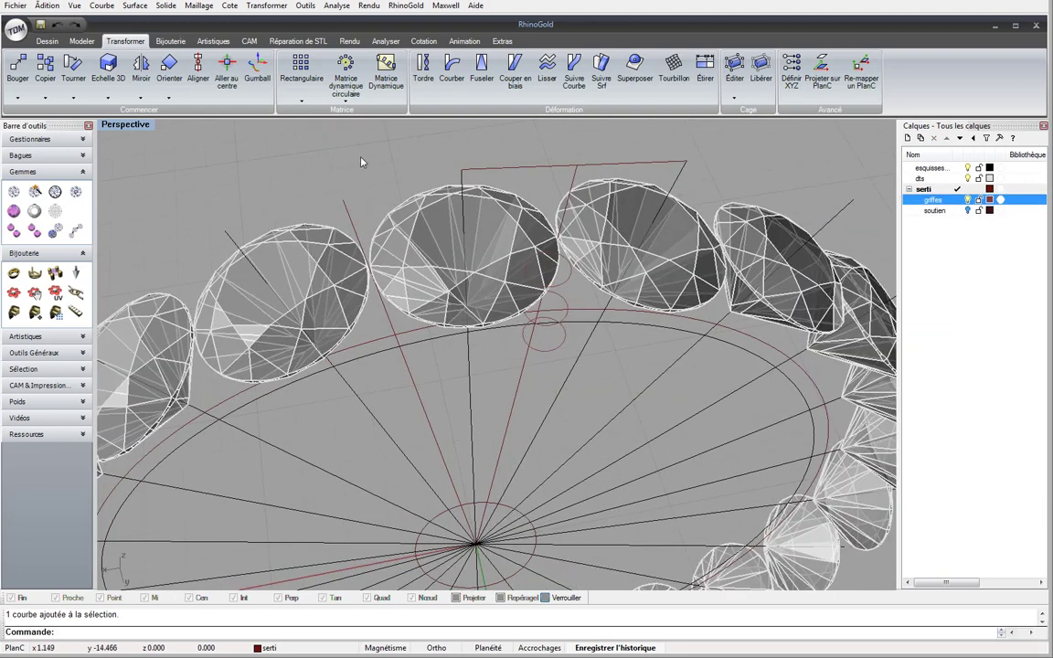
click(990, 199)
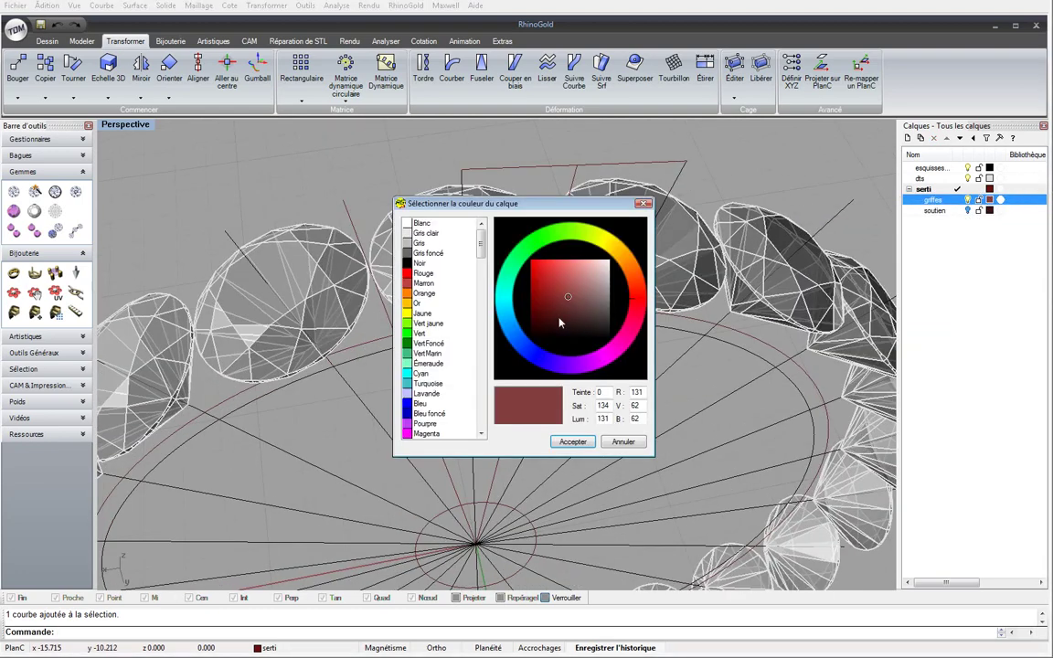
click(543, 359)
click(583, 440)
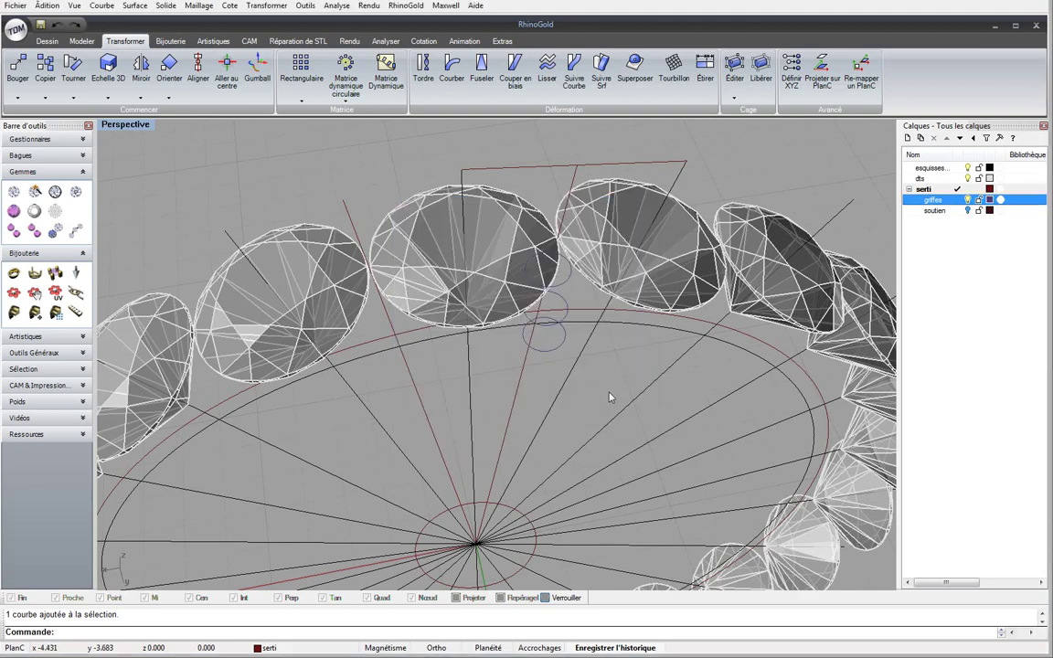
Loft the three prong circles into a surface with the Normal style and without simplifying the cross-section curves
right_drag(650, 295, 511, 351)
click(511, 354)
shift+click(506, 379)
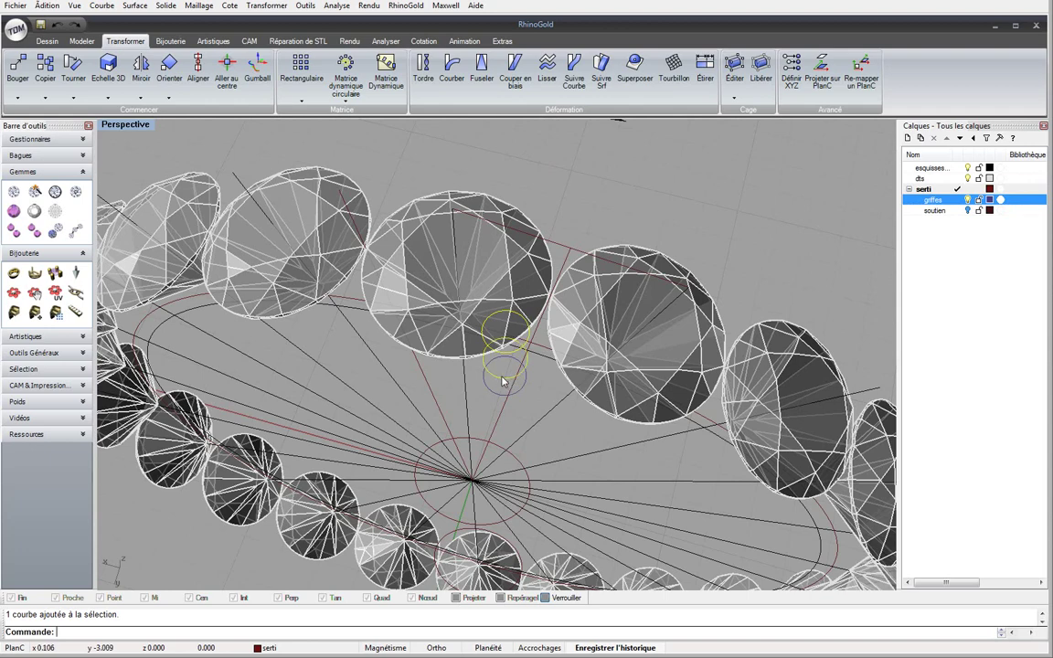
shift+click(498, 395)
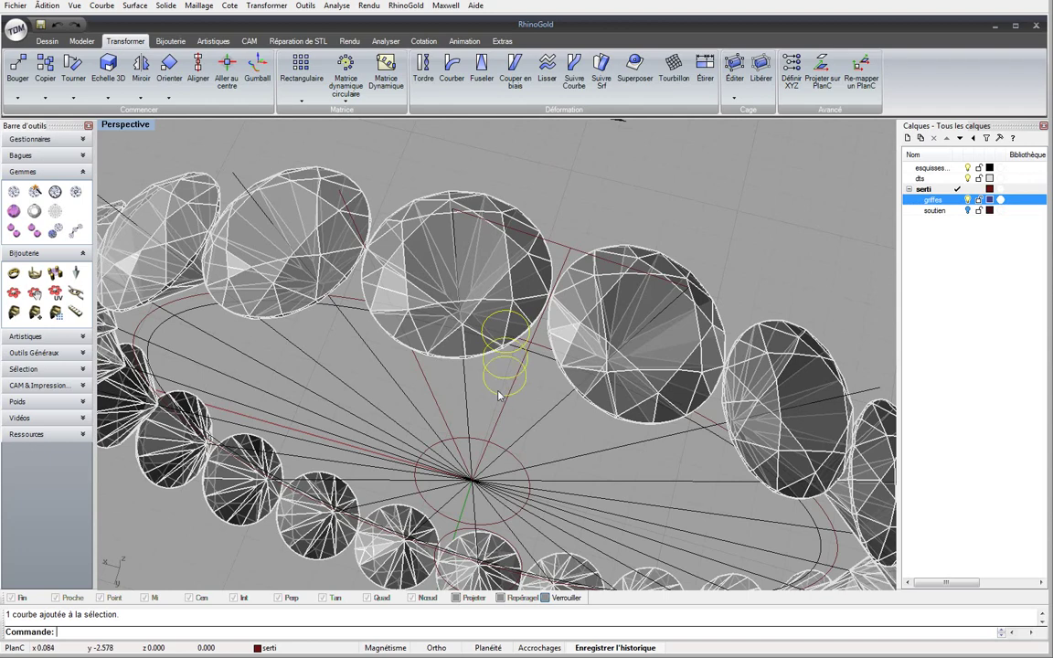
click(73, 42)
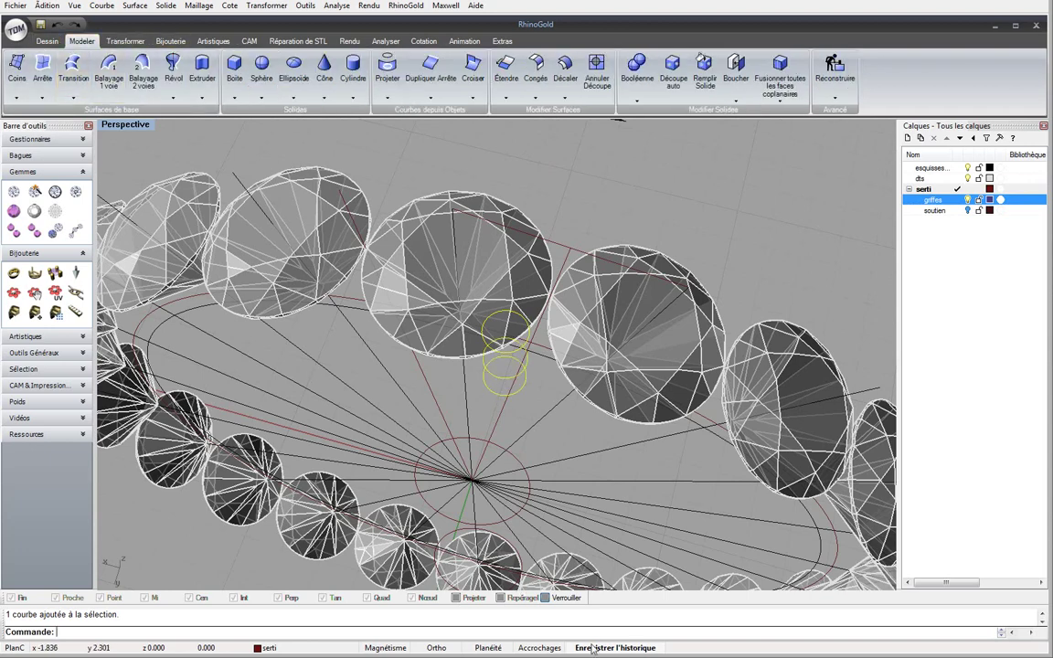
click(73, 69)
key(Return)
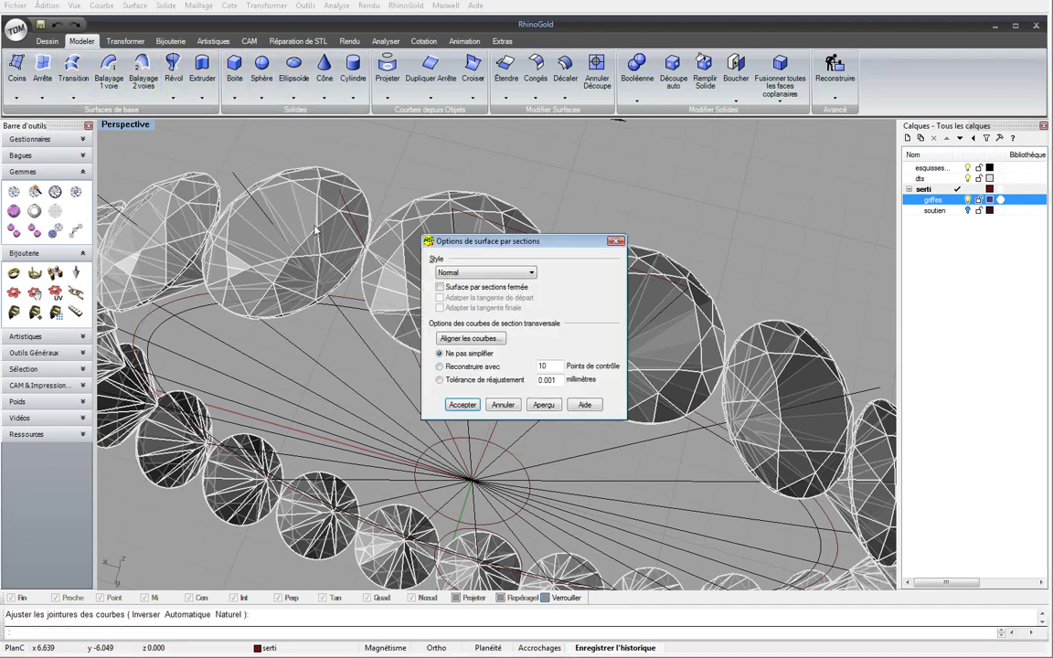
click(463, 405)
Make the griffes layer current and assign the lofted prong surface to it
right_drag(522, 391, 489, 270)
click(960, 200)
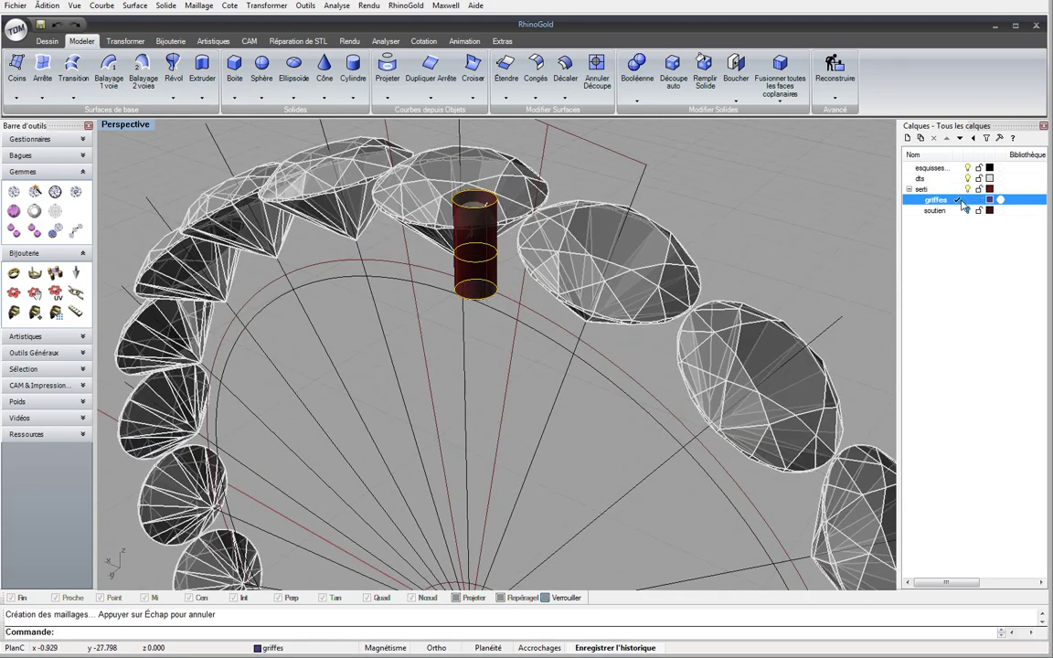
right_click(914, 202)
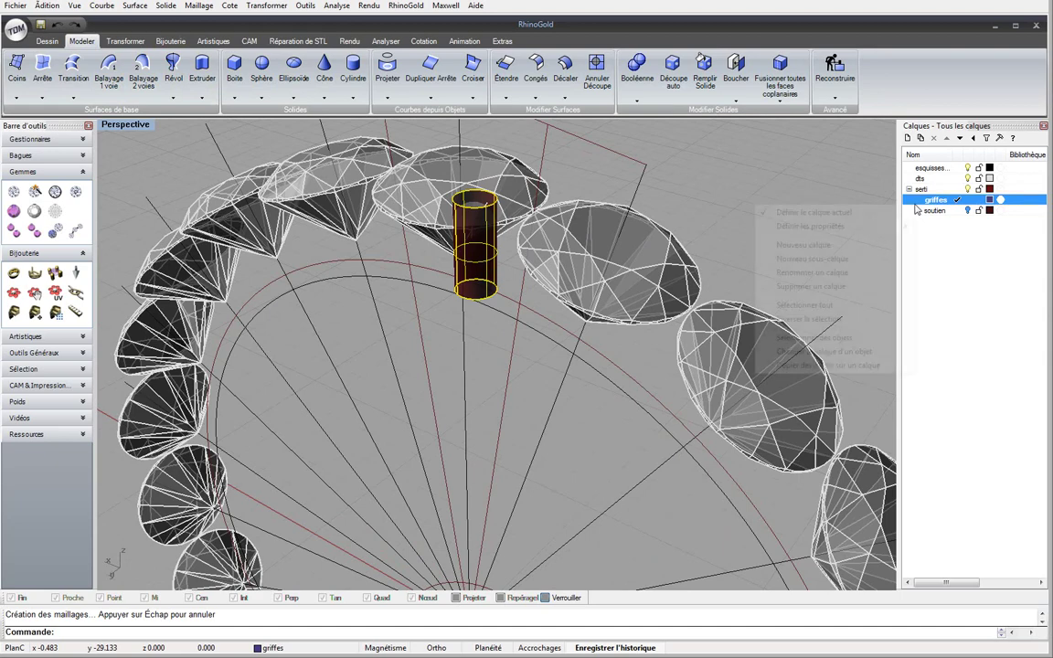
click(857, 340)
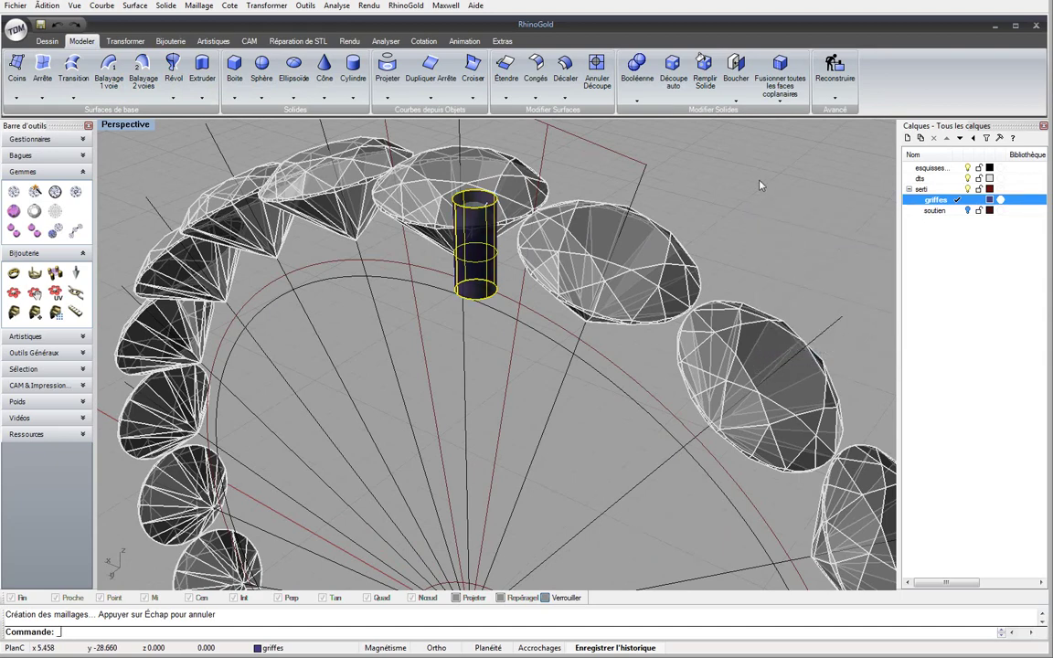
Lock the lofted prong surface with the Lock command
text(o)
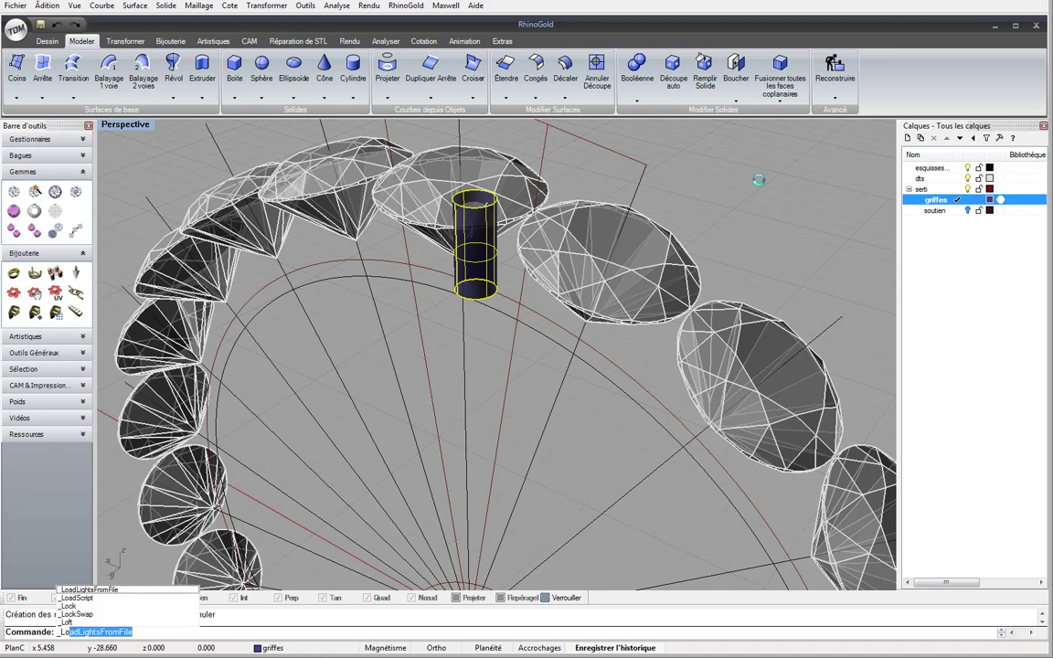
text(ck)
key(Return)
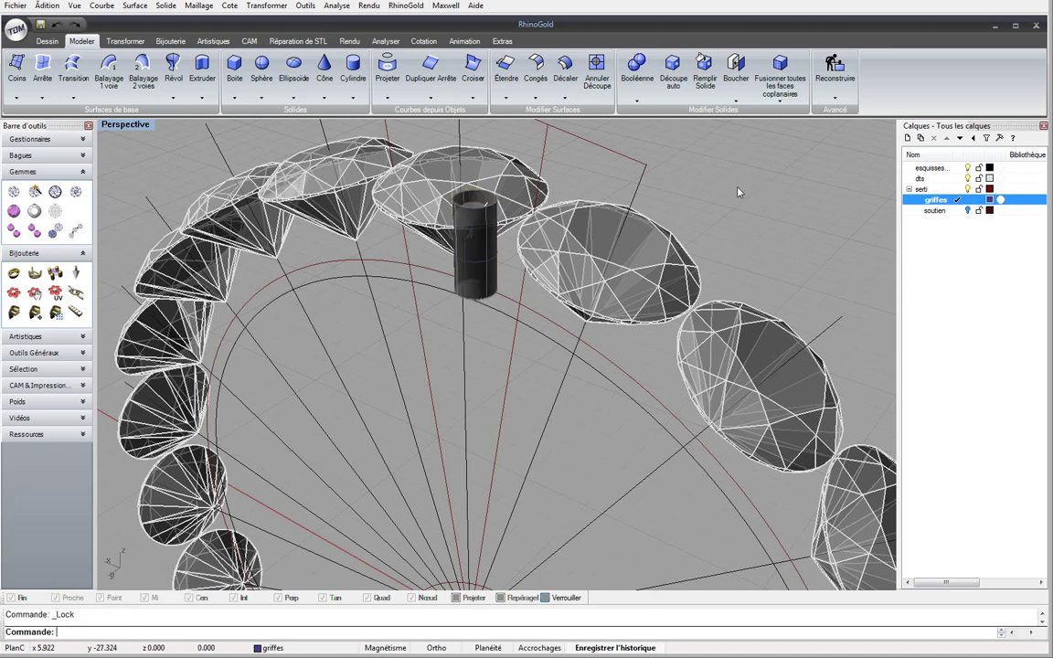
Move the lowest prong circle straight down in the front view to the ring's inner curve
right_drag(662, 167, 146, 128)
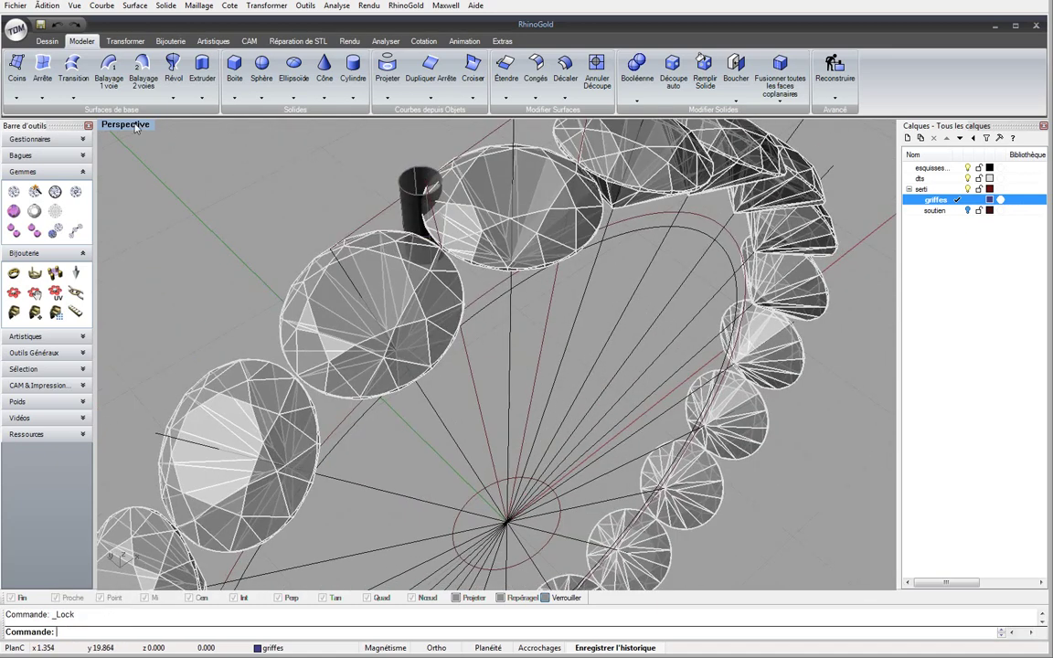
double_click(134, 125)
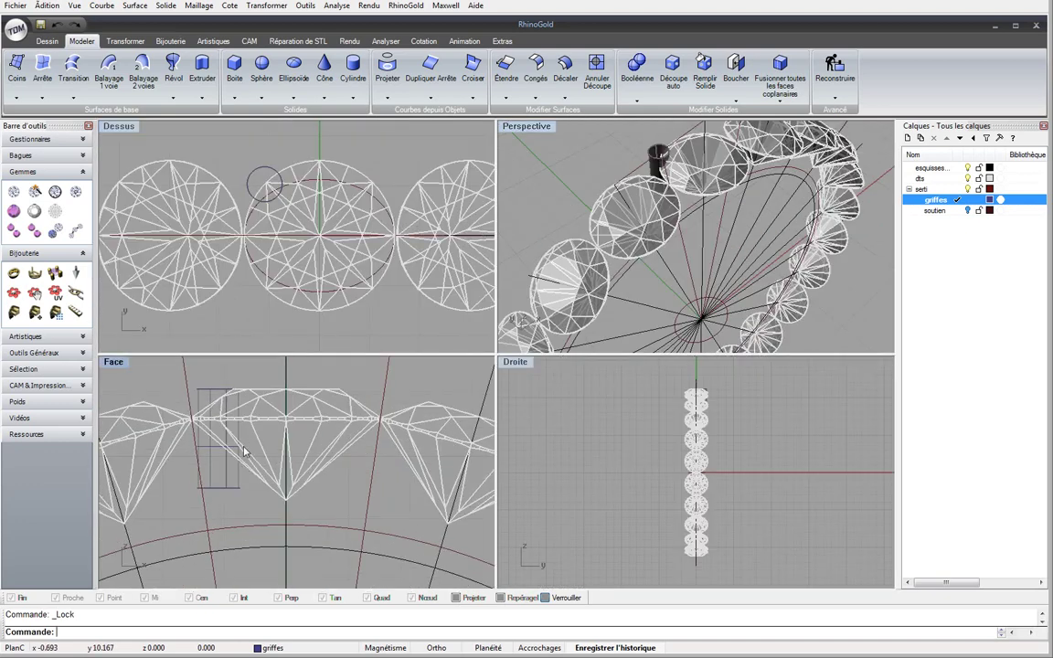
right_drag(243, 473, 277, 455)
click(266, 471)
drag(268, 475, 272, 543)
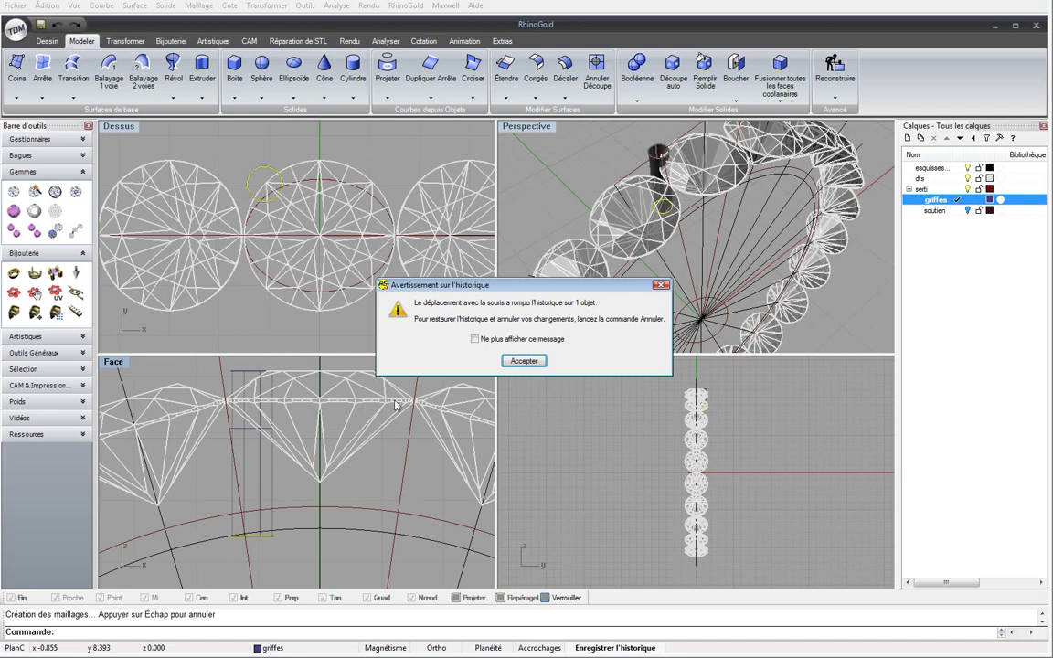
Accept the history warning and move the lowest prong circle horizontally towards the diamond's centre in the front view
click(529, 361)
right_drag(747, 259, 639, 274)
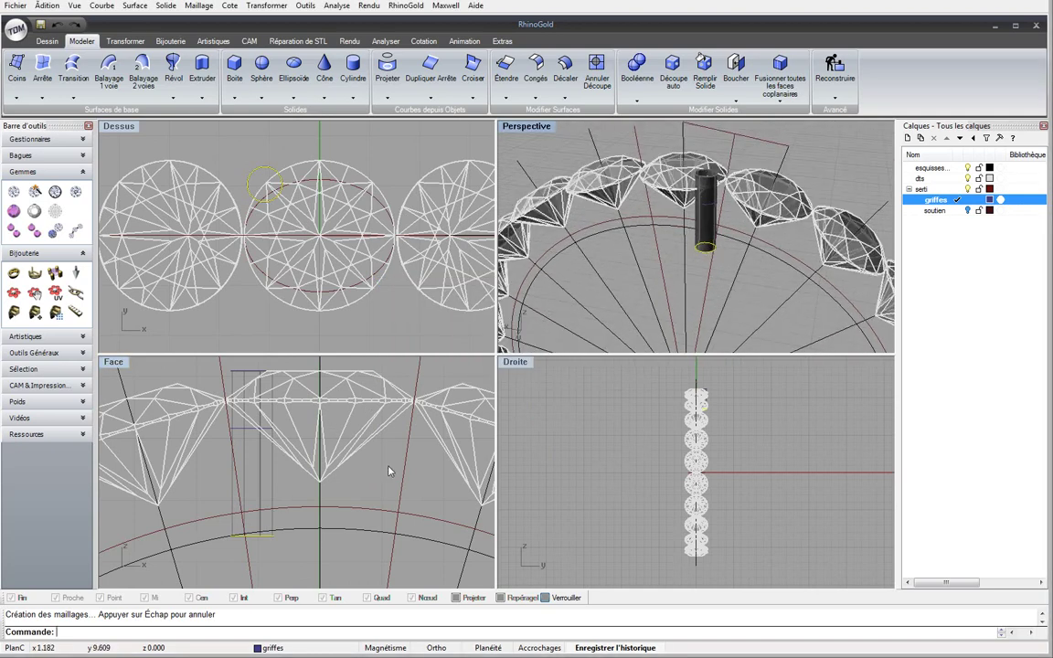
drag(268, 543, 299, 542)
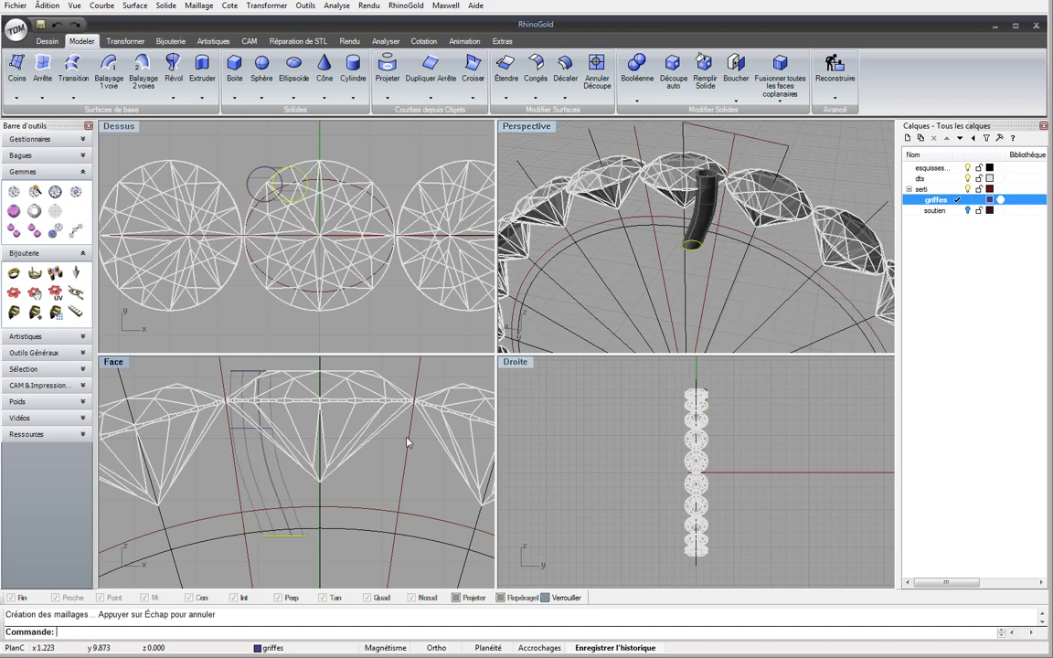
right_drag(571, 242, 875, 229)
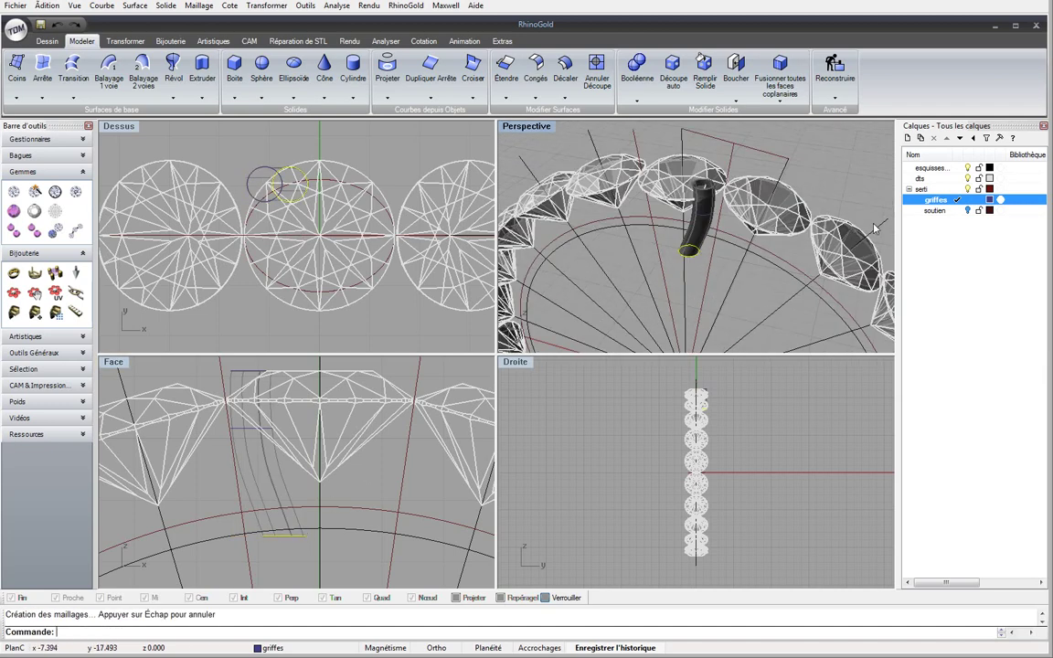
Make the soutien layer visible and lock it
click(967, 211)
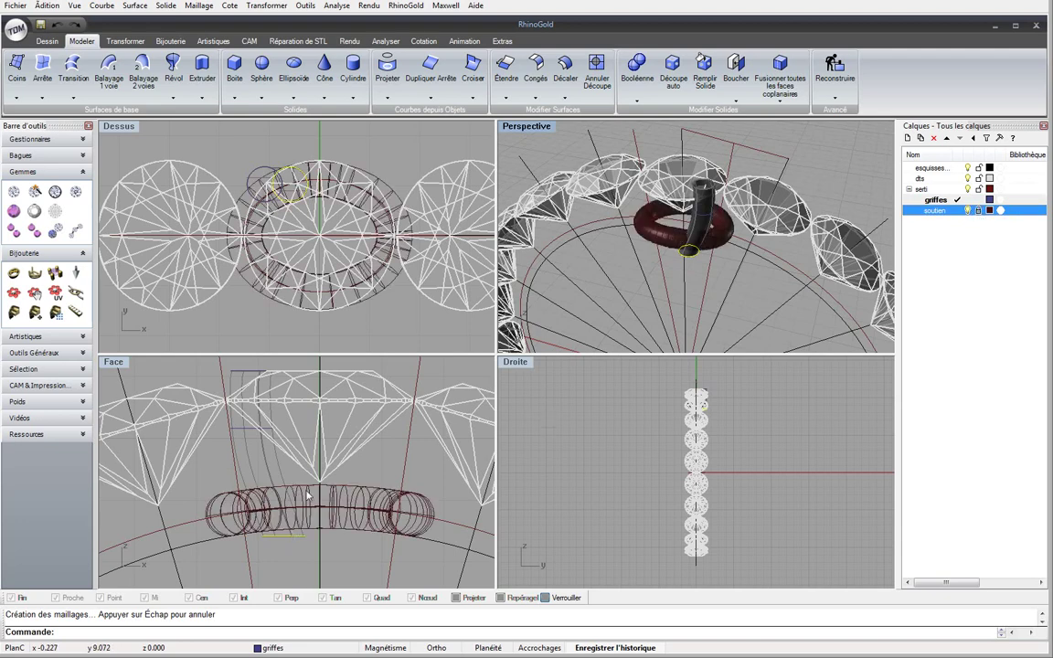
right_drag(598, 288, 464, 427)
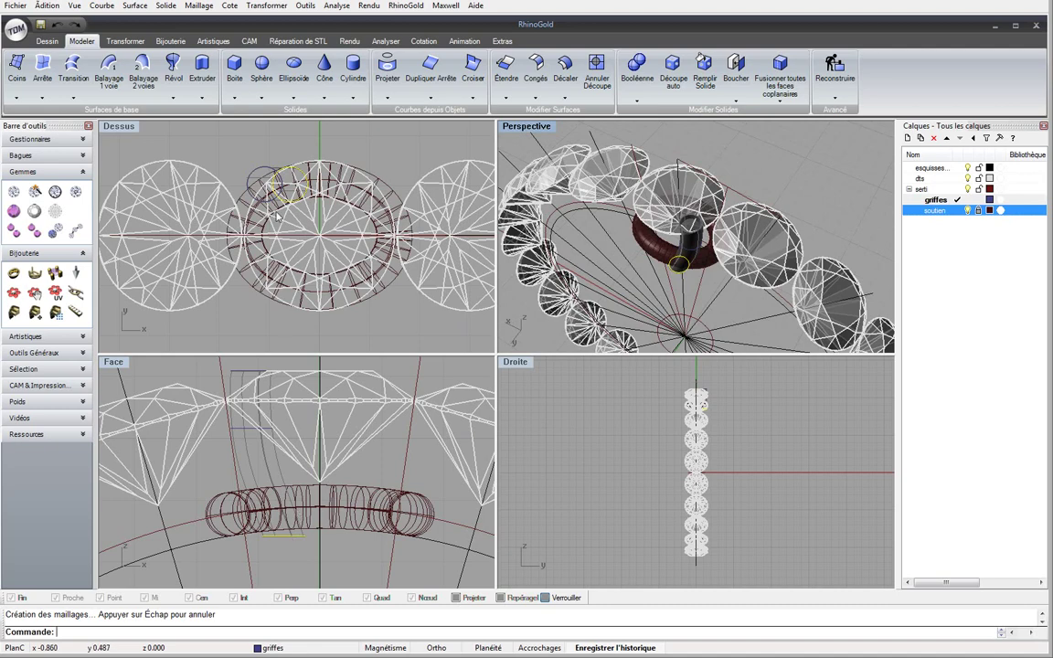
Try to move the lowest prong circle diagonally inward over the support ring in the top view
scroll(323, 234, up, 5)
scroll(321, 229, up, 2)
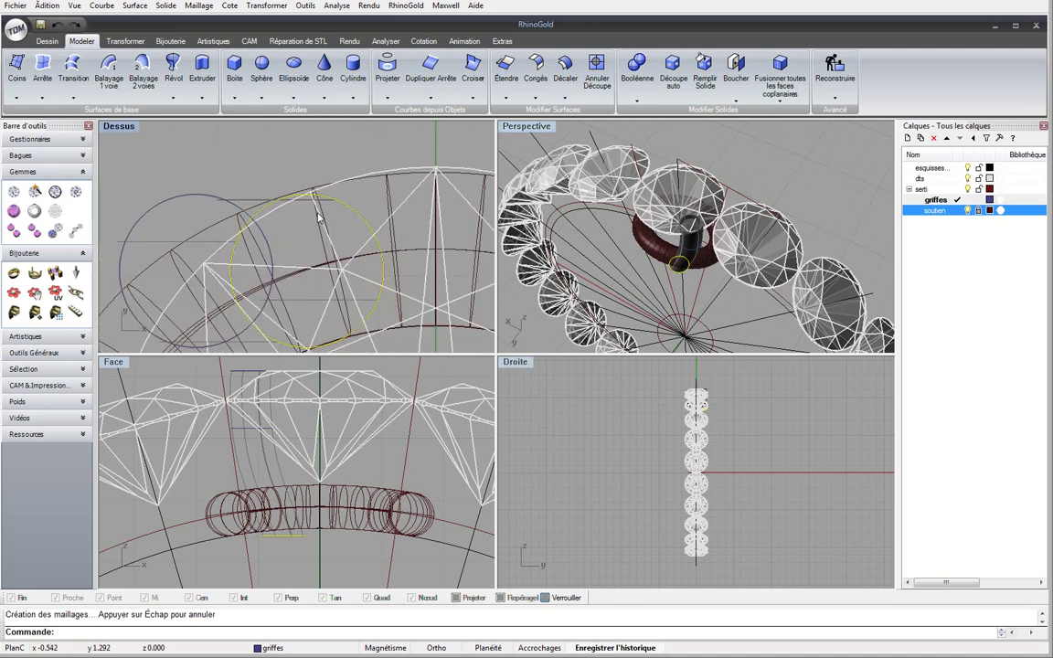
drag(337, 205, 350, 219)
right_drag(632, 239, 674, 235)
key(Escape)
scroll(678, 258, up, 5)
mouse_move(329, 270)
right_down()
mouse_move(355, 240)
mouse_move(345, 281)
right_up()
drag(341, 273, 359, 331)
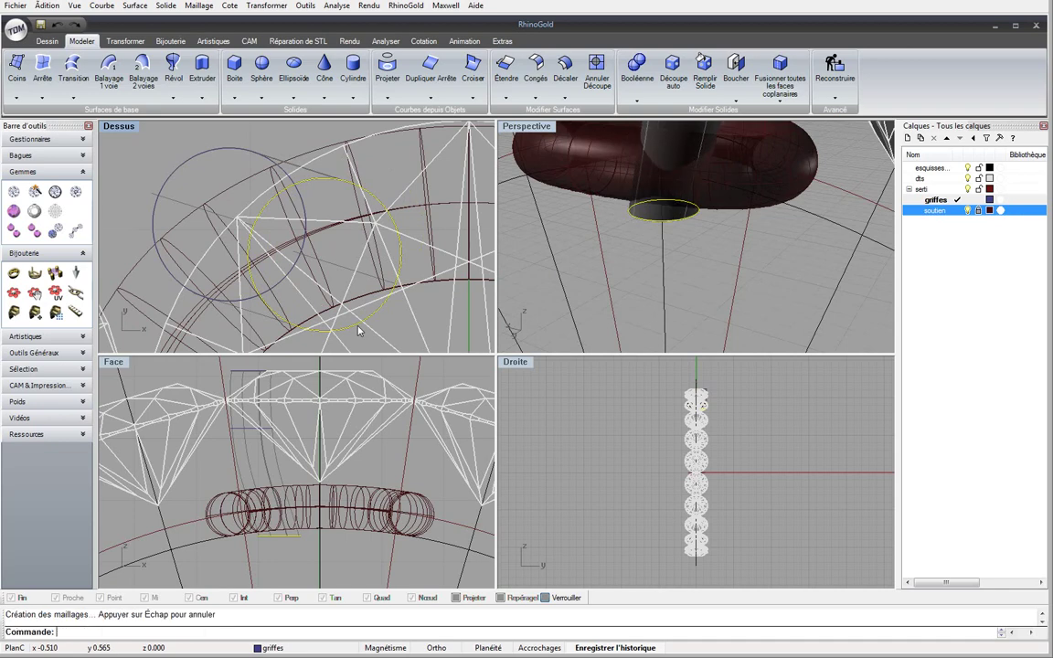
Undo the circle's last move in the top view and the soutien layer's locking, keeping the layer visible
scroll(359, 331, down, 4)
key(ctrl+z)
key(ctrl+z)
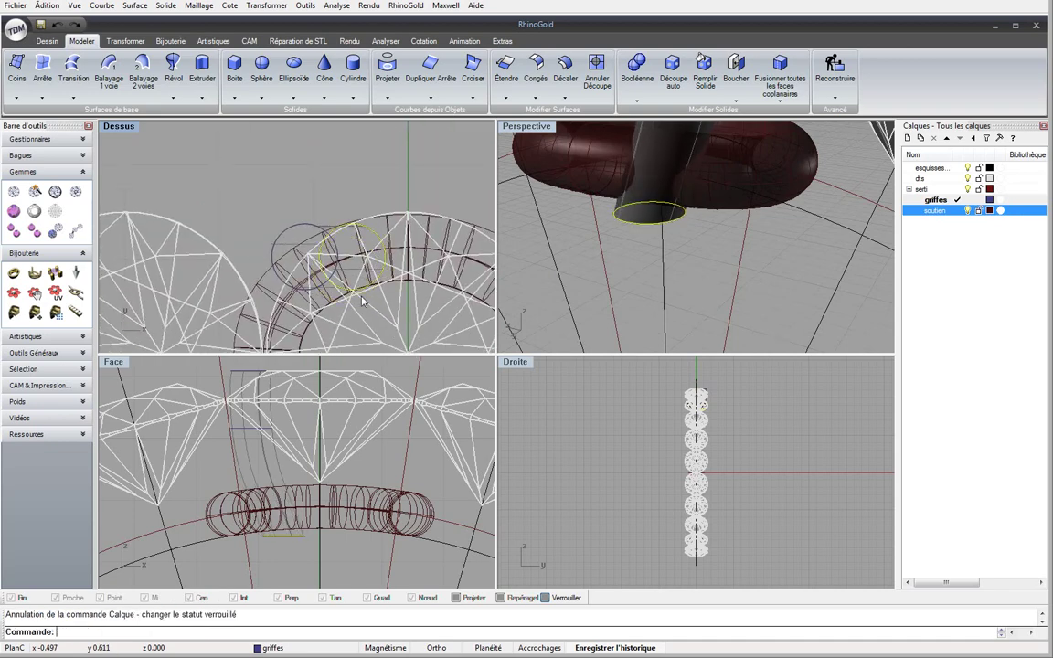
key(ctrl+z)
key(ctrl+y)
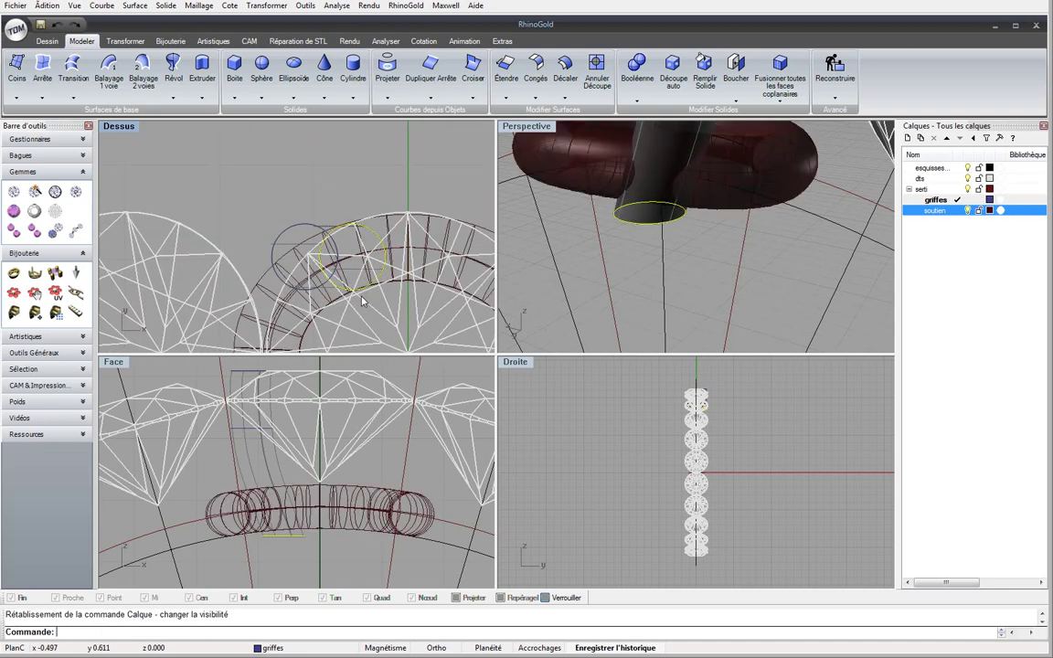
Move the lowest prong circle diagonally in the top view so that it sits over the support ring's tube
right_drag(362, 298, 363, 265)
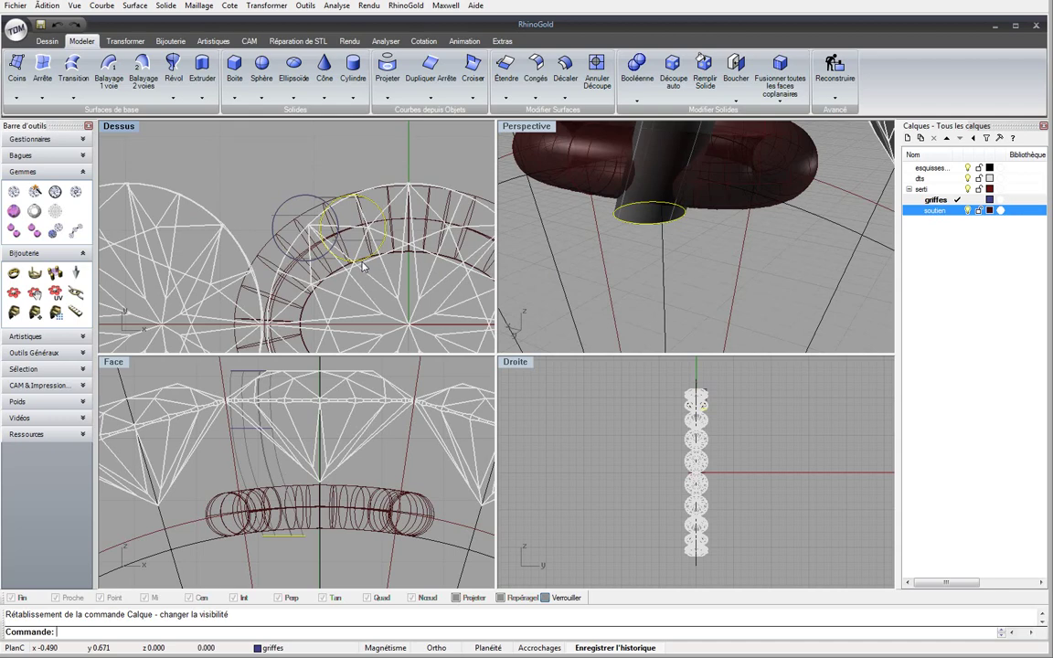
drag(363, 264, 335, 290)
right_drag(569, 247, 651, 343)
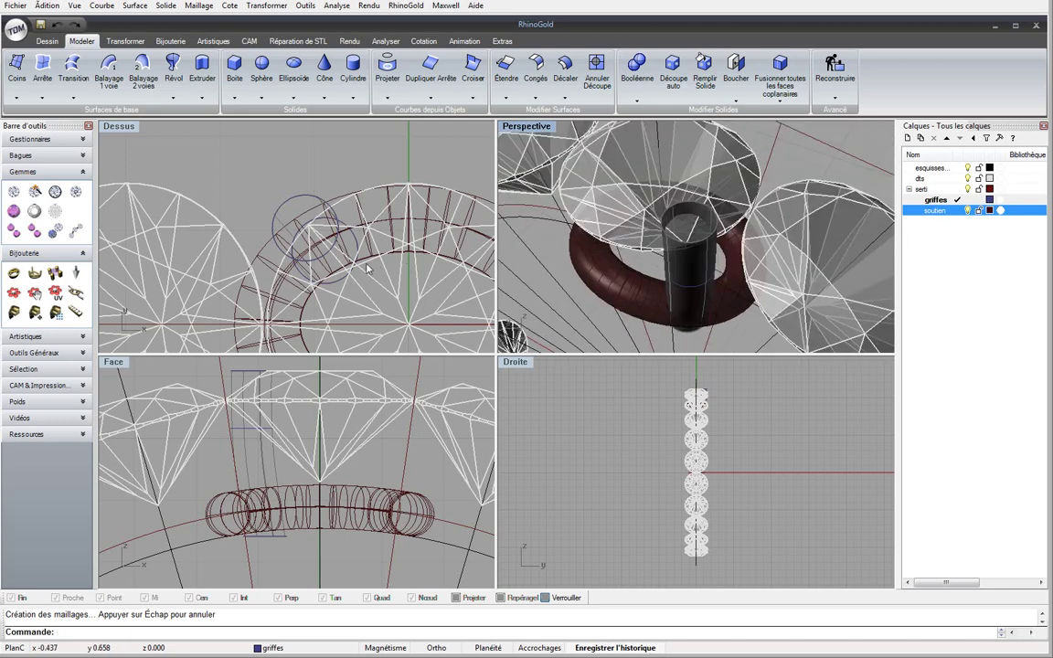
Lower the middle prong circle in the front view, accept the history warning, and raise the circle back to just below the girdle
click(311, 258)
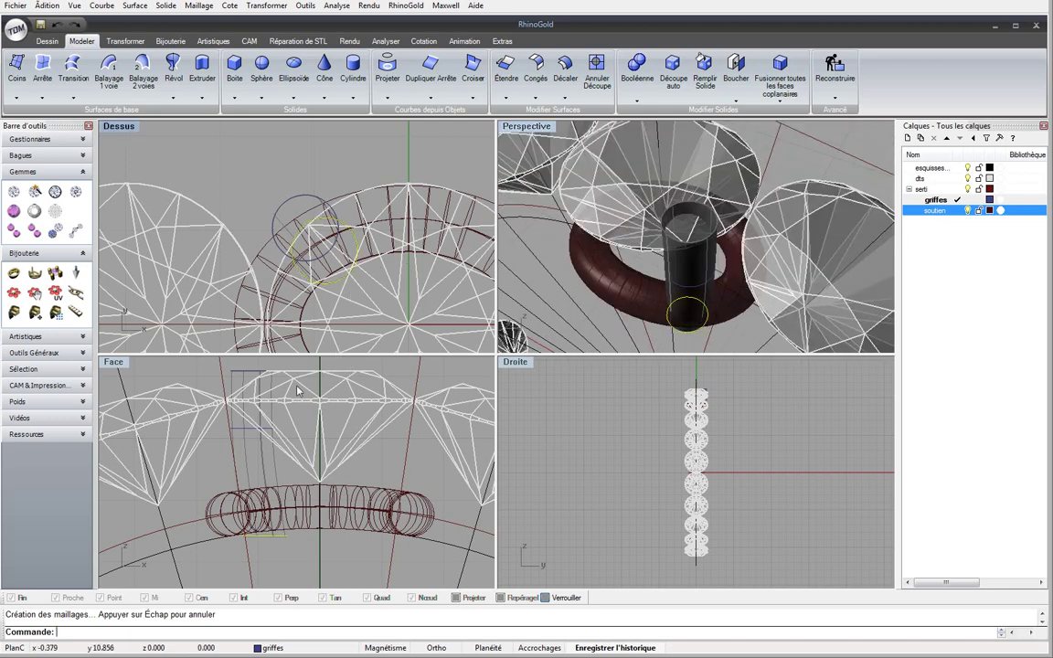
drag(243, 434, 243, 429)
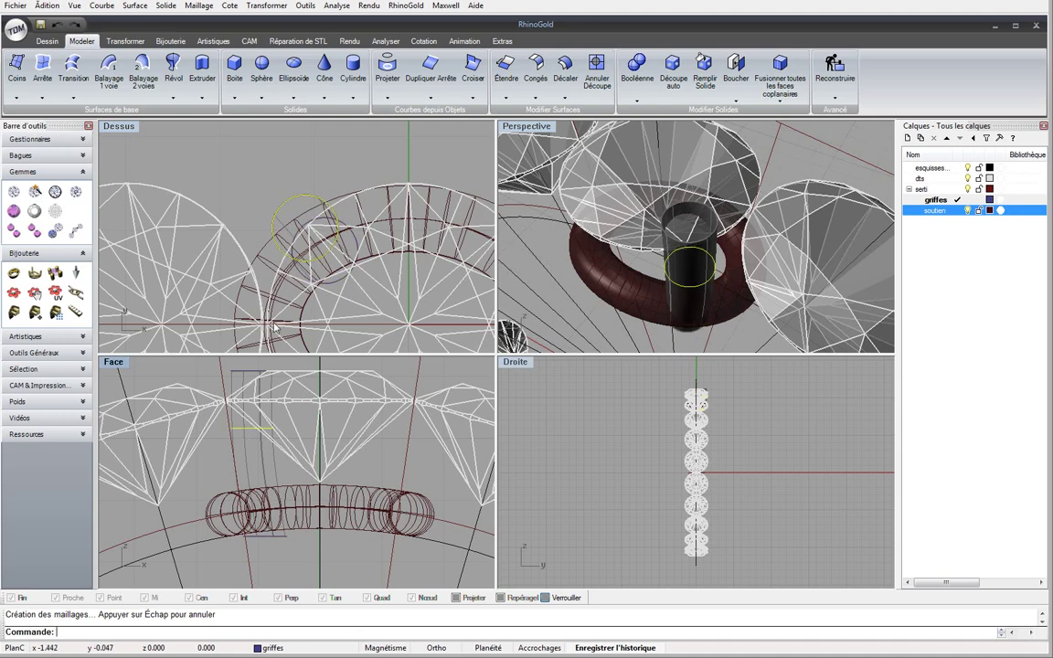
right_drag(542, 269, 625, 284)
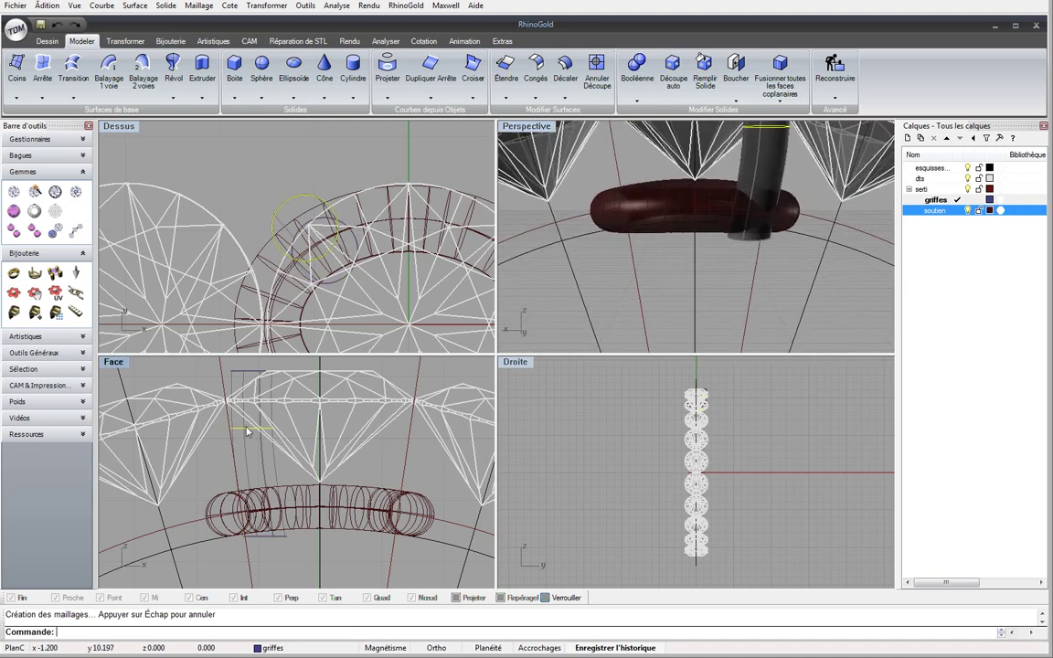
drag(244, 427, 248, 460)
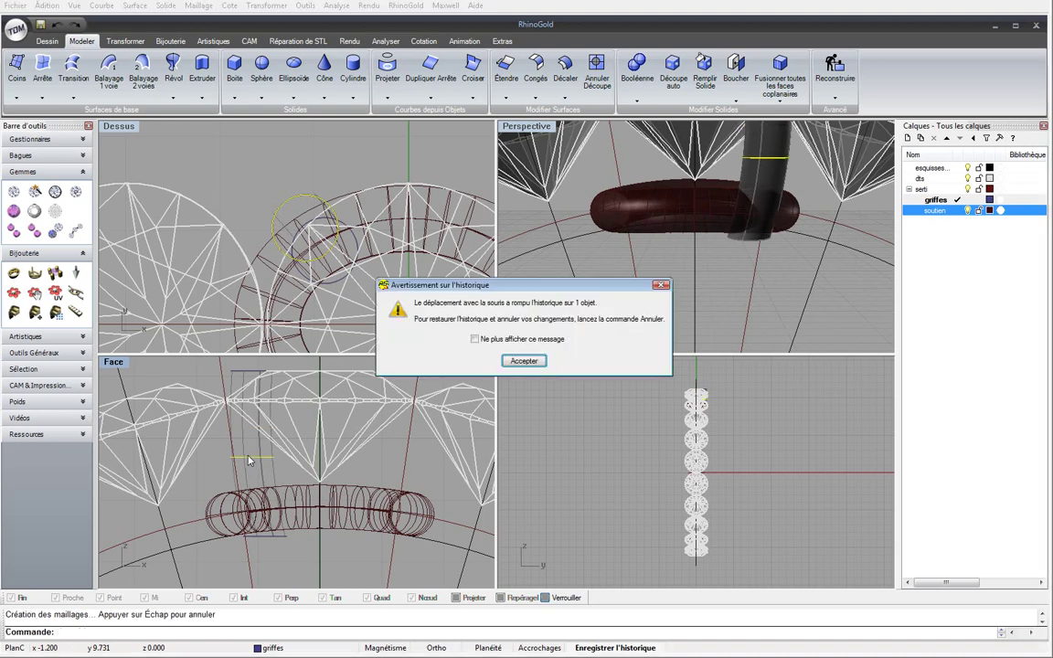
click(524, 361)
right_drag(527, 290, 745, 261)
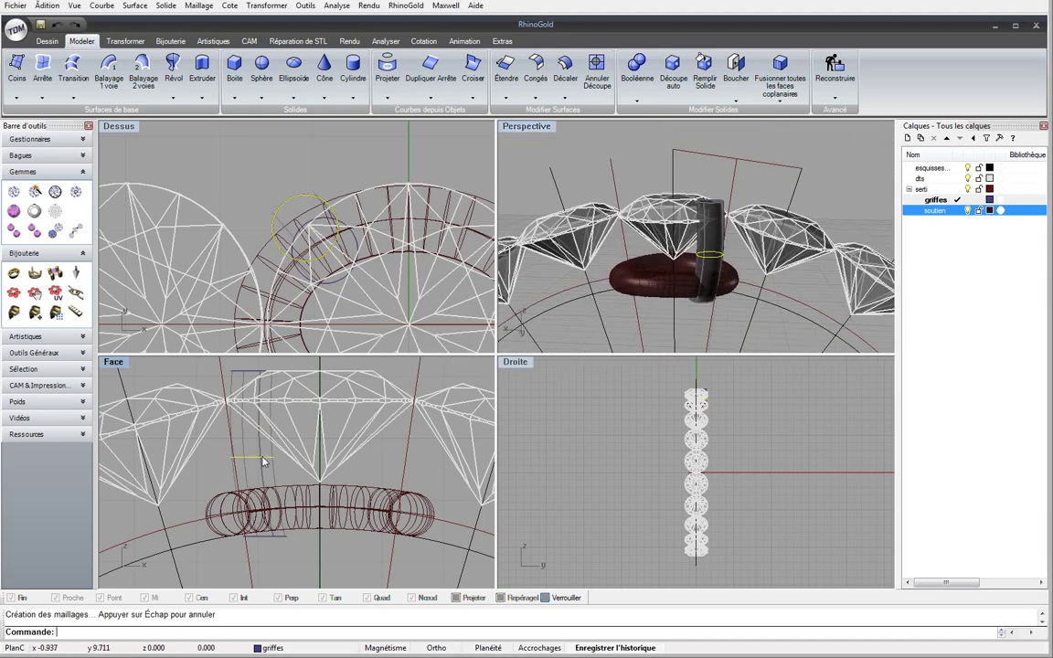
drag(264, 459, 263, 437)
Scale the lowest prong circle down in 2D about its centre to about 0.7 of its size
click(281, 535)
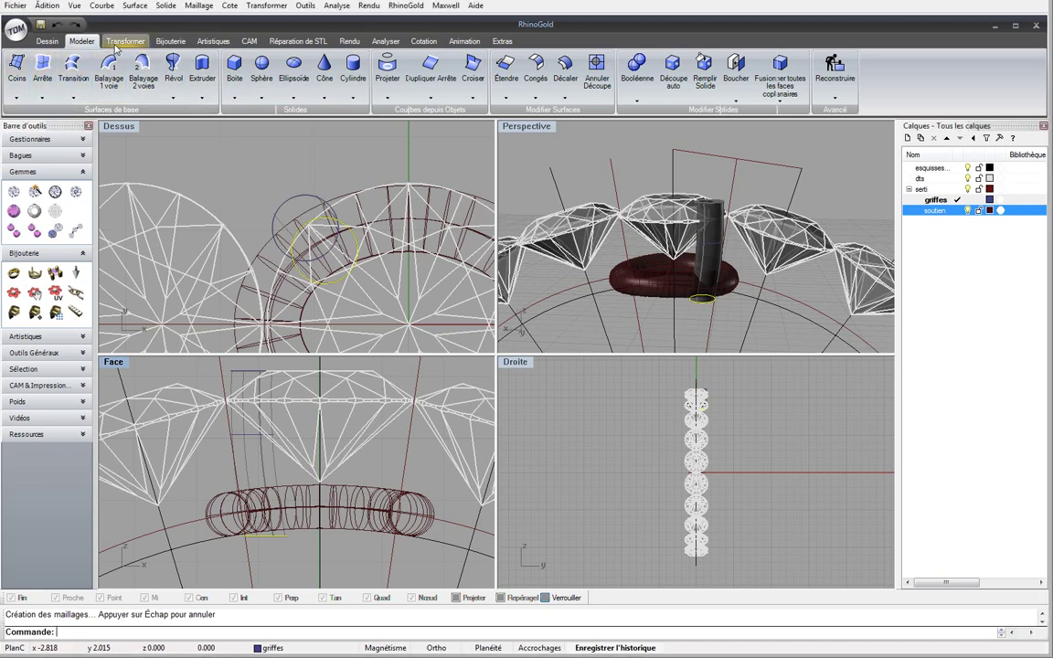
click(125, 41)
click(109, 98)
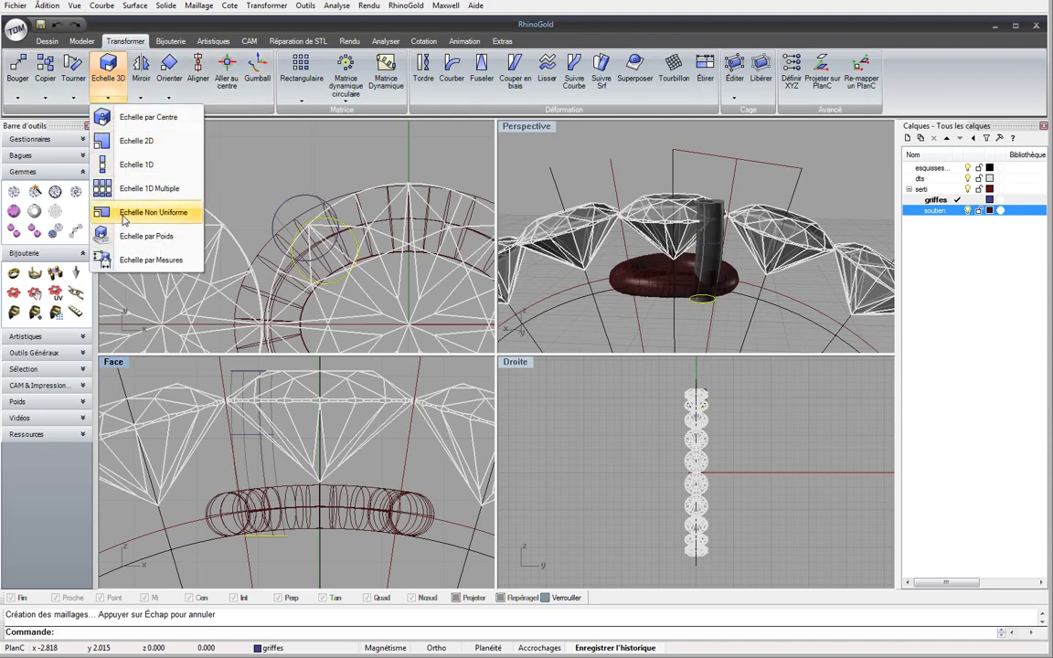
click(128, 141)
scroll(349, 223, up, 2)
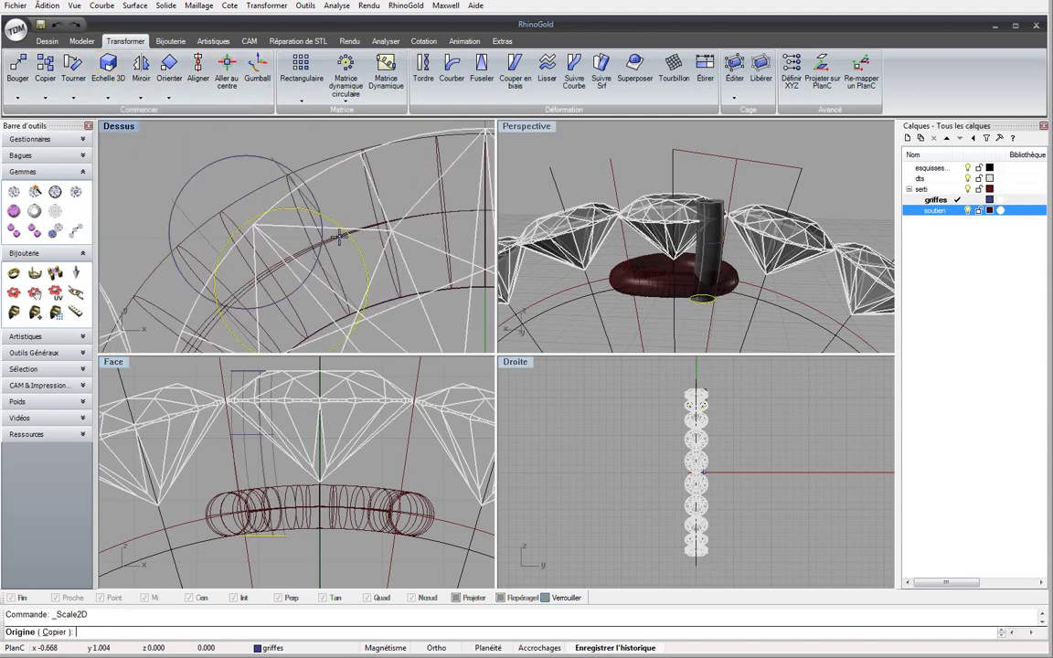
click(350, 256)
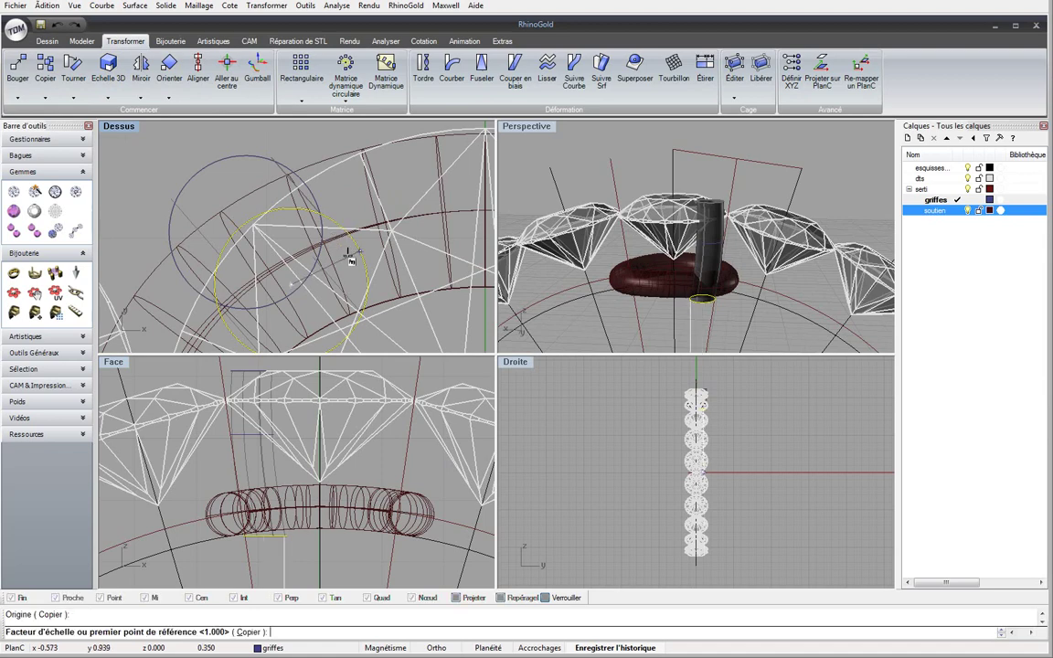
right_drag(647, 294, 630, 264)
scroll(676, 278, up, 3)
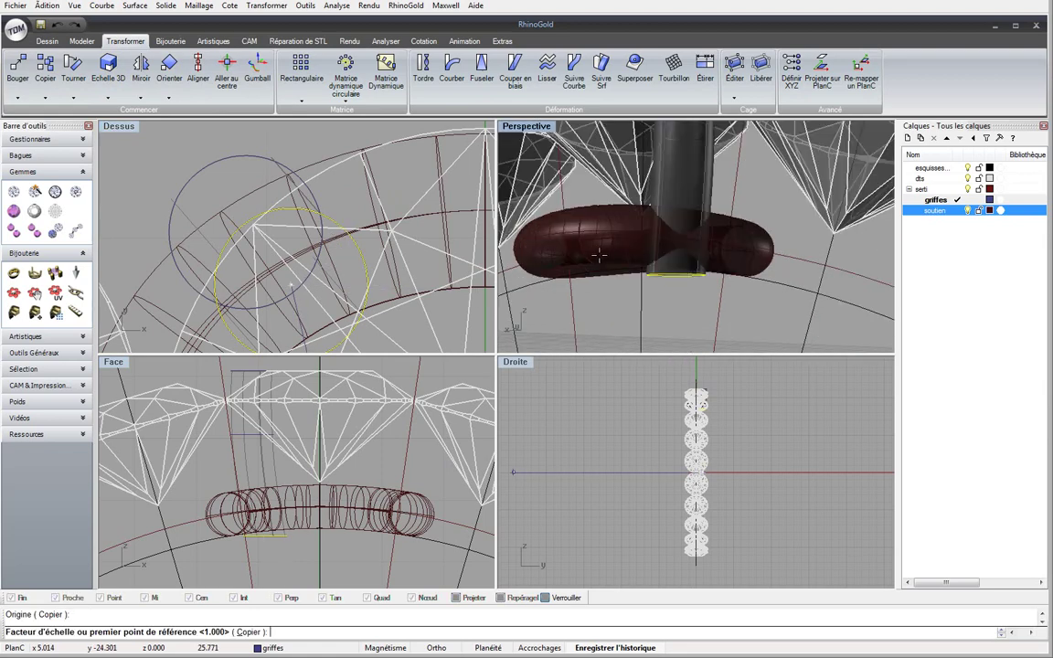
scroll(571, 219, down, 1)
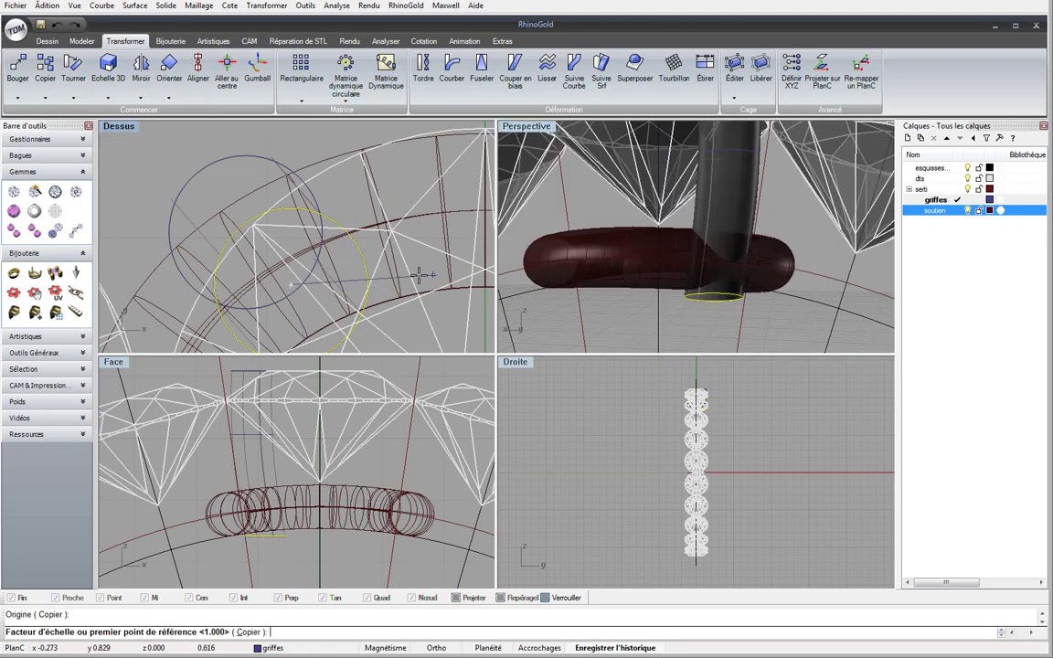
click(357, 203)
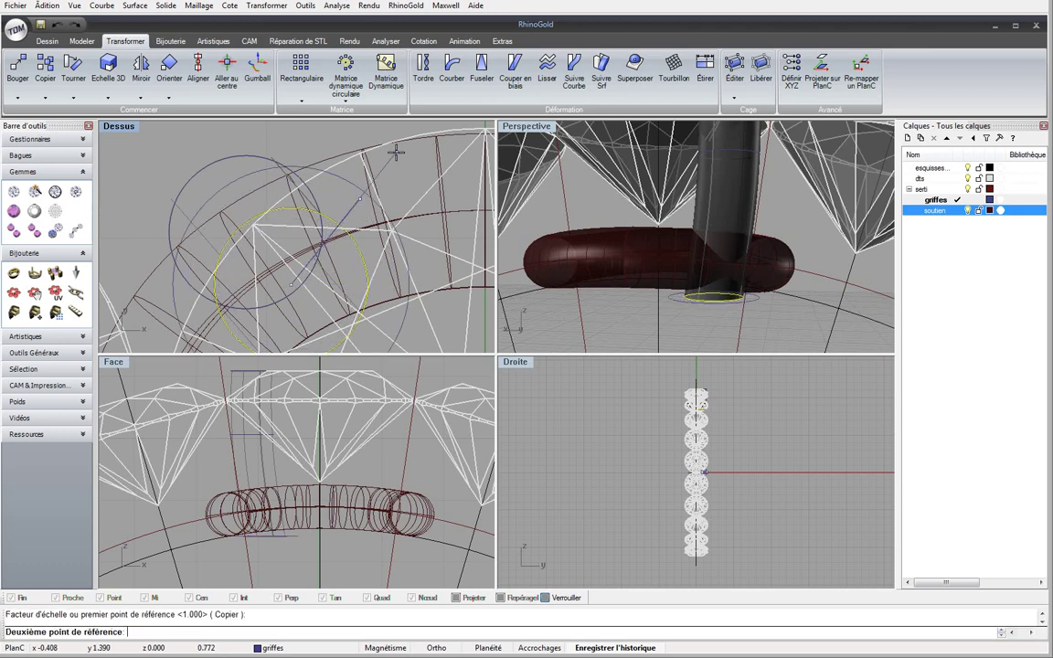
click(336, 226)
scroll(618, 239, down, 5)
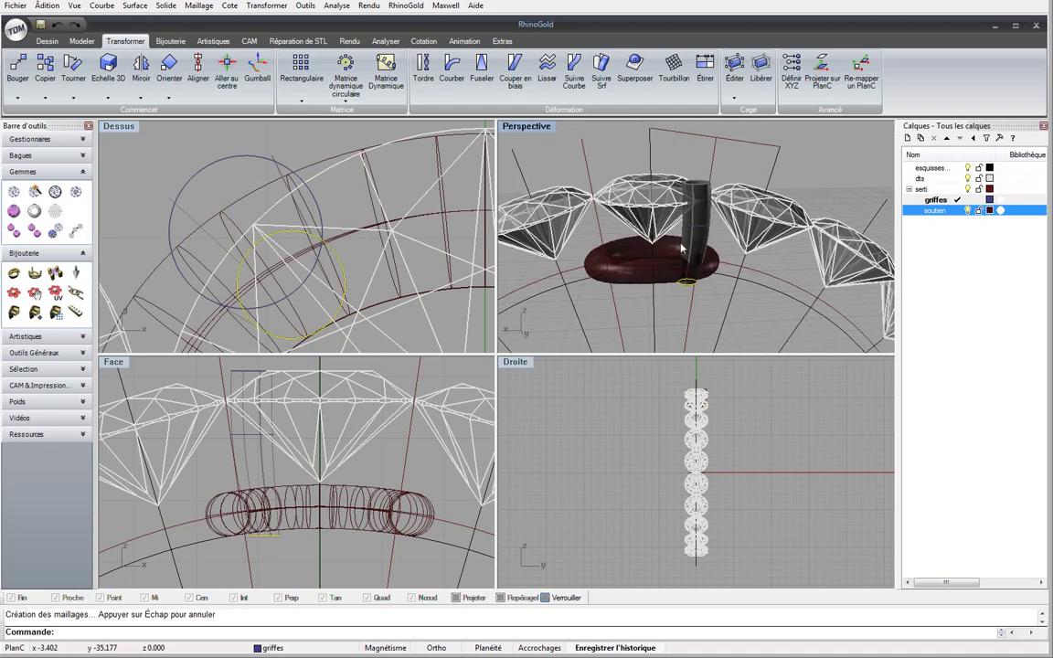
Move the middle prong circle straight up in the front view to the height of the diamond's girdle
click(697, 226)
right_click(268, 223)
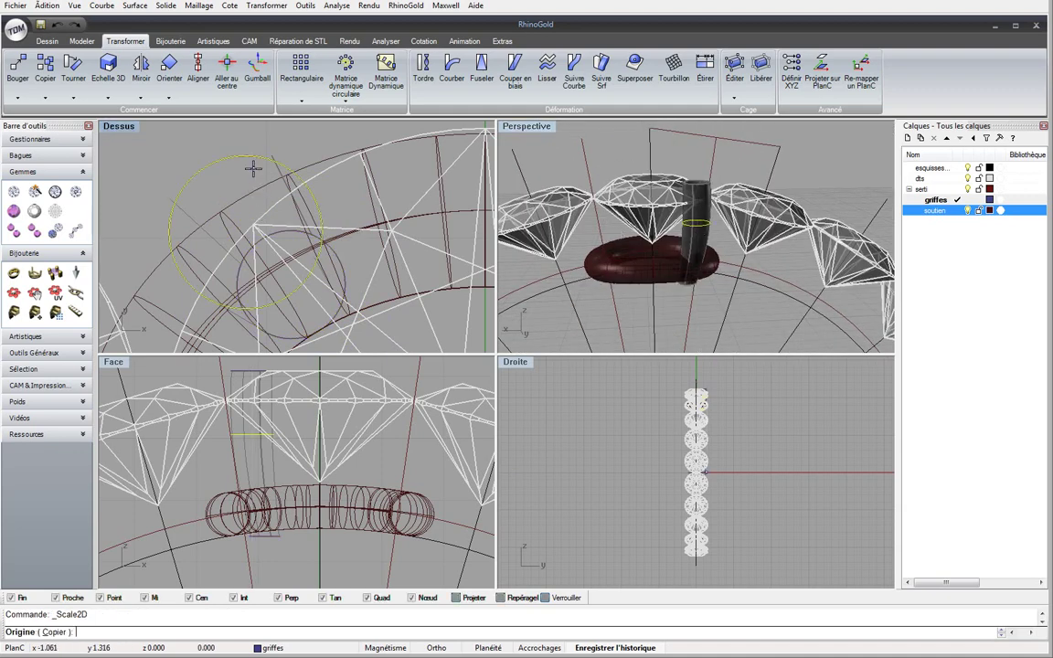
right_click(265, 405)
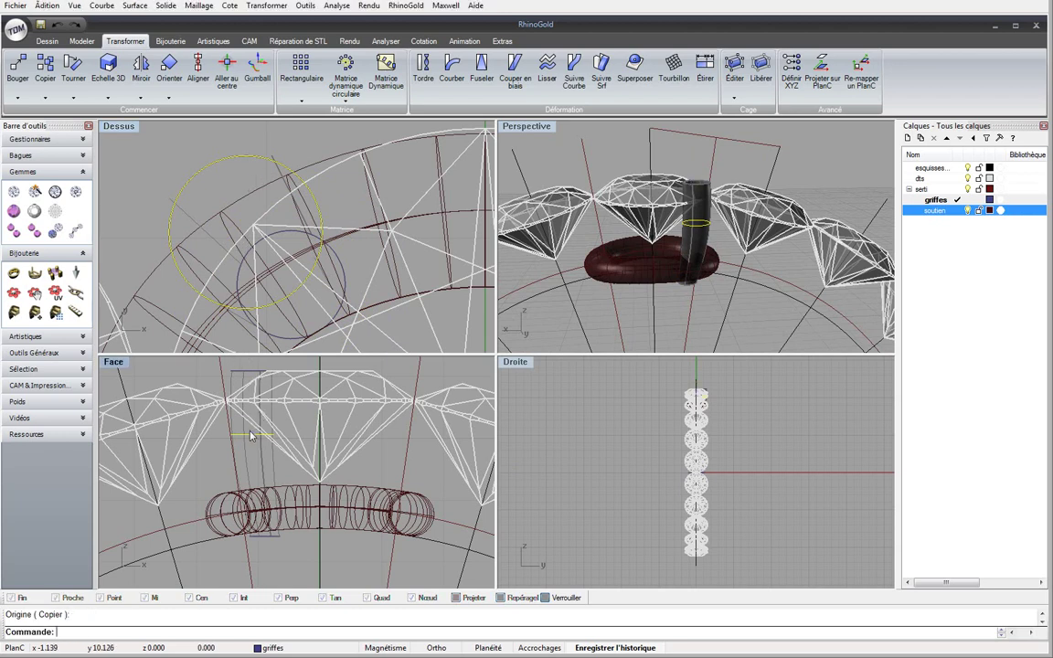
drag(250, 436, 251, 396)
right_drag(589, 265, 475, 264)
double_click(543, 132)
scroll(523, 272, down, 8)
double_click(138, 128)
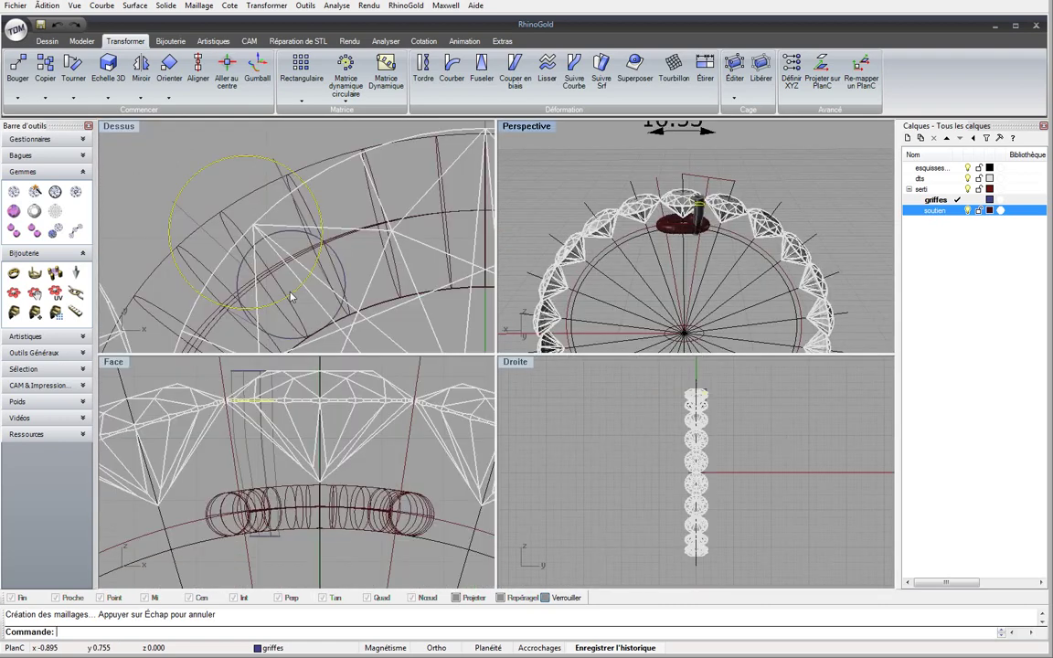
Rotate the lowest prong circle 90° in the front view about its edge nearest the ring's axis, so it stands vertically
click(267, 544)
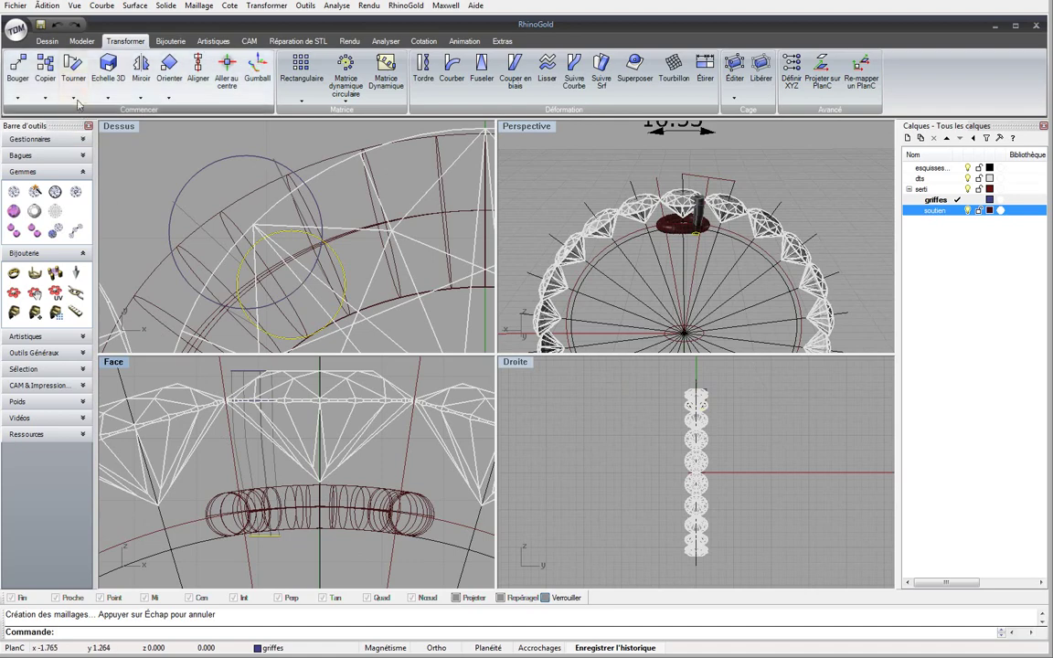
click(73, 66)
scroll(279, 429, down, 2)
scroll(283, 509, up, 4)
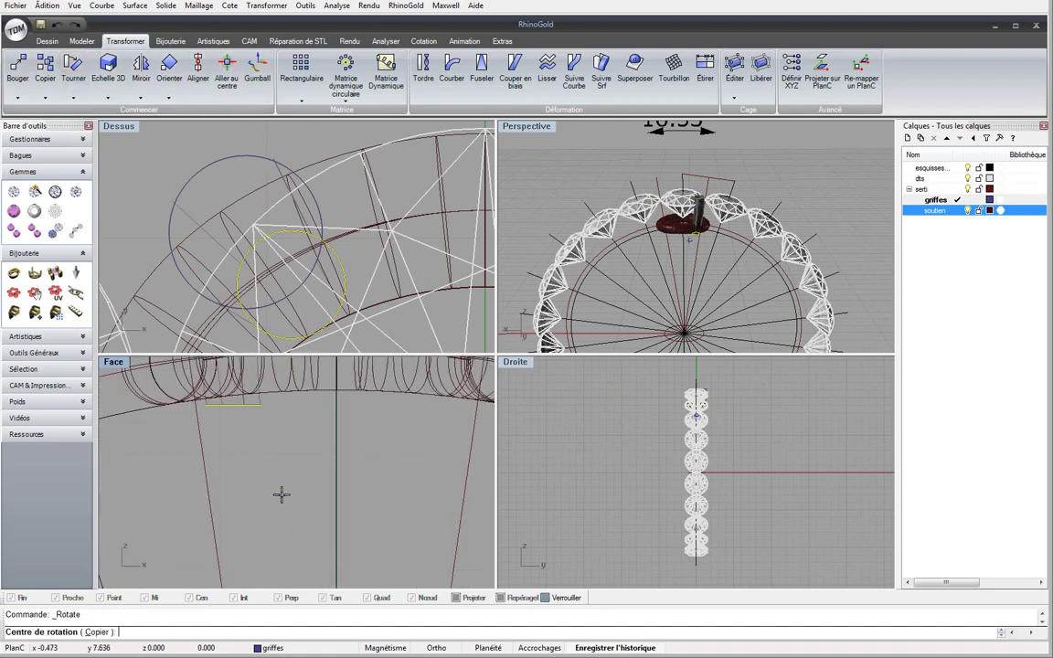
click(261, 407)
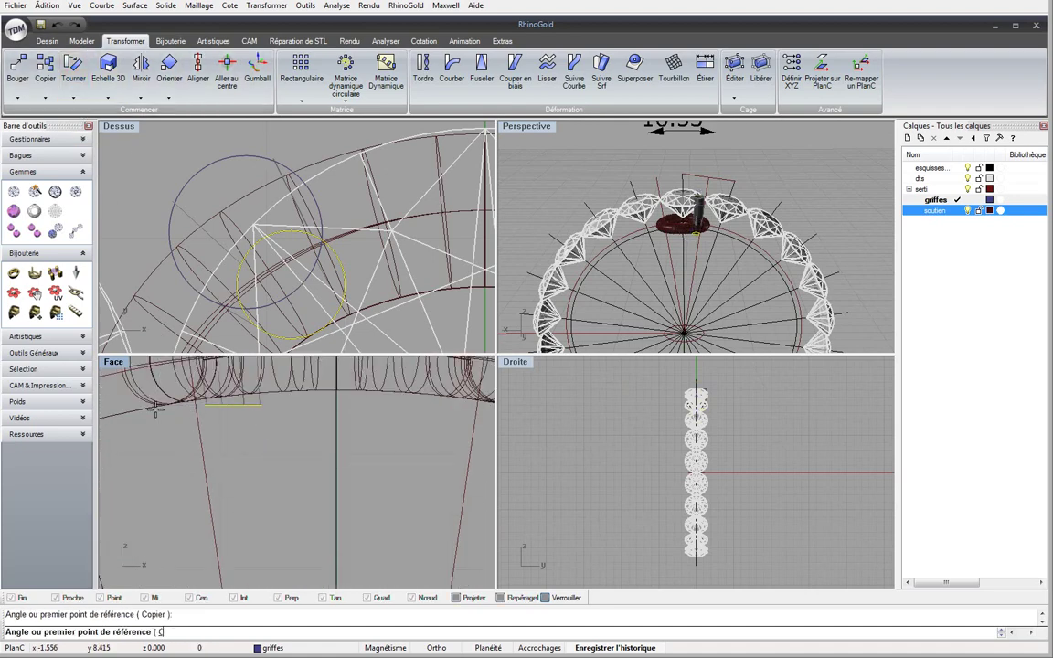
click(260, 454)
click(262, 451)
right_drag(265, 445, 262, 486)
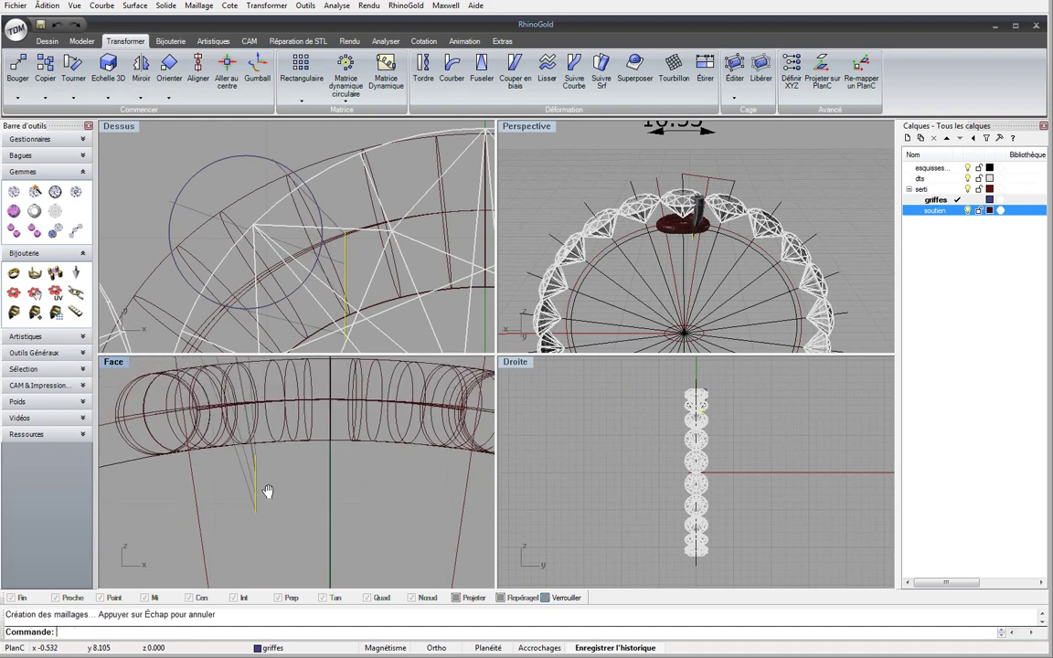
scroll(263, 483, down, 6)
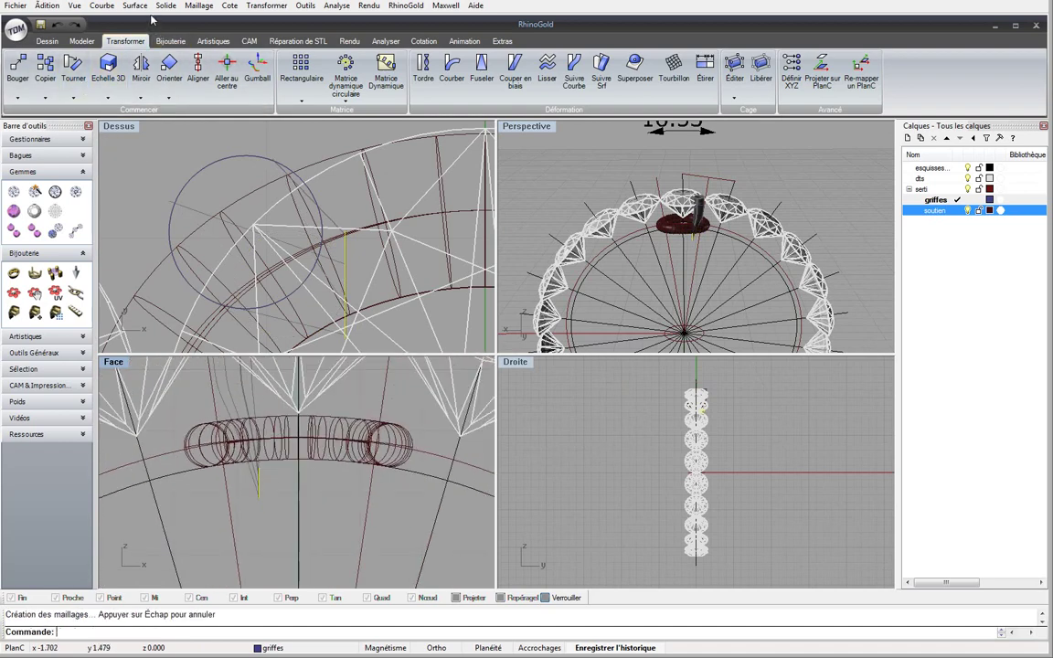
Set the X position of the lowest prong circle's points to 0 with SetPt, so it sits on the ring's vertical axis
click(305, 6)
mouse_move(267, 5)
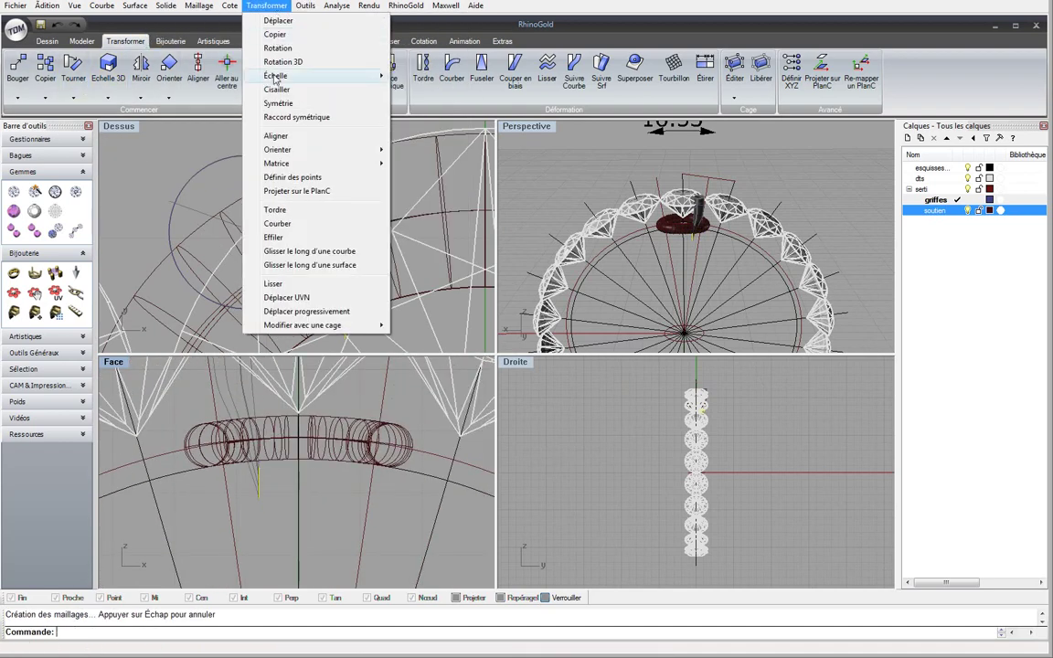
click(290, 177)
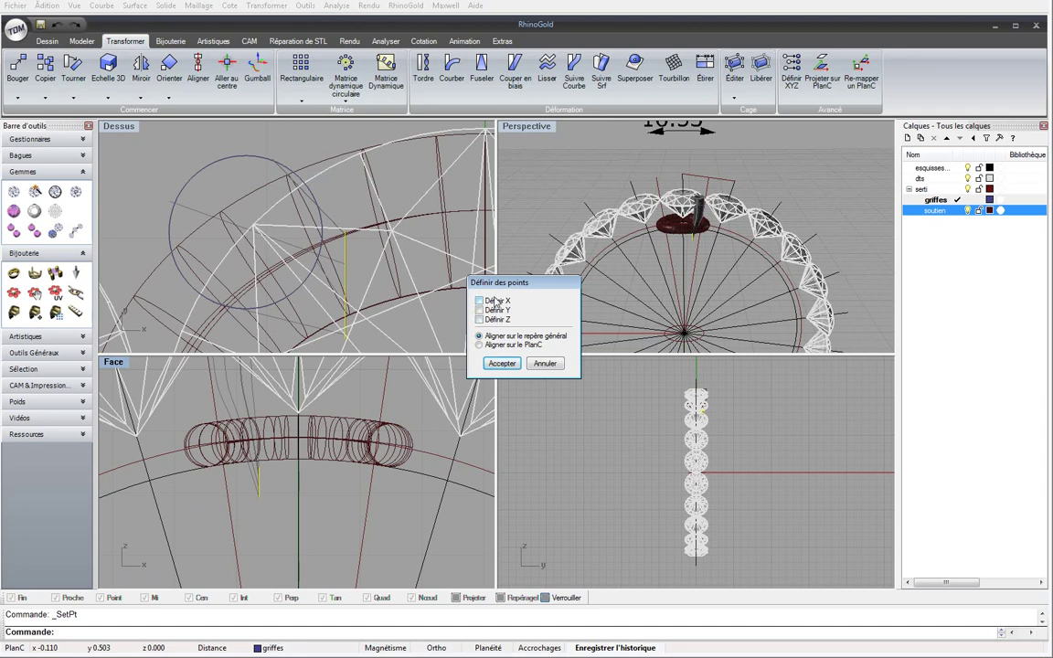
click(499, 364)
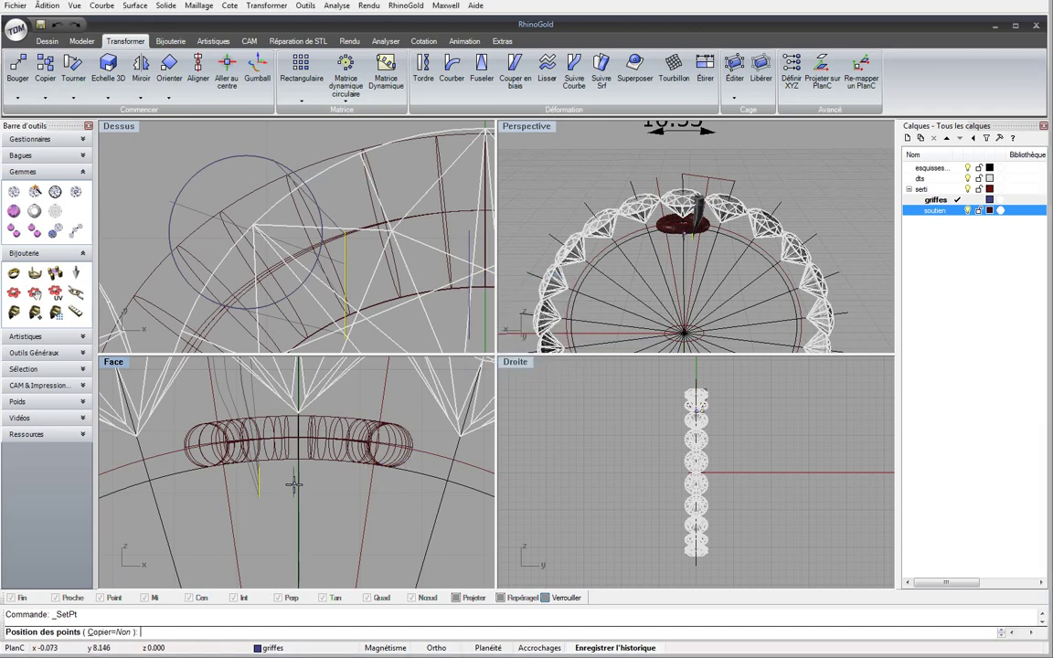
click(297, 484)
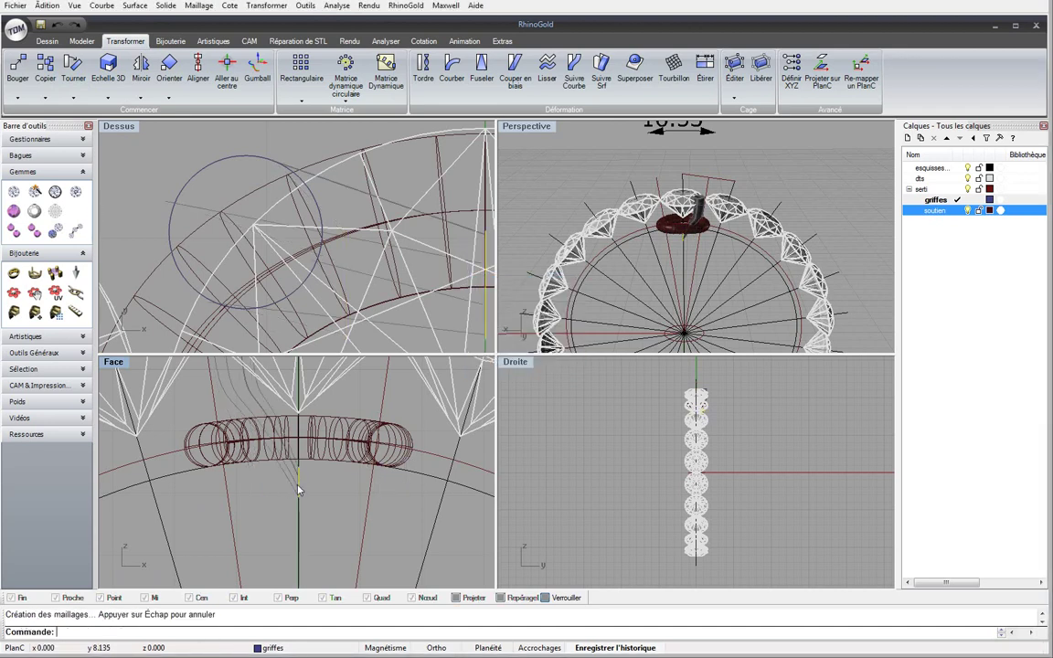
Raise the lowest prong circle in the front view until it lies inside the piped support
right_drag(668, 253, 684, 229)
right_drag(372, 457, 370, 482)
scroll(305, 519, up, 4)
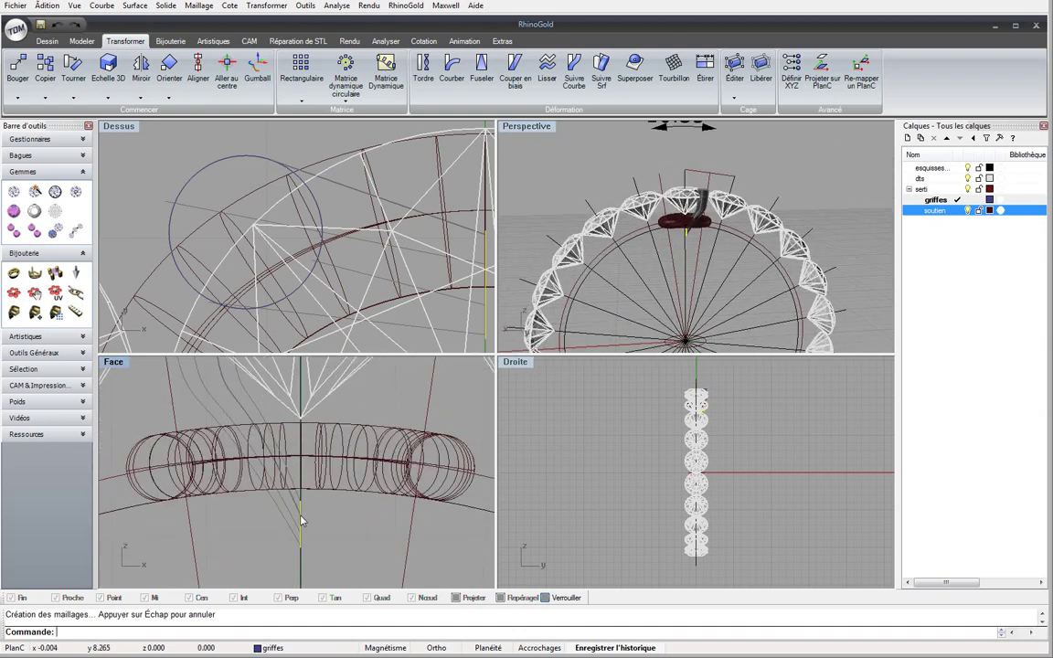
drag(302, 521, 311, 462)
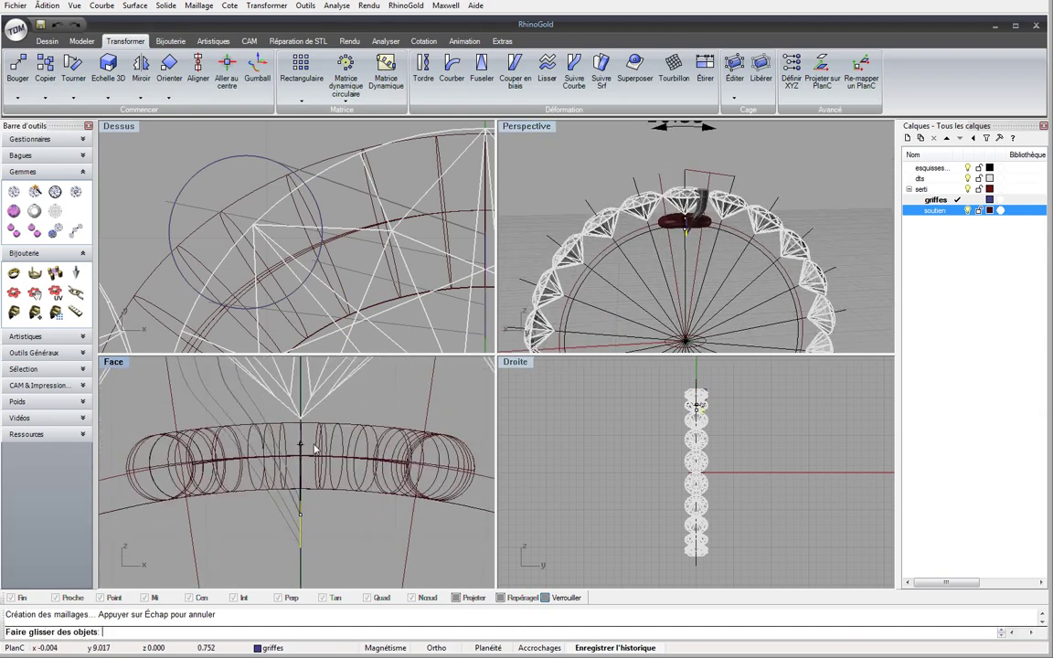
drag(318, 443, 316, 436)
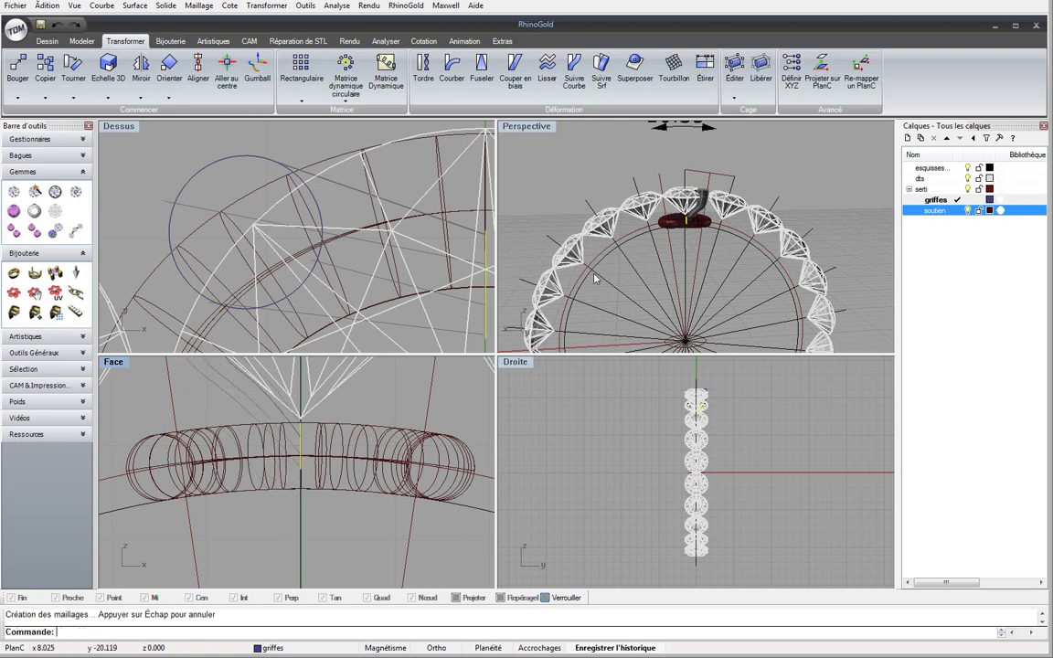
Lower the middle prong circle in the front view from the diamond's girdle to a short distance below it
scroll(187, 352, down, 5)
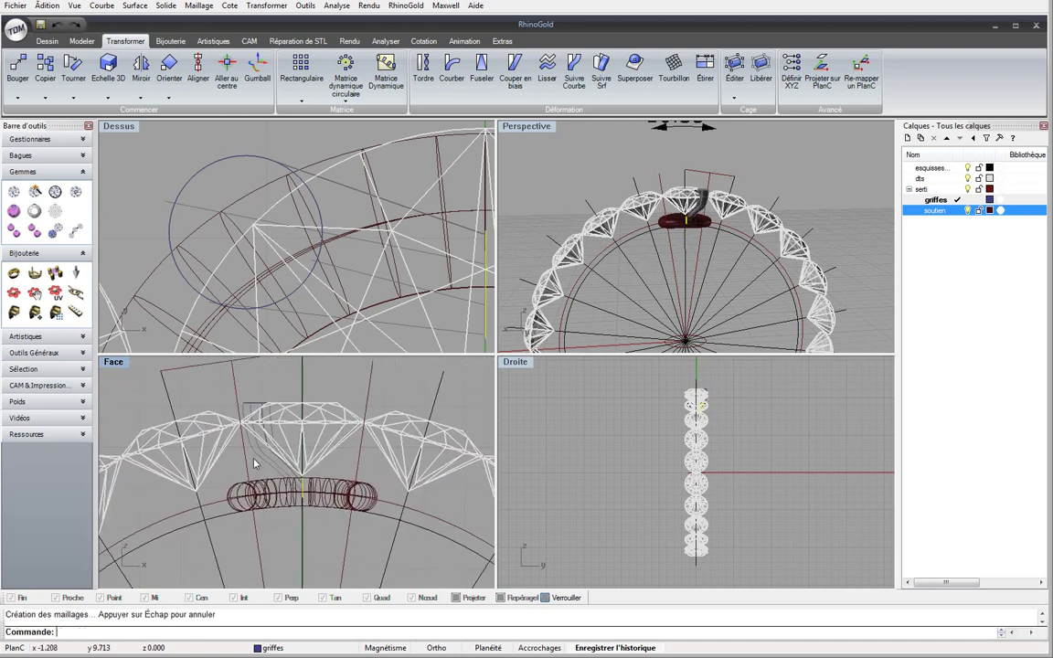
scroll(260, 418, up, 8)
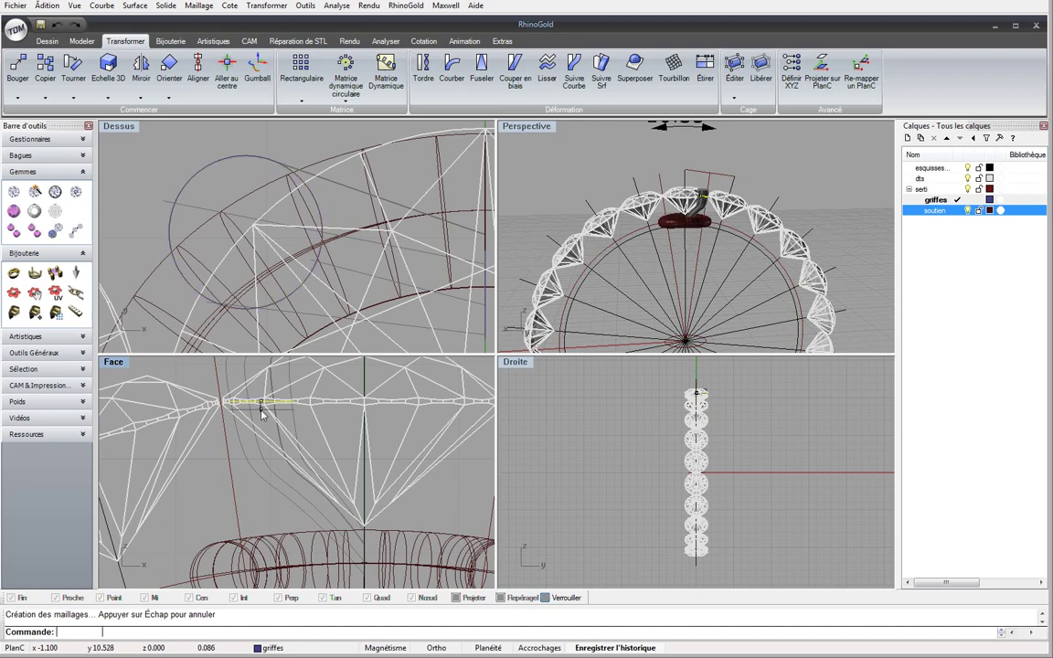
drag(265, 384, 262, 443)
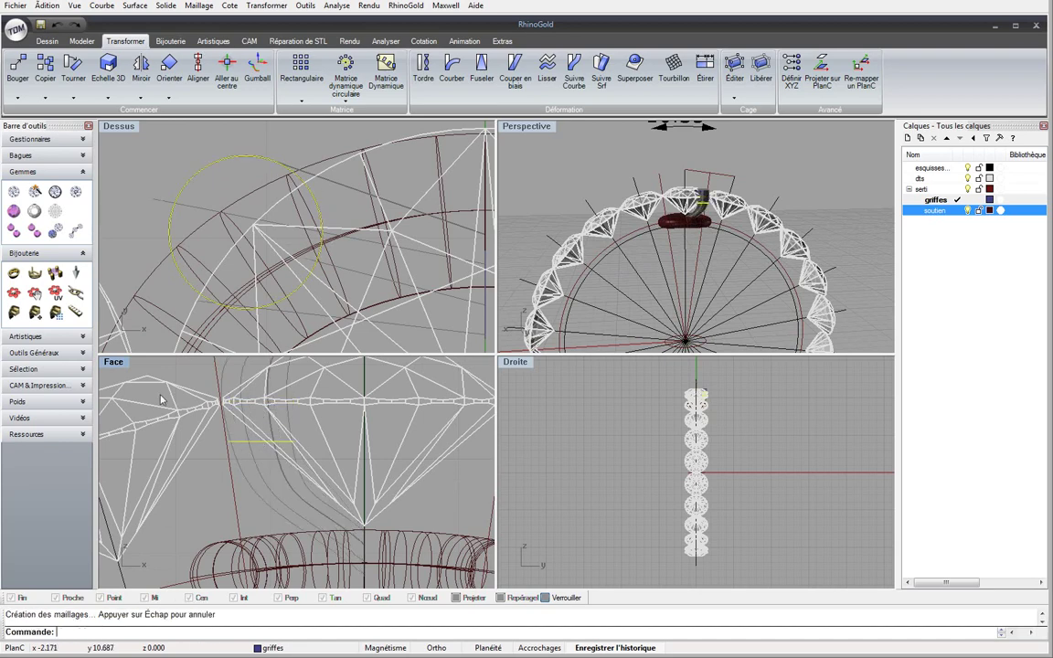
Rotate the middle prong circle about 15° around its outer edge in the front view and move it down and inward along the diamond's pavilion
double_click(113, 363)
scroll(306, 334, down, 5)
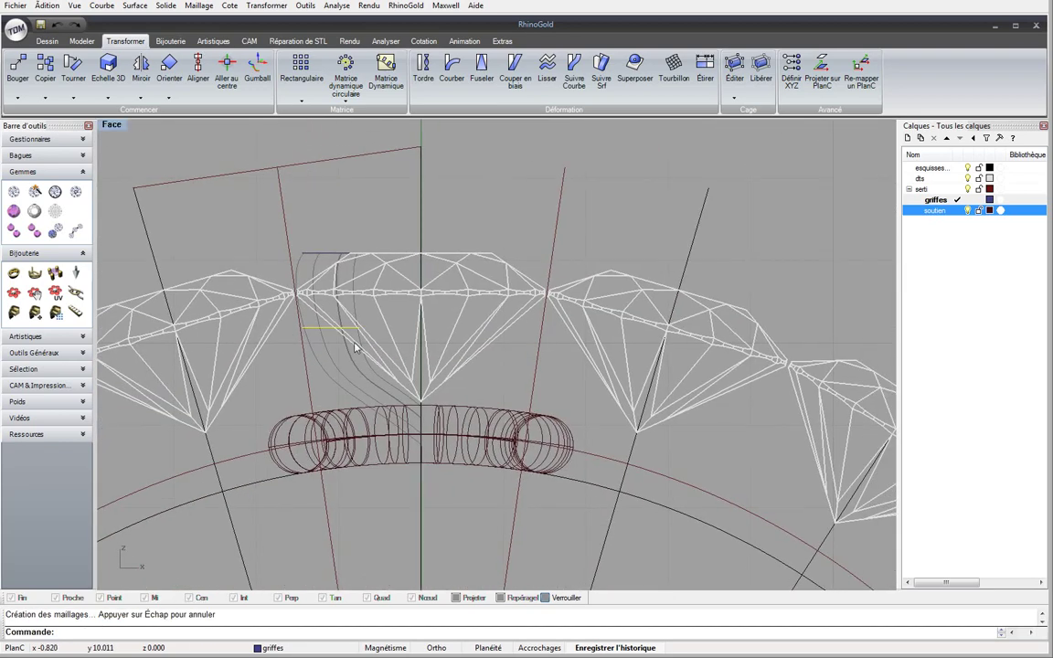
click(73, 68)
scroll(329, 311, up, 5)
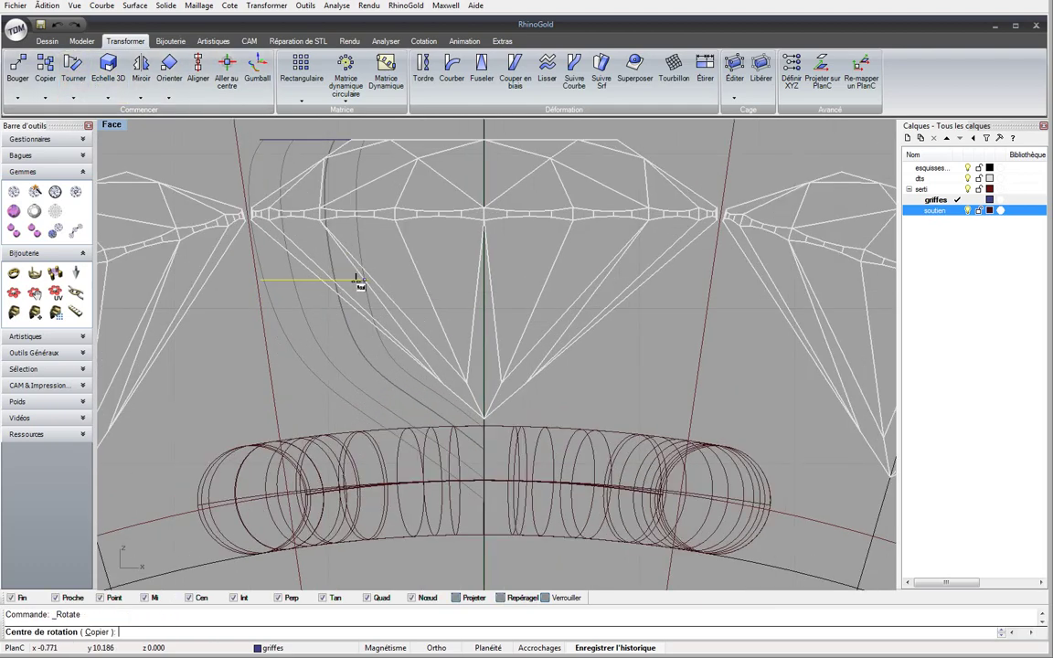
click(259, 282)
click(210, 284)
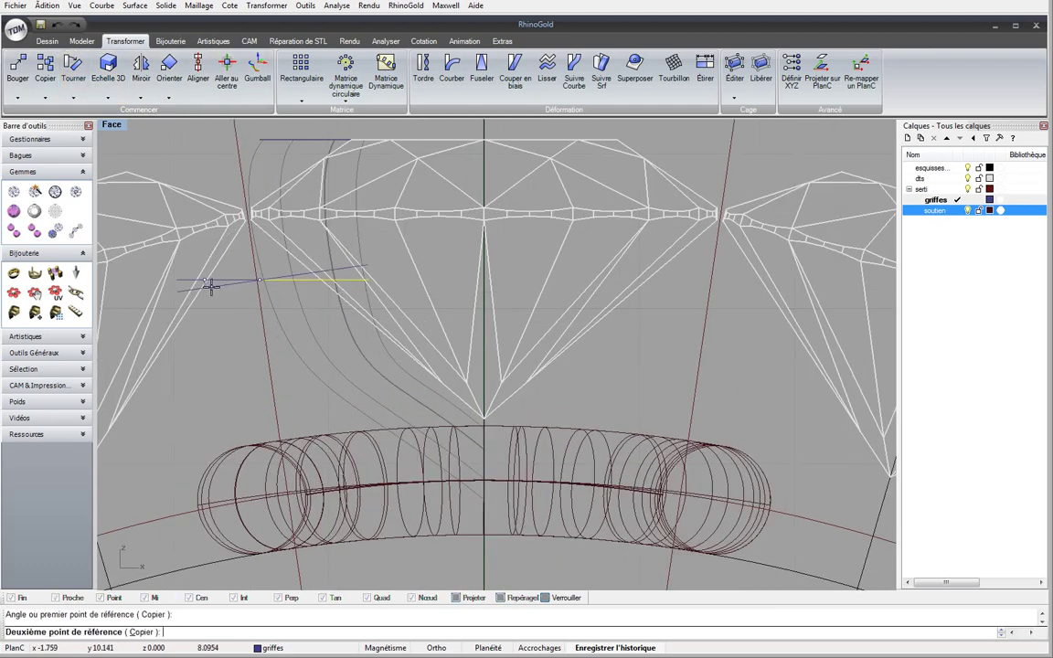
click(218, 298)
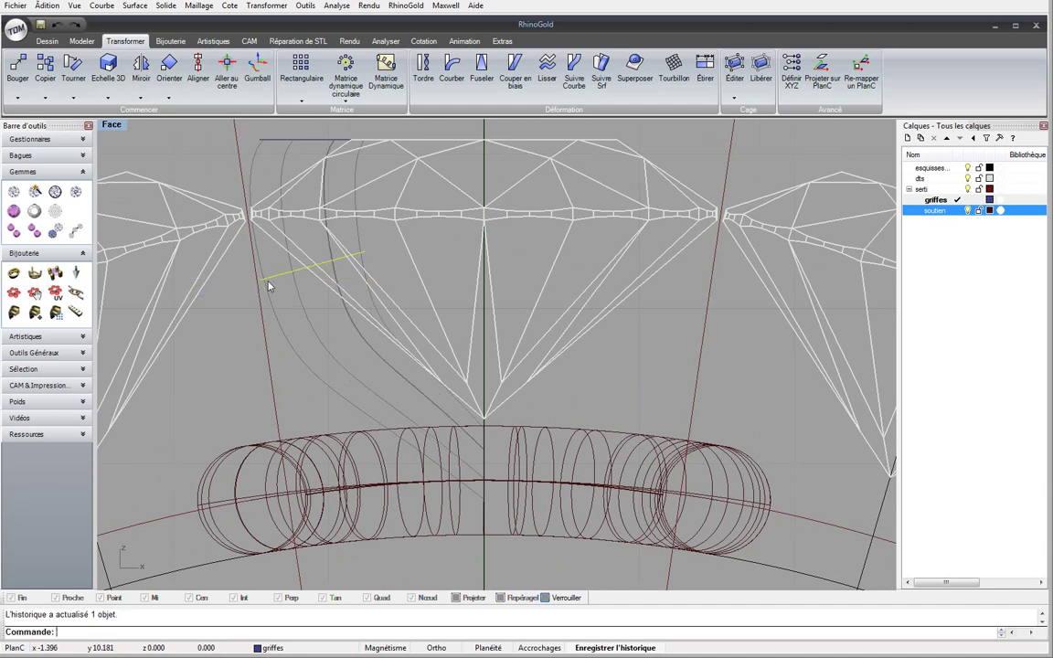
drag(269, 286, 340, 348)
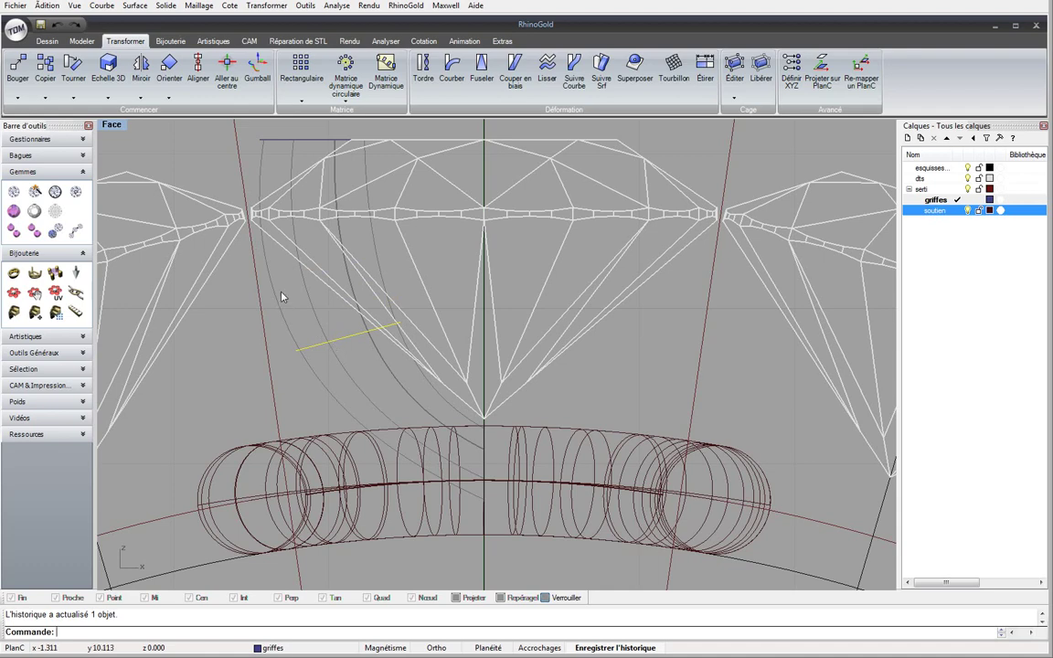
double_click(113, 125)
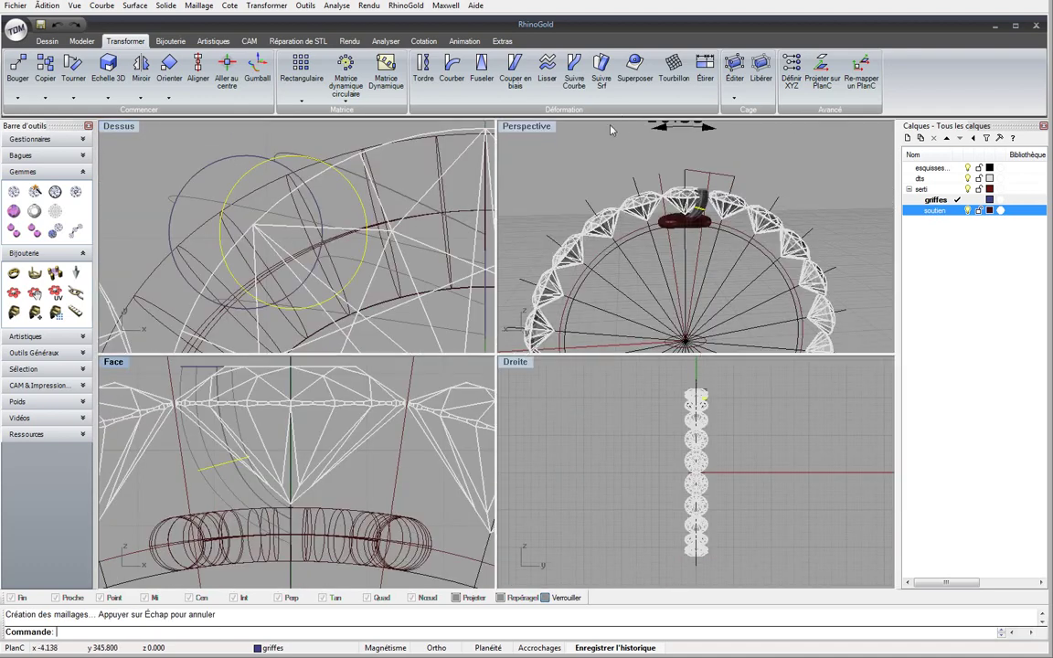
Check the prong against the piped support in an enlarged perspective view and lock the soutien layer
double_click(537, 131)
right_drag(549, 164, 547, 345)
click(501, 371)
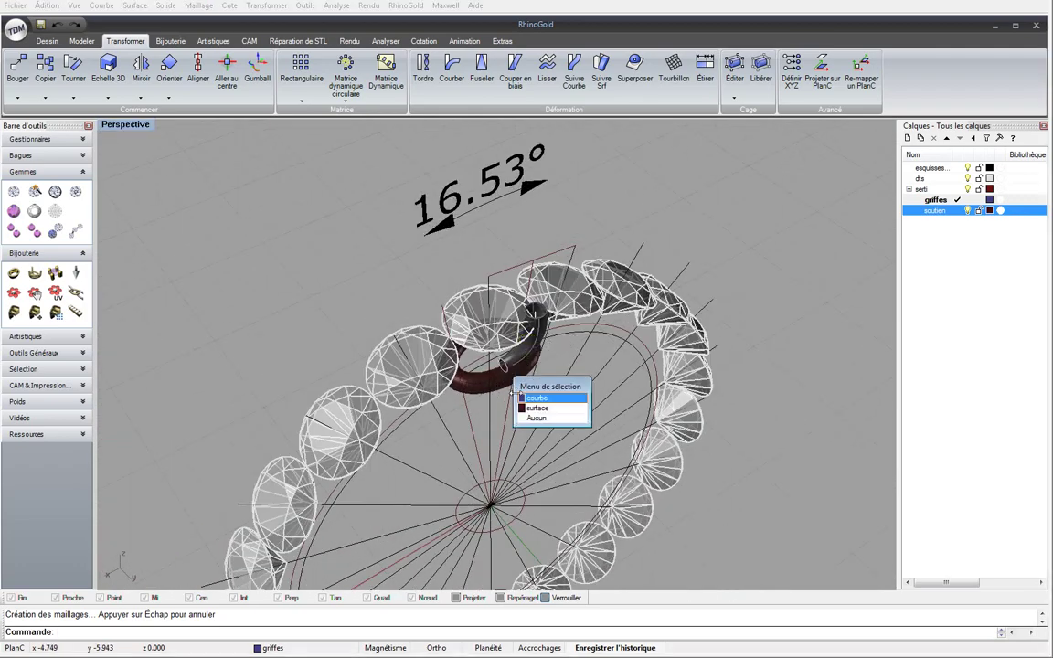
click(515, 398)
scroll(504, 384, up, 2)
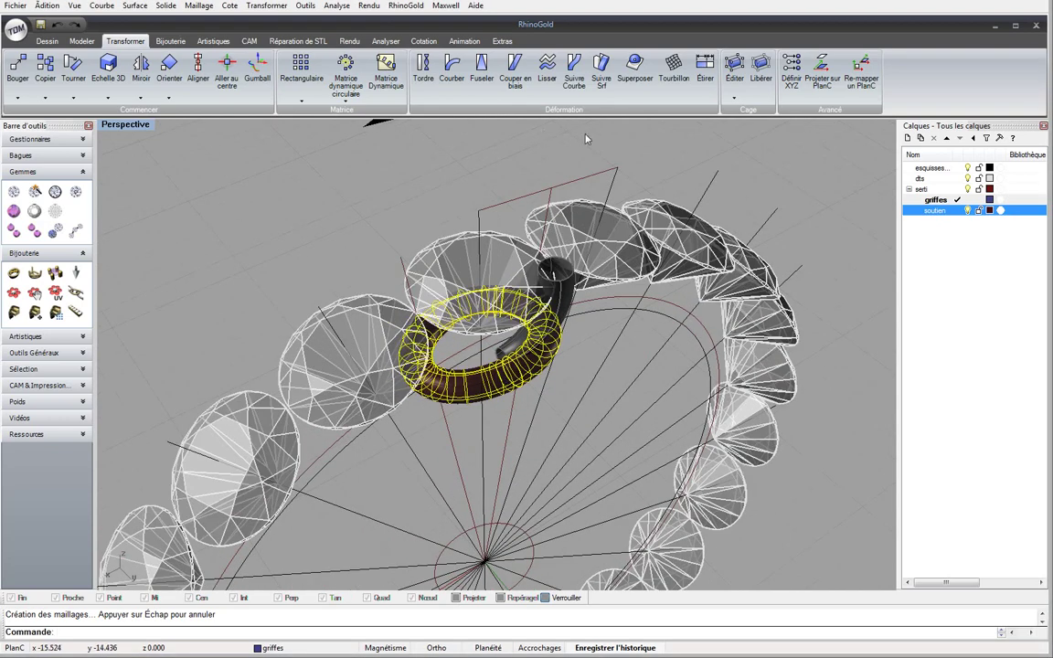
click(978, 212)
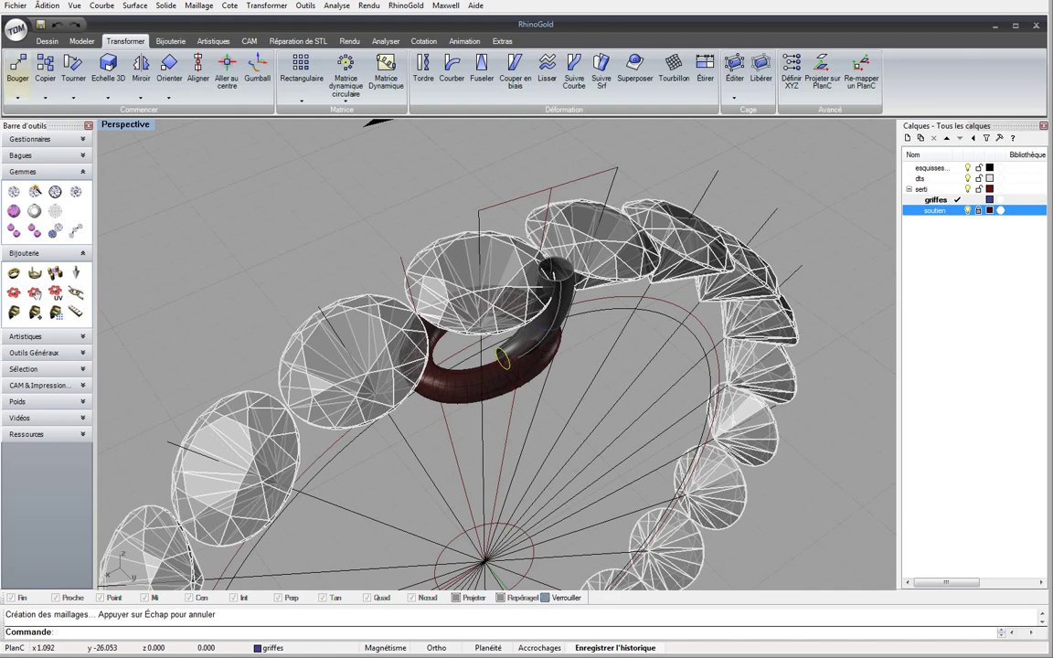
Move the lowest prong circle outward onto the support's tube in the top view and shift the middle circle slightly outward
double_click(104, 125)
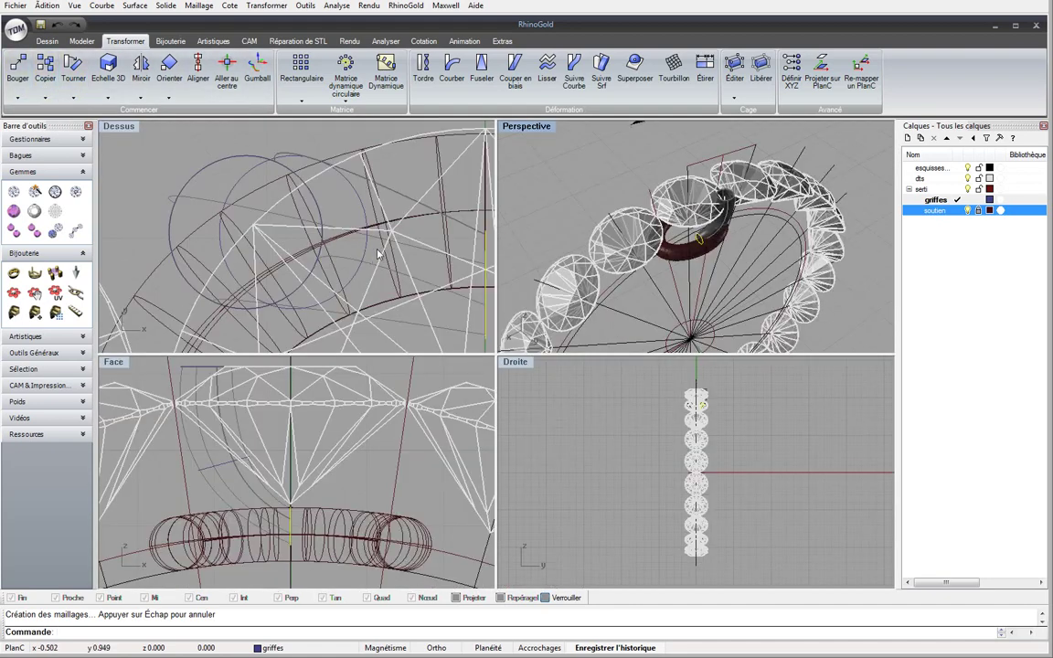
right_drag(485, 257, 366, 264)
drag(366, 263, 372, 163)
drag(194, 168, 213, 161)
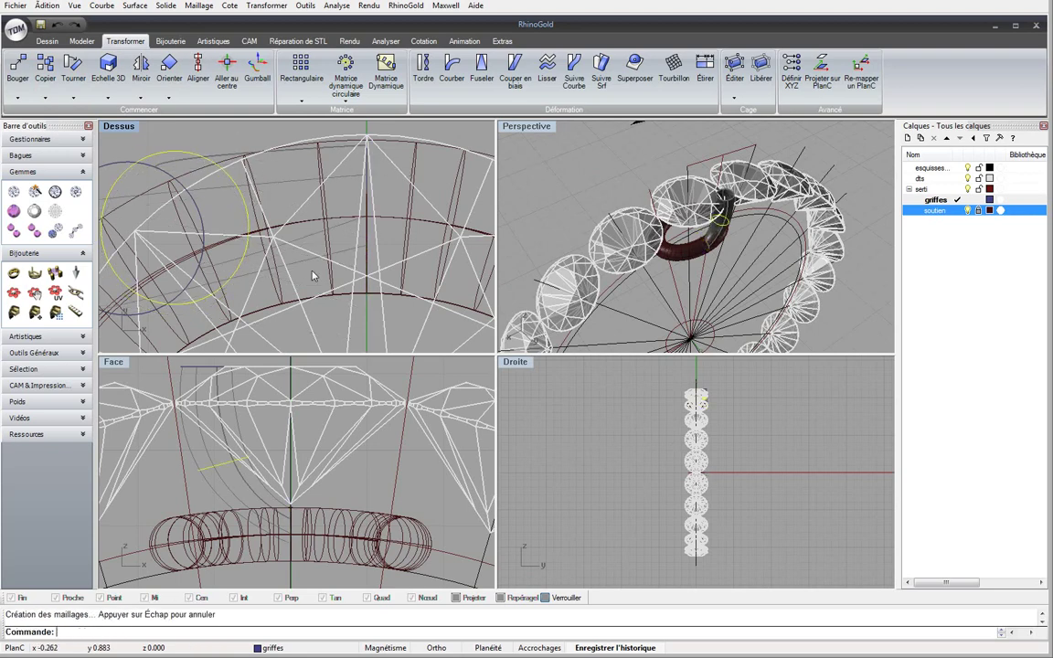
Turn off snap projection and scale the middle prong circle in 3D about its centre to about 0.83 of its size
drag(211, 374, 201, 373)
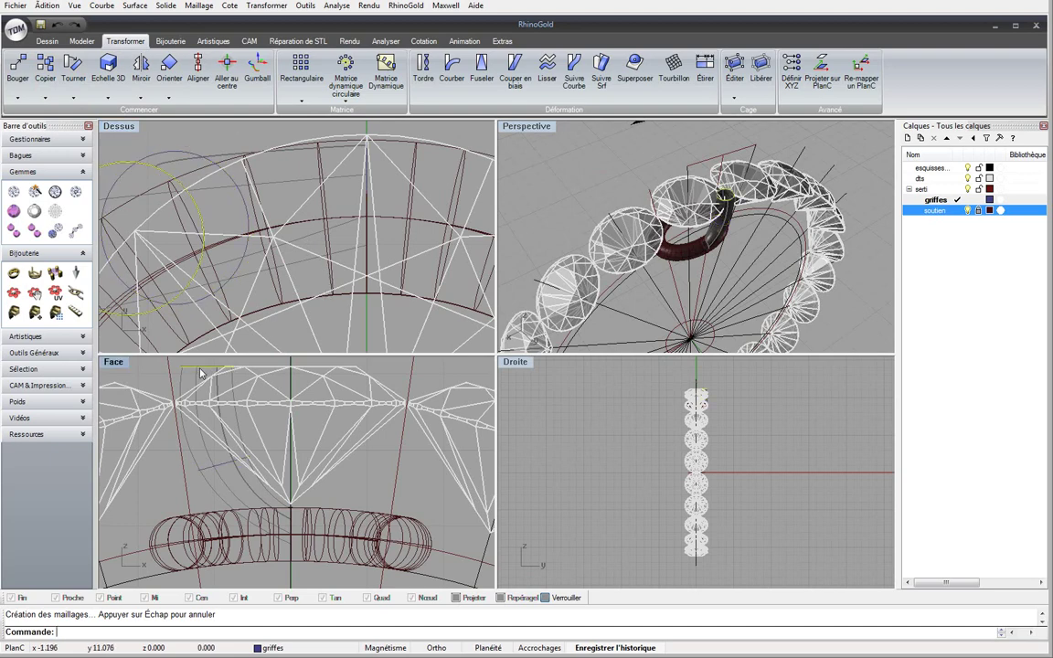
click(217, 462)
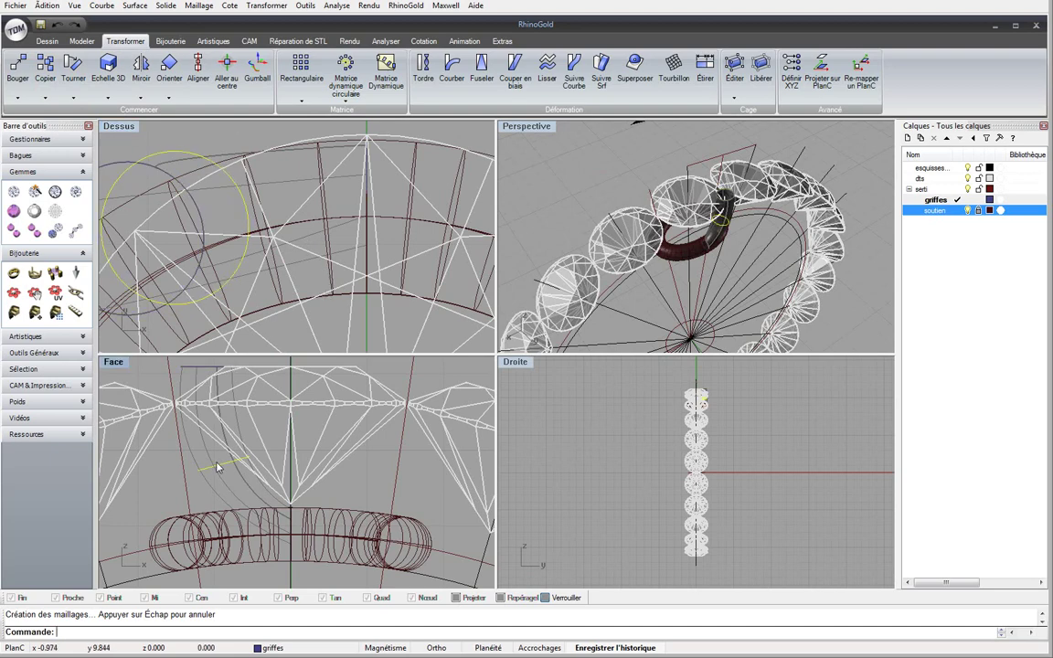
click(107, 74)
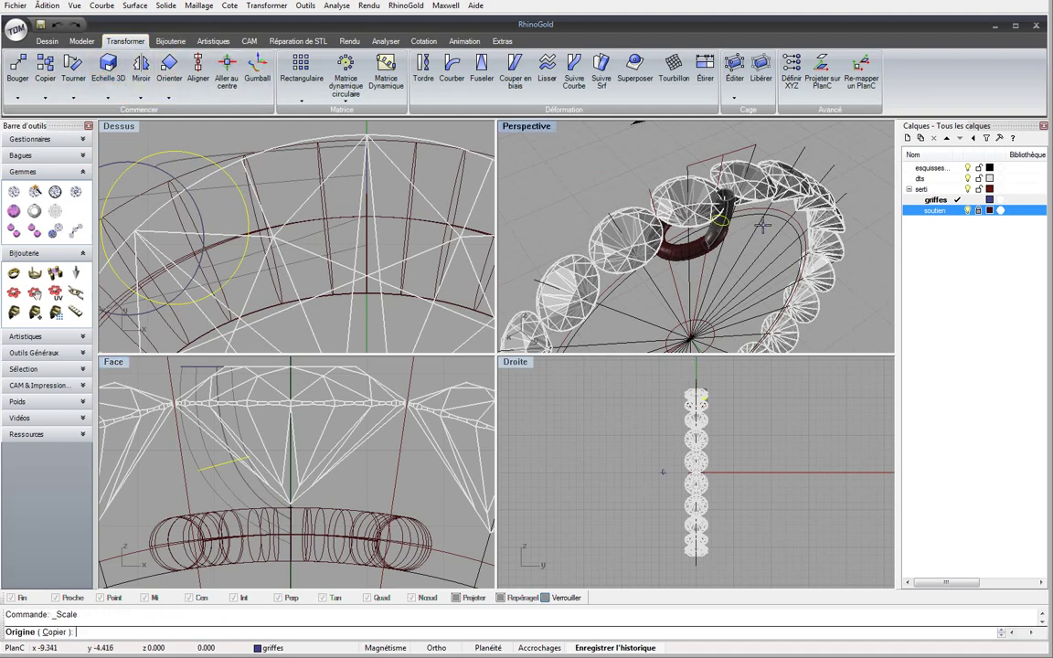
scroll(705, 242, up, 10)
scroll(704, 242, down, 3)
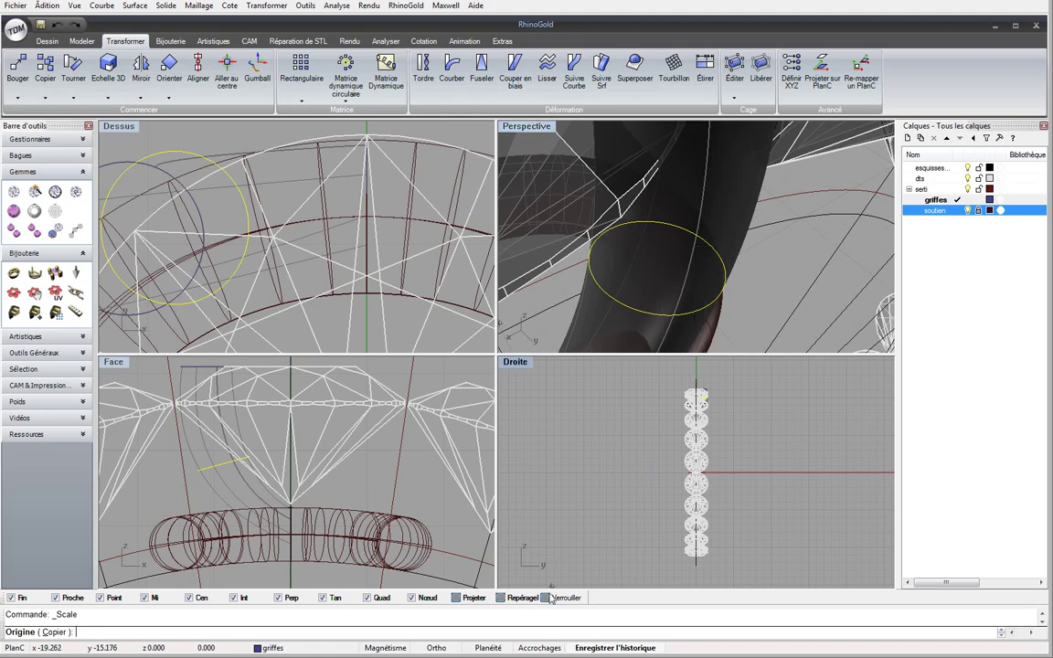
click(513, 601)
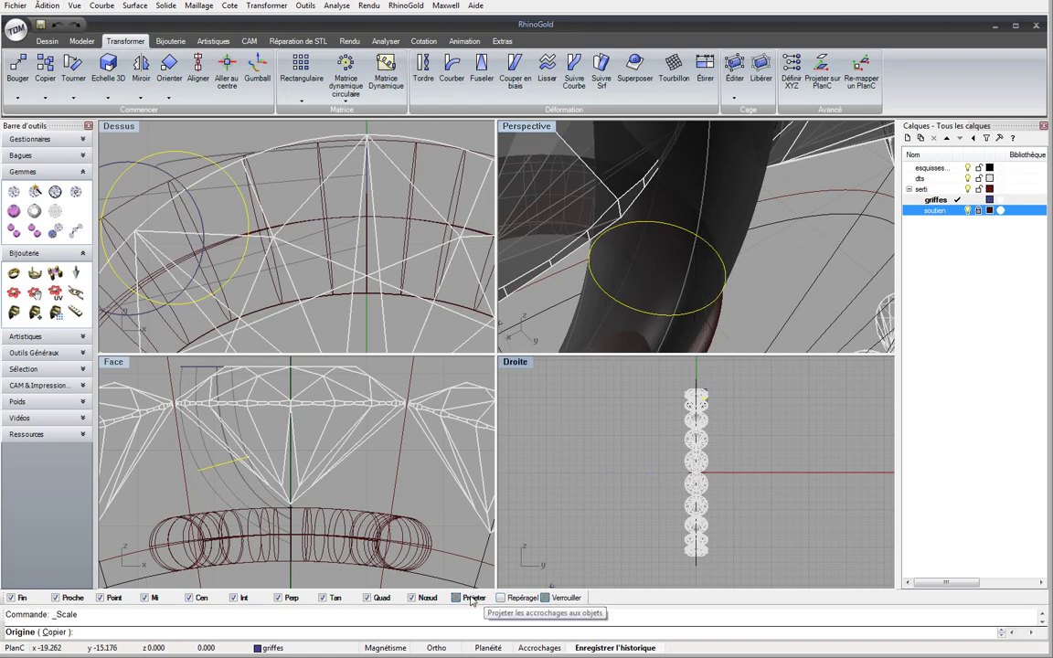
click(481, 601)
click(514, 601)
scroll(709, 328, up, 3)
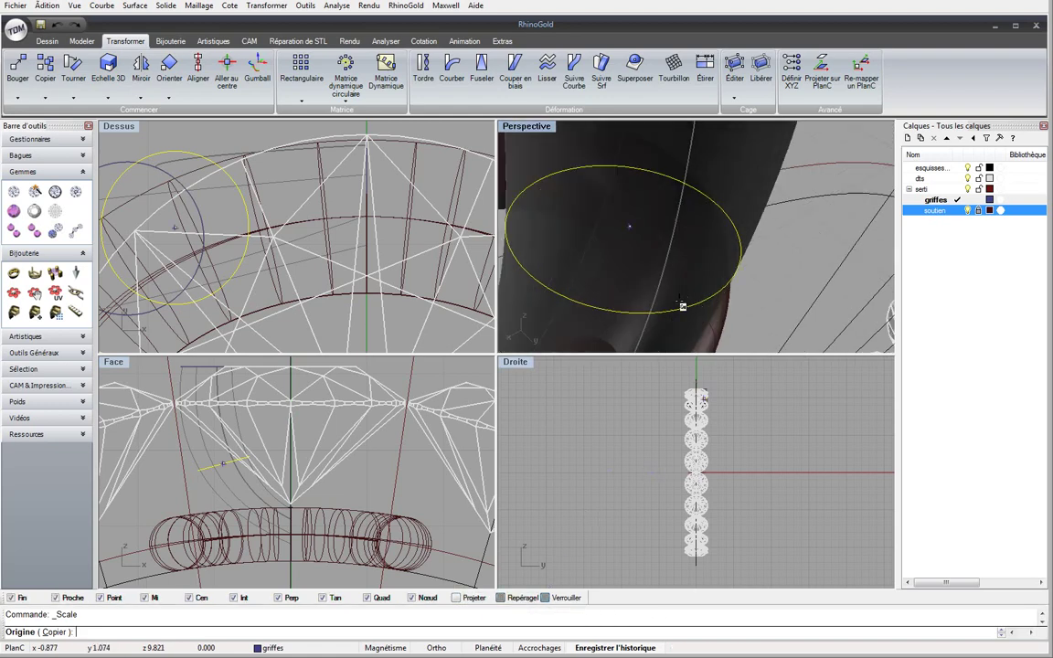
click(629, 225)
click(765, 313)
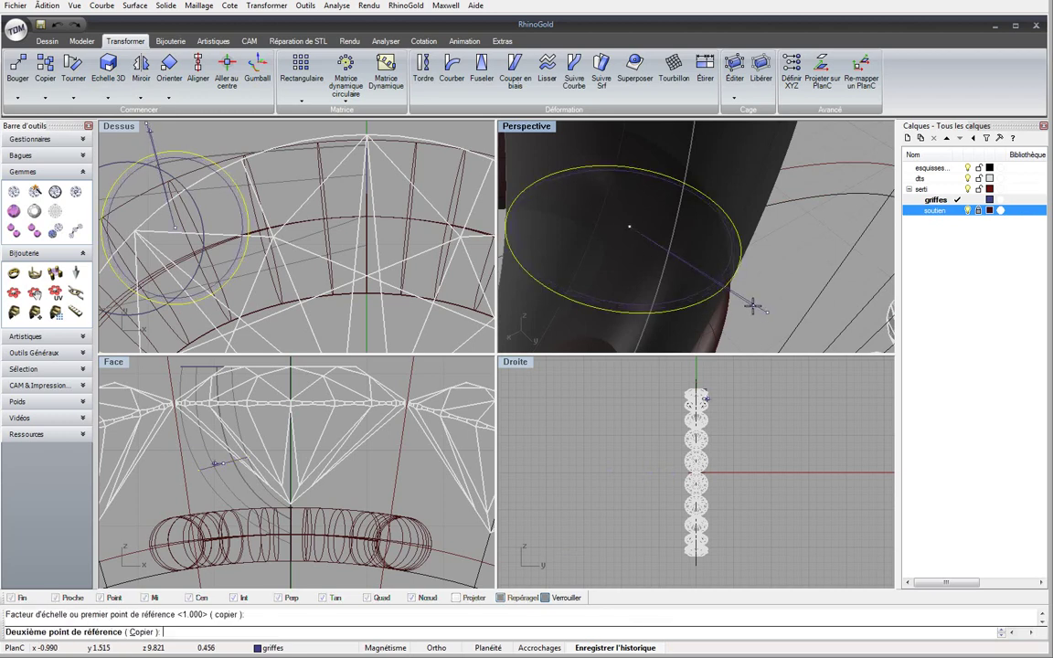
click(741, 294)
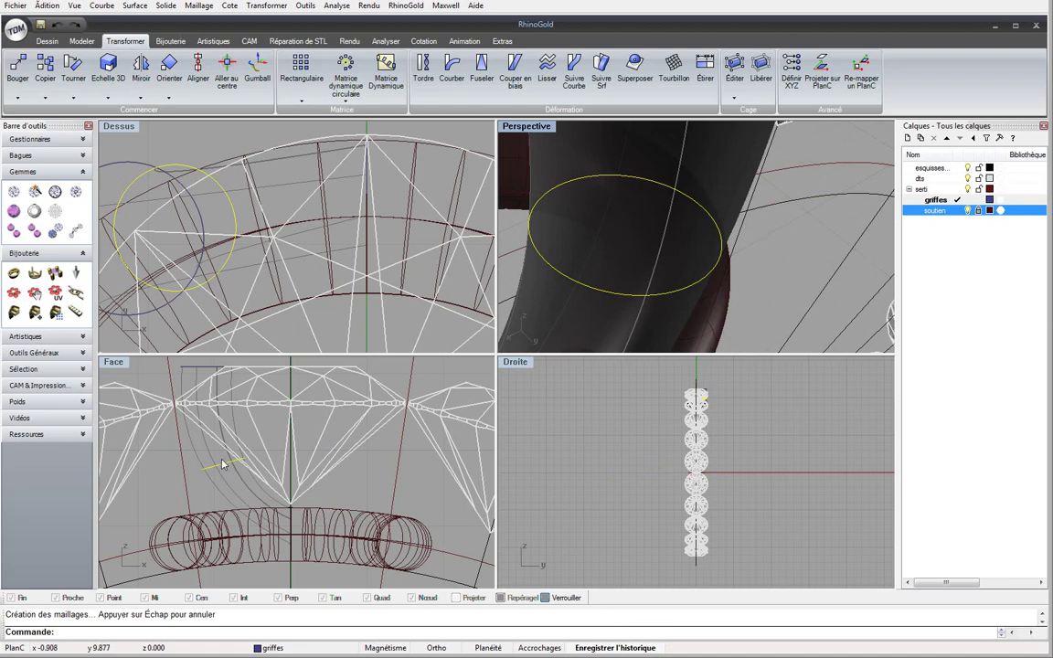
Tilt the middle prong circle further in the front view with Rotate and lower it slightly towards the support
click(73, 65)
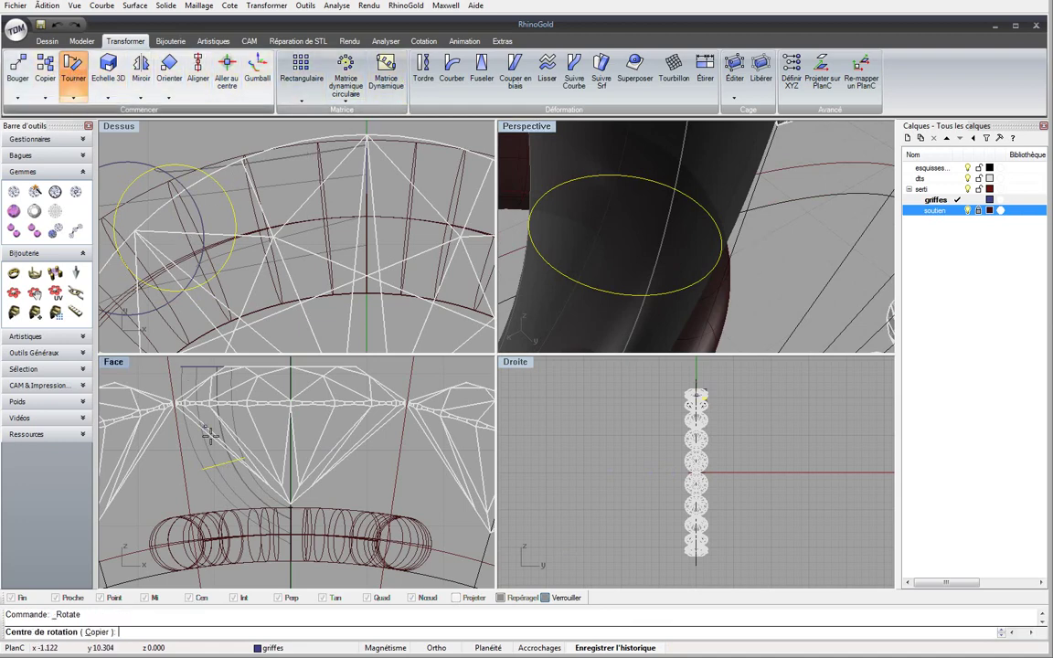
click(189, 428)
click(164, 476)
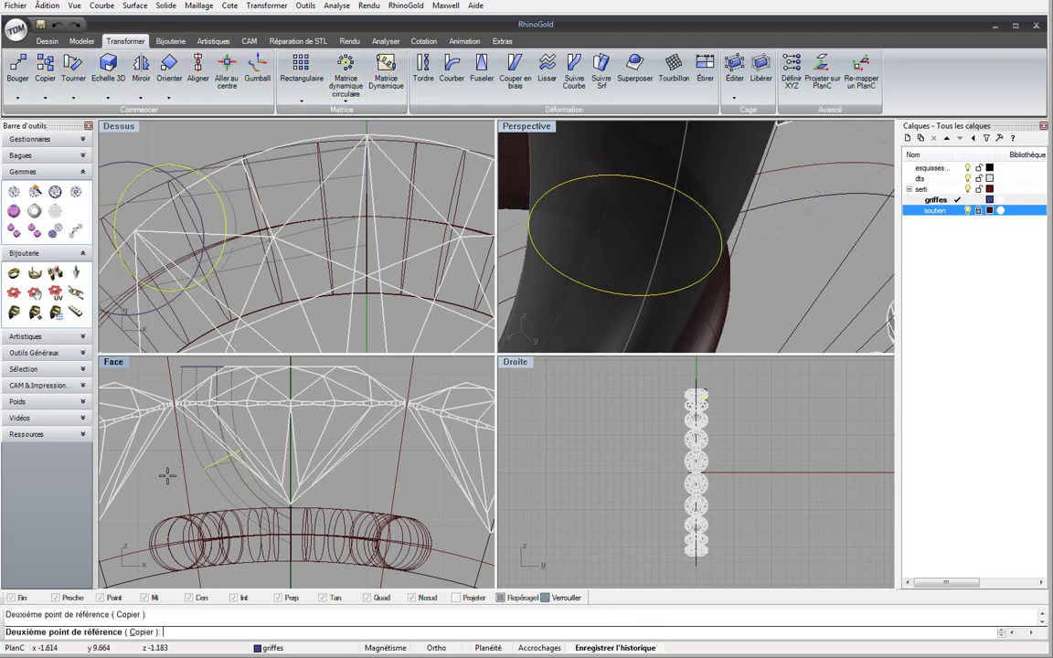
click(216, 471)
drag(216, 469, 220, 492)
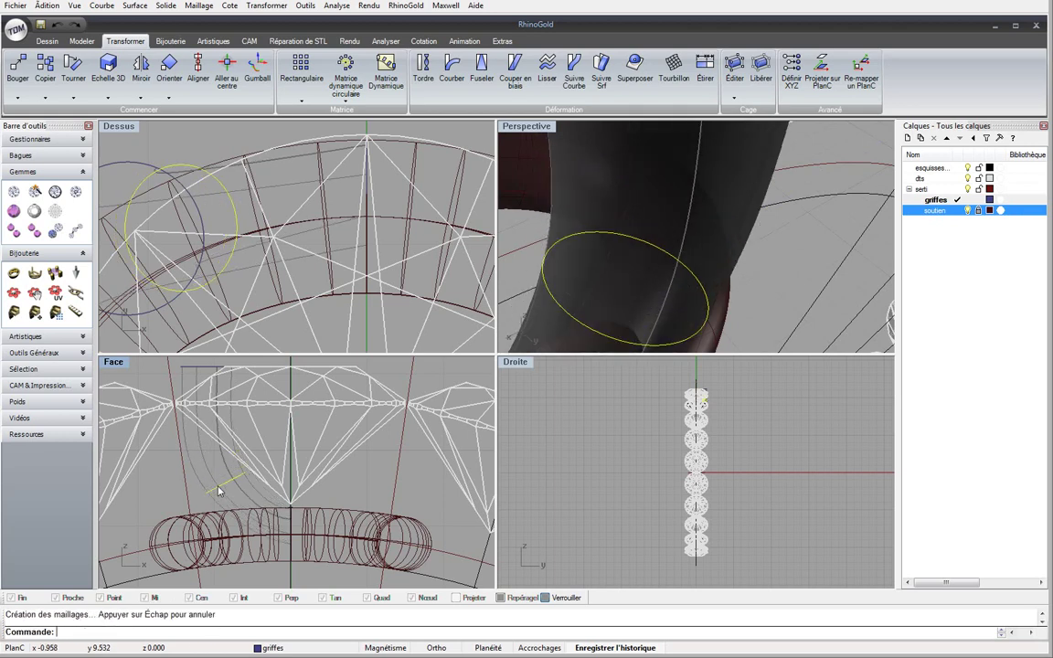
Examine the prong's fit against the diamonds and the piped support from several angles in the perspective view
double_click(545, 127)
scroll(551, 256, down, 5)
right_drag(533, 318, 319, 301)
scroll(421, 264, up, 10)
scroll(422, 292, down, 7)
scroll(422, 293, down, 7)
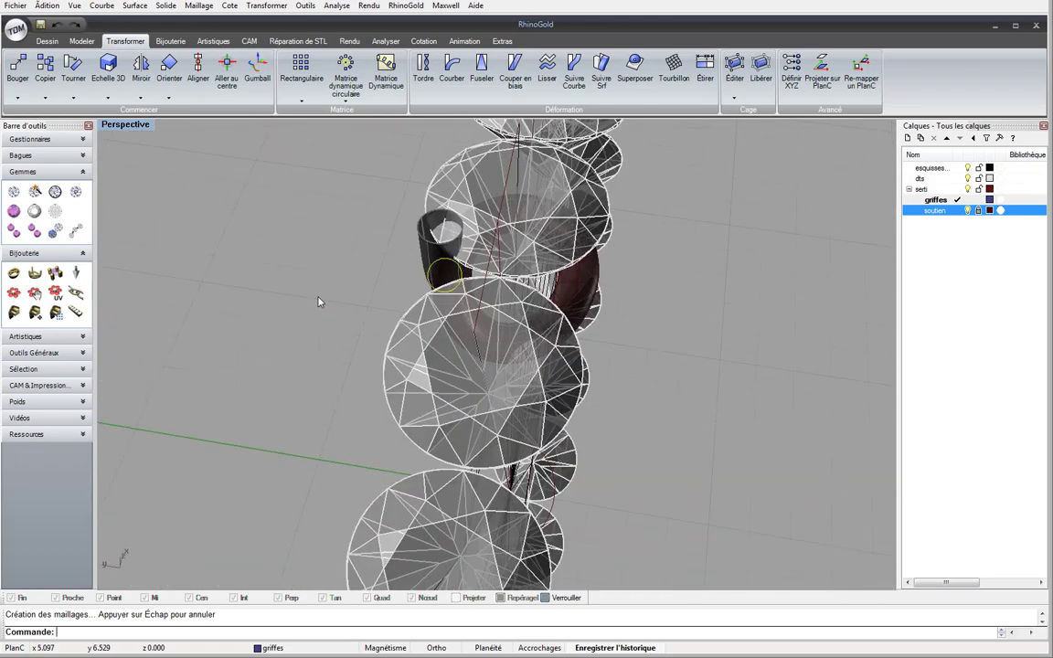
right_drag(464, 317, 347, 243)
double_click(140, 129)
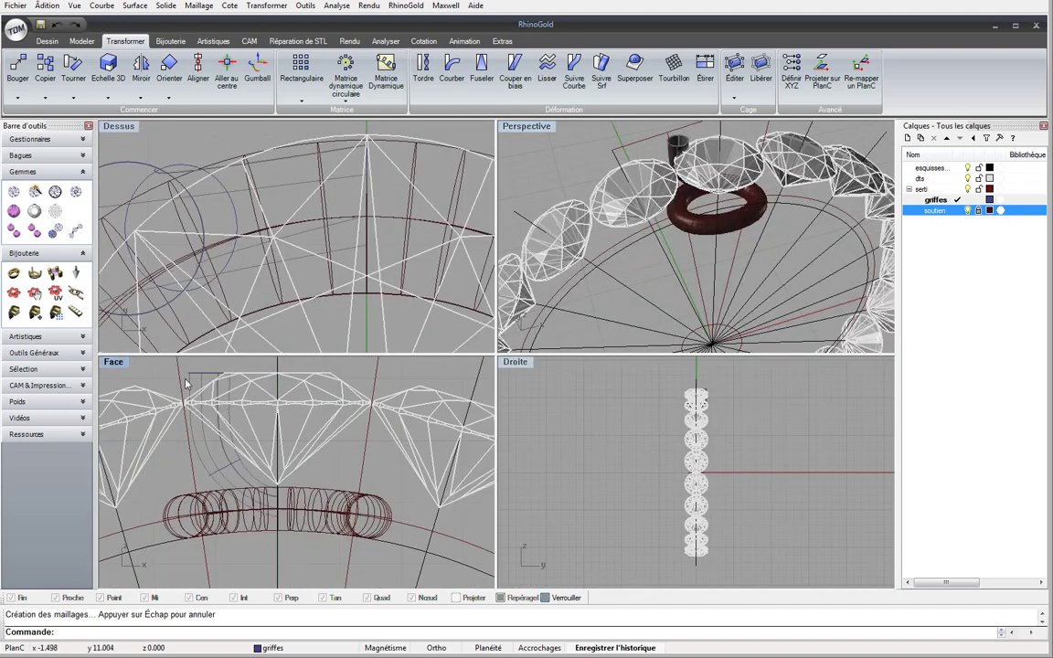
Move the middle prong circle slightly inward and upward towards the centre stone in the front view
click(222, 469)
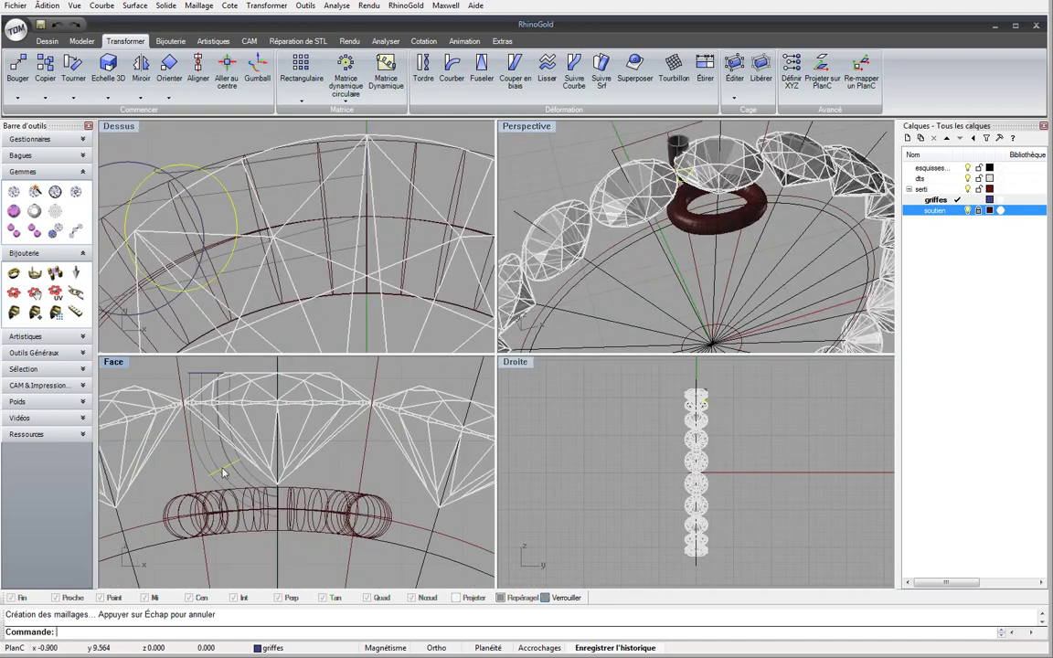
drag(222, 469, 232, 464)
key(Escape)
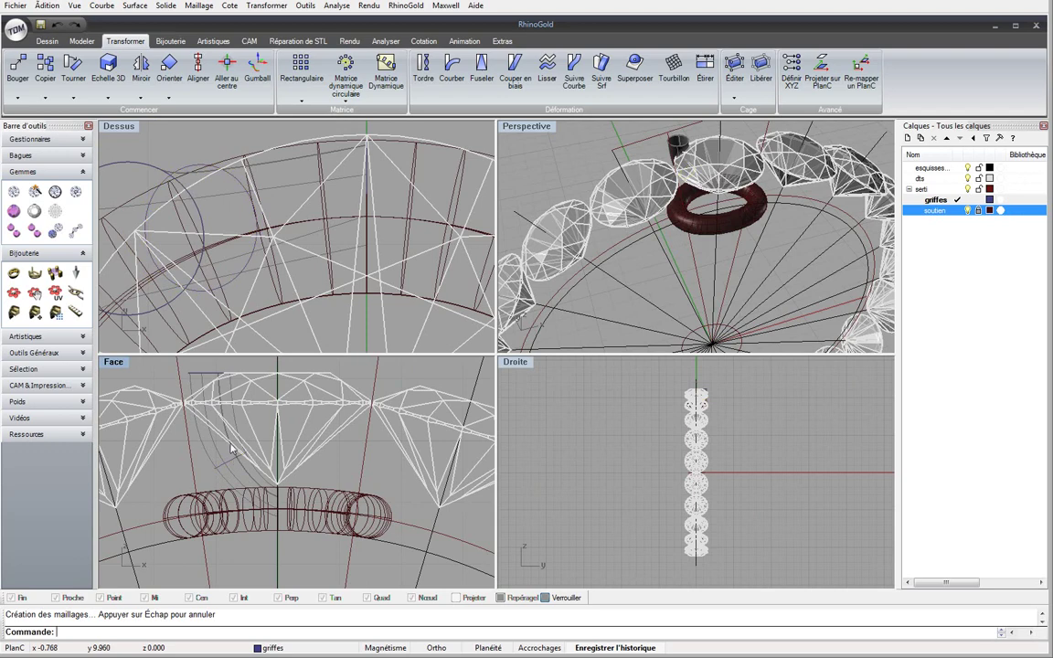
Lower the top prong circle in the front view to the level of the diamond's girdle
click(194, 375)
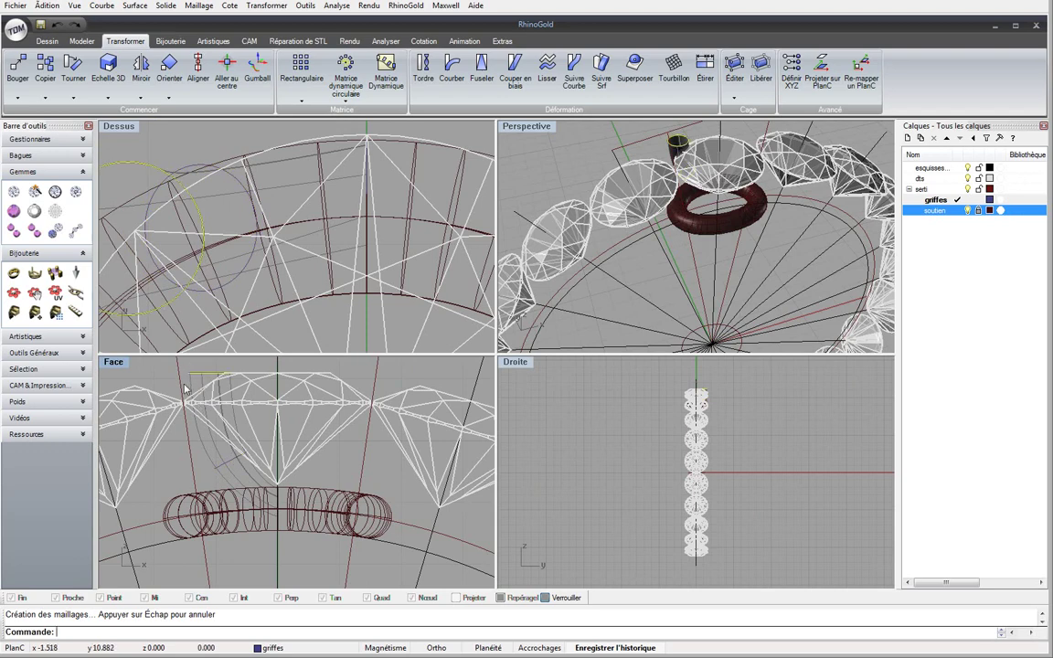
double_click(114, 363)
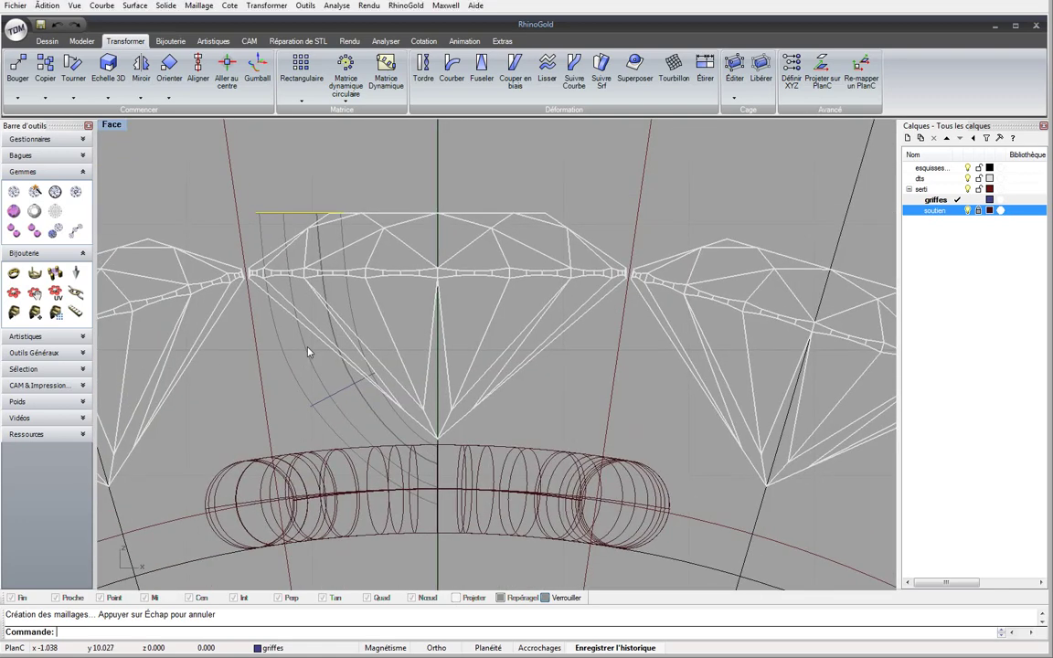
click(44, 64)
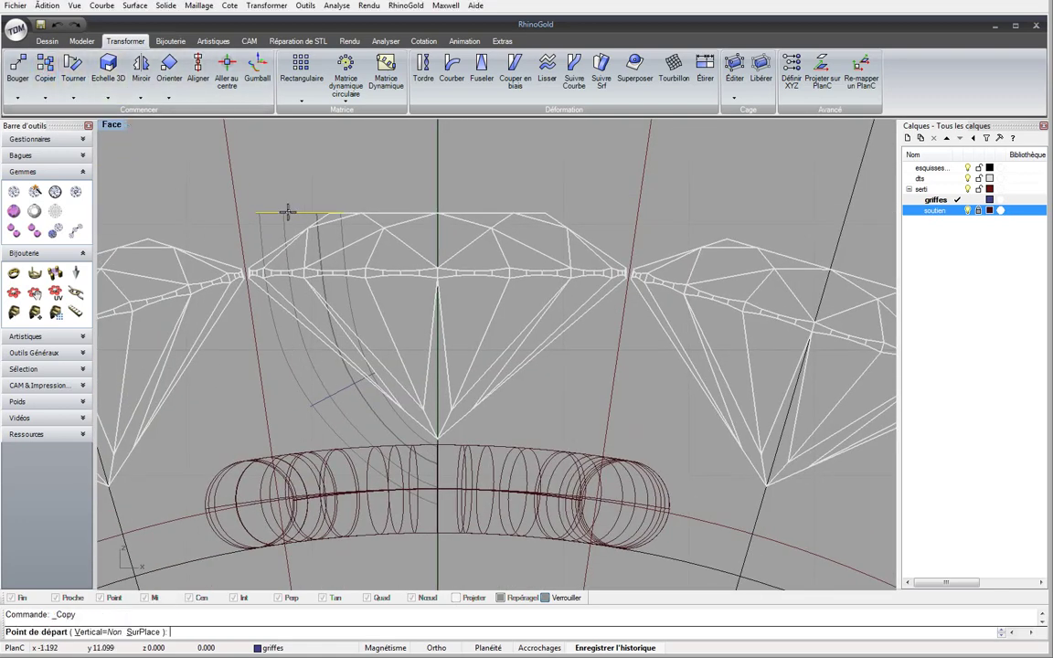
drag(287, 217, 284, 278)
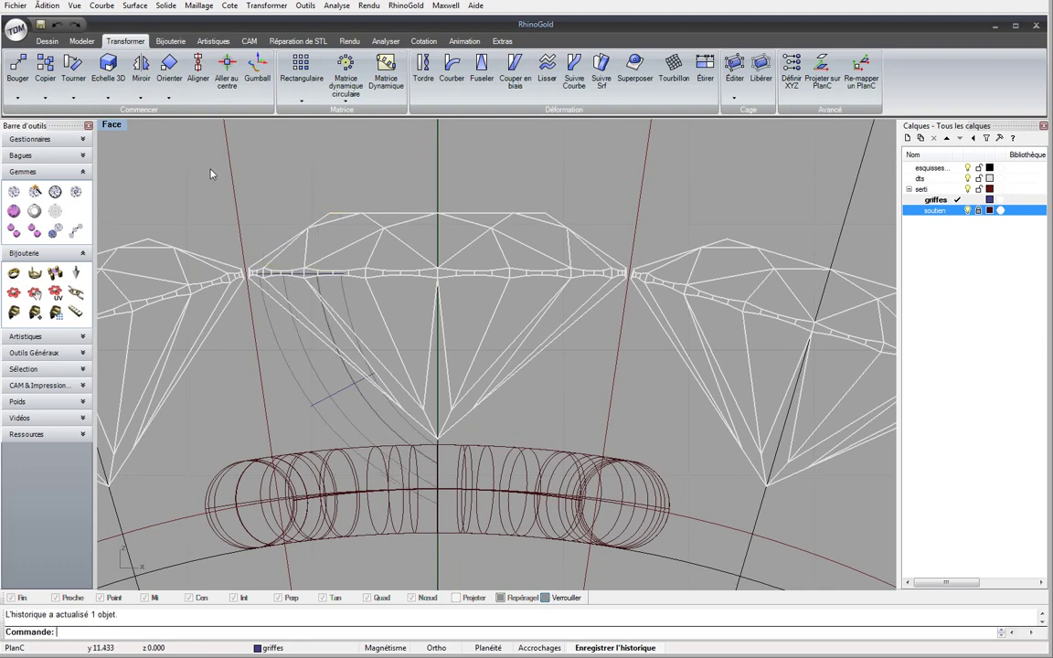
Unlock the lofted prong surface in the perspective view
double_click(111, 125)
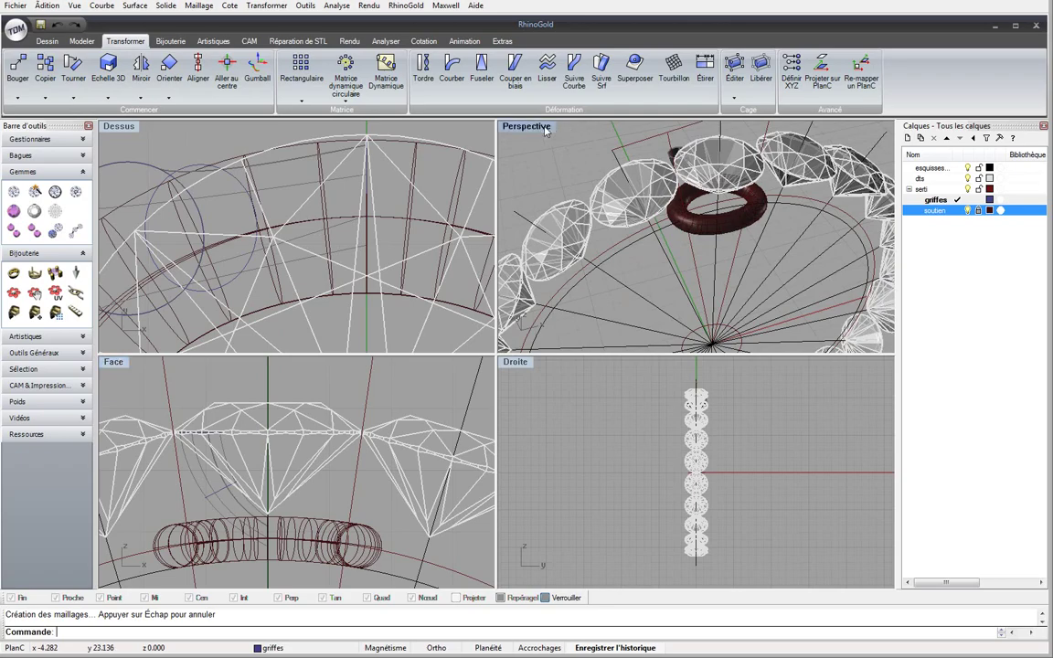
double_click(528, 127)
right_drag(548, 224, 857, 164)
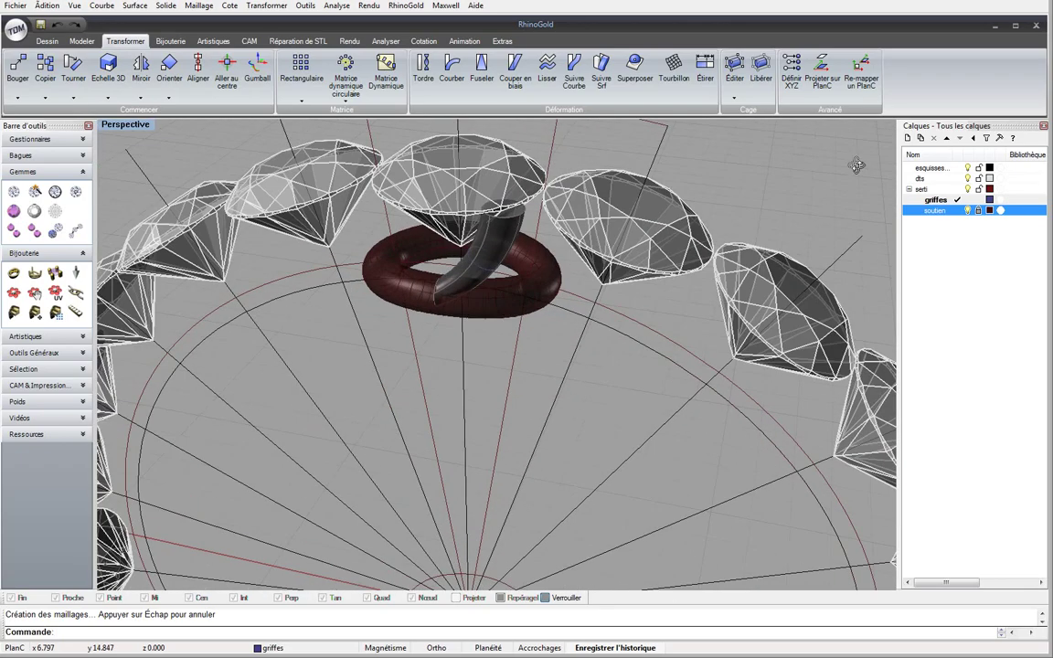
right_drag(548, 225, 560, 196)
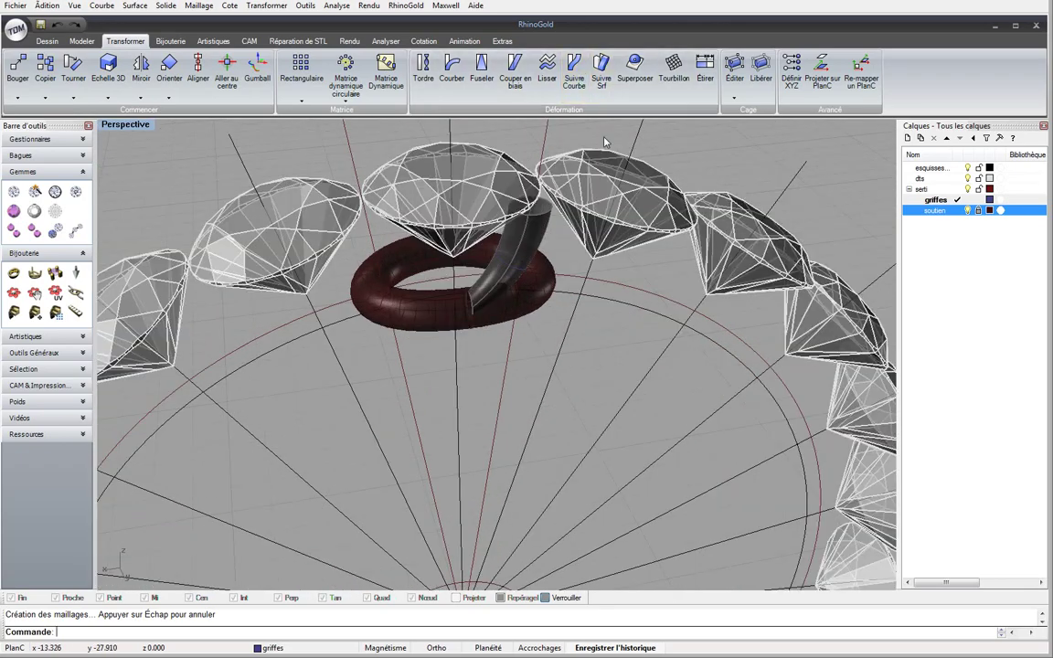
text(ock)
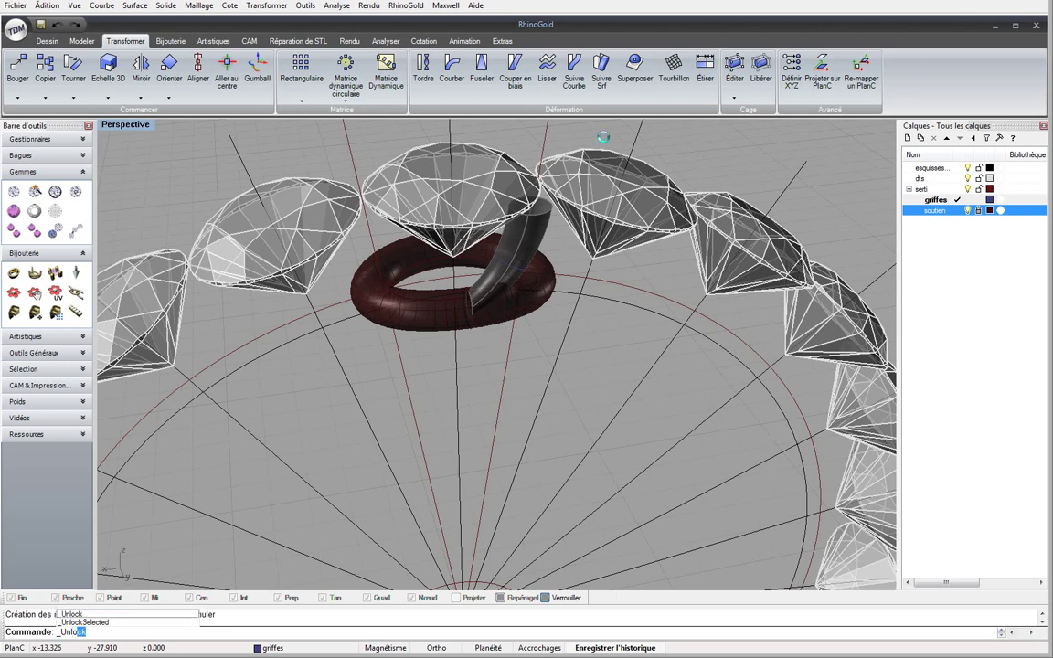
key(Return)
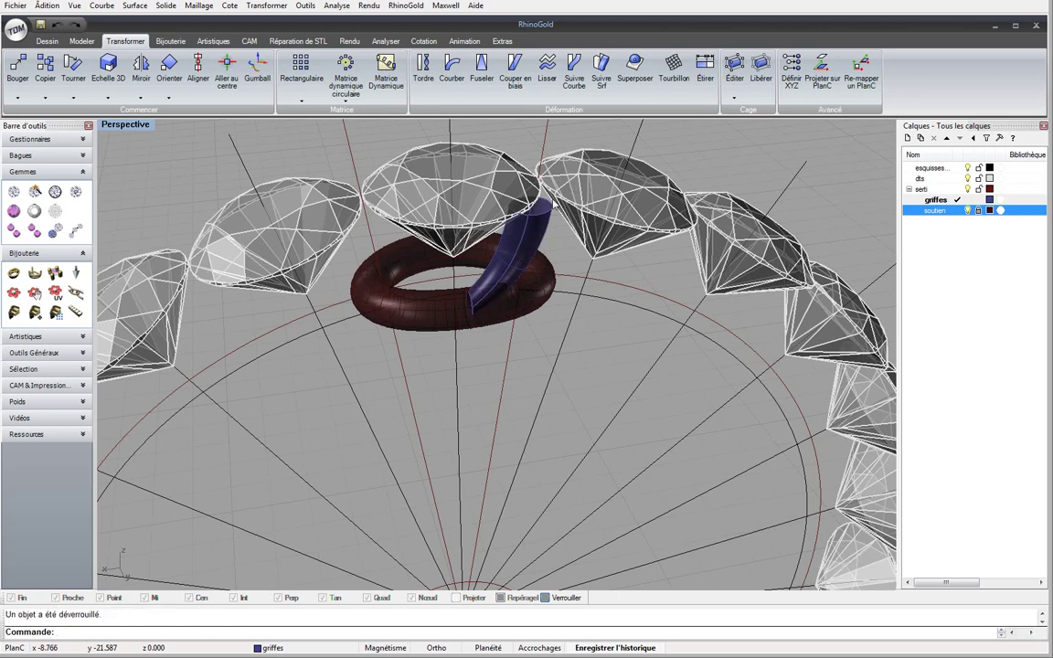
Mirror a copy of the prong across the Y axis, starting the mirror plane at the origin (0)
text(_M)
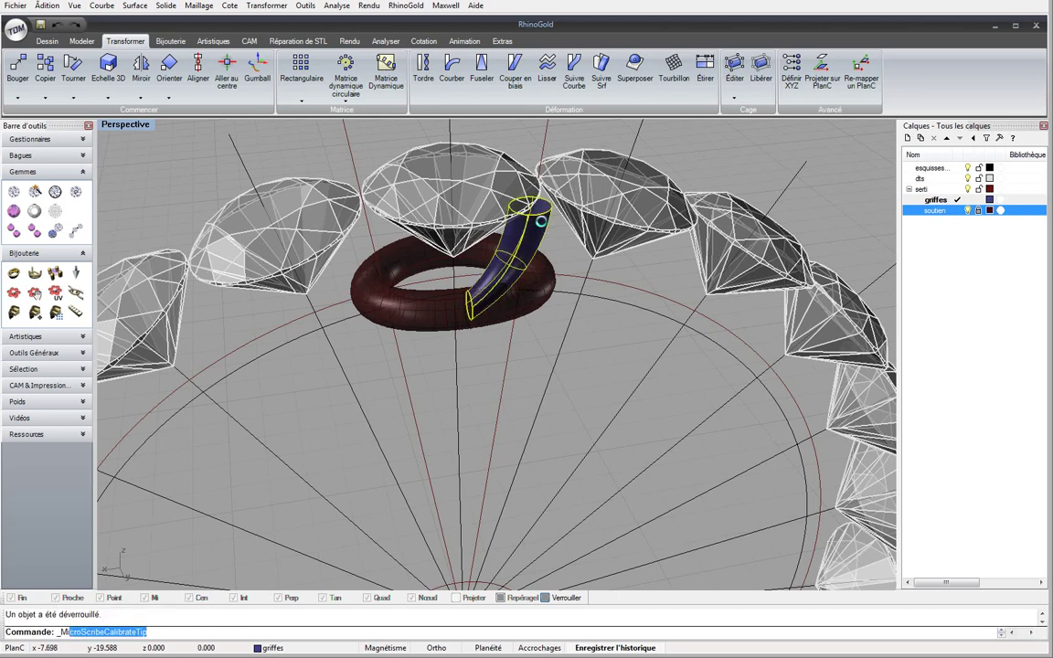
text(irror)
key(Return)
text(0)
key(Return)
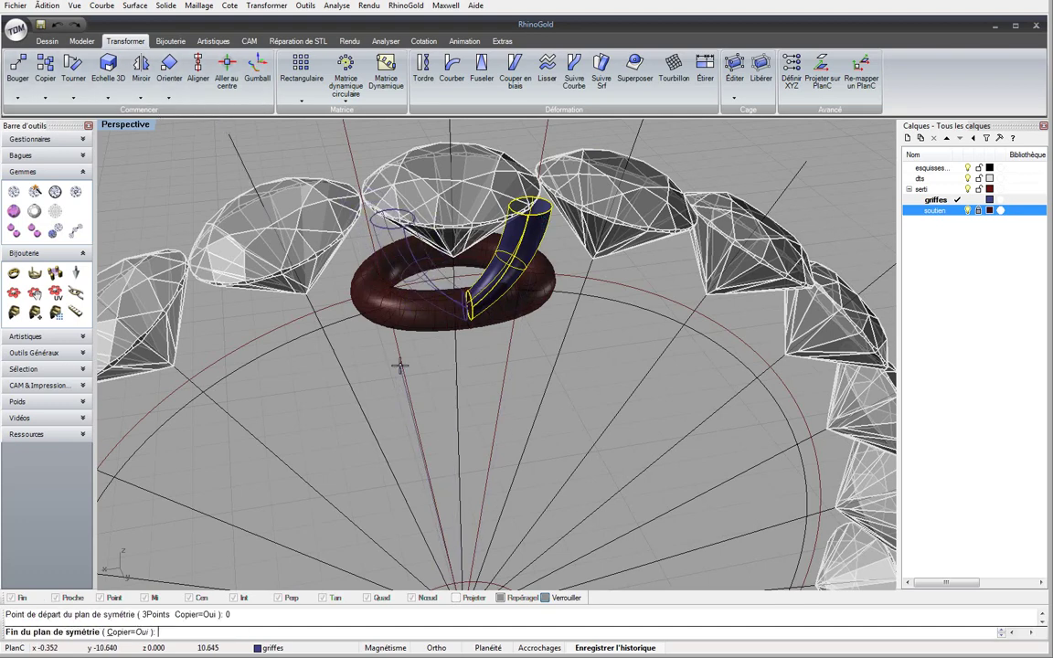
scroll(369, 365, down, 5)
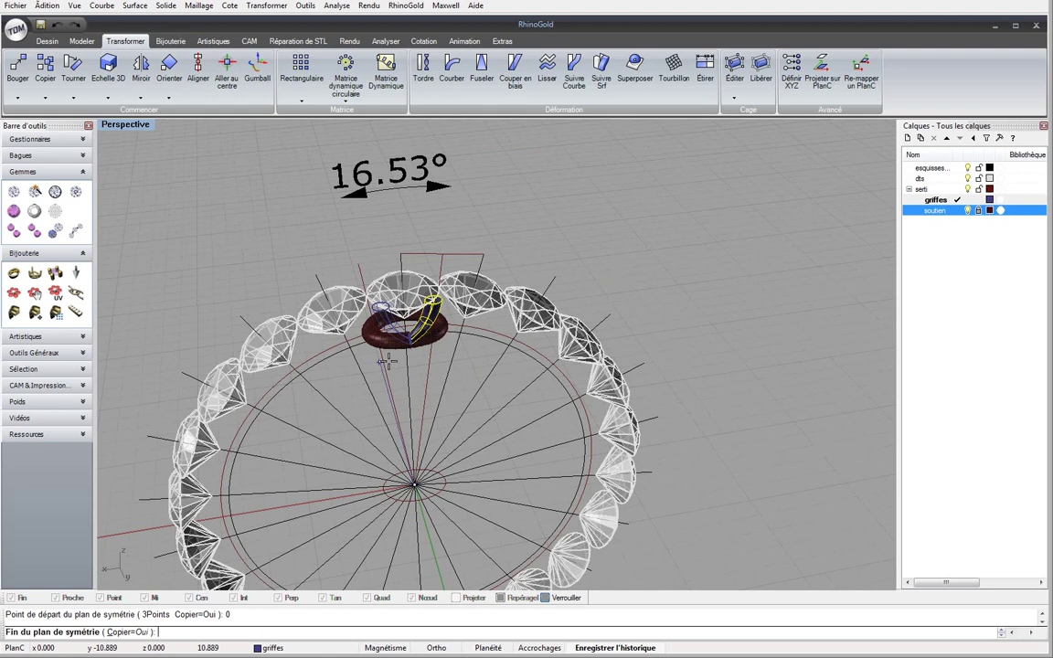
click(387, 361)
Mirror copies of both prongs across the X axis from the origin (0) to surround the stone with four prongs
scroll(402, 362, up, 3)
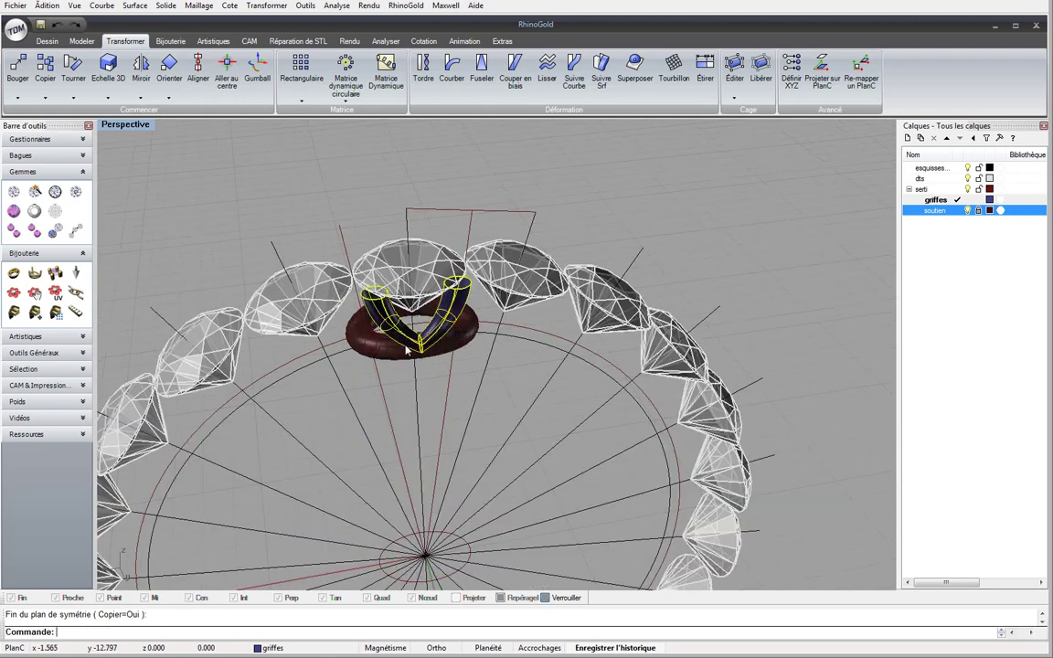
key(Return)
text(0)
key(Return)
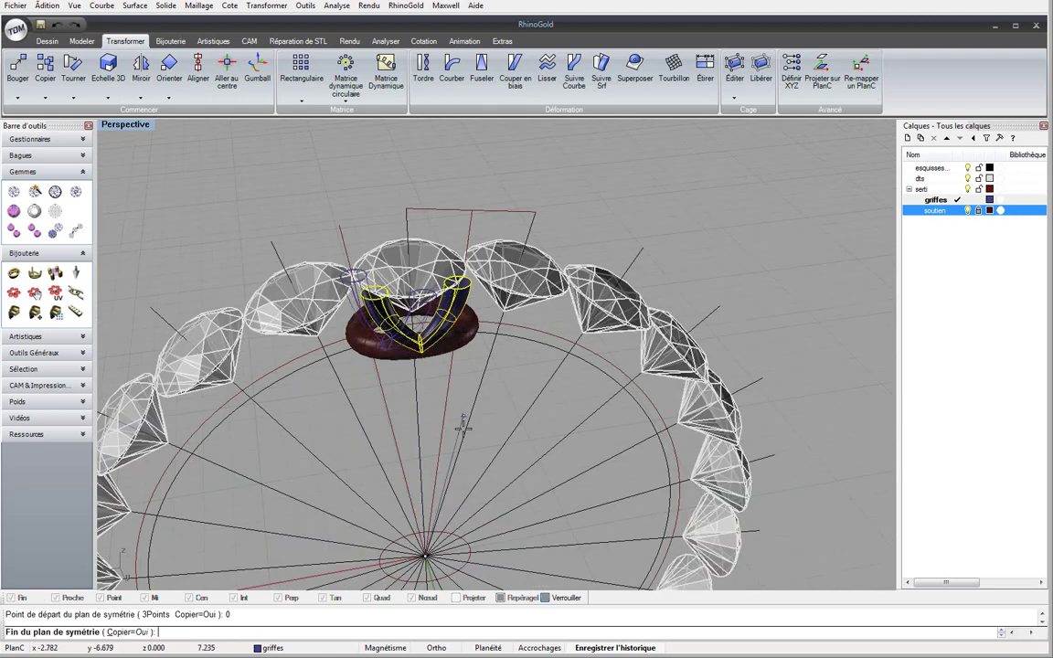
click(359, 568)
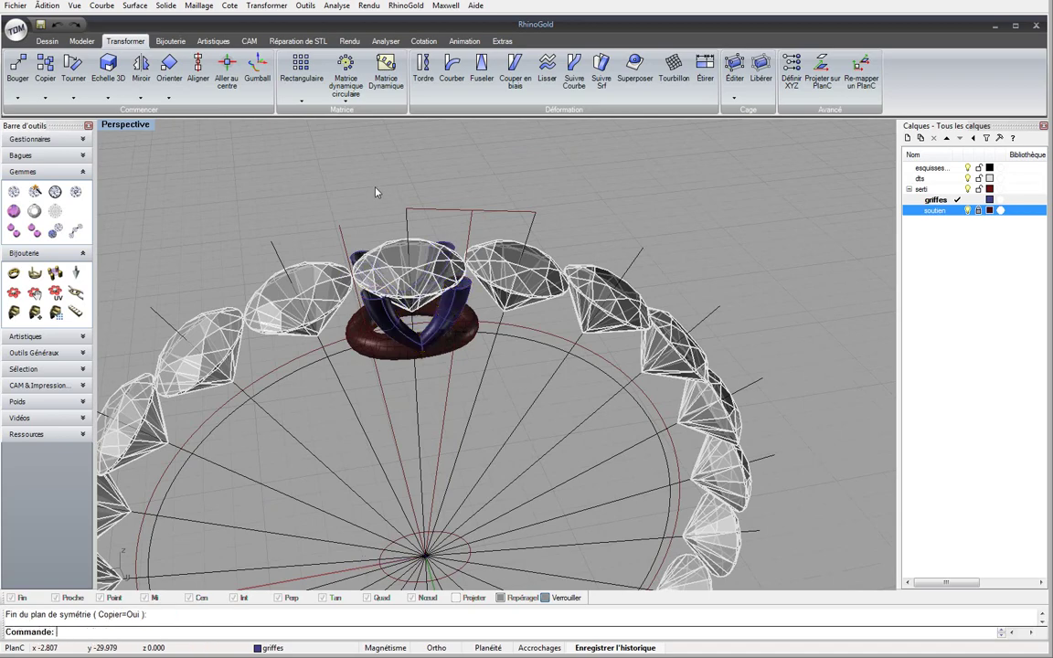
Lock the four prong surfaces around the centre diamond so only the construction circles stay selectable
right_drag(337, 169, 596, 139)
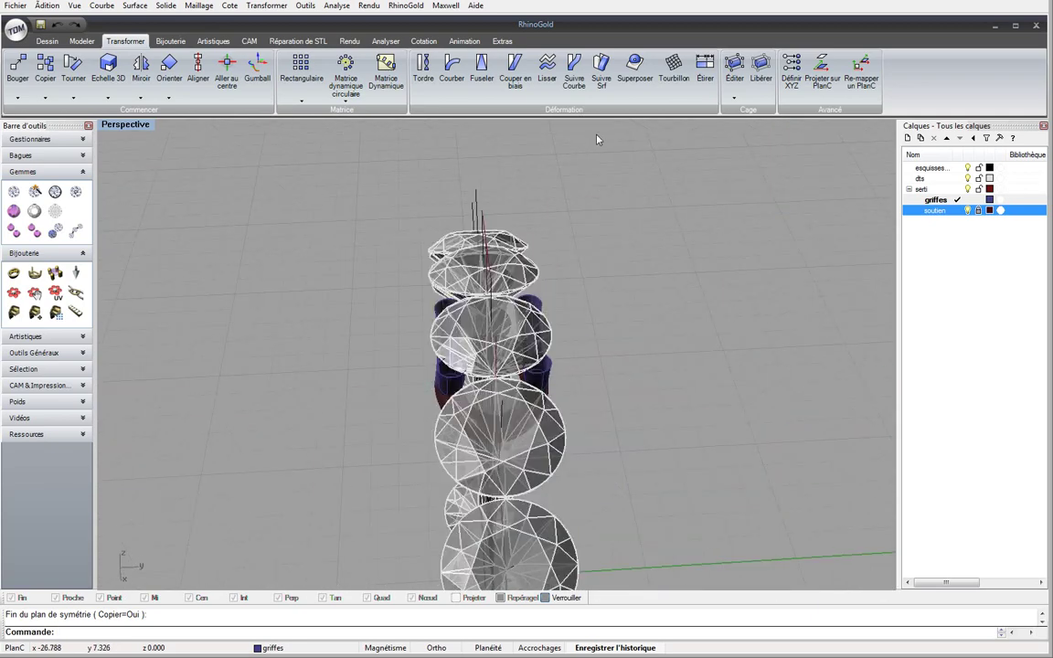
right_drag(582, 265, 446, 298)
scroll(445, 295, up, 4)
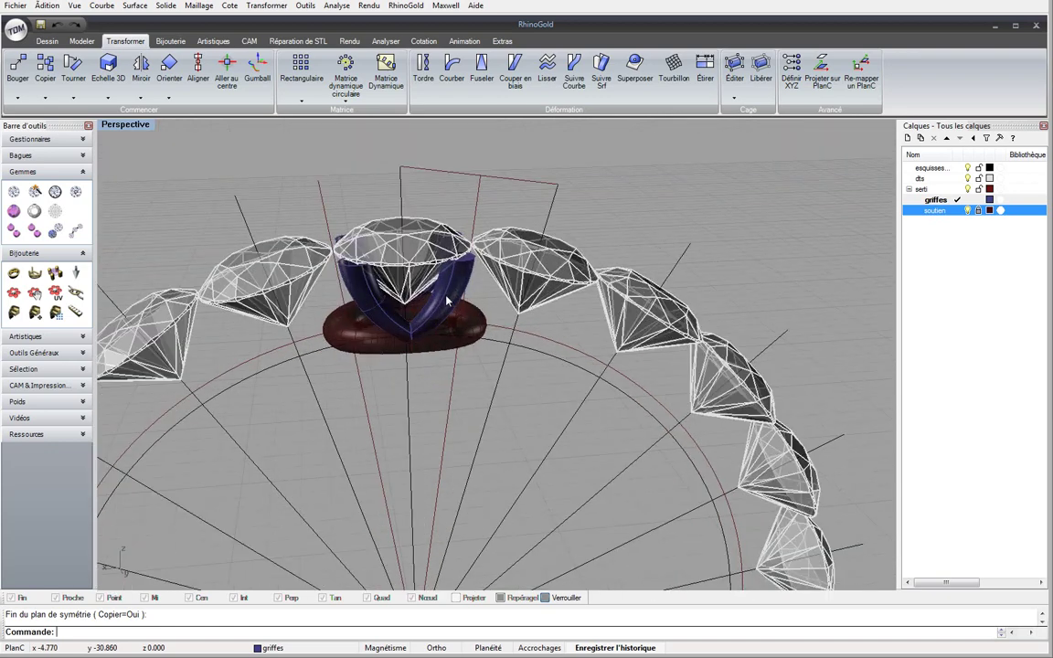
click(444, 289)
shift+click(345, 274)
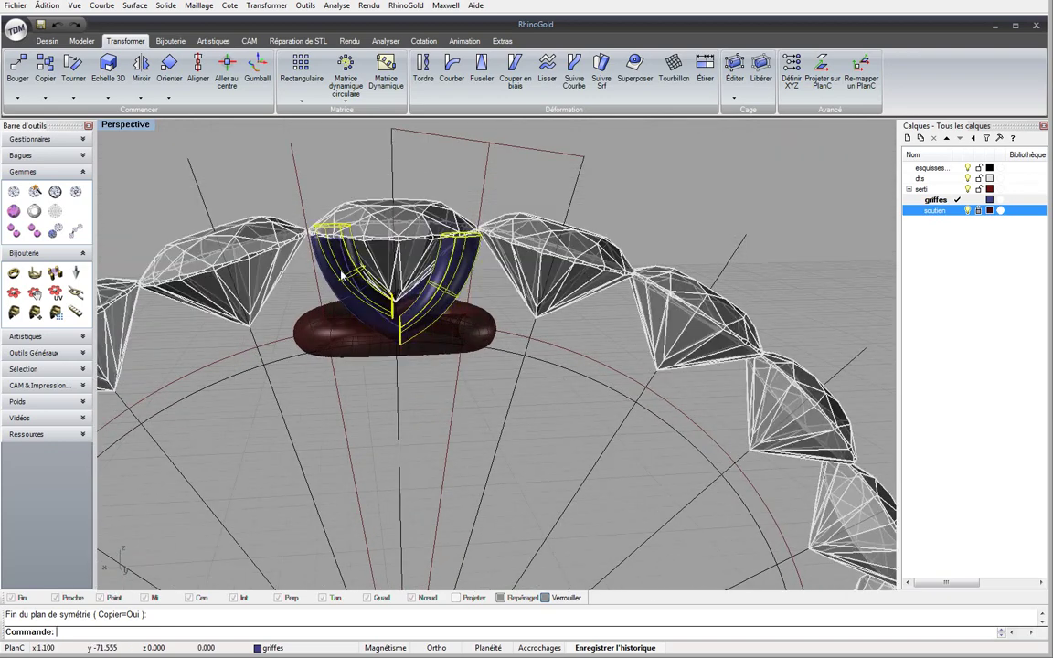
shift+click(427, 287)
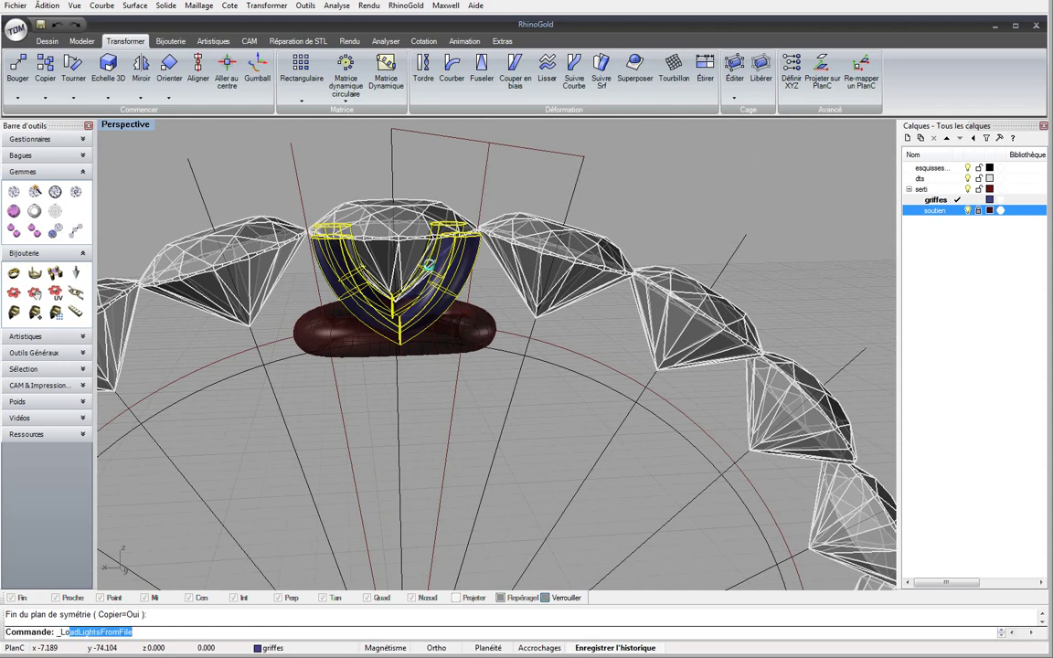
text(lock)
key(Return)
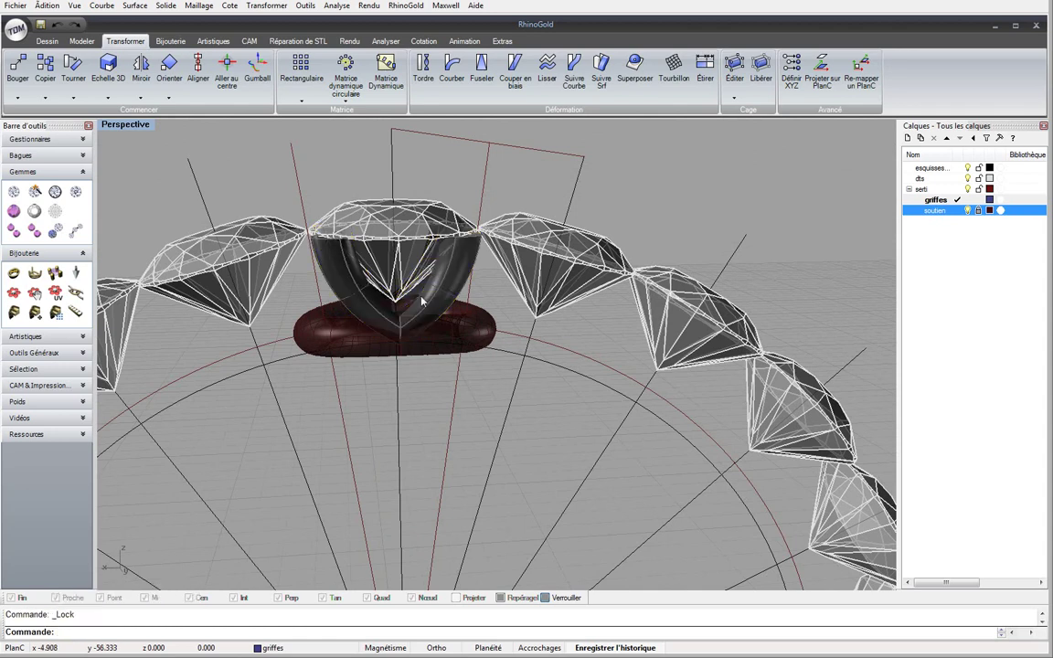
Enlarge the perspective viewport in the four-view layout and lower the middle prong circle slightly in the front view
double_click(125, 126)
right_drag(667, 245, 603, 302)
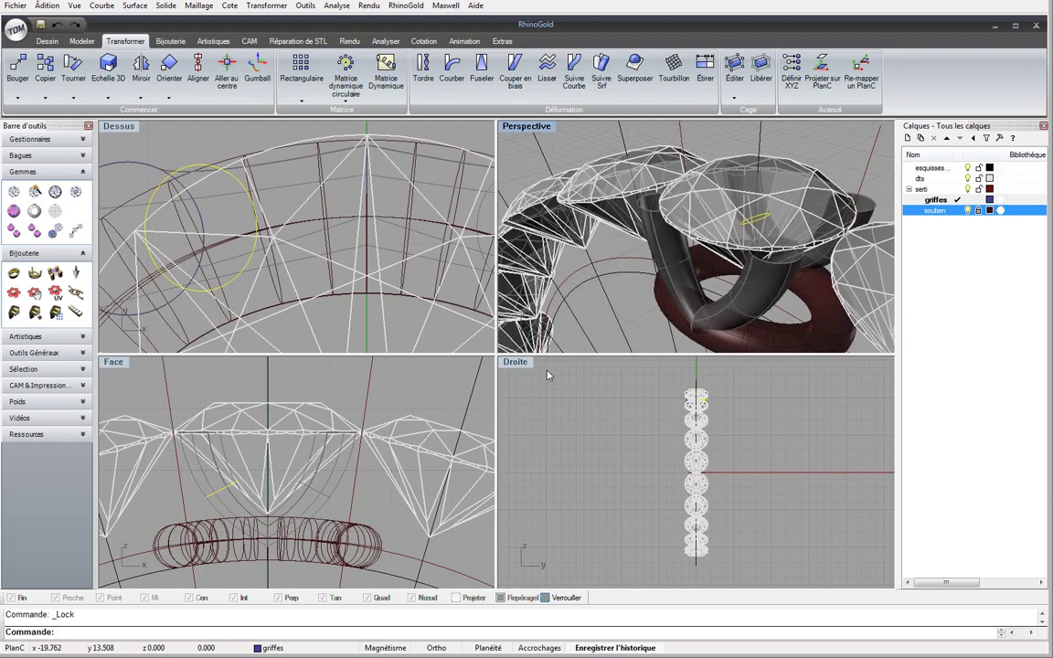
drag(539, 355, 540, 393)
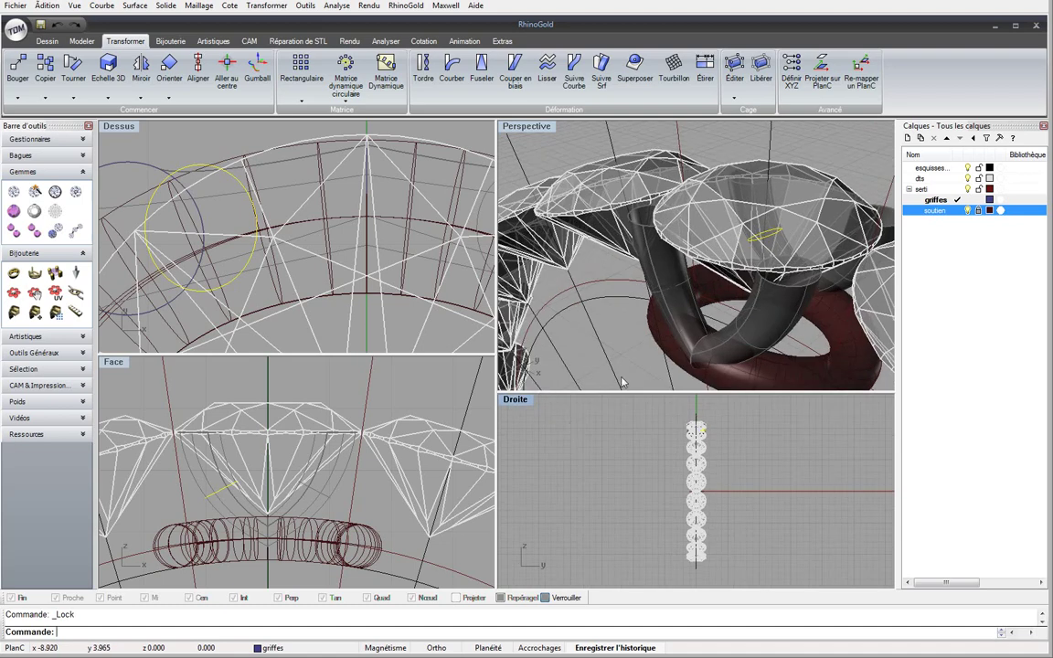
right_drag(661, 321, 604, 335)
scroll(226, 496, up, 2)
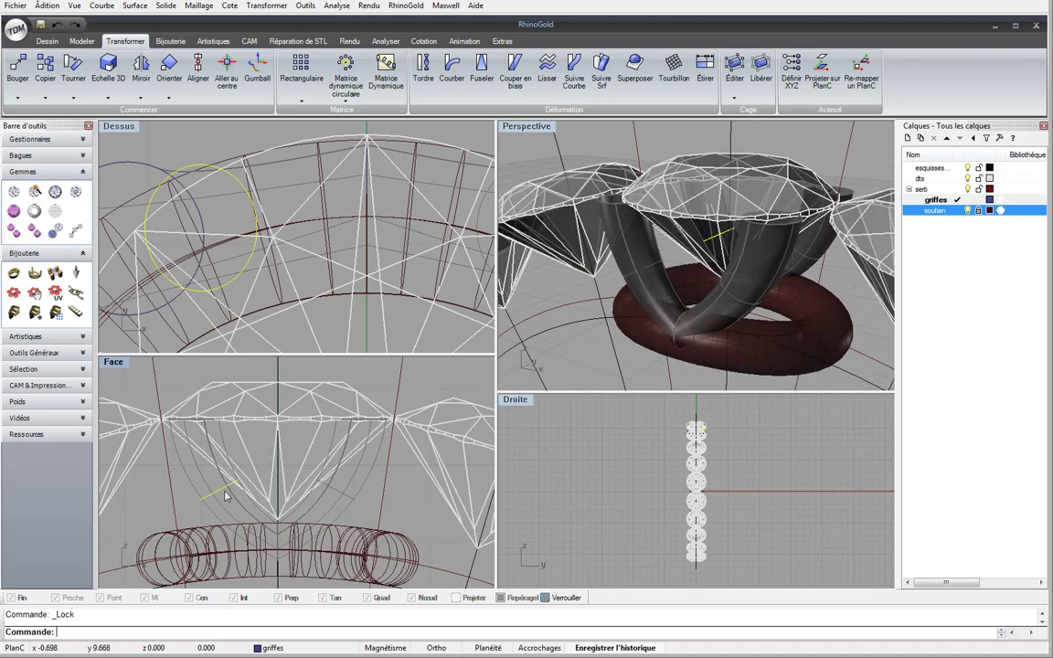
drag(218, 494, 215, 502)
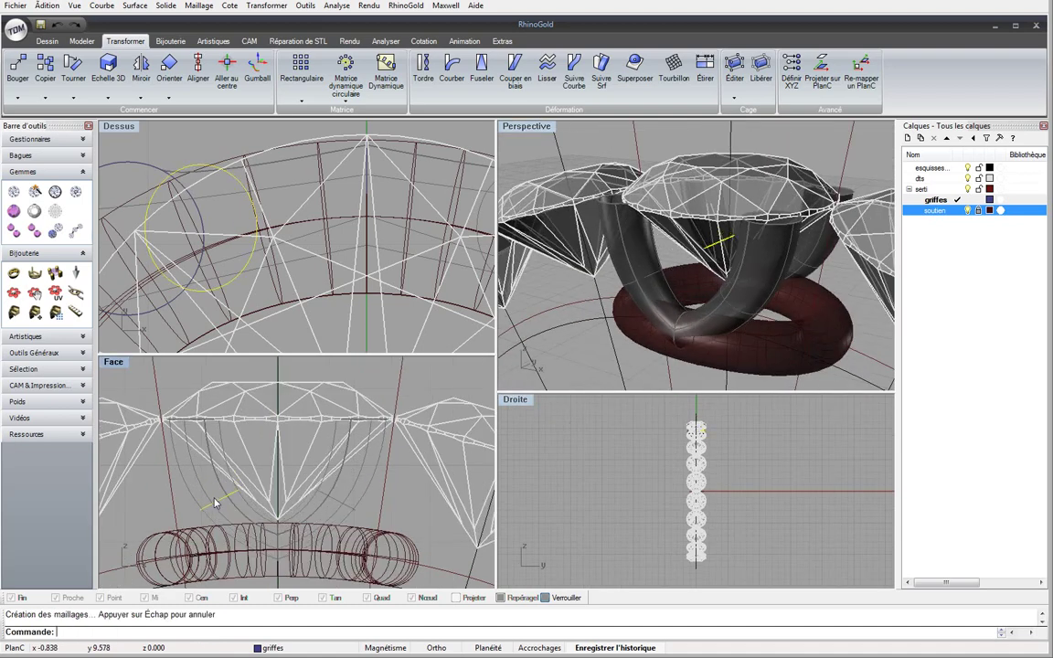
Select the lowest prong circle and move it inward towards the stone's centreline in the top view
right_drag(631, 291, 485, 350)
click(282, 539)
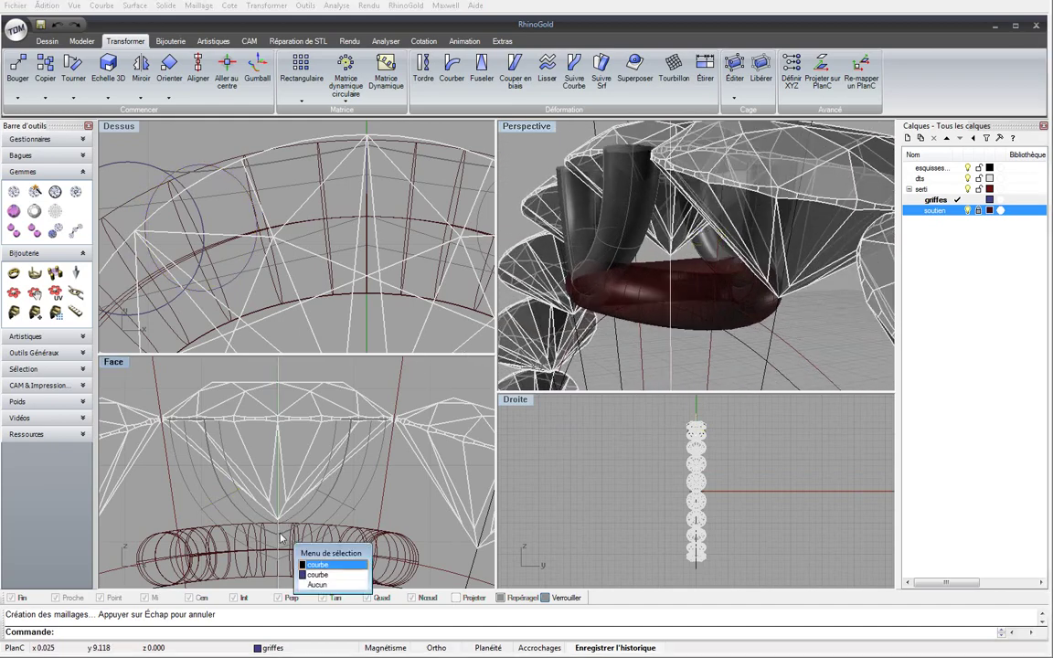
click(307, 567)
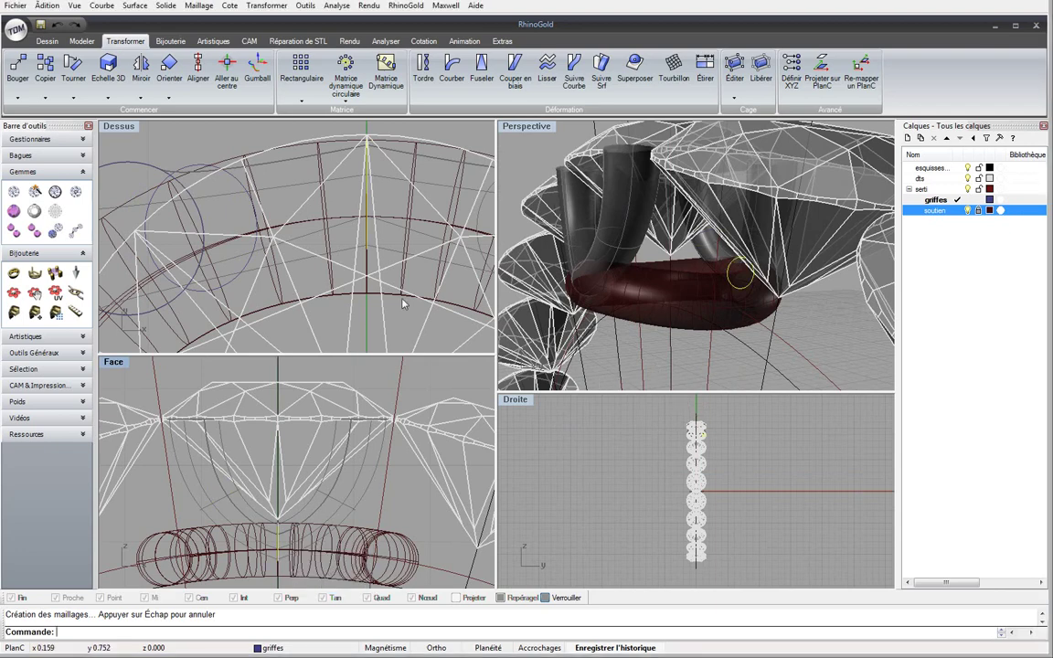
scroll(696, 448, up, 3)
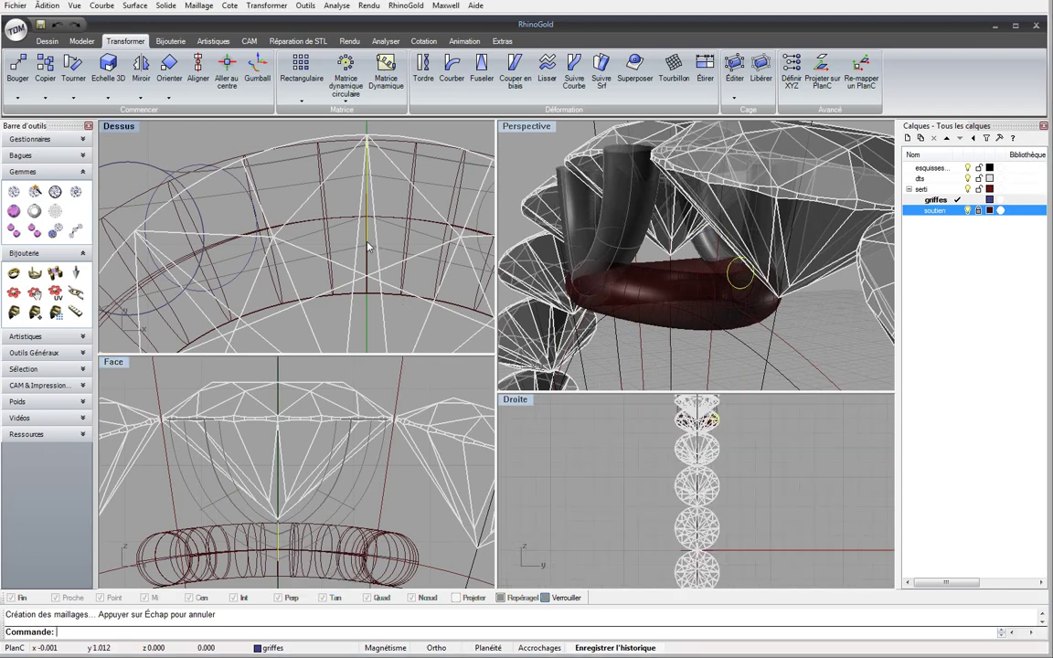
drag(368, 242, 372, 320)
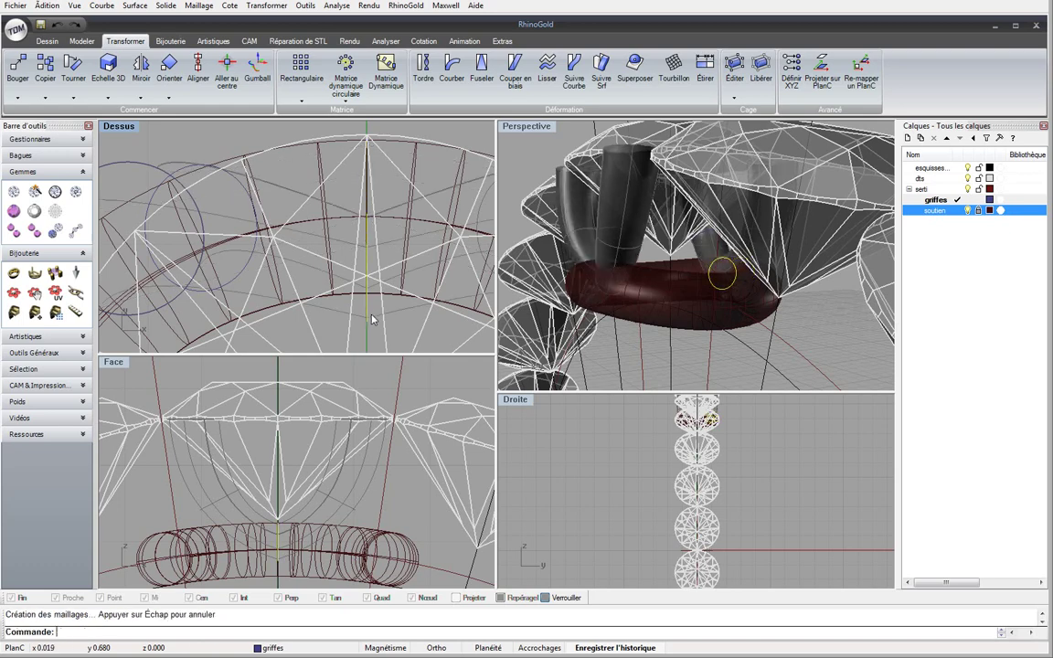
Lower the lowest prong circle slightly in the front view so the prong base sinks deeper into the support
right_drag(614, 272, 655, 277)
scroll(318, 521, up, 2)
right_drag(311, 531, 328, 439)
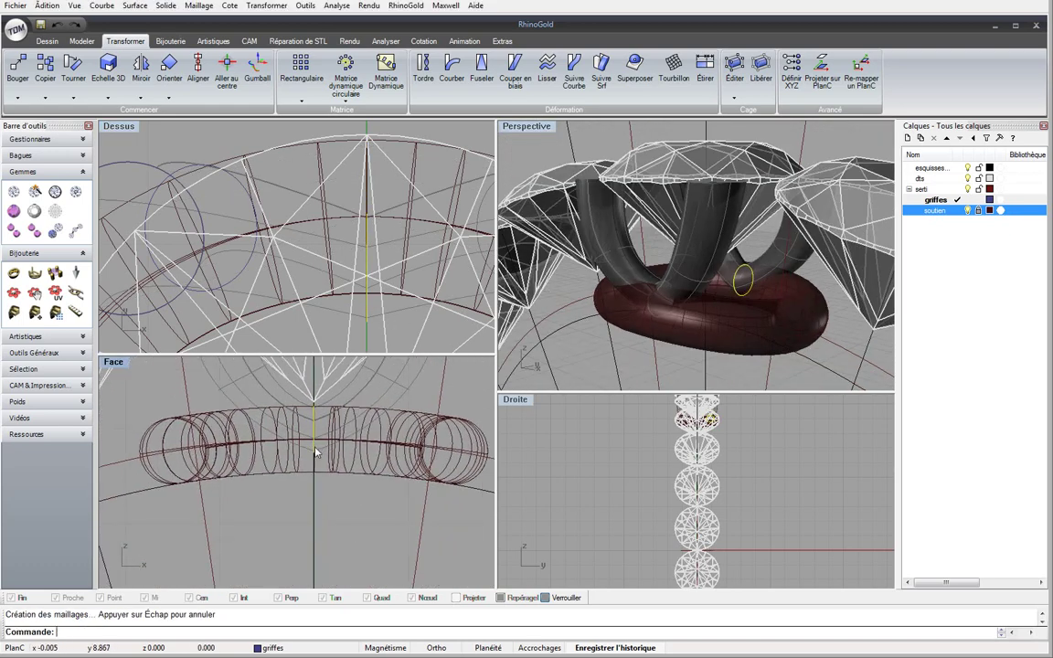
drag(315, 453, 317, 468)
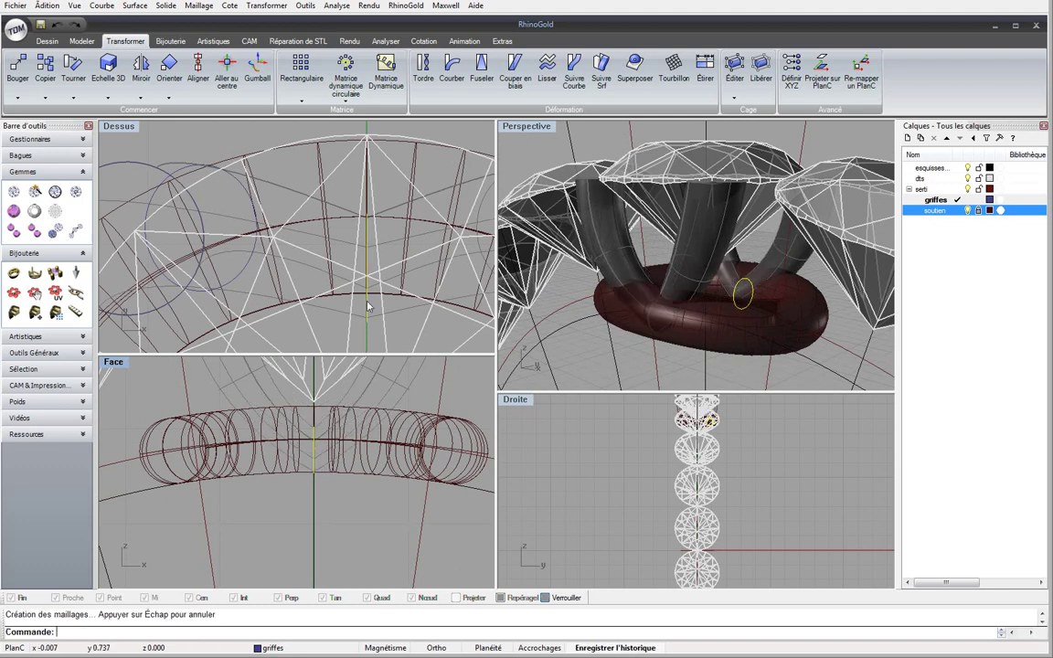
Shift the lowest prong circle further inward in the top view, checking its fit on the support's tube in perspective
drag(366, 268, 367, 295)
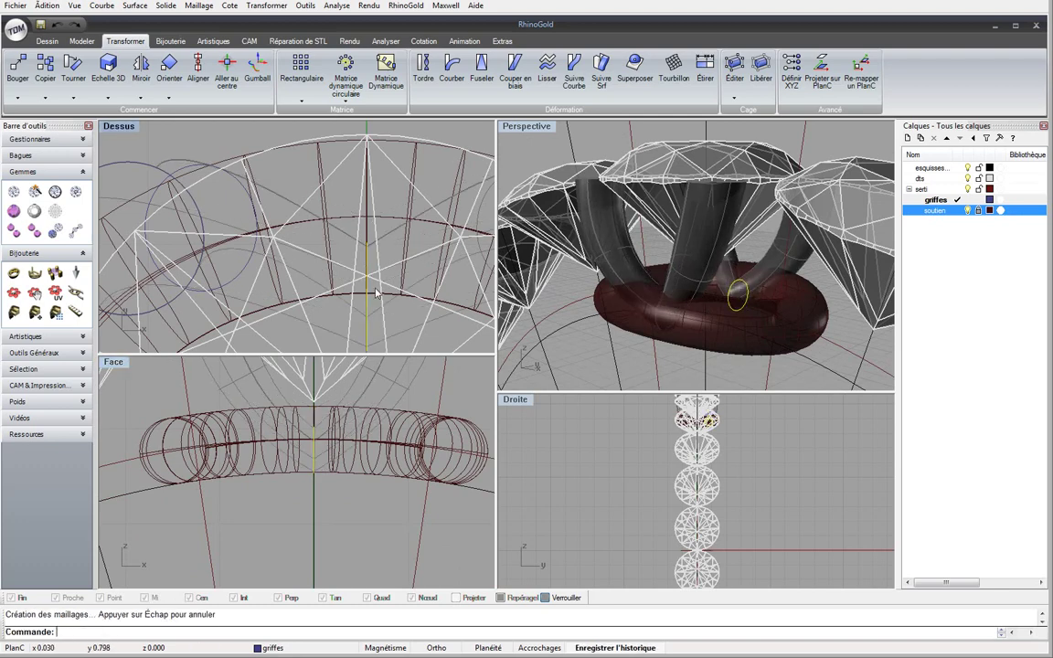
right_drag(598, 241, 795, 278)
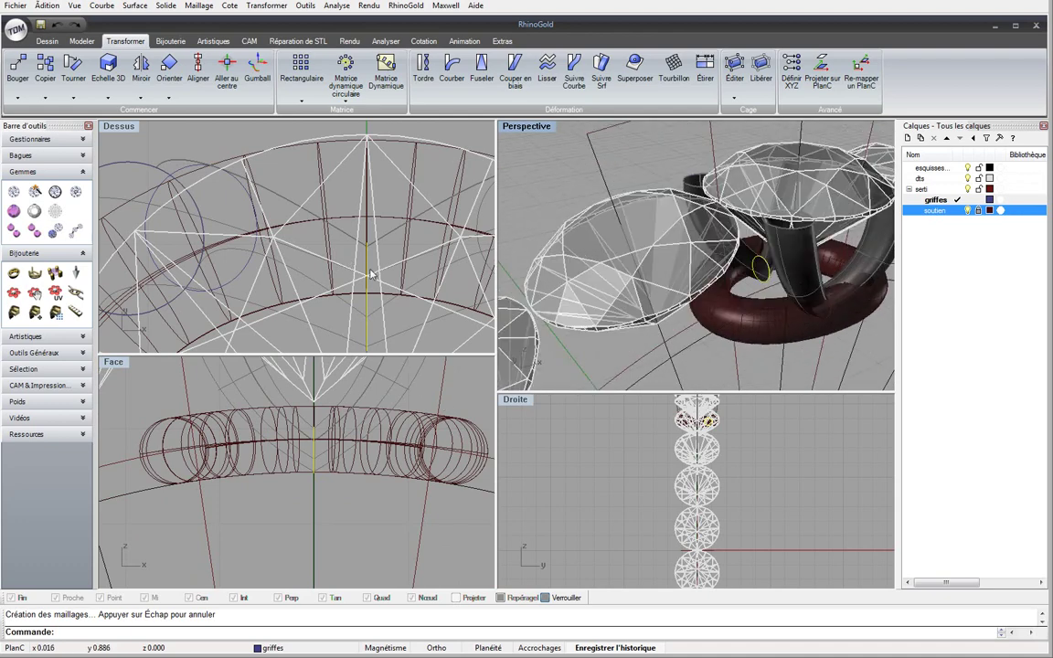
drag(368, 268, 367, 298)
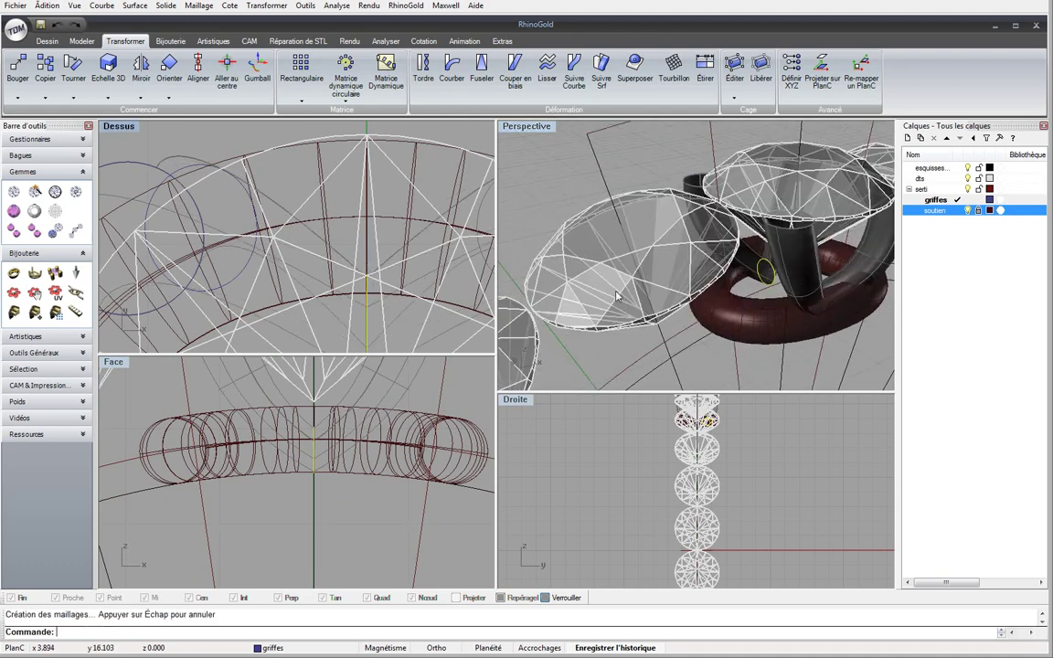
Raise the lowest prong circle slightly in the front view and shift it outward from the stone's centre in the top view
right_drag(617, 295, 741, 307)
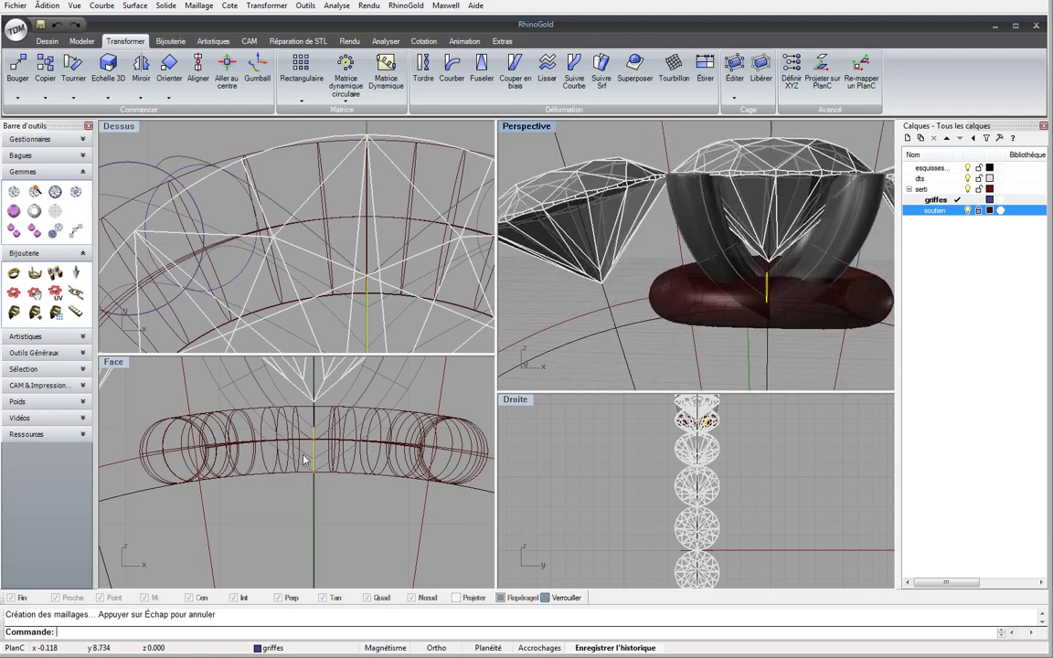
drag(310, 451, 311, 444)
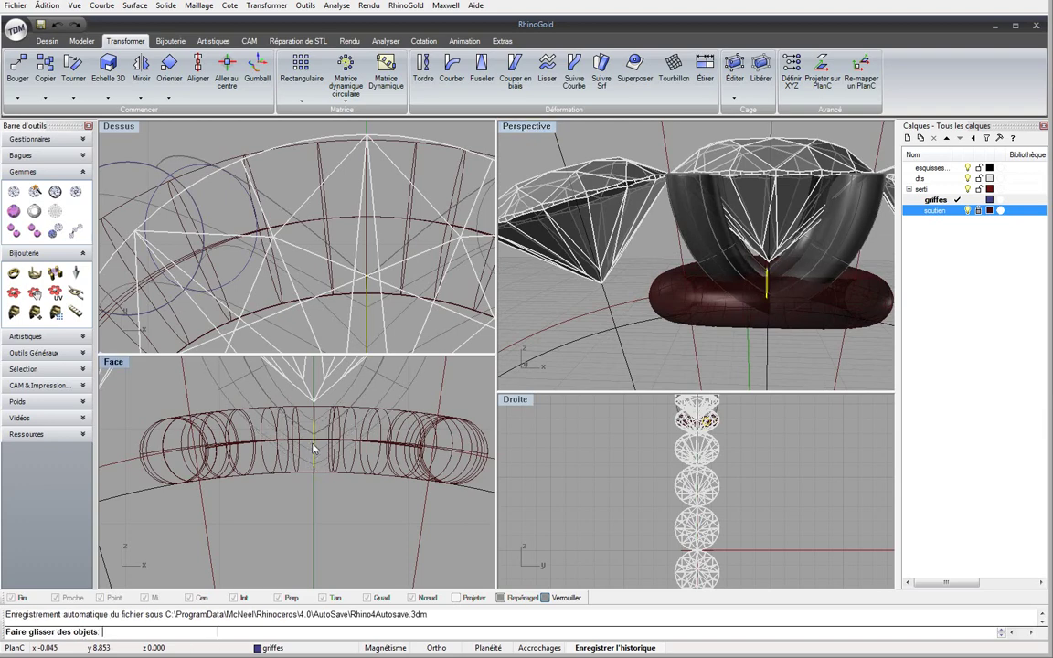
drag(366, 278, 367, 260)
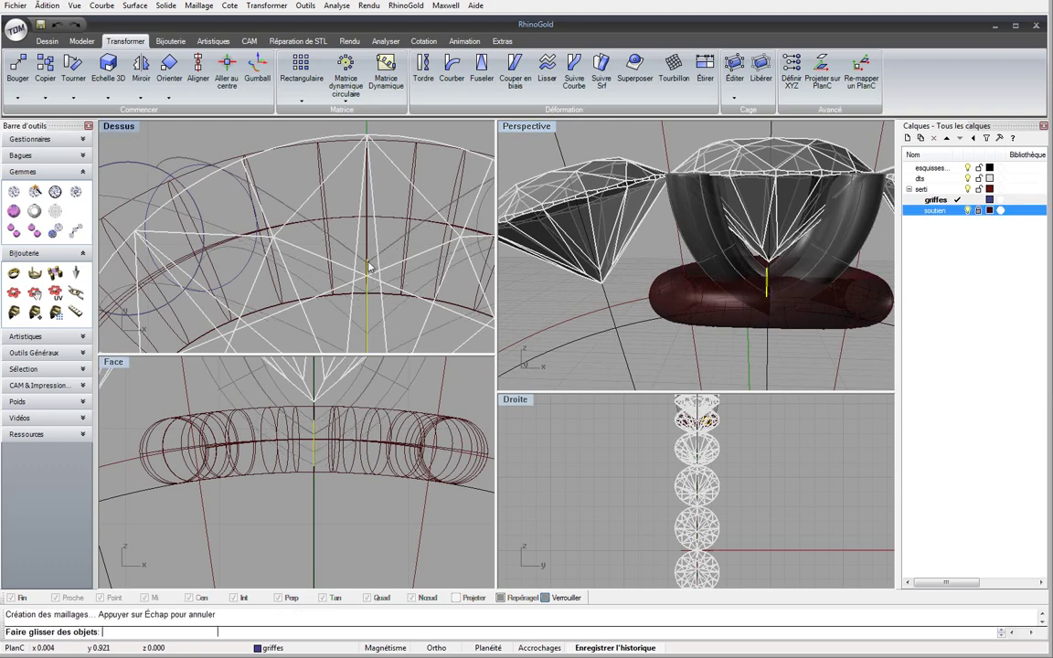
right_drag(811, 386, 722, 144)
scroll(696, 206, down, 8)
right_drag(696, 205, 745, 306)
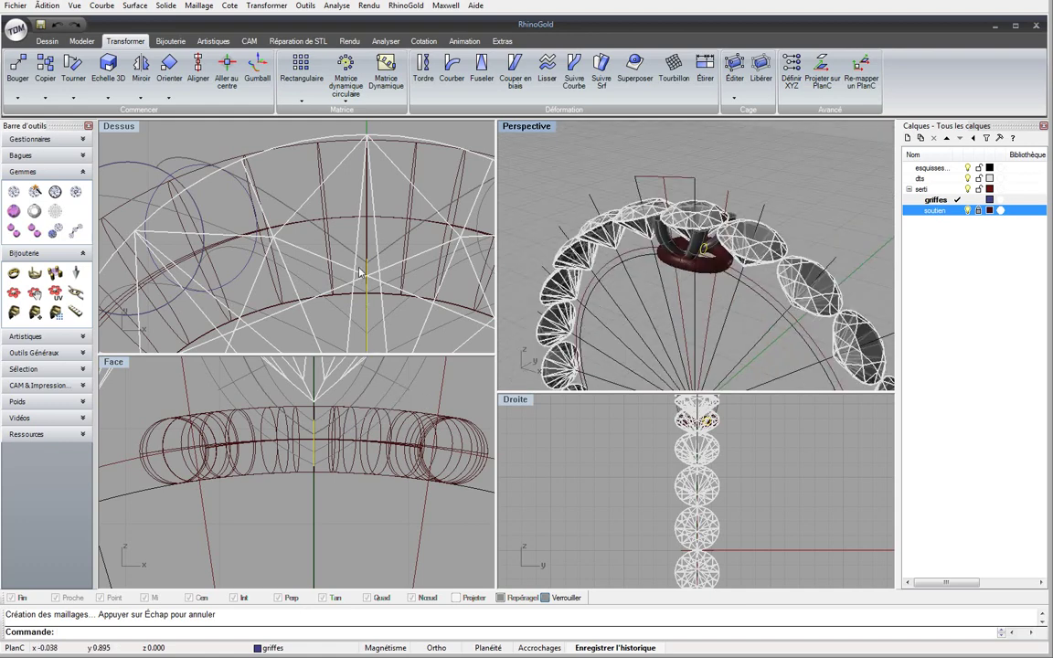
scroll(365, 264, down, 3)
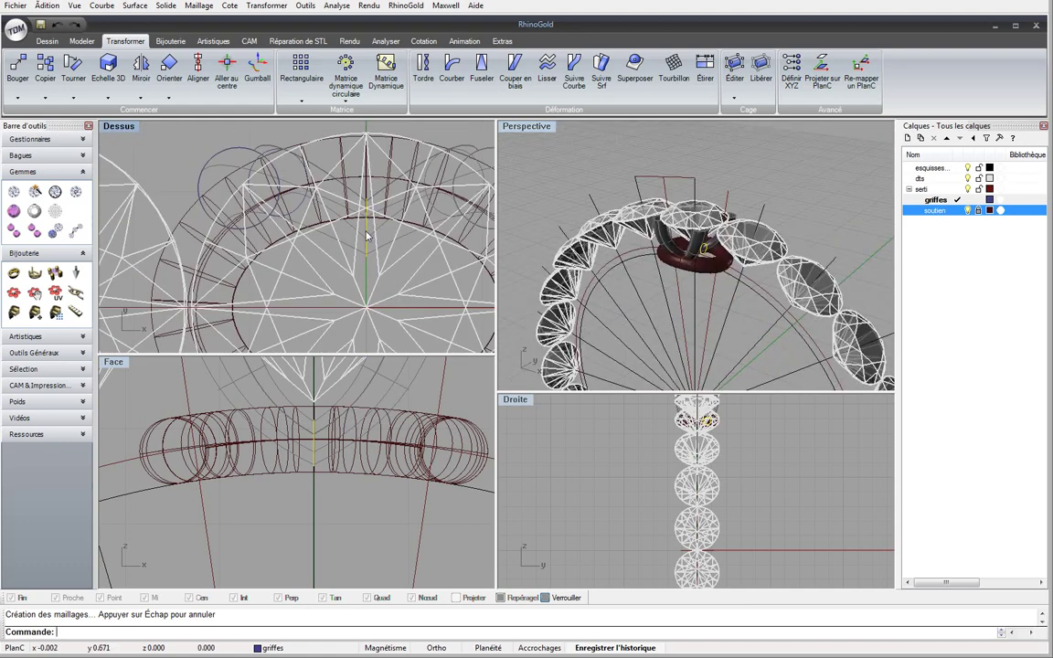
Reposition the lowest prong circle outward from the stone's centre in the top view, checking the prong base against the support from several angles
right_drag(579, 267, 705, 272)
scroll(725, 249, up, 5)
scroll(683, 247, up, 5)
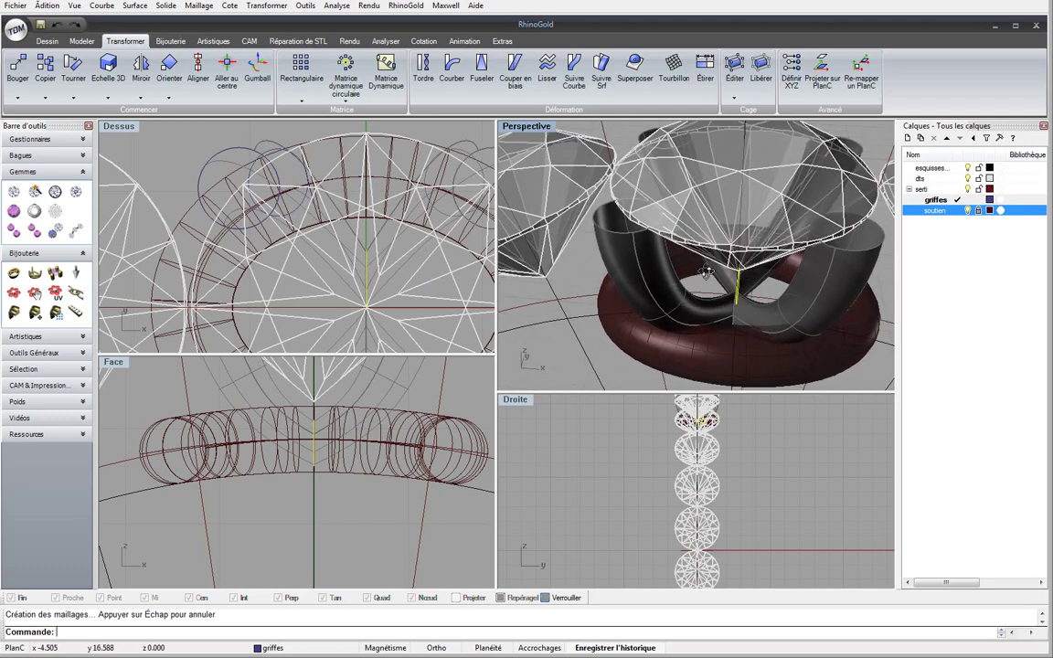
scroll(705, 272, up, 6)
scroll(368, 288, down, 3)
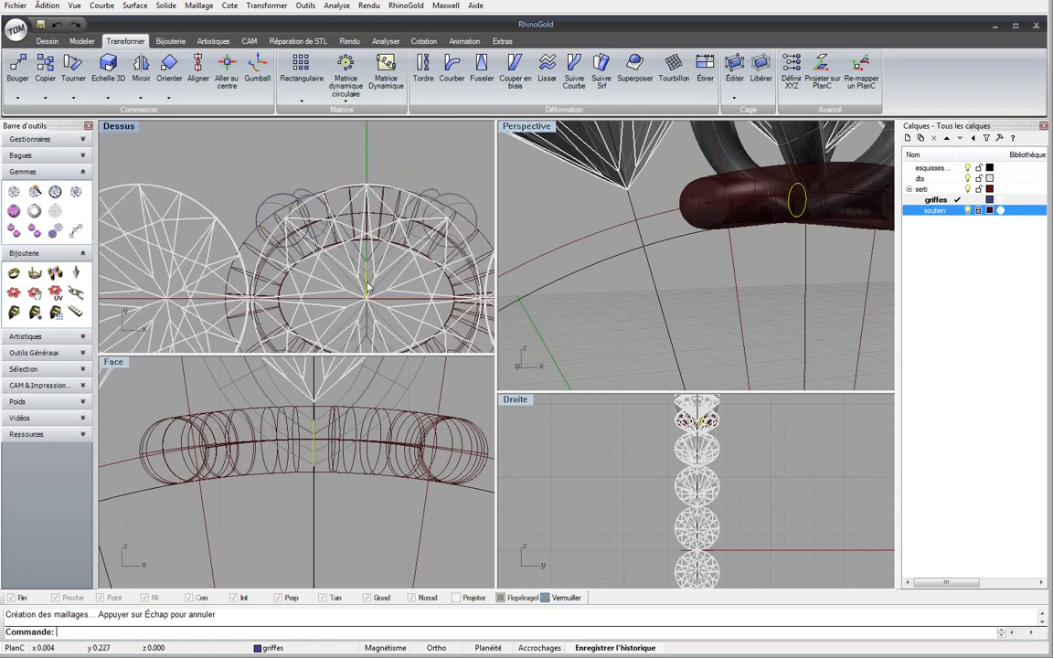
right_drag(366, 276, 368, 267)
drag(368, 266, 369, 248)
right_drag(611, 234, 655, 192)
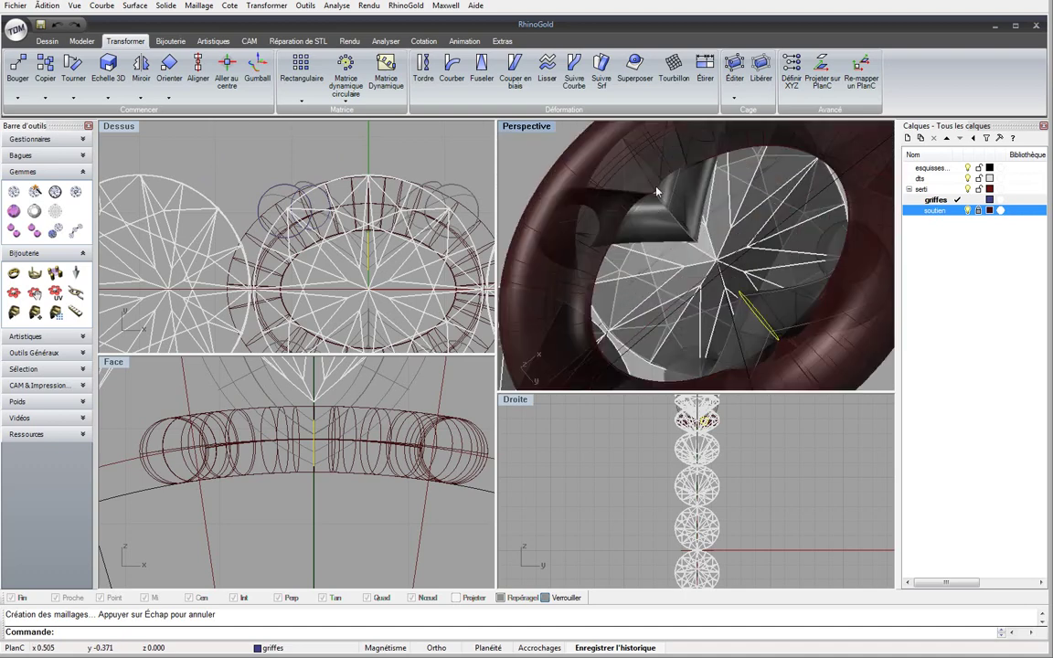
drag(369, 251, 368, 245)
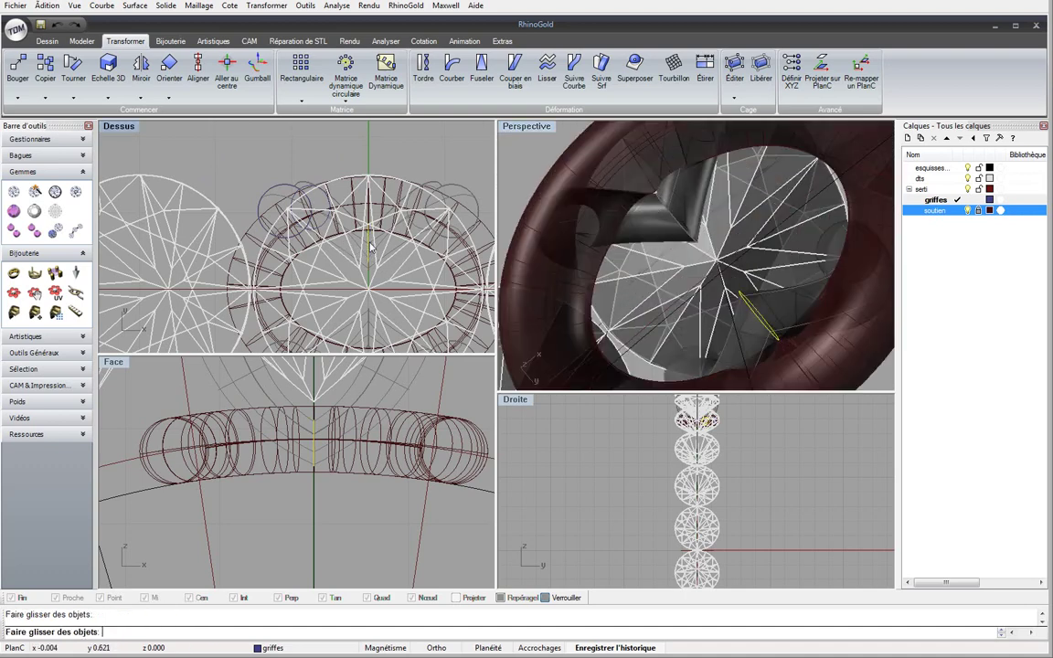
scroll(618, 245, down, 10)
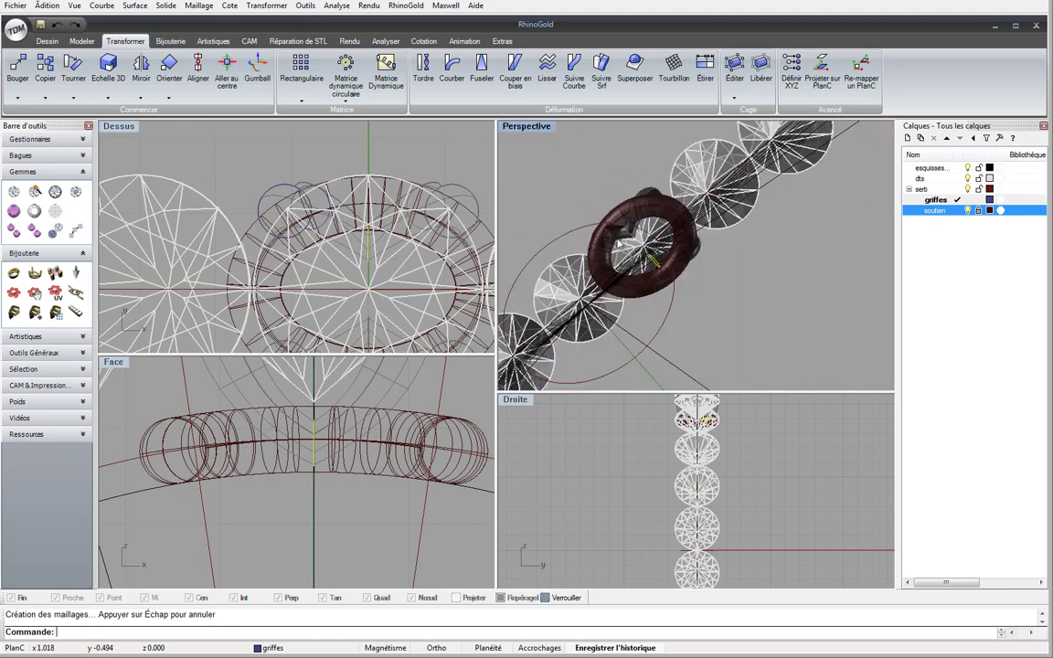
right_drag(618, 245, 705, 101)
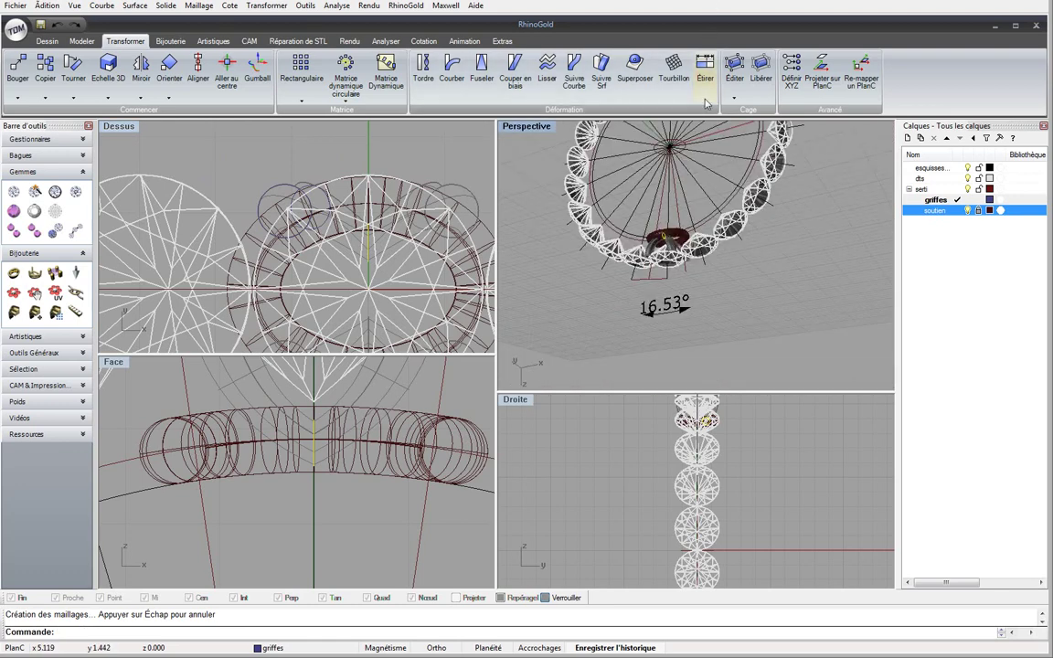
right_drag(540, 161, 593, 261)
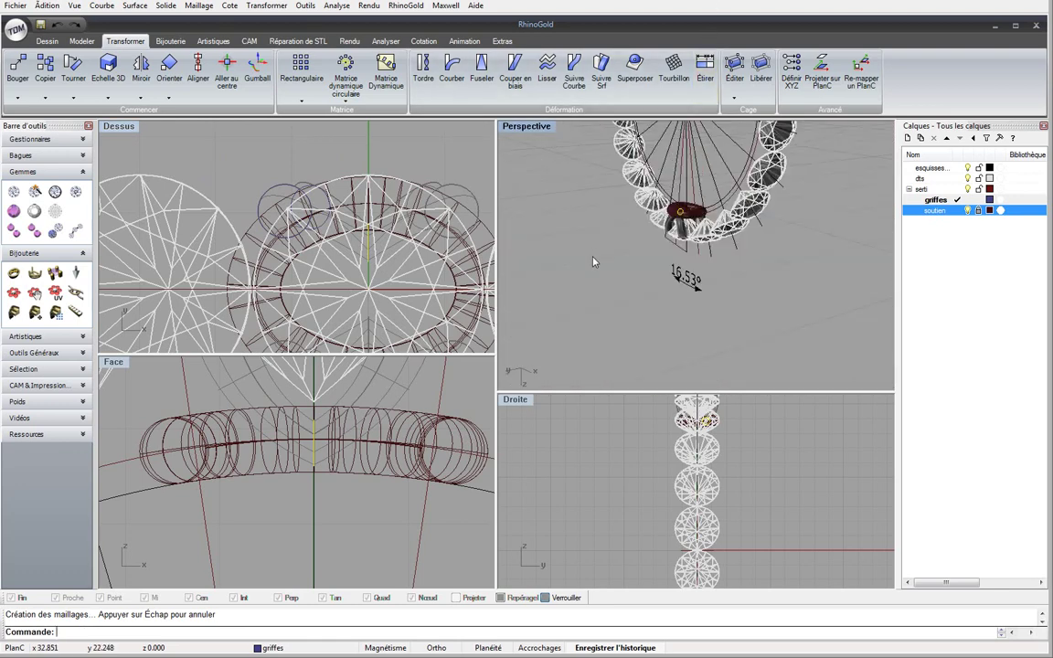
Restore the four-view layout and maximize the perspective viewport on the prong setting
right_click(317, 632)
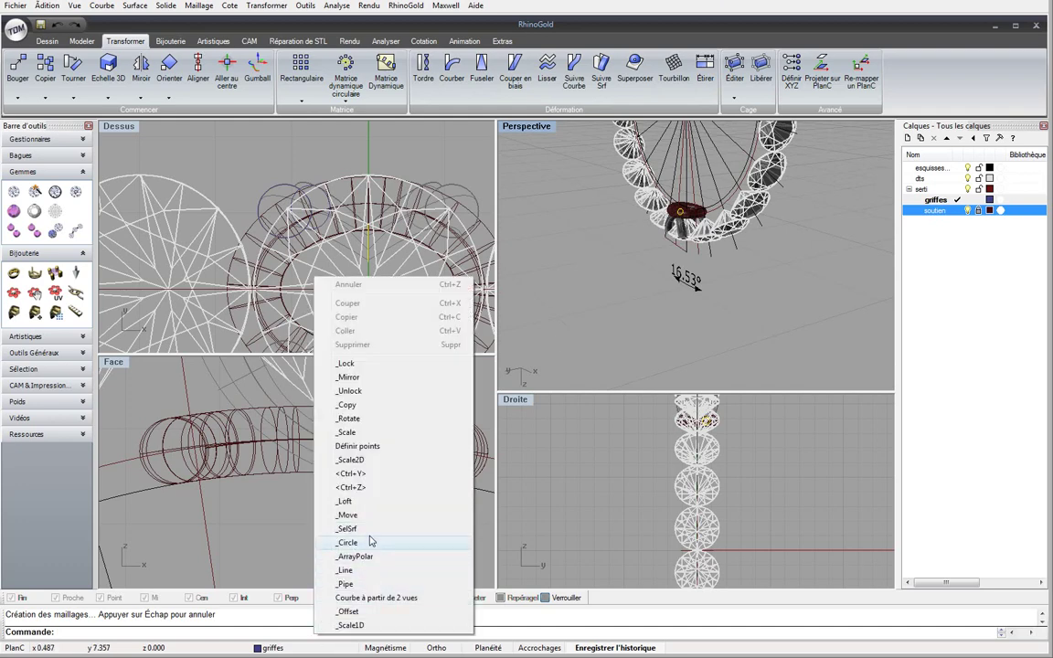
click(322, 567)
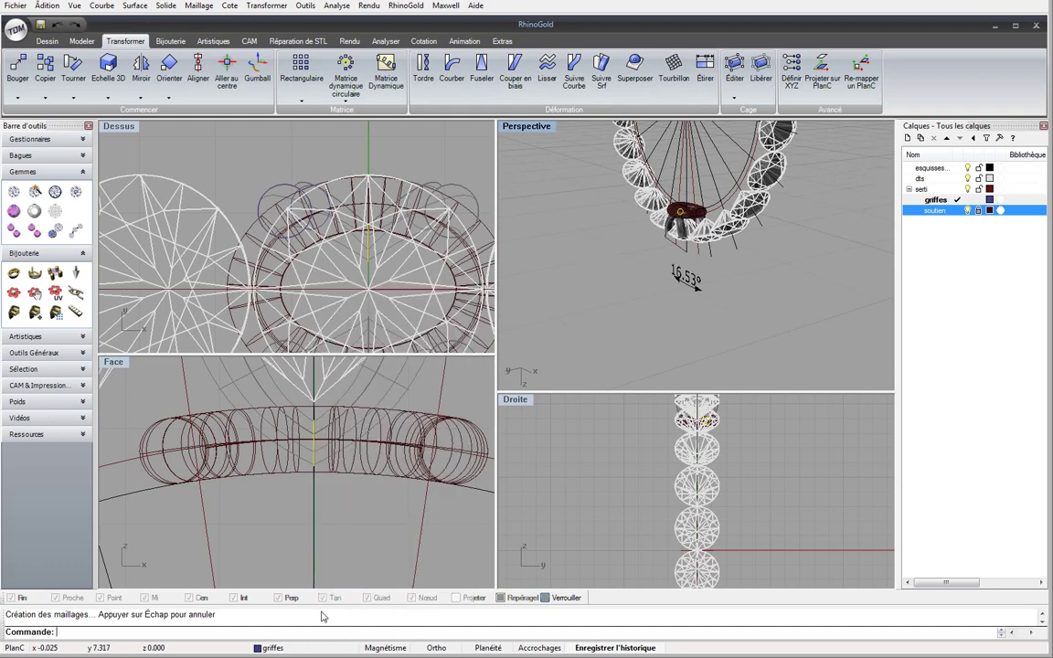
text(_4)
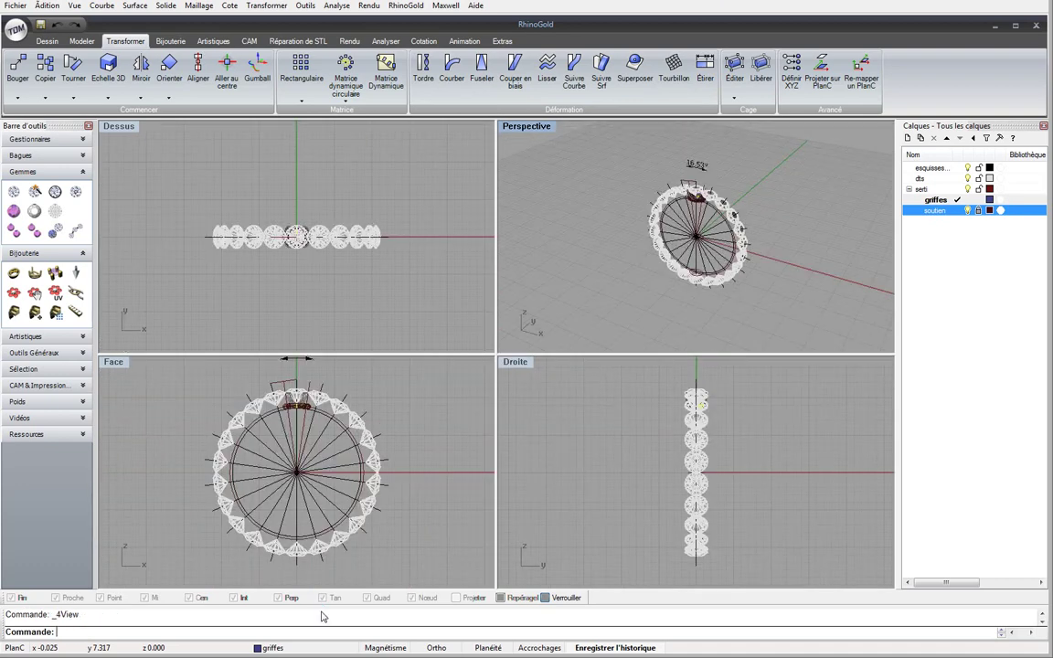
double_click(531, 131)
scroll(381, 307, up, 6)
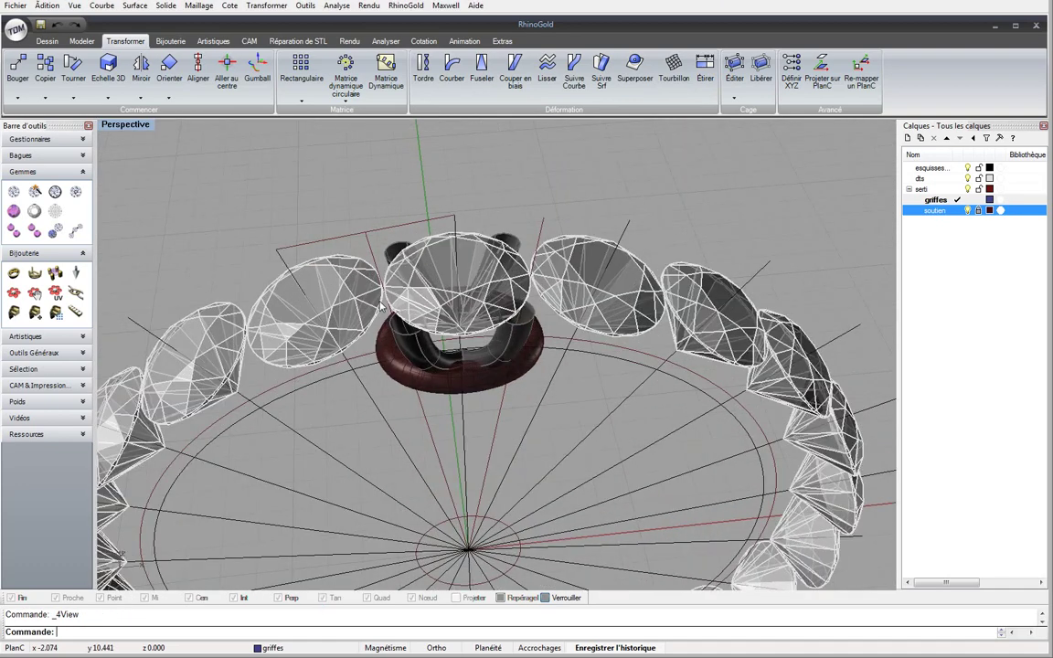
Unlock all locked objects with the Unlock command so the four prong surfaces can be selected
right_drag(380, 305, 435, 286)
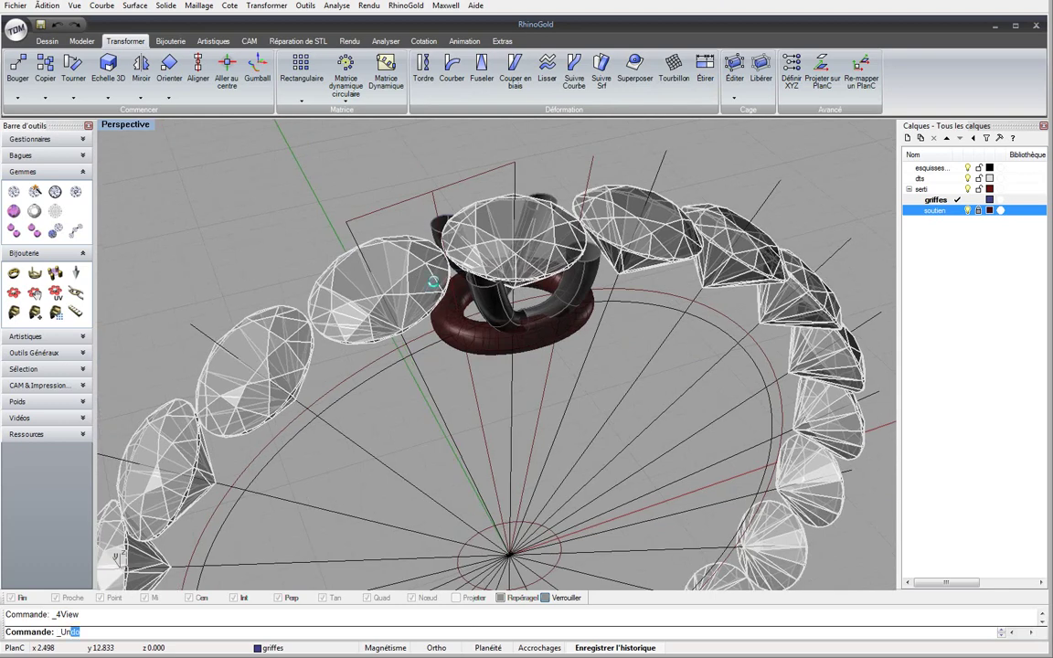
text(lock)
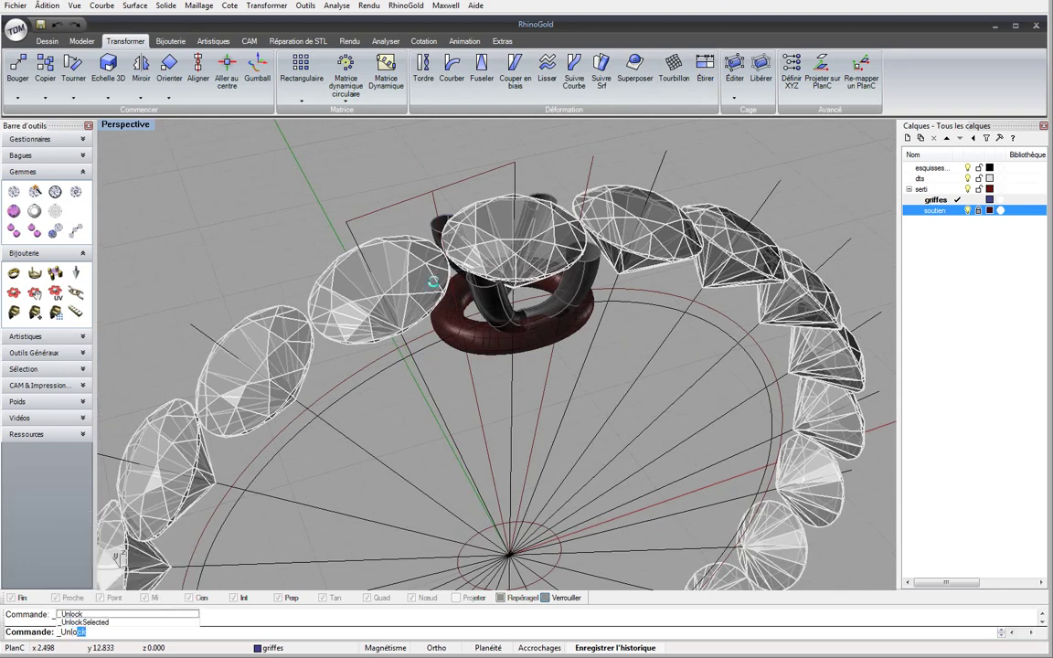
key(Return)
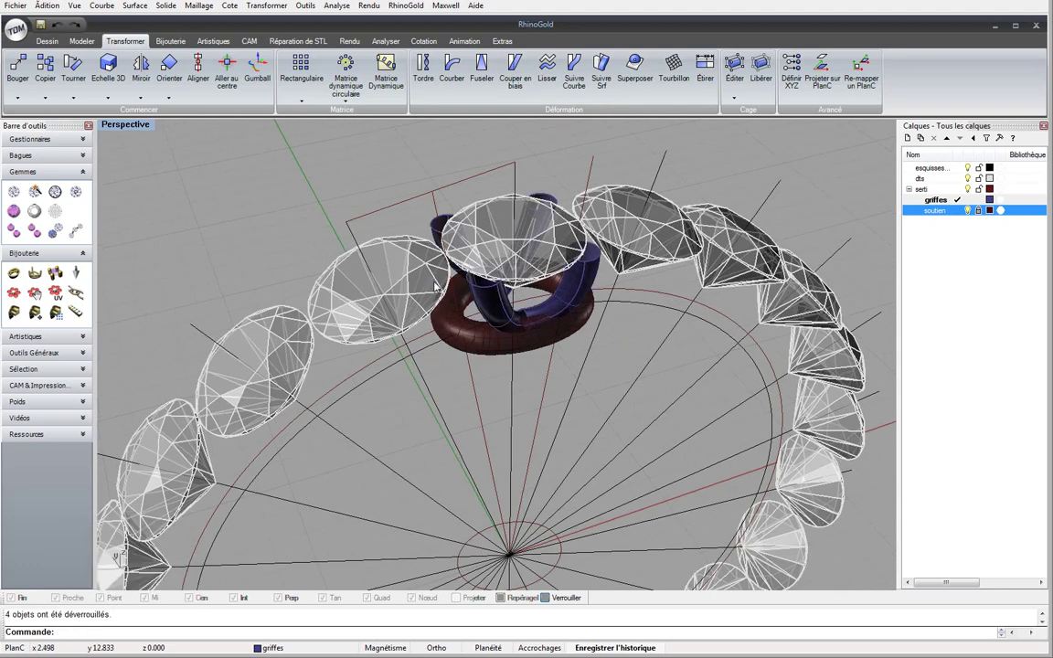
Unlock the soutien layer, select all objects on the griffes and soutien layers, and copy them onto the serti layer
click(921, 190)
right_click(932, 201)
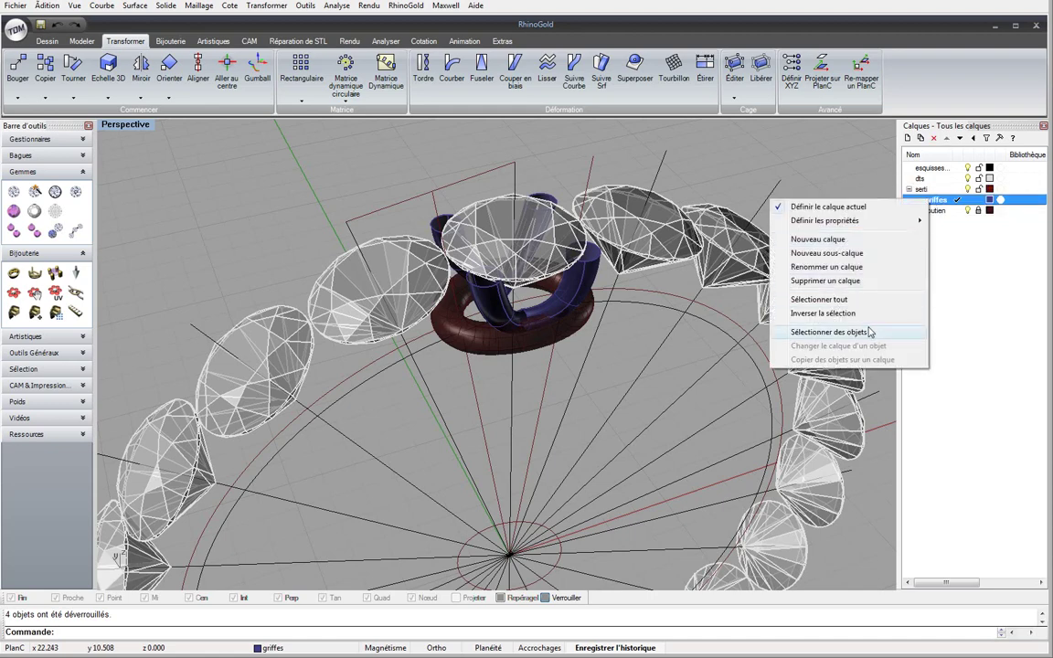
click(823, 331)
right_click(939, 211)
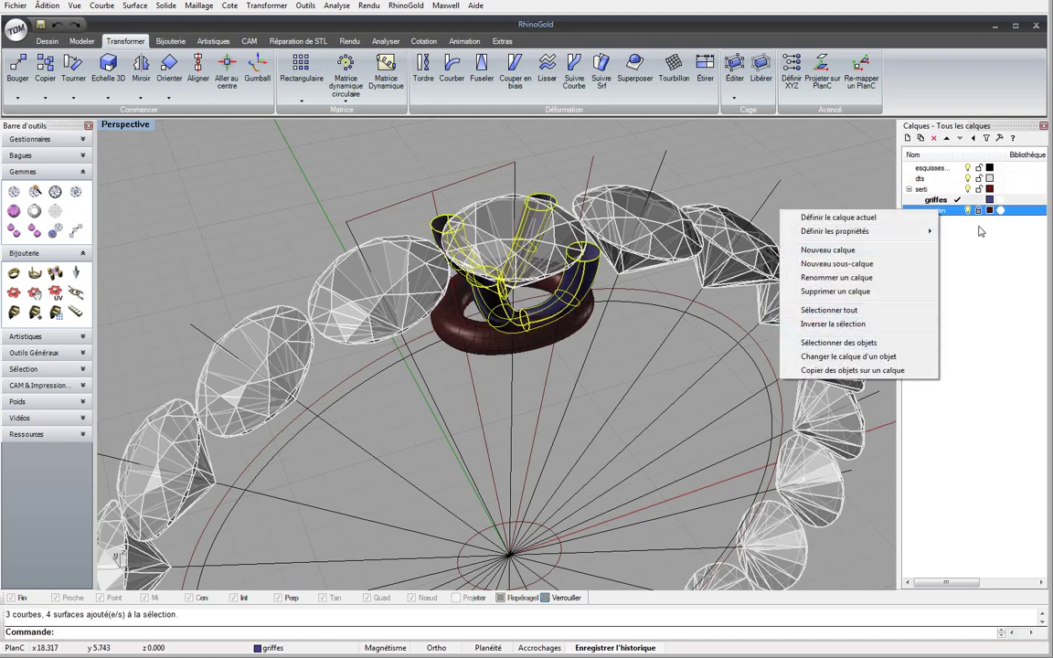
click(979, 212)
right_click(957, 215)
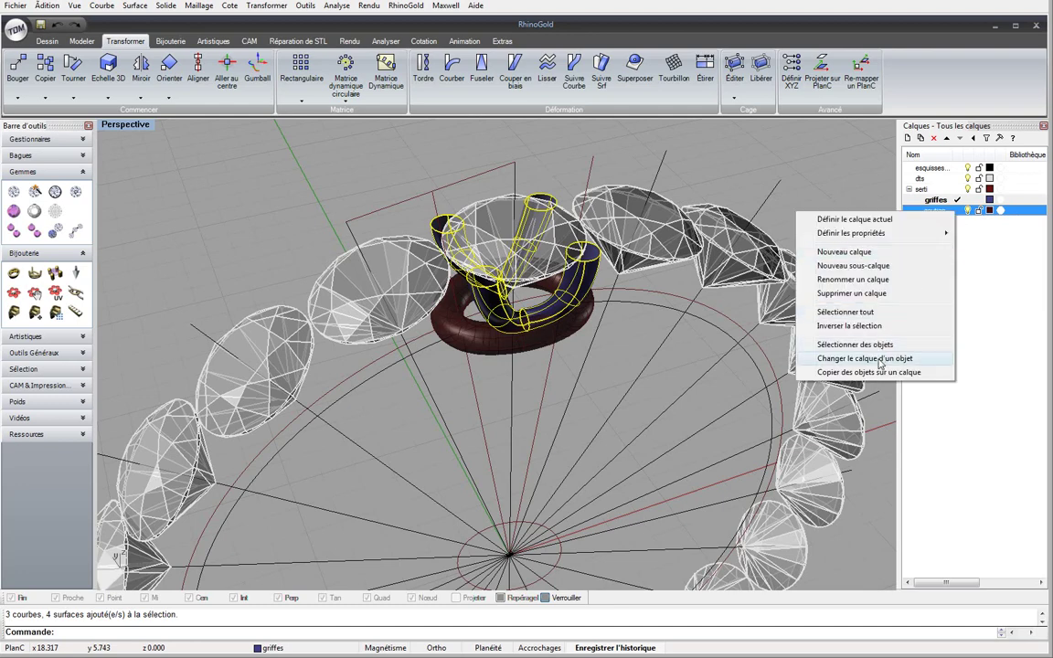
click(822, 339)
right_click(936, 189)
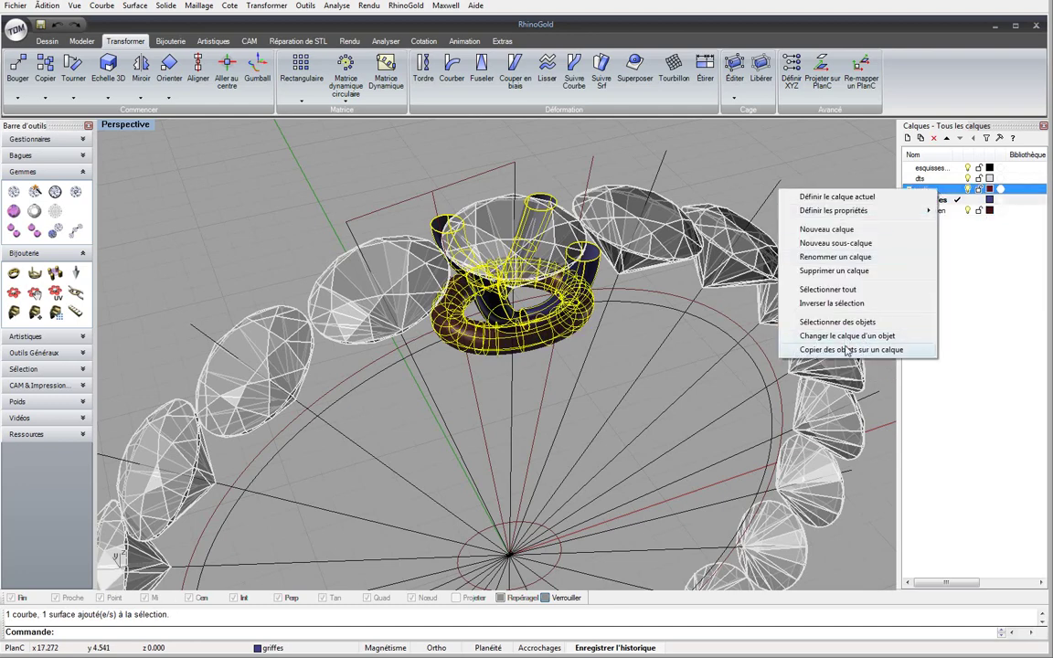
click(848, 350)
Make serti the current layer and hide the griffes and soutien layers
click(959, 190)
click(967, 199)
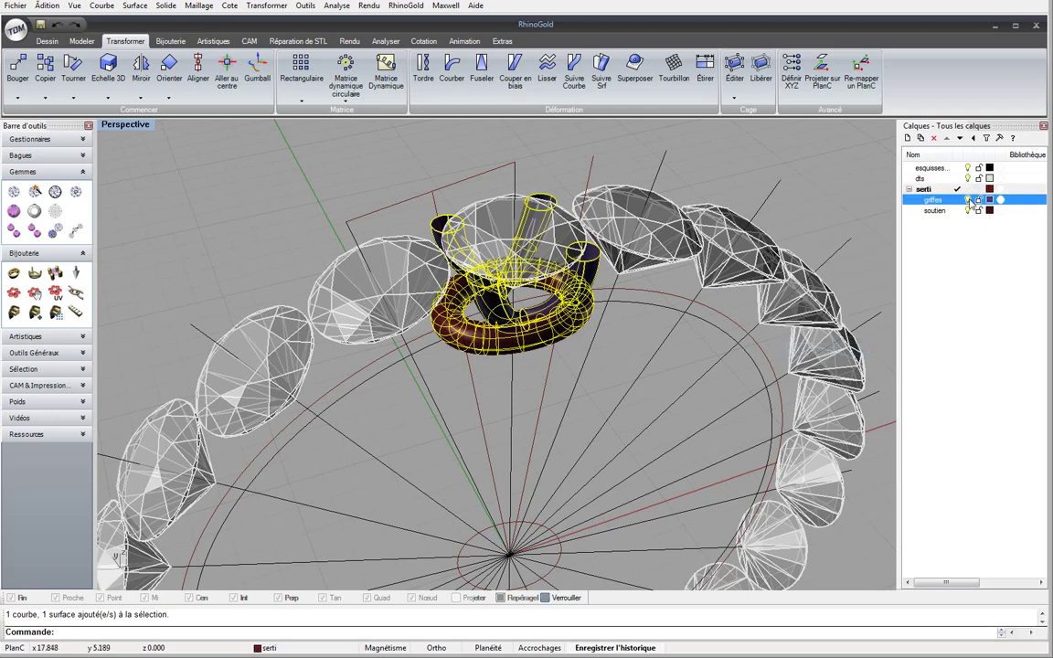
click(968, 210)
Delete three of the four copied prongs around the stone, keeping a single prong on the support
right_drag(759, 331, 719, 325)
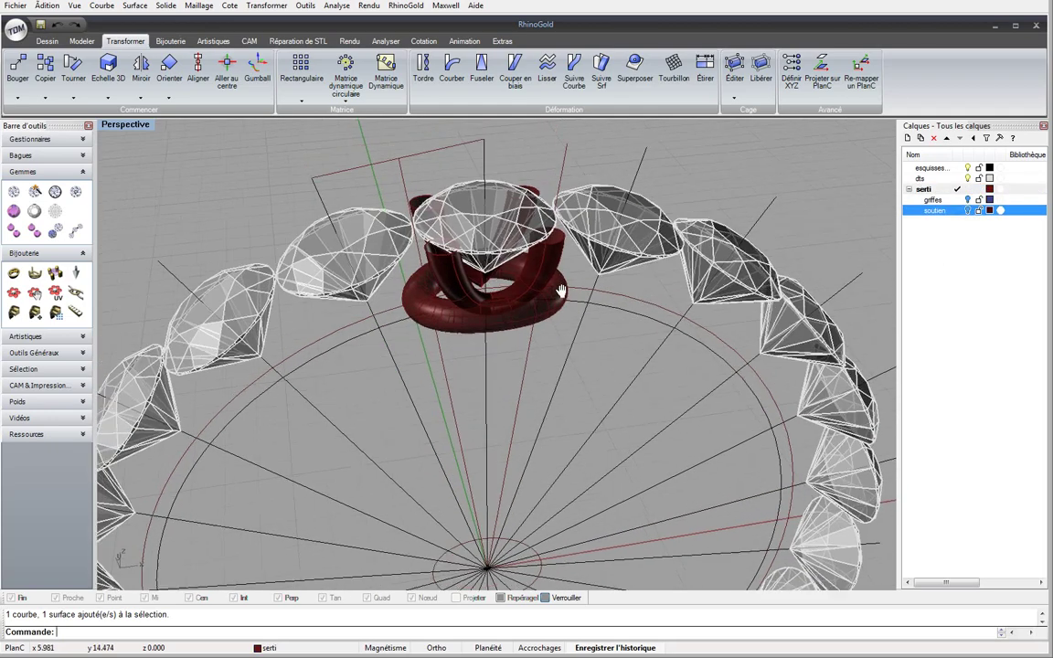
scroll(482, 300, up, 5)
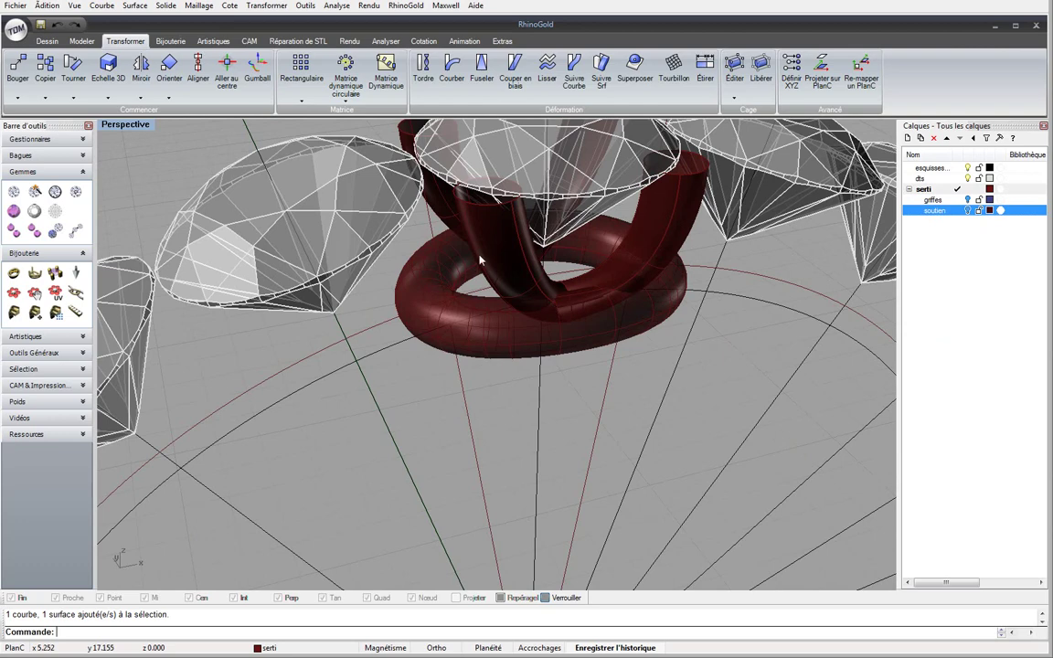
right_drag(478, 260, 461, 340)
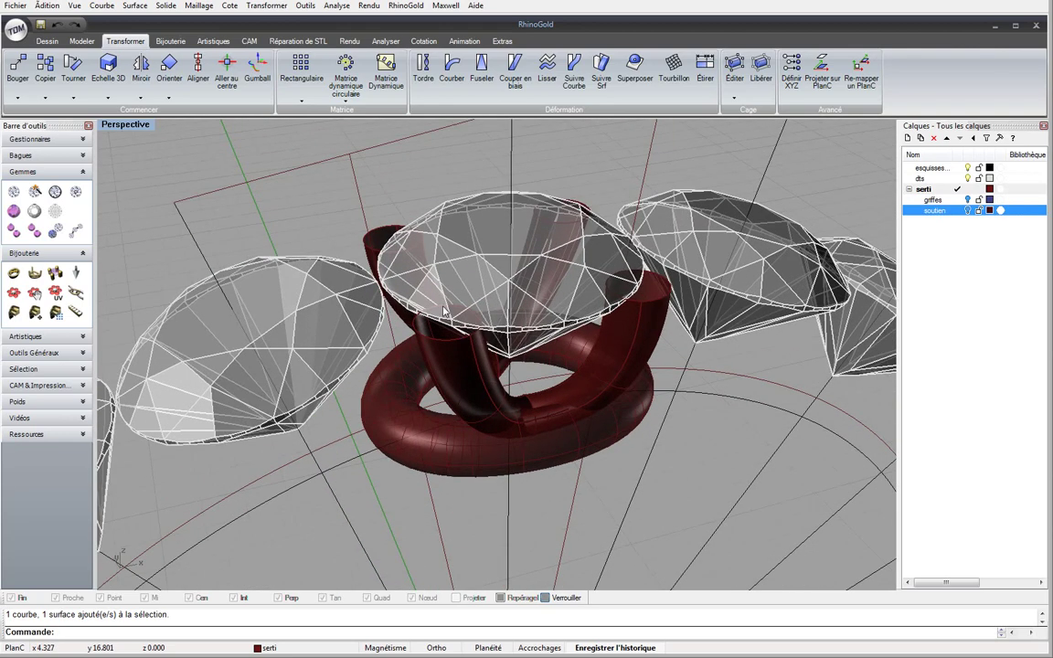
click(459, 385)
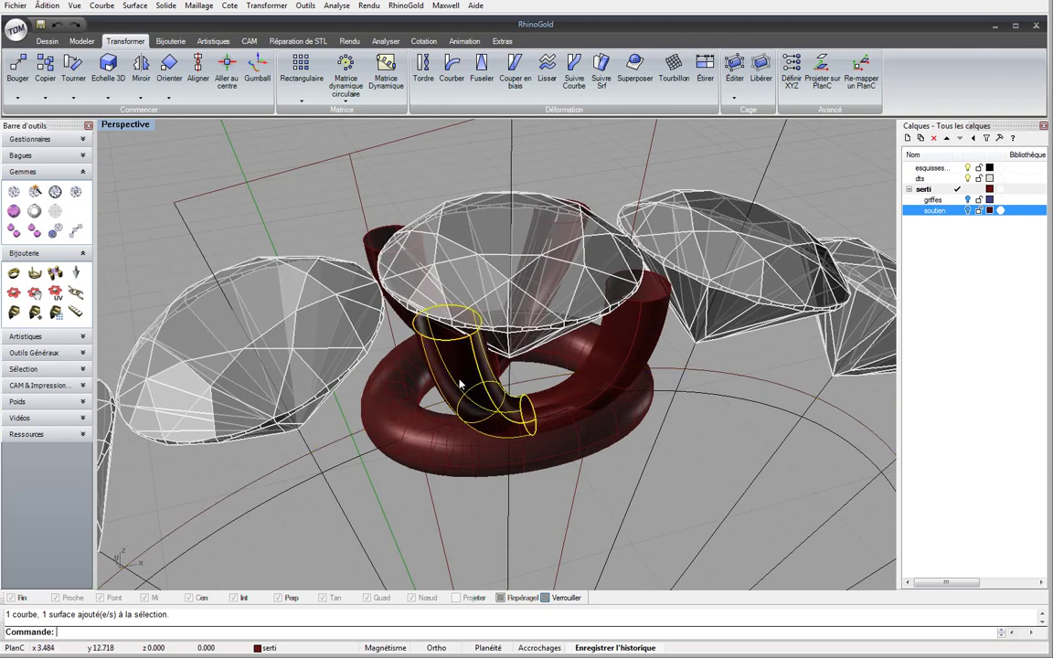
key(Delete)
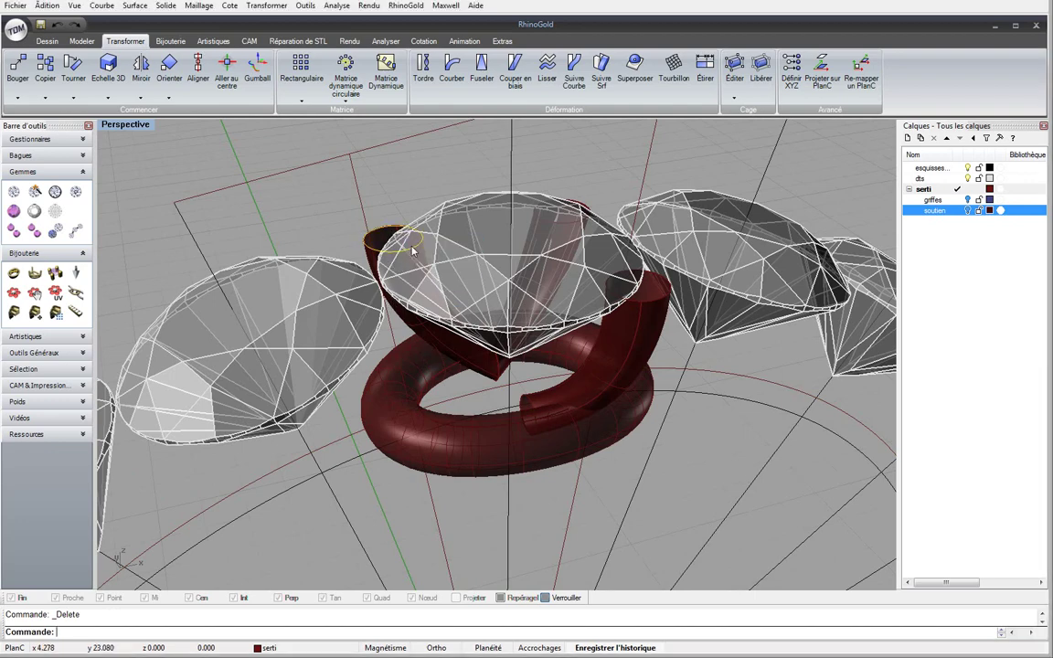
right_drag(413, 262, 460, 320)
click(454, 301)
key(Delete)
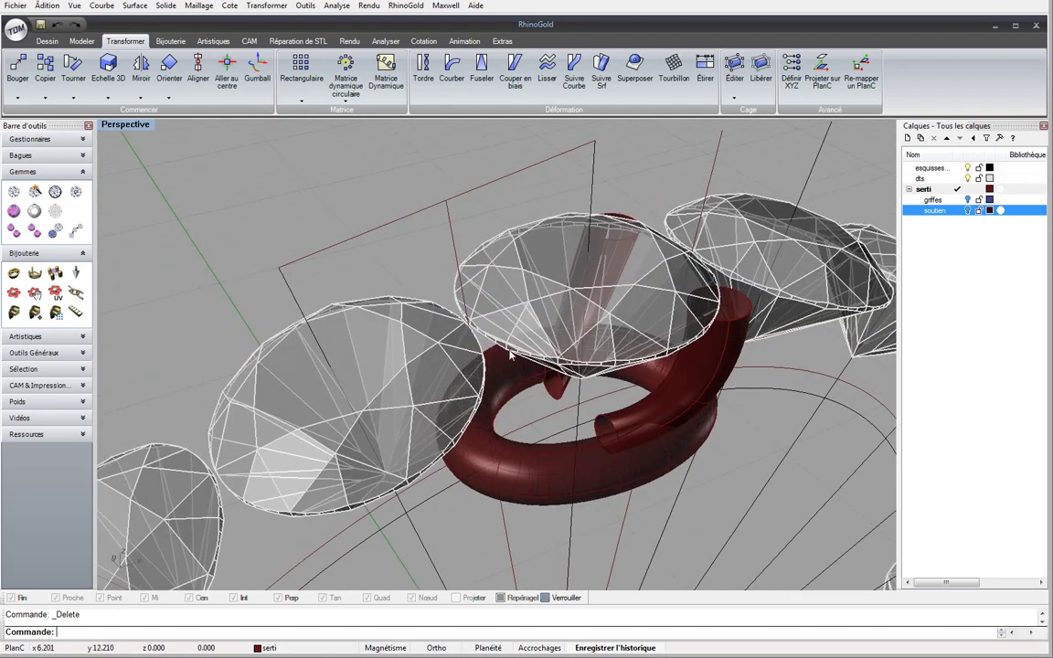
click(564, 394)
click(601, 433)
key(Delete)
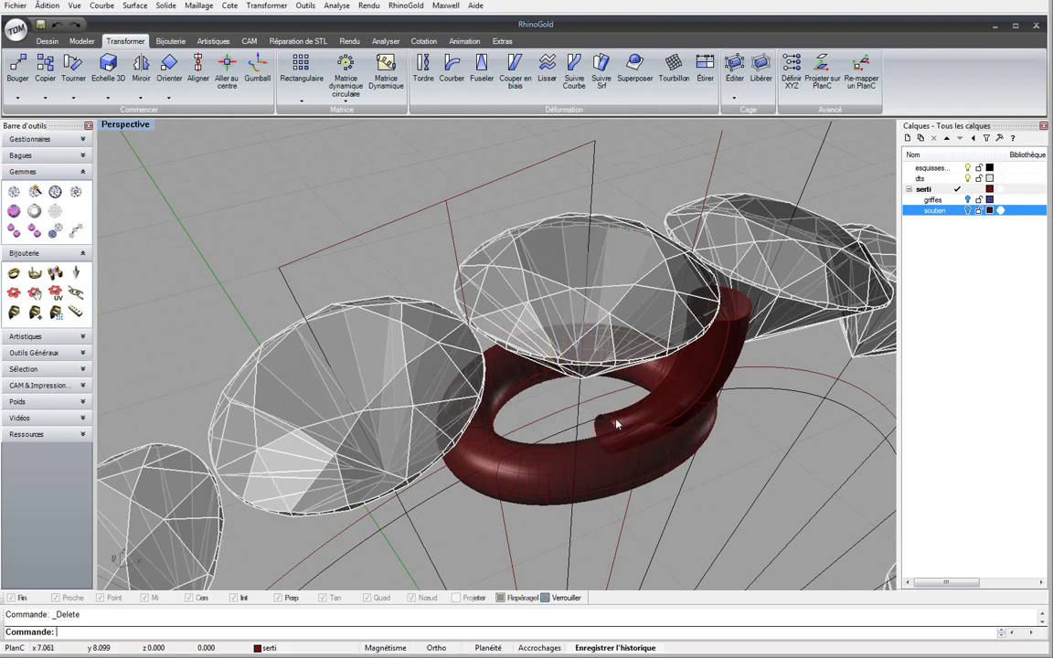
Try to extend the remaining prong's upper edge with ExtendSrf using a factor of 1.000, and undo the extension
right_drag(554, 376, 564, 398)
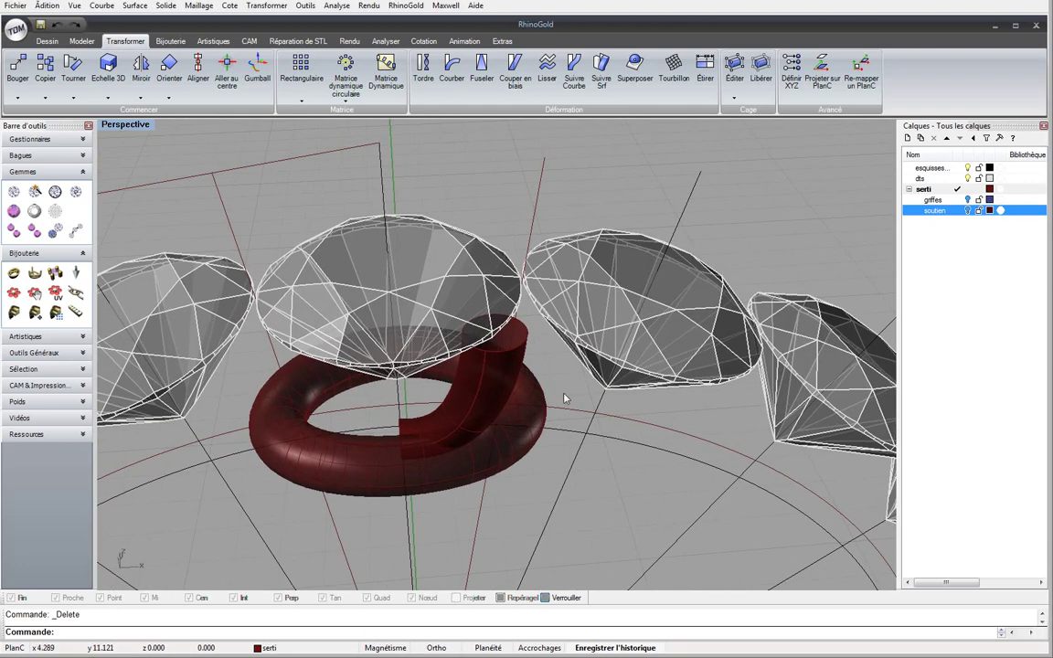
text(_Ext)
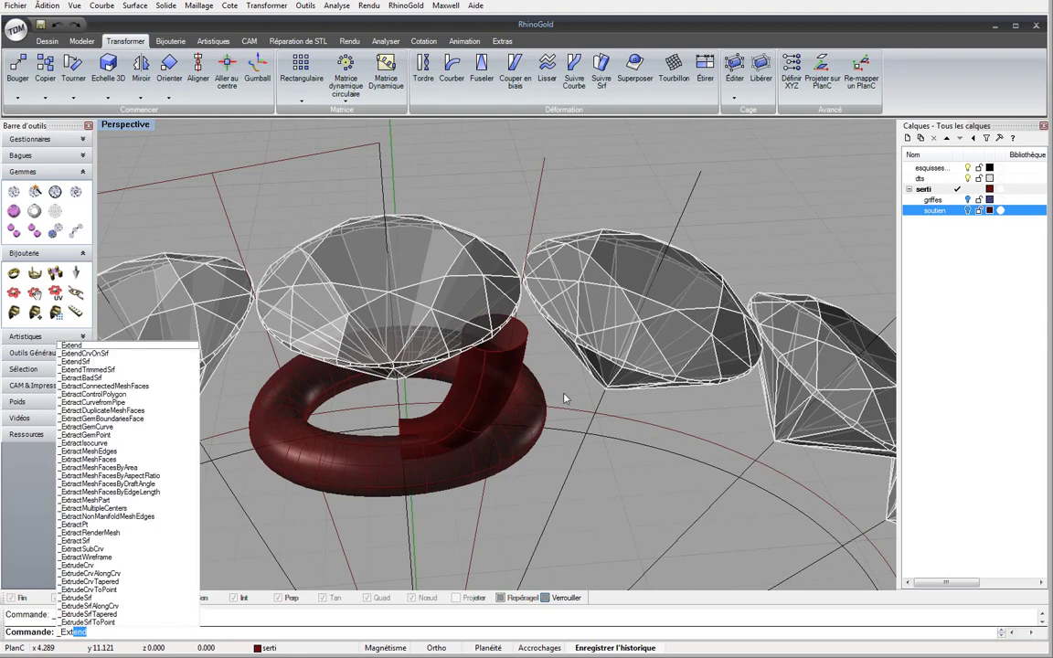
text(endSrf)
key(Return)
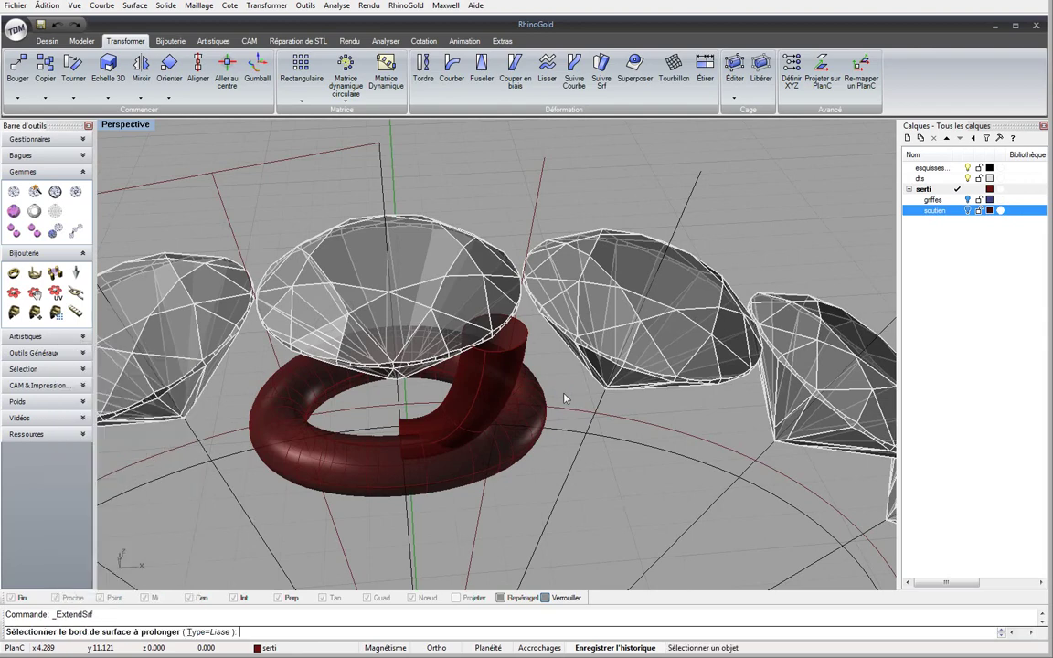
click(526, 335)
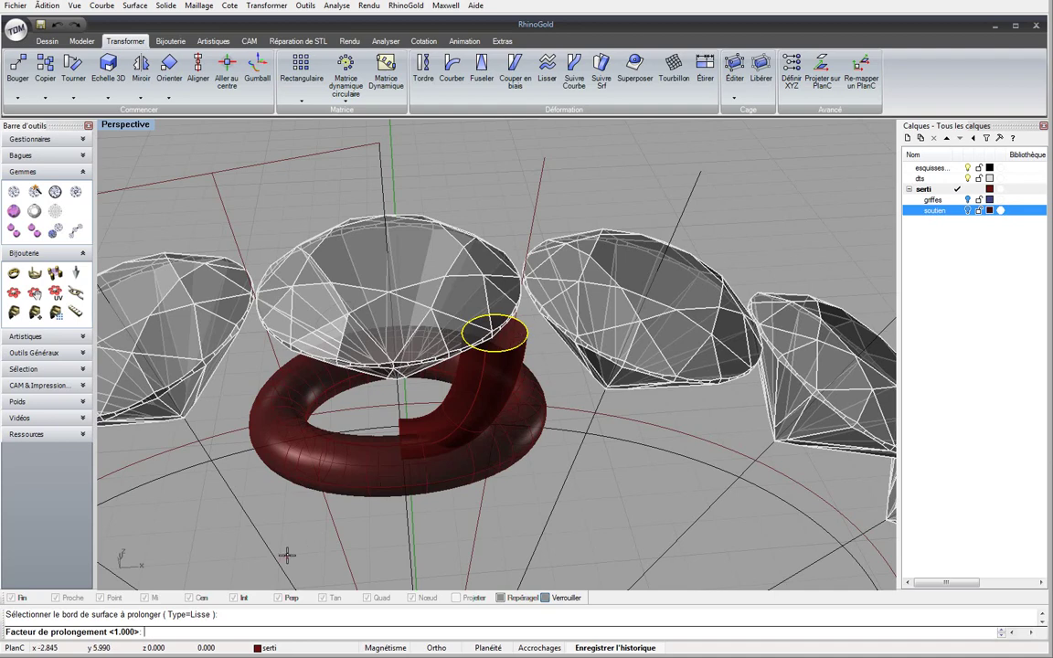
key(Return)
right_drag(444, 410, 441, 327)
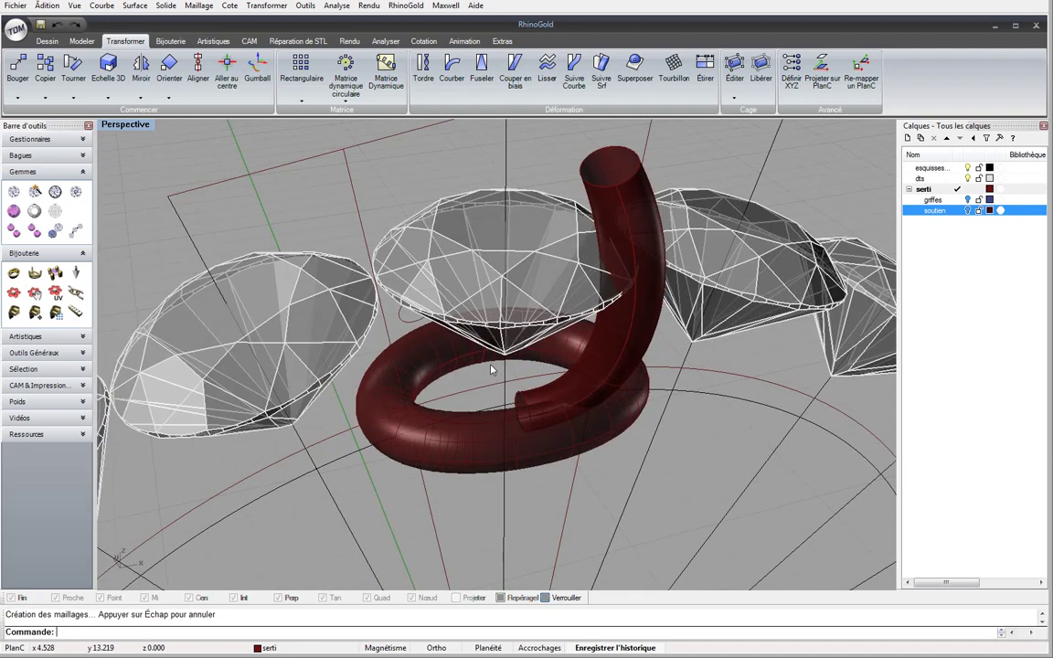
double_click(128, 126)
scroll(299, 399, up, 5)
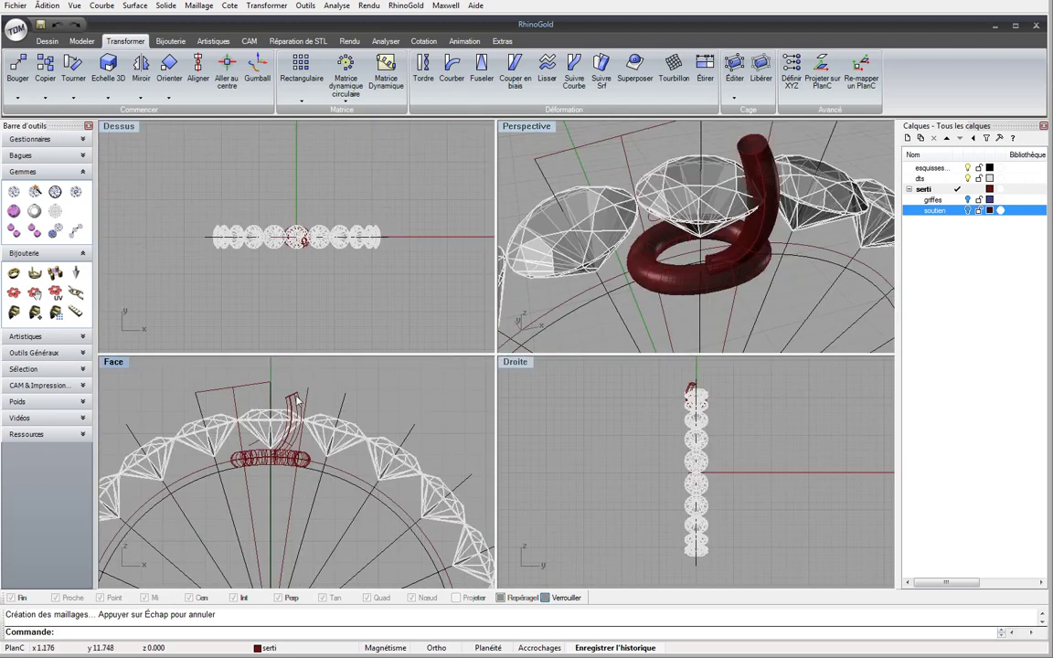
key(ctrl+z)
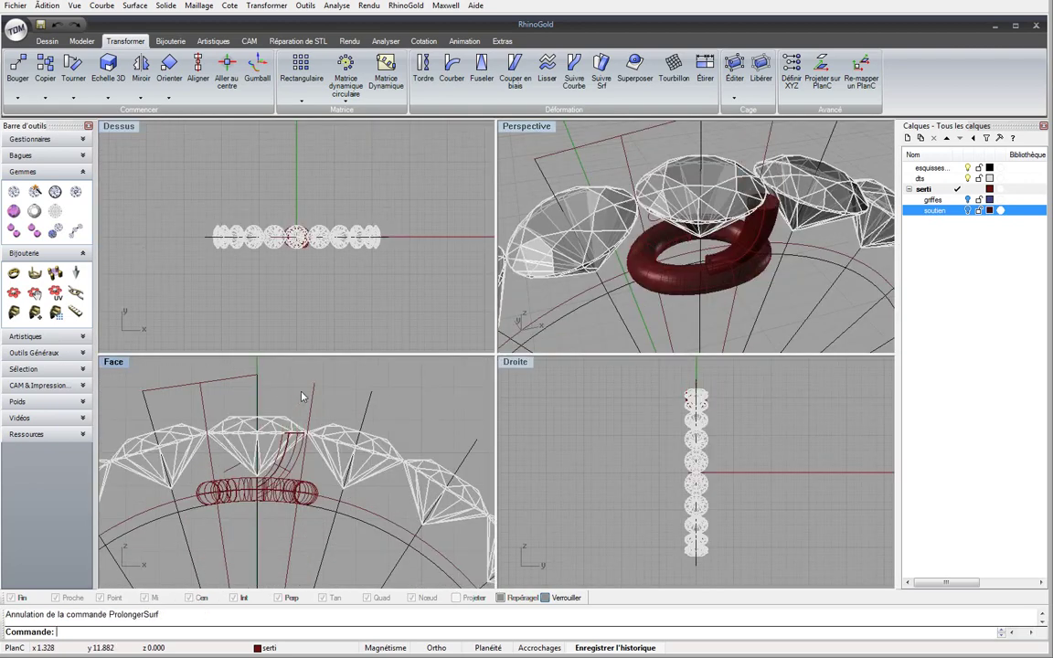
Extrude the prong's upper edge curve straight up to the height of the stone's table, one-sided and without caps
double_click(539, 127)
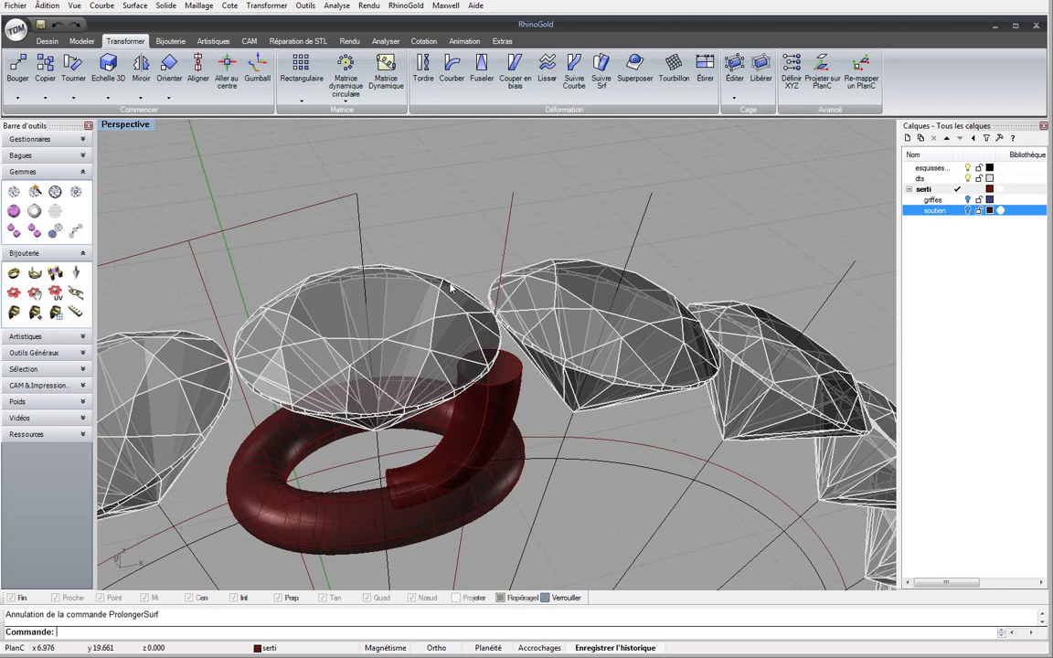
text(_Extre)
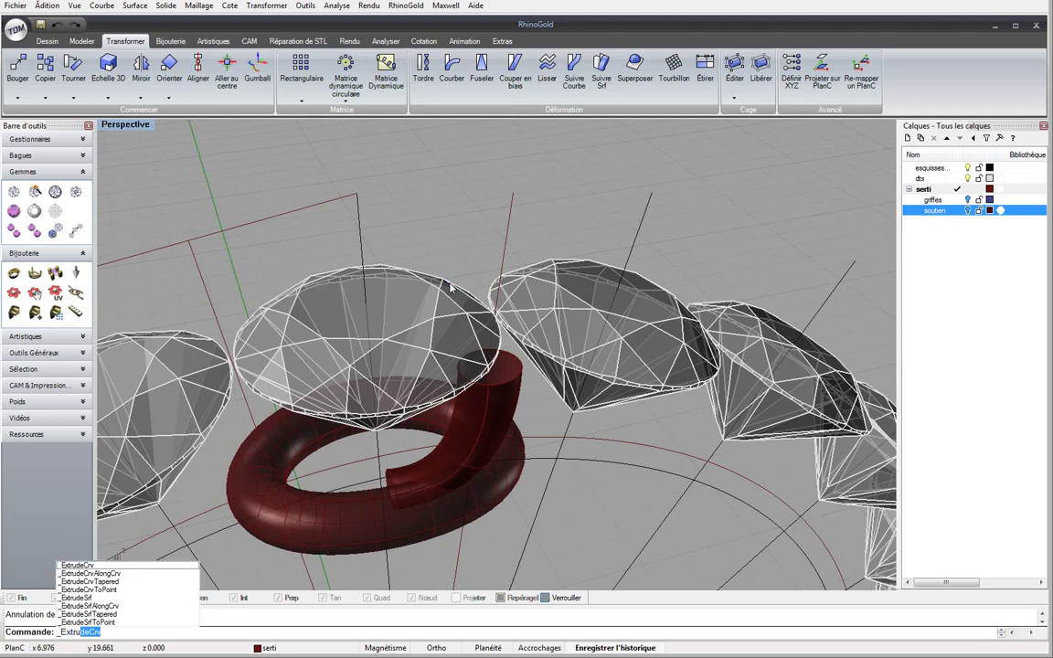
key(Return)
click(475, 354)
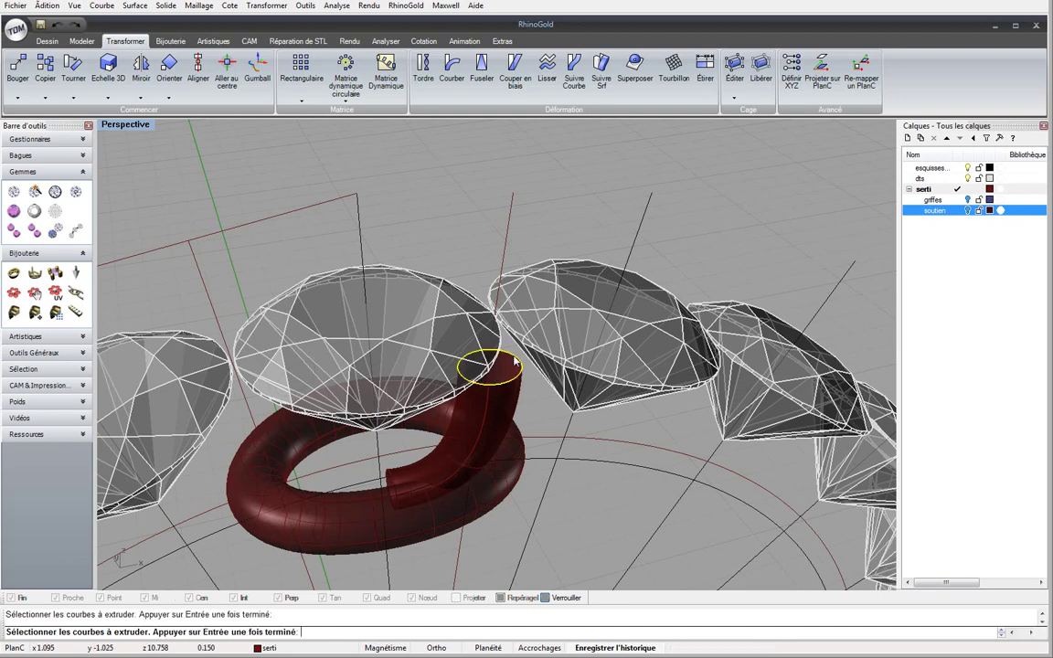
key(Return)
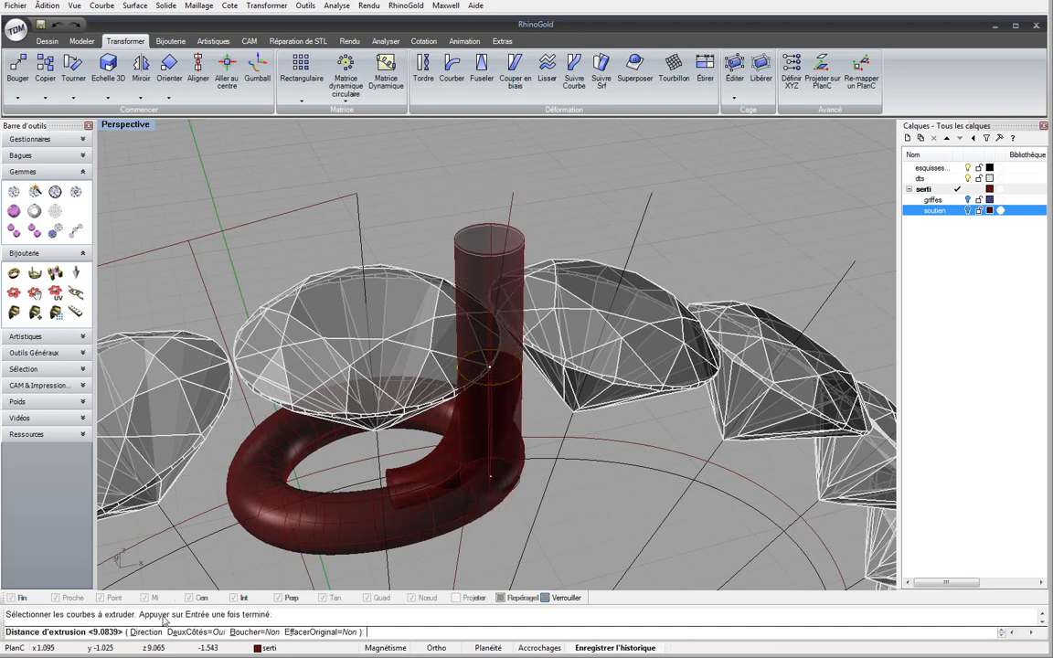
click(194, 631)
click(245, 631)
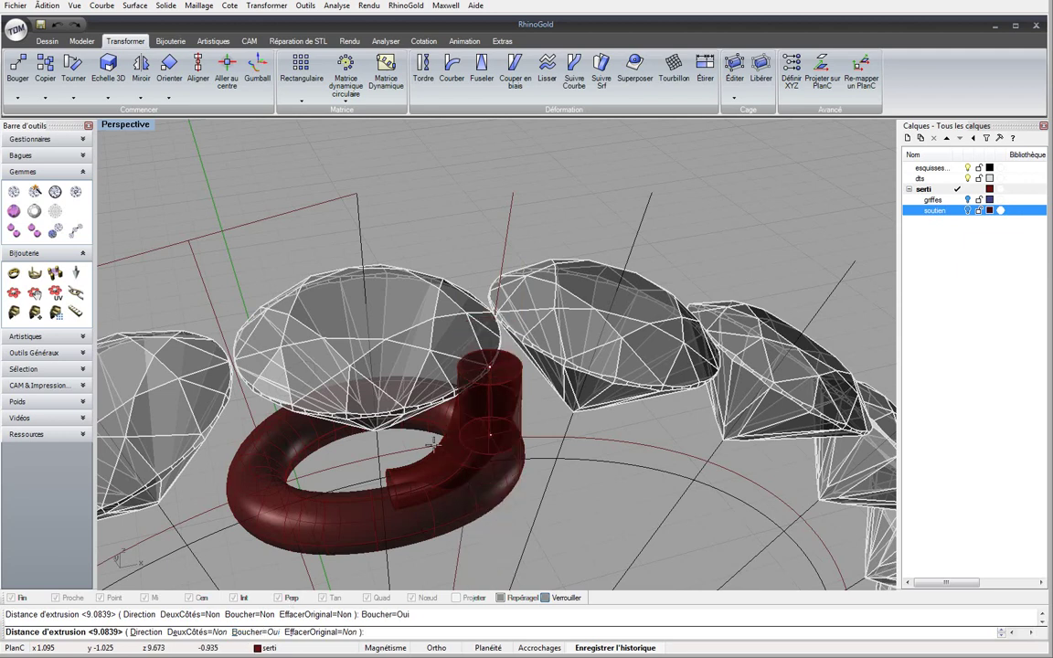
click(245, 631)
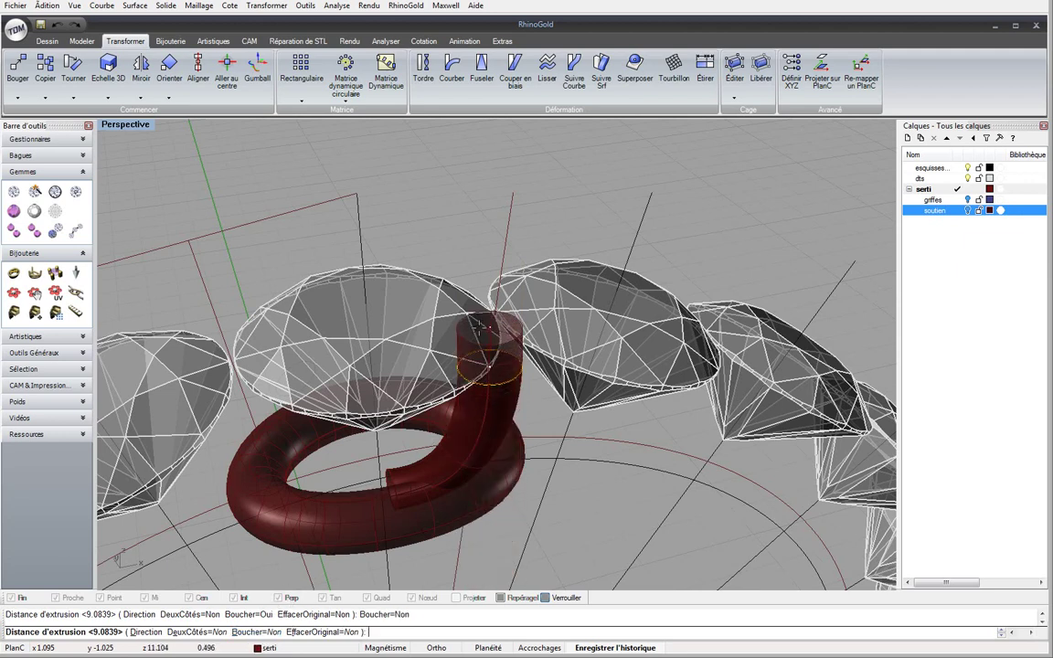
double_click(135, 126)
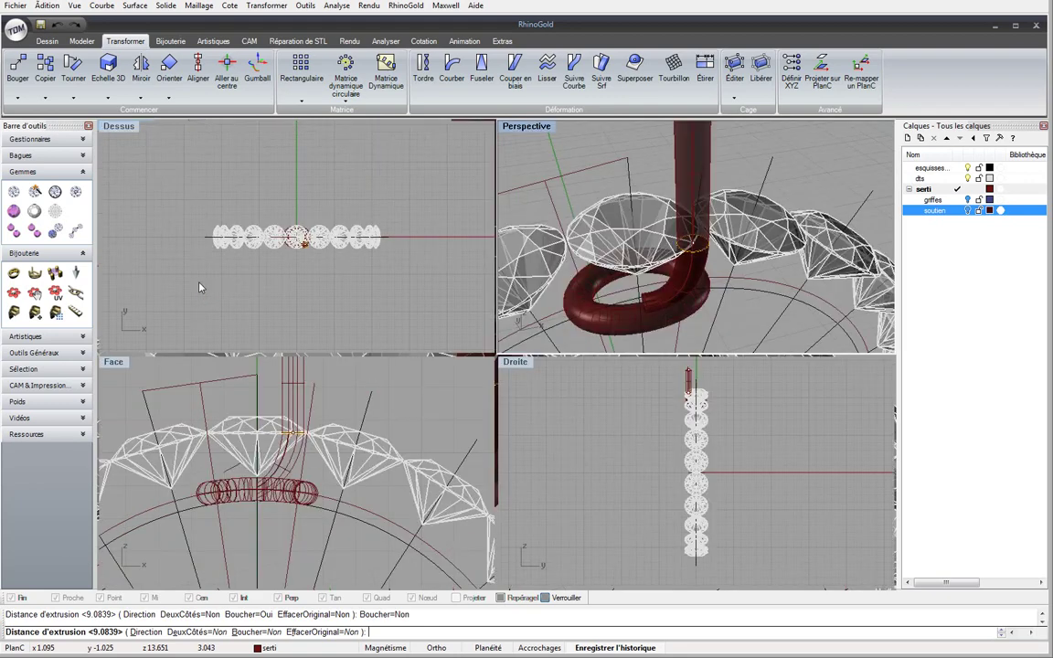
click(281, 419)
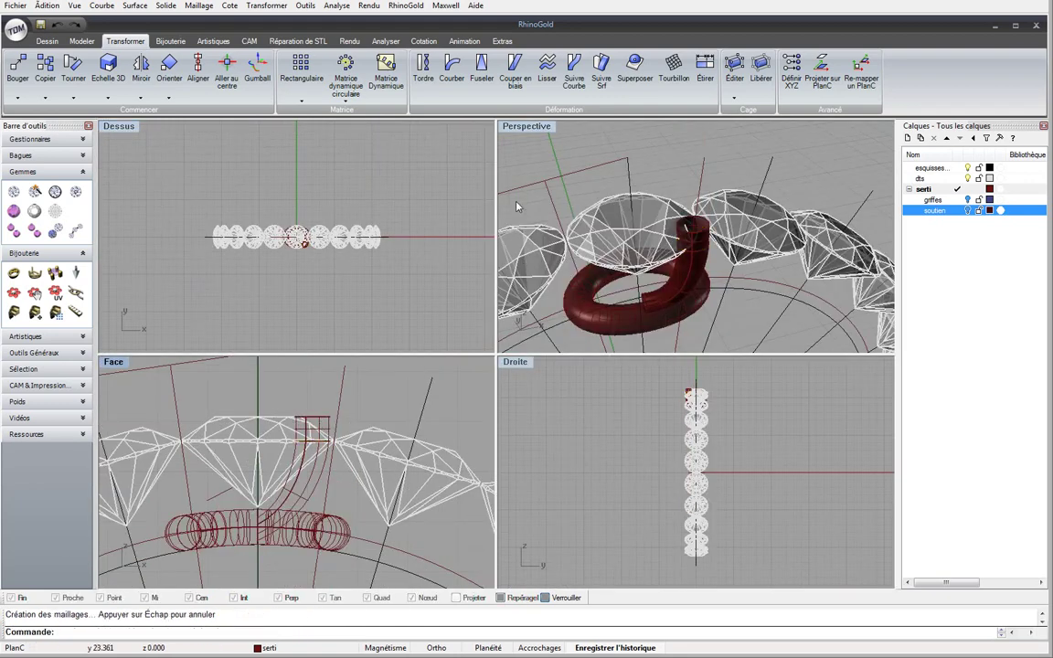
Mirror the prong and its extrusion across the Y axis from origin 0, keeping the originals
double_click(518, 129)
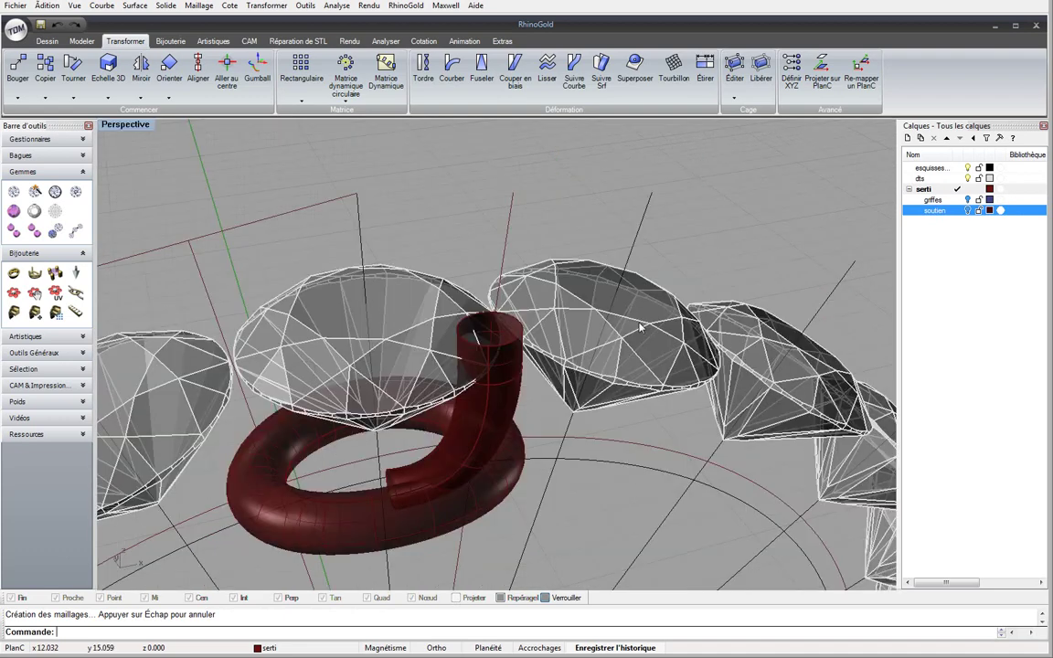
click(521, 382)
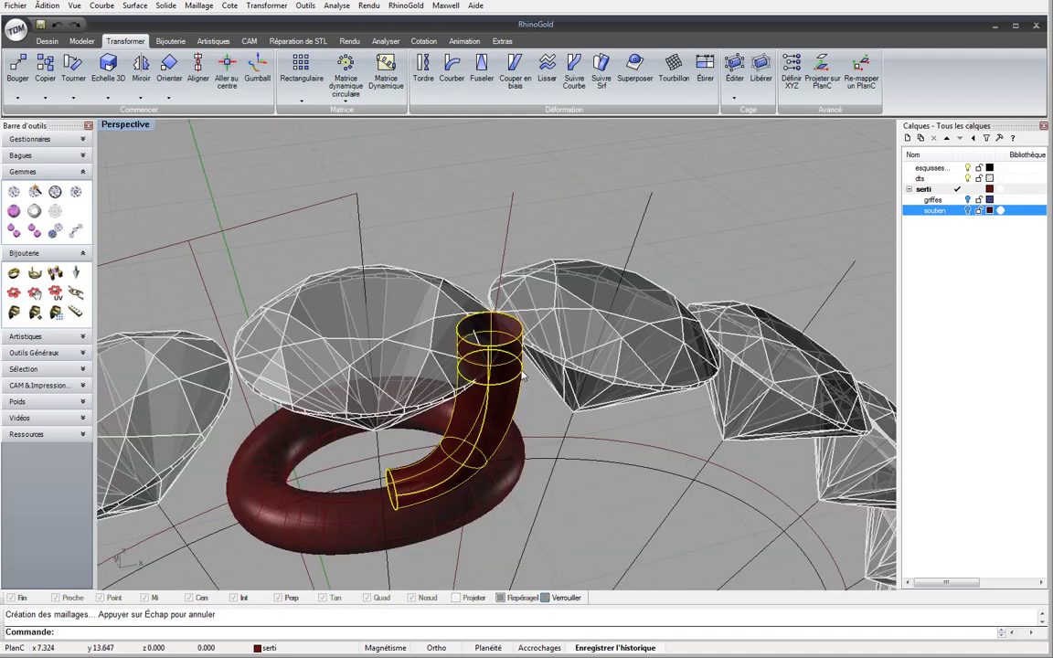
text(mi)
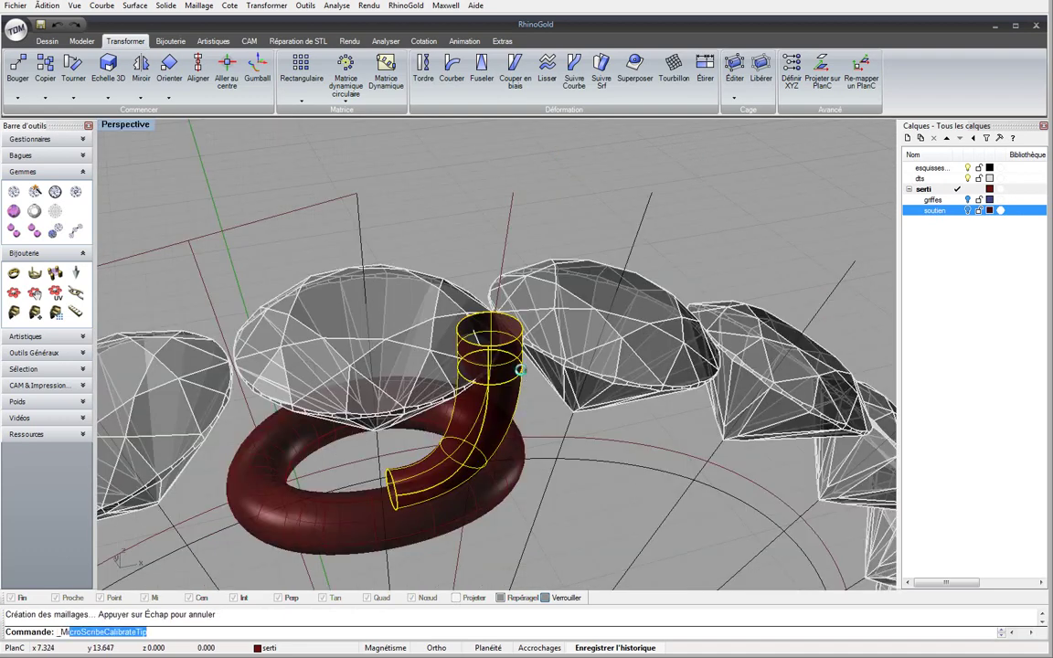
key(Return)
text(0)
key(Return)
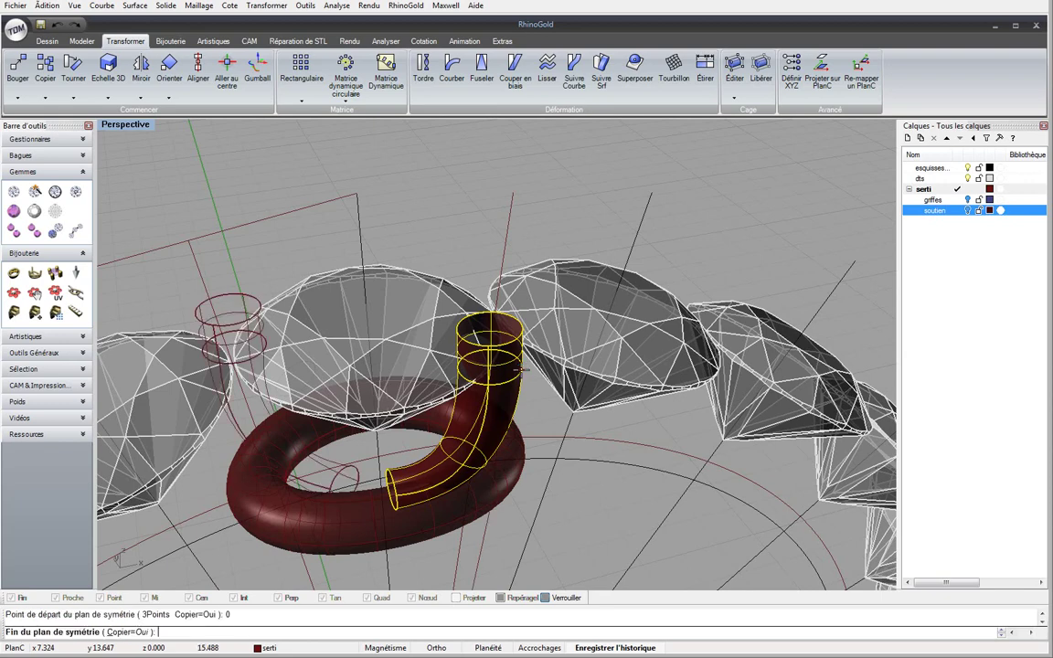
click(267, 387)
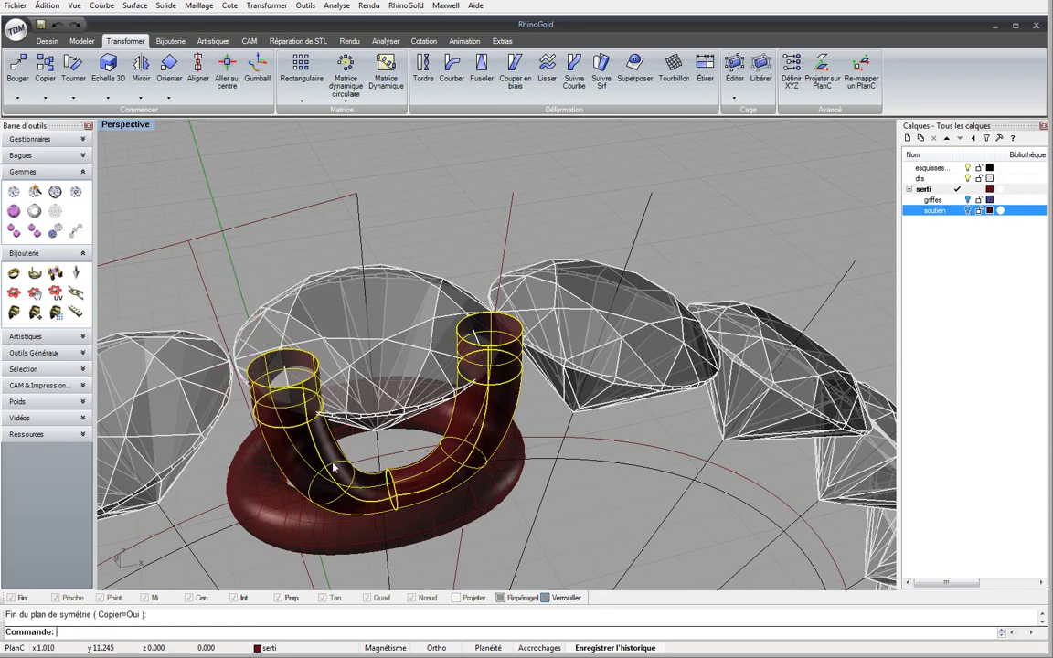
Mirror both prongs across the X axis from origin 0, and join all four prongs with their extrusions
key(Return)
text(0)
key(Return)
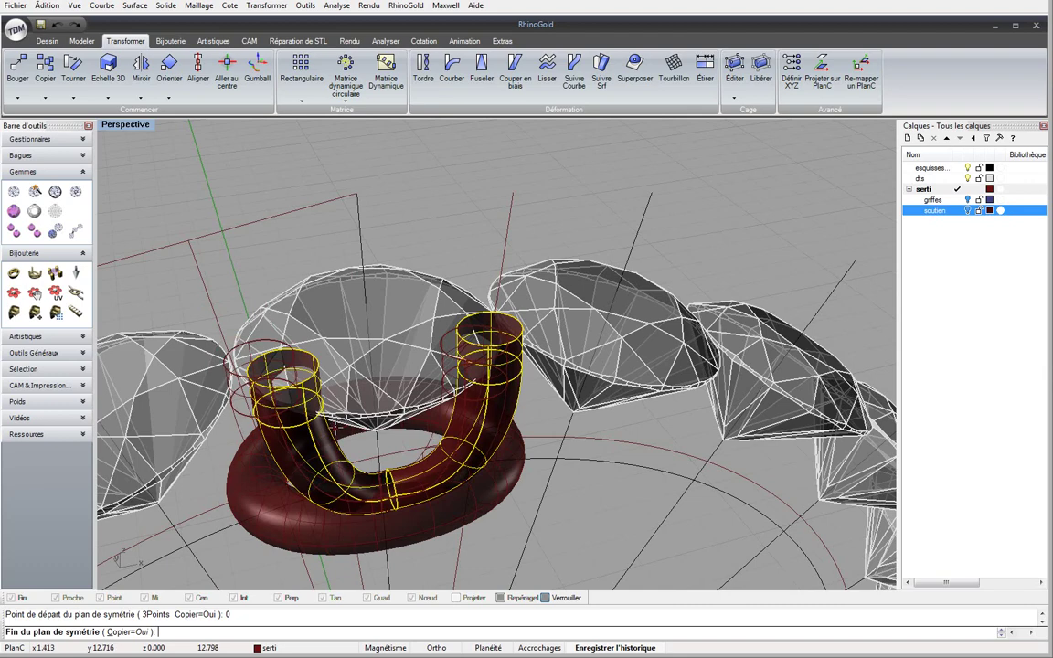
scroll(718, 517, down, 5)
click(718, 517)
scroll(457, 494, up, 5)
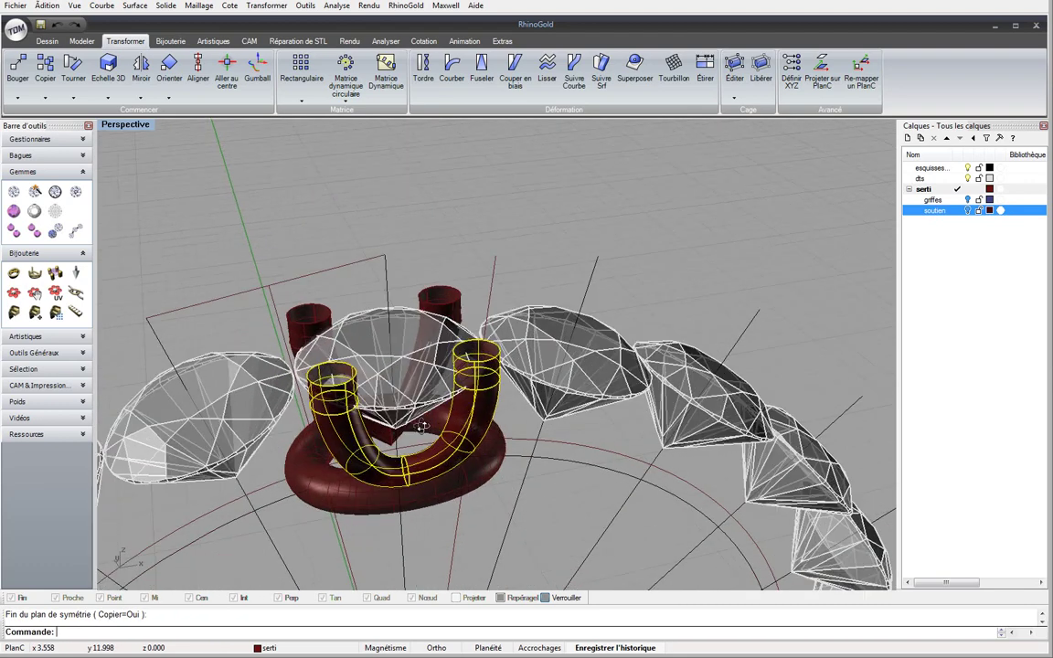
shift+click(420, 279)
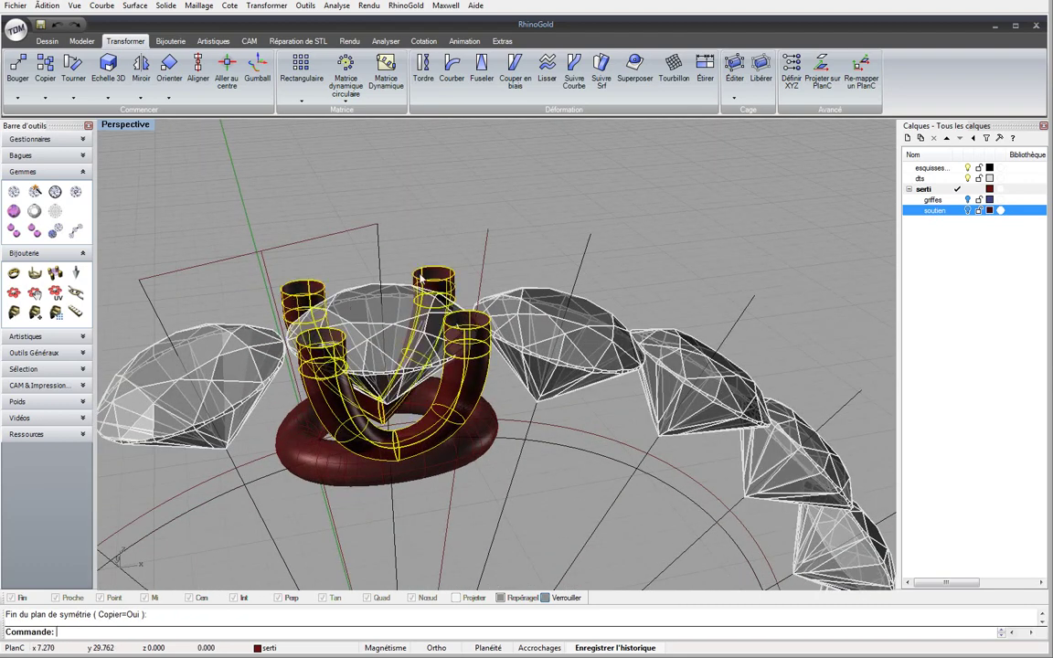
key(ctrl+j)
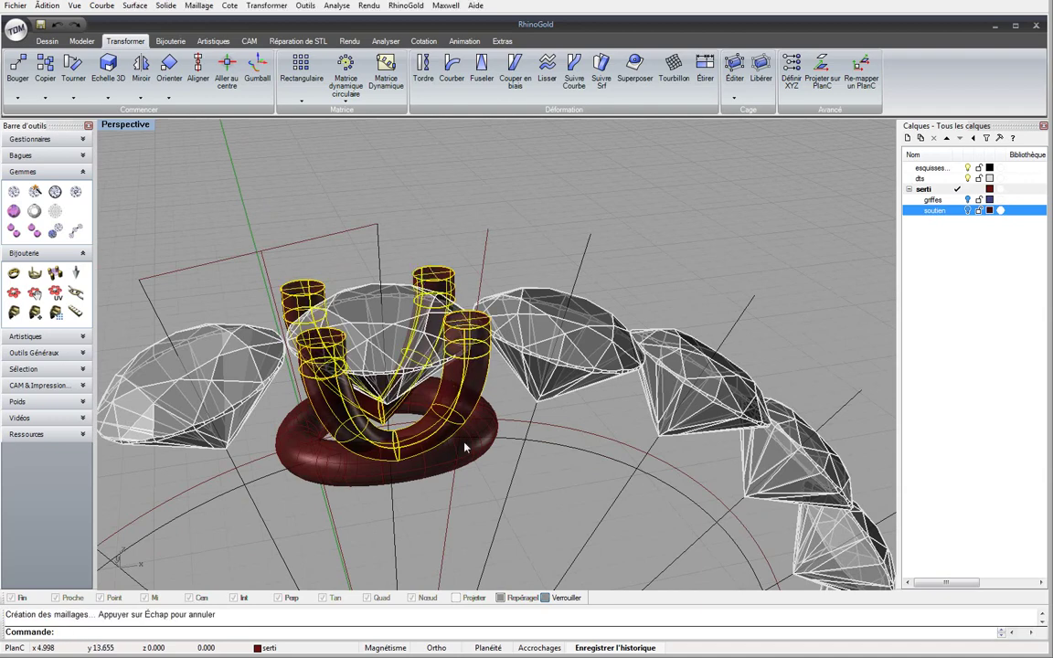
shift+click(430, 468)
text(boolean2)
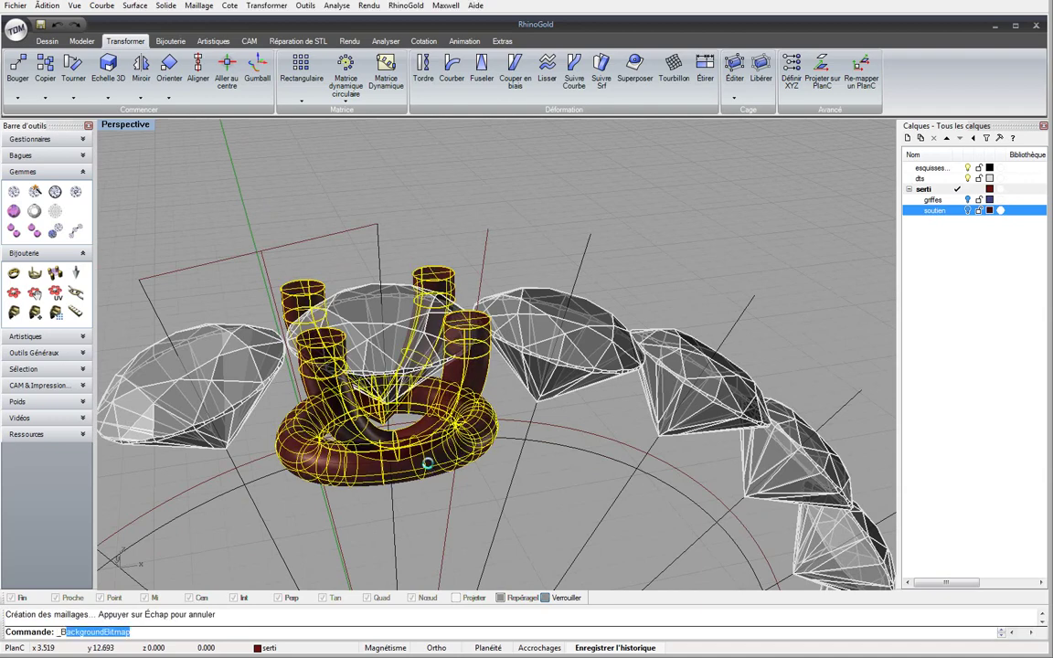
key(Return)
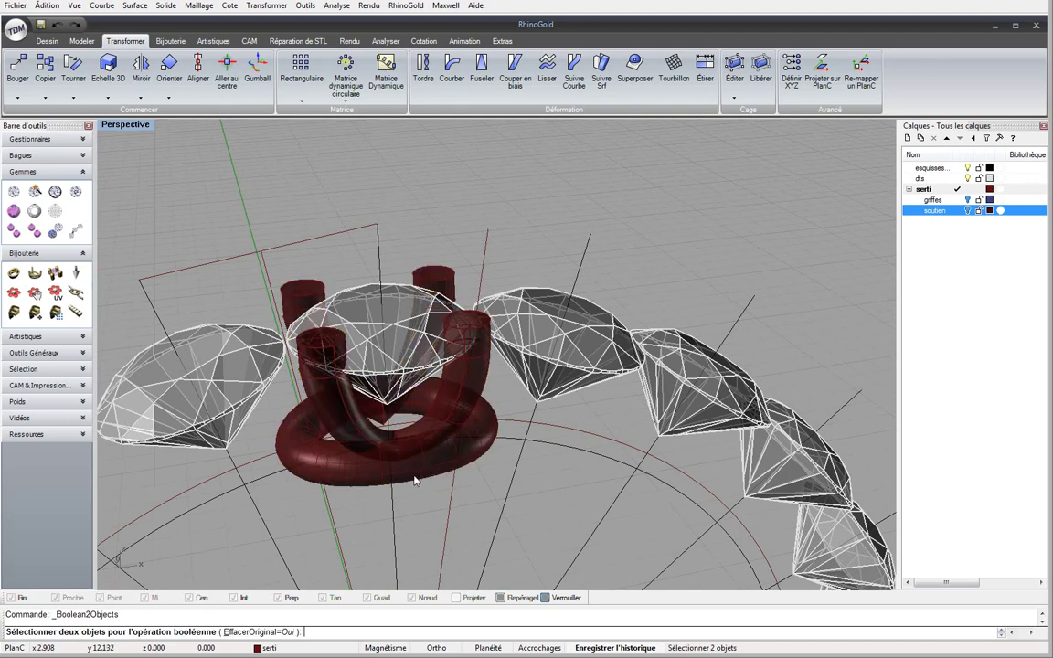
key(Escape)
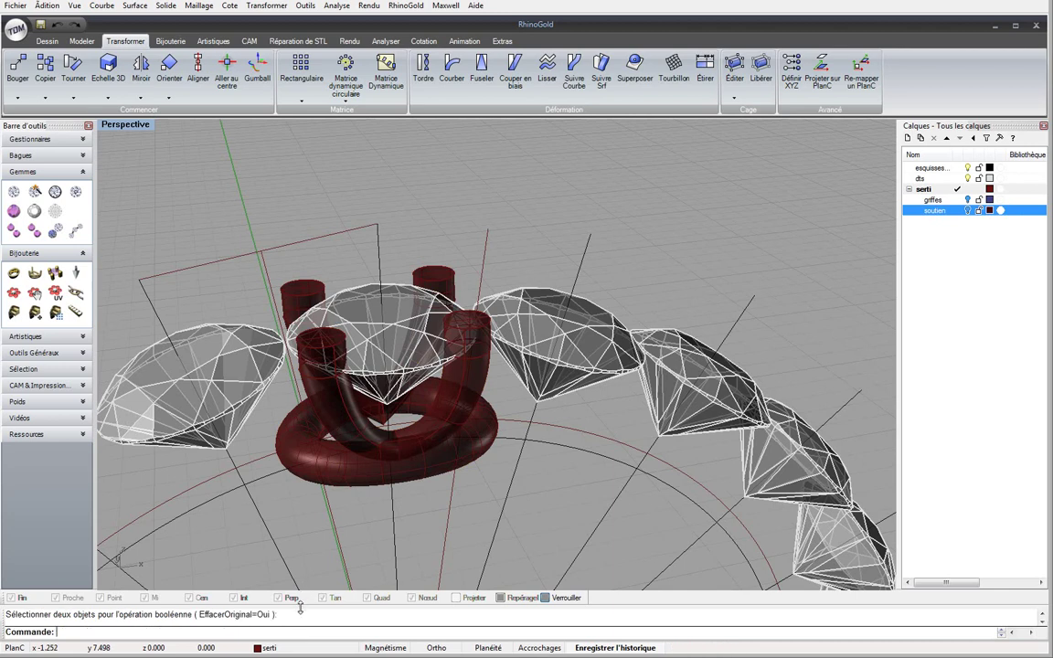
Unite the support ring and the prongs around the central stone with BooleanUnion
text(_Boolean2Objects)
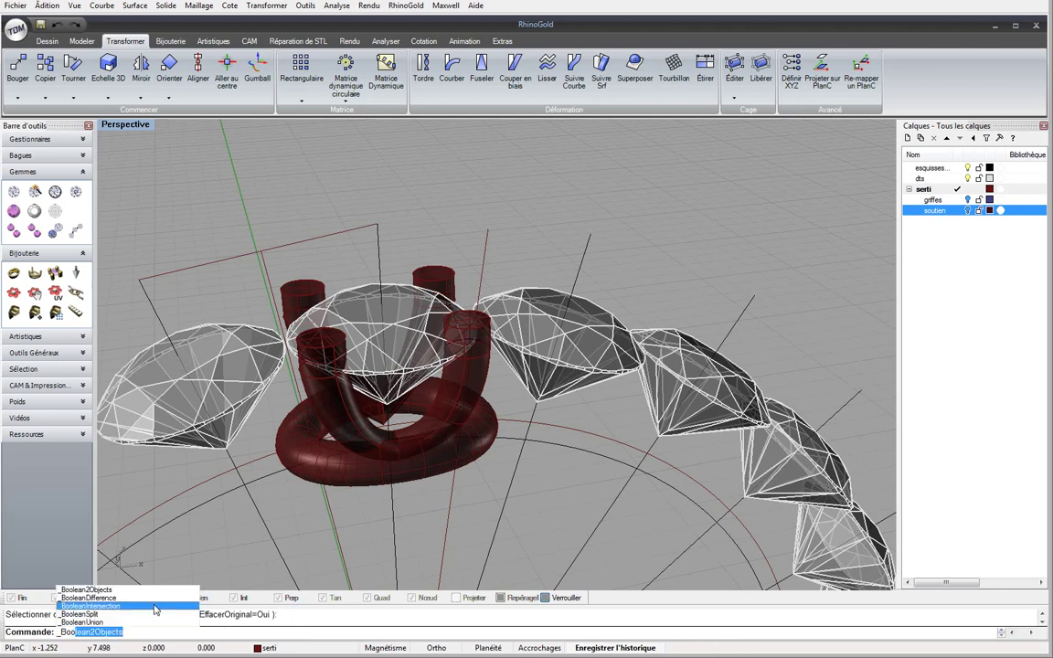
click(151, 621)
click(365, 447)
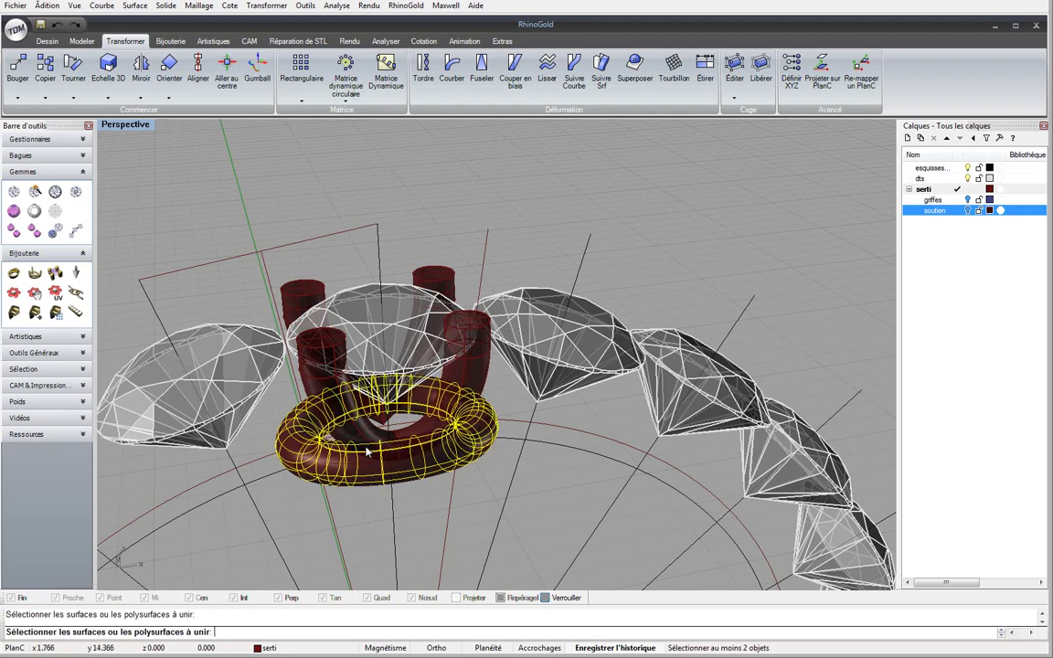
click(304, 309)
key(Return)
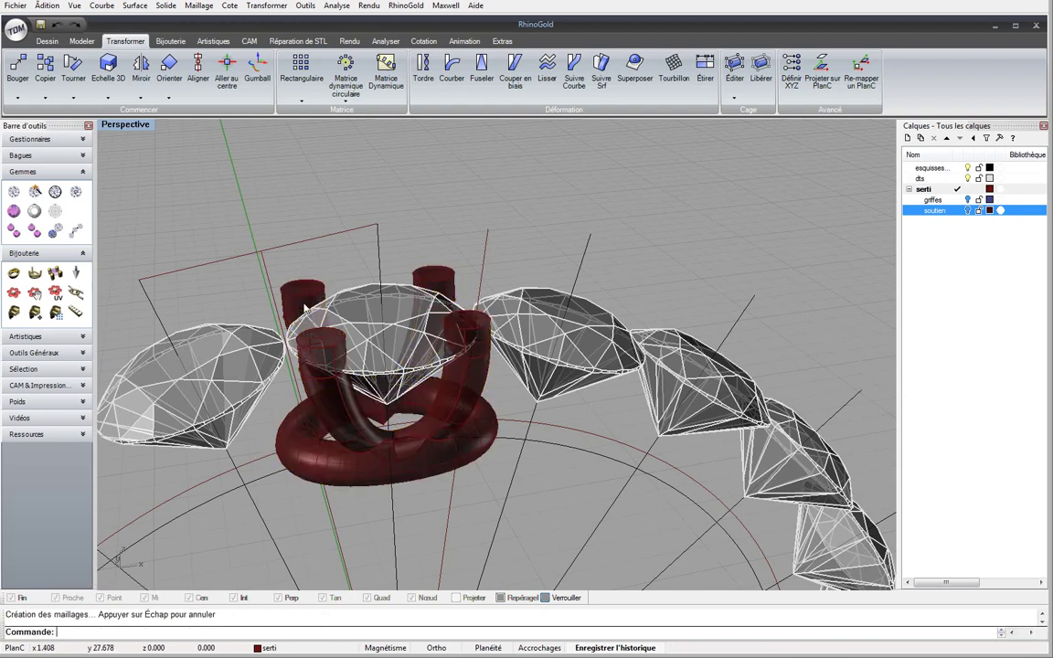
double_click(127, 127)
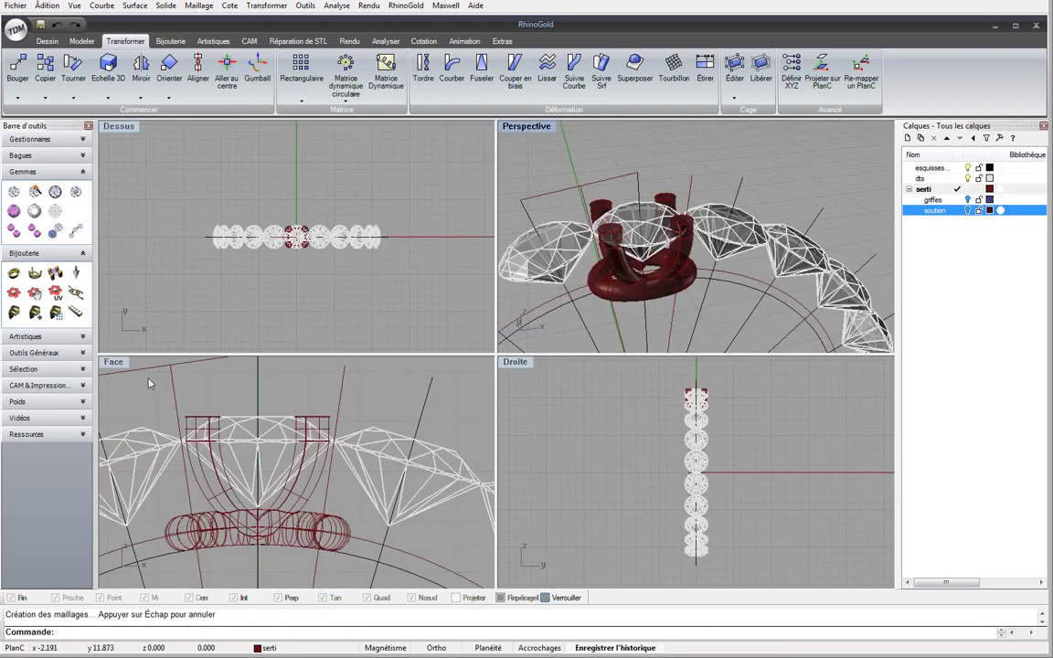
double_click(113, 362)
scroll(338, 365, down, 3)
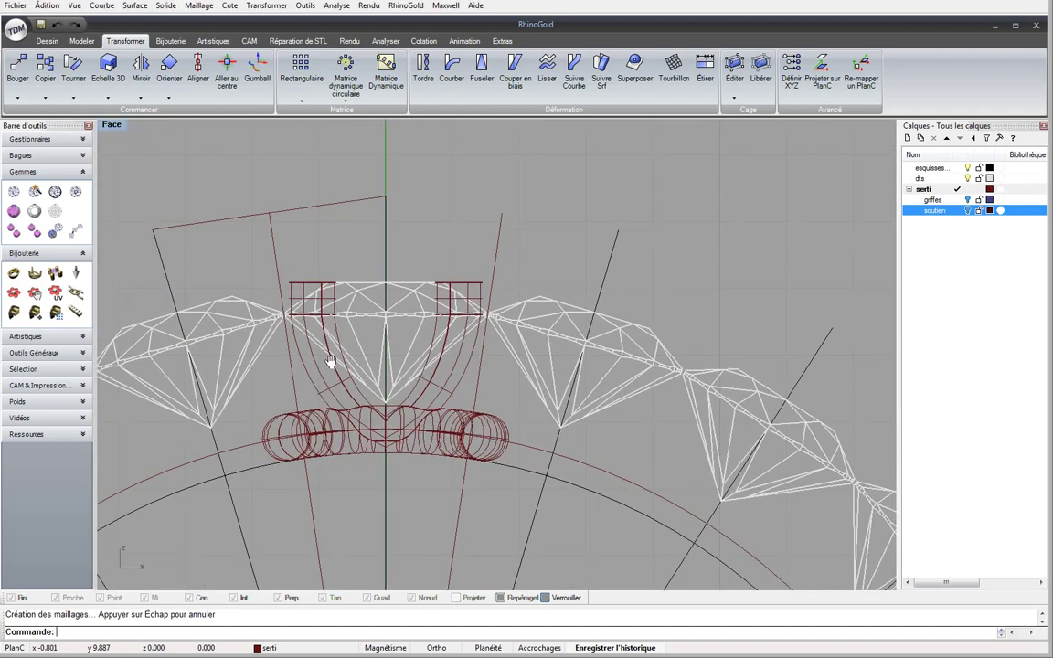
click(365, 308)
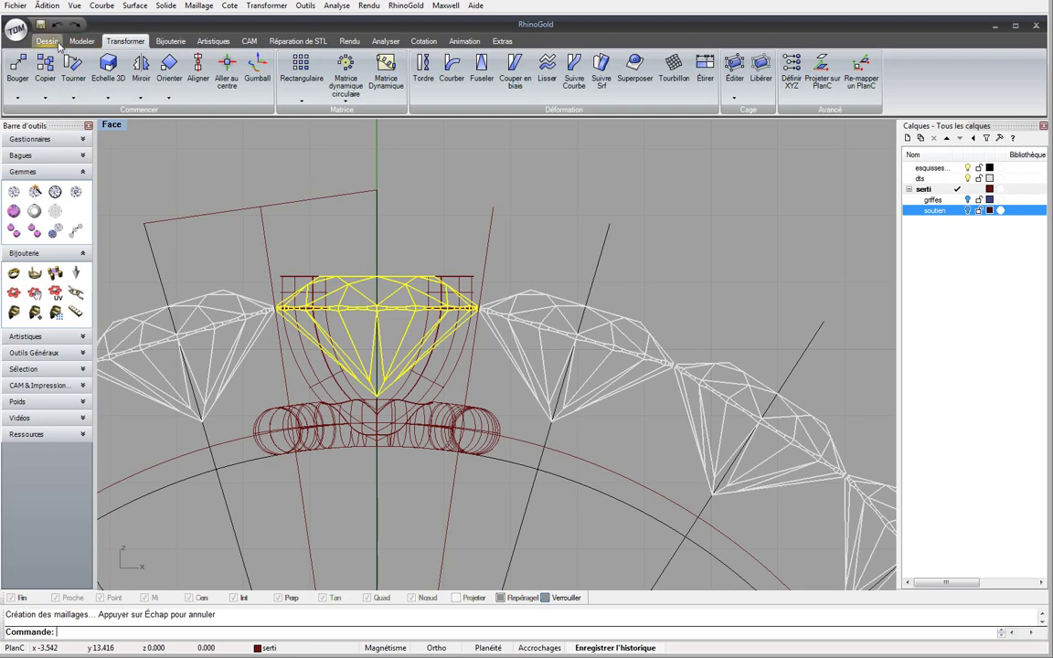
click(47, 41)
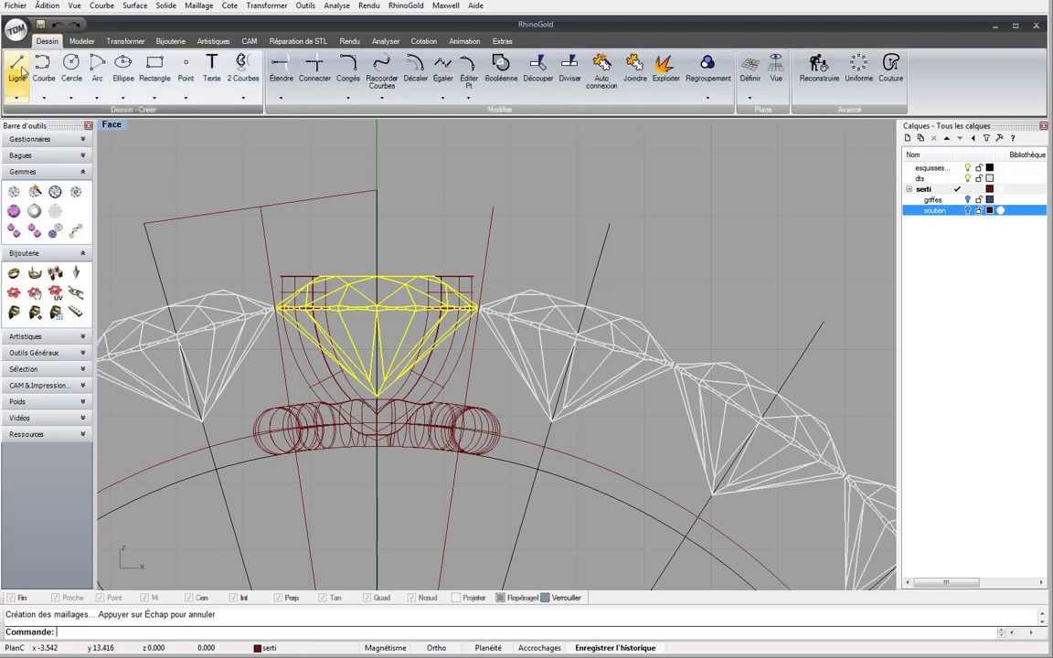
click(18, 66)
scroll(293, 283, up, 4)
scroll(248, 373, up, 2)
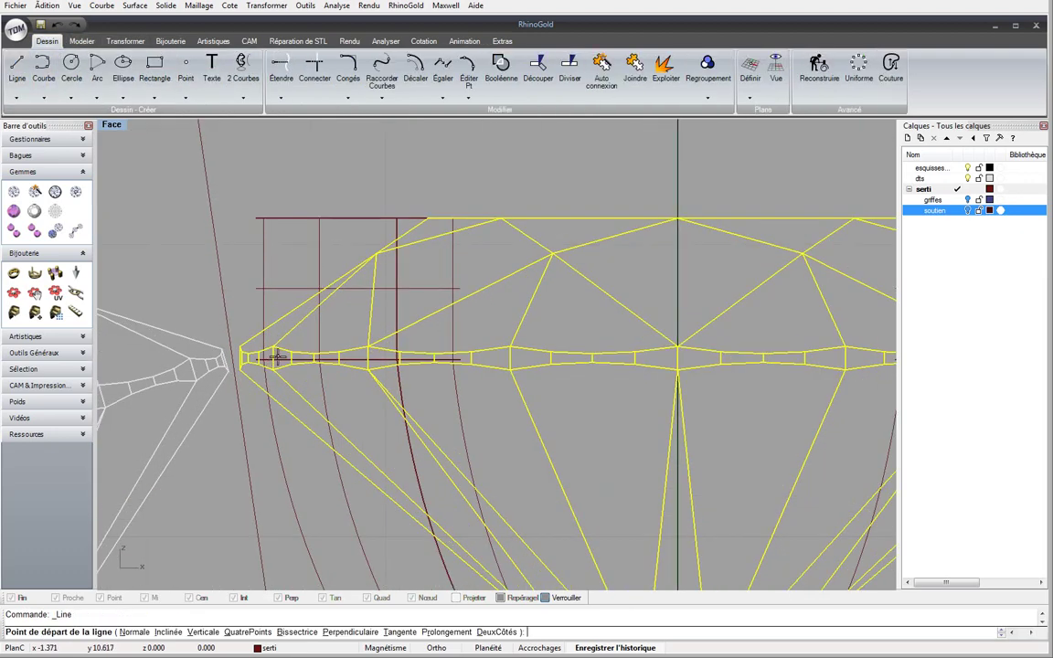
scroll(538, 261, down, 3)
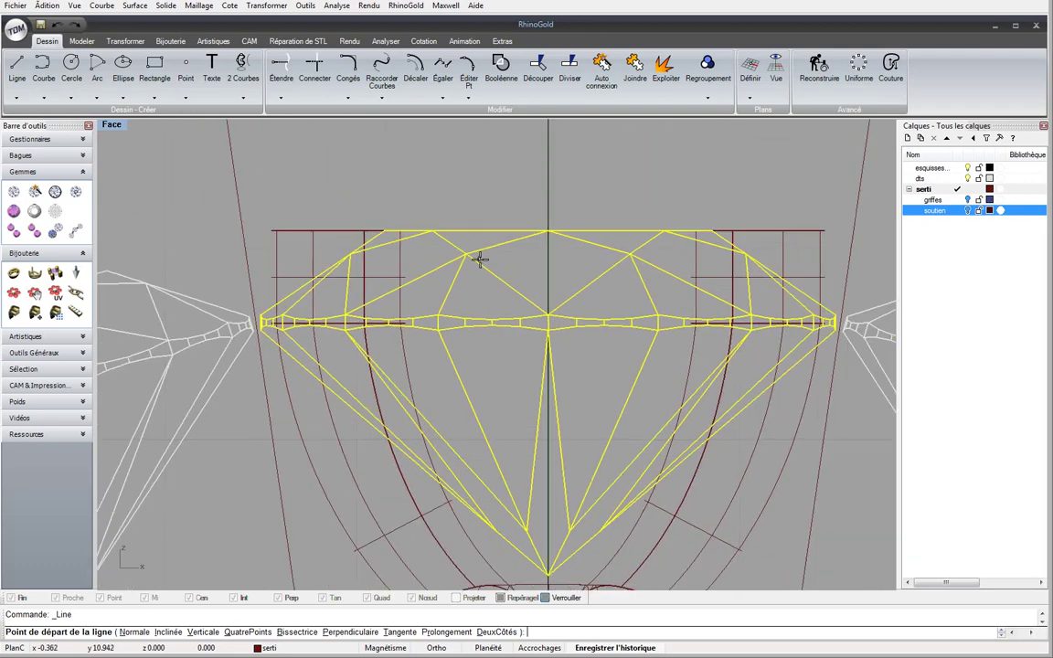
click(548, 231)
scroll(320, 320, up, 2)
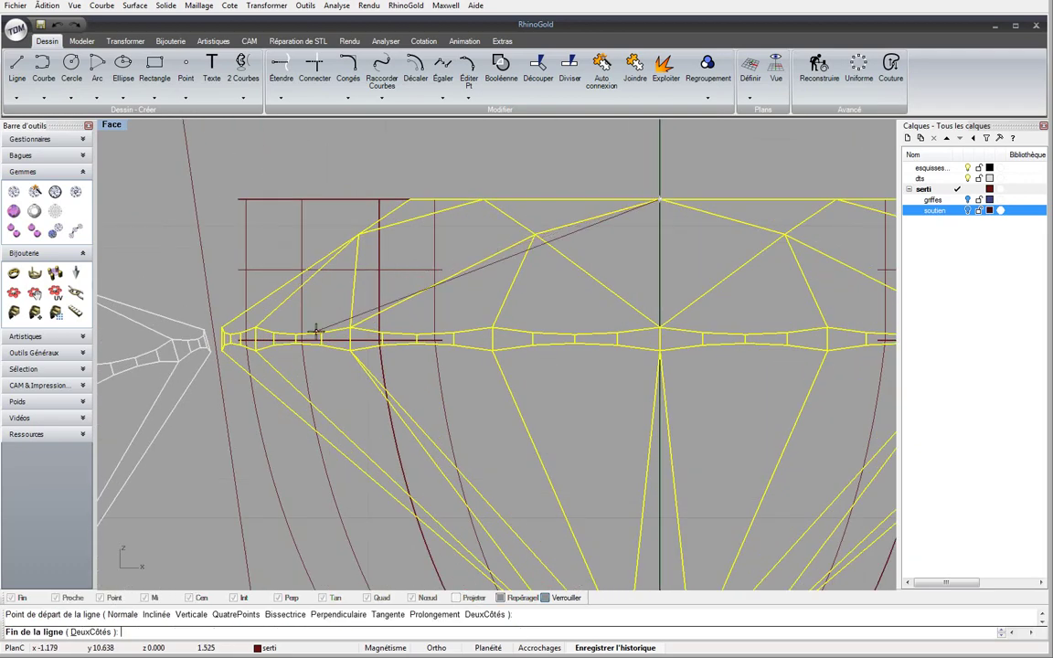
click(341, 332)
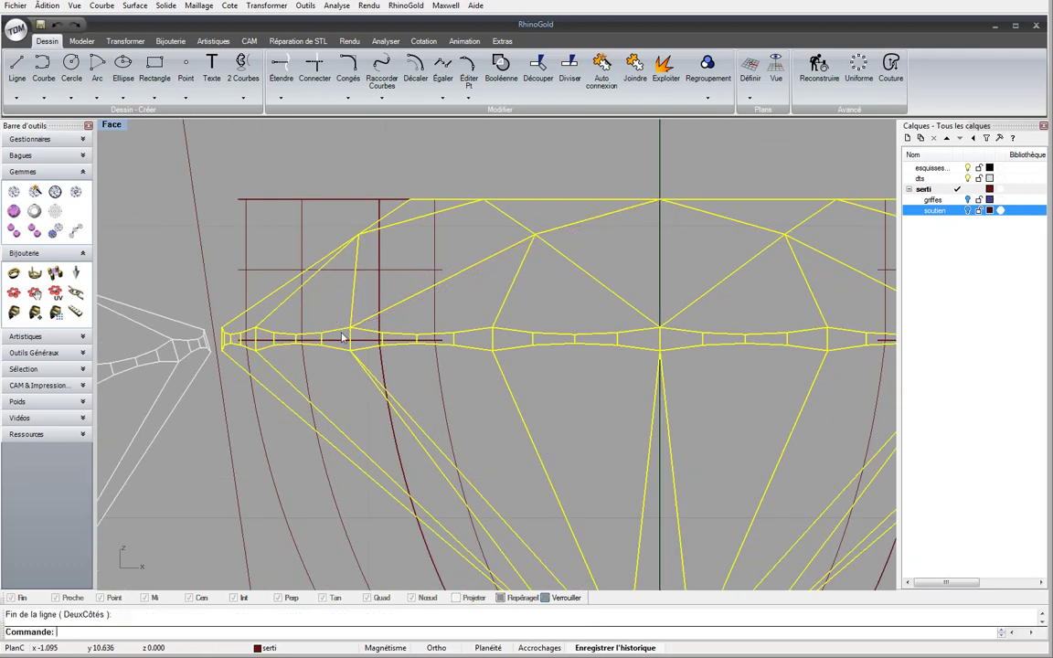
Try to draw a circle centred on origin 0 in the top view
double_click(113, 125)
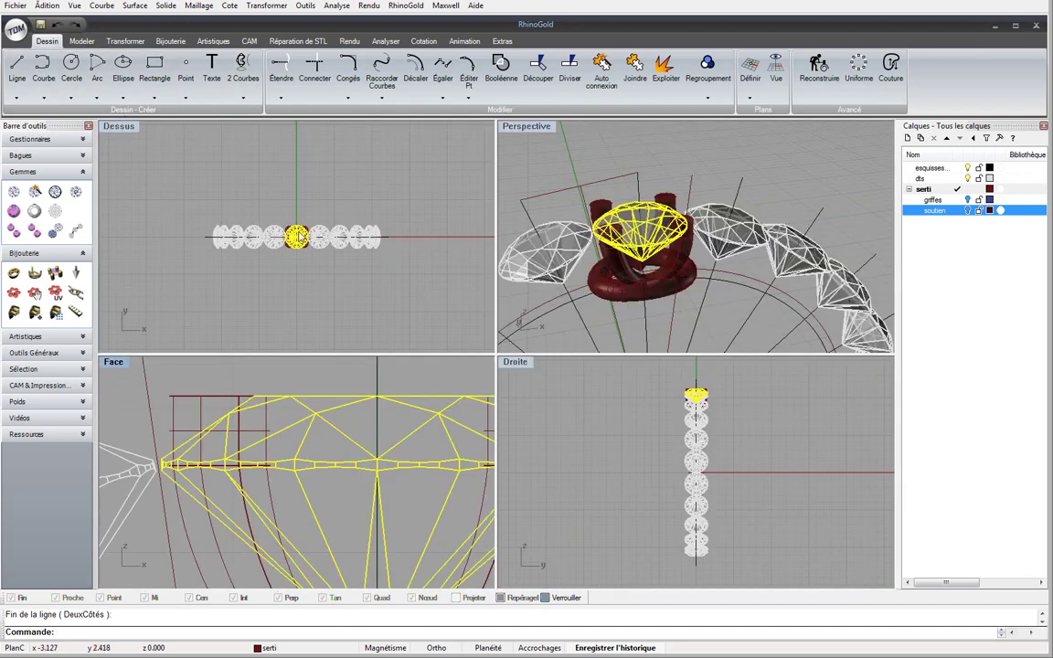
scroll(300, 235, up, 8)
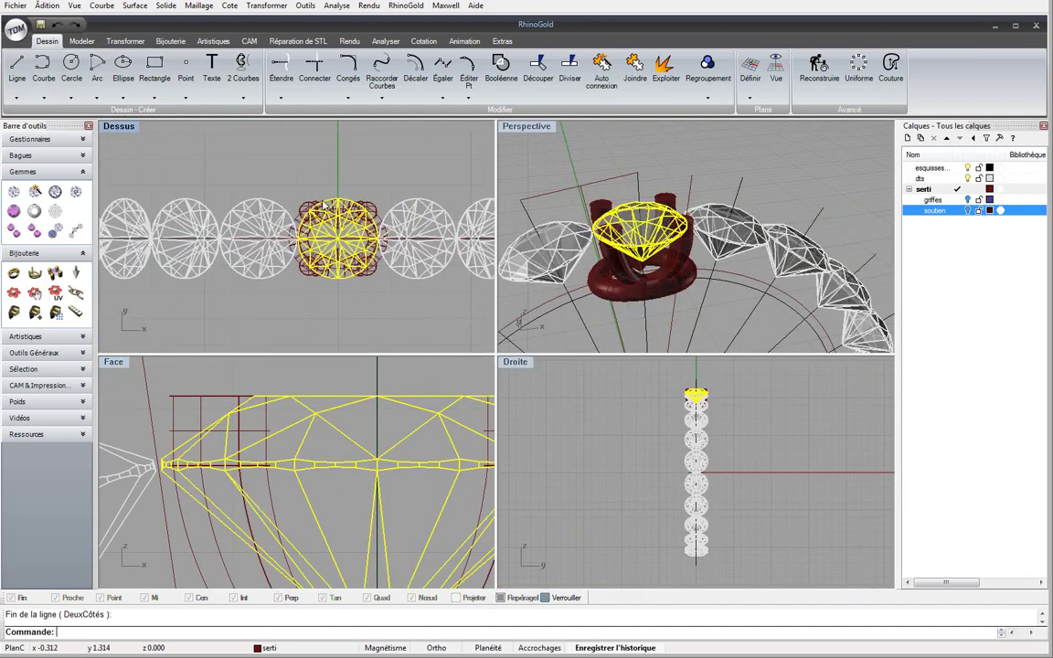
key(Escape)
scroll(331, 231, up, 3)
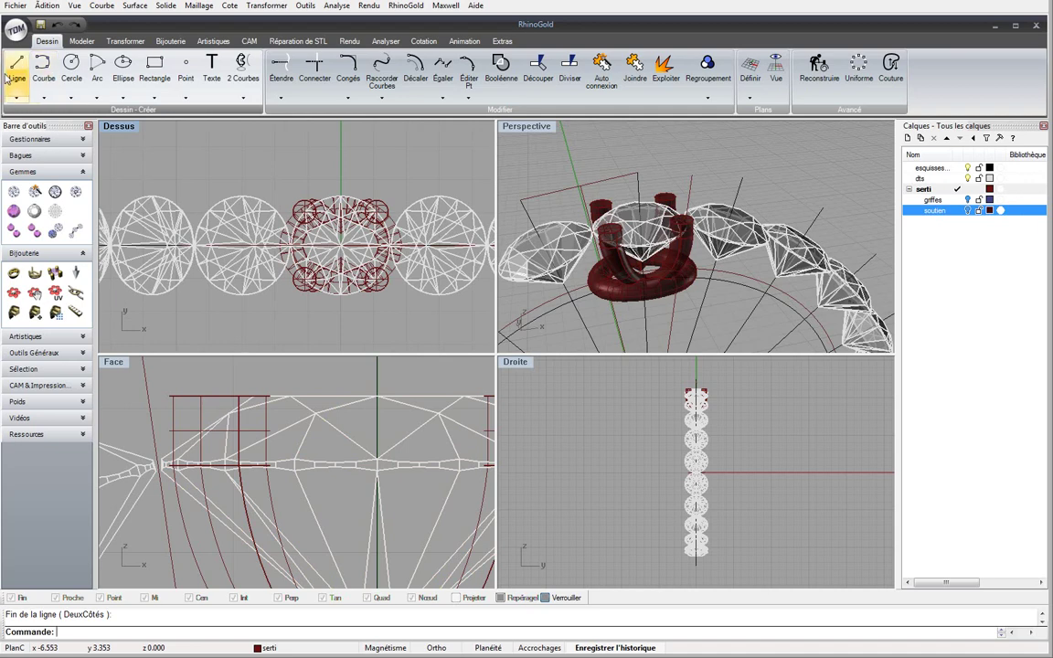
click(72, 66)
click(341, 245)
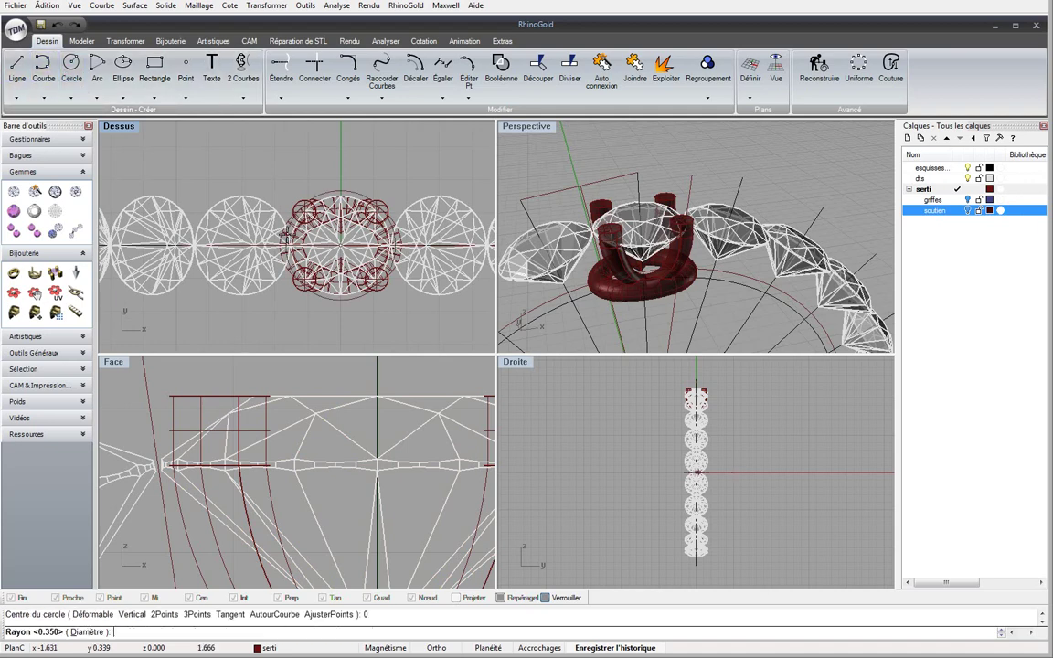
scroll(343, 301, up, 4)
click(304, 288)
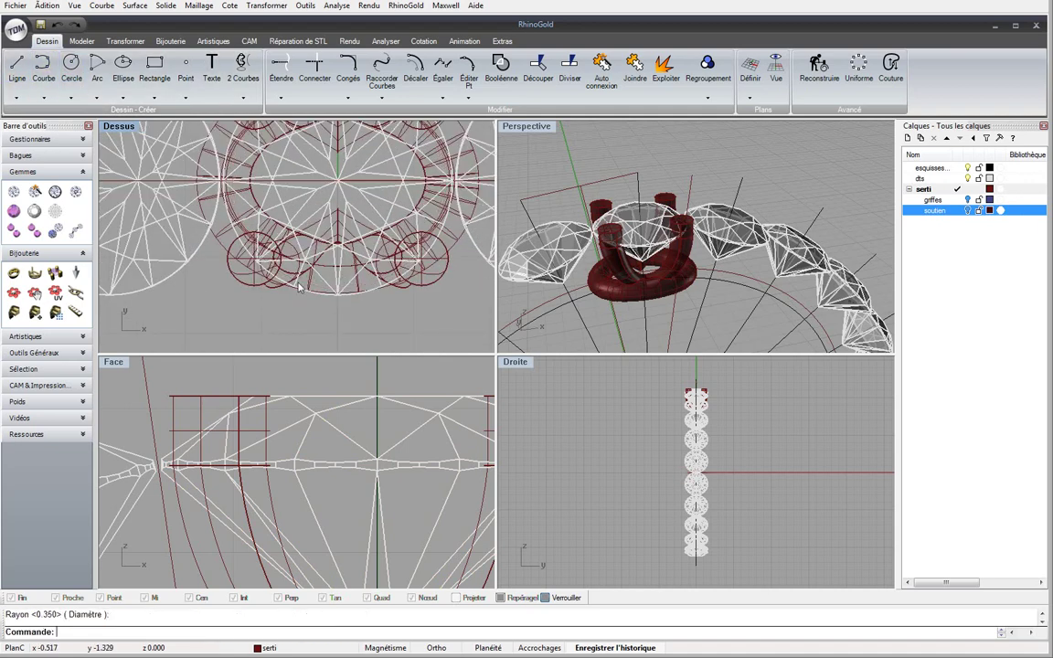
Draw a circle of radius 0.35 on the top of the front prong beside the central stone, centred on the prong's end
right_drag(263, 278, 291, 331)
right_click(290, 335)
scroll(278, 342, up, 6)
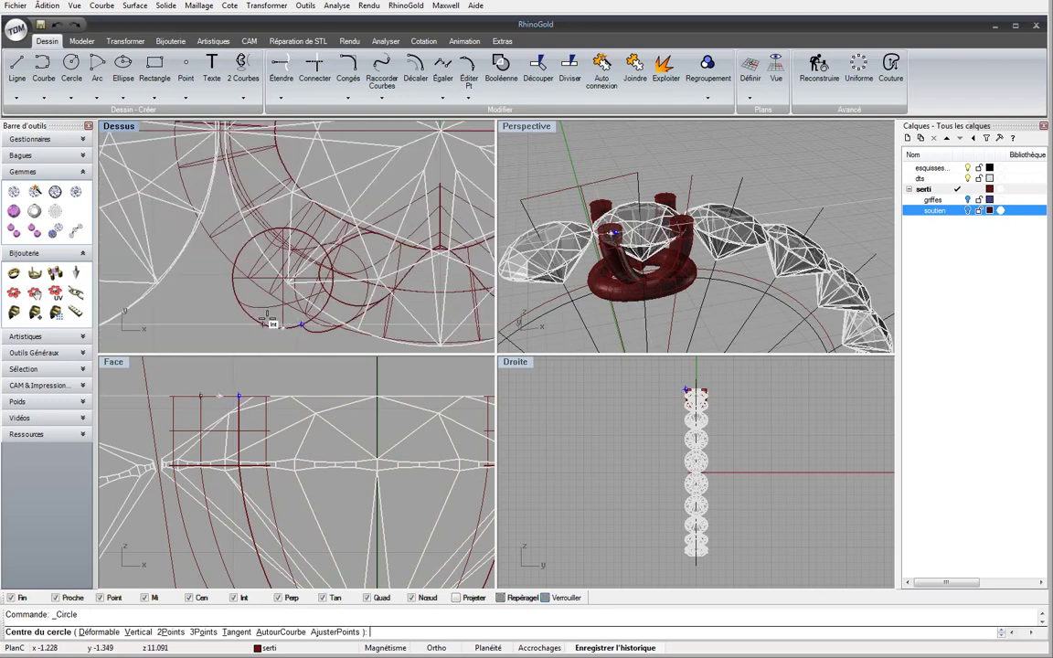
scroll(268, 320, up, 4)
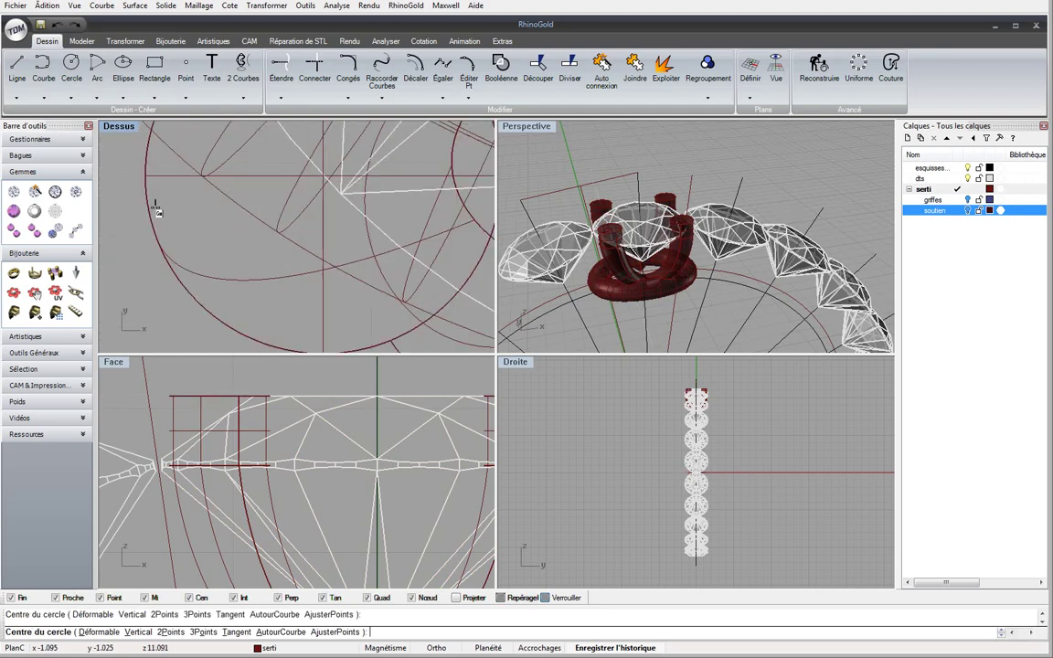
click(166, 257)
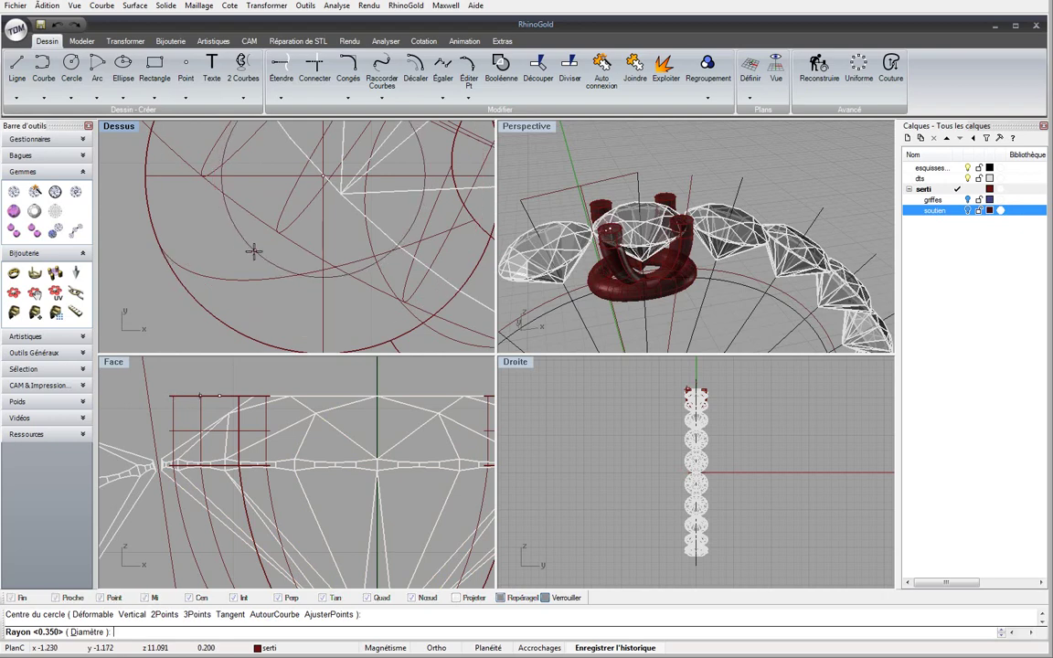
scroll(233, 270, down, 2)
click(223, 284)
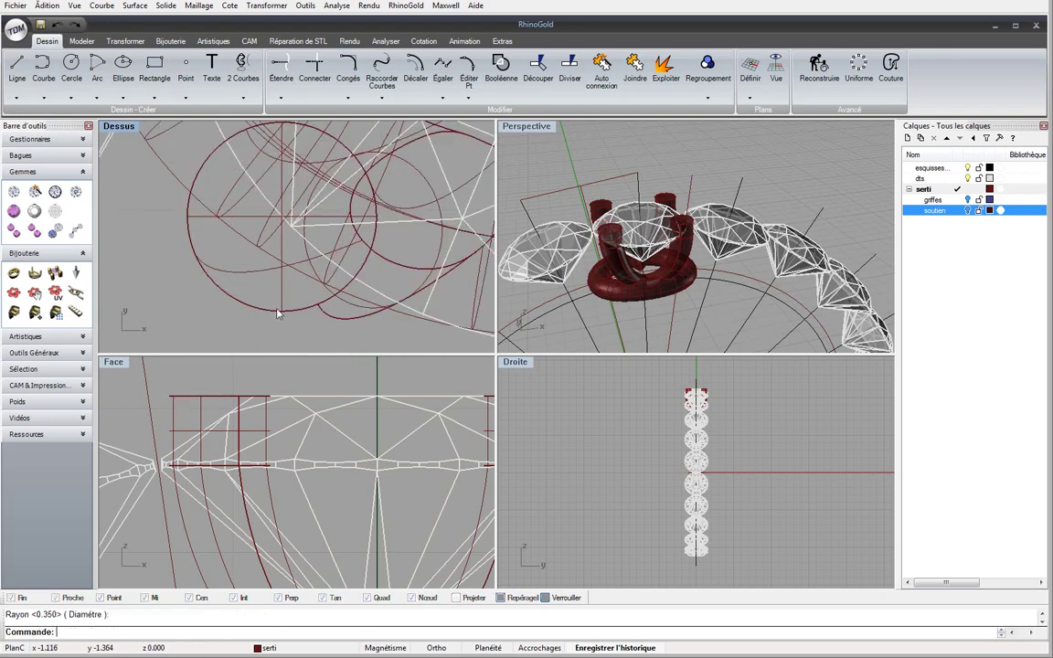
Scale the prong-top circle in 2D about its own centre by a factor of 0.33
click(279, 313)
click(317, 339)
right_drag(310, 300, 271, 333)
scroll(270, 334, down, 2)
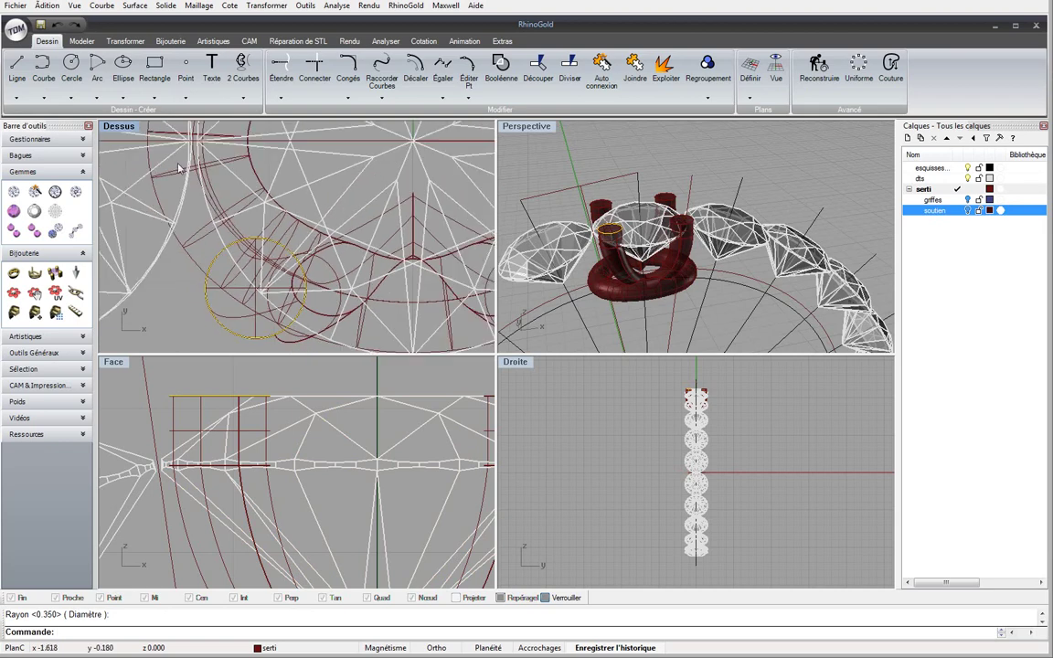
click(127, 41)
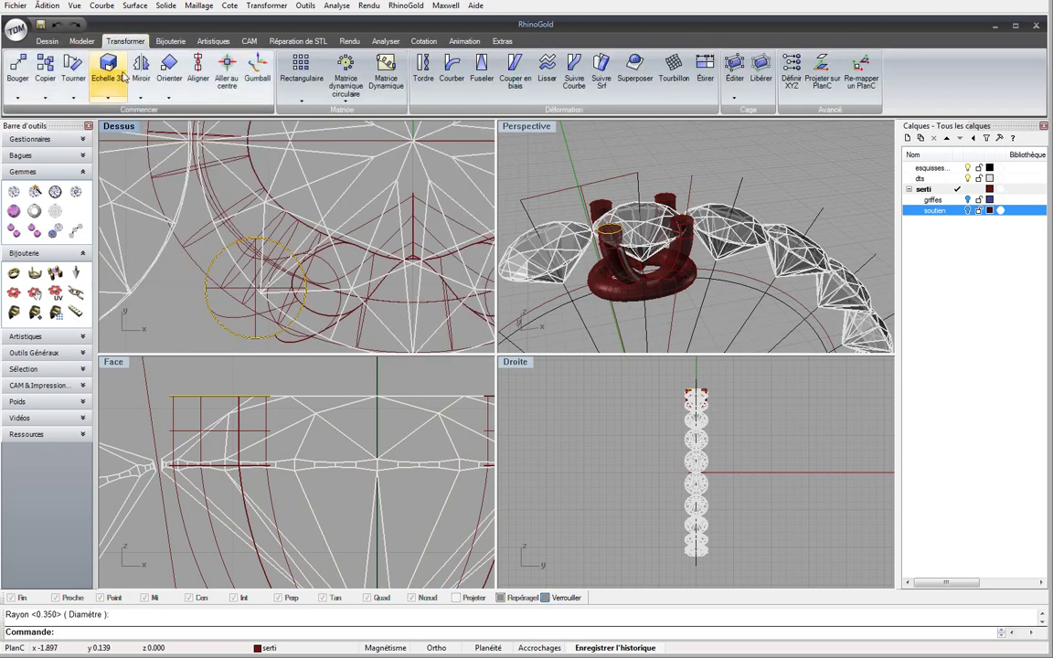
click(108, 99)
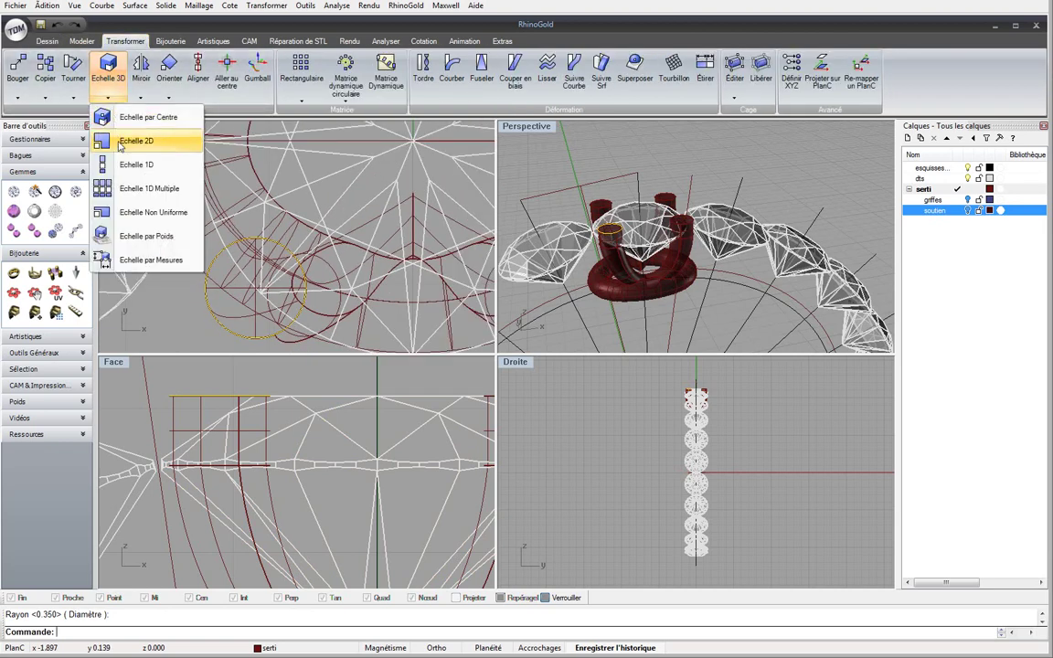
click(123, 143)
scroll(256, 315, up, 1)
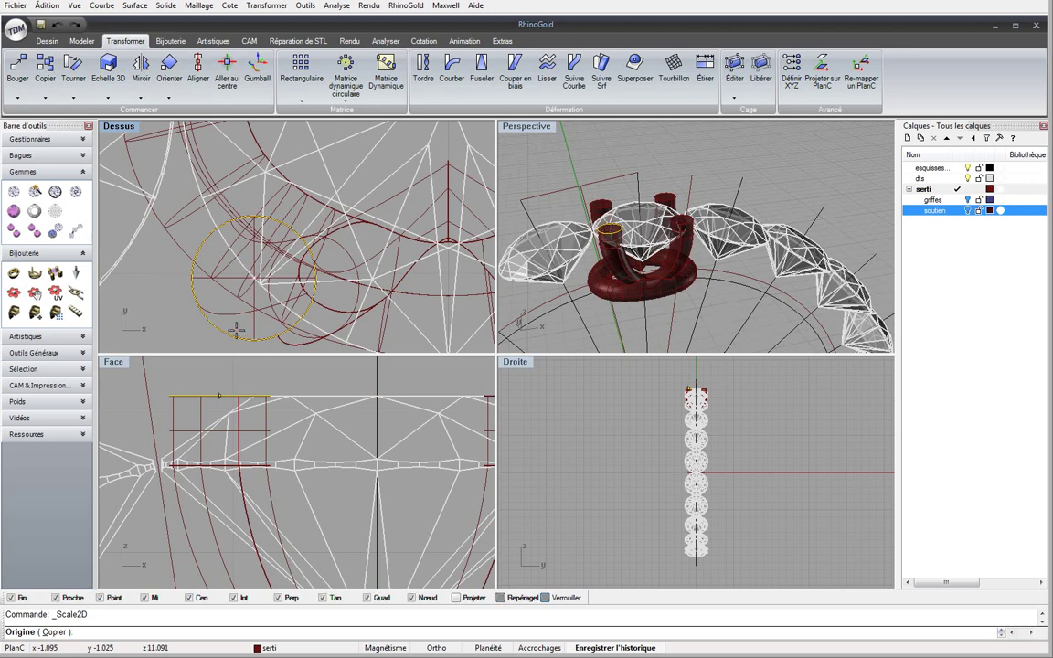
click(234, 333)
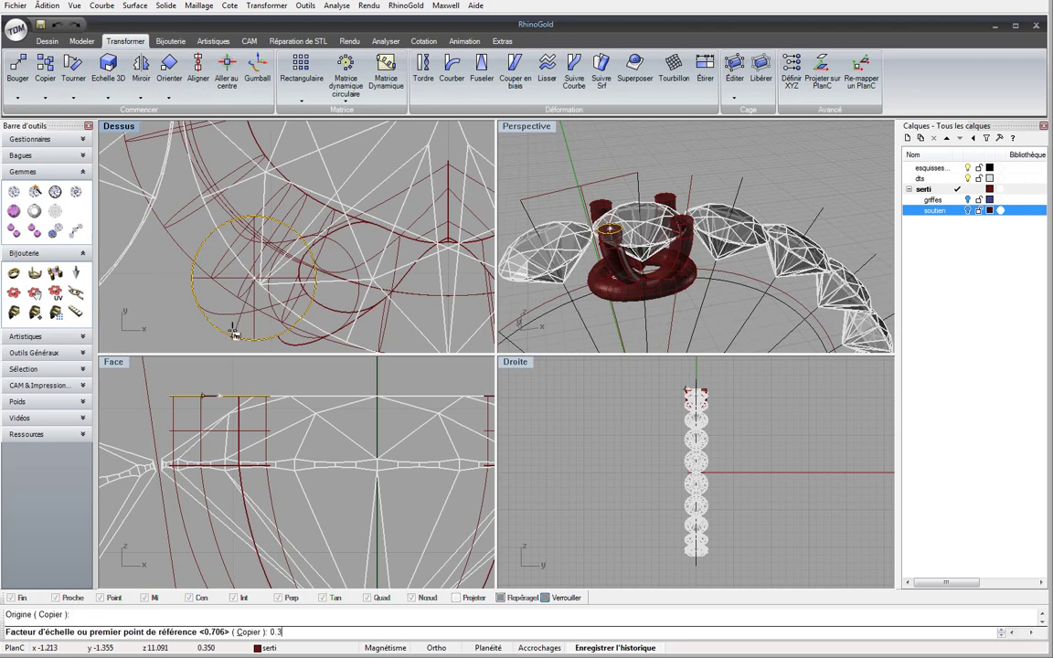
key(Return)
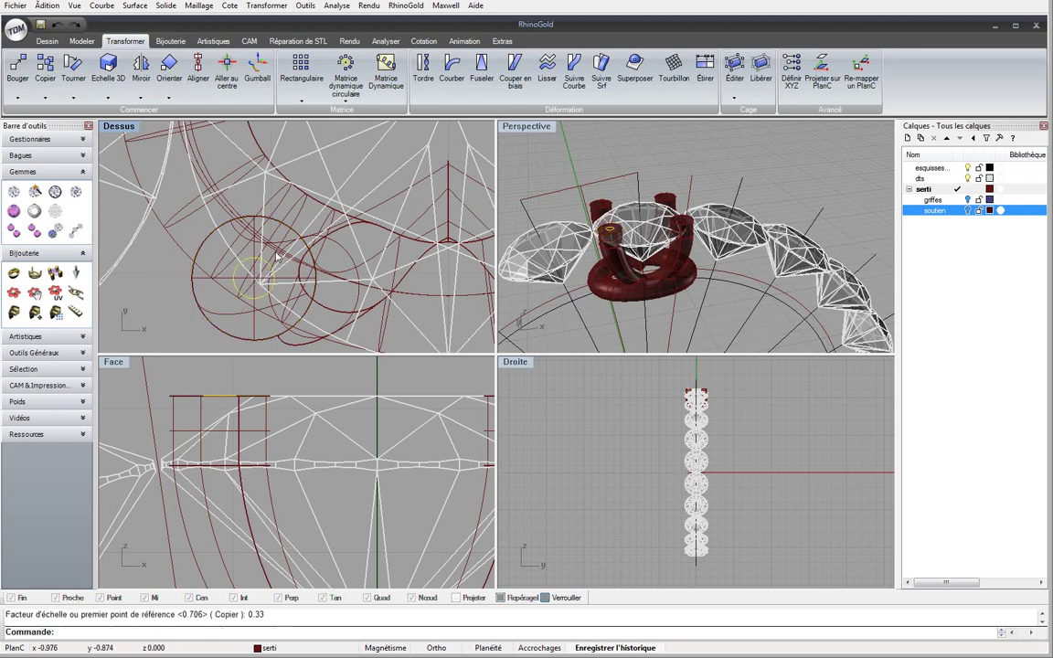
Draw a construction line in the top view from origin 0 towards the small circle on the prong
scroll(248, 234, up, 2)
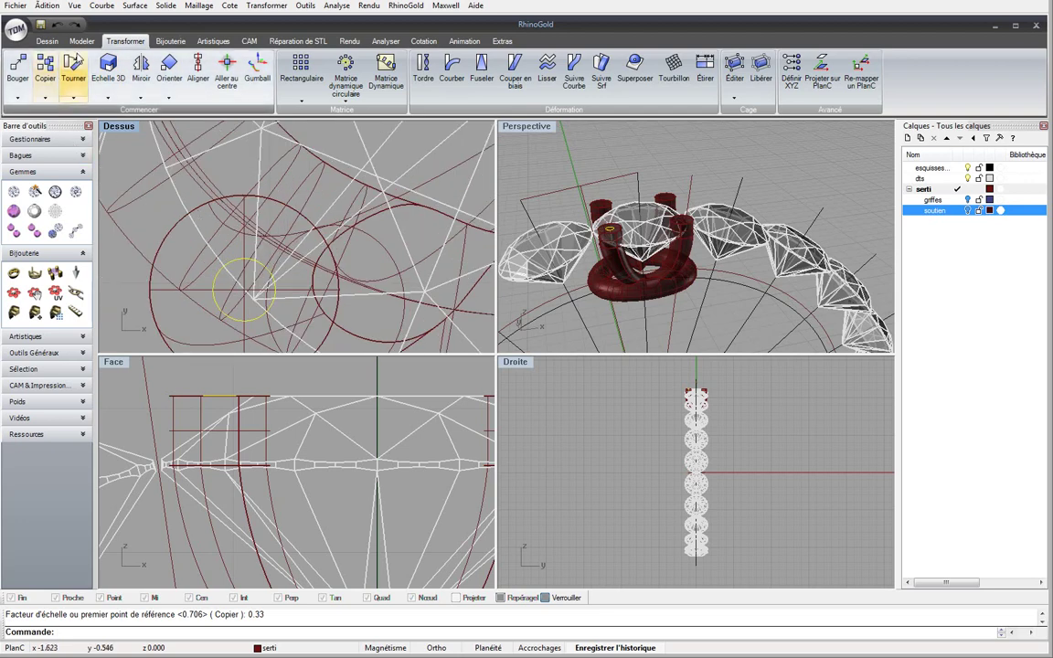
click(45, 41)
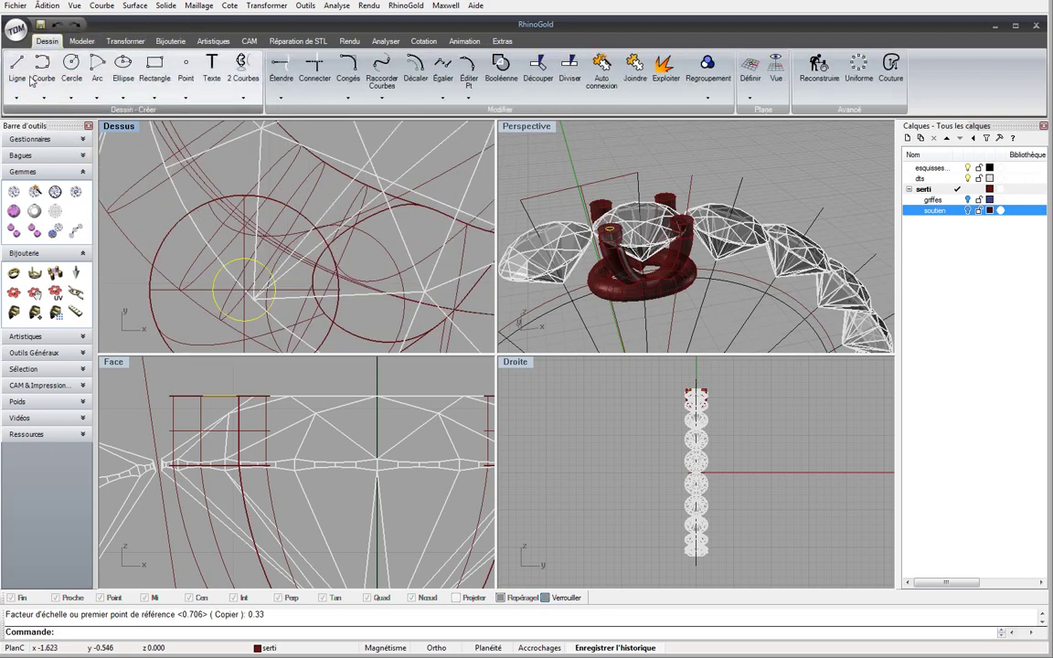
click(16, 64)
click(282, 180)
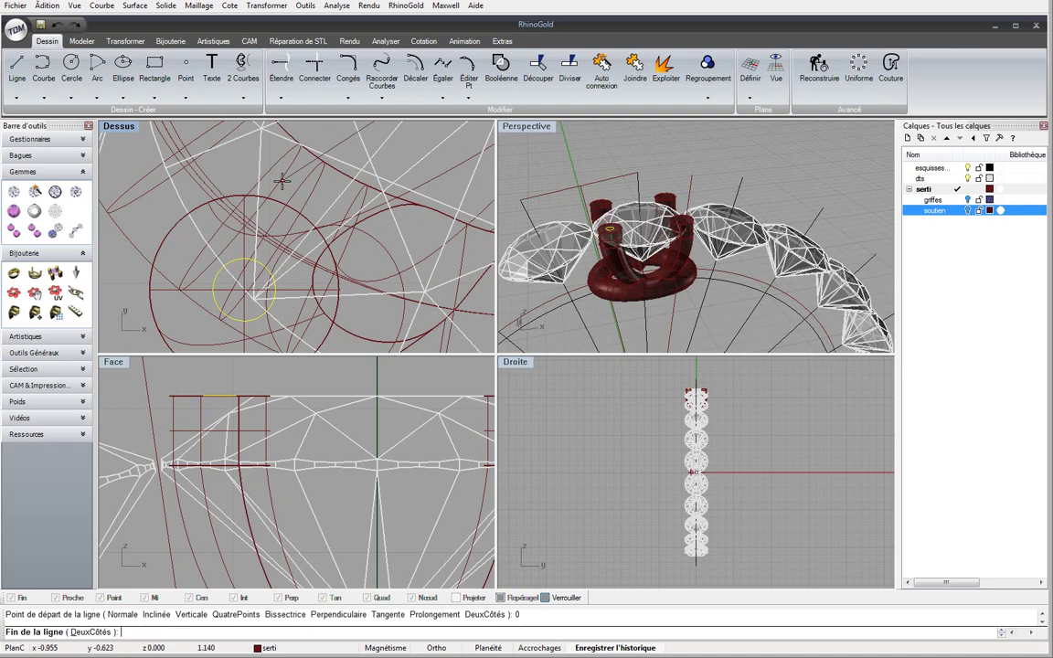
scroll(257, 264, down, 6)
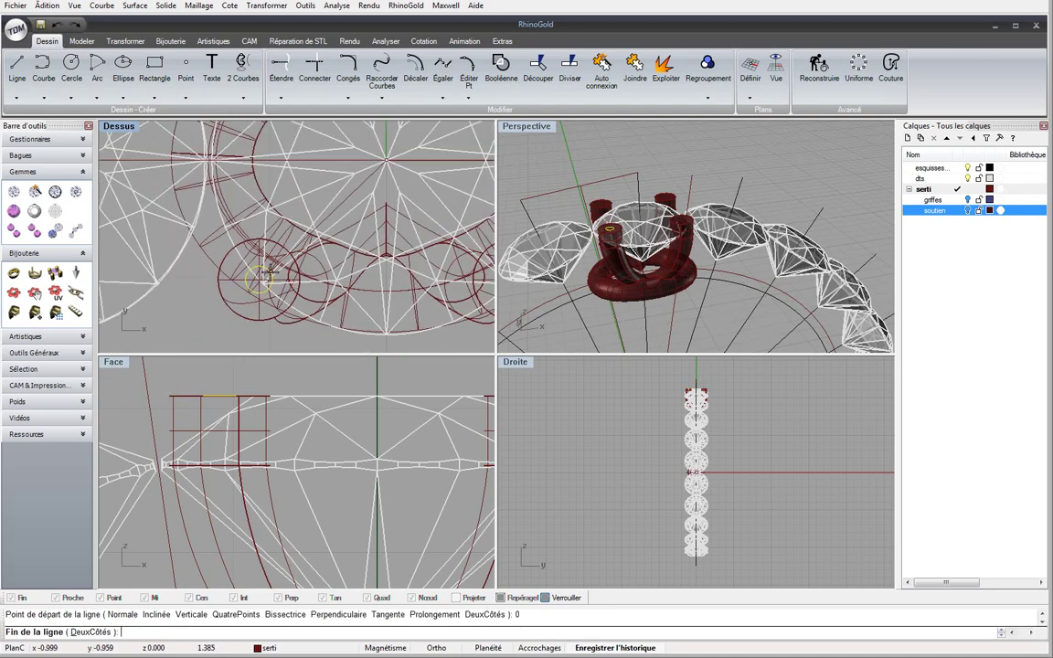
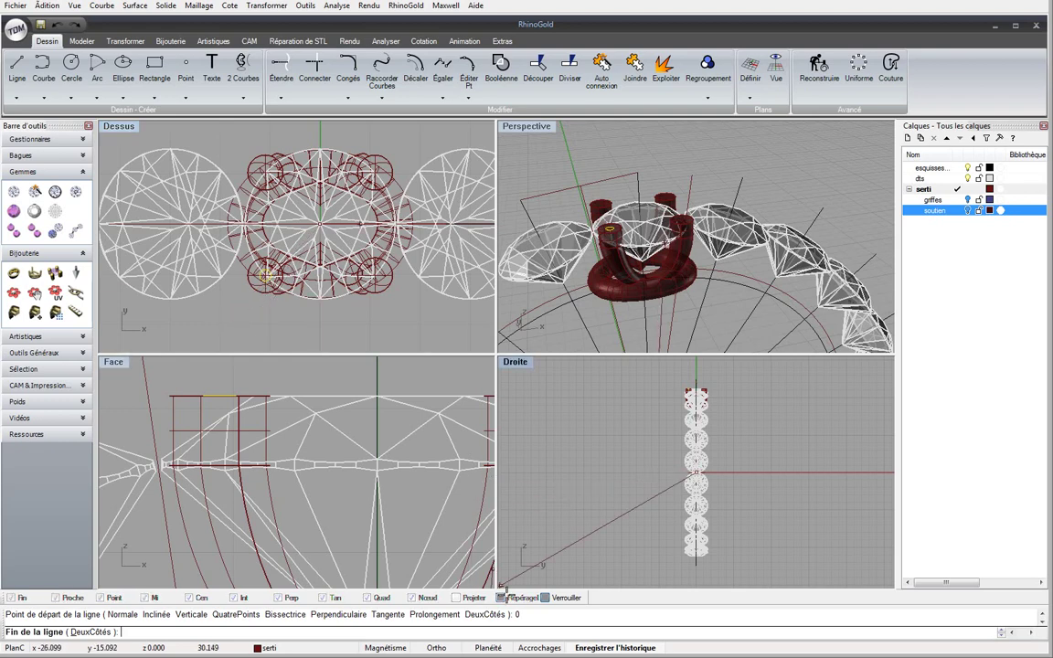
Finish the construction line from origin 0 diagonally past the front prong in the top view, with grid snap on
click(437, 648)
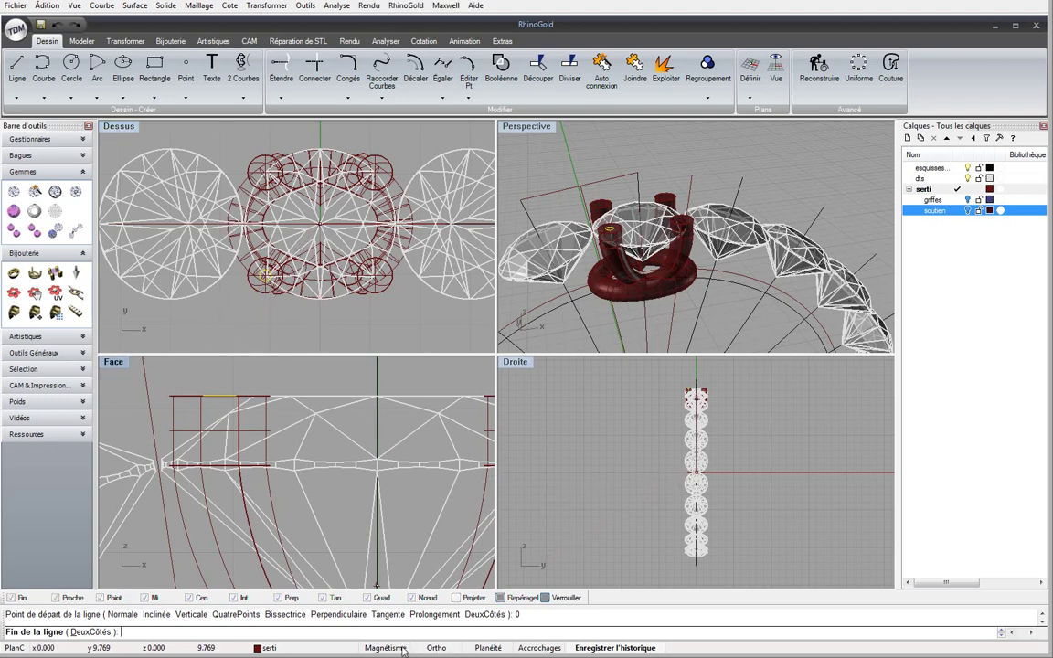
click(219, 323)
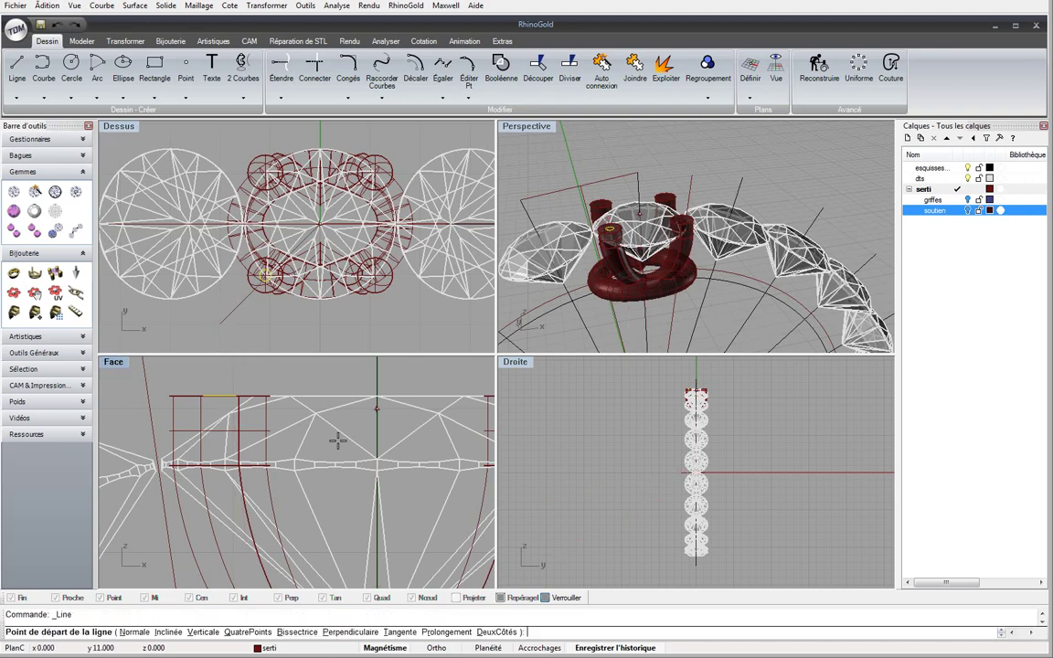
scroll(274, 274, up, 5)
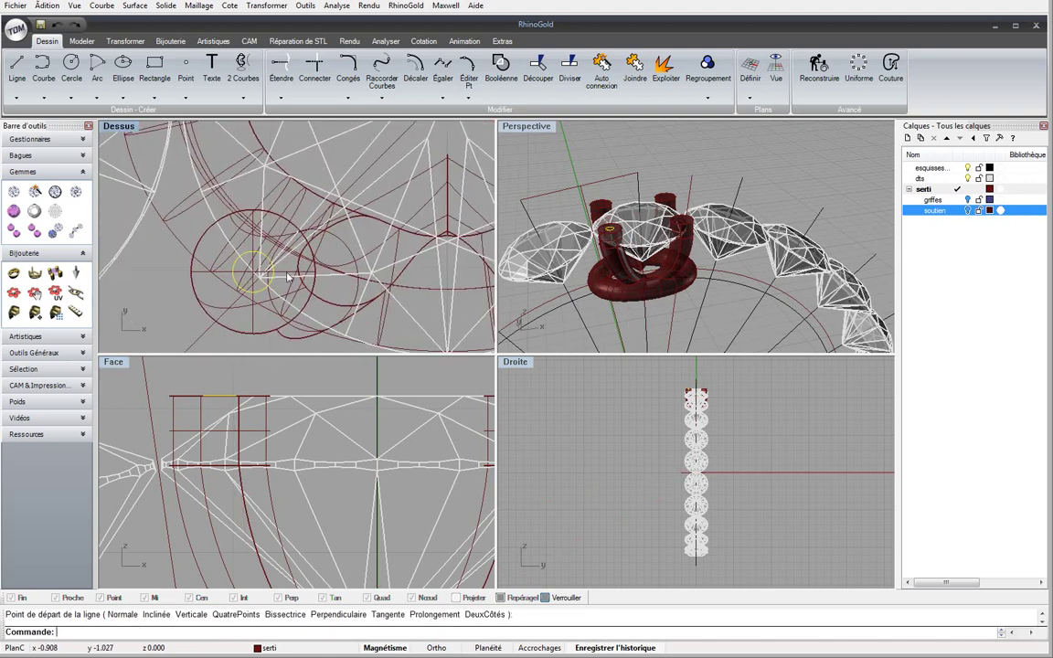
scroll(288, 274, down, 3)
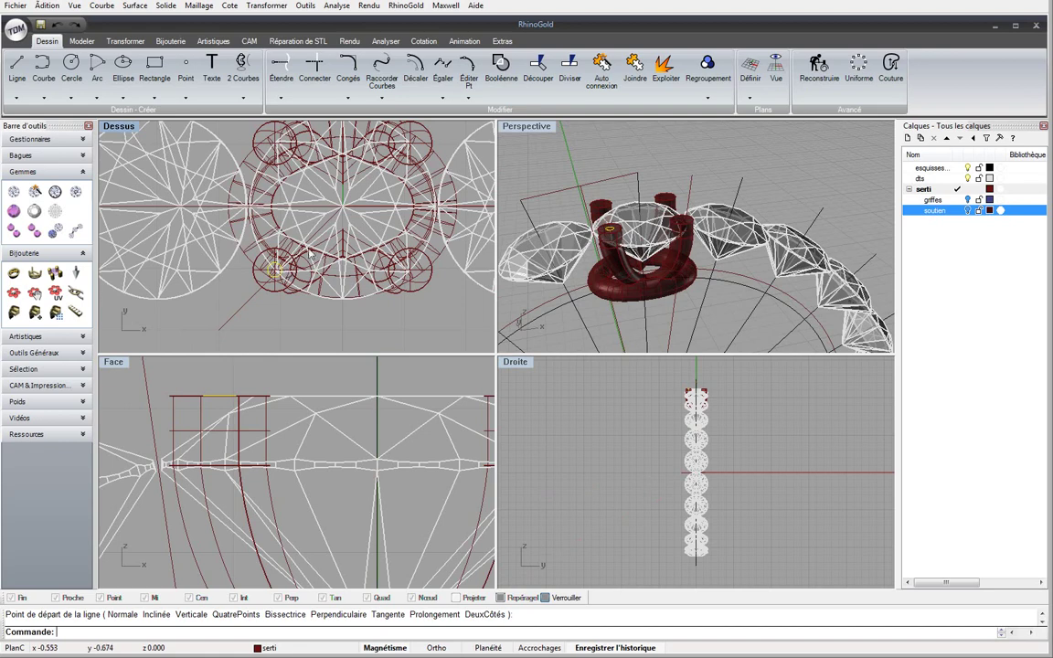
right_drag(311, 259, 288, 274)
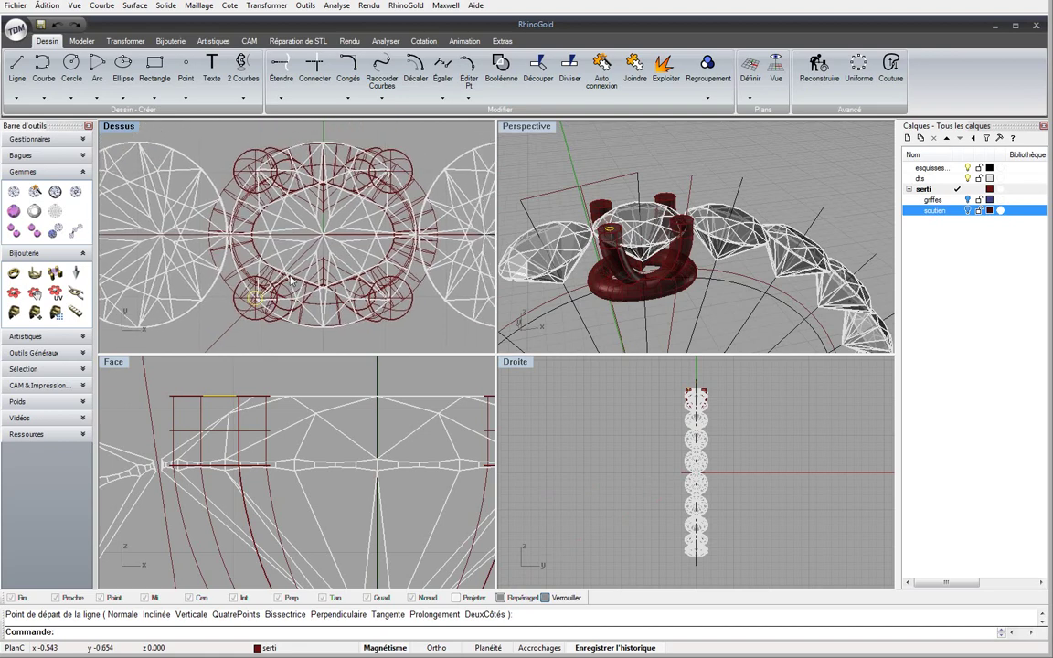
Delete the diagonal construction line that starts at origin 0
scroll(275, 290, up, 3)
scroll(261, 278, up, 3)
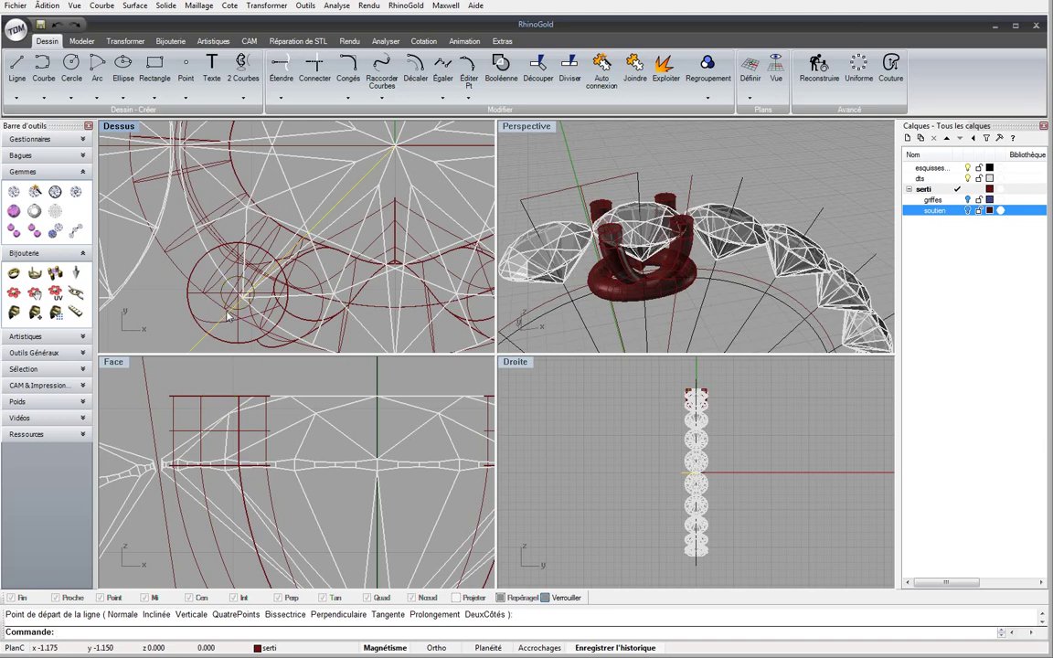
key(Delete)
Set the Ortho snap angle to 45 degrees in the modelling aid options
right_click(281, 632)
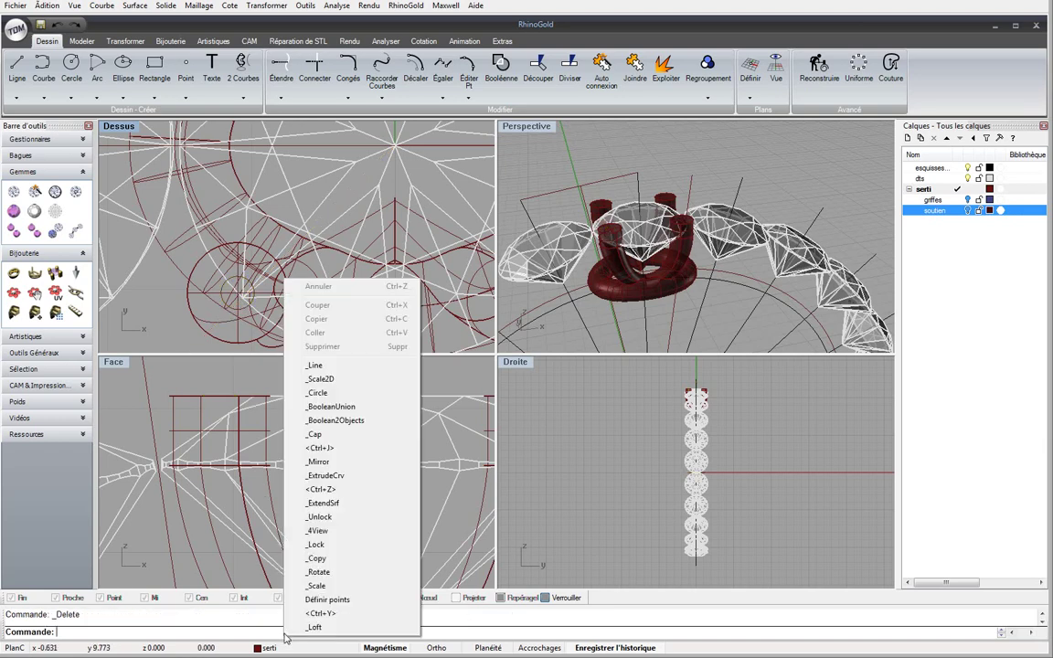
right_click(257, 632)
key(Escape)
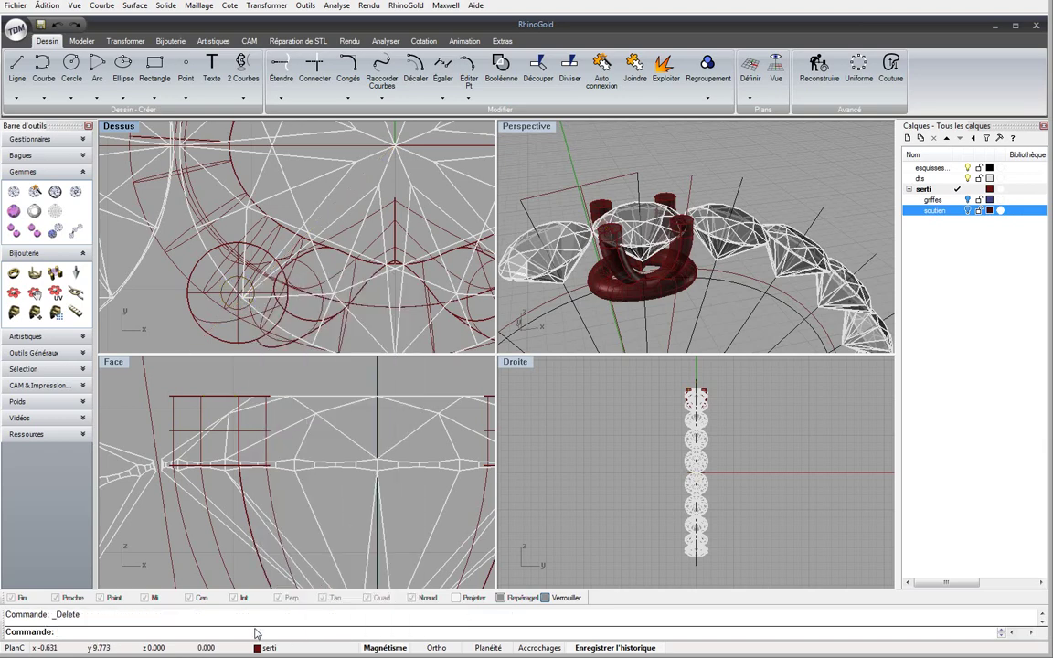
text(_Op)
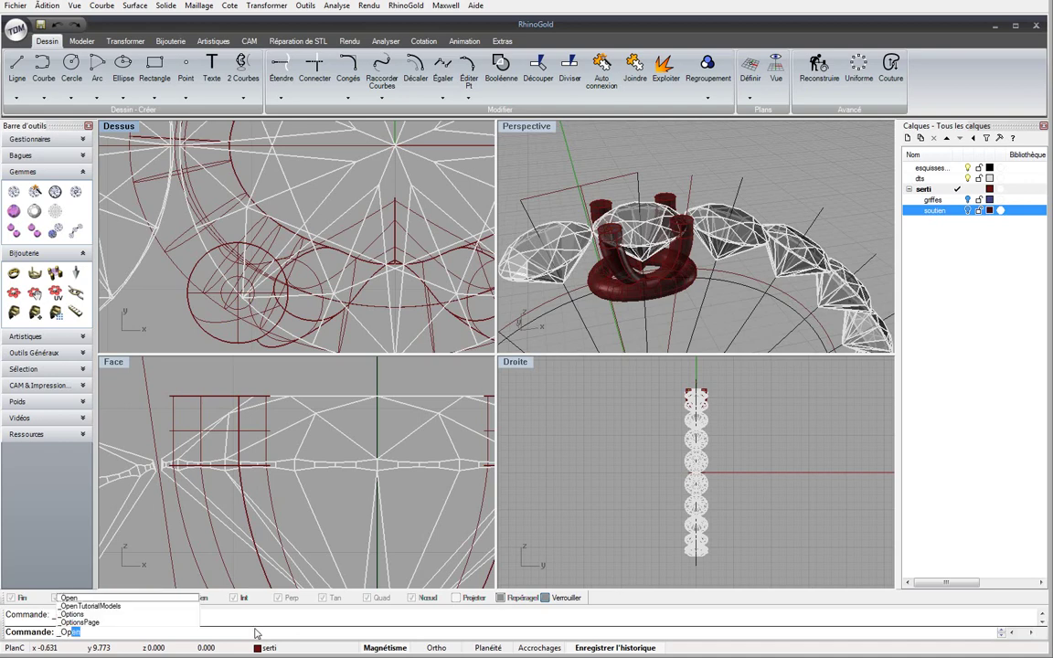
text(t)
key(Return)
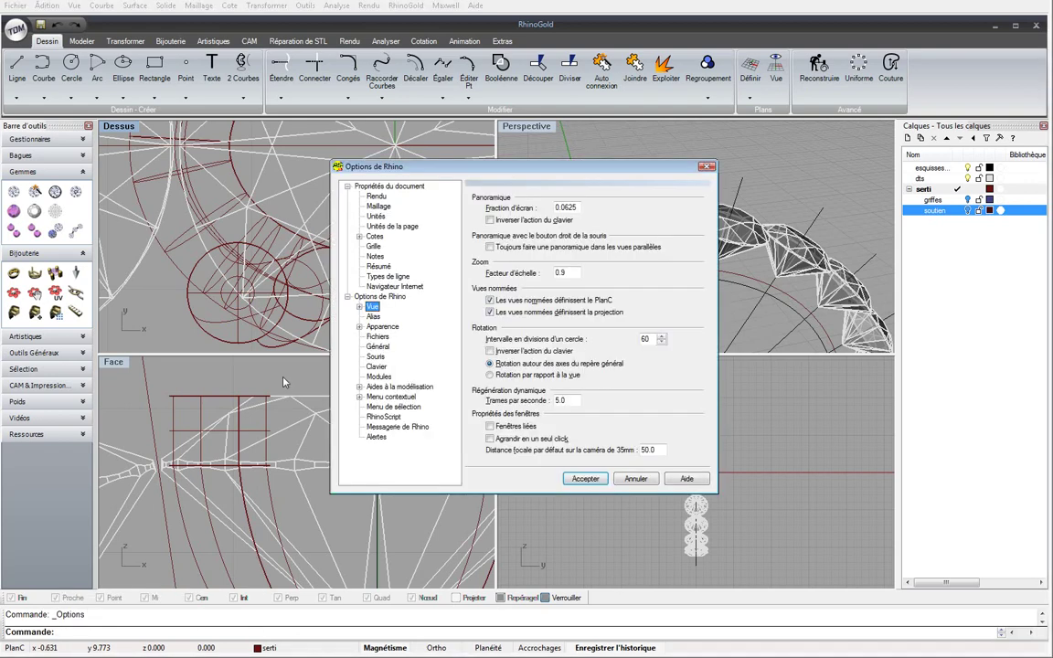
click(398, 386)
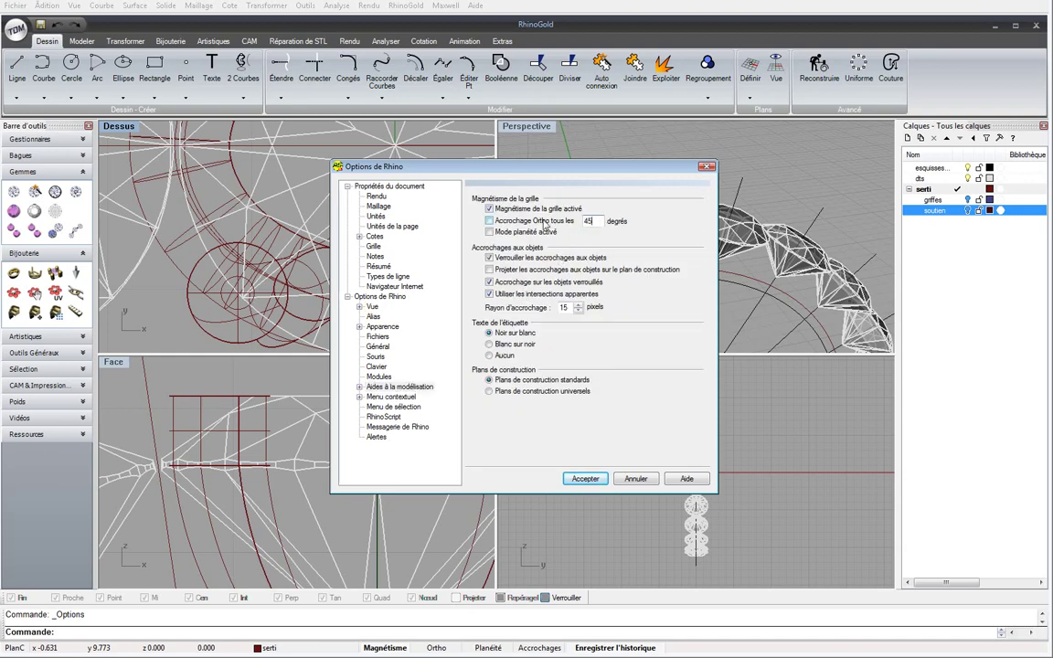
key(Return)
Draw a 45-degree line in the top view from the prong-top circle's centre towards the central stone, ending just beyond the small circle
click(14, 62)
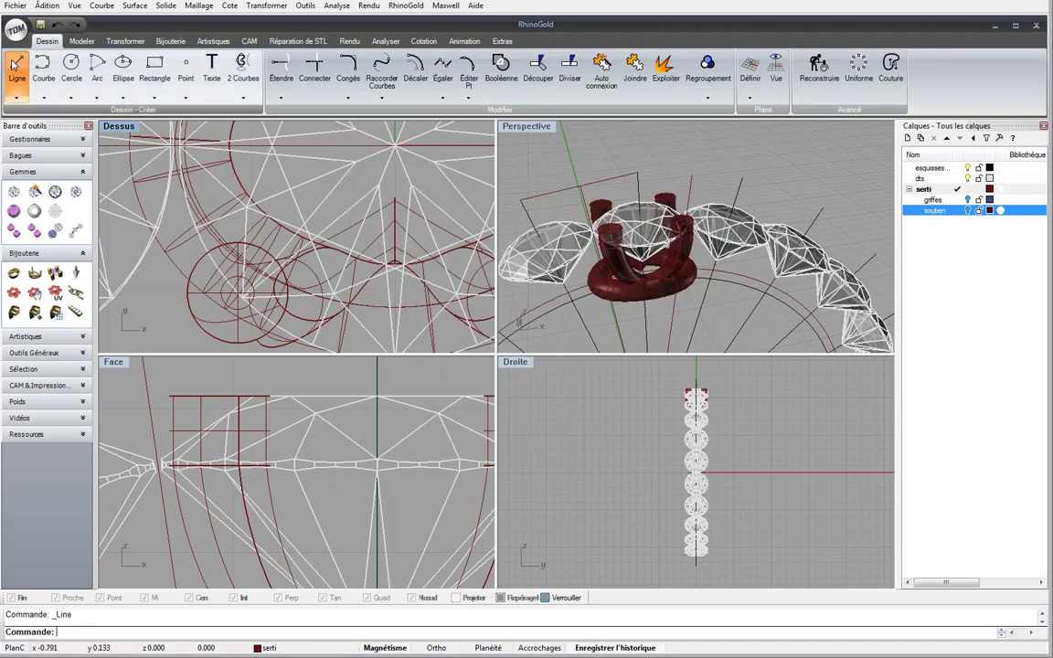
scroll(228, 252, up, 5)
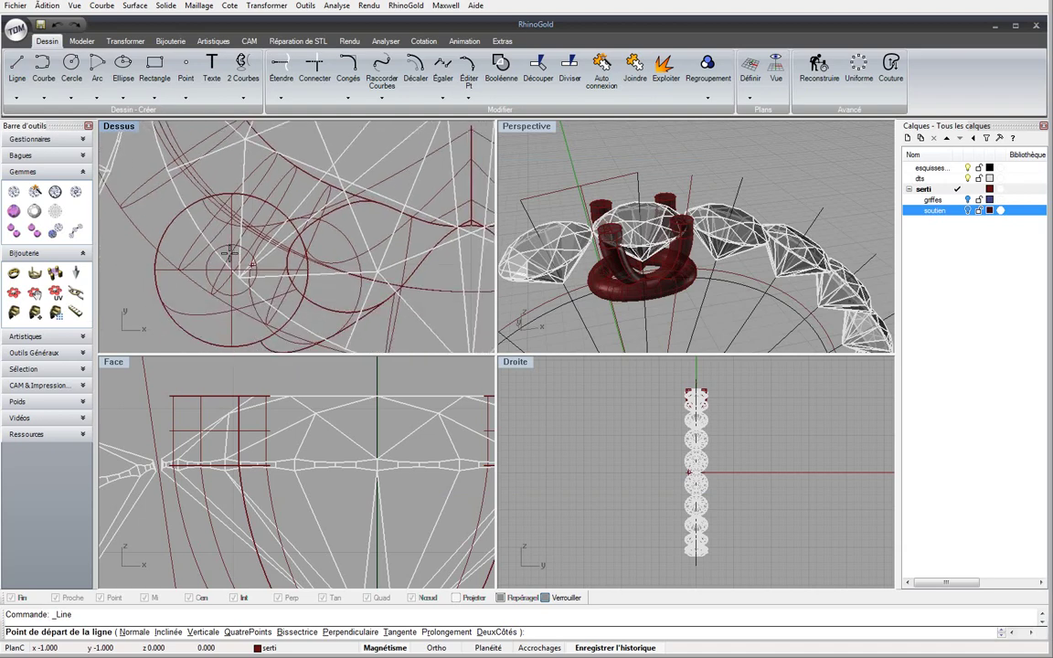
scroll(231, 250, up, 3)
click(257, 240)
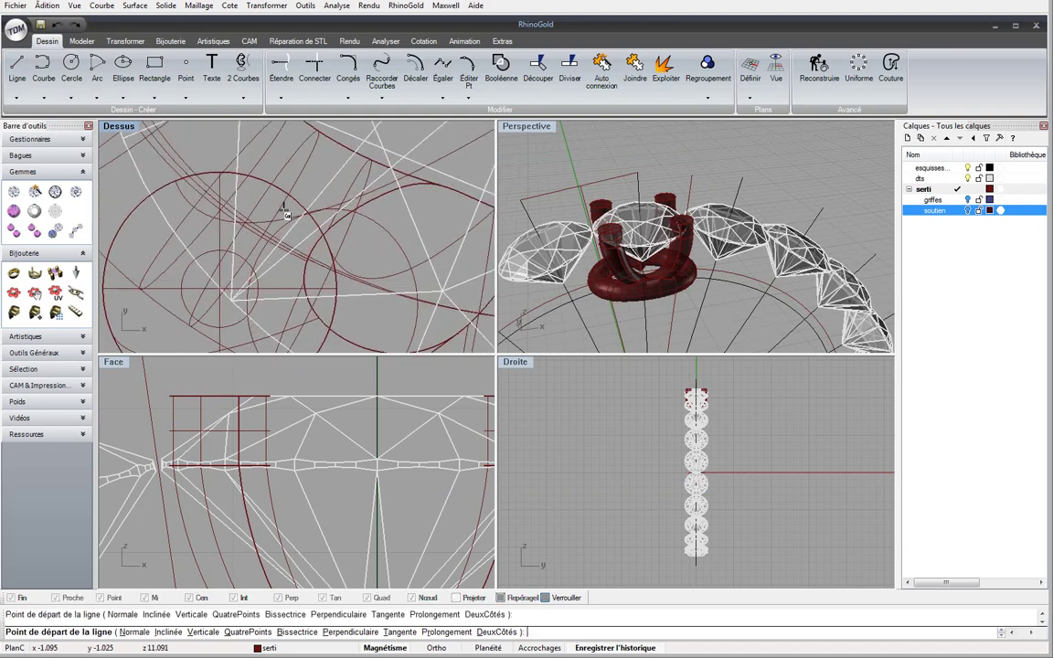
scroll(245, 259, up, 2)
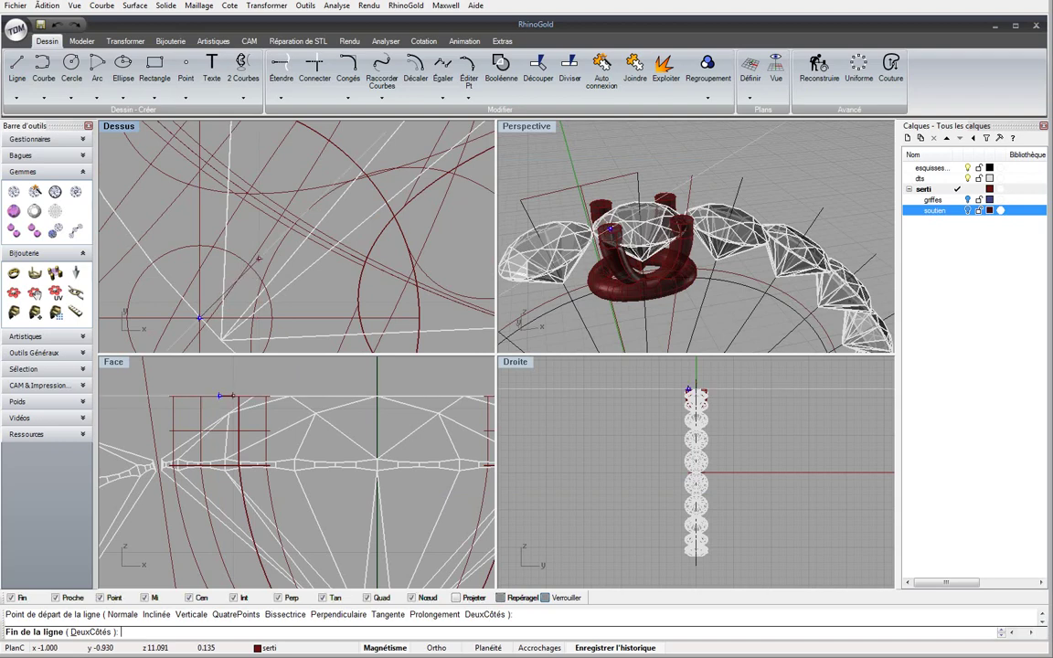
scroll(251, 266, up, 1)
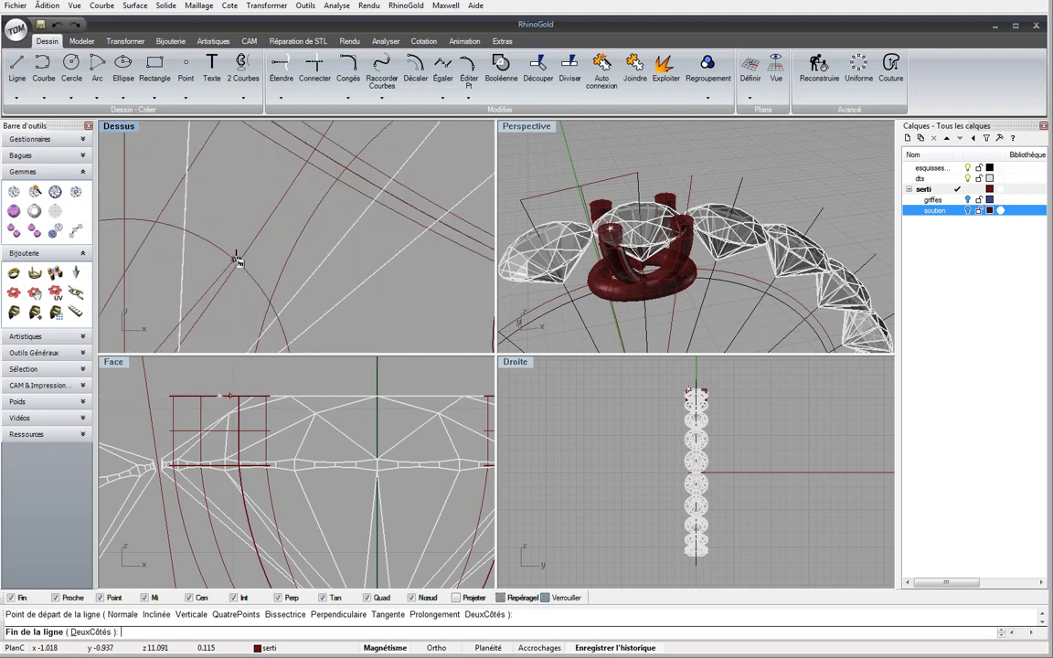
scroll(238, 260, up, 1)
scroll(237, 260, down, 1)
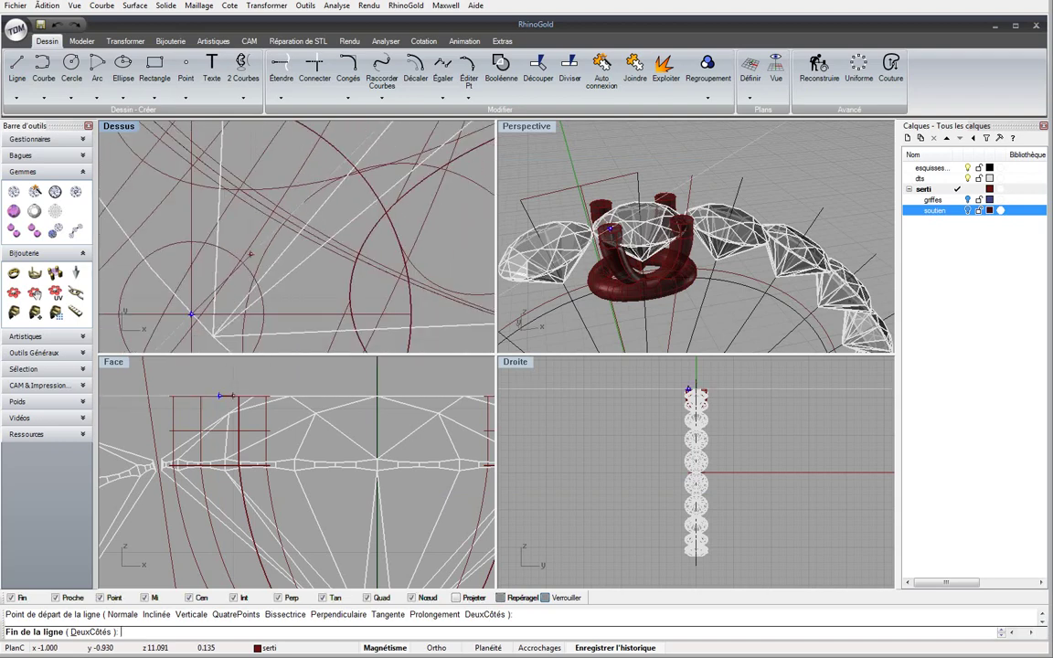
Trim the 45-degree line's end outside the small prong-top circle and delete the circle
click(248, 259)
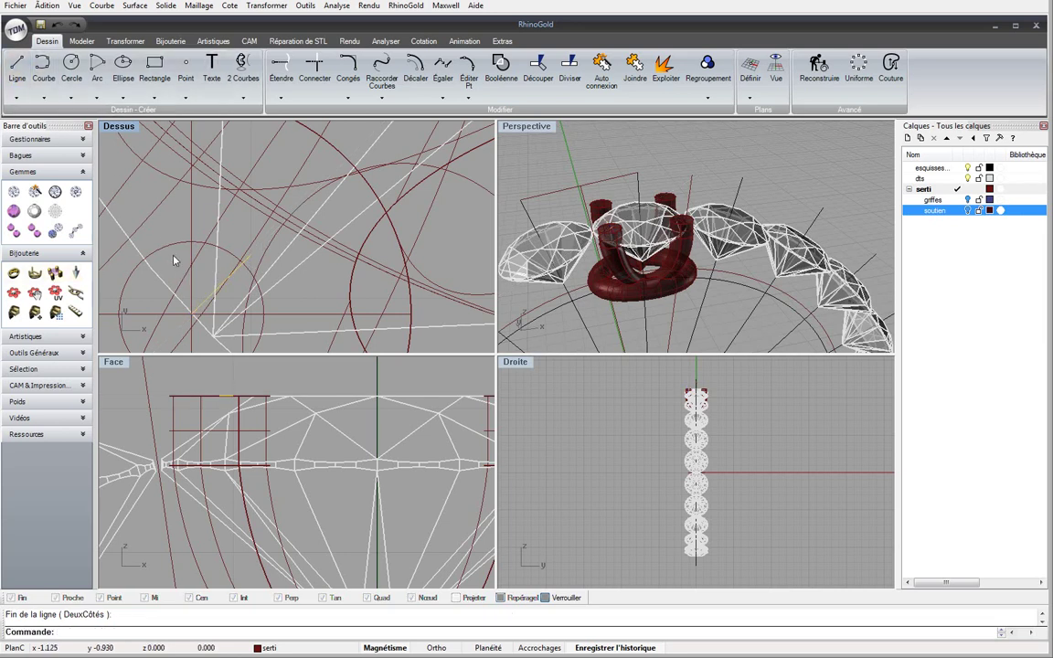
click(216, 250)
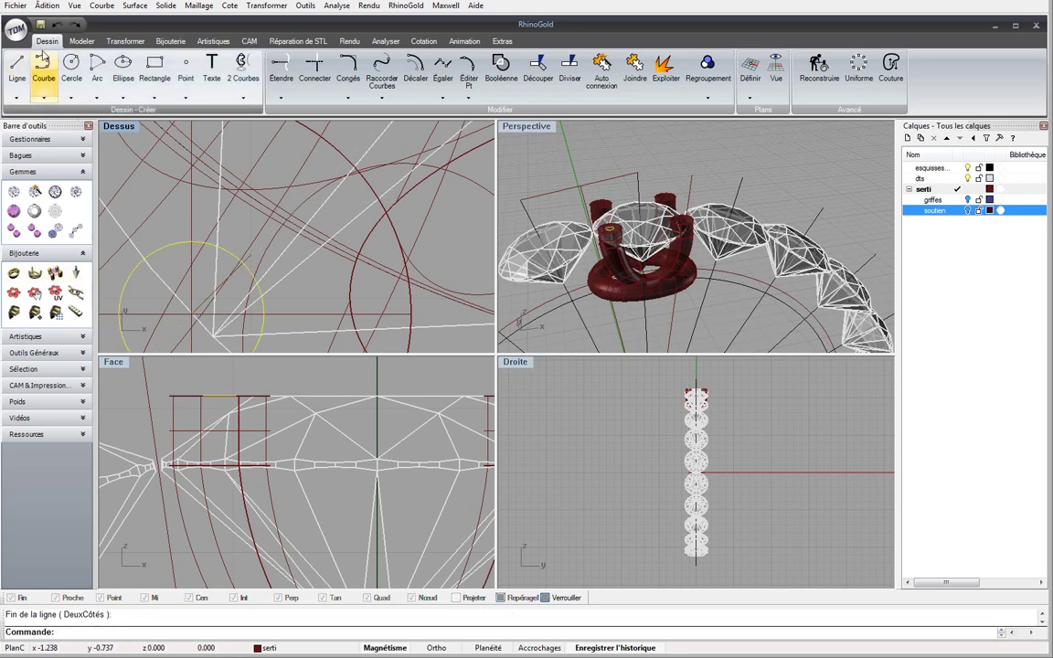
click(125, 42)
click(47, 41)
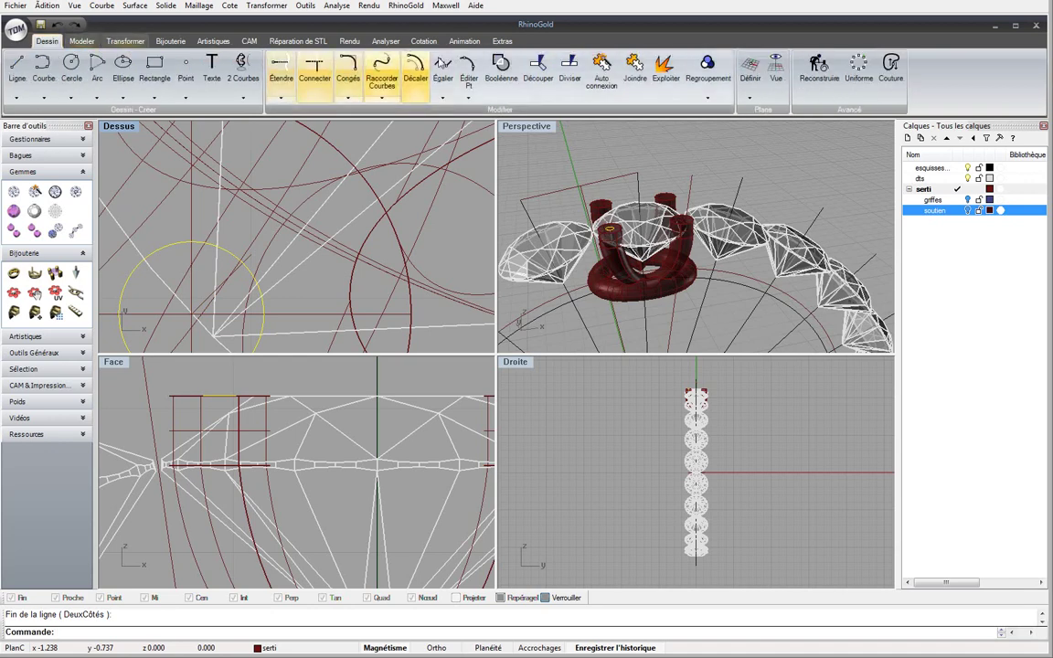
click(539, 71)
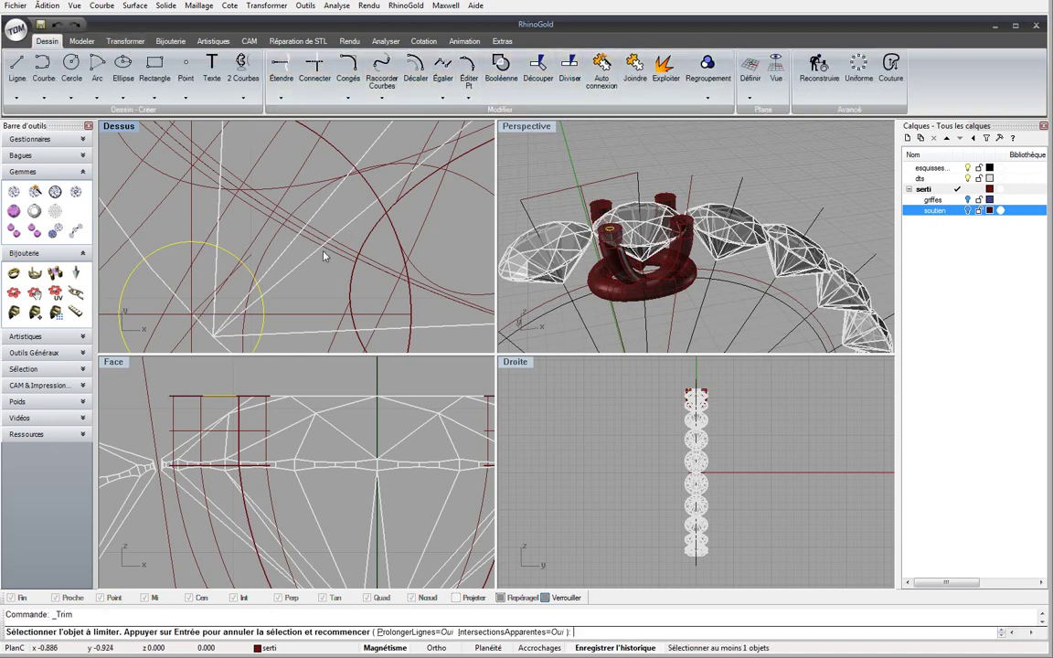
click(246, 261)
right_click(251, 266)
key(Delete)
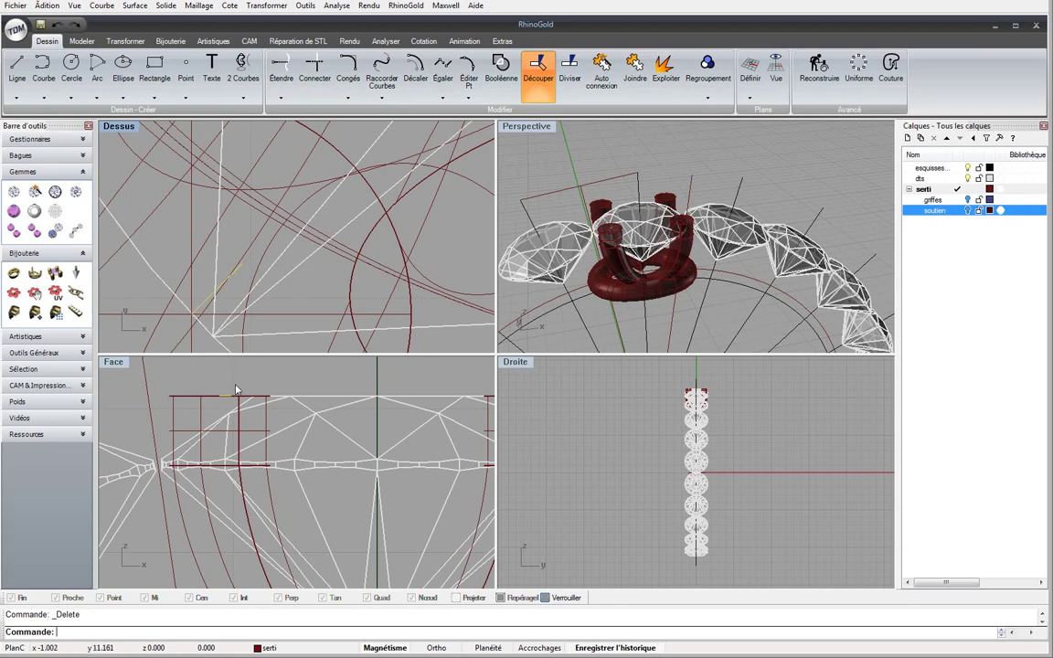
Rotate the trimmed line about origin 0 in the top view, from the prong's centre onto the negative X axis
scroll(224, 210, down, 5)
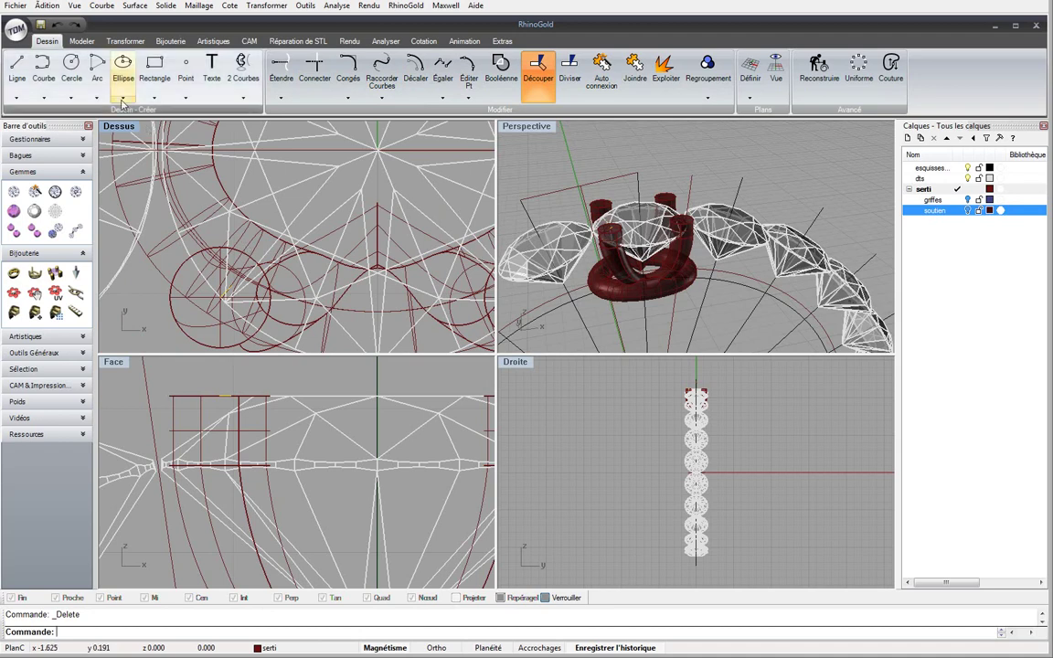
click(122, 43)
click(73, 69)
text(0)
key(Return)
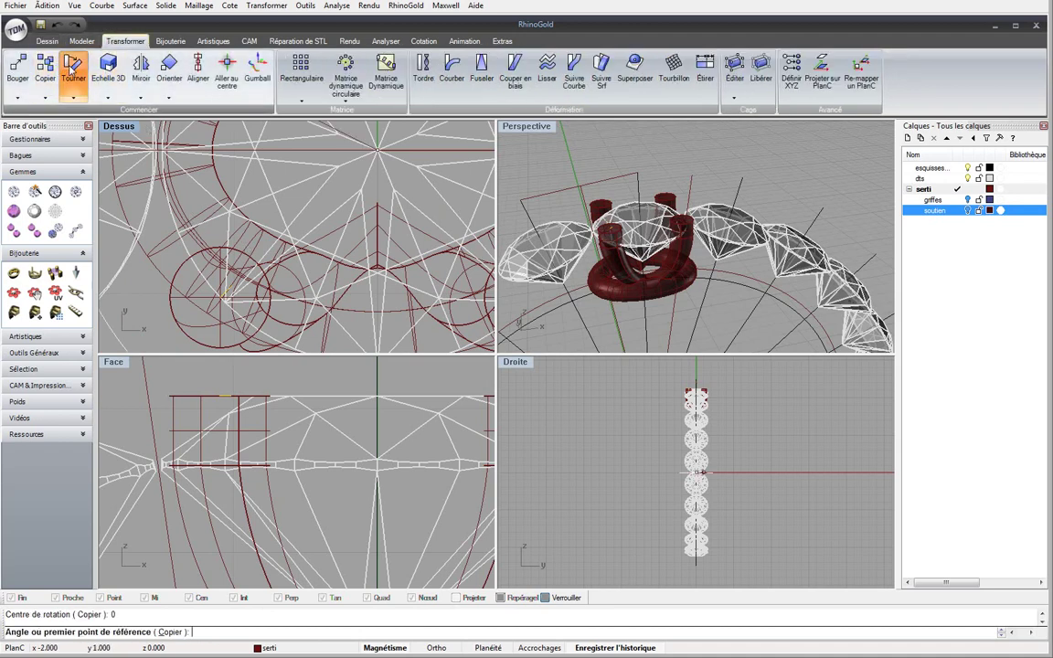
scroll(219, 274, up, 3)
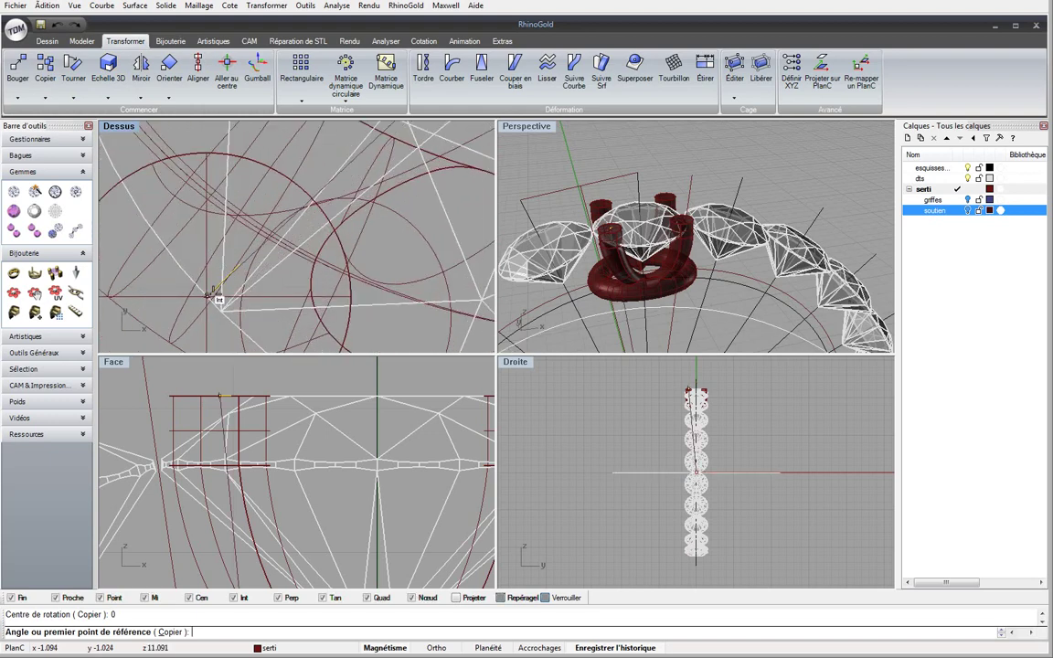
click(217, 297)
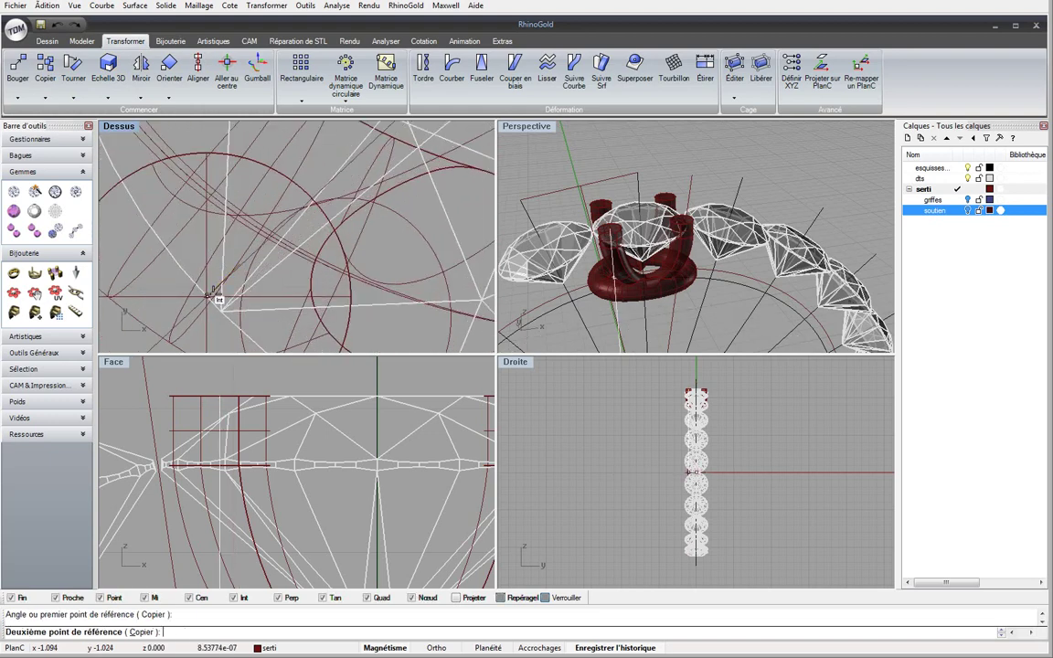
scroll(219, 297, down, 5)
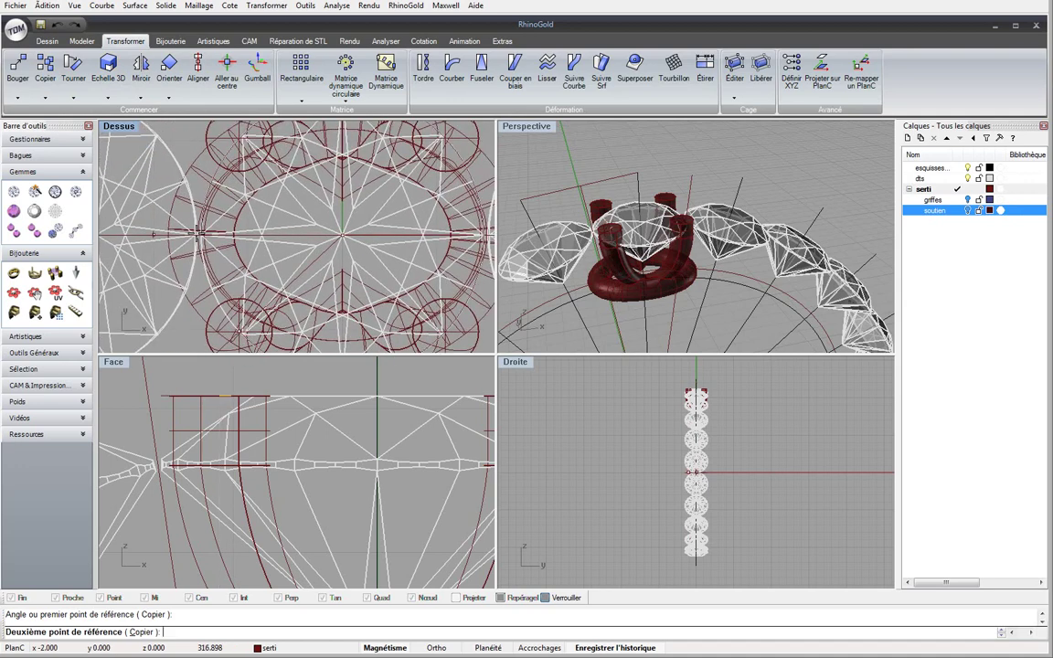
click(196, 233)
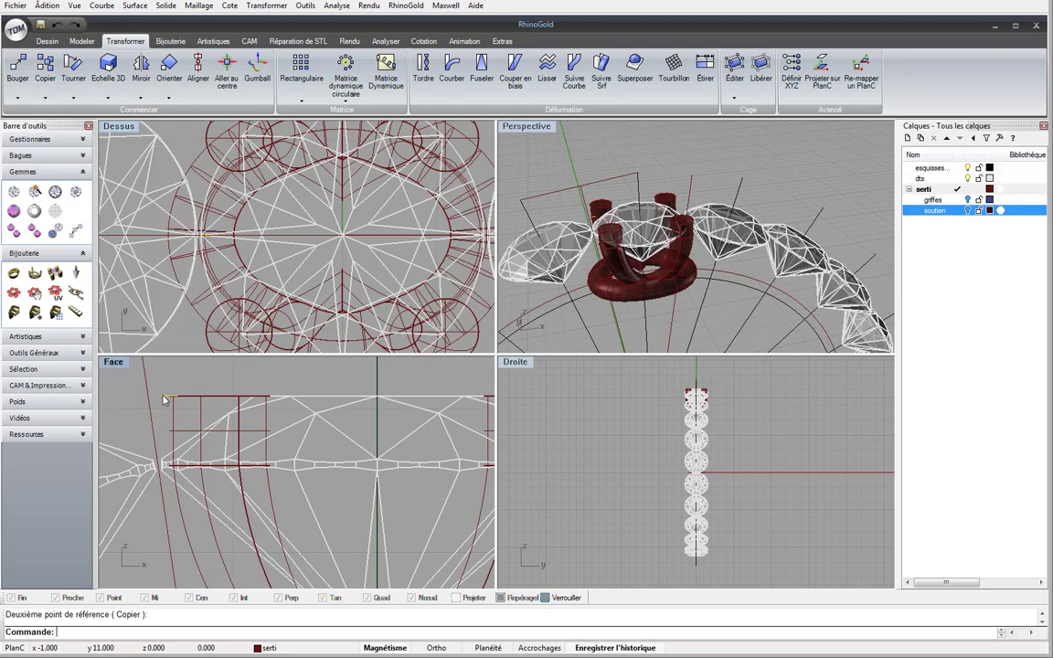
Maximise the front view and try to move the rotated line down from the prong top to the stone's girdle
mouse_move(165, 397)
mouse_down()
mouse_move(165, 465)
mouse_move(165, 402)
mouse_up()
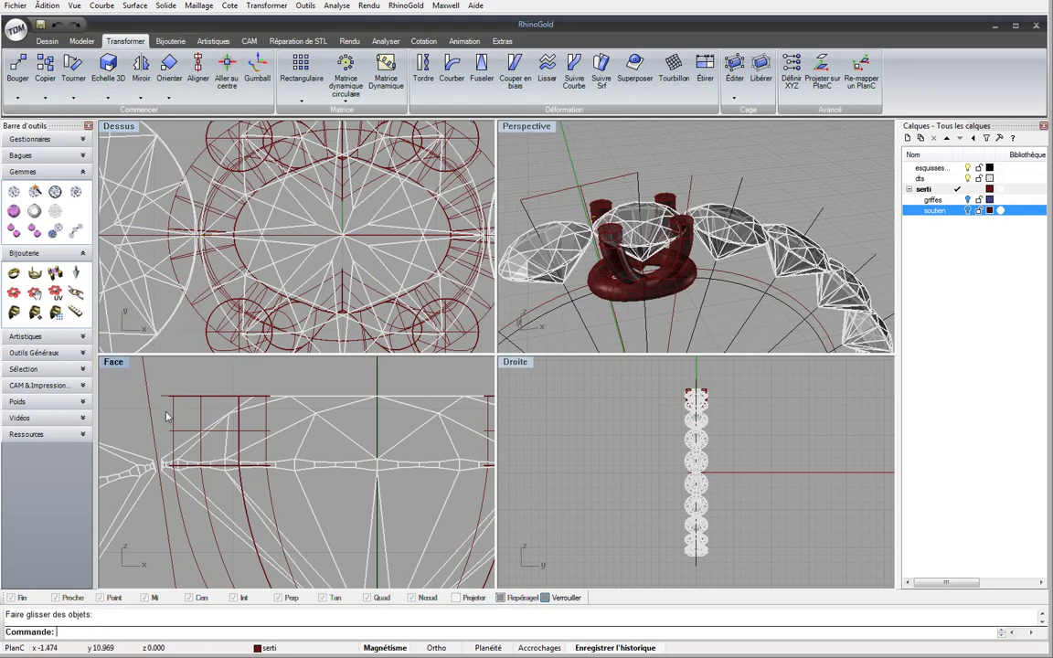
double_click(121, 362)
right_drag(182, 348, 226, 394)
drag(275, 252, 273, 377)
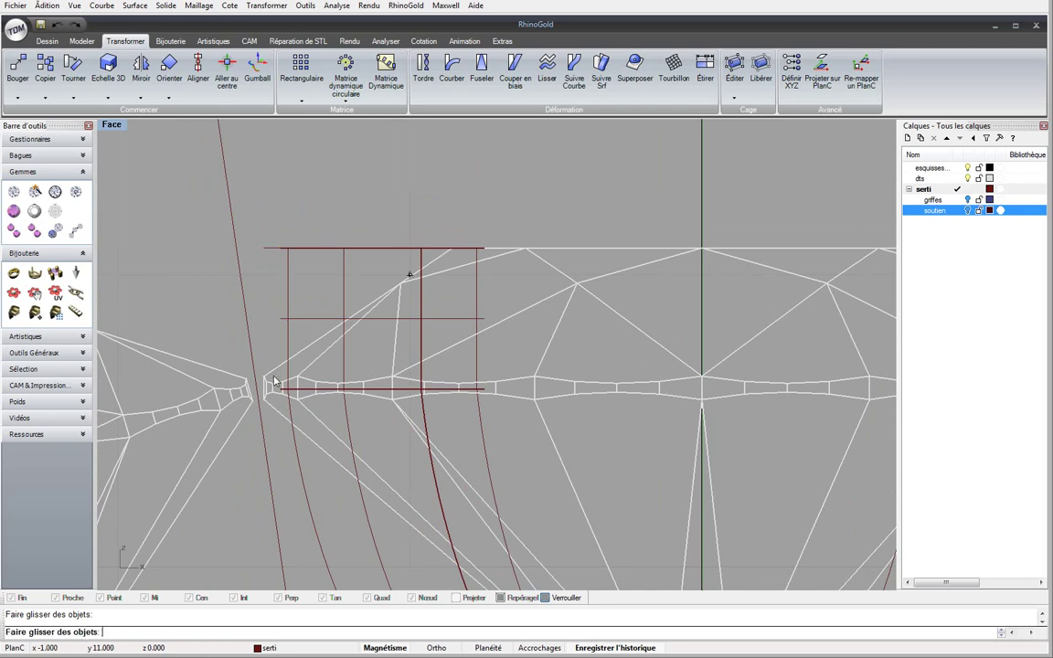
drag(268, 284, 268, 283)
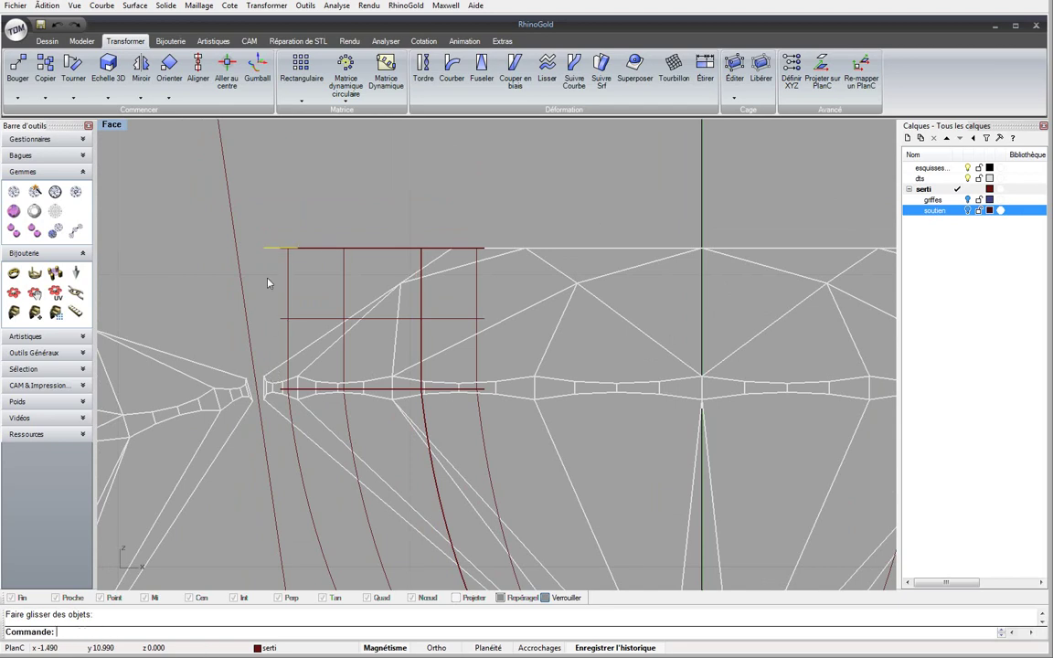
click(18, 66)
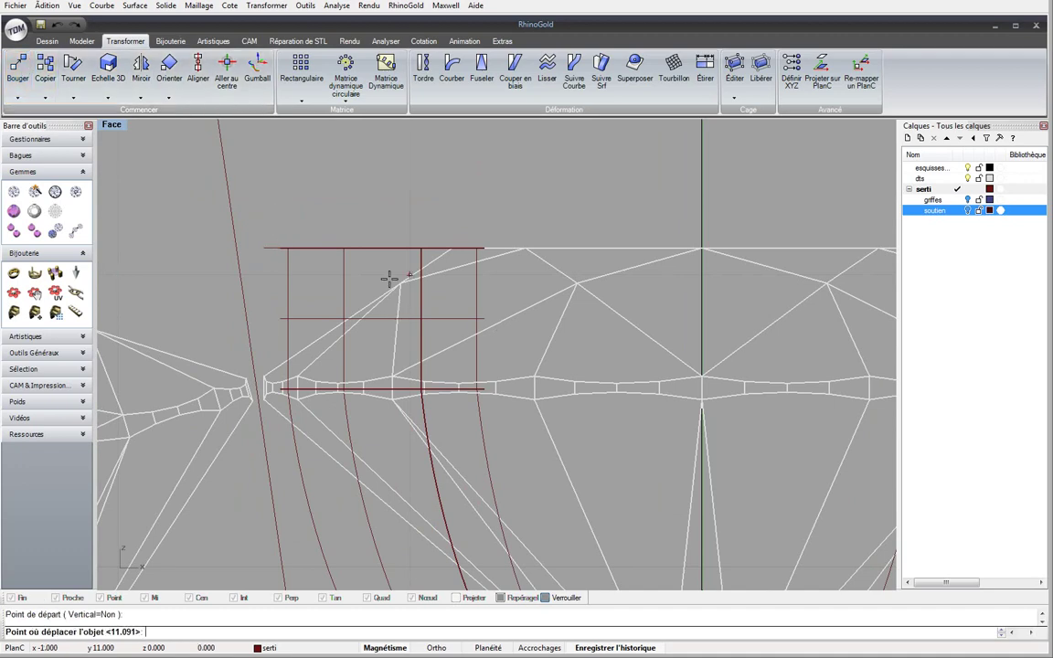
click(388, 279)
Bring the short line down to the central stone's girdle level at its outer edge in the front view, with grid snap off
scroll(402, 292, down, 5)
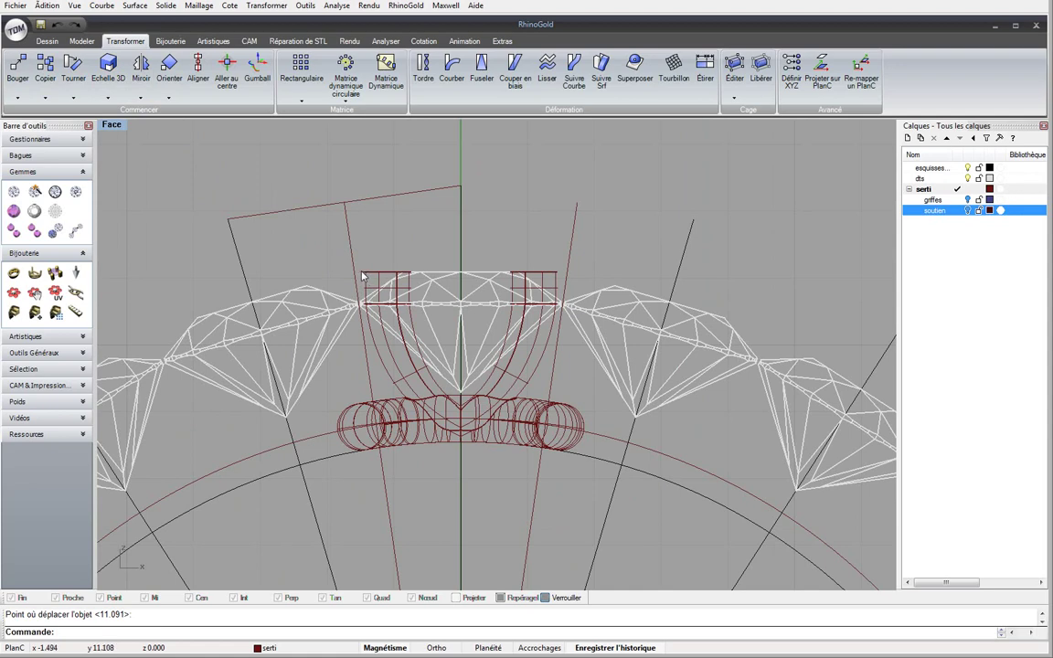
drag(362, 275, 395, 355)
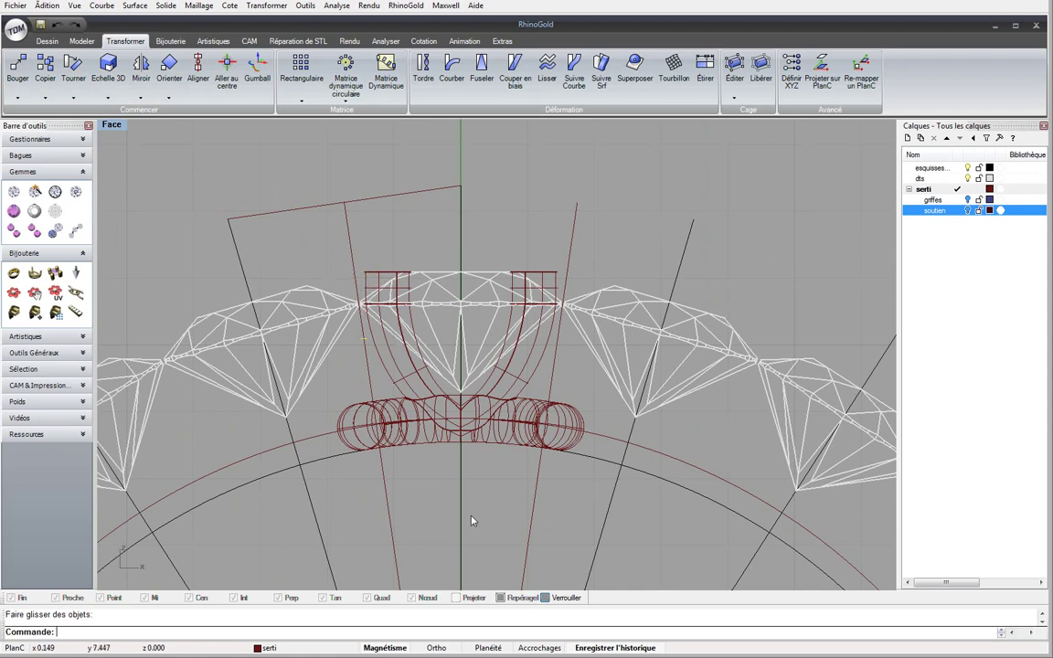
scroll(446, 254, up, 5)
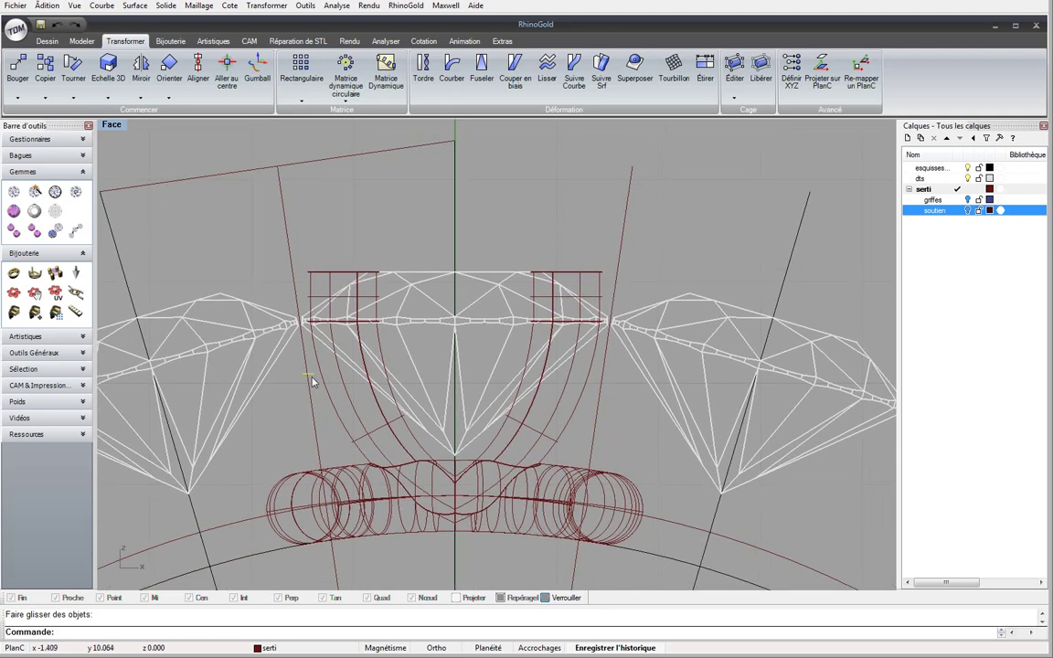
drag(312, 375, 320, 315)
scroll(301, 274, up, 5)
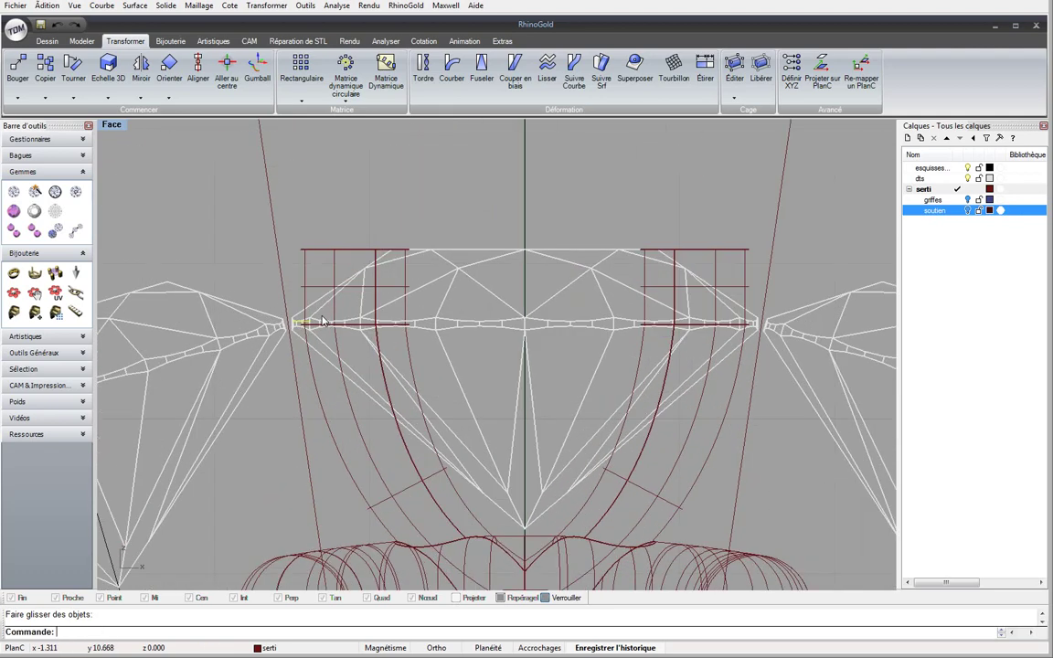
Lower the short line onto the prongs' horizontal edge at mid-girdle height in the front view
right_drag(304, 262, 300, 273)
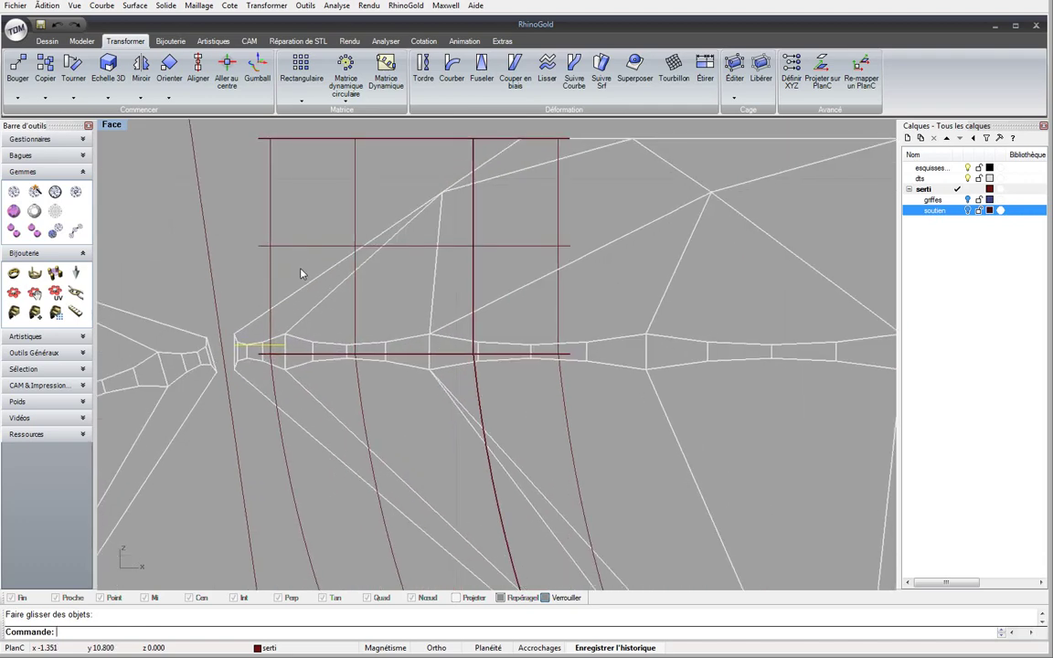
scroll(259, 348, up, 4)
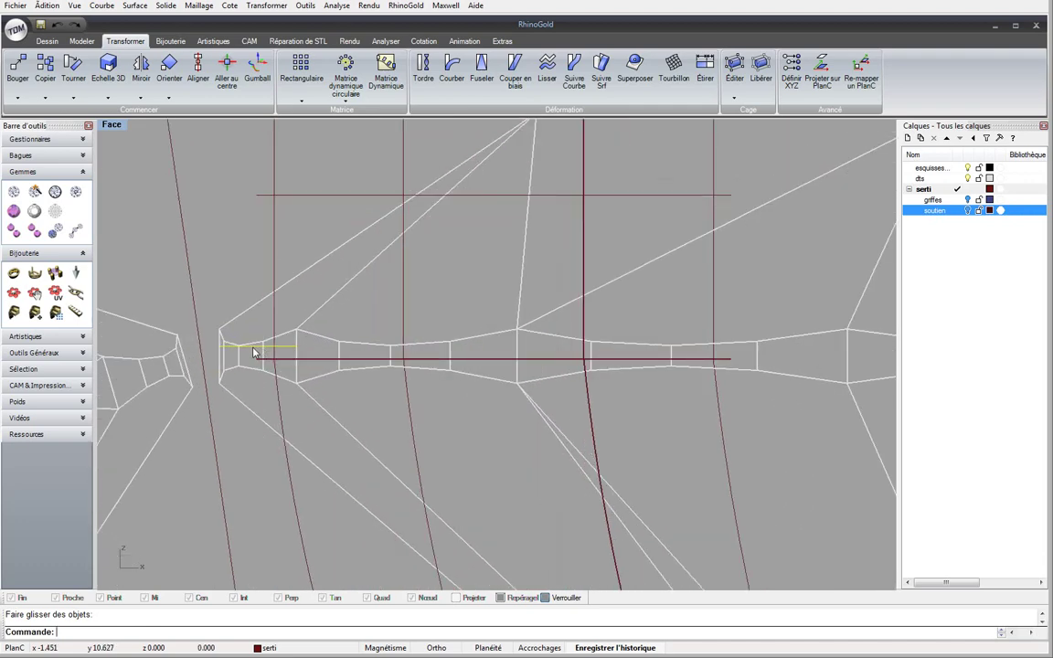
drag(254, 353, 255, 362)
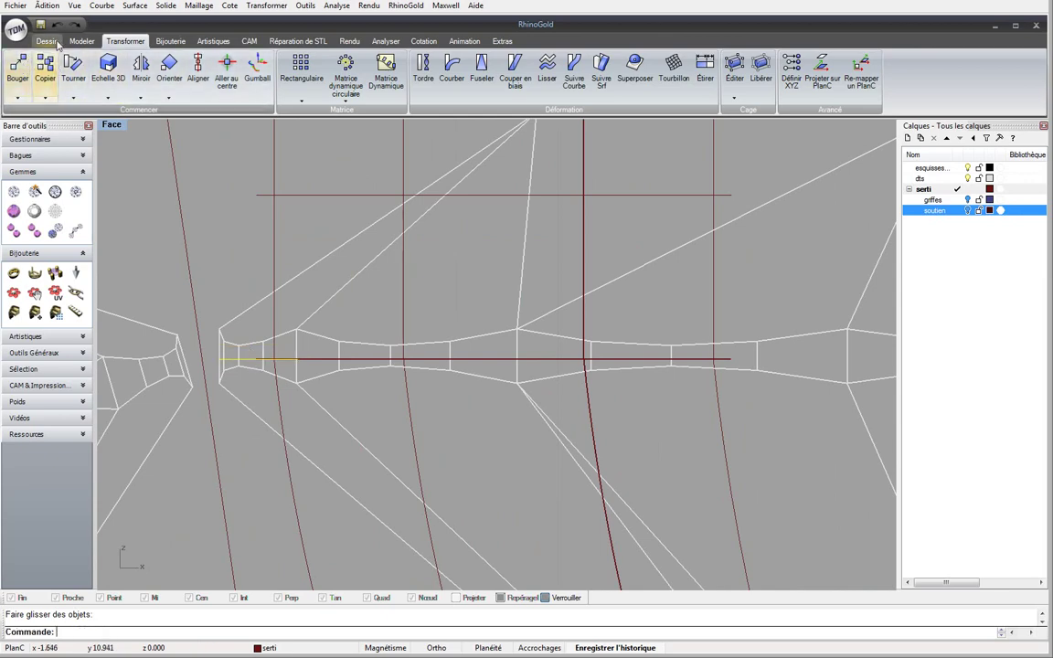
Draw a slanted line from the vertical axis above the girdle down to the short line's inner end, and select it
scroll(43, 80, up, 2)
click(17, 65)
scroll(561, 249, down, 5)
scroll(561, 253, up, 2)
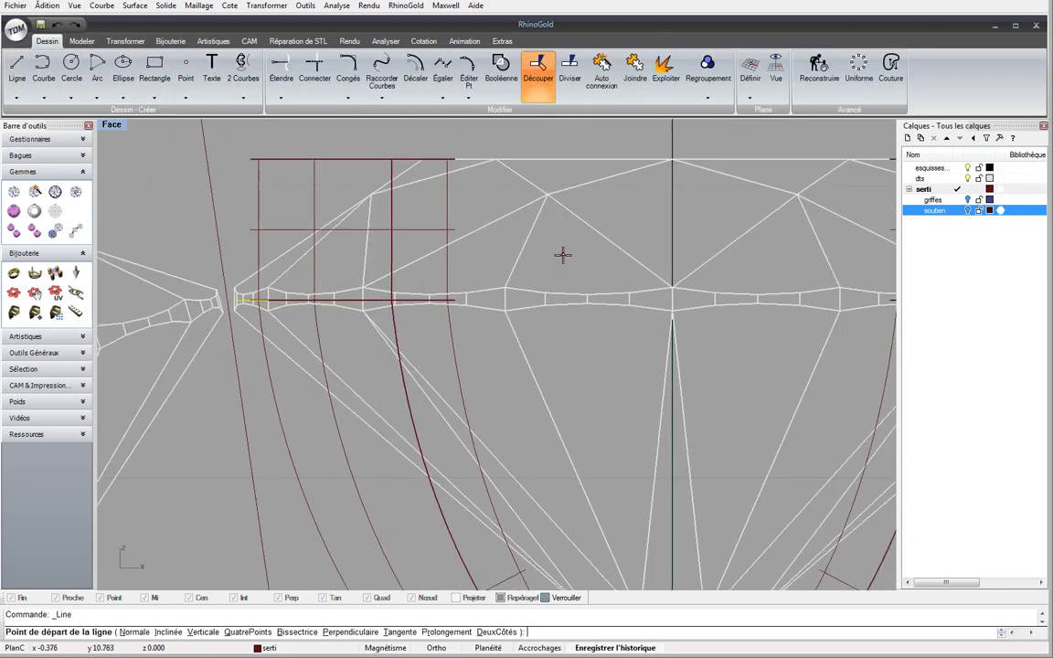
click(671, 210)
scroll(254, 308, up, 4)
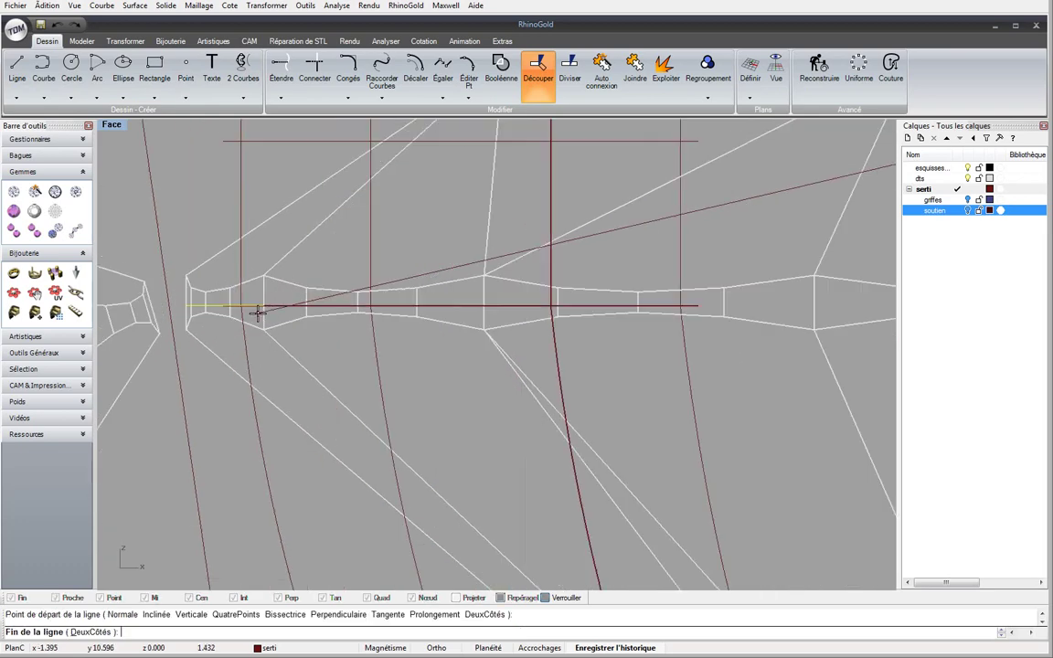
click(272, 302)
scroll(271, 305, down, 5)
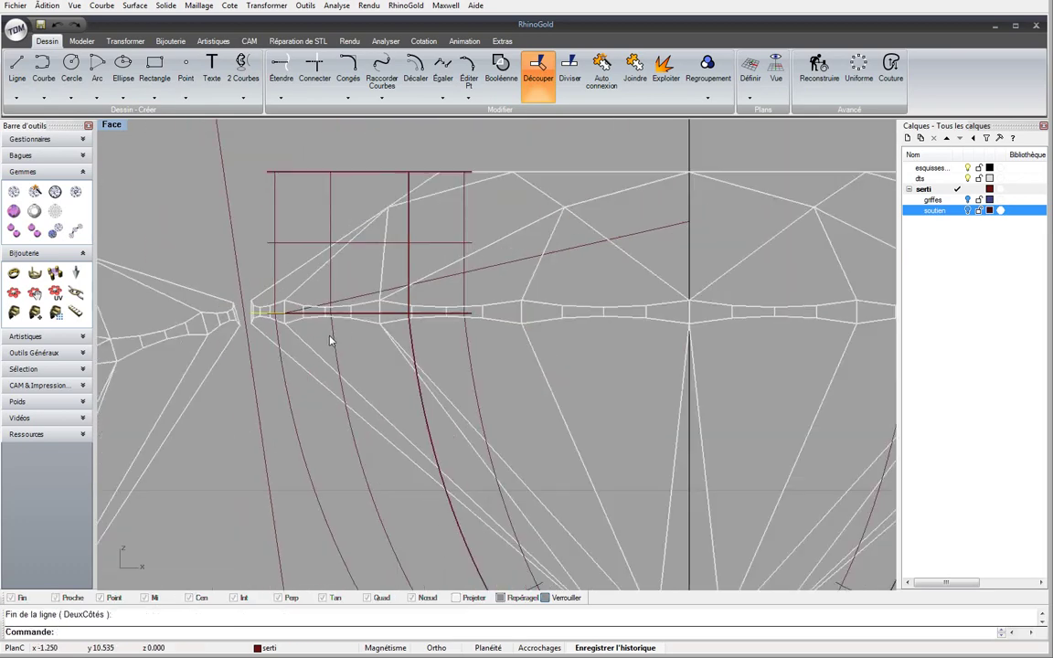
click(427, 295)
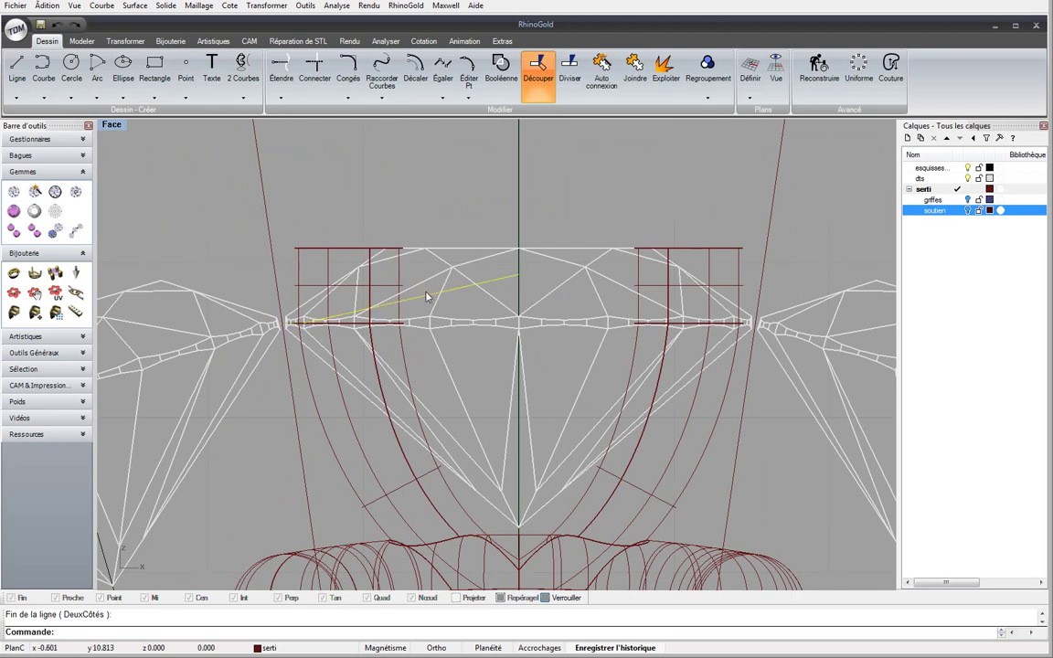
key(Return)
text(0)
key(Return)
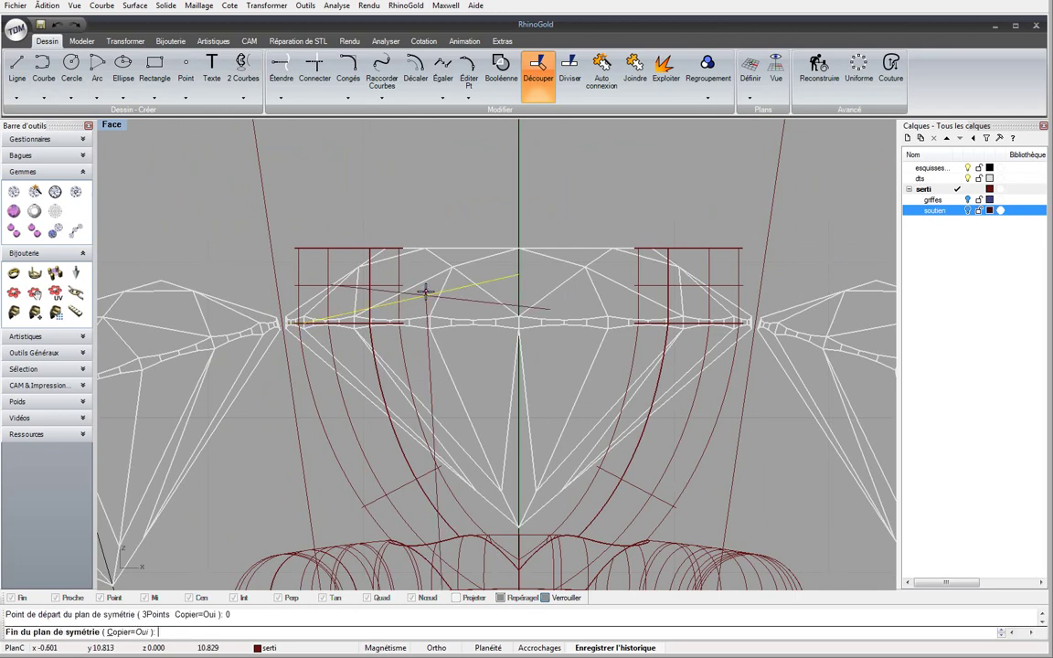
key(Escape)
Mirror the slanted line across the horizontal through its outer end and join both lines into one V-shaped profile
key(Return)
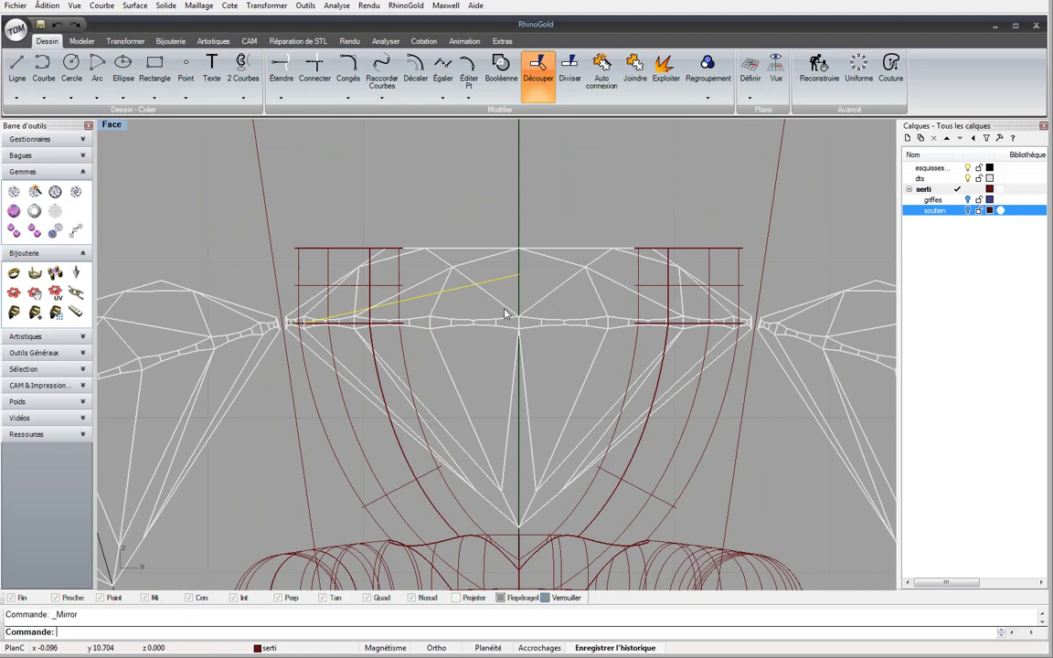
scroll(320, 321, up, 3)
scroll(310, 323, up, 6)
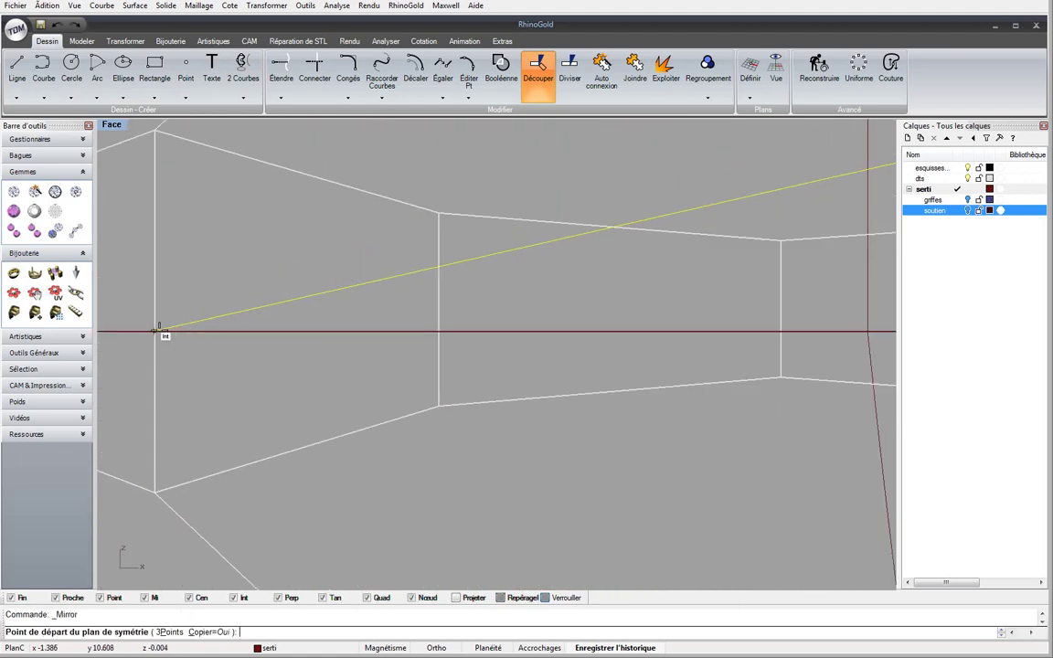
click(158, 329)
click(238, 343)
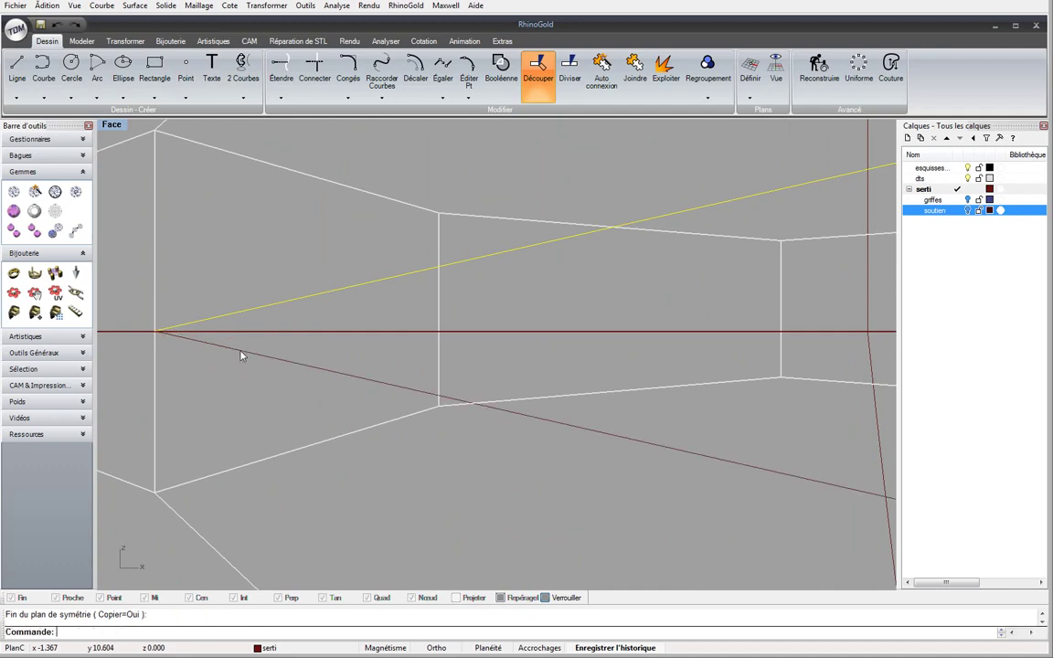
shift+click(240, 351)
key(ctrl+j)
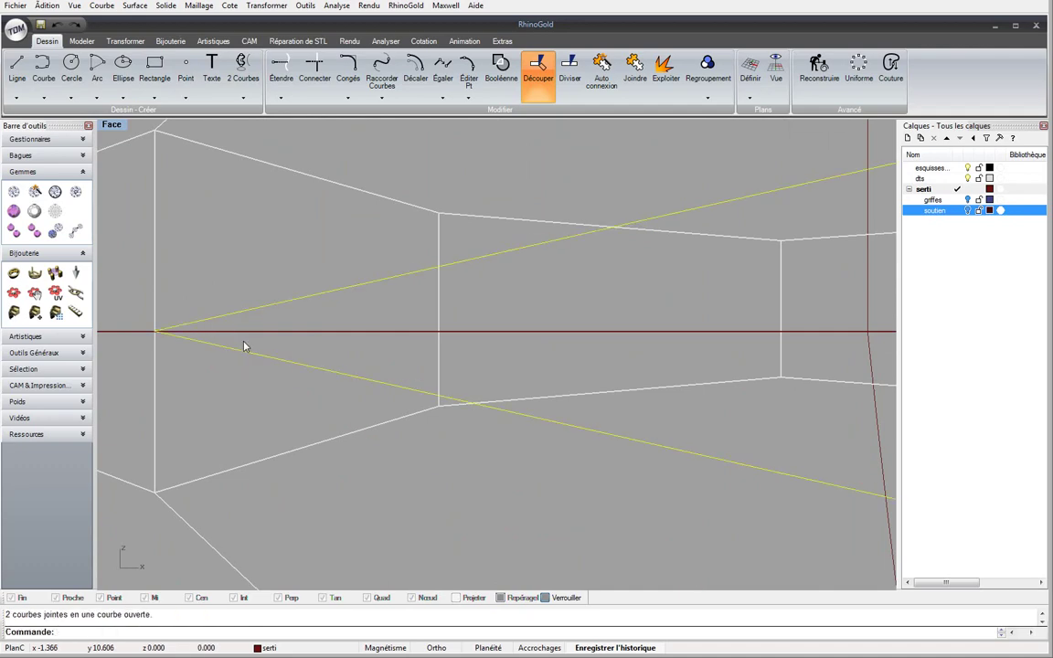
Revolve the V-shaped profile 360 degrees about the vertical axis through origin 0
scroll(331, 348, down, 6)
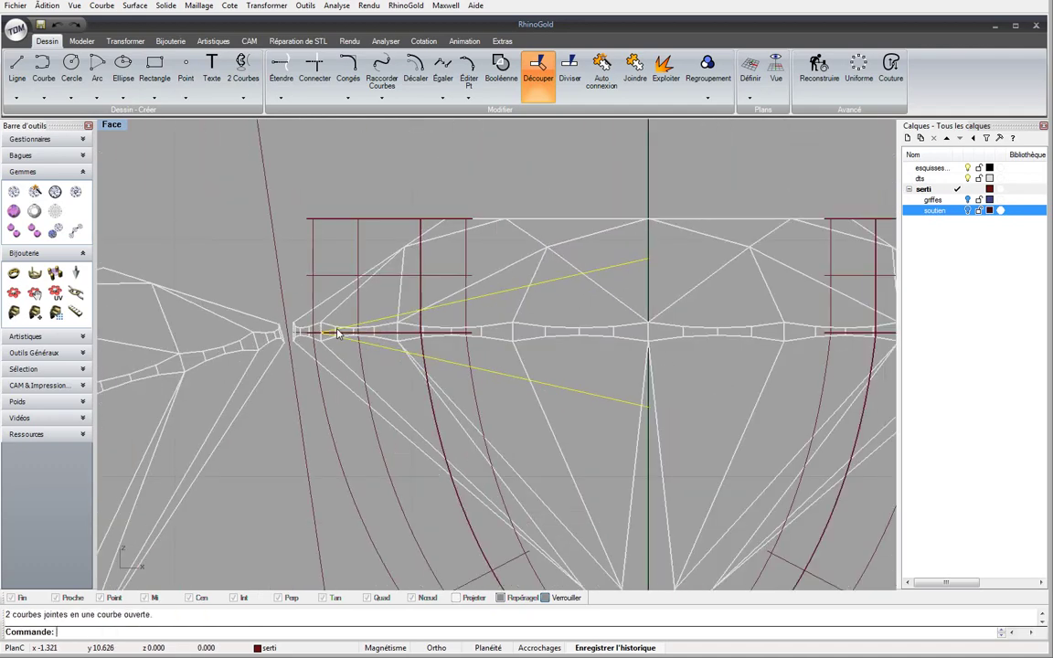
right_drag(402, 324, 370, 306)
click(81, 41)
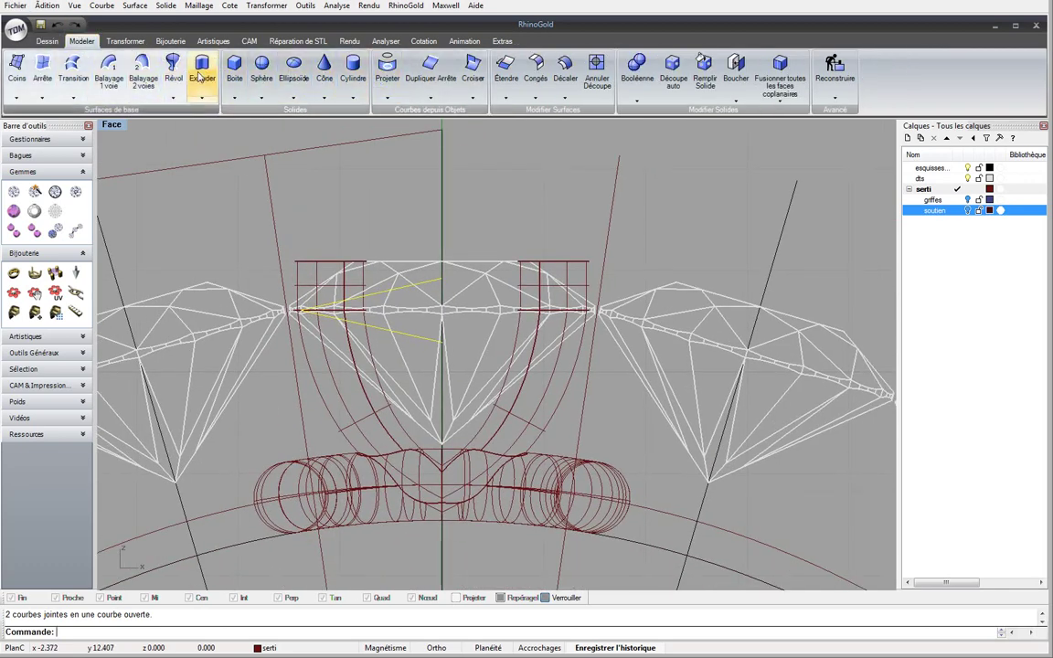
click(170, 79)
text(0)
key(Return)
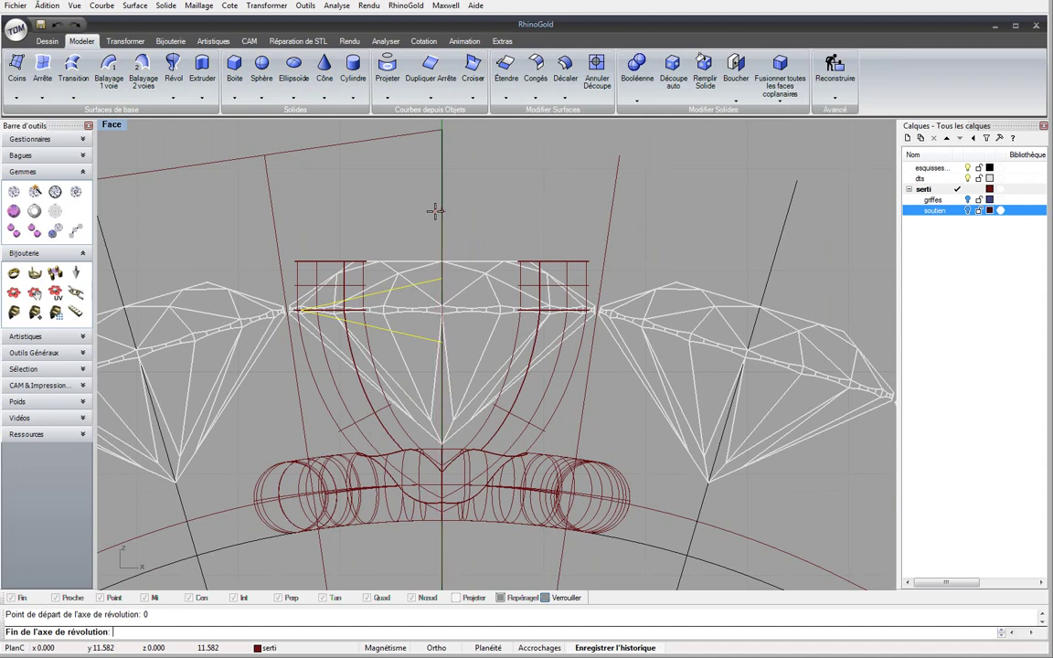
click(435, 211)
key(Return)
key(Return)
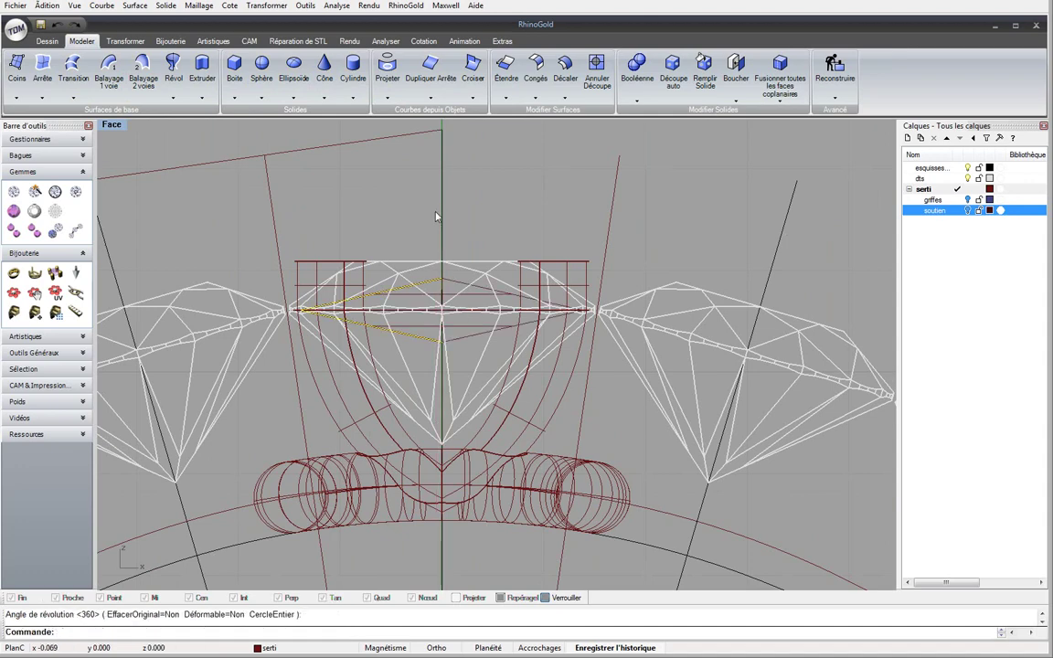
Hide the dts stone layer in the maximised perspective view to expose the setting and the revolved surface
double_click(121, 127)
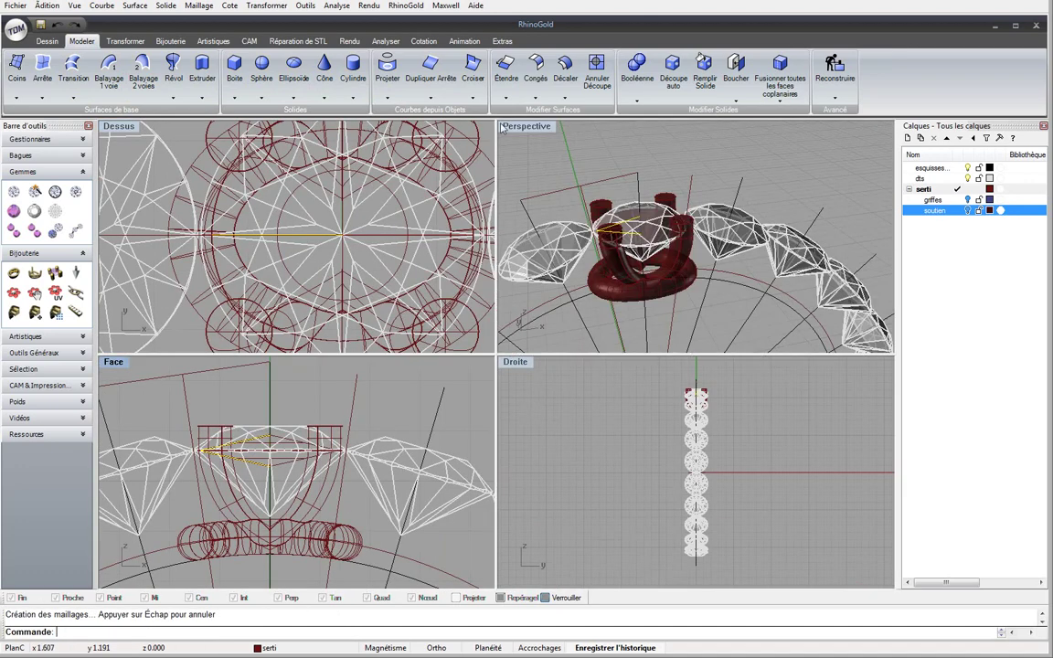
double_click(520, 128)
right_drag(560, 158, 775, 154)
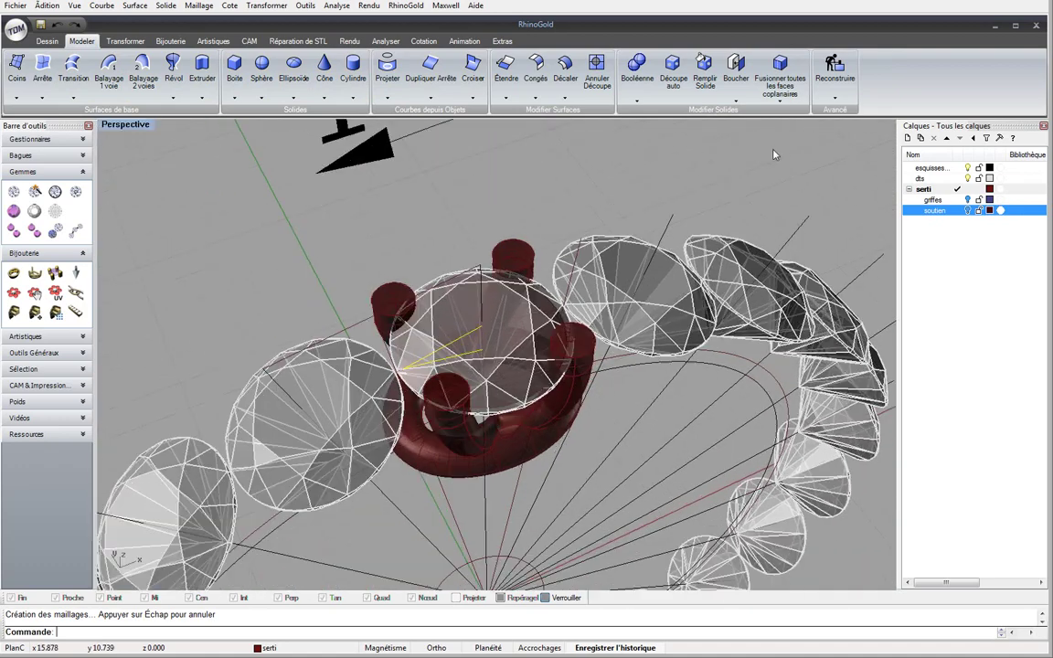
click(967, 178)
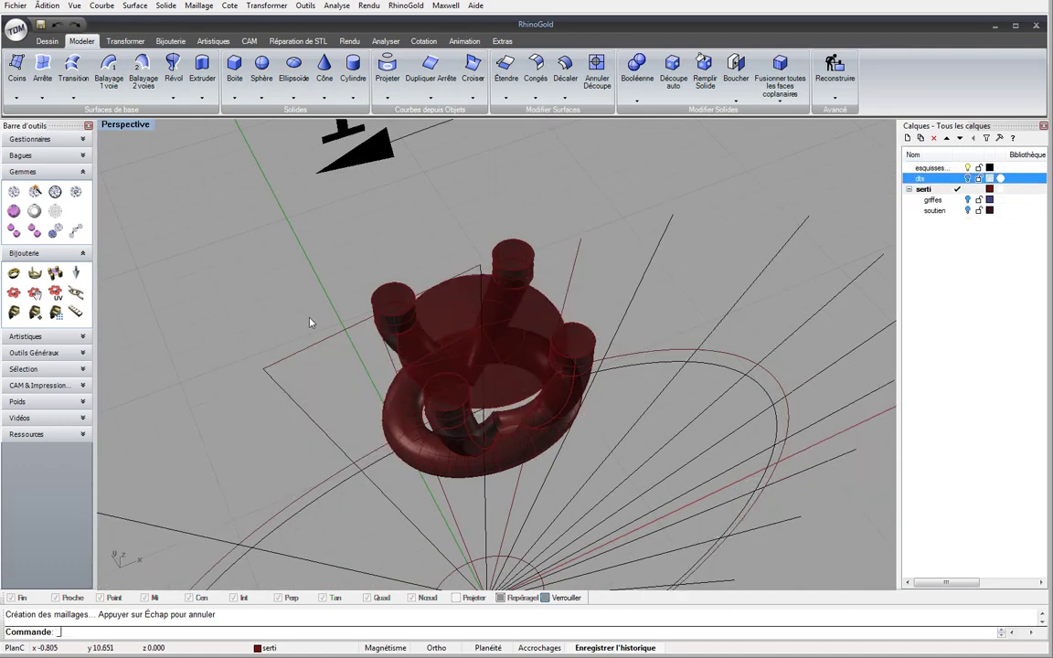
text(_Boolean2Objects)
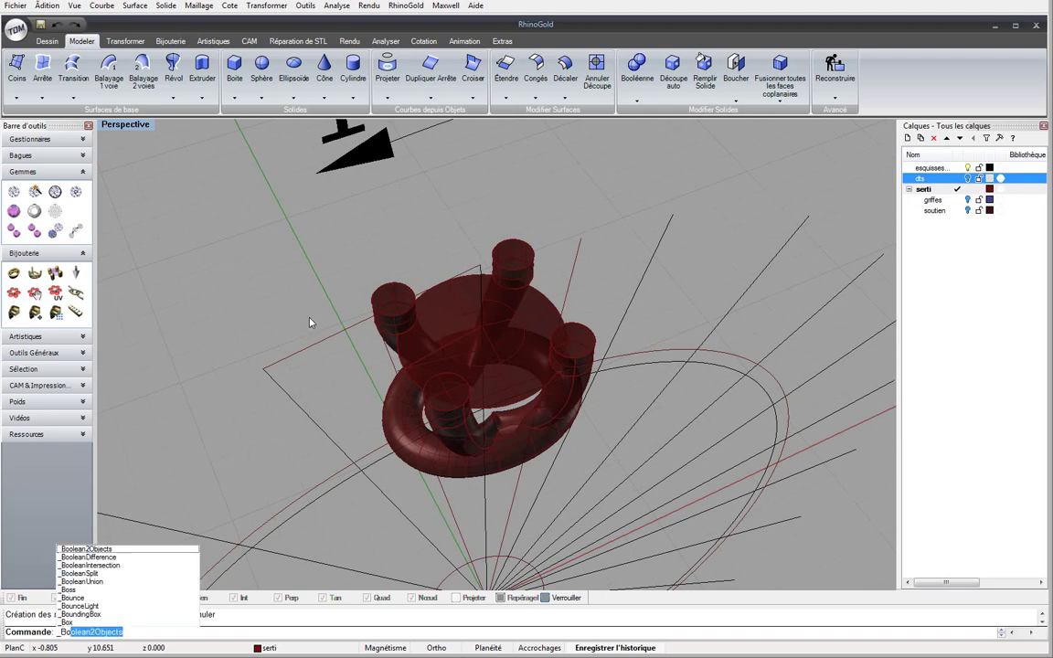
key(Return)
click(388, 311)
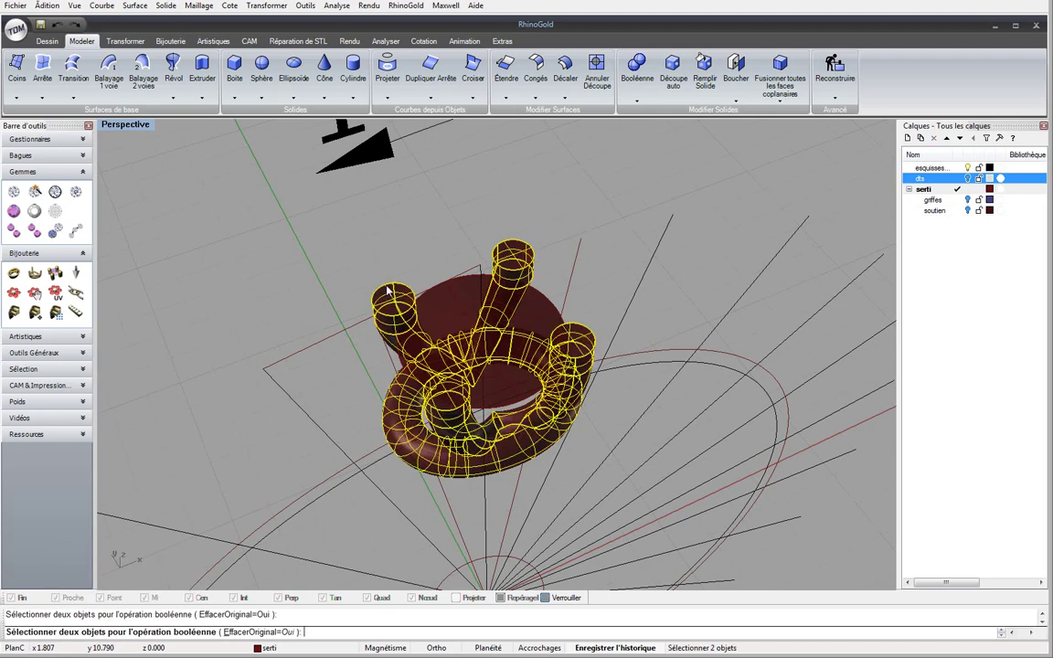
click(438, 298)
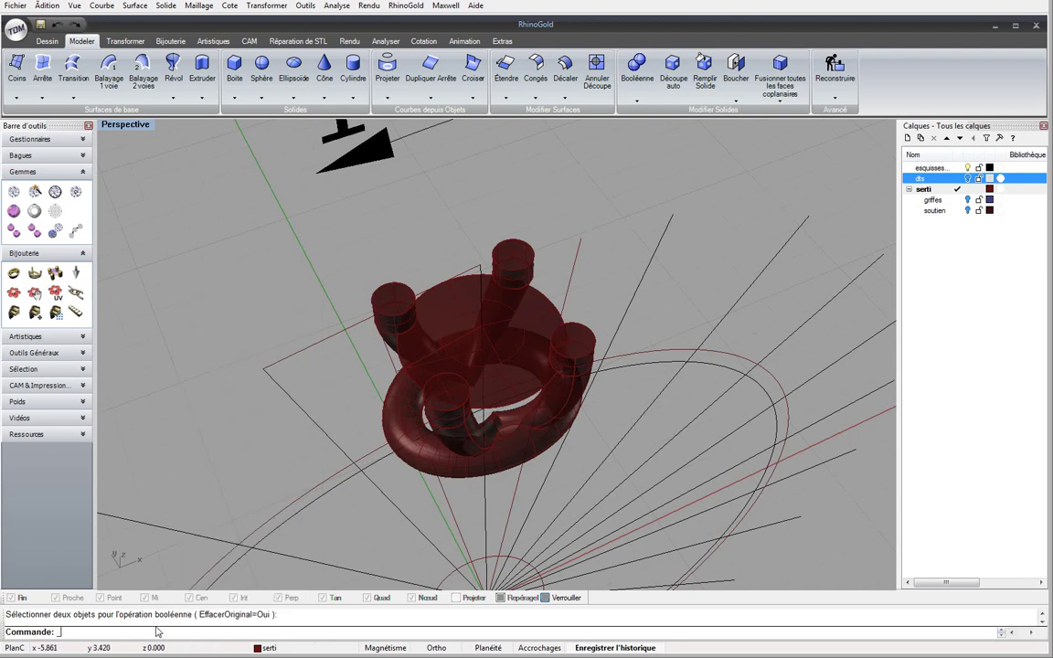
Subtract the revolved V-shaped body from the four-prong setting with BooleanDifference and inspect the notched prongs
text(_BooleanDifference)
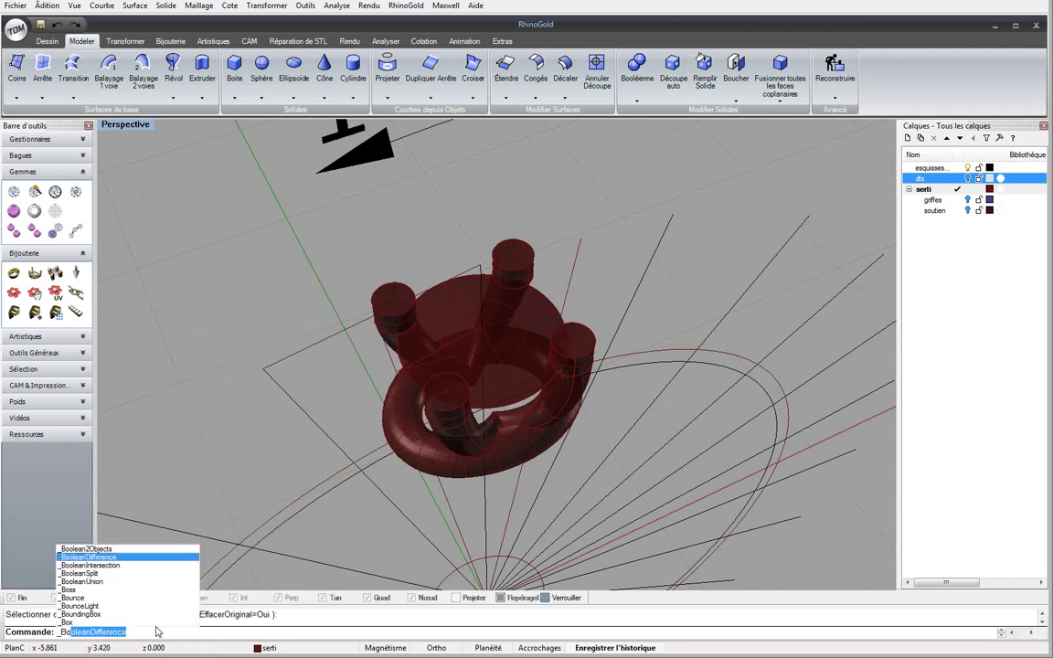
key(Down)
key(Return)
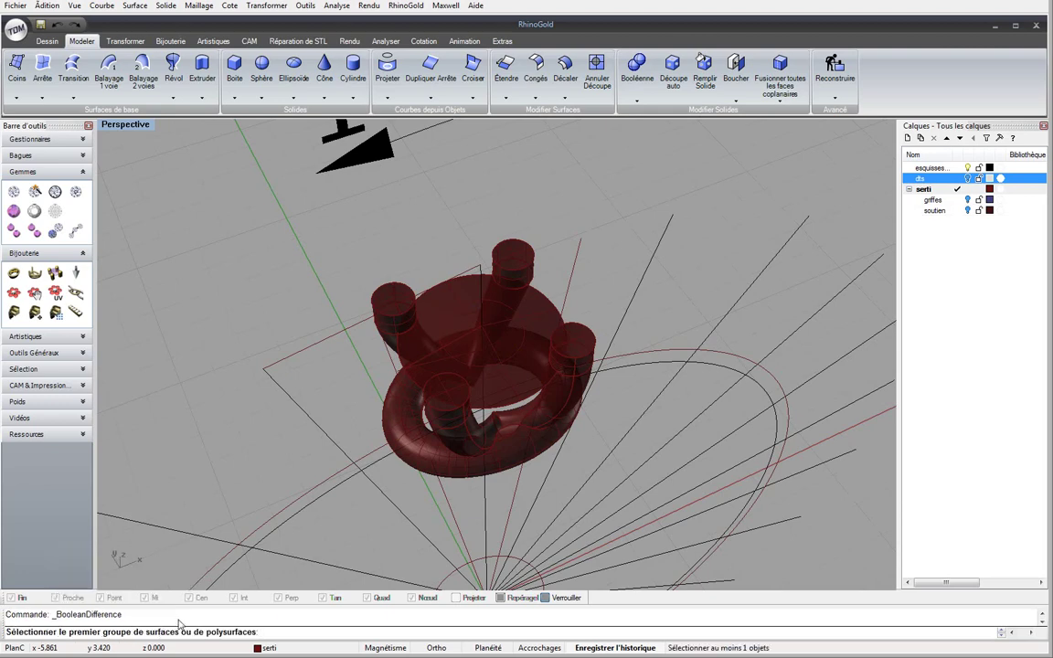
click(391, 274)
key(Return)
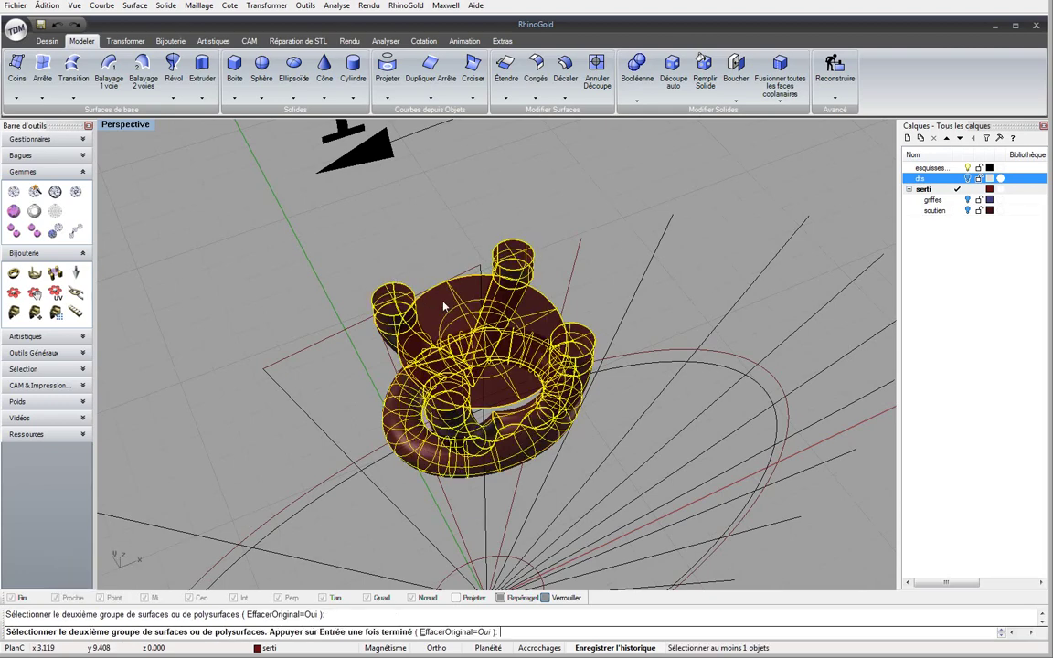
click(440, 302)
key(Return)
right_drag(439, 301, 423, 325)
scroll(423, 324, up, 5)
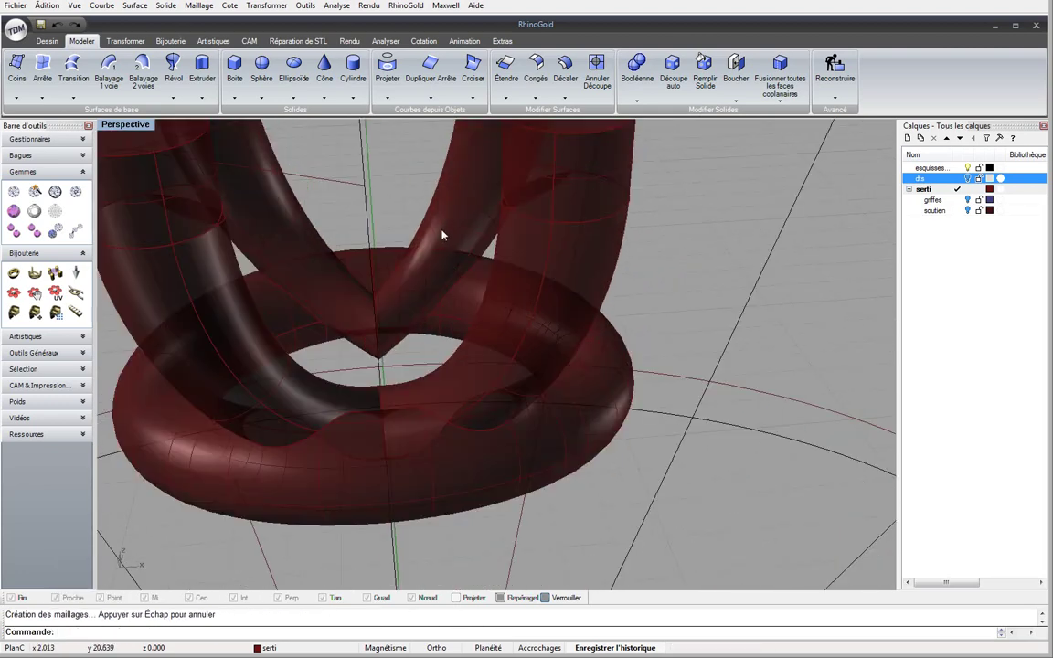
scroll(510, 243, down, 10)
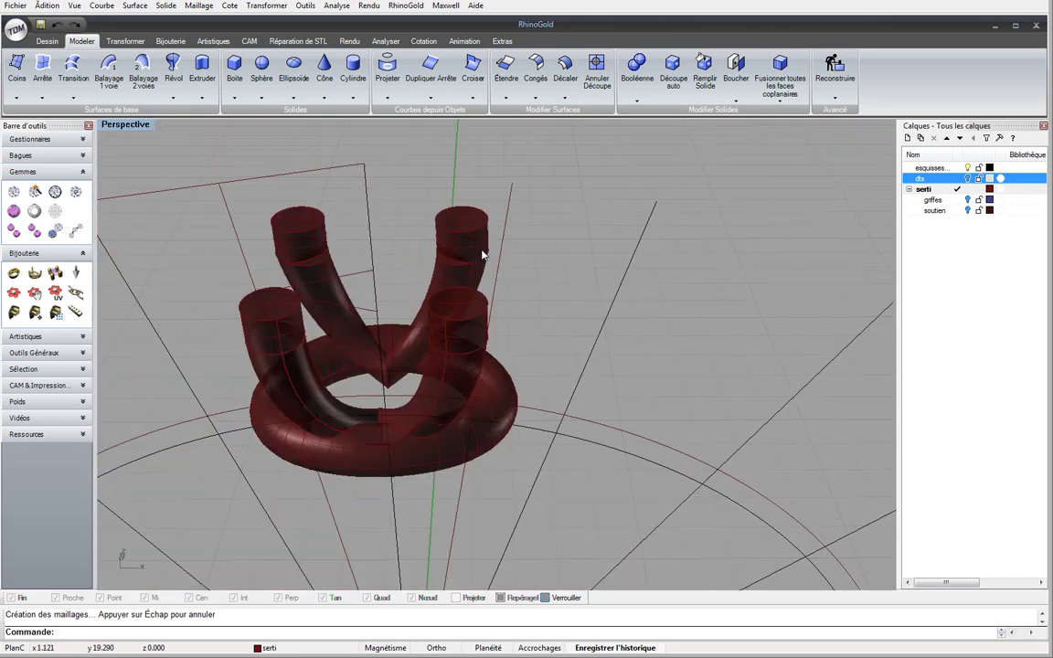
Trim both outer ends of the setting's base ring in the front view, using the two oblique lines beside the setting as cutters
double_click(137, 125)
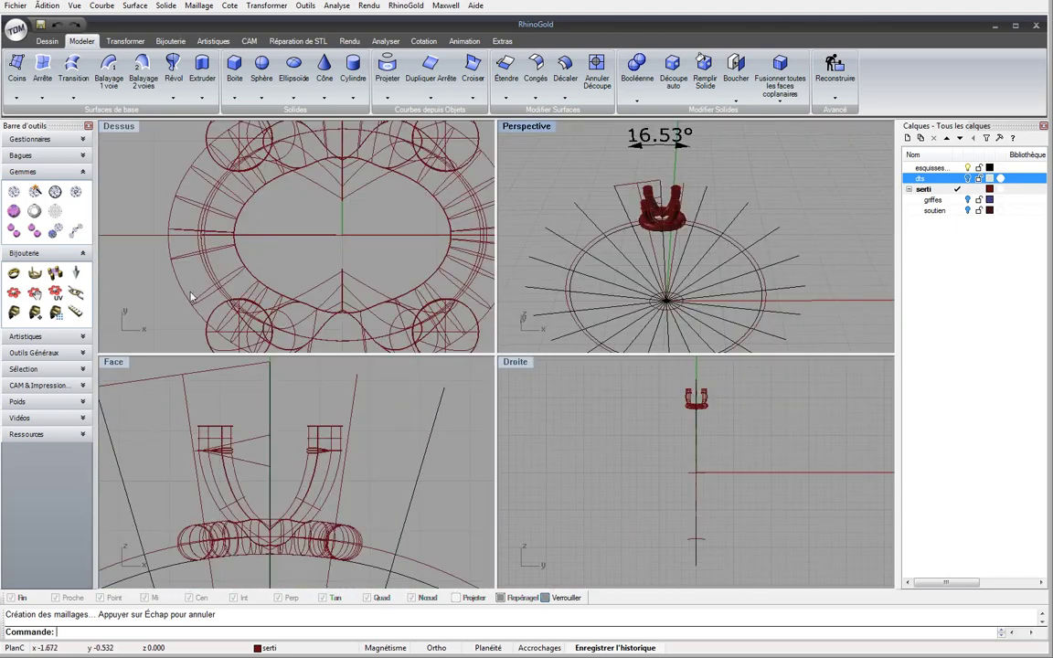
double_click(114, 362)
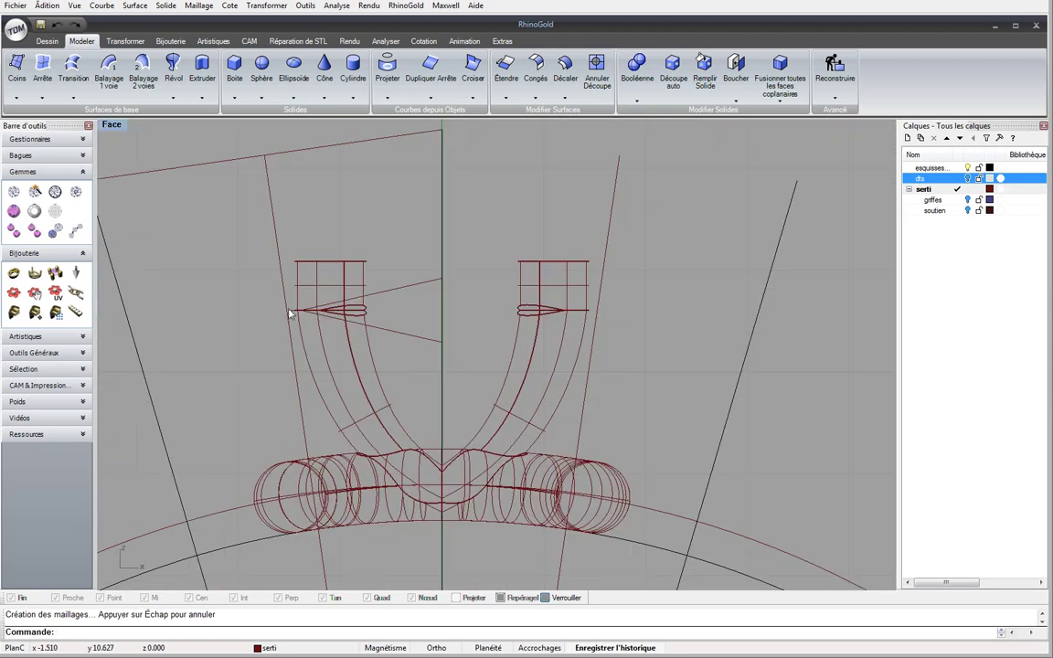
click(282, 275)
shift+click(603, 290)
scroll(384, 265, down, 2)
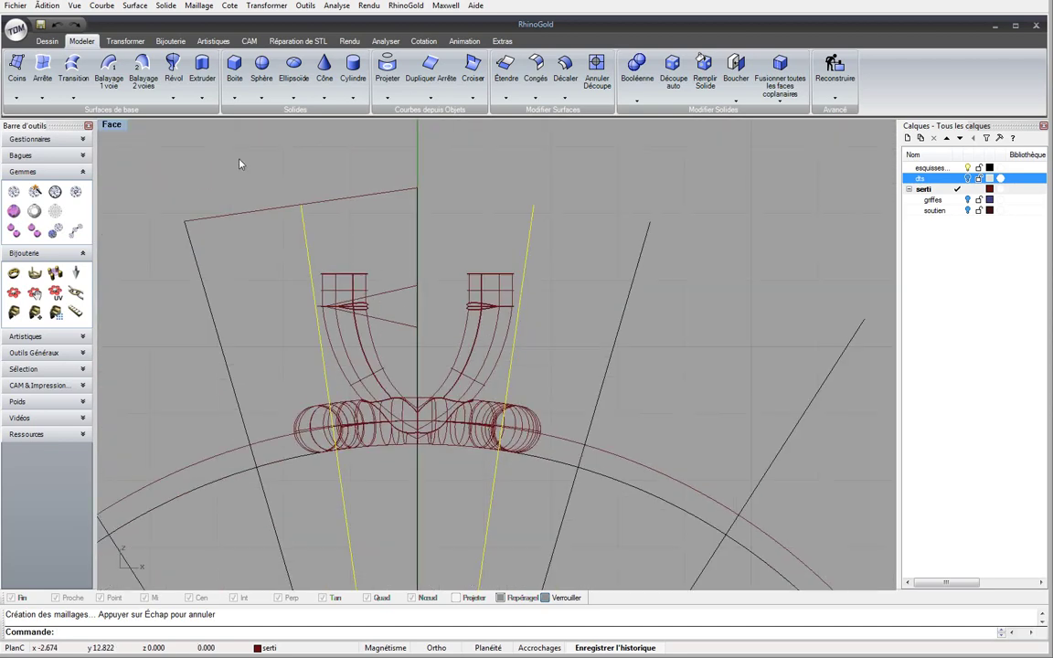
click(46, 42)
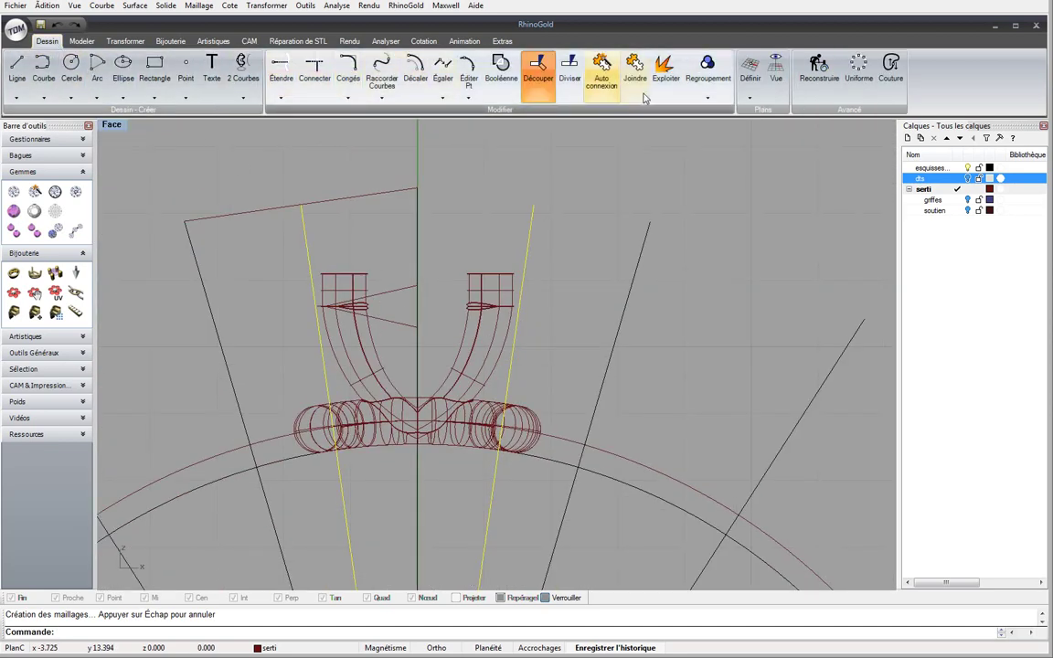
click(537, 71)
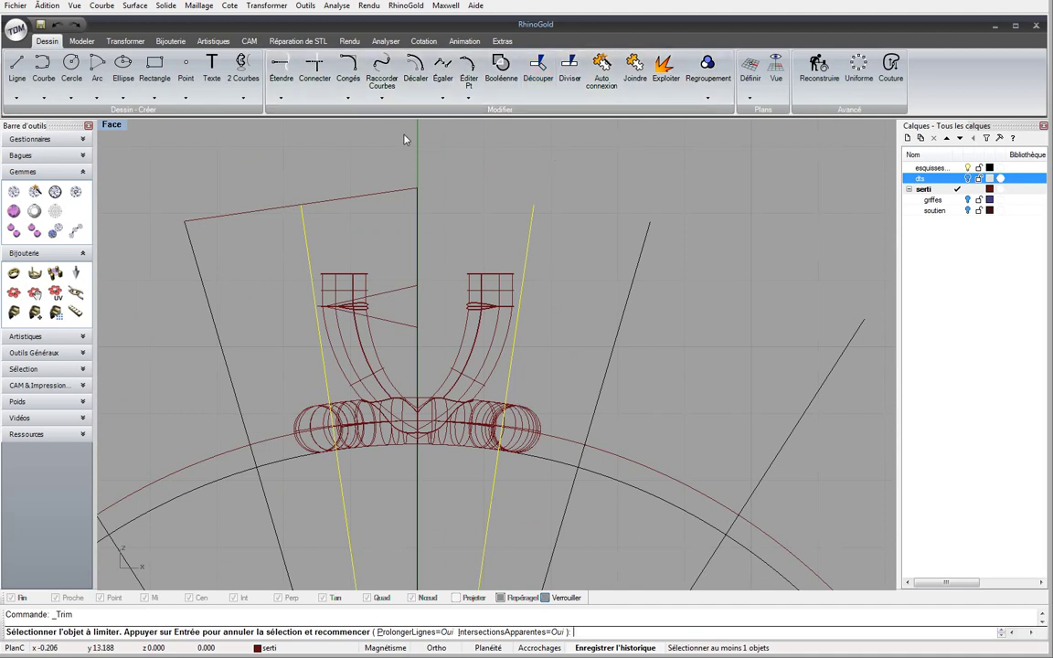
click(516, 421)
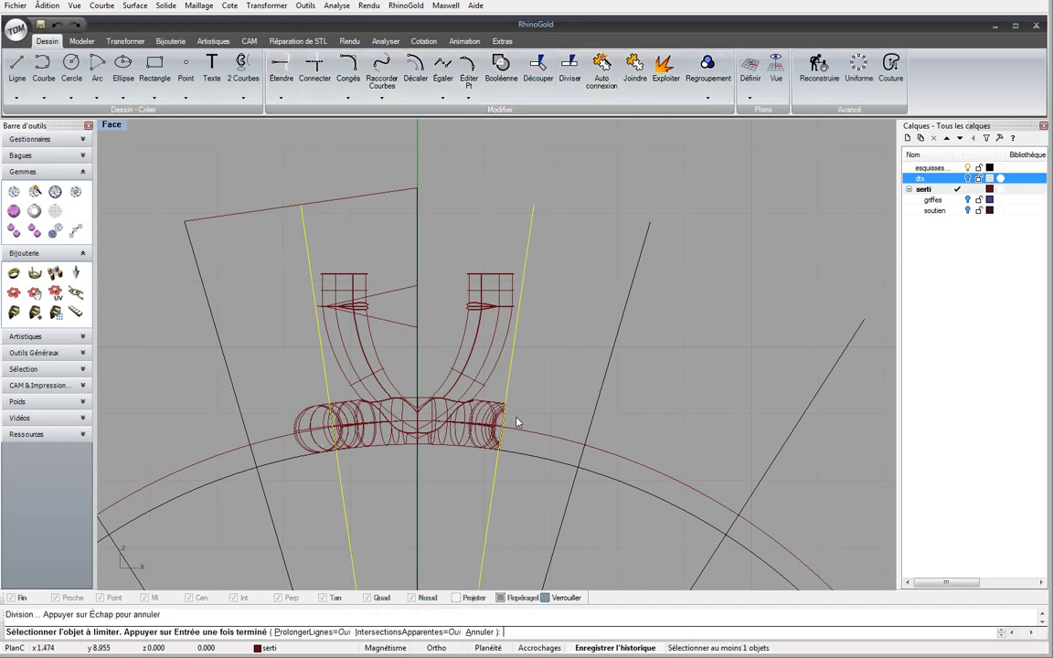
click(313, 422)
key(Return)
Try a polar array of the trimmed four-prong setting around the ring, centred on origin 0 and filling 360 degrees
click(354, 375)
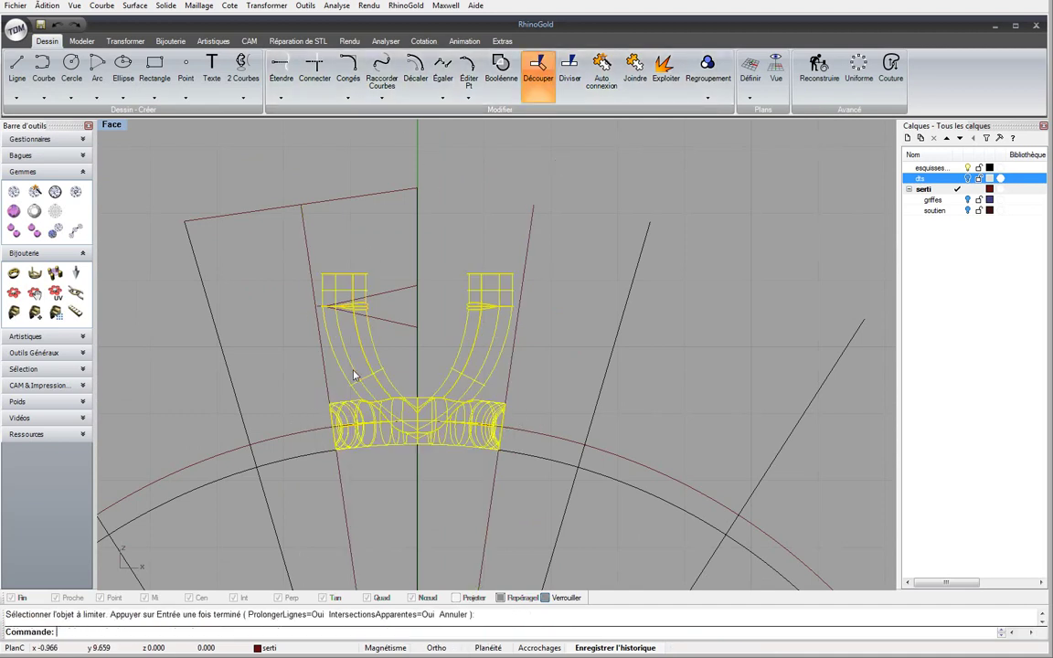
scroll(360, 380, down, 5)
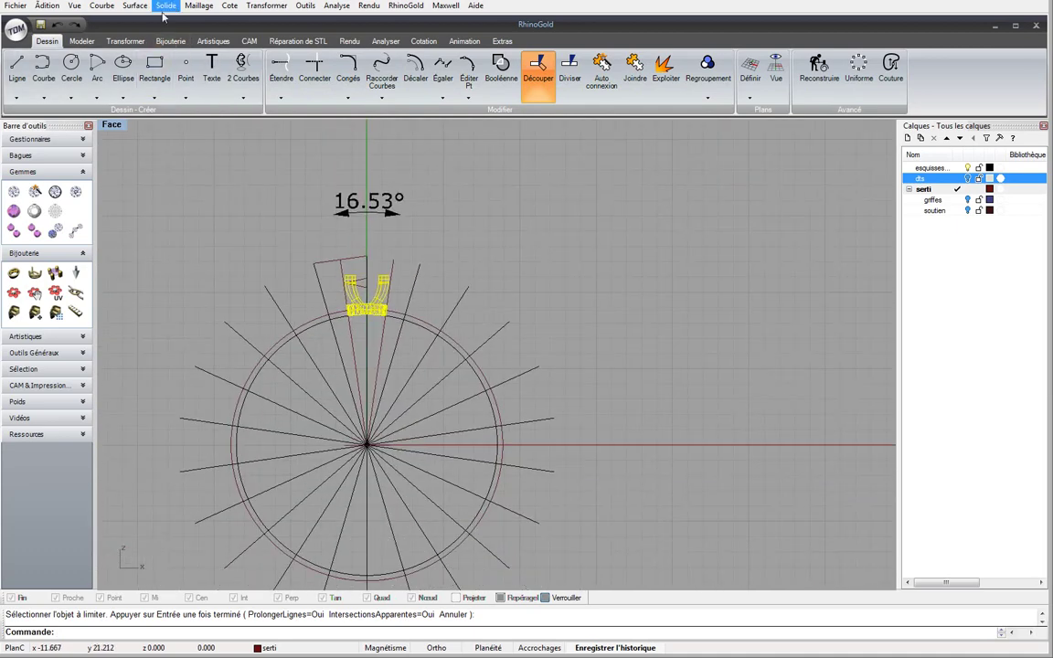
click(137, 41)
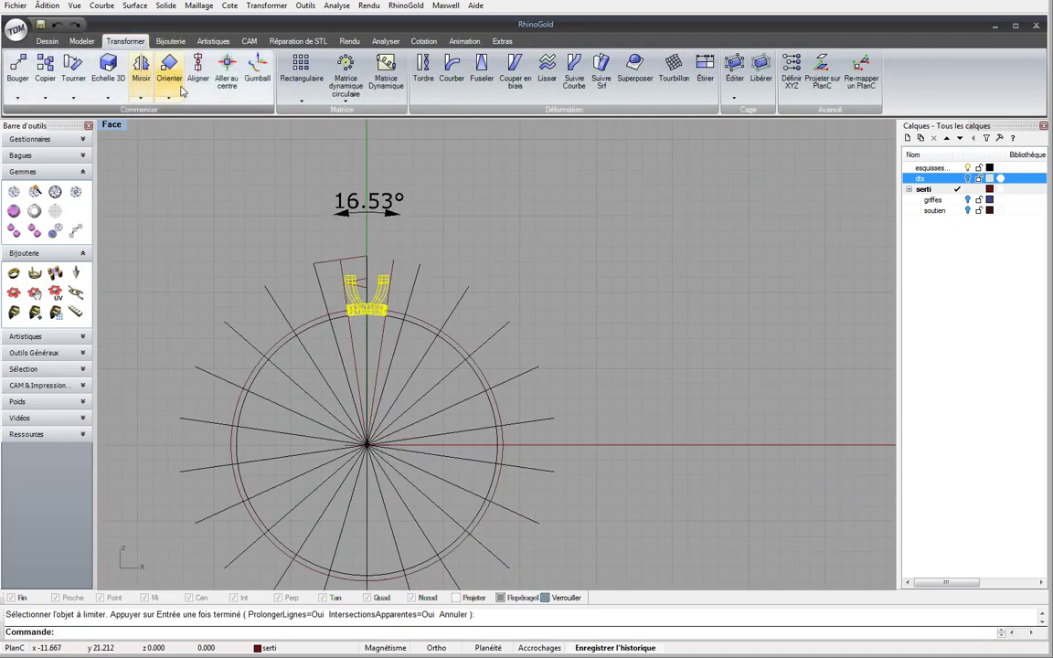
click(345, 81)
click(159, 176)
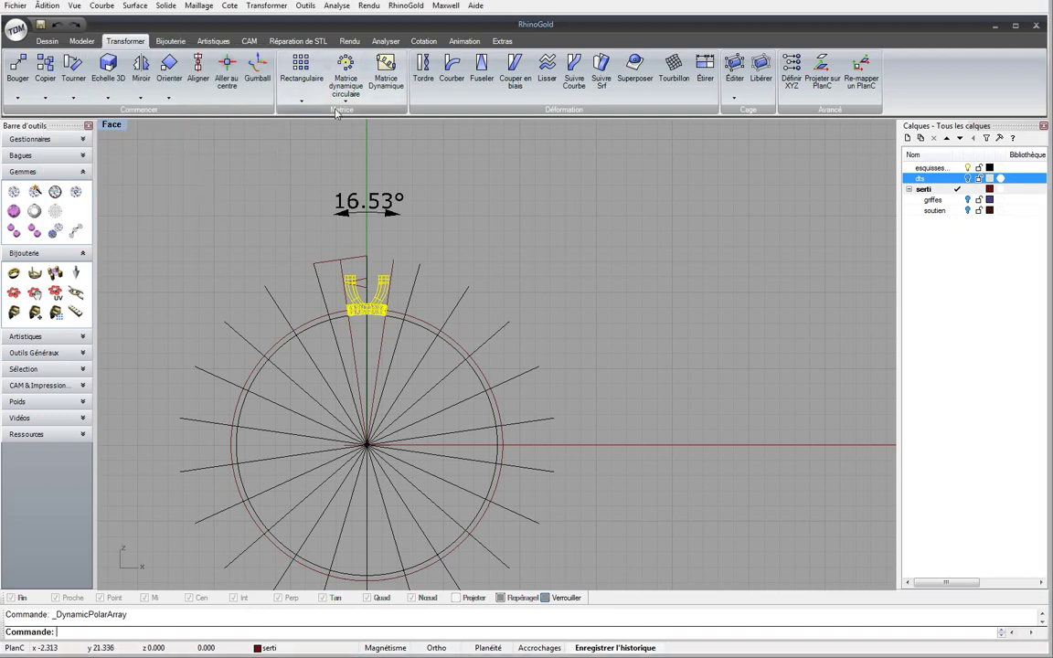
click(345, 101)
click(349, 110)
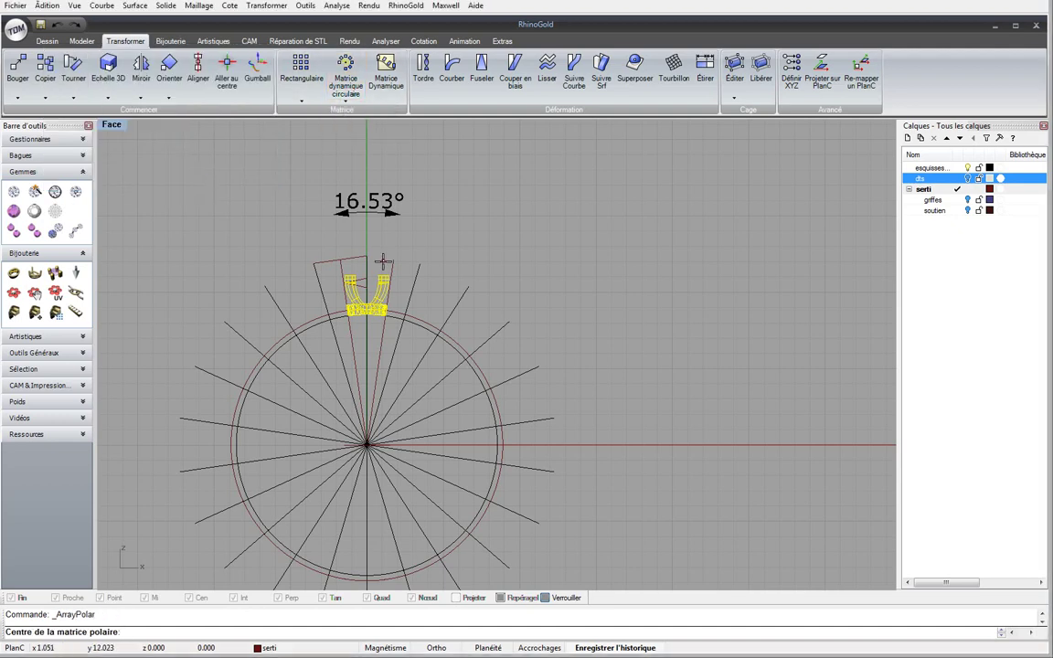
text(0)
key(Return)
key(Return)
key(Return)
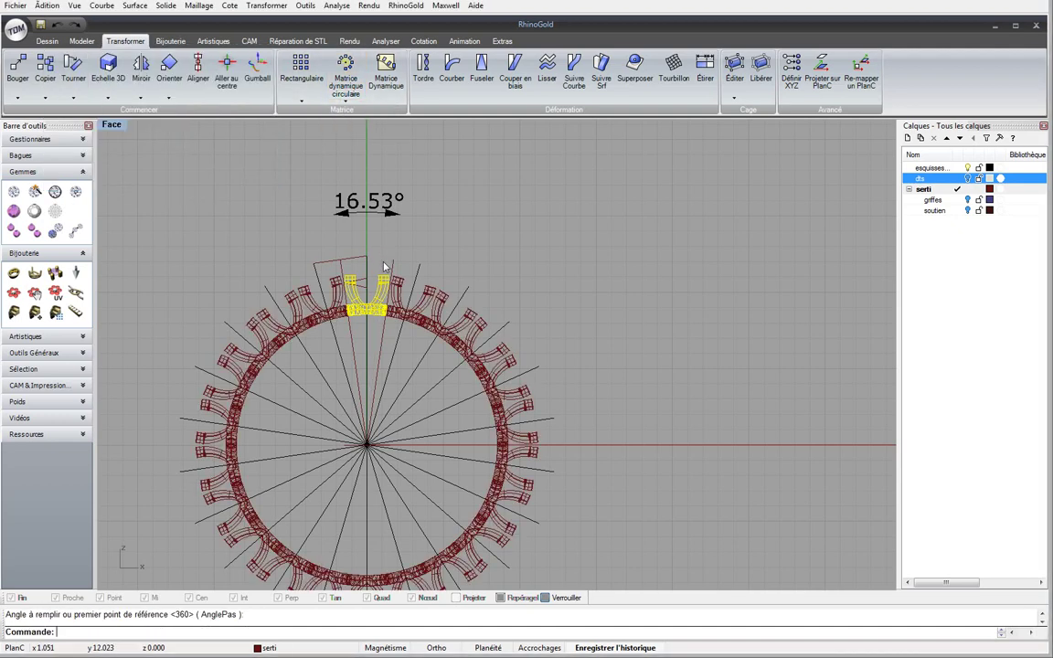
click(425, 232)
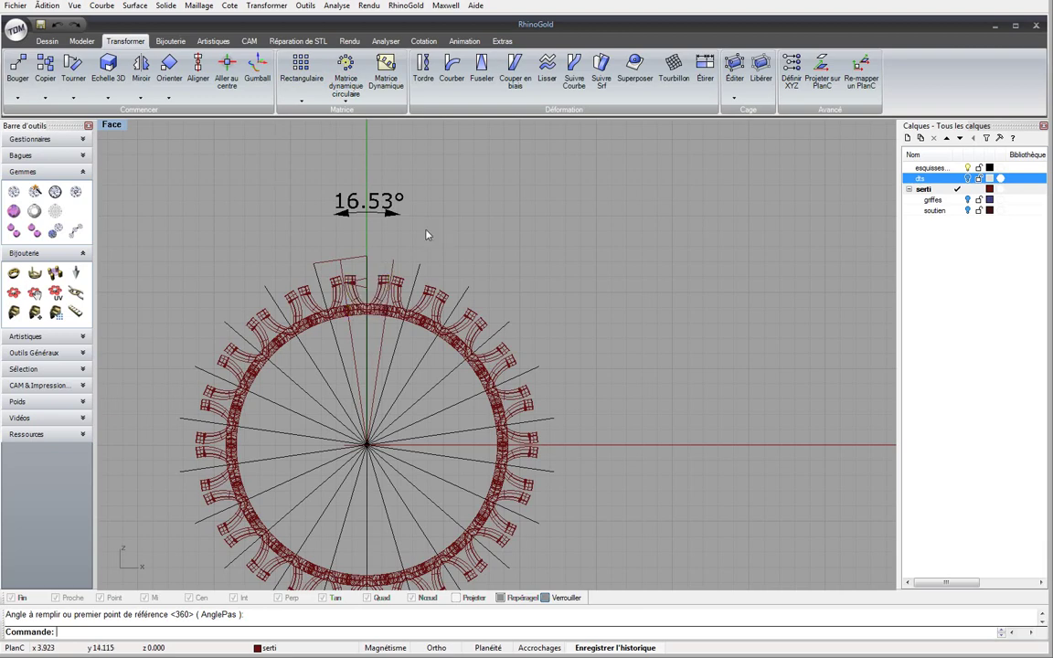
Inspect the arrayed settings in the maximised perspective view and undo the dts layer visibility change and the polar array
double_click(119, 127)
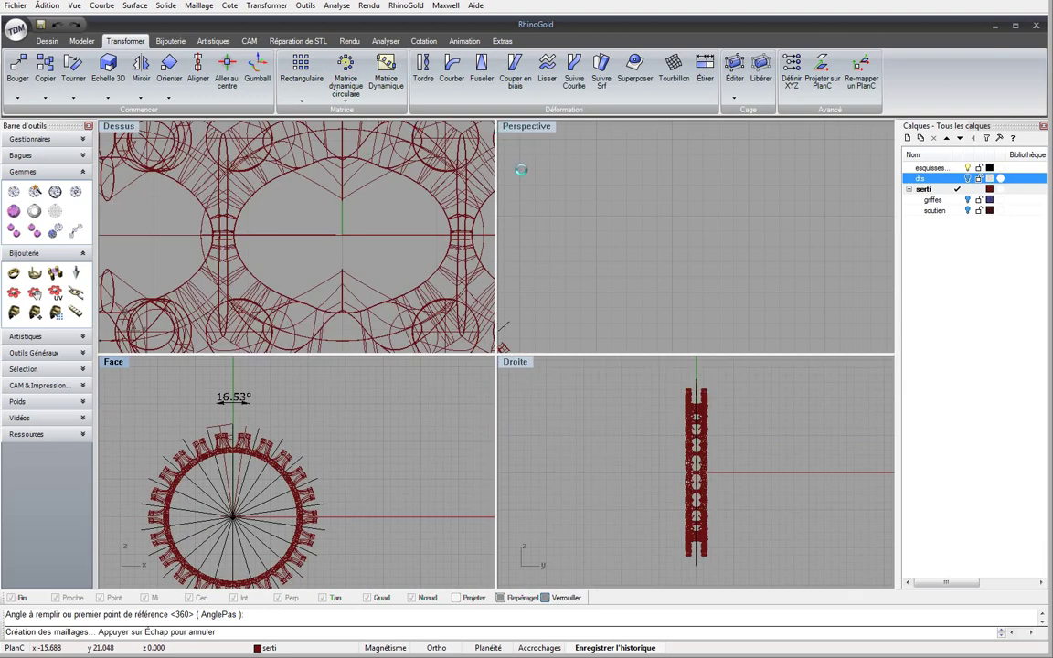
double_click(530, 127)
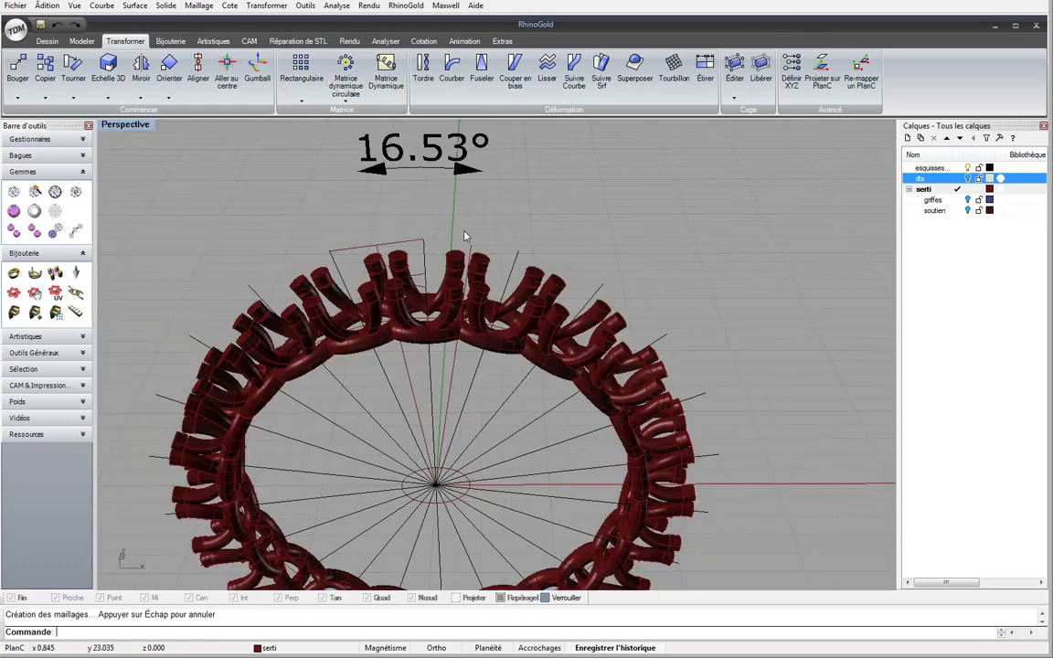
right_drag(413, 210, 606, 254)
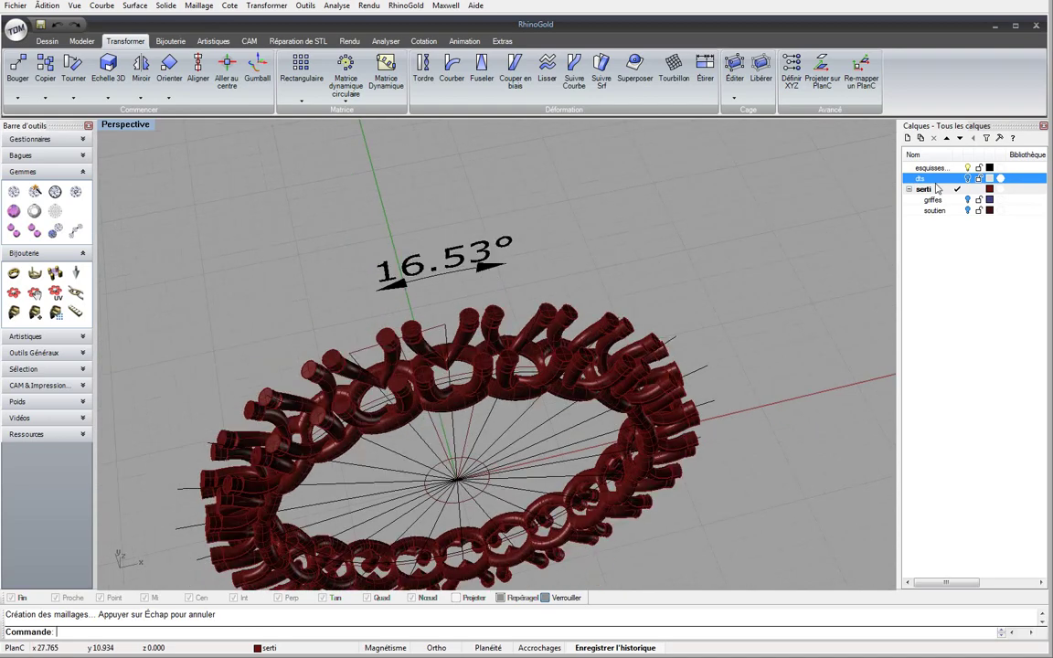
click(968, 179)
right_drag(499, 369, 424, 279)
key(ctrl+z)
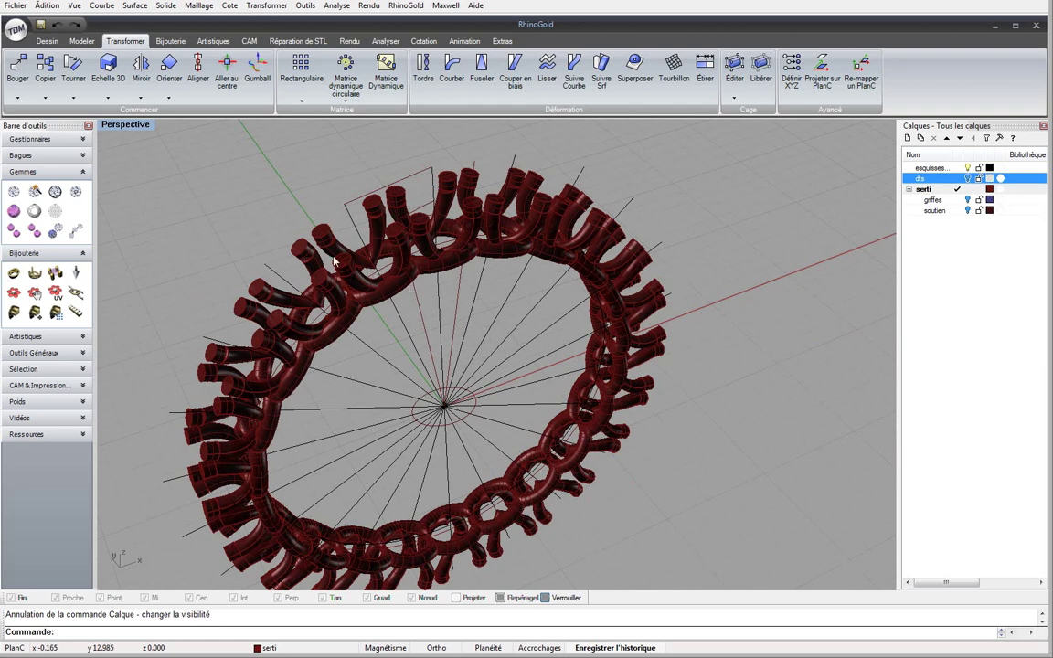
key(ctrl+z)
Return to the four-view layout and show the dts stone layer
double_click(127, 125)
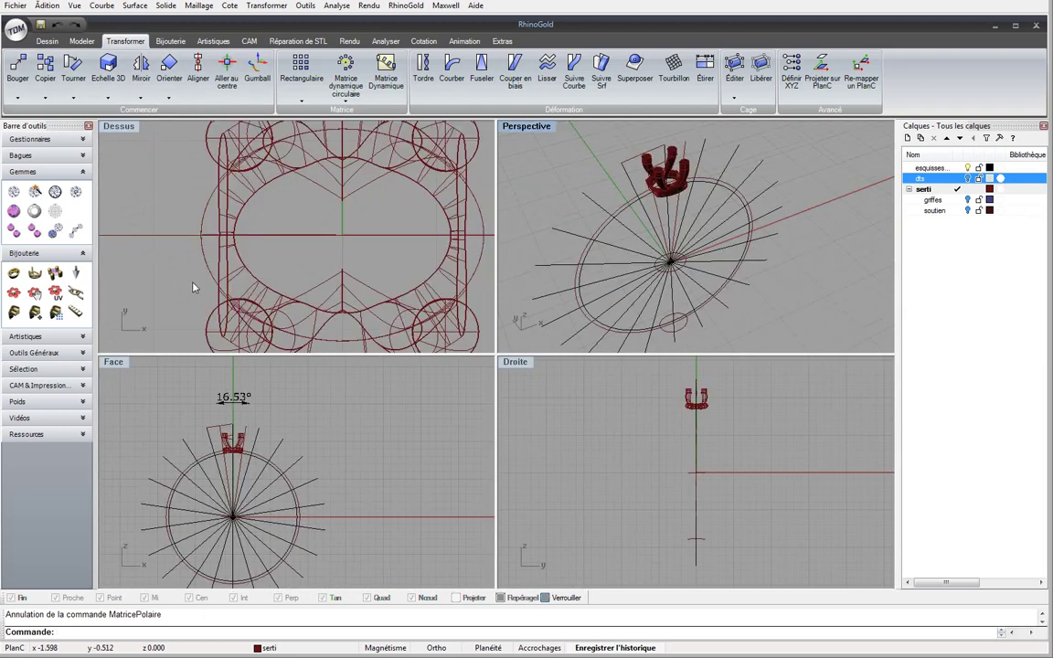
scroll(223, 232, down, 3)
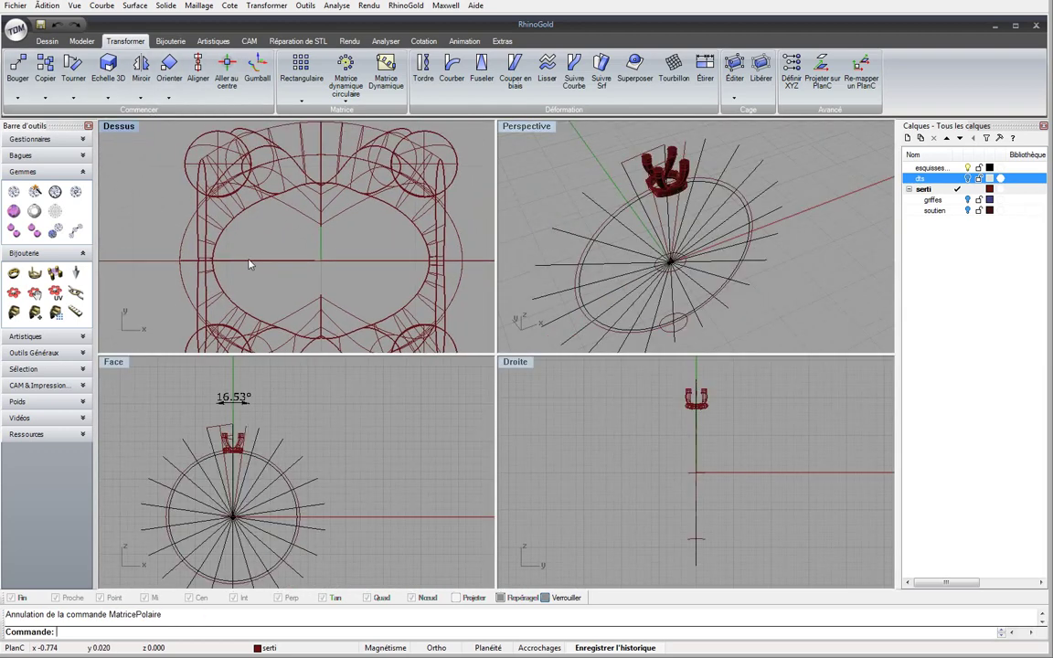
click(968, 179)
Draw a circle in the top view centred on origin 0, with a radius of about 1.5 mm reaching the central stone's edge
click(50, 42)
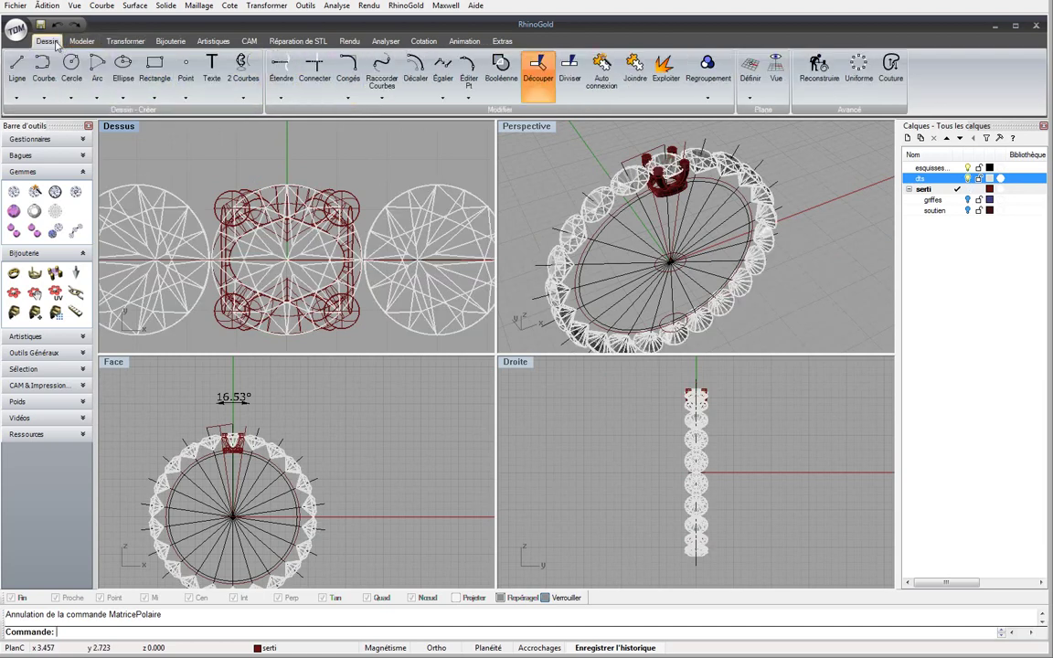
click(72, 66)
scroll(217, 211, up, 2)
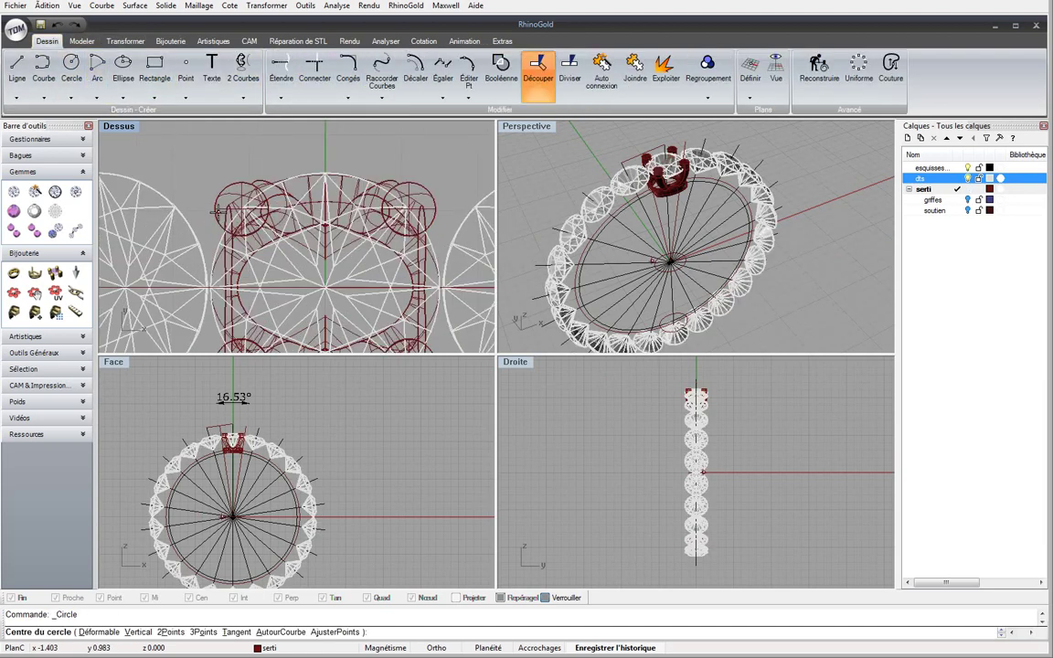
text(0)
key(Return)
scroll(291, 155, up, 2)
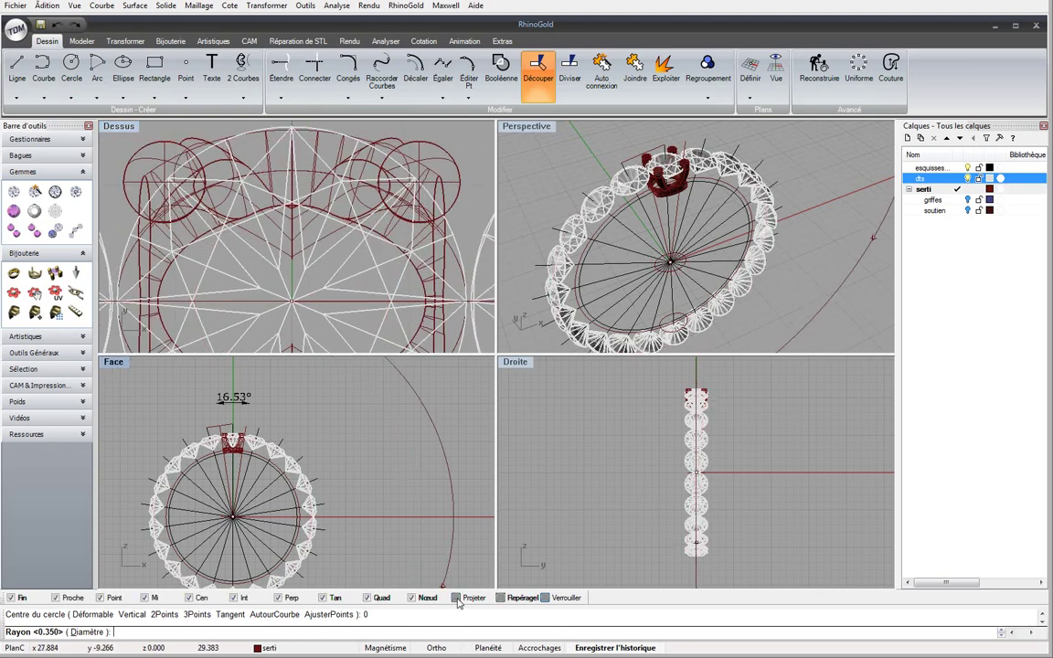
click(294, 128)
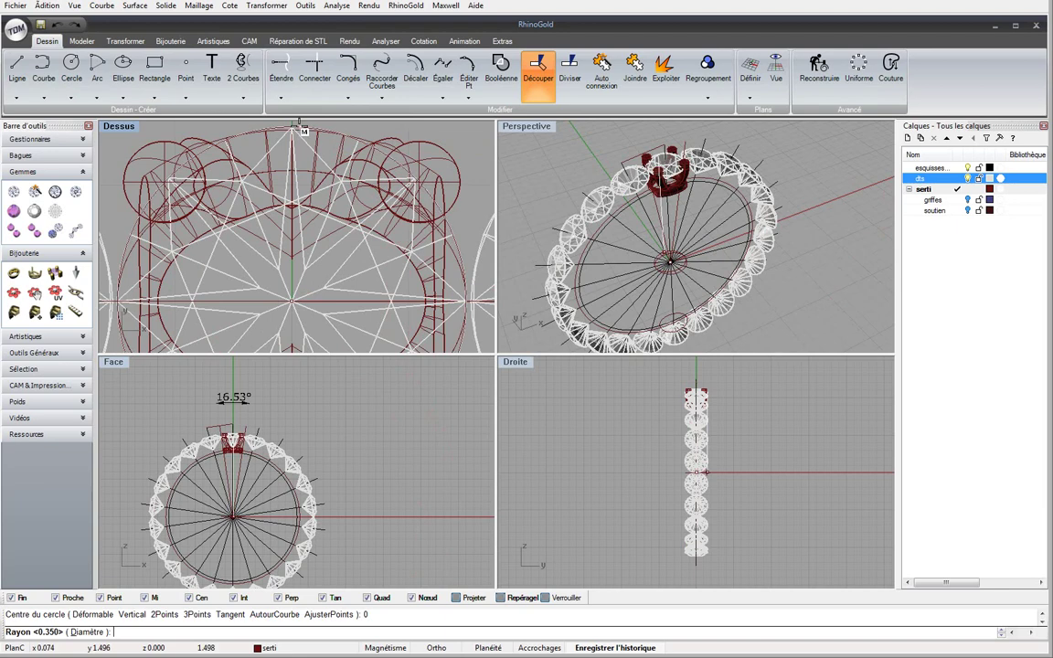
click(298, 127)
Scale the new circle in 2D about origin 0 by a factor of 0.9
click(334, 159)
scroll(319, 173, down, 5)
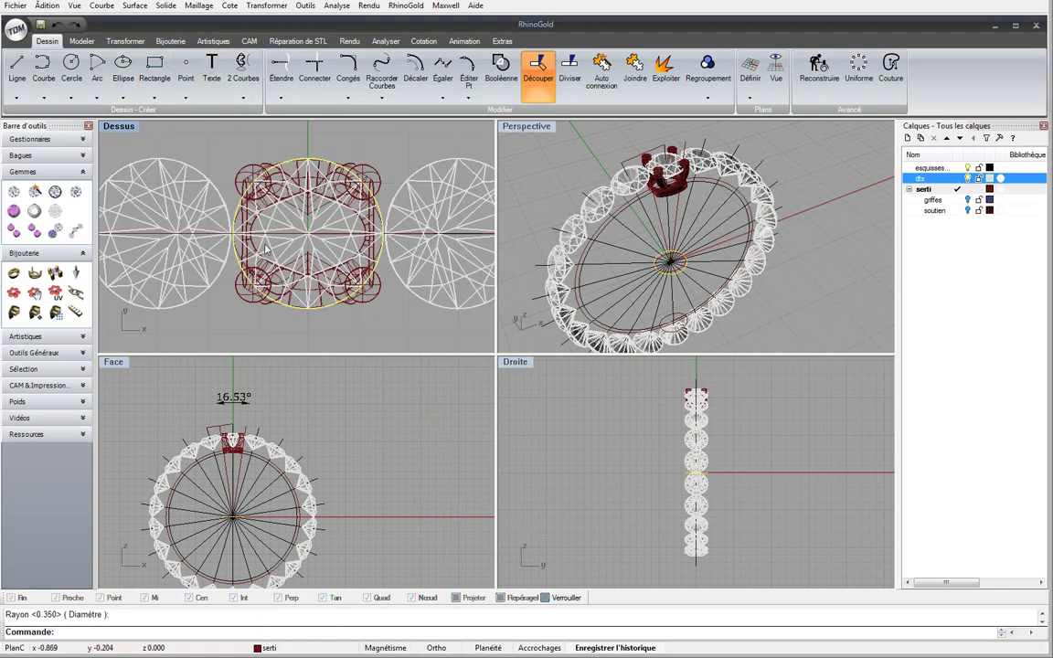
click(125, 41)
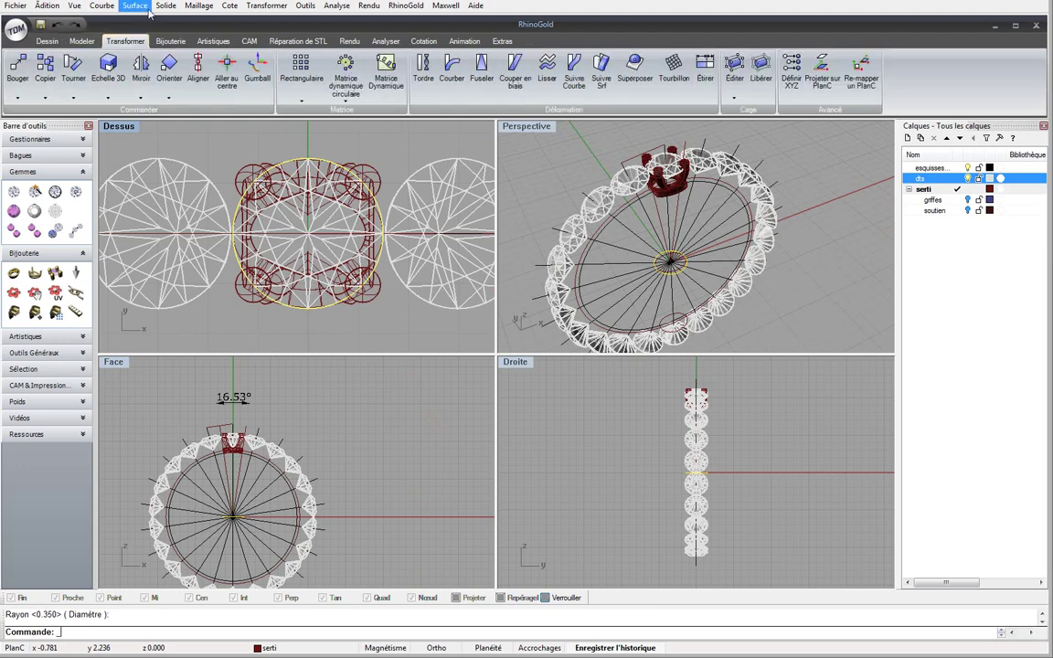
key(Return)
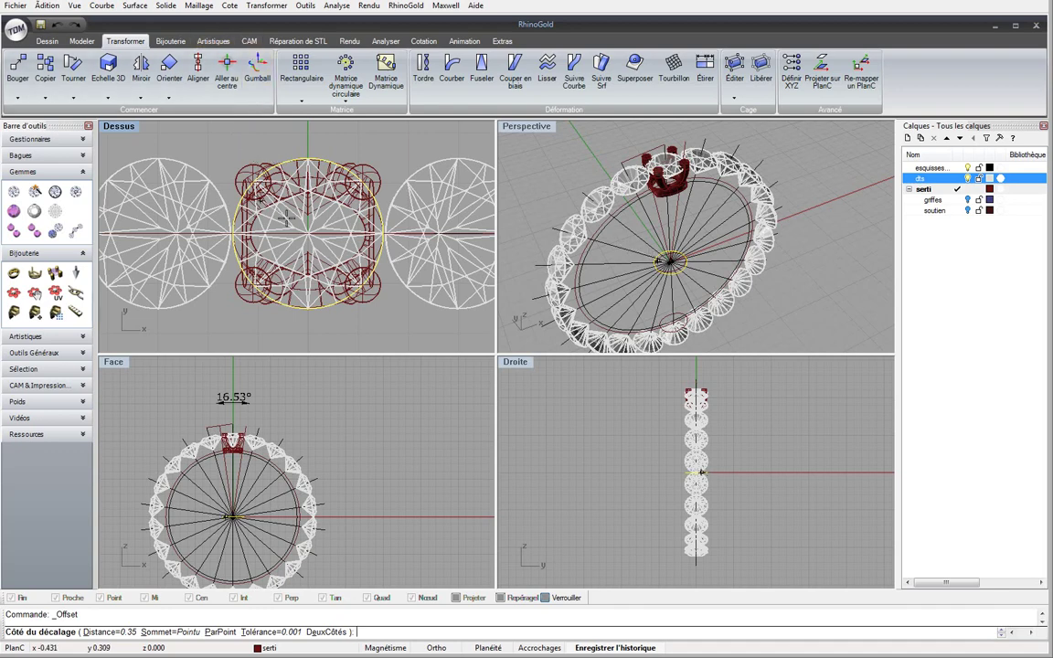
key(Escape)
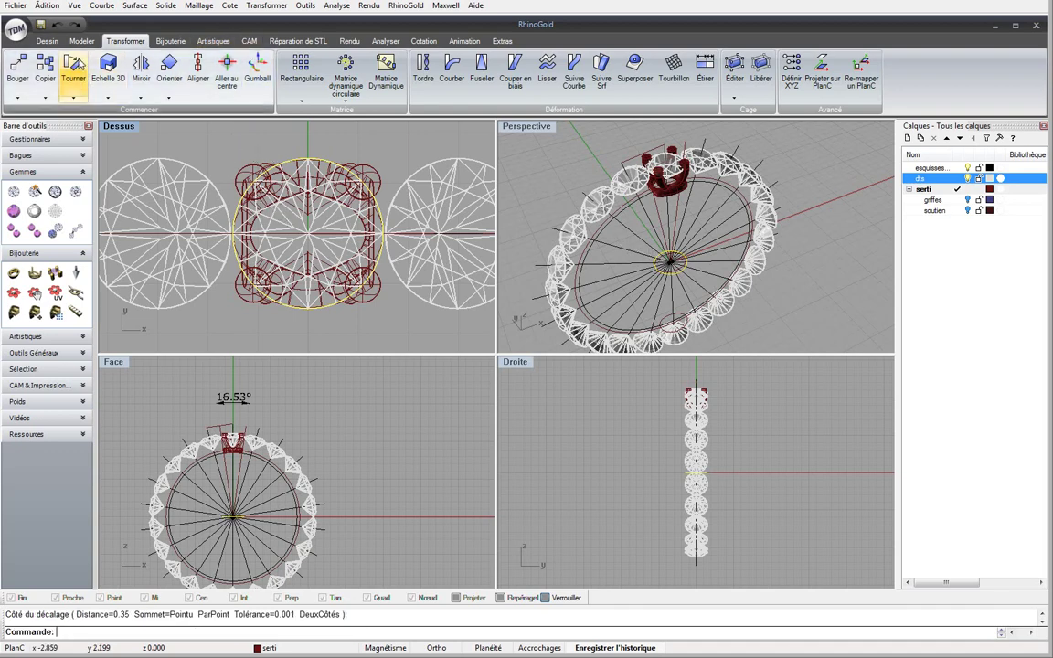
click(109, 100)
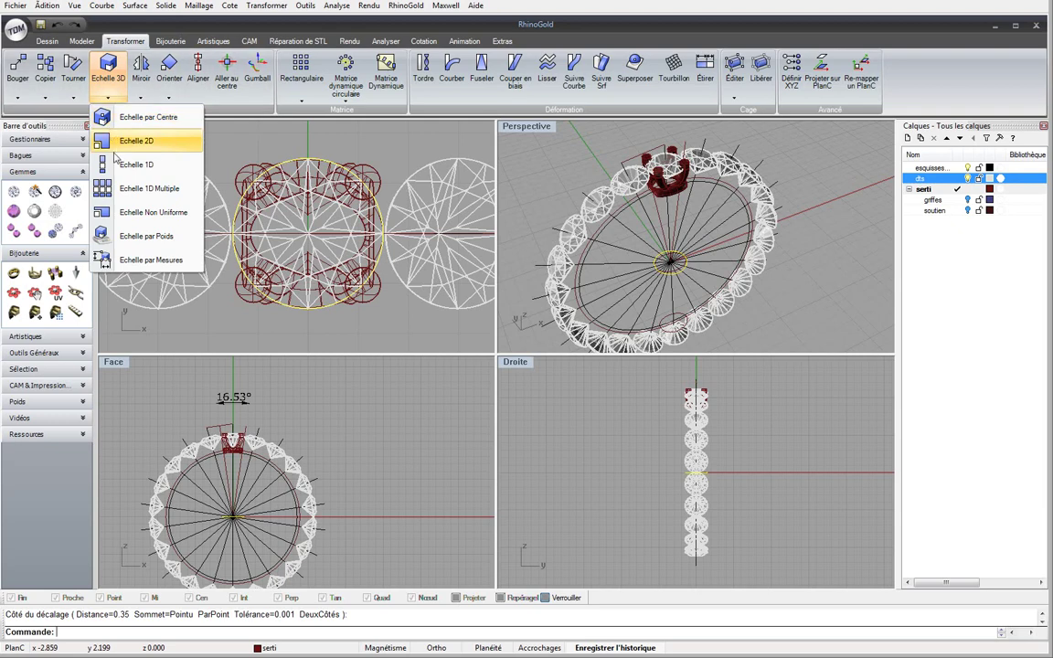
click(106, 139)
text(0)
key(Return)
text(0)
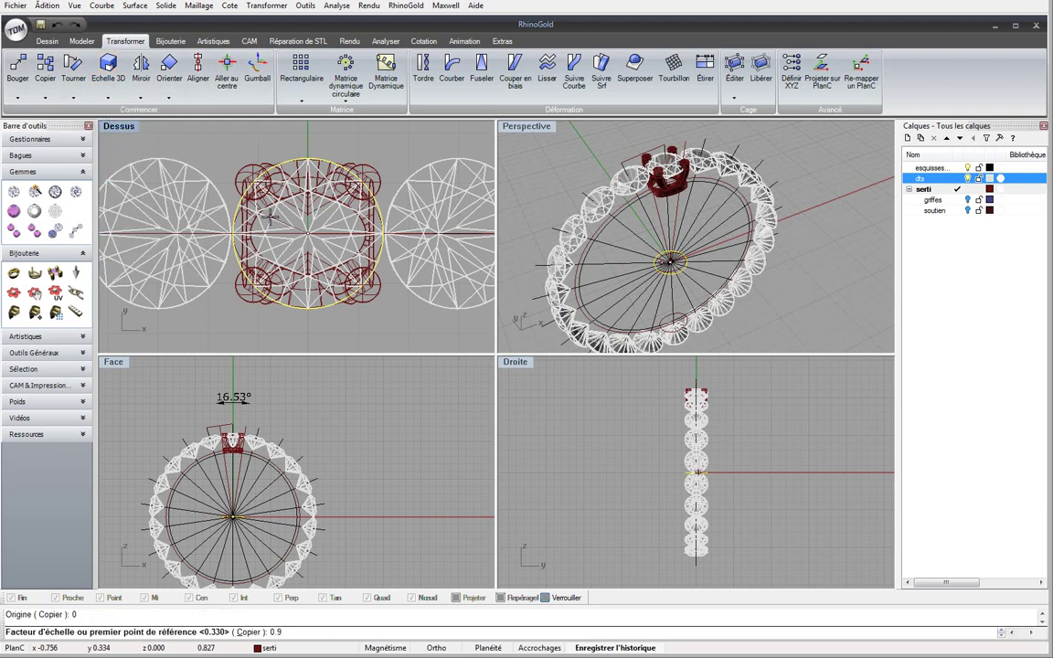
text(.9)
key(Return)
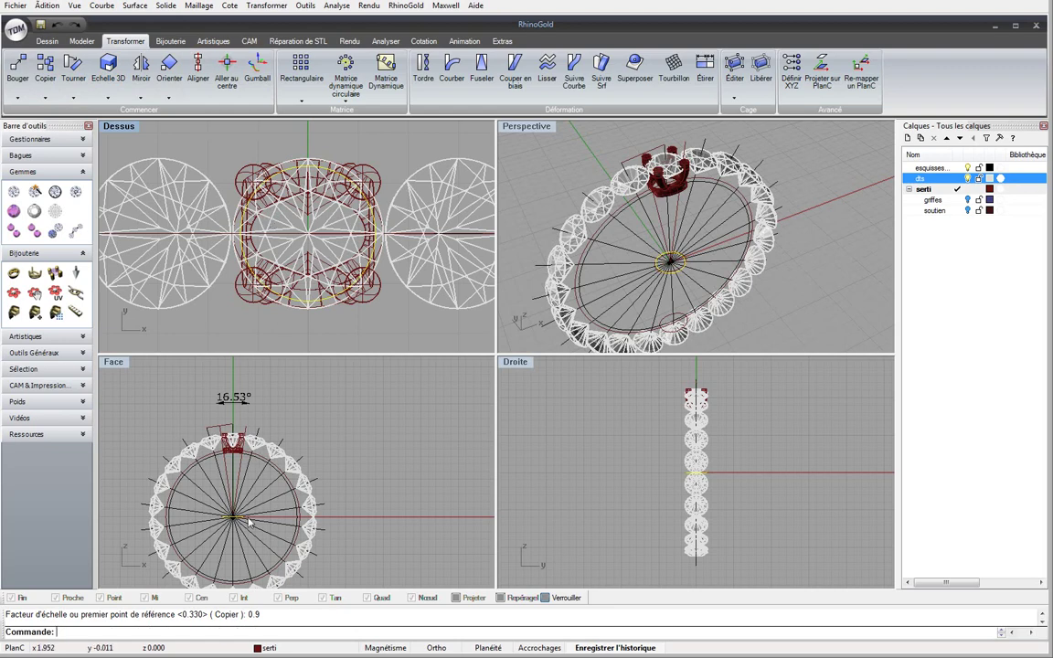
Draw a circle of radius 0.35 in the front view, just below the positive-X end of the horizontal circle
scroll(235, 489, up, 5)
scroll(297, 472, up, 5)
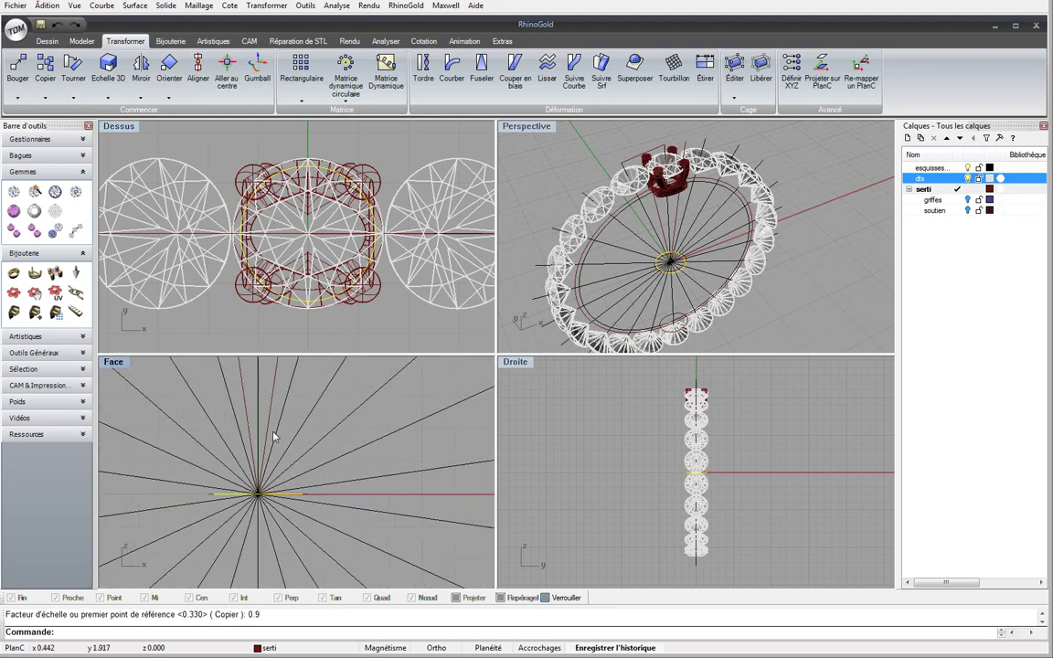
scroll(273, 434, up, 5)
right_drag(279, 518, 324, 451)
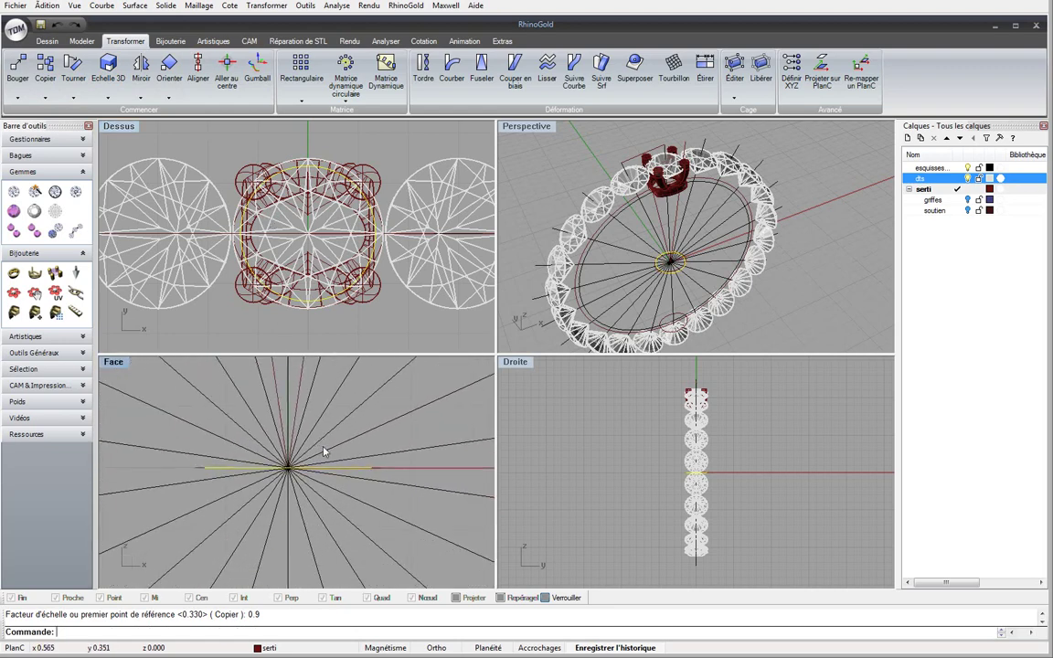
click(46, 41)
click(72, 66)
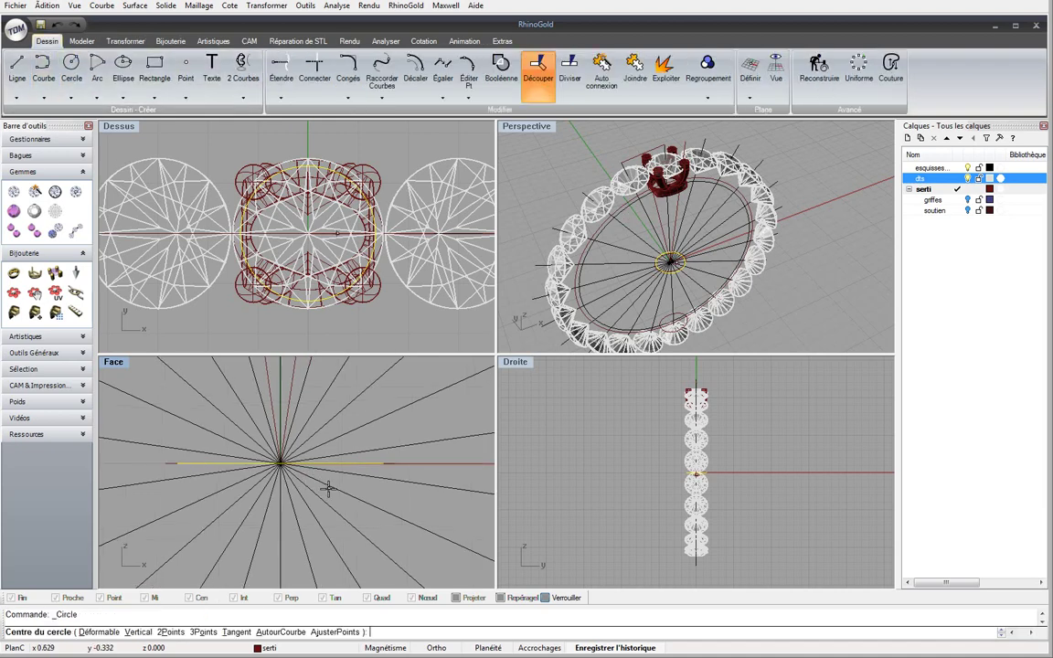
click(390, 486)
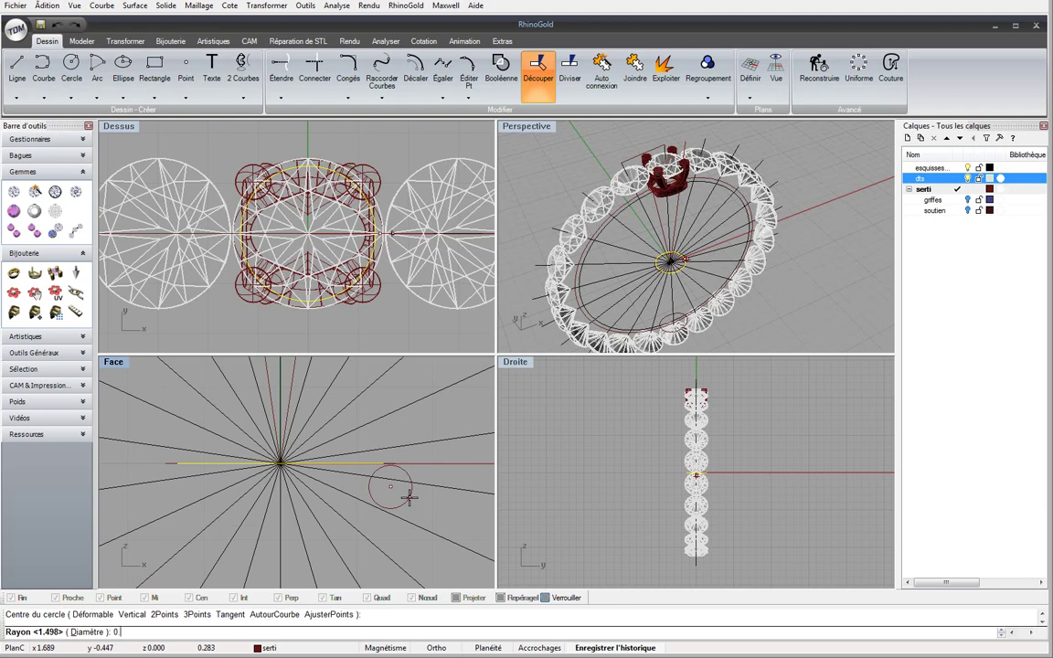
key(Return)
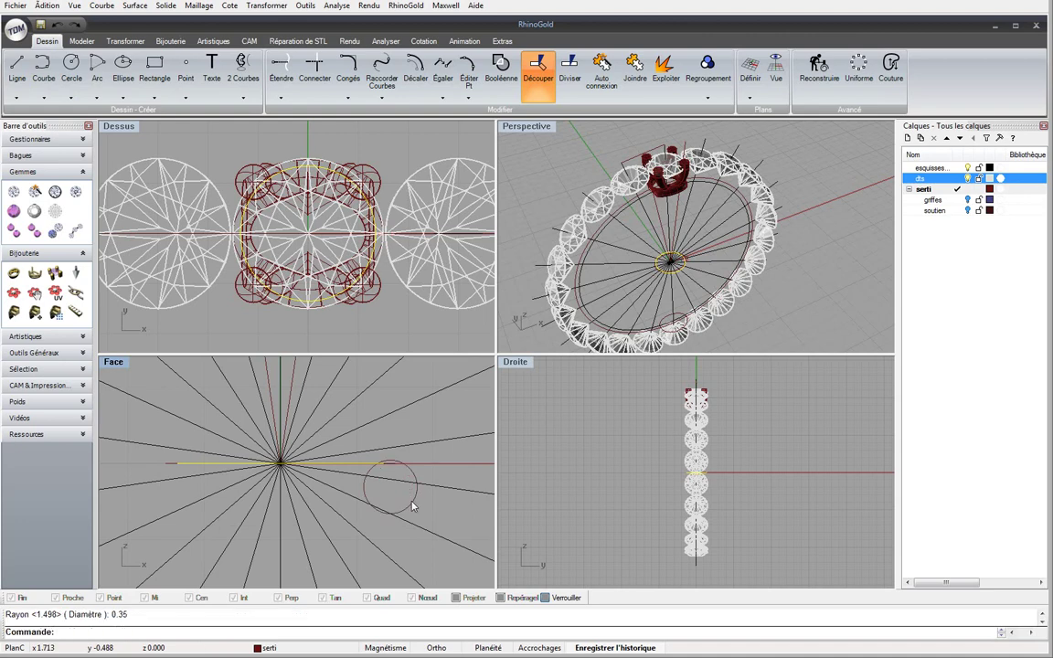
Move the 0.35 radius circle by its outer quadrant point onto the outer horizontal circle's end on the X axis
click(410, 505)
click(82, 43)
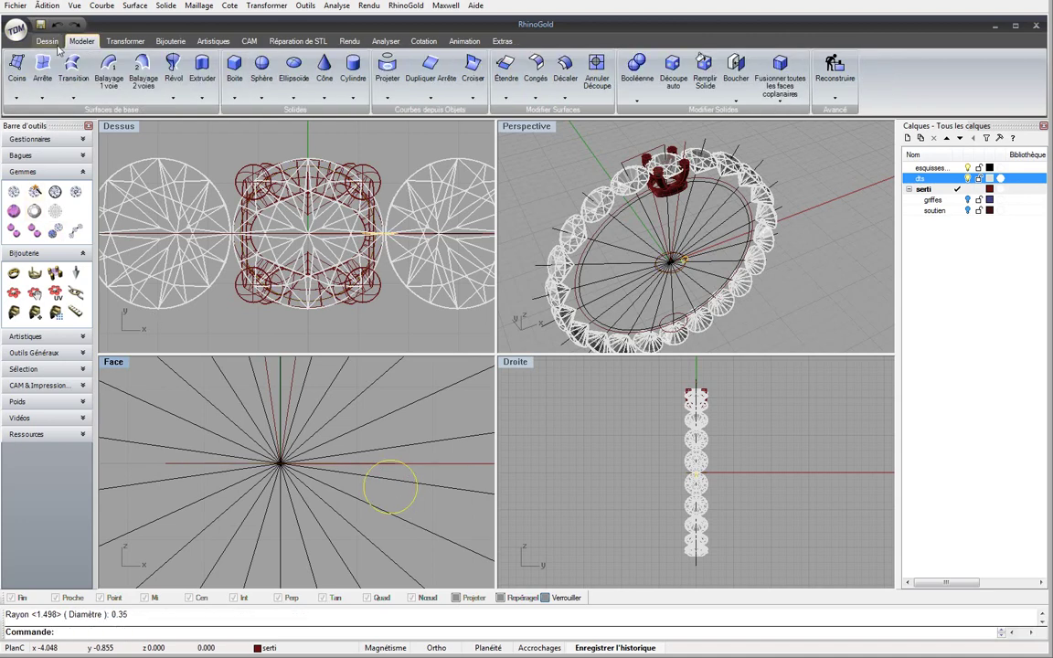
click(51, 42)
click(77, 43)
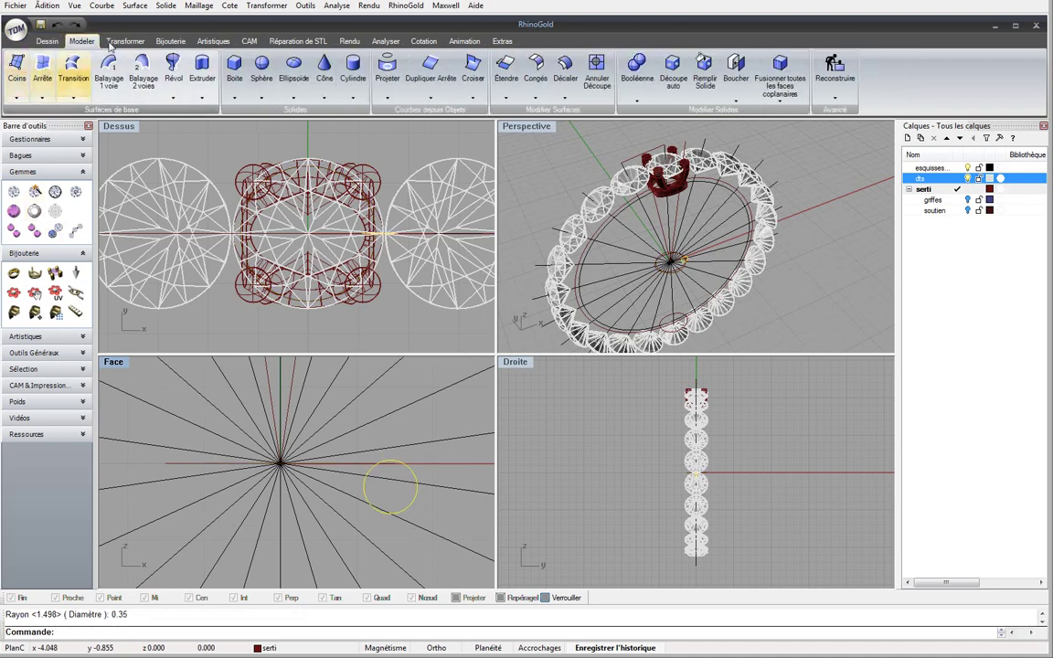
click(125, 42)
click(18, 64)
scroll(429, 489, up, 1)
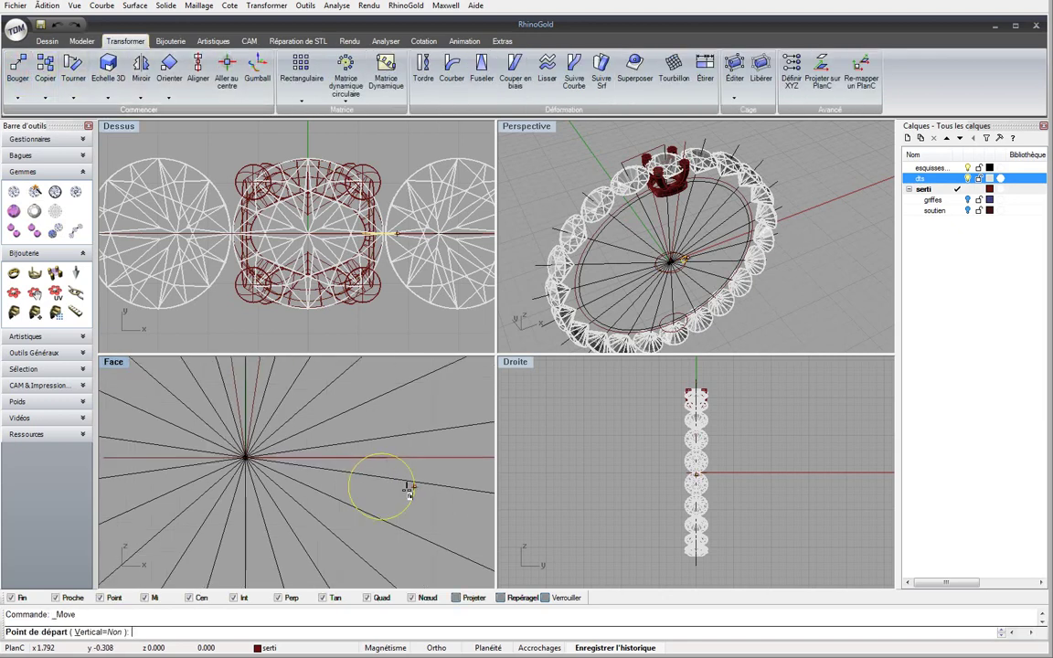
click(414, 488)
scroll(383, 494, down, 4)
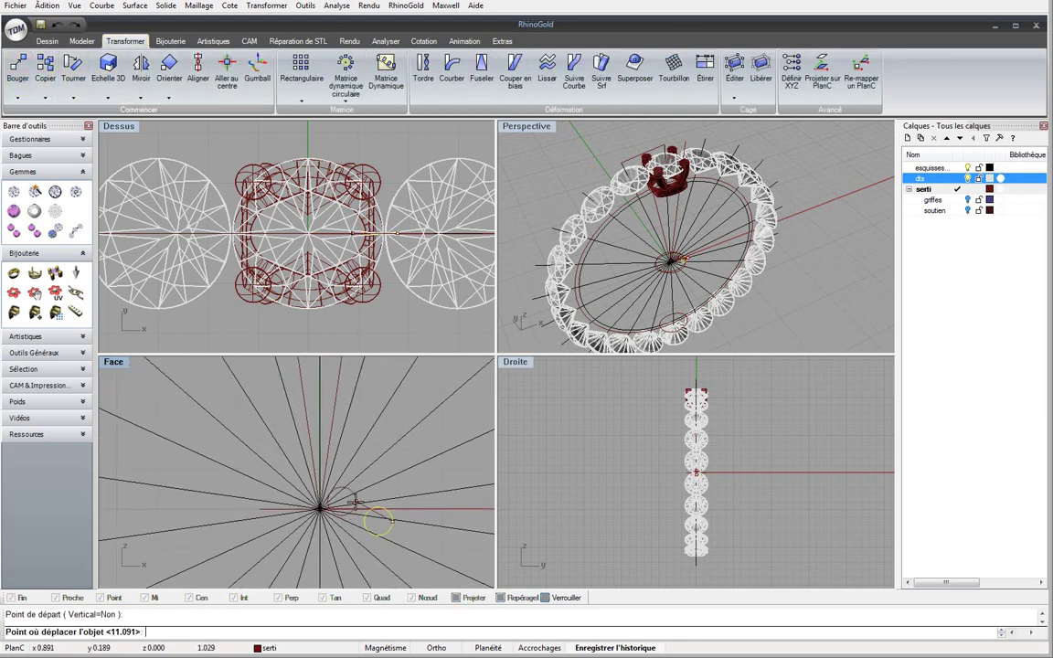
scroll(377, 514, up, 7)
click(411, 496)
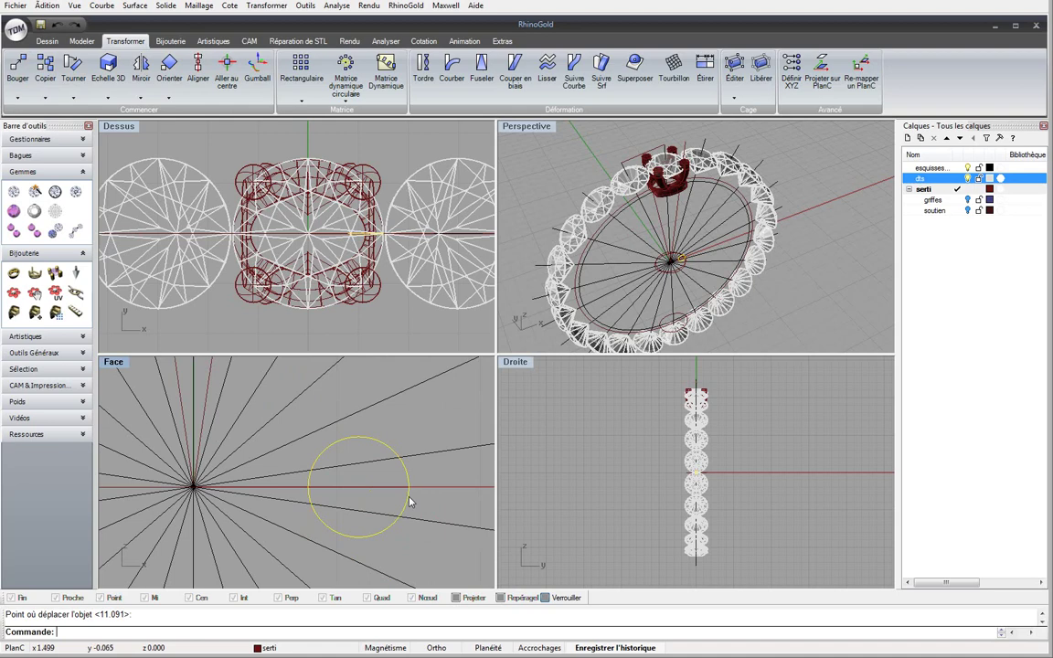
click(82, 41)
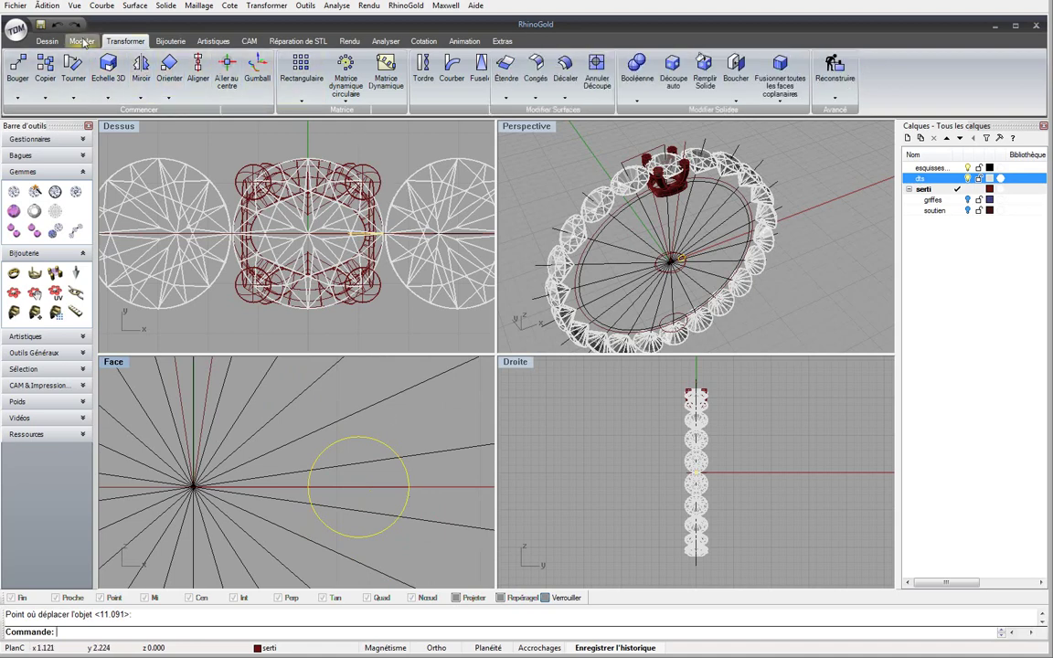
Revolve the 0.35 radius circle a full turn around the vertical axis through origin 0 in the front view
click(173, 69)
text(0)
key(Return)
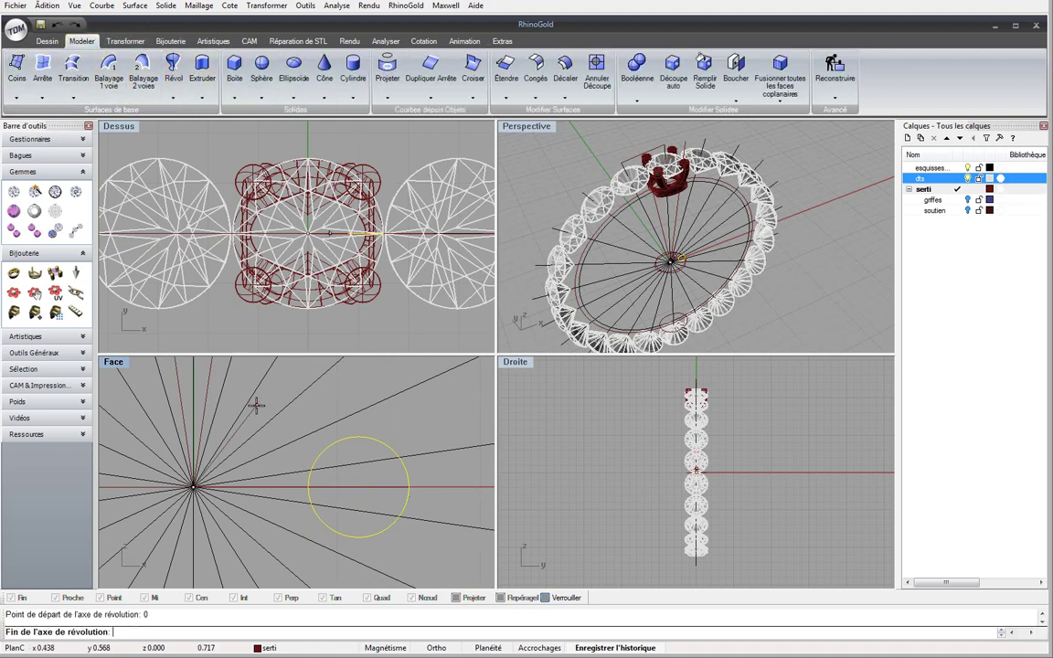
key(Escape)
key(Return)
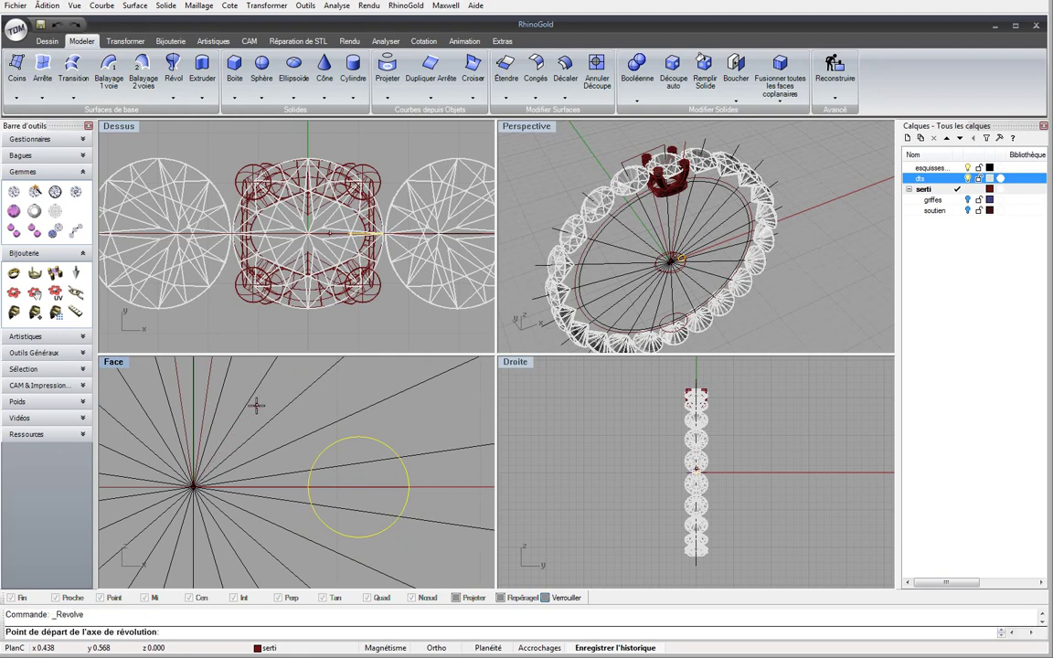
scroll(287, 457, down, 8)
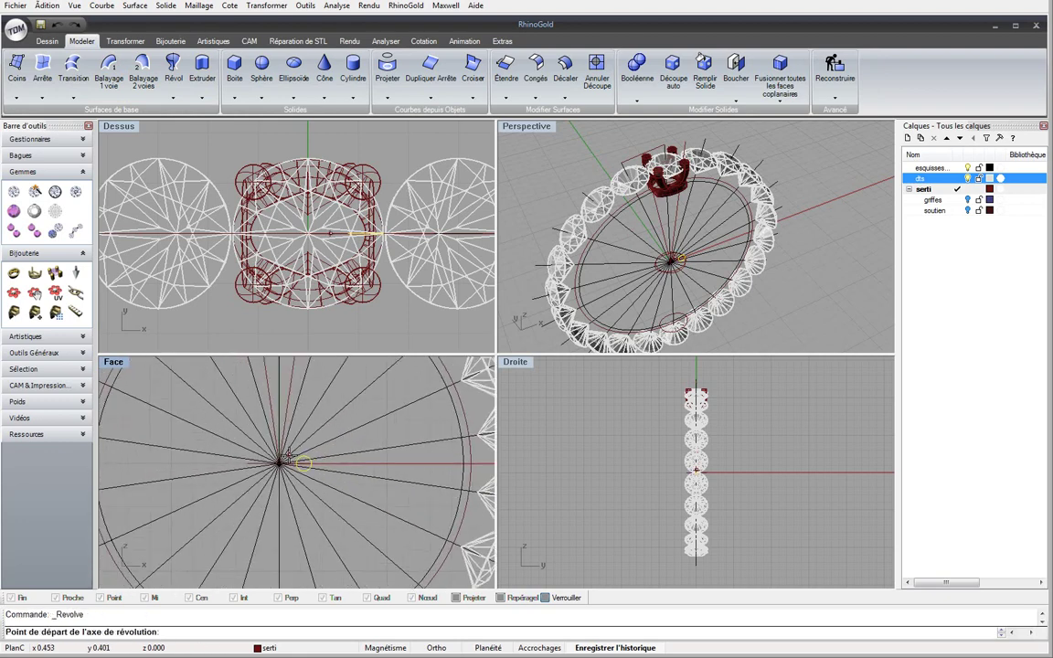
text(0)
key(Return)
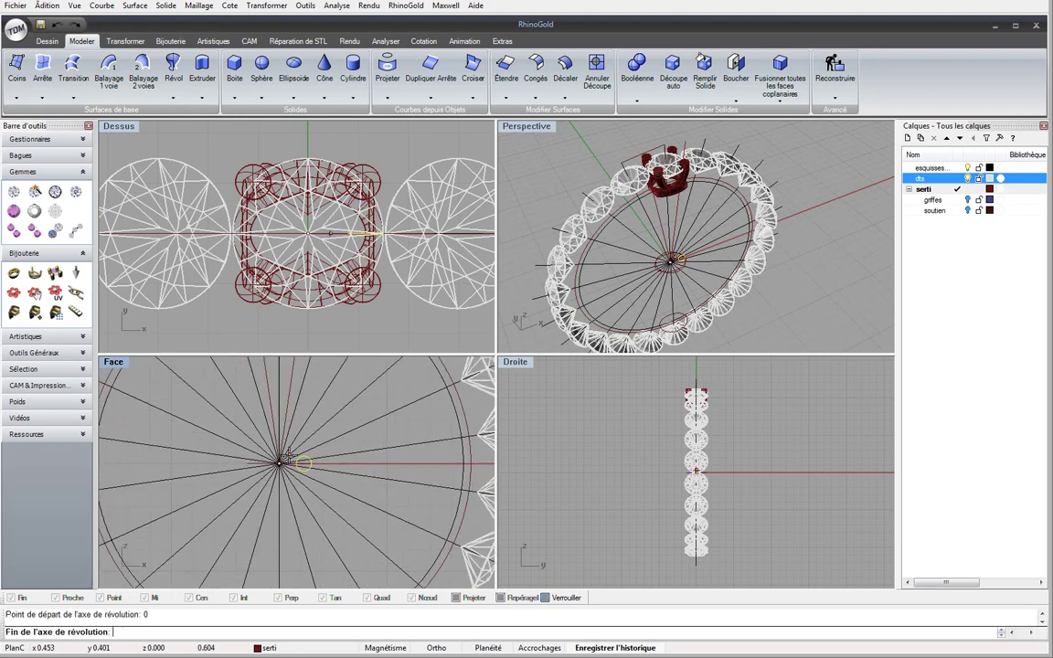
click(277, 408)
key(Return)
key(Return)
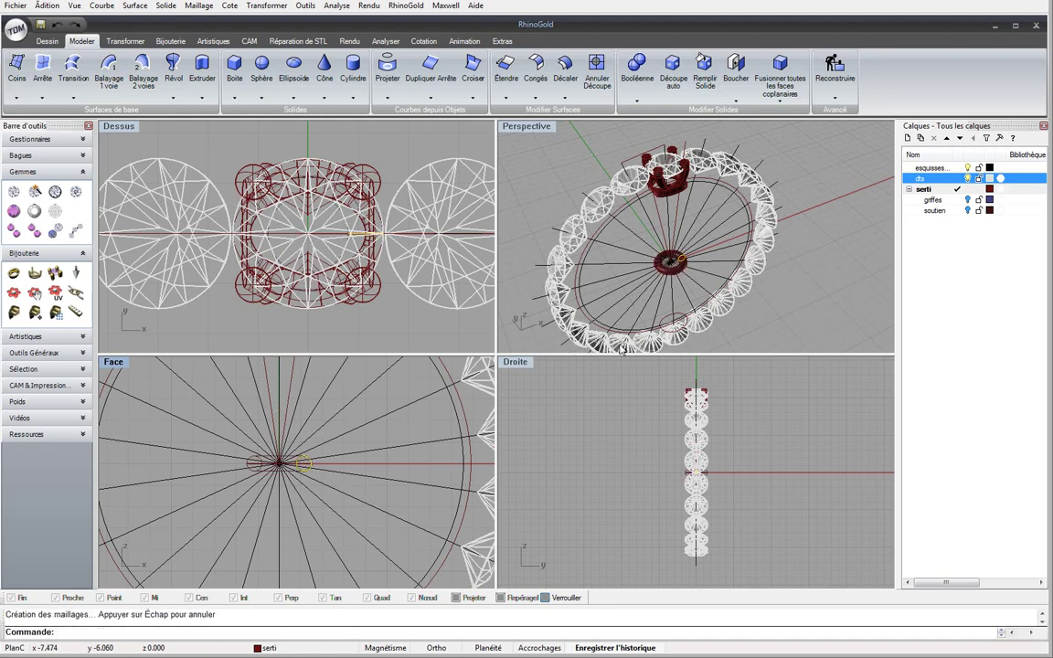
Move the revolved ring straight up in the front view until it sits just below the central stone's girdle
click(258, 471)
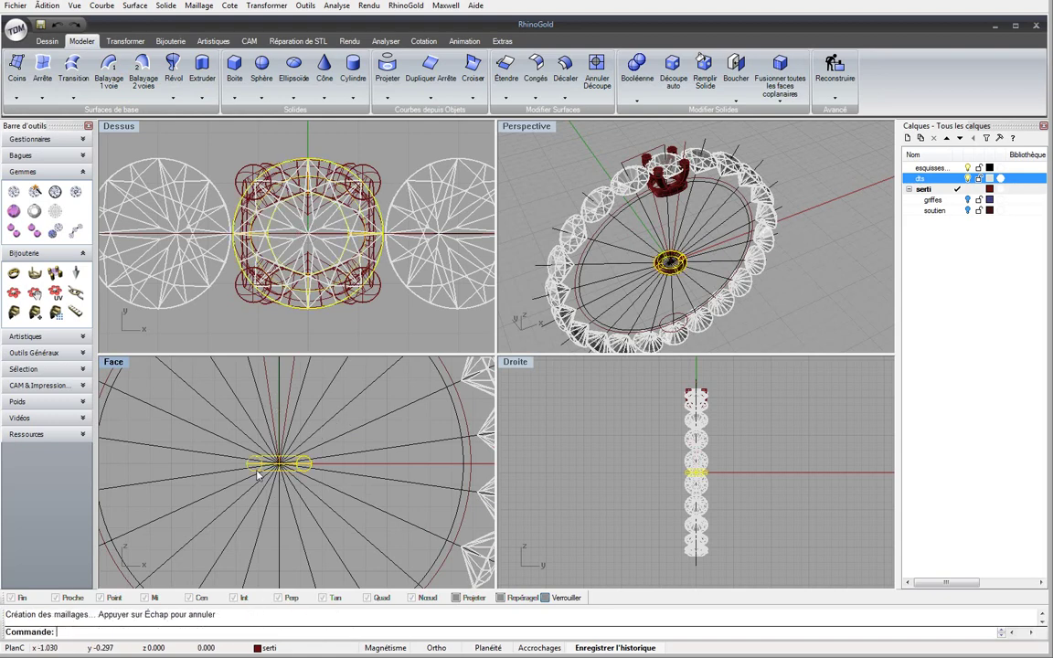
shift+drag(258, 470, 258, 438)
click(521, 363)
right_drag(341, 466, 340, 559)
scroll(341, 560, down, 6)
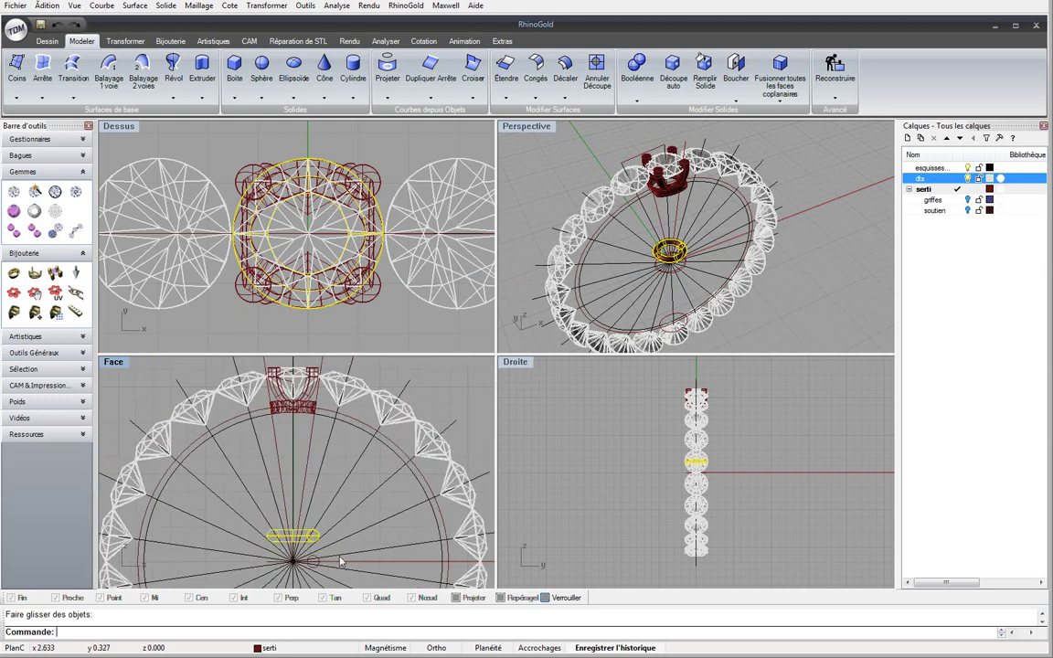
drag(322, 544, 330, 444)
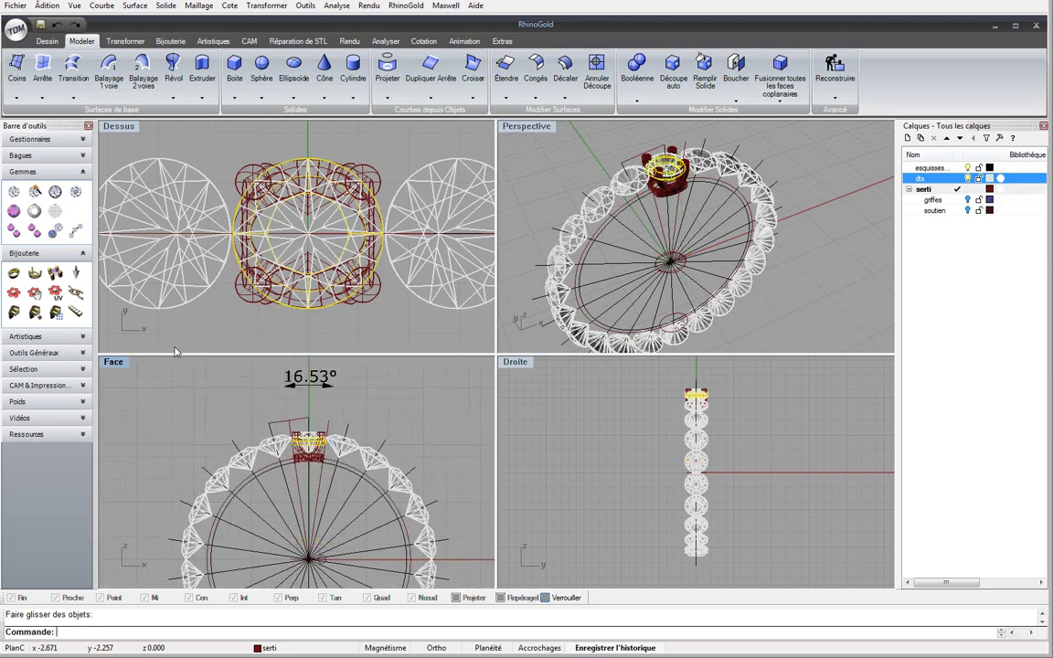
double_click(111, 362)
scroll(366, 384, up, 6)
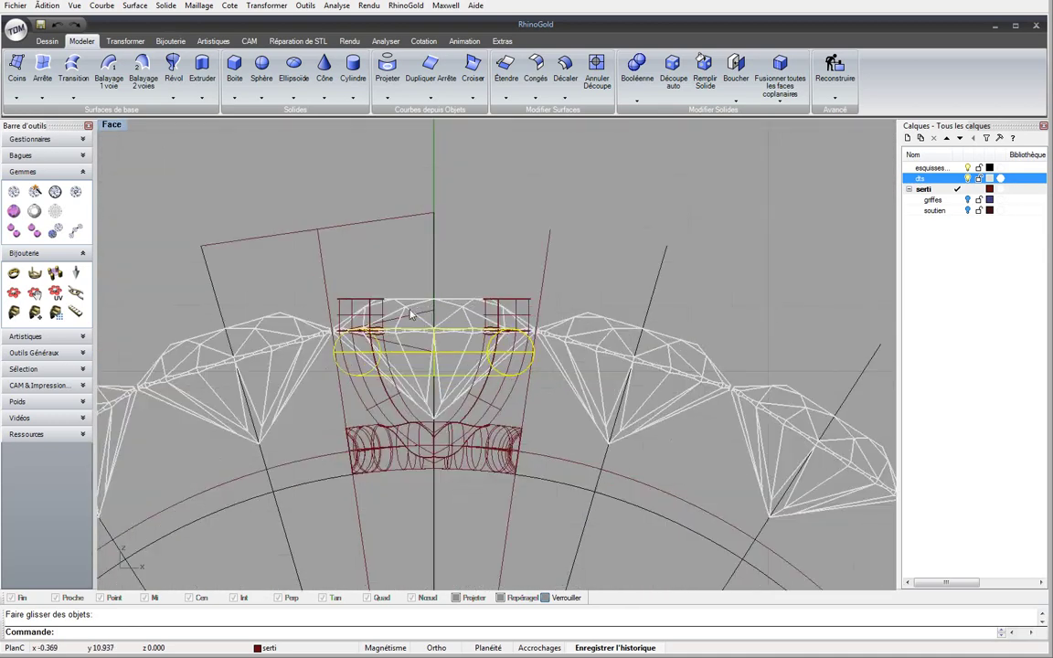
scroll(375, 354, up, 3)
drag(442, 399, 443, 438)
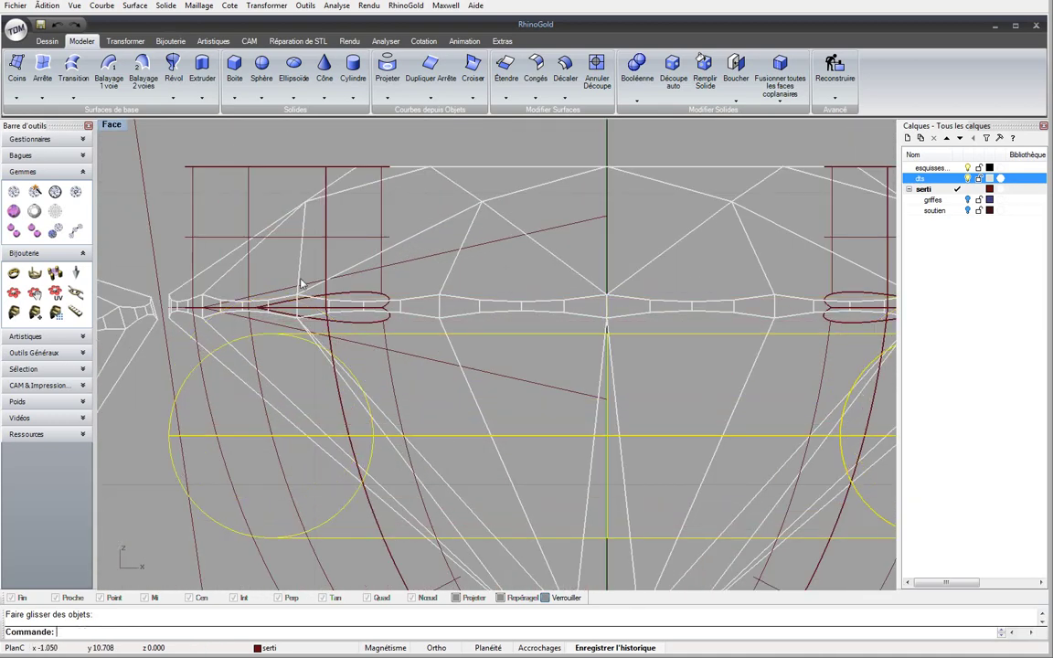
Join the raised ring and the four-prong setting into one solid with a Boolean union
double_click(113, 125)
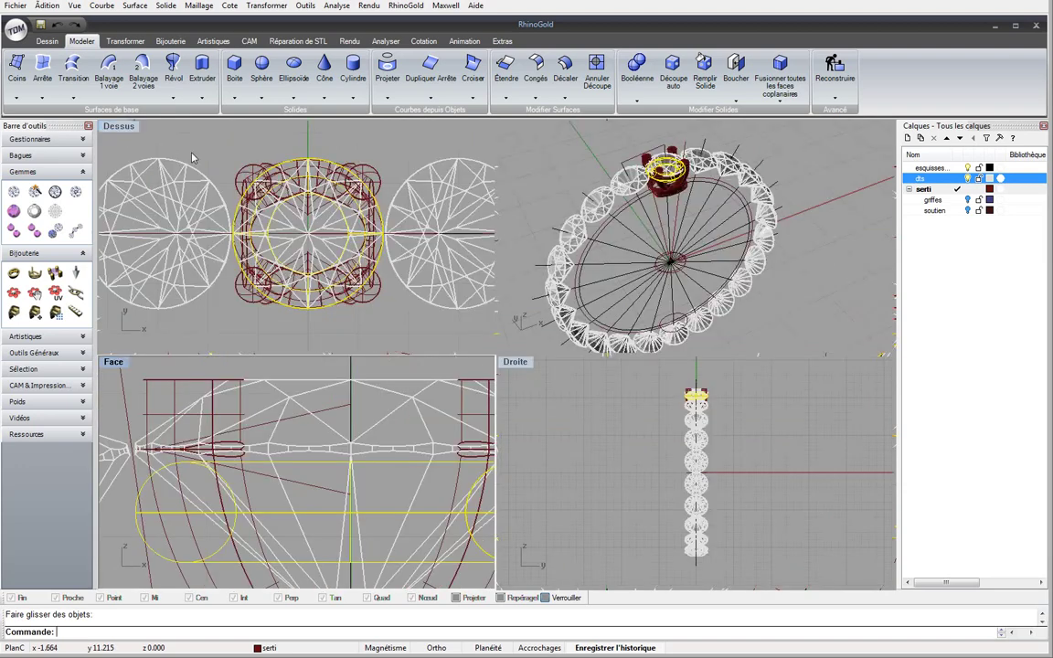
double_click(550, 130)
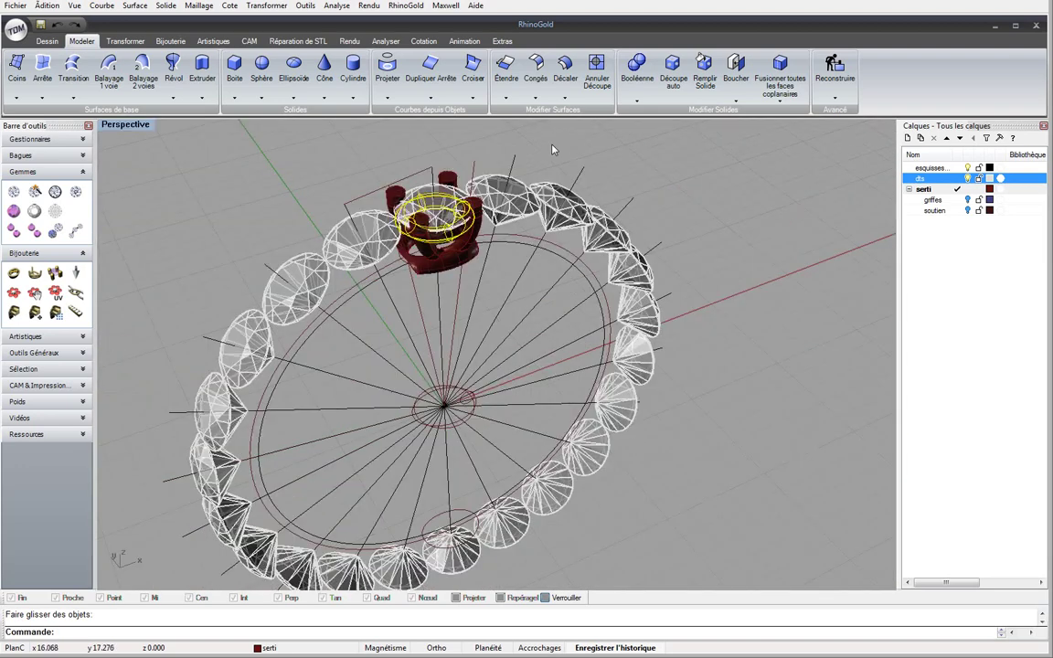
click(551, 144)
right_drag(534, 224, 287, 187)
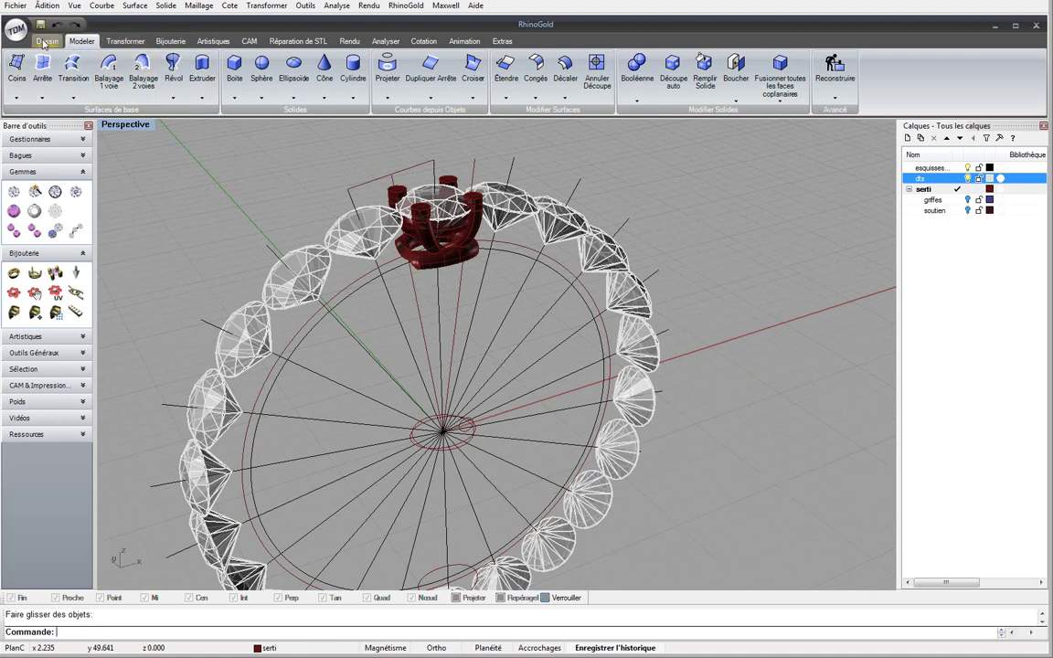
click(125, 41)
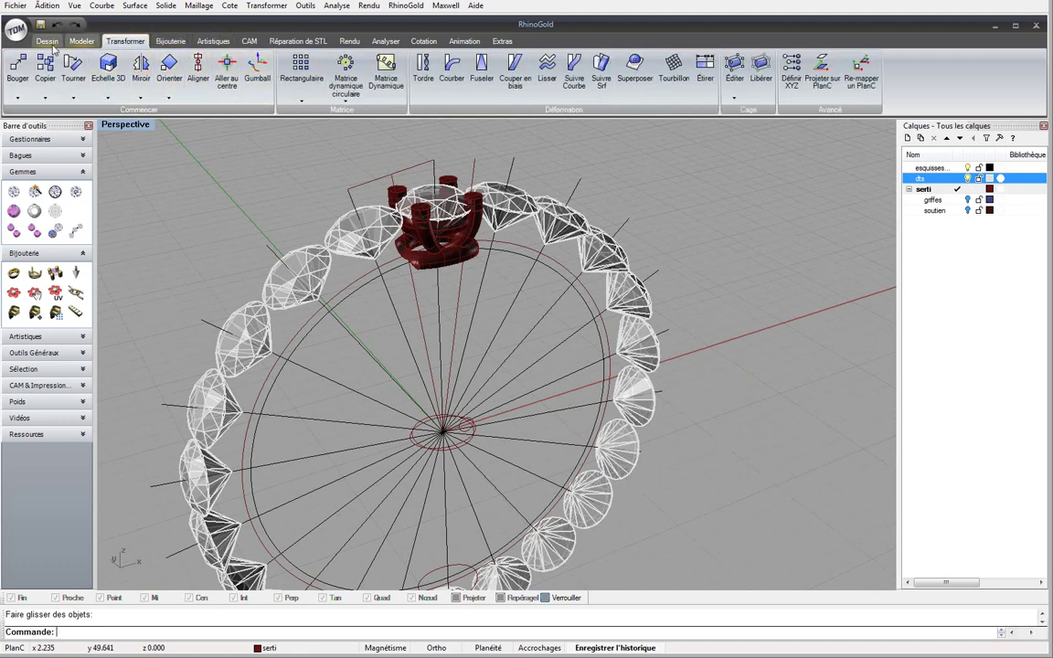
click(80, 41)
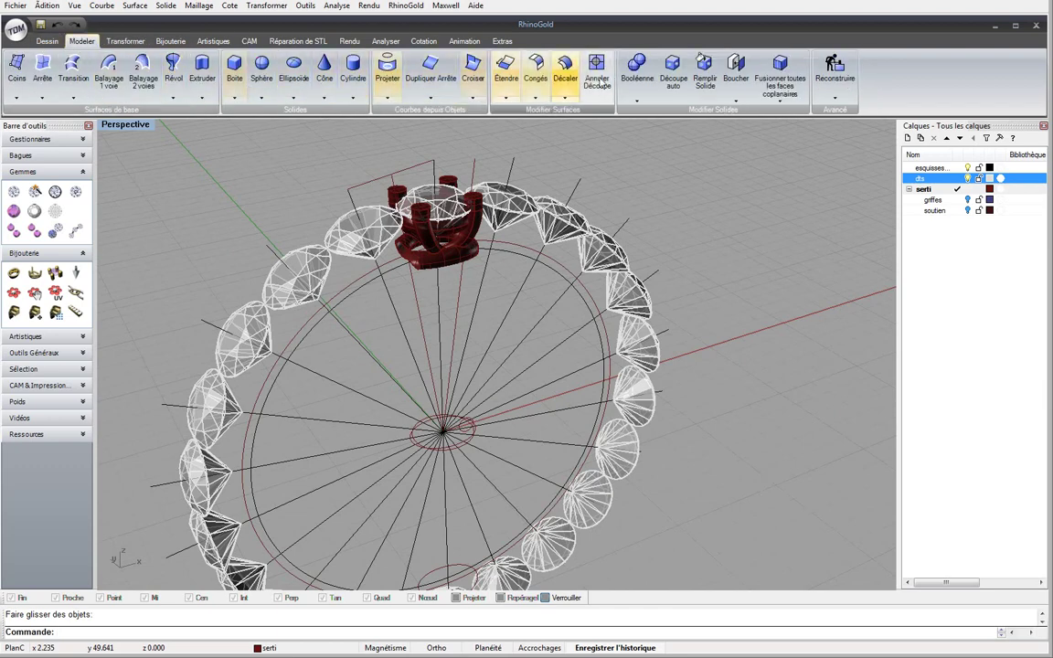
click(637, 99)
click(639, 130)
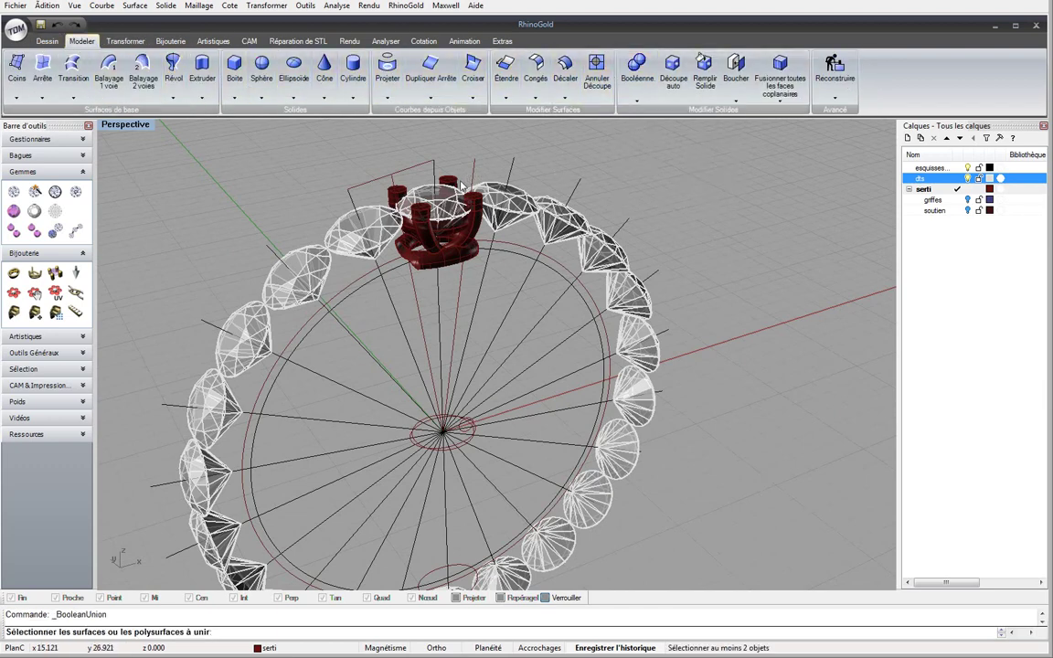
click(450, 219)
click(467, 230)
key(Return)
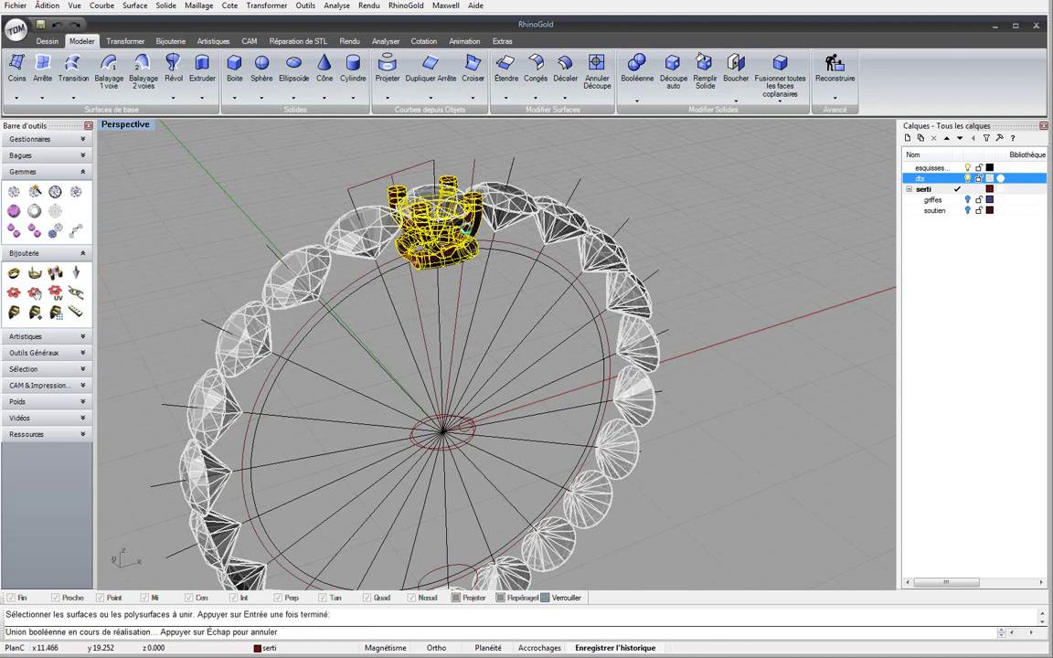
Trim the parts of the united setting that extend beyond the two slanted lines on either side in the front view
right_drag(468, 234, 244, 133)
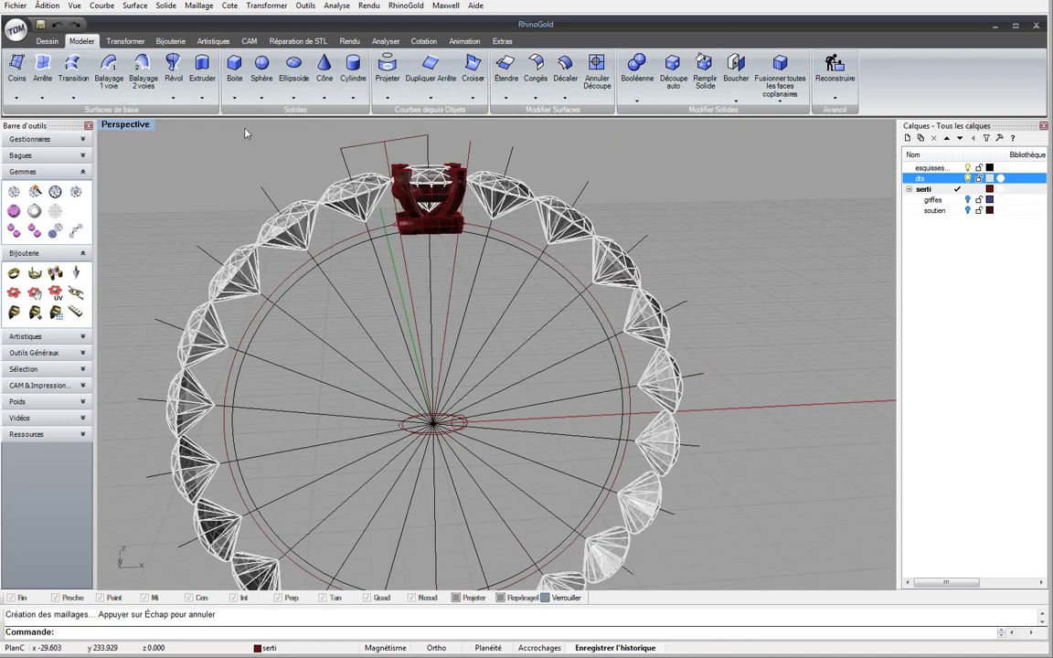
double_click(143, 128)
right_drag(173, 452, 203, 430)
double_click(113, 363)
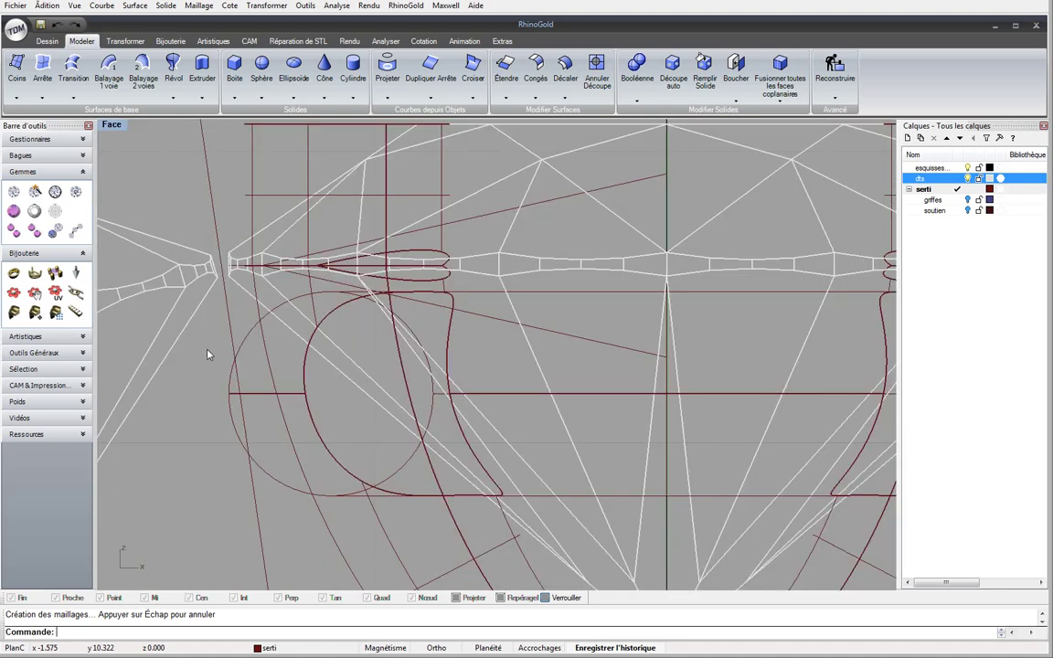
scroll(191, 274, down, 2)
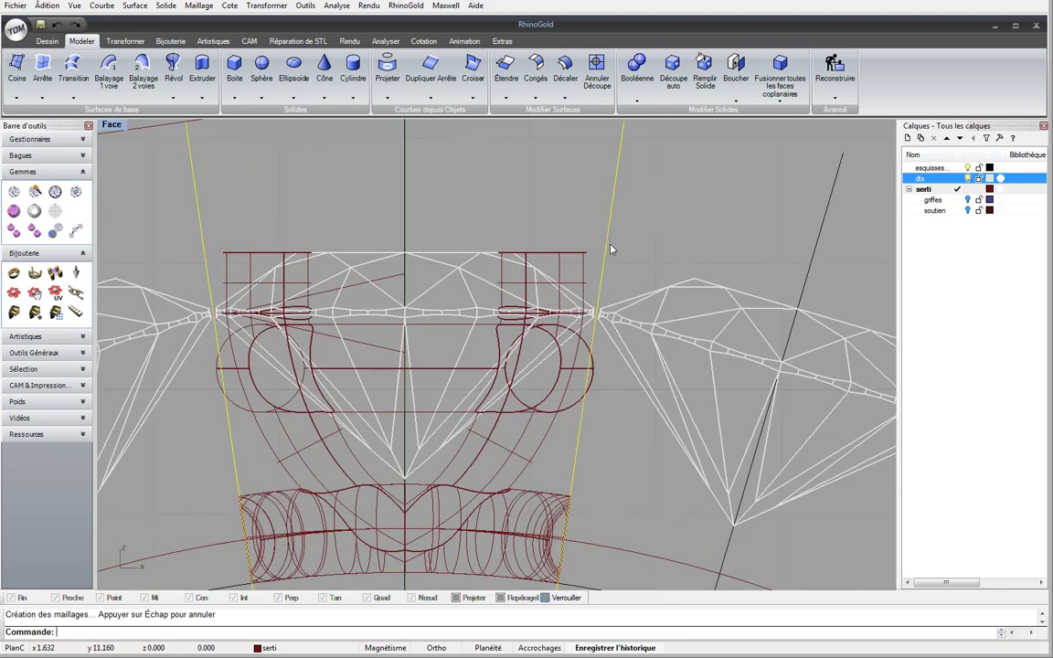
scroll(548, 224, down, 3)
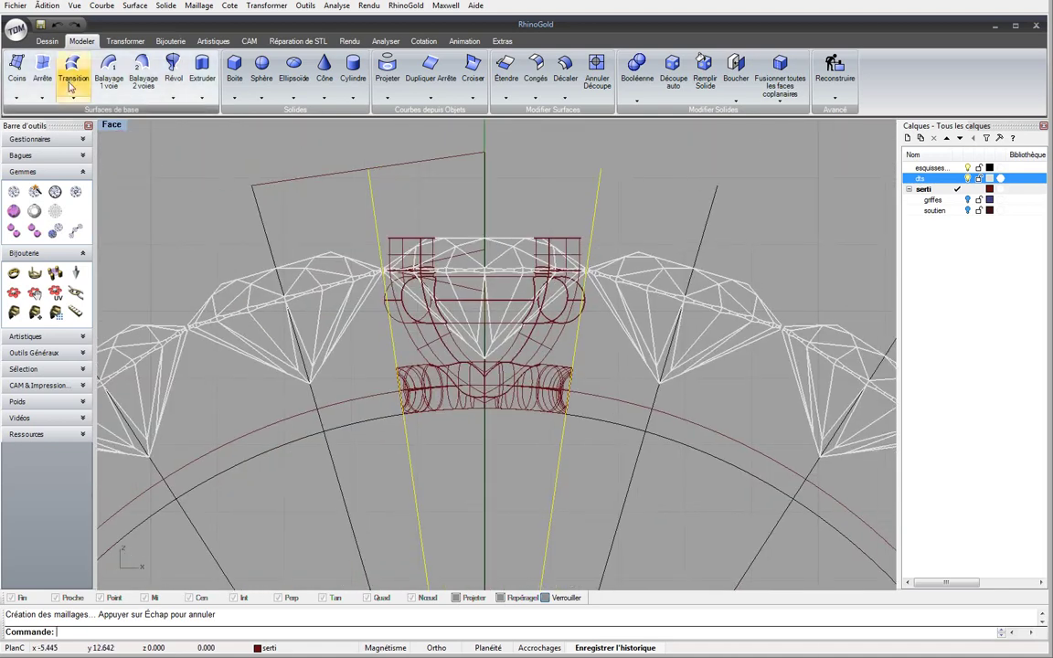
click(47, 41)
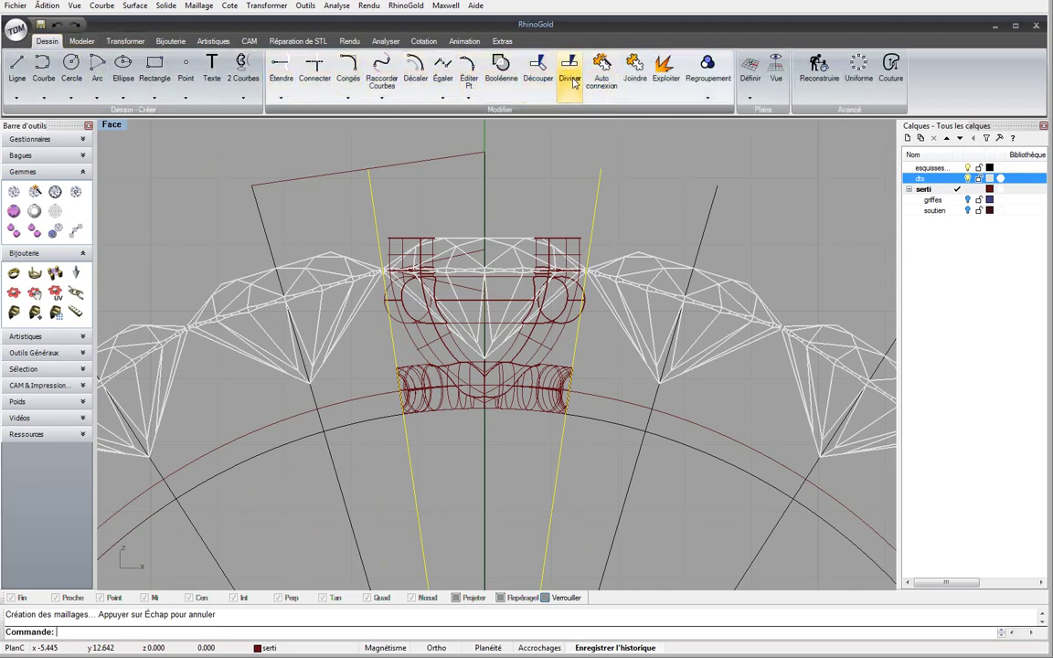
click(538, 68)
scroll(395, 325, up, 2)
click(399, 327)
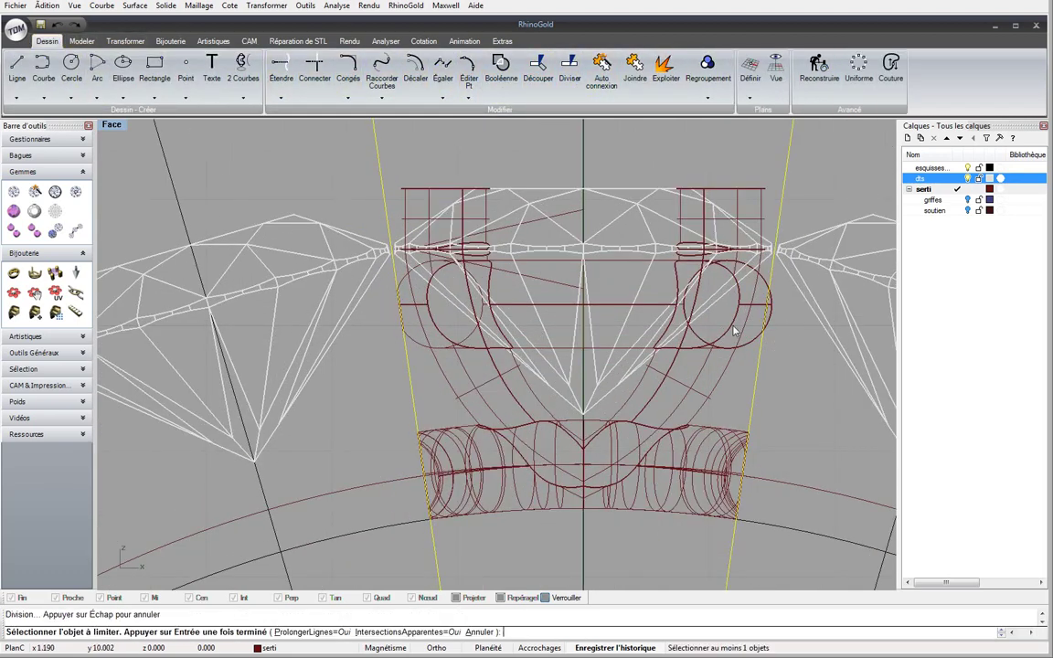
click(772, 314)
scroll(774, 315, down, 6)
right_click(774, 315)
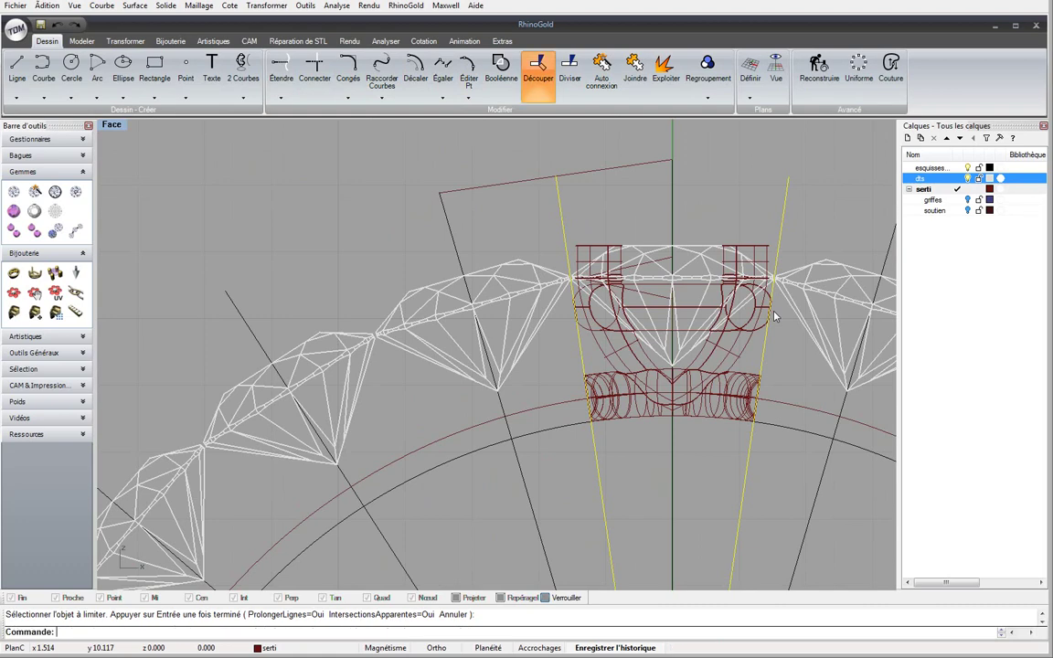
Polar-array the trimmed setting around origin 0 with 22 elements over 360 degrees in the front view
scroll(773, 315, down, 4)
right_drag(774, 315, 625, 304)
click(605, 325)
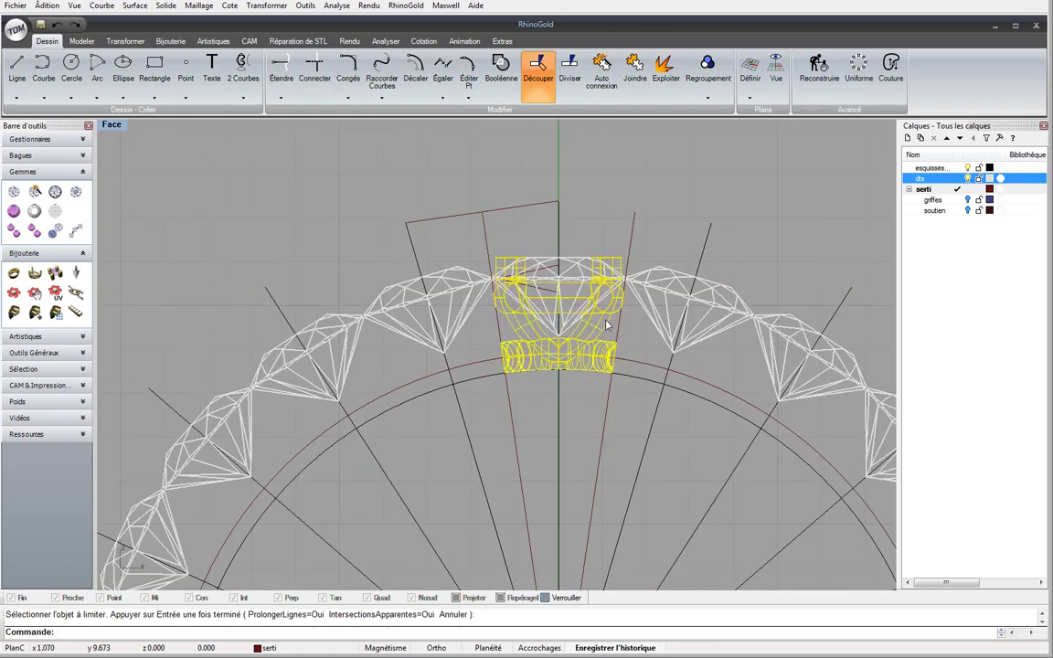
click(125, 41)
click(347, 87)
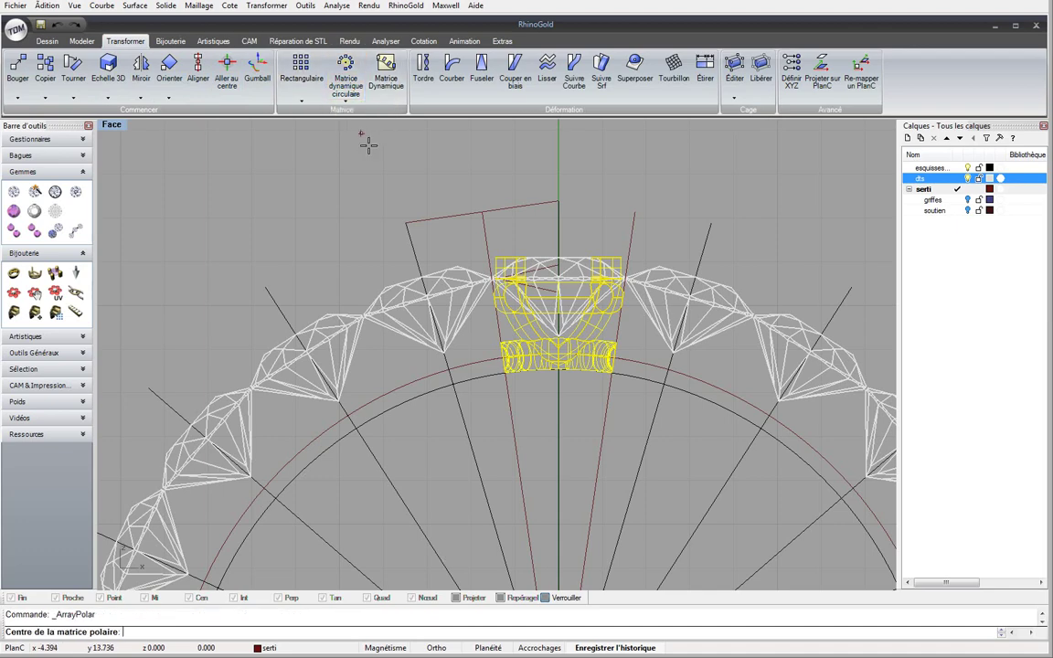
text(0)
key(Return)
key(Return)
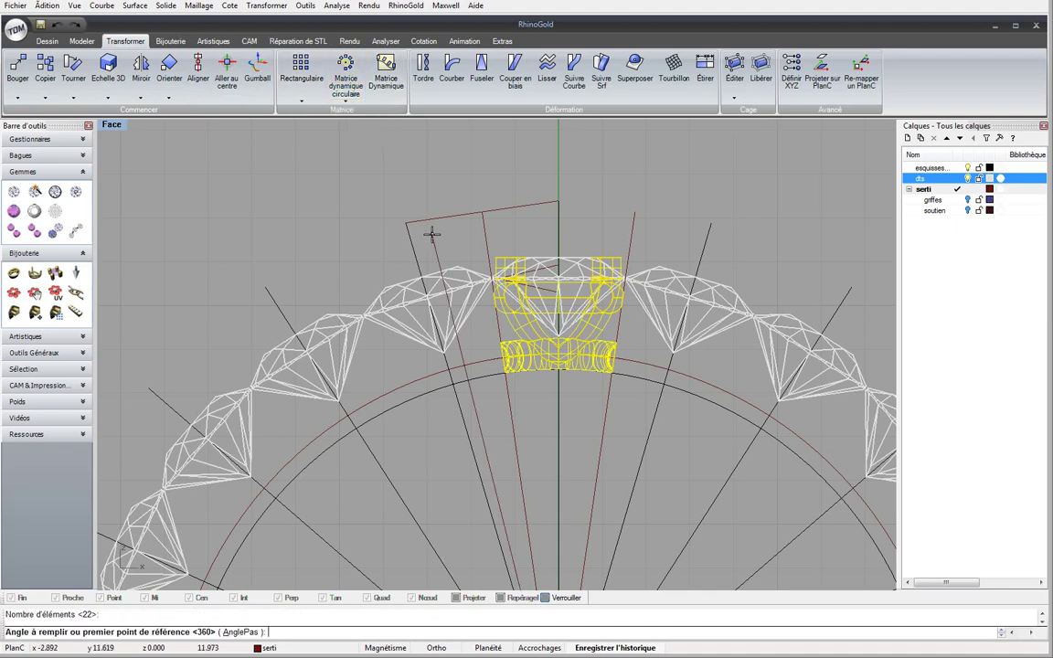
key(Return)
click(306, 191)
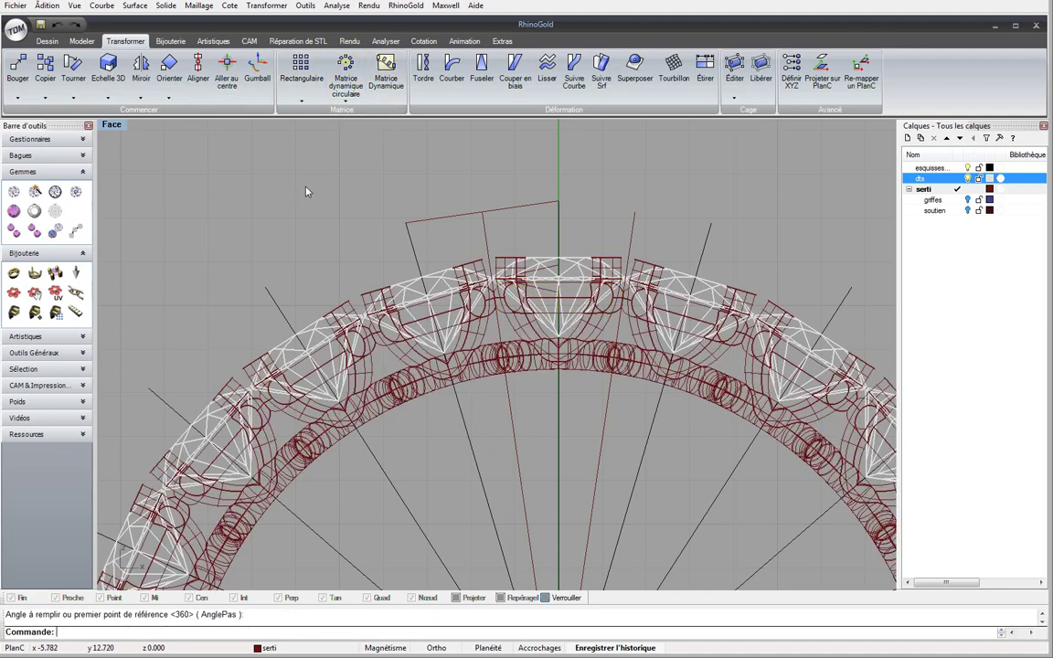
Select the top setting in the perspective view and add a top-level layer with a name starting with "chaton_b"
double_click(117, 127)
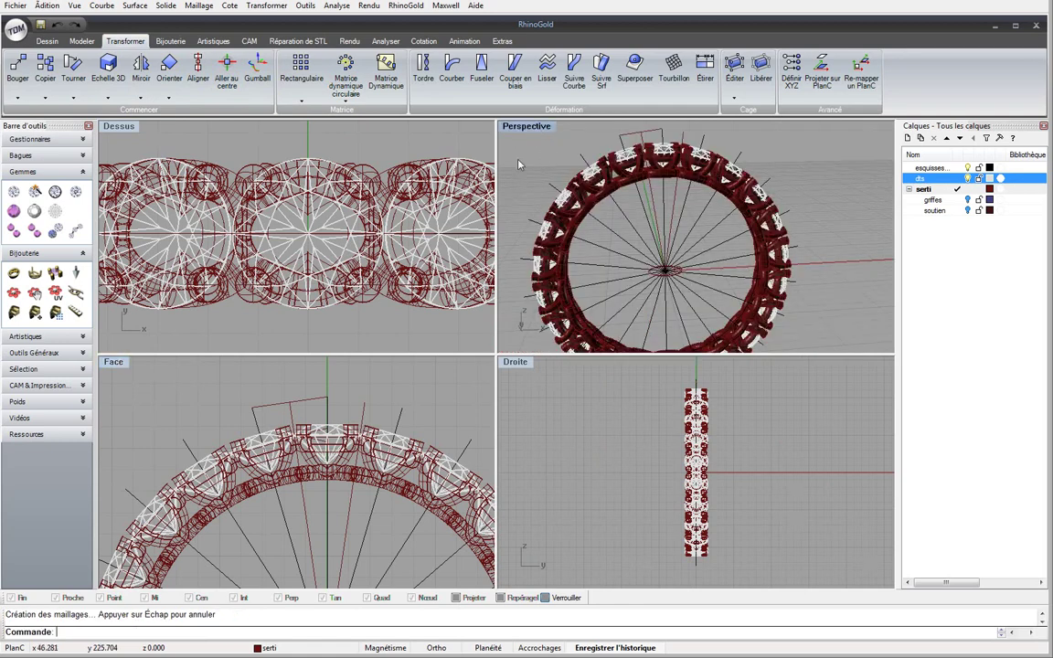
double_click(523, 128)
right_drag(509, 185, 539, 273)
click(465, 278)
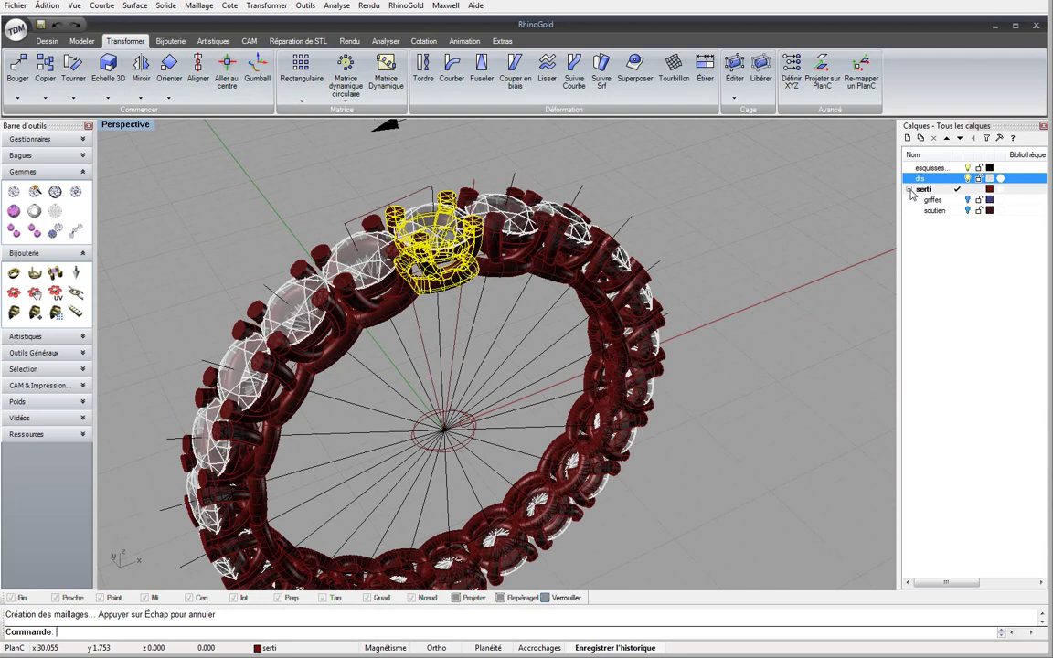
click(910, 190)
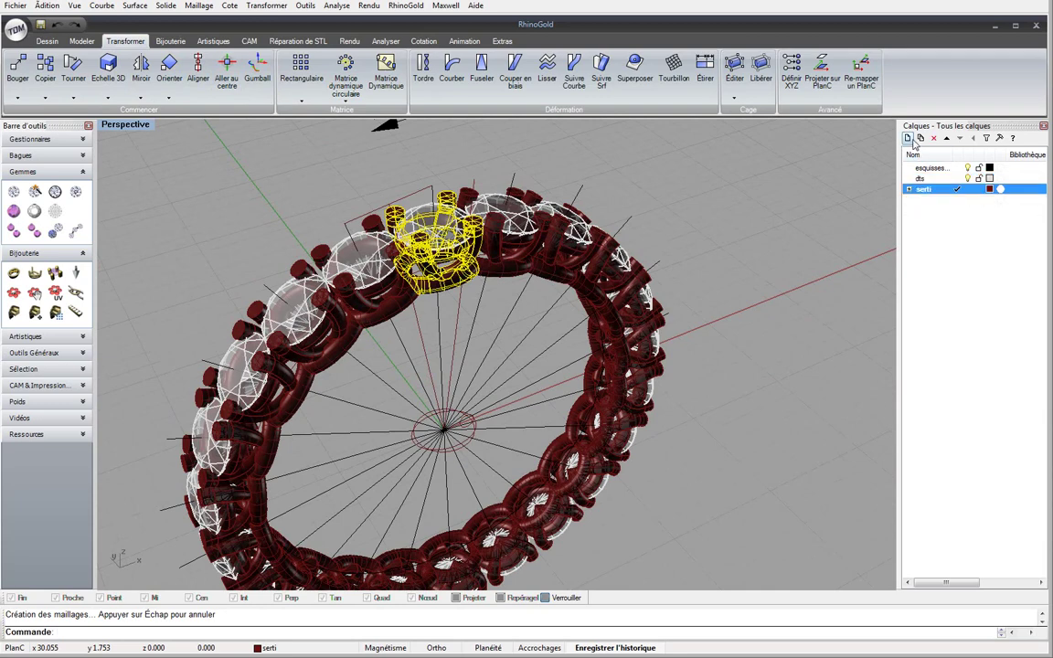
click(907, 138)
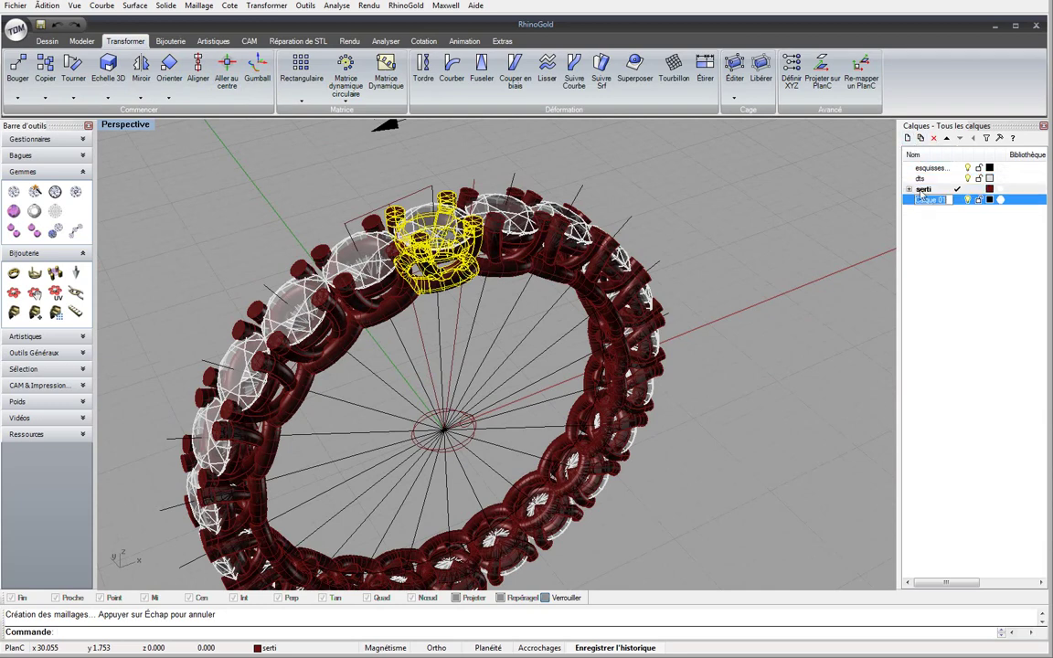
key(BackSpace)
key(Return)
Copy the selected setting onto the new chaton layer and hide that layer
right_click(927, 203)
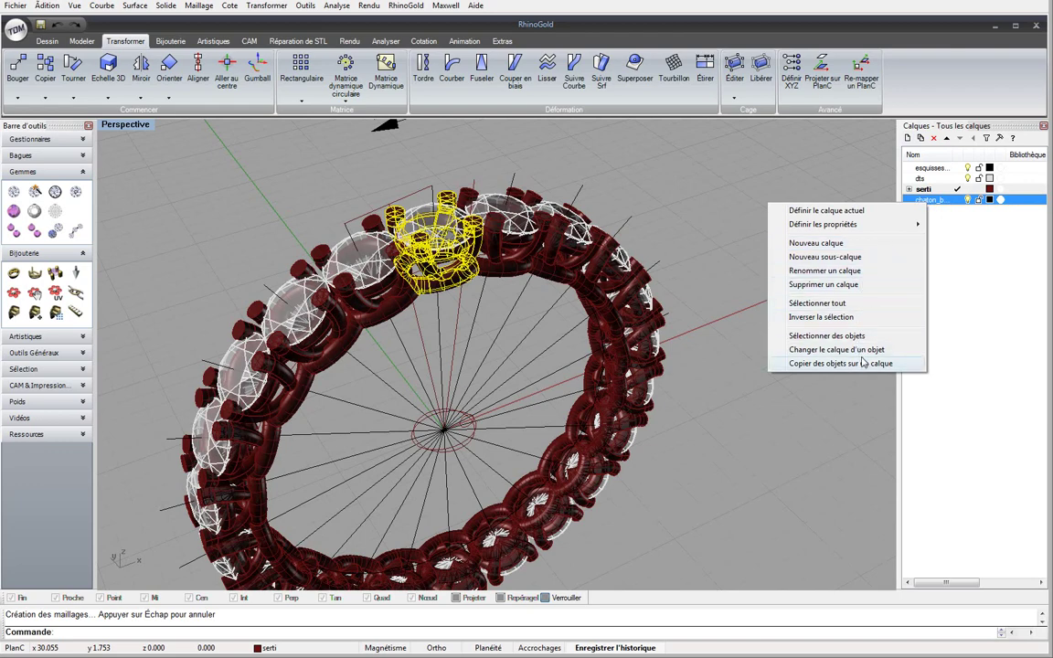
click(861, 360)
click(966, 199)
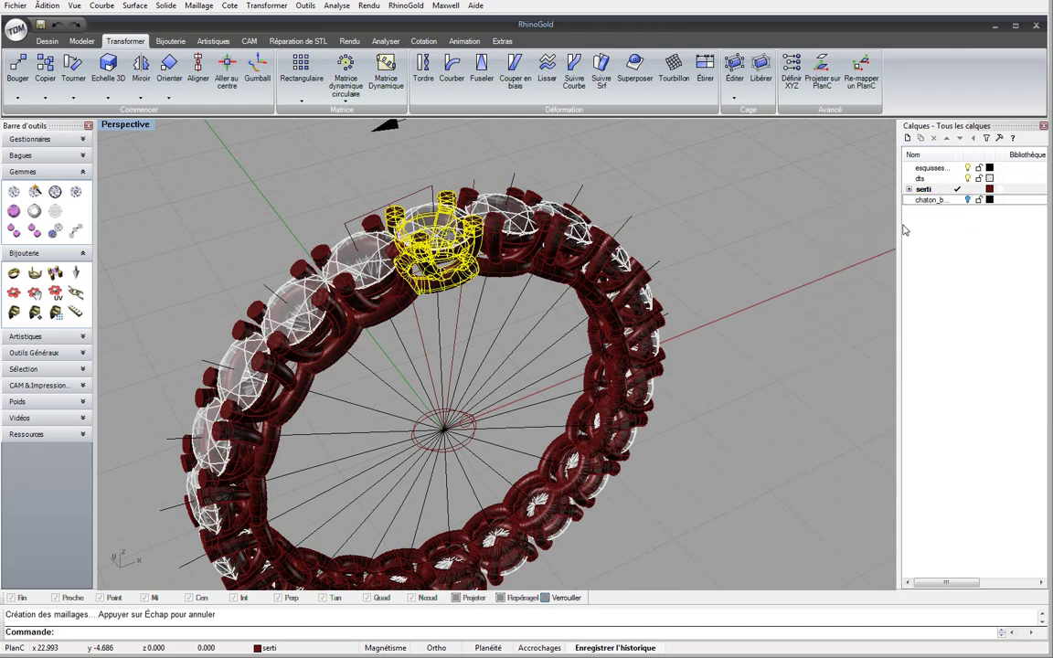